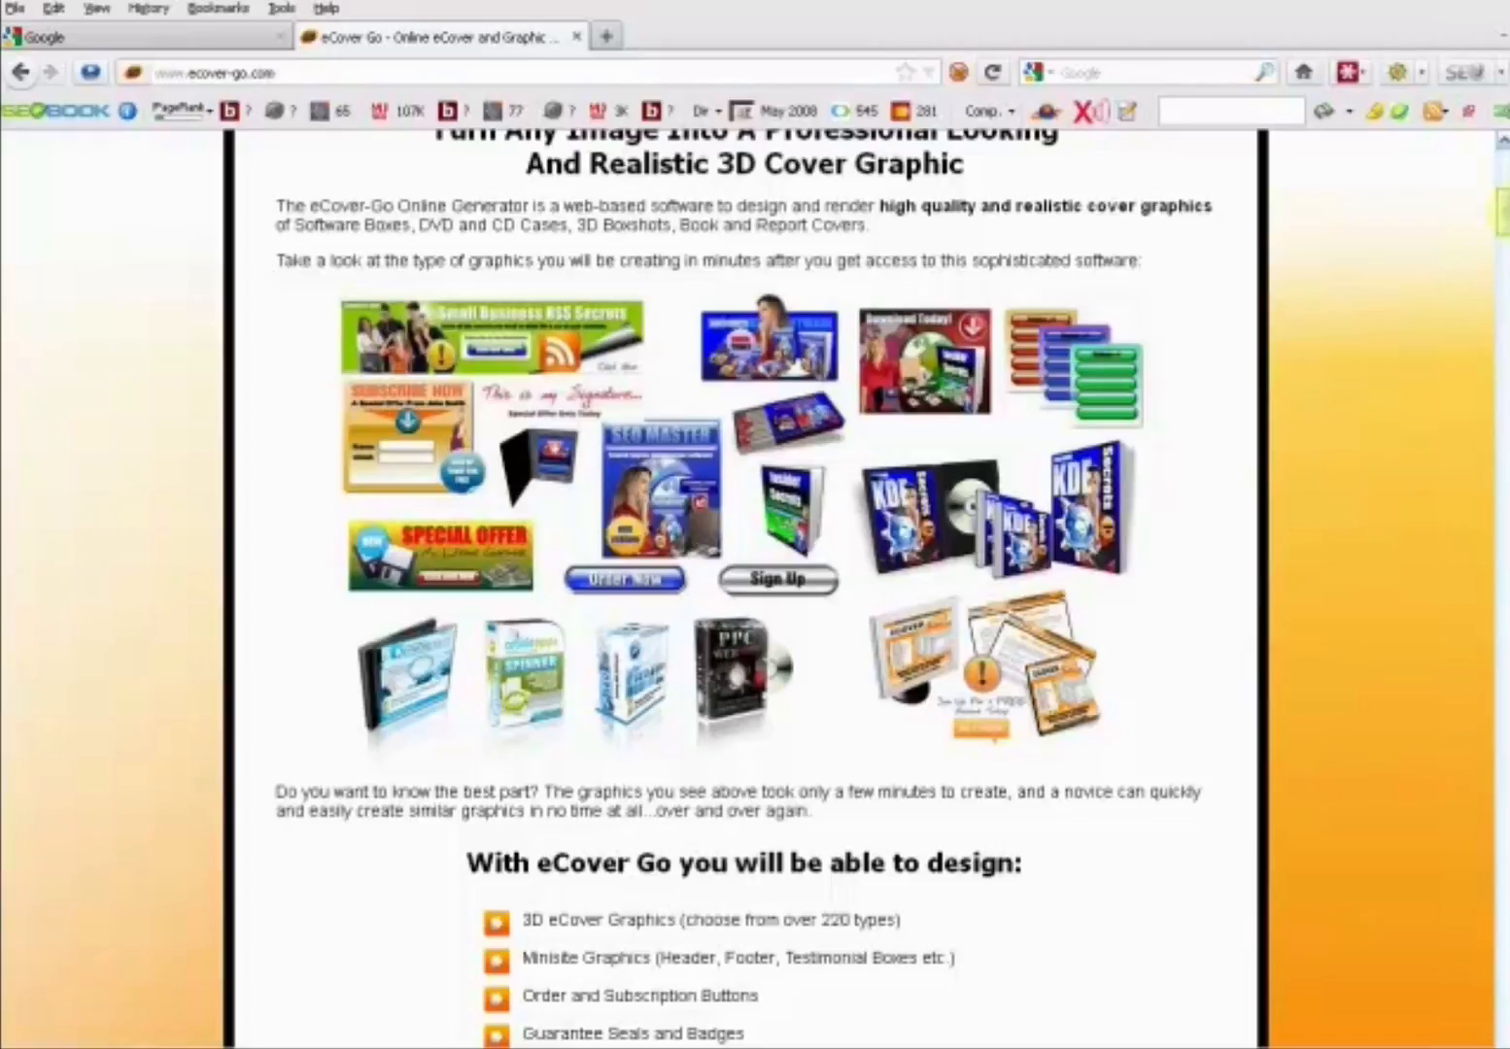
- Review the eCover Go home page from its introduction down to the gallery of eCover types
{"action": "left_click_drag", "start_coordinate": [1501, 208], "coordinate": [1491, 170]}
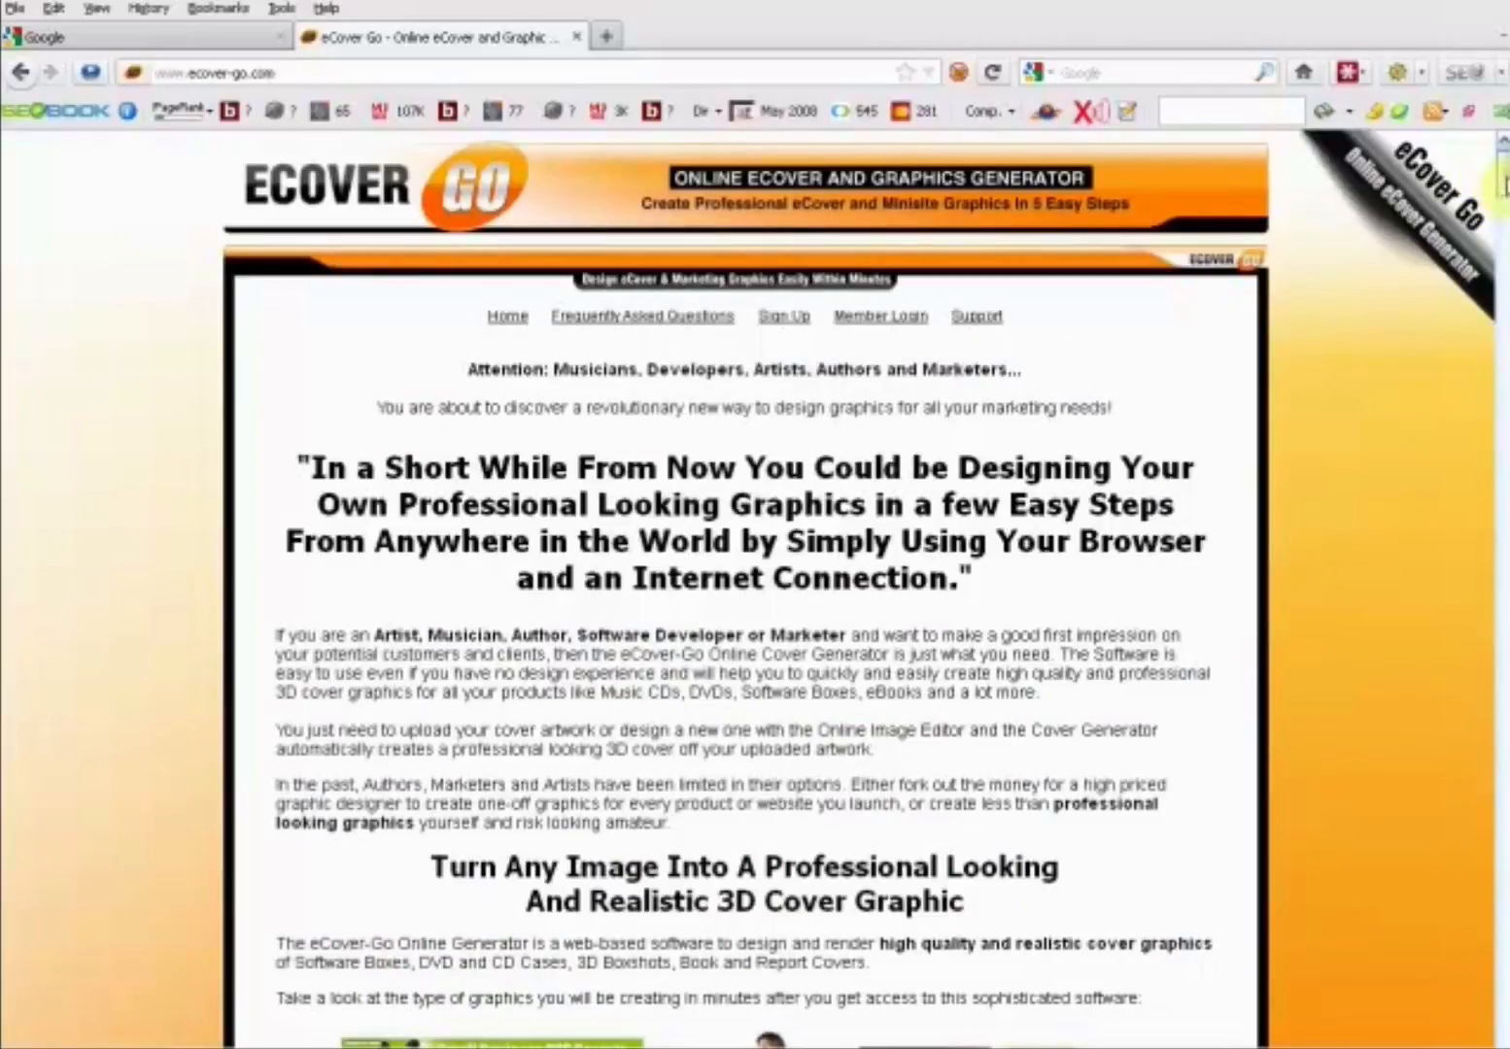
{"action": "left_click_drag", "start_coordinate": [1502, 184], "coordinate": [1496, 283]}
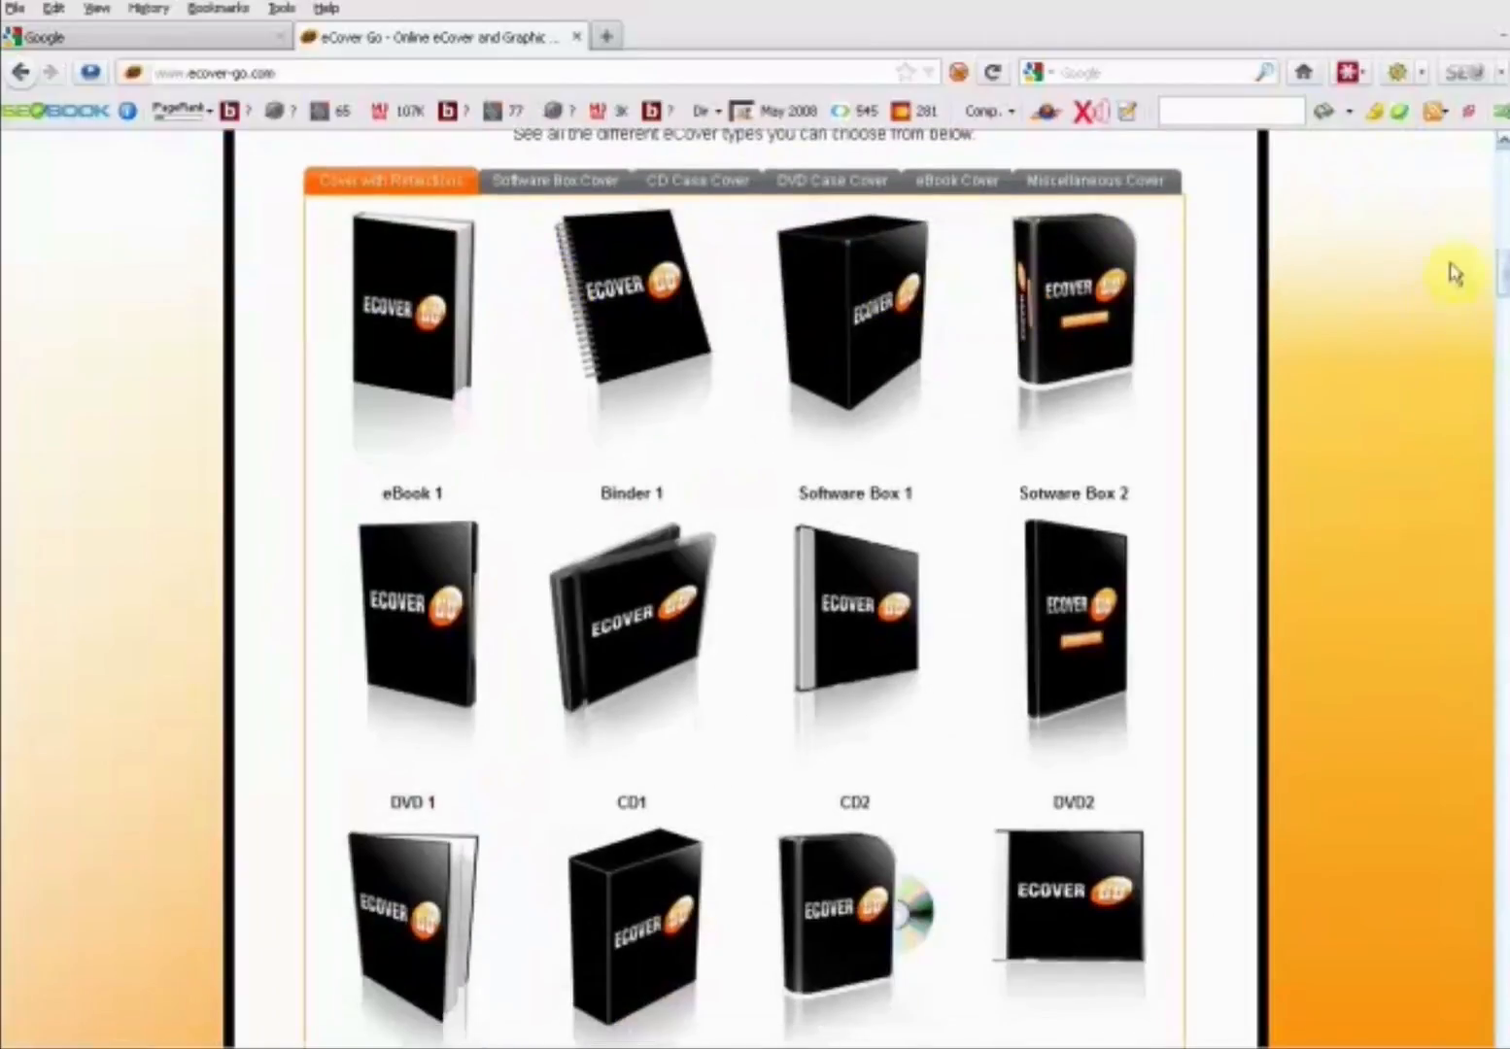
{"action": "mouse_move", "coordinate": [1504, 277]}
{"action": "left_mouse_down"}
{"action": "mouse_move", "coordinate": [1504, 377]}
{"action": "mouse_move", "coordinate": [1503, 266]}
{"action": "mouse_move", "coordinate": [1503, 282]}
{"action": "left_mouse_up"}
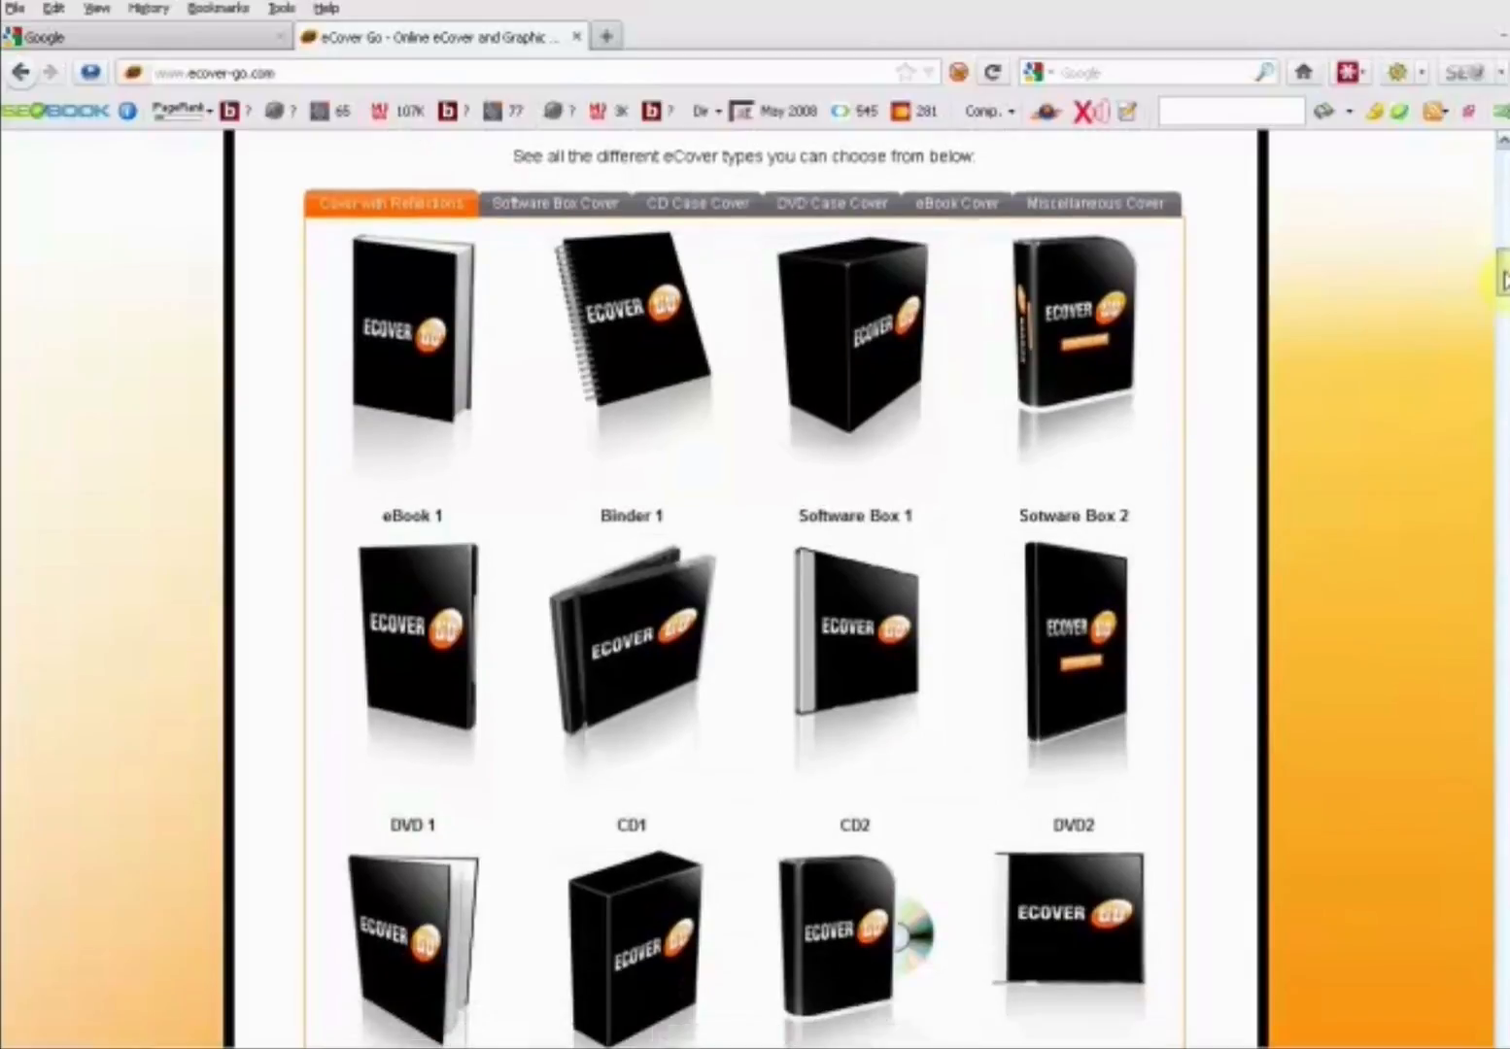
- Browse the Software Box, CD Case, DVD Case, eBook and Miscellaneous cover types, continuing to the components overview
{"action": "left_click", "coordinate": [583, 205]}
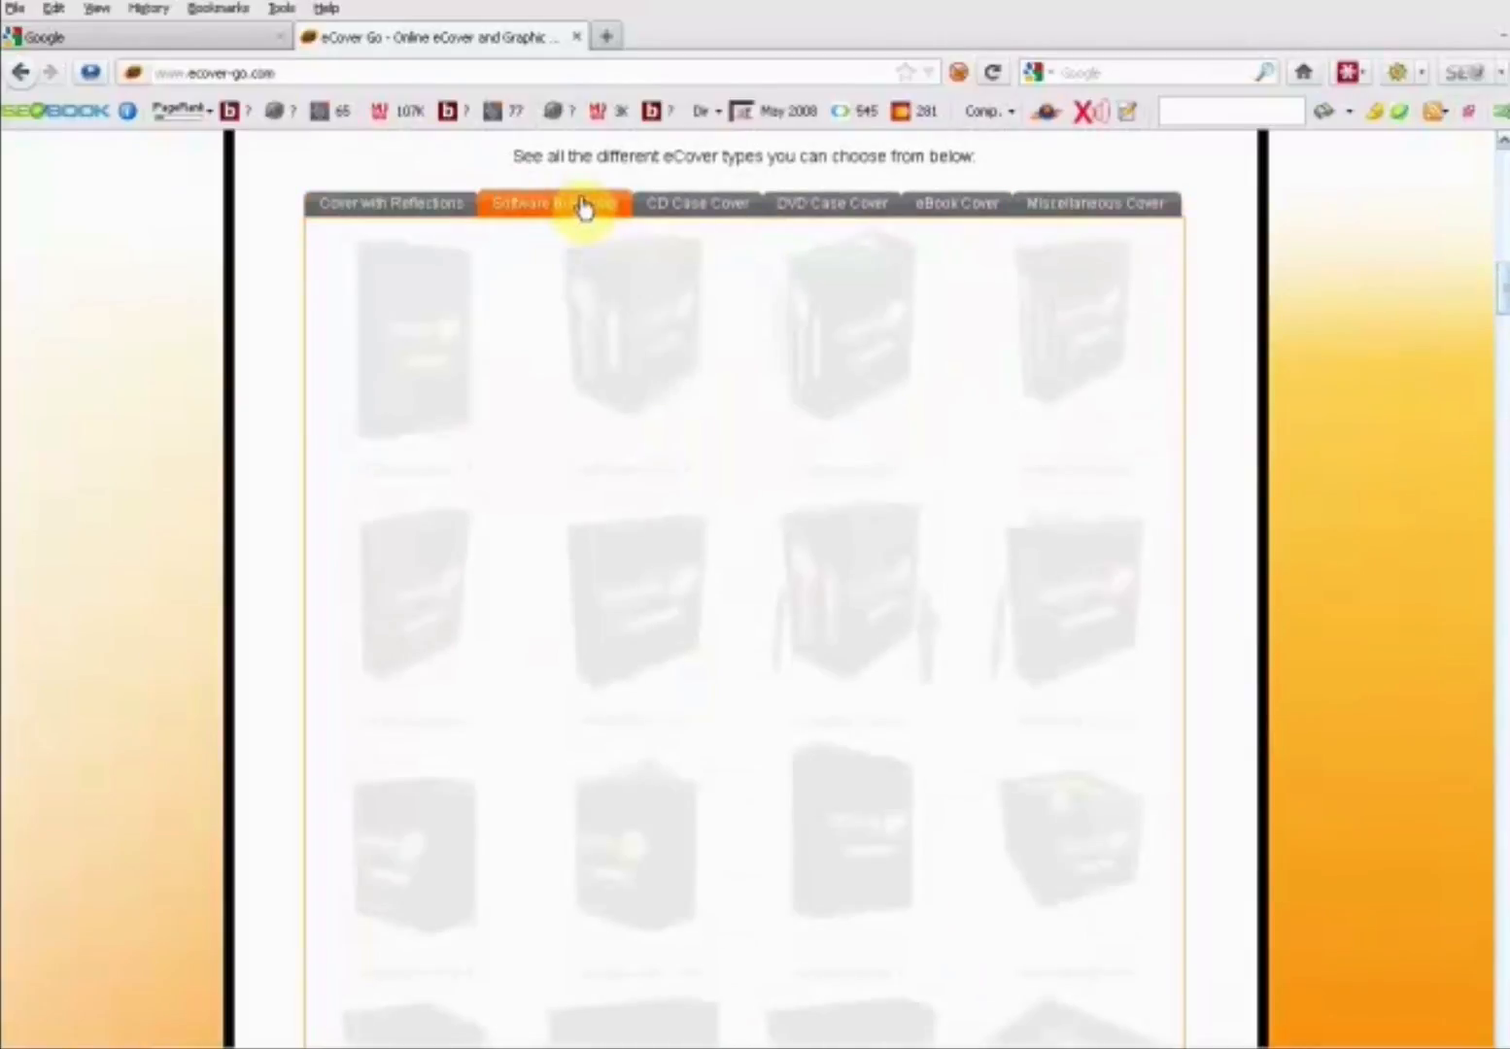
{"action": "left_click", "coordinate": [733, 216]}
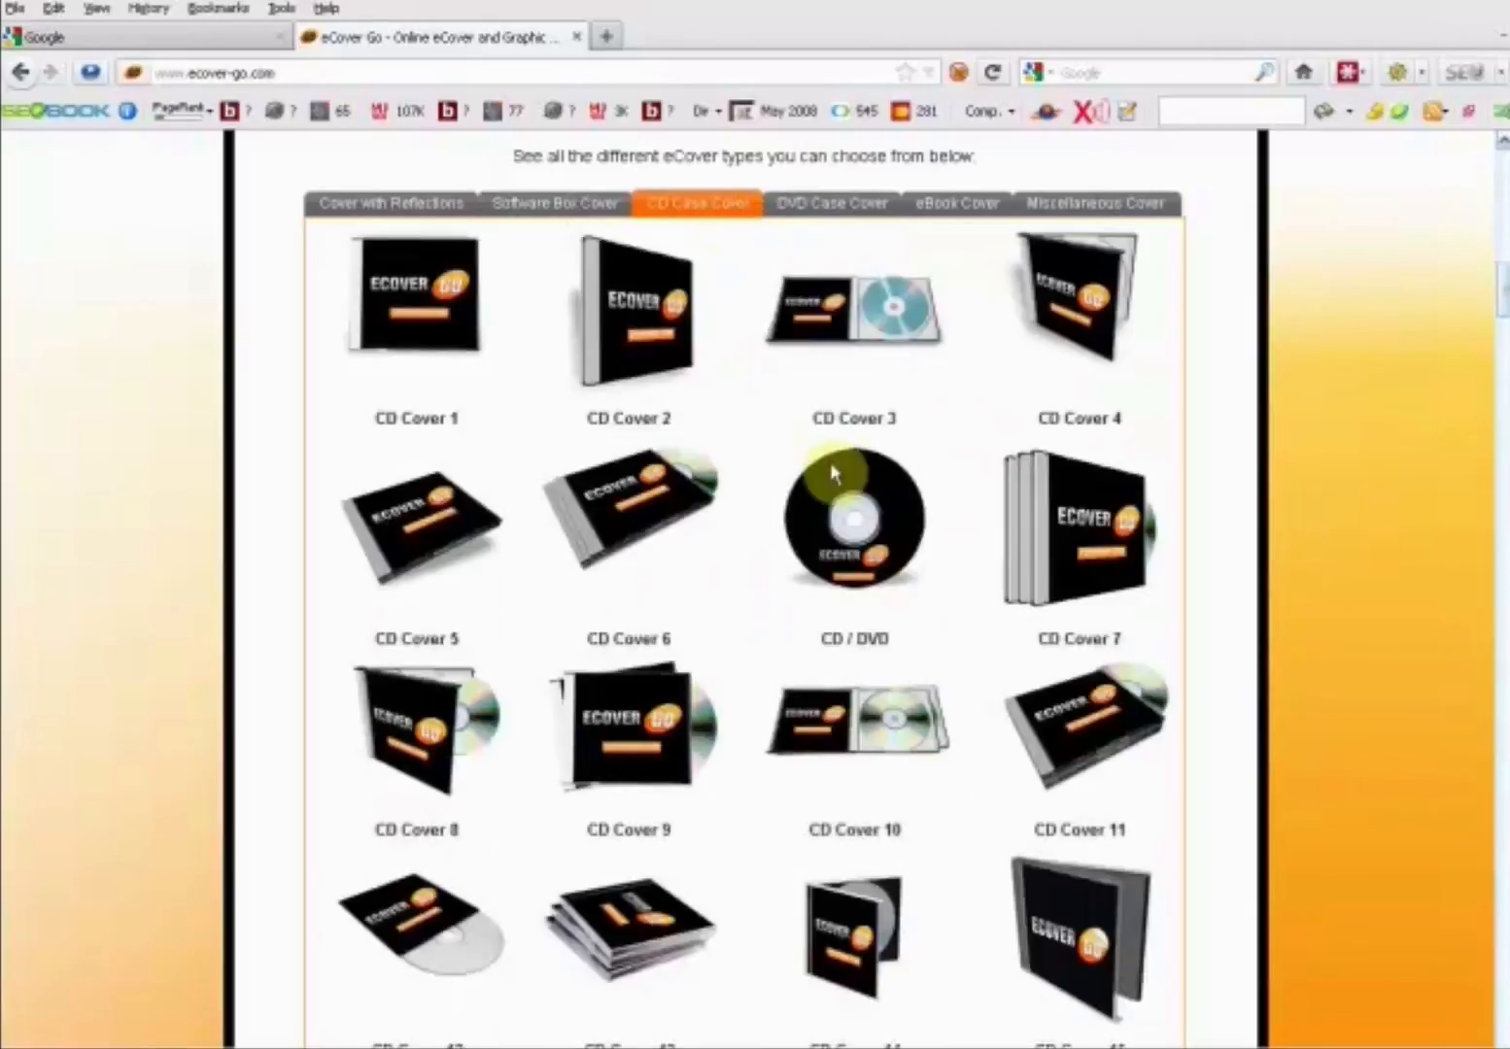
{"action": "left_click", "coordinate": [845, 217]}
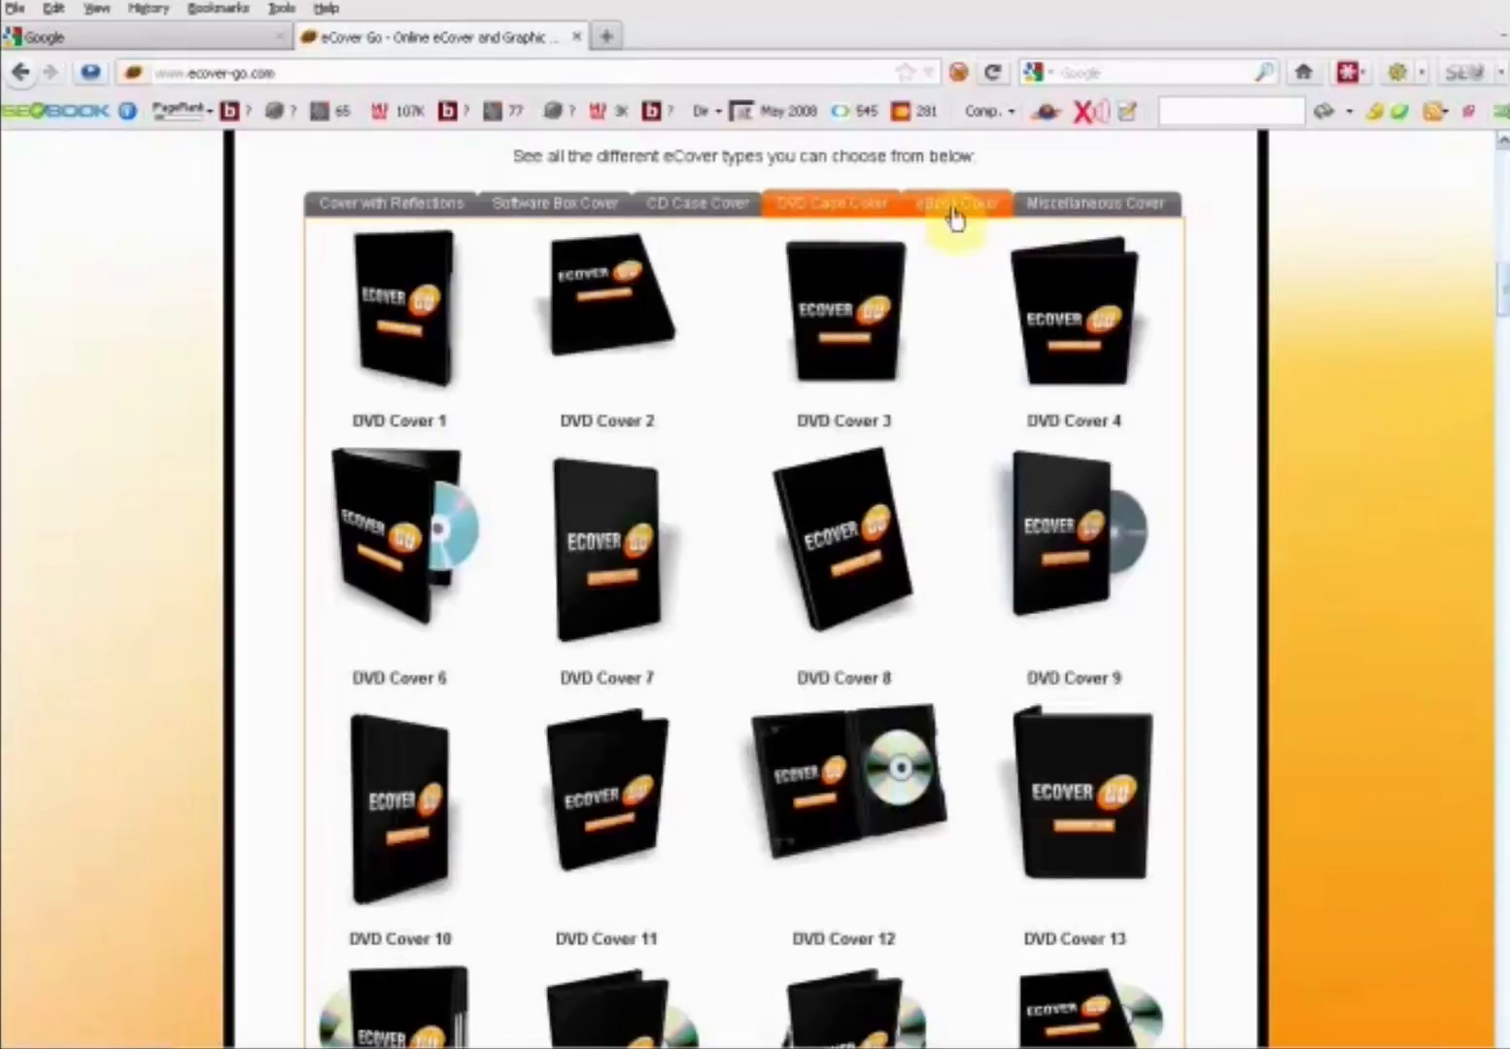
{"action": "left_click", "coordinate": [952, 213]}
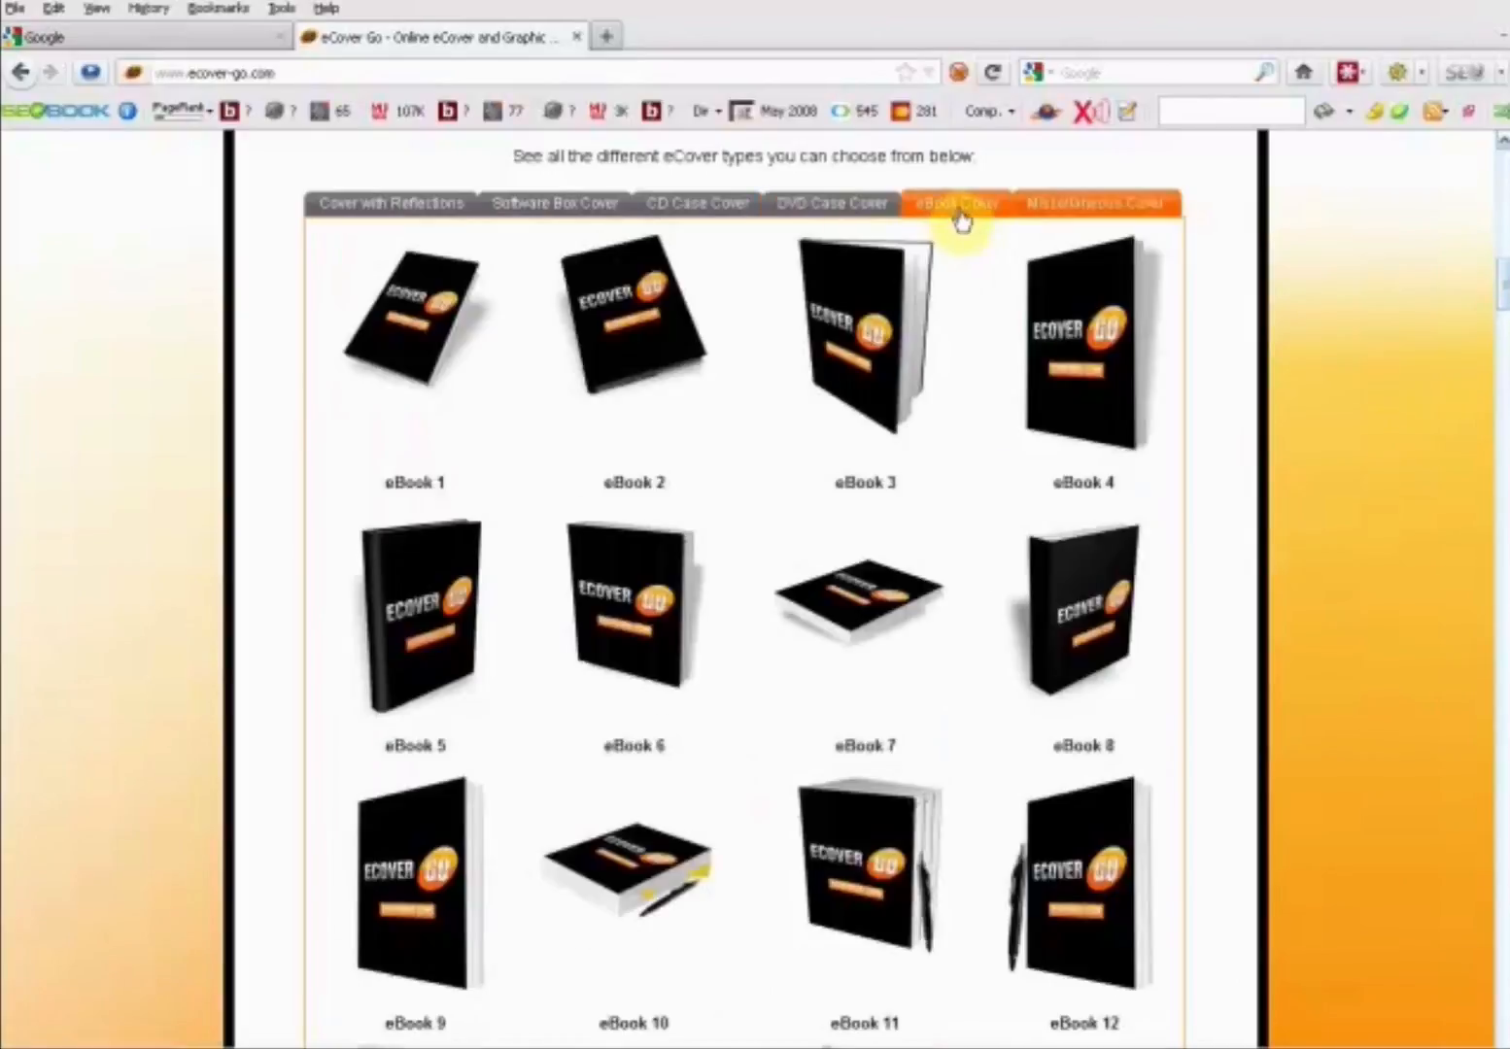
{"action": "left_click", "coordinate": [1051, 216]}
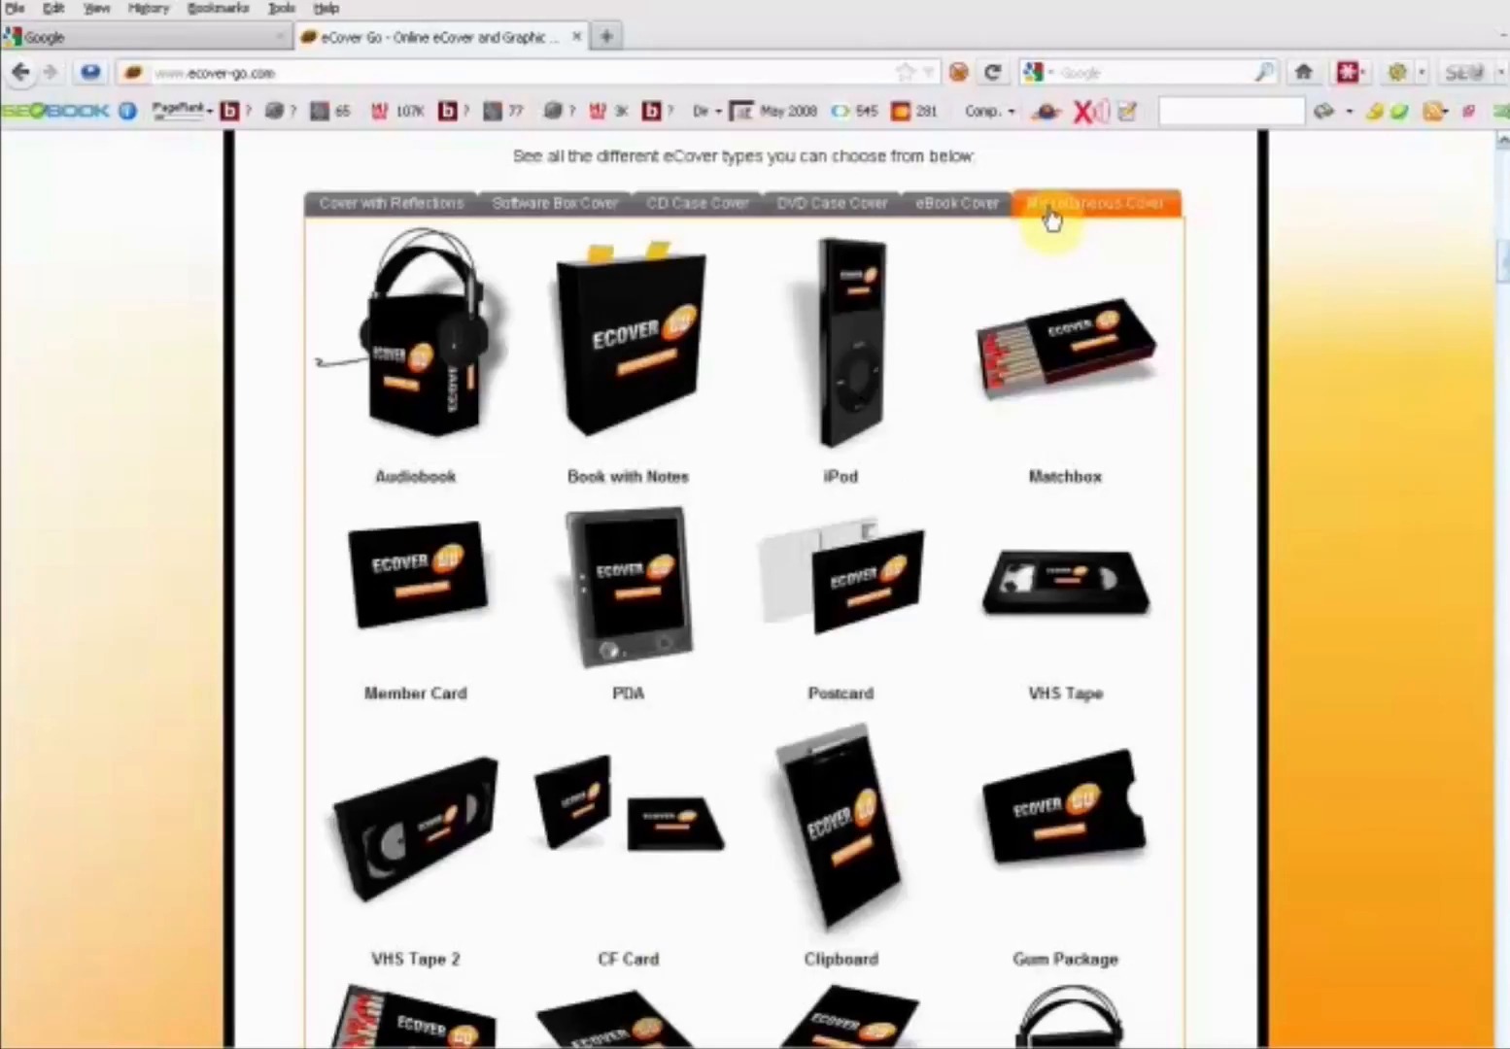
{"action": "scroll", "coordinate": [1501, 277], "scroll_direction": "down", "scroll_amount": 10}
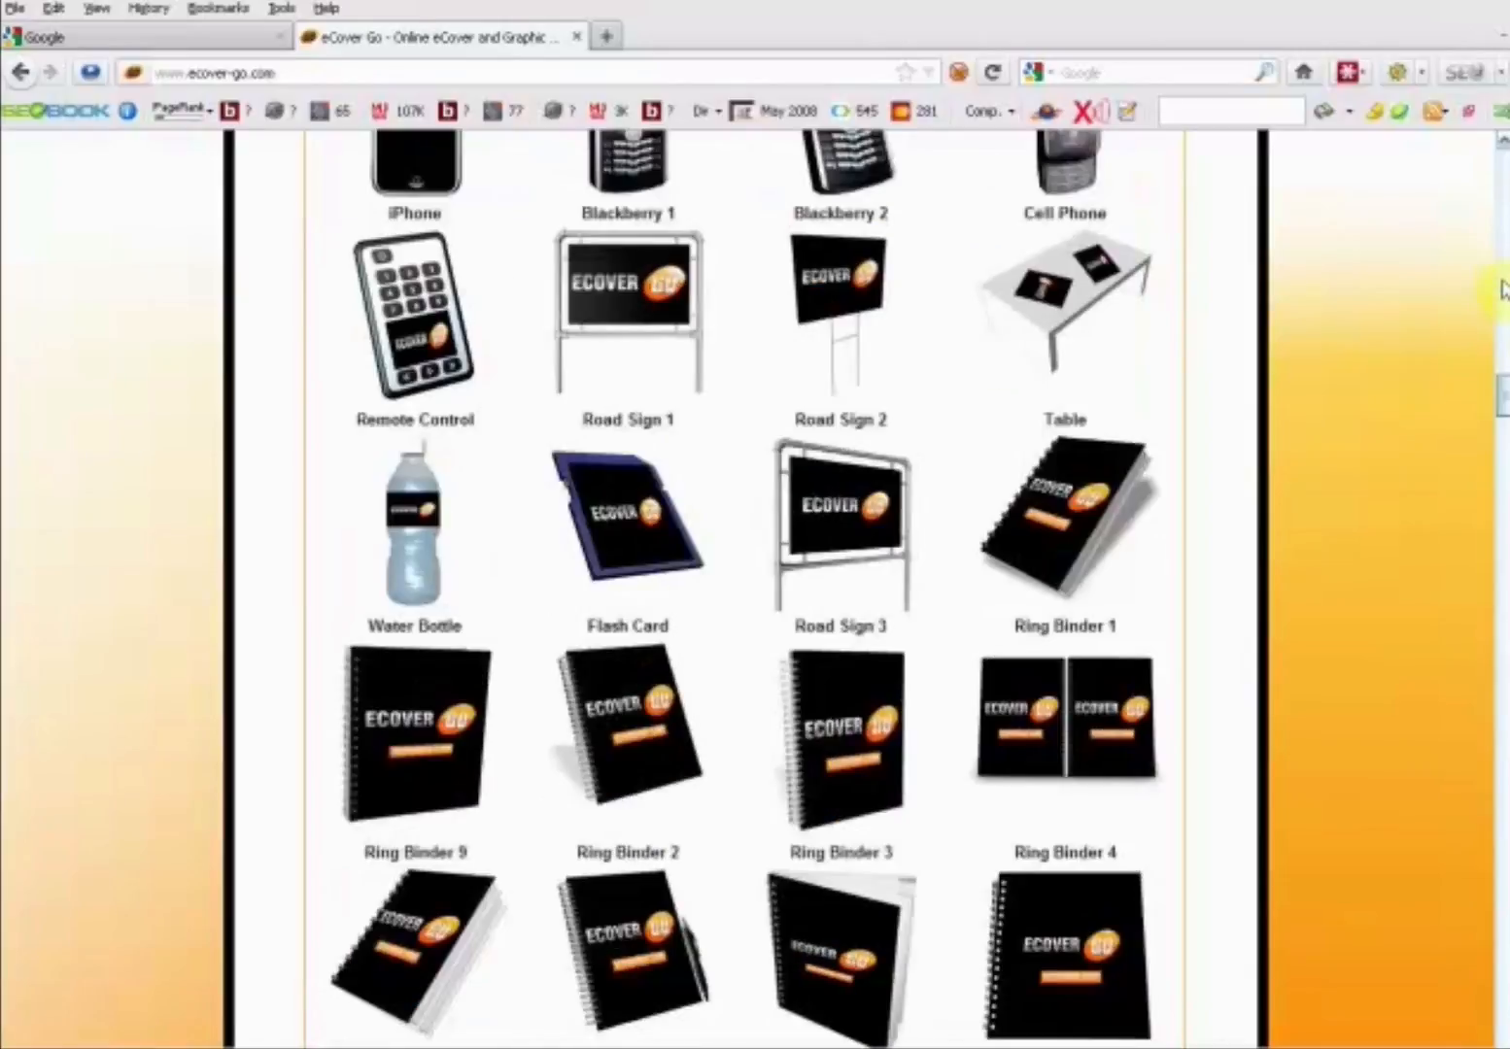
{"action": "scroll", "coordinate": [1502, 290], "scroll_direction": "down", "scroll_amount": 10}
{"action": "scroll", "coordinate": [1502, 486], "scroll_direction": "down", "scroll_amount": 10}
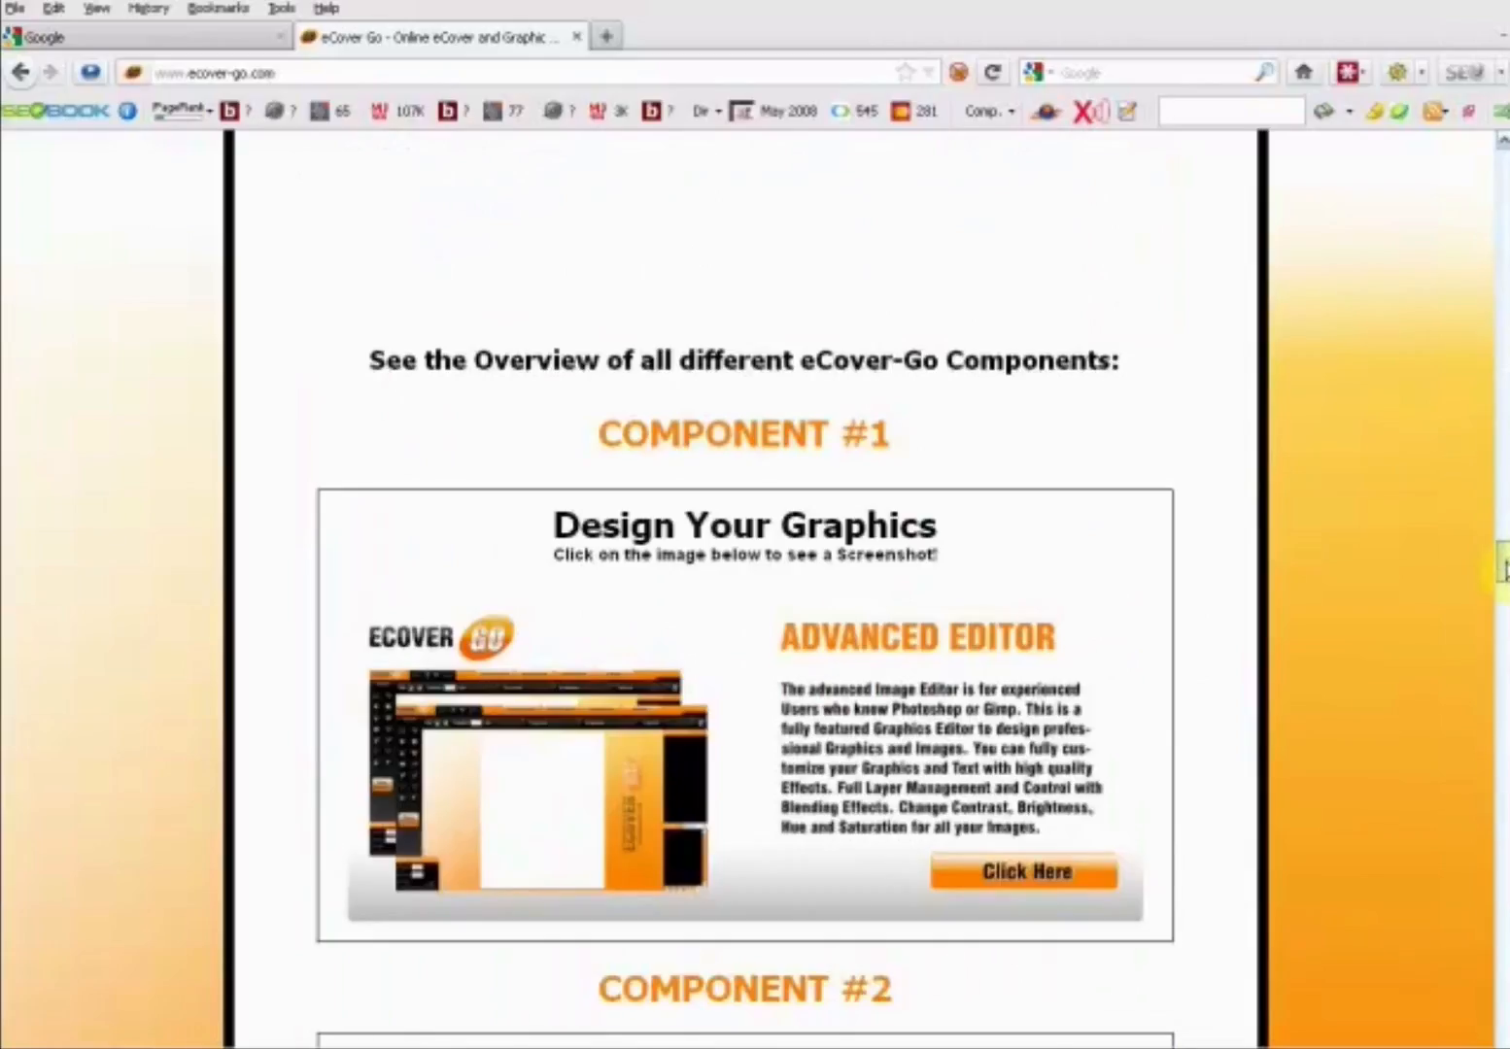
- Look over the eCover Go page again from its header to the sign-up offer and the additional bonuses
{"action": "left_click_drag", "start_coordinate": [1504, 603], "coordinate": [1487, 206]}
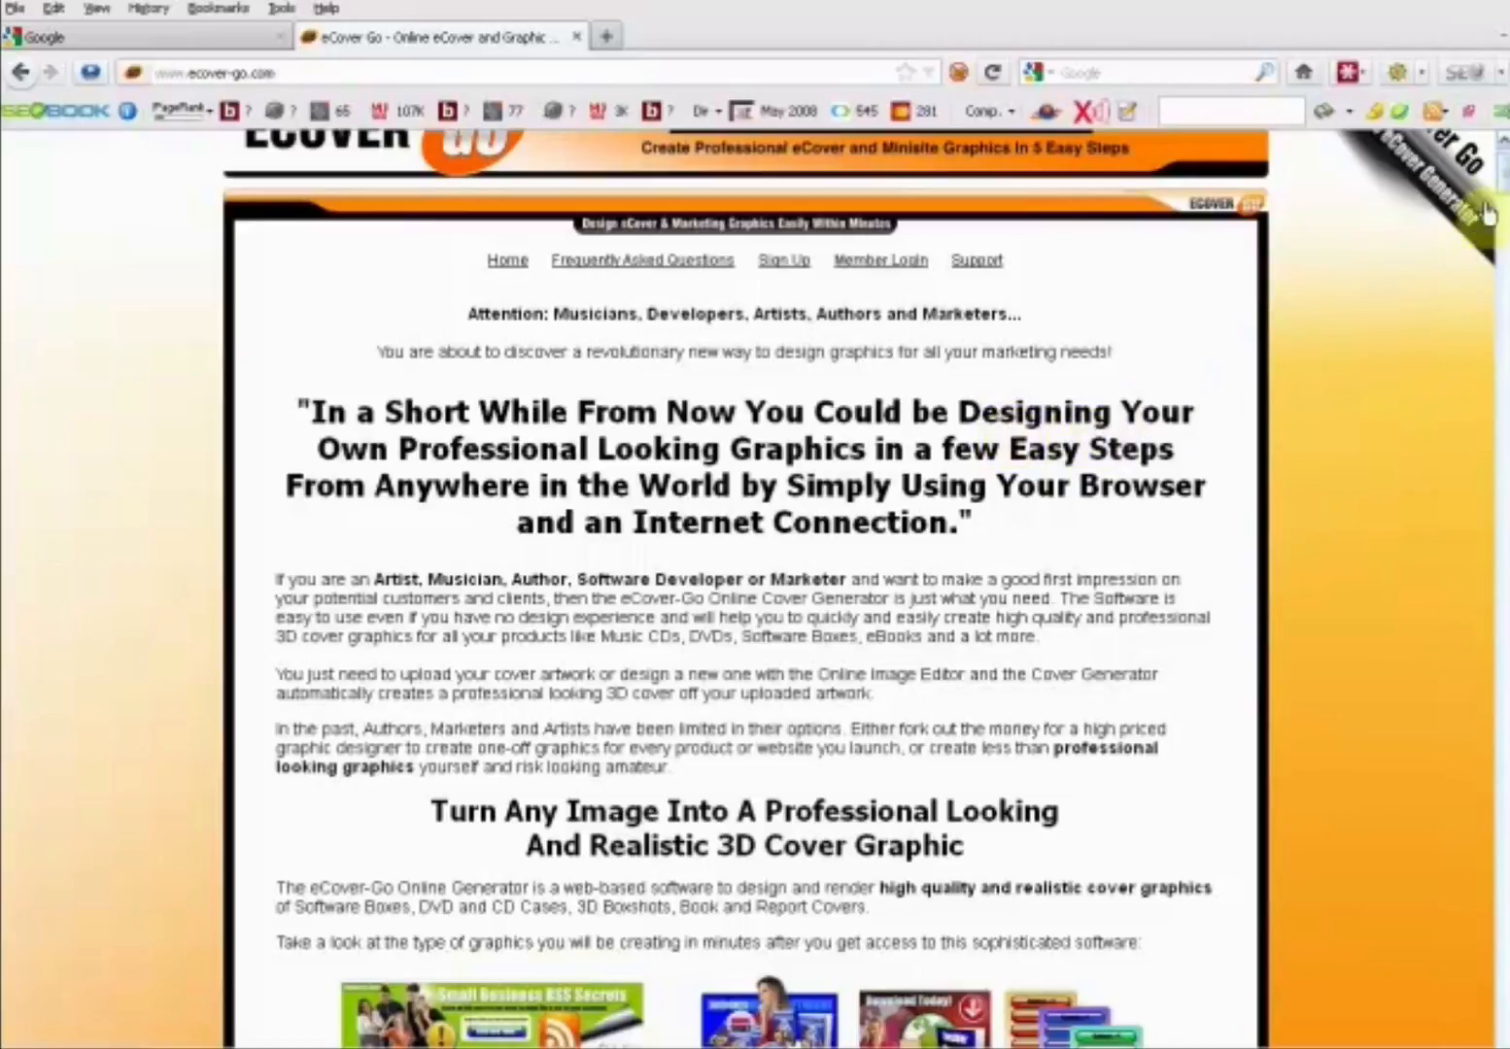
{"action": "scroll", "coordinate": [1503, 160], "scroll_direction": "up", "scroll_amount": 1}
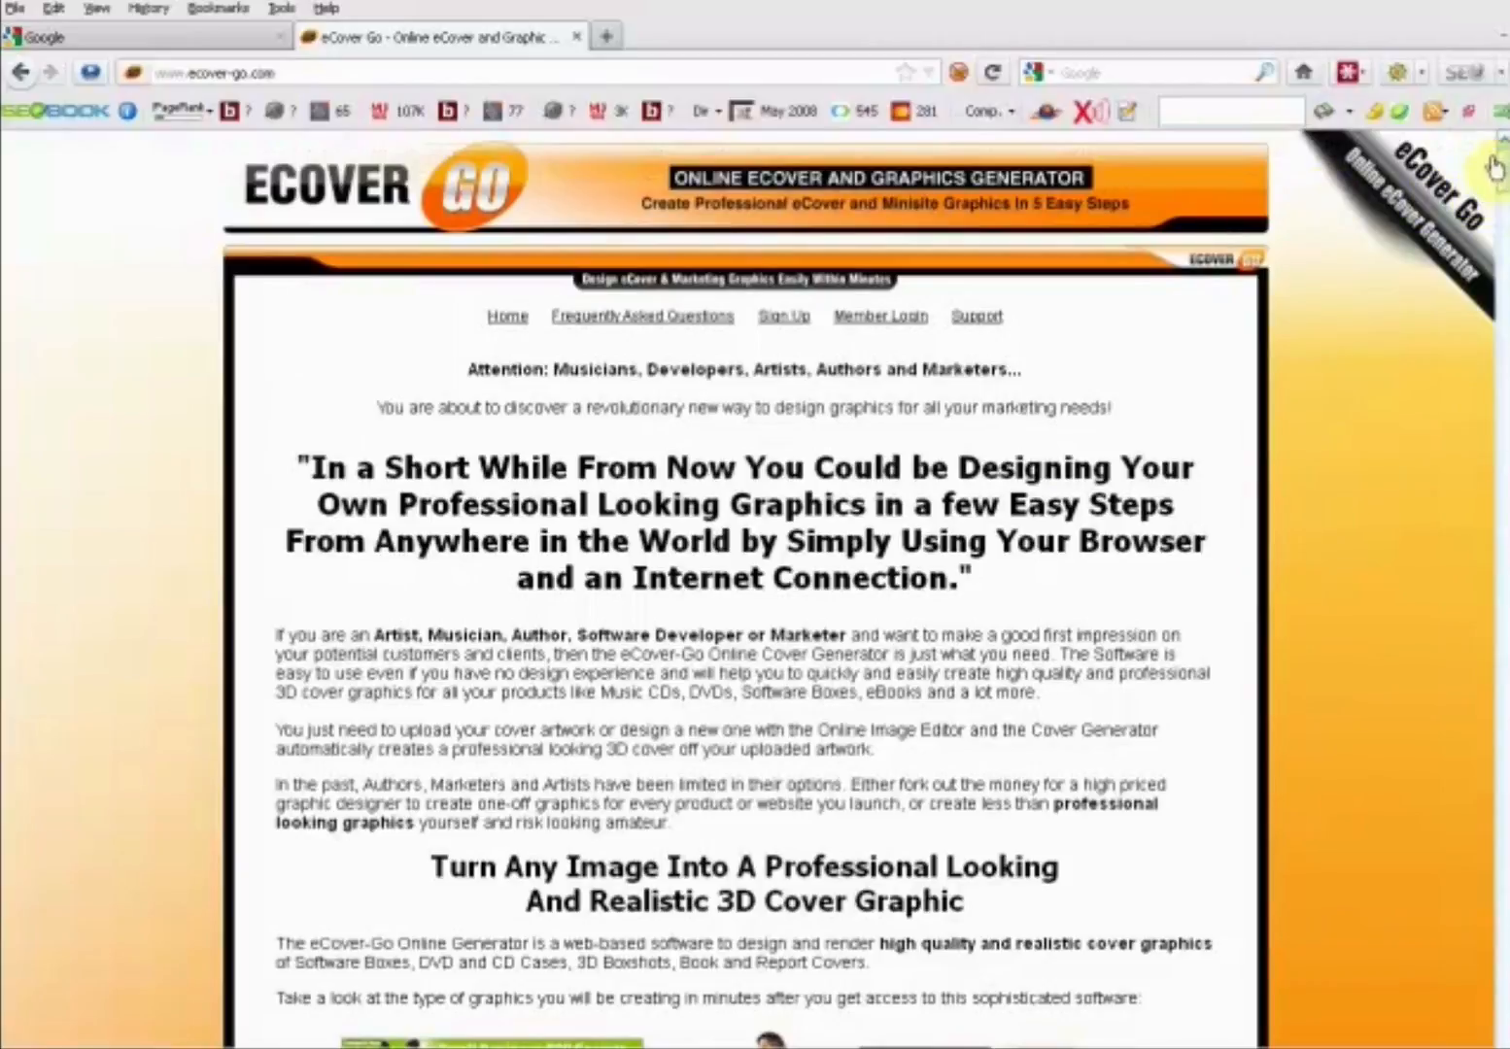
{"action": "left_click_drag", "start_coordinate": [1503, 167], "coordinate": [1503, 970]}
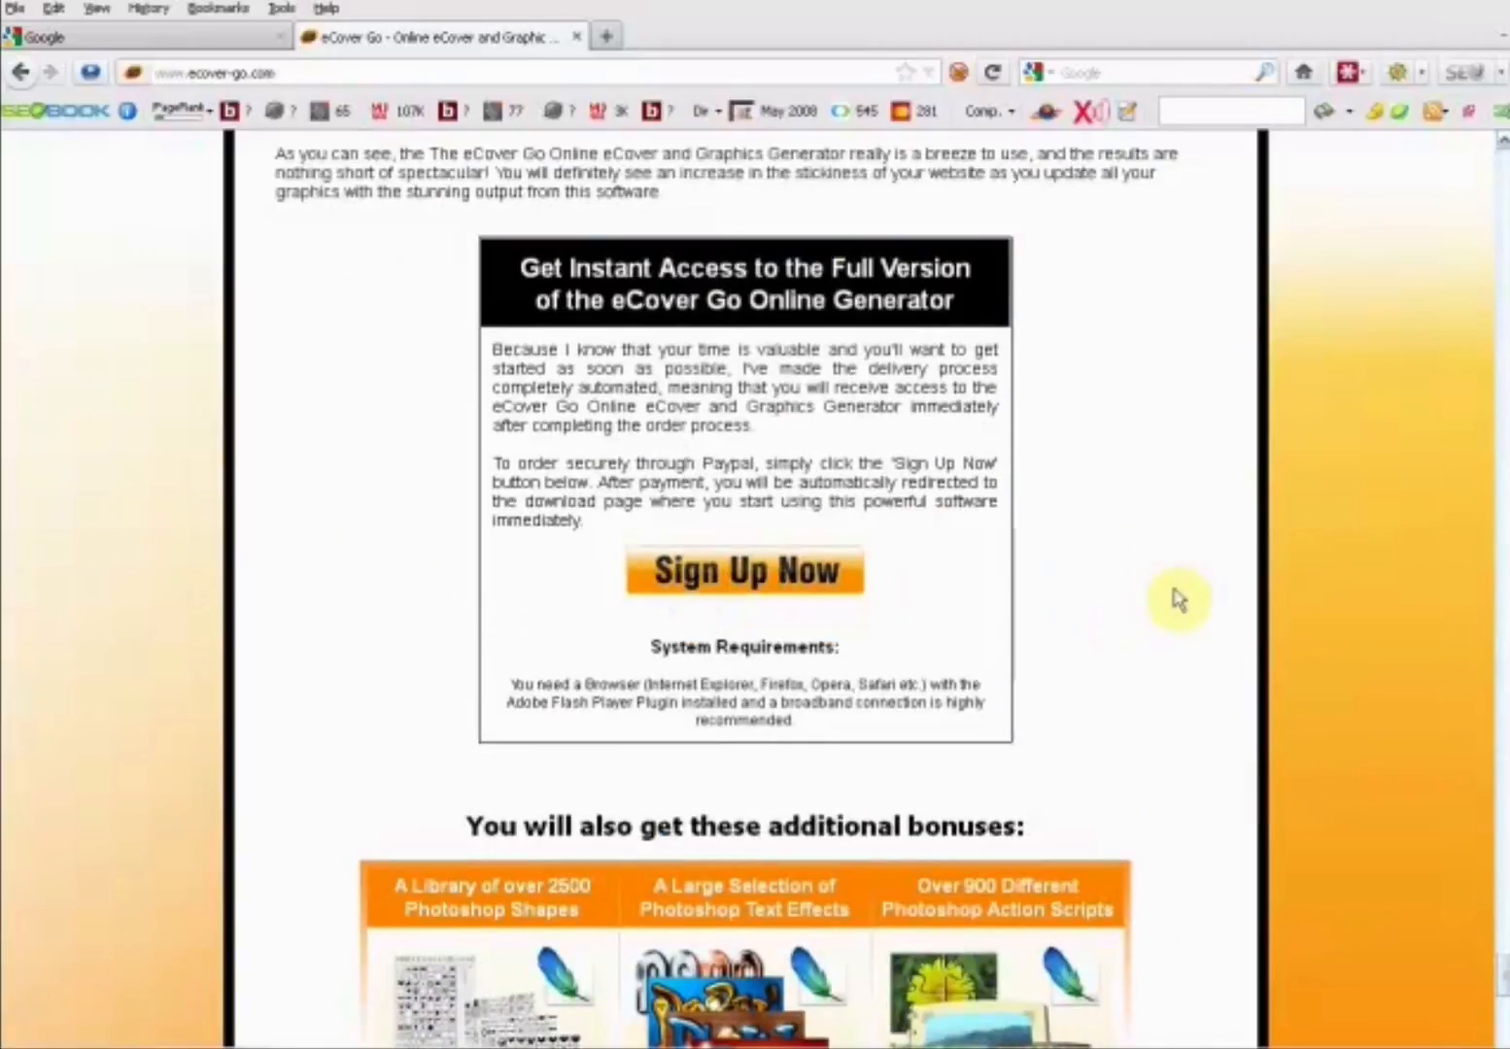
{"action": "left_click_drag", "start_coordinate": [1504, 977], "coordinate": [1504, 1020]}
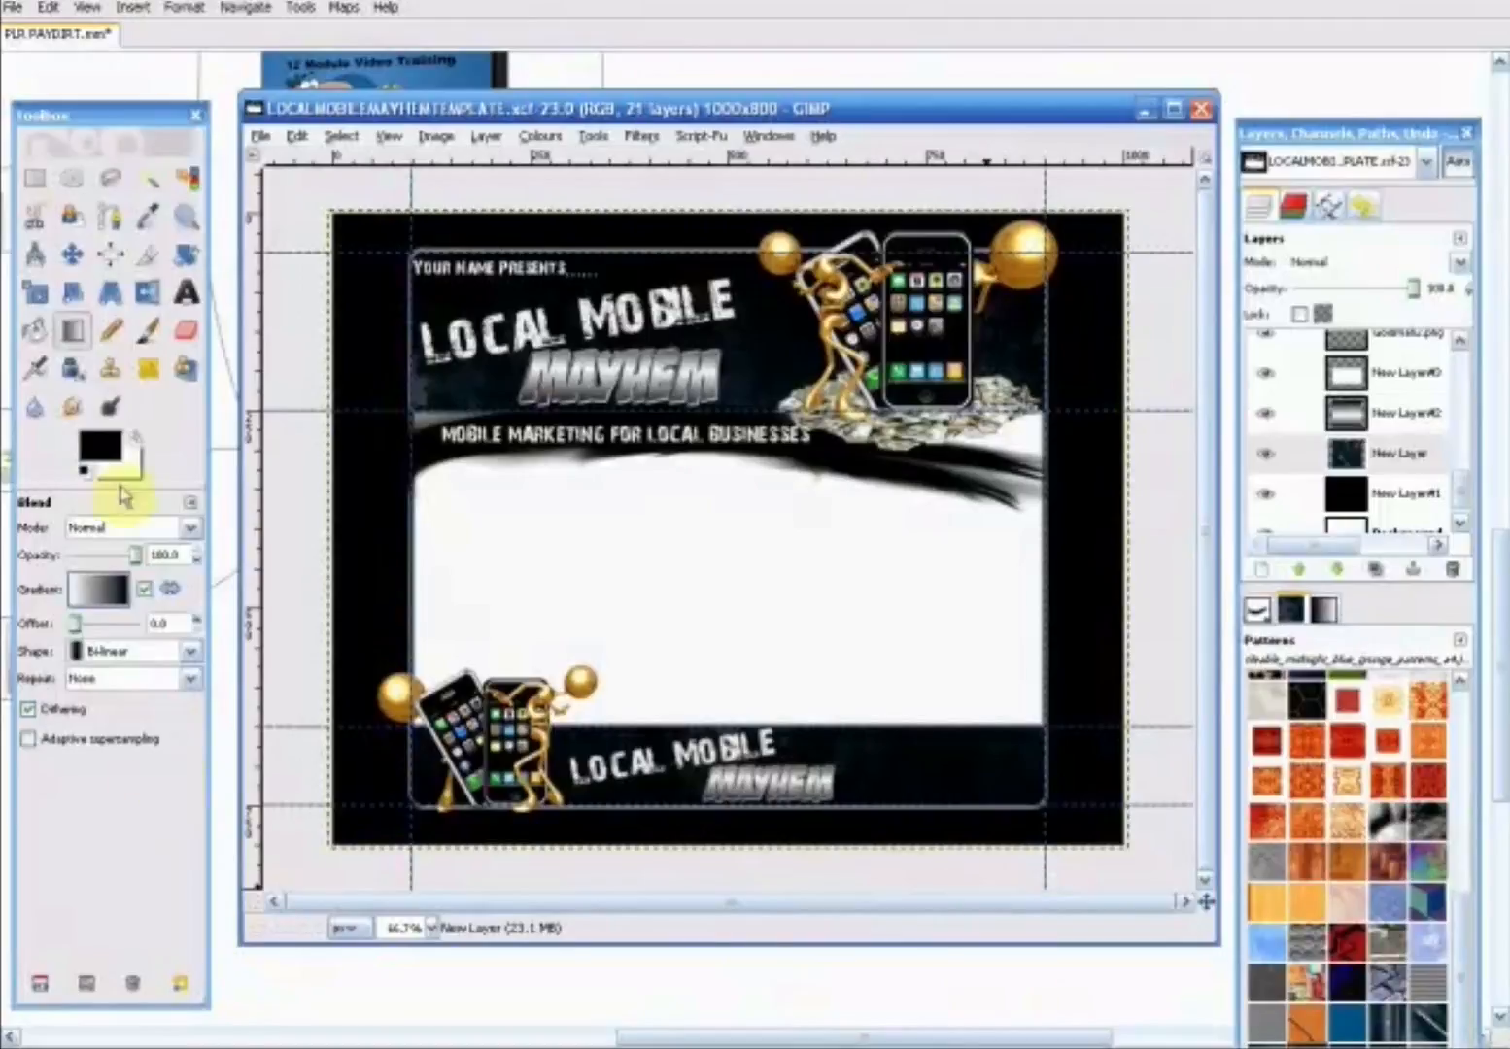
- Create a new blank image 350 pixels wide and 400 pixels high, and place its window over the template
{"action": "left_click", "coordinate": [72, 253]}
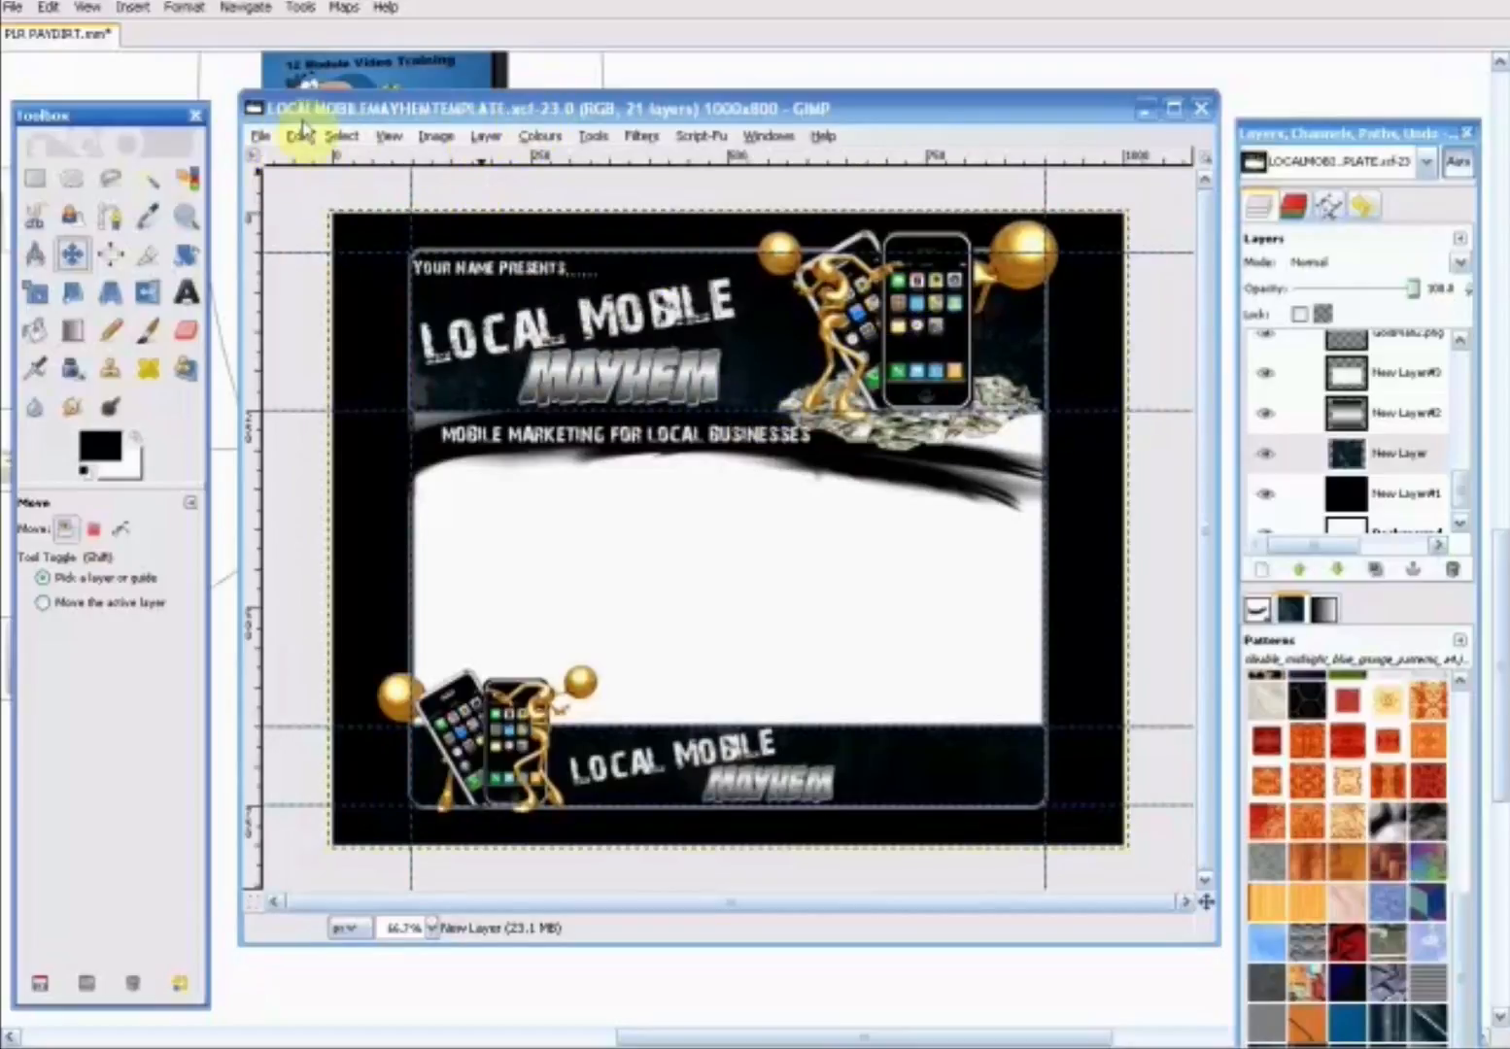
{"action": "left_click", "coordinate": [258, 137]}
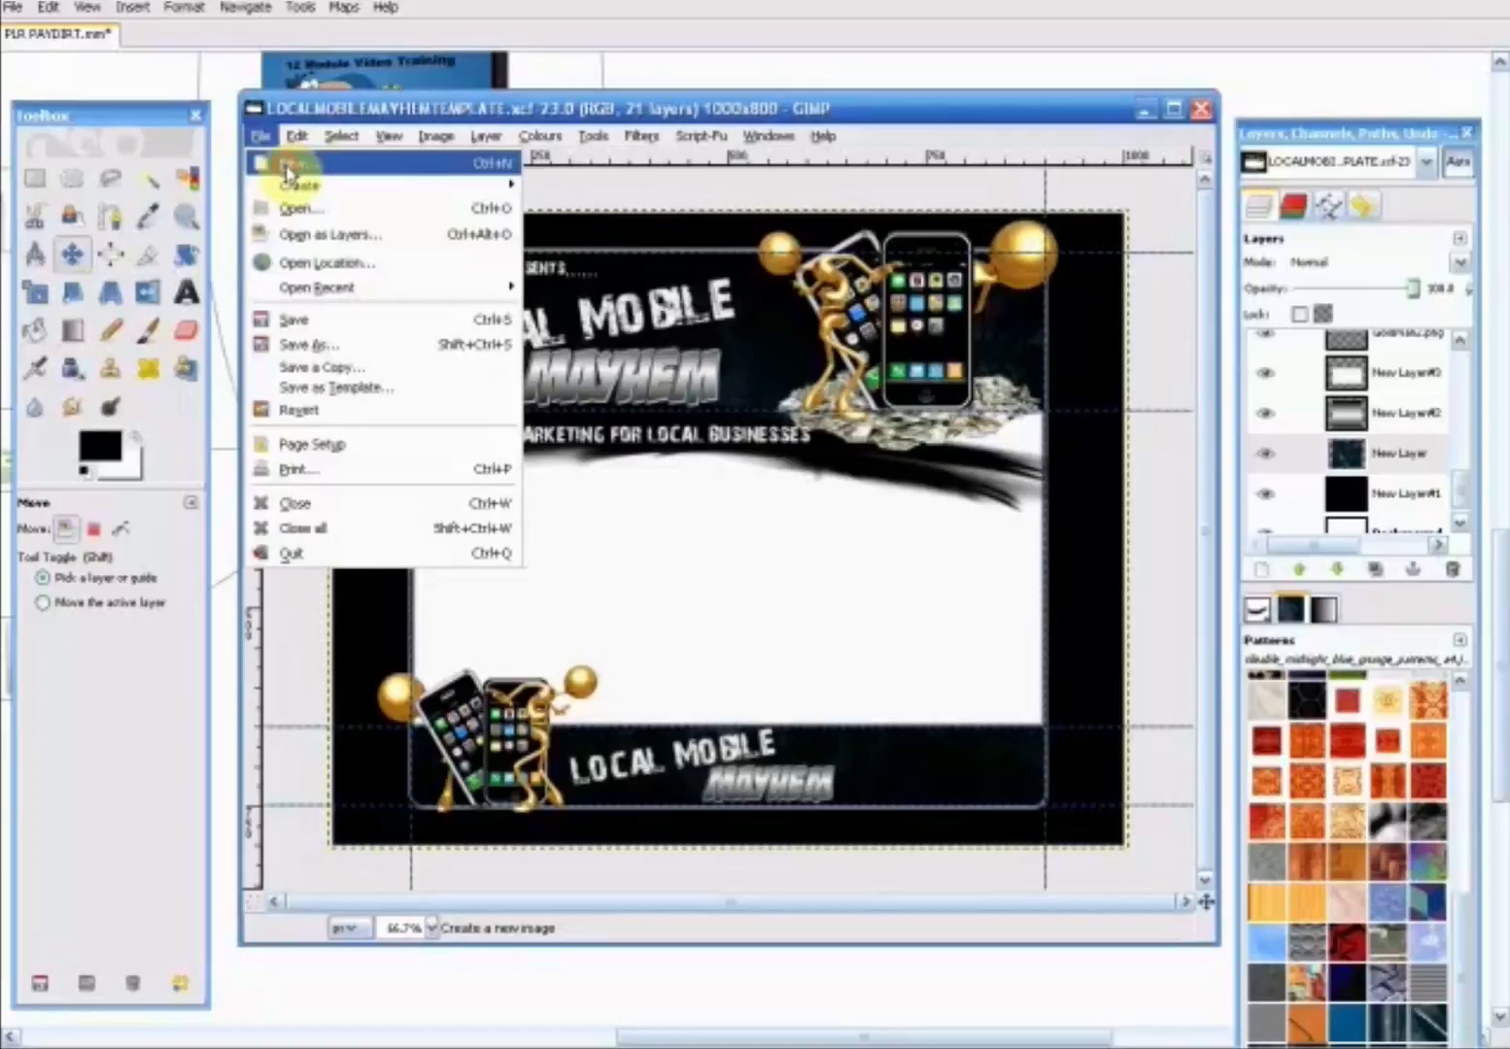
{"action": "left_click", "coordinate": [287, 171]}
{"action": "left_click_drag", "start_coordinate": [626, 410], "coordinate": [544, 408]}
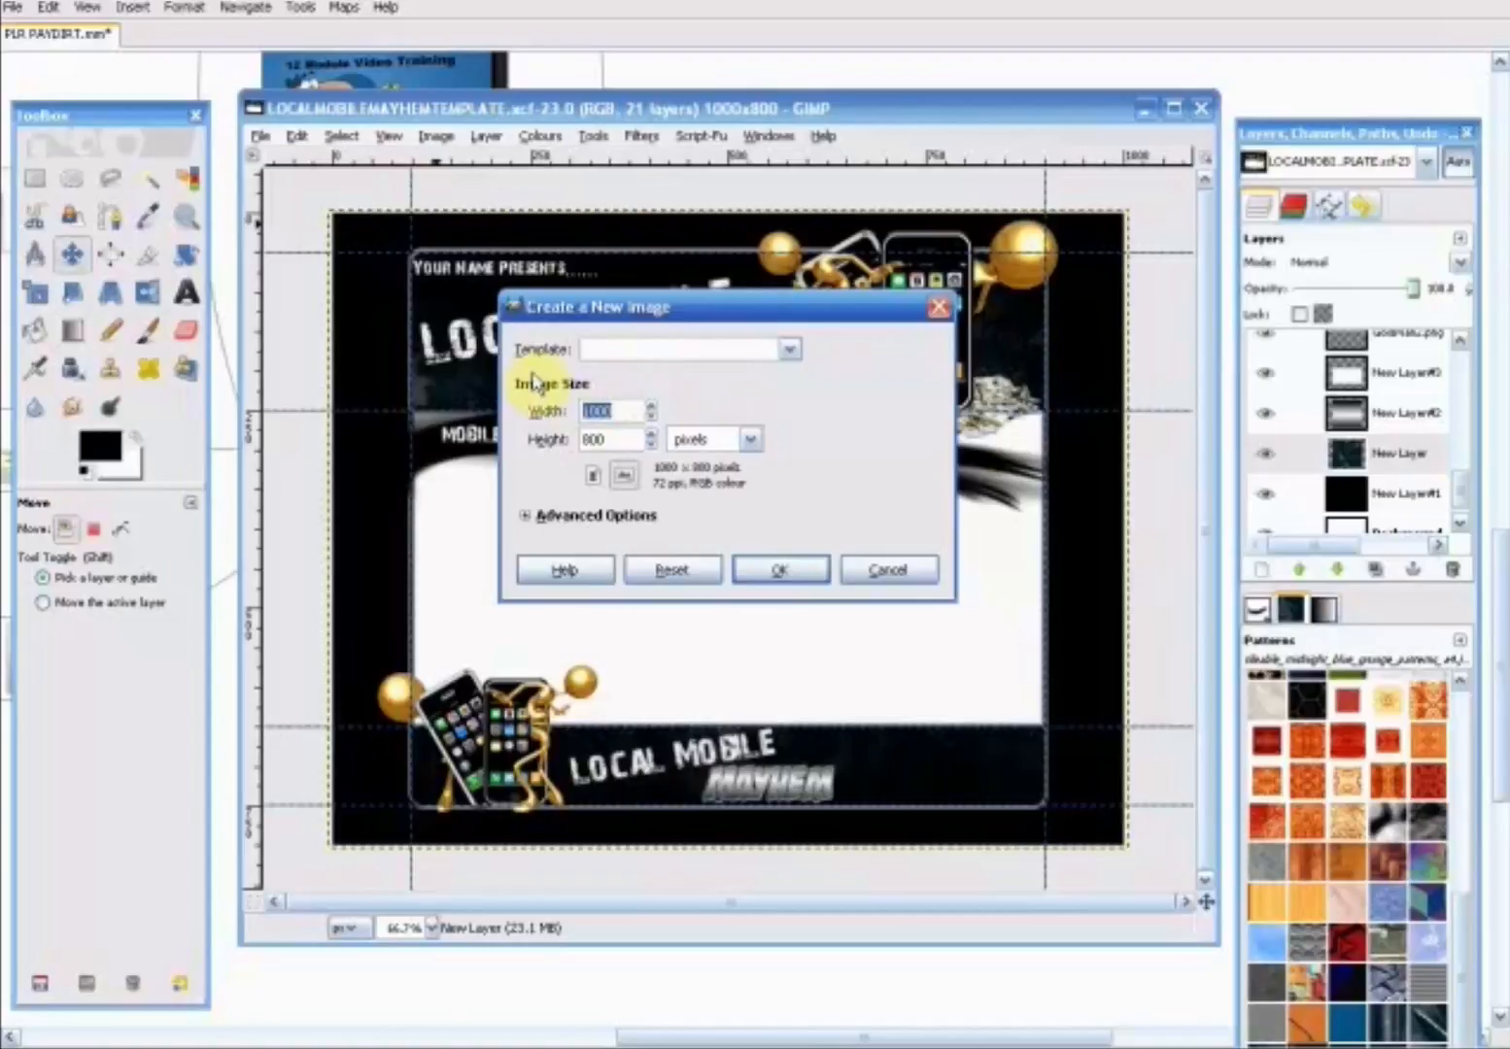
{"action": "type", "text": "35"}
{"action": "left_click_drag", "start_coordinate": [629, 440], "coordinate": [407, 425]}
{"action": "type", "text": "400"}
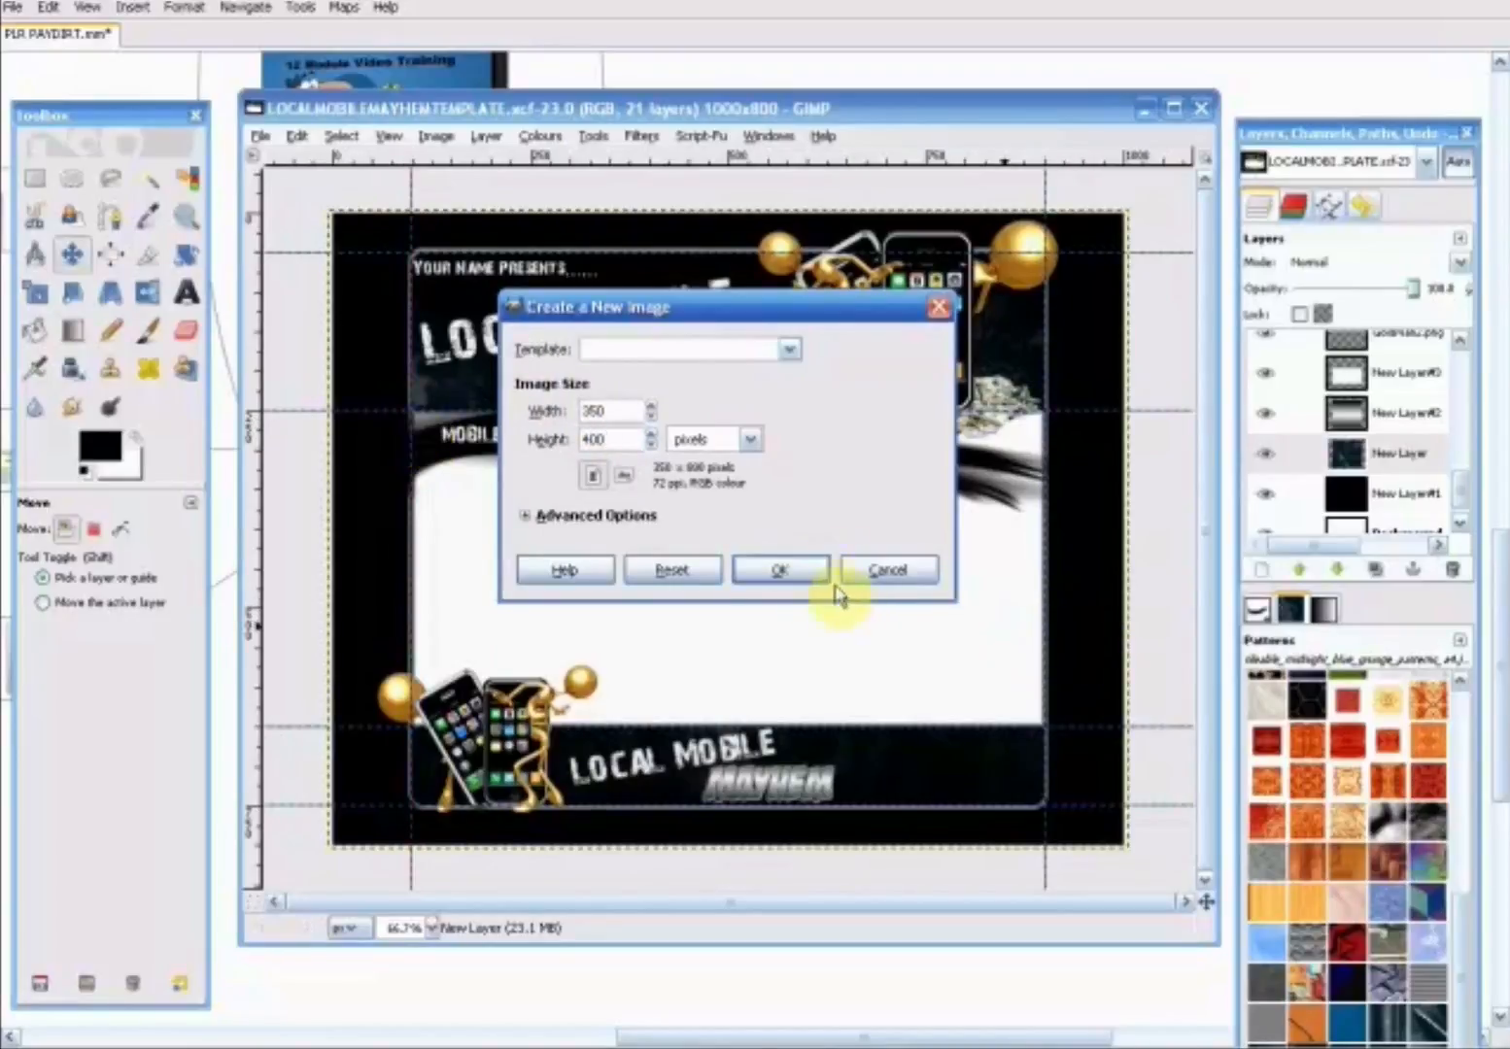
{"action": "left_click", "coordinate": [798, 576]}
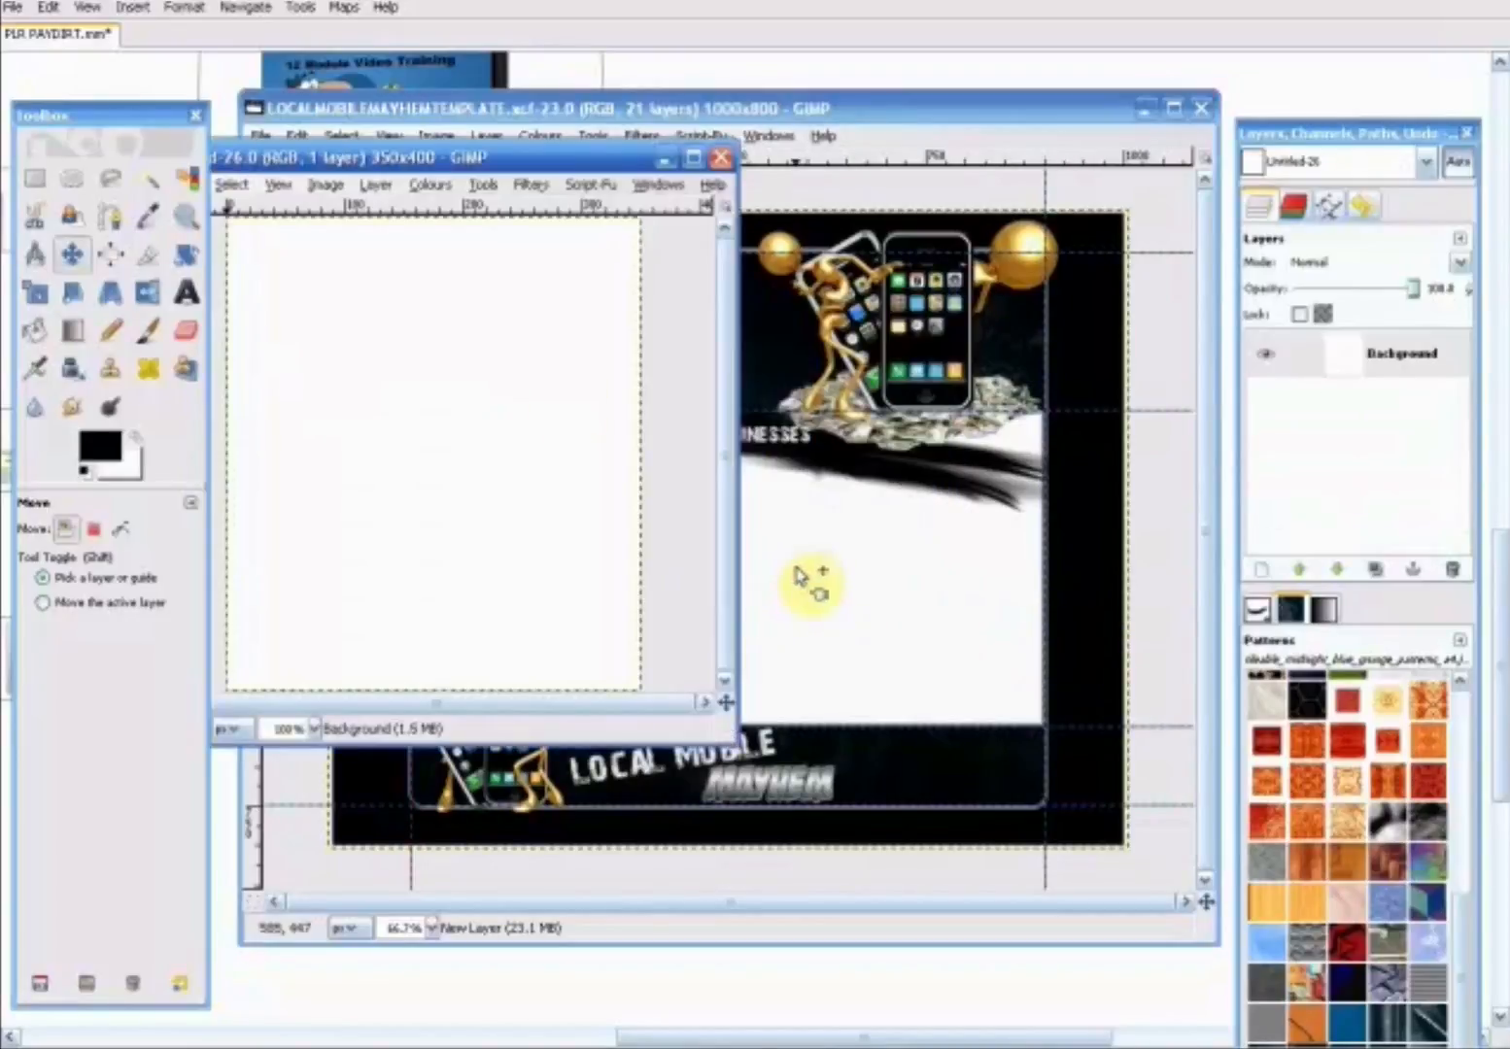
{"action": "left_click_drag", "start_coordinate": [618, 257], "coordinate": [789, 197]}
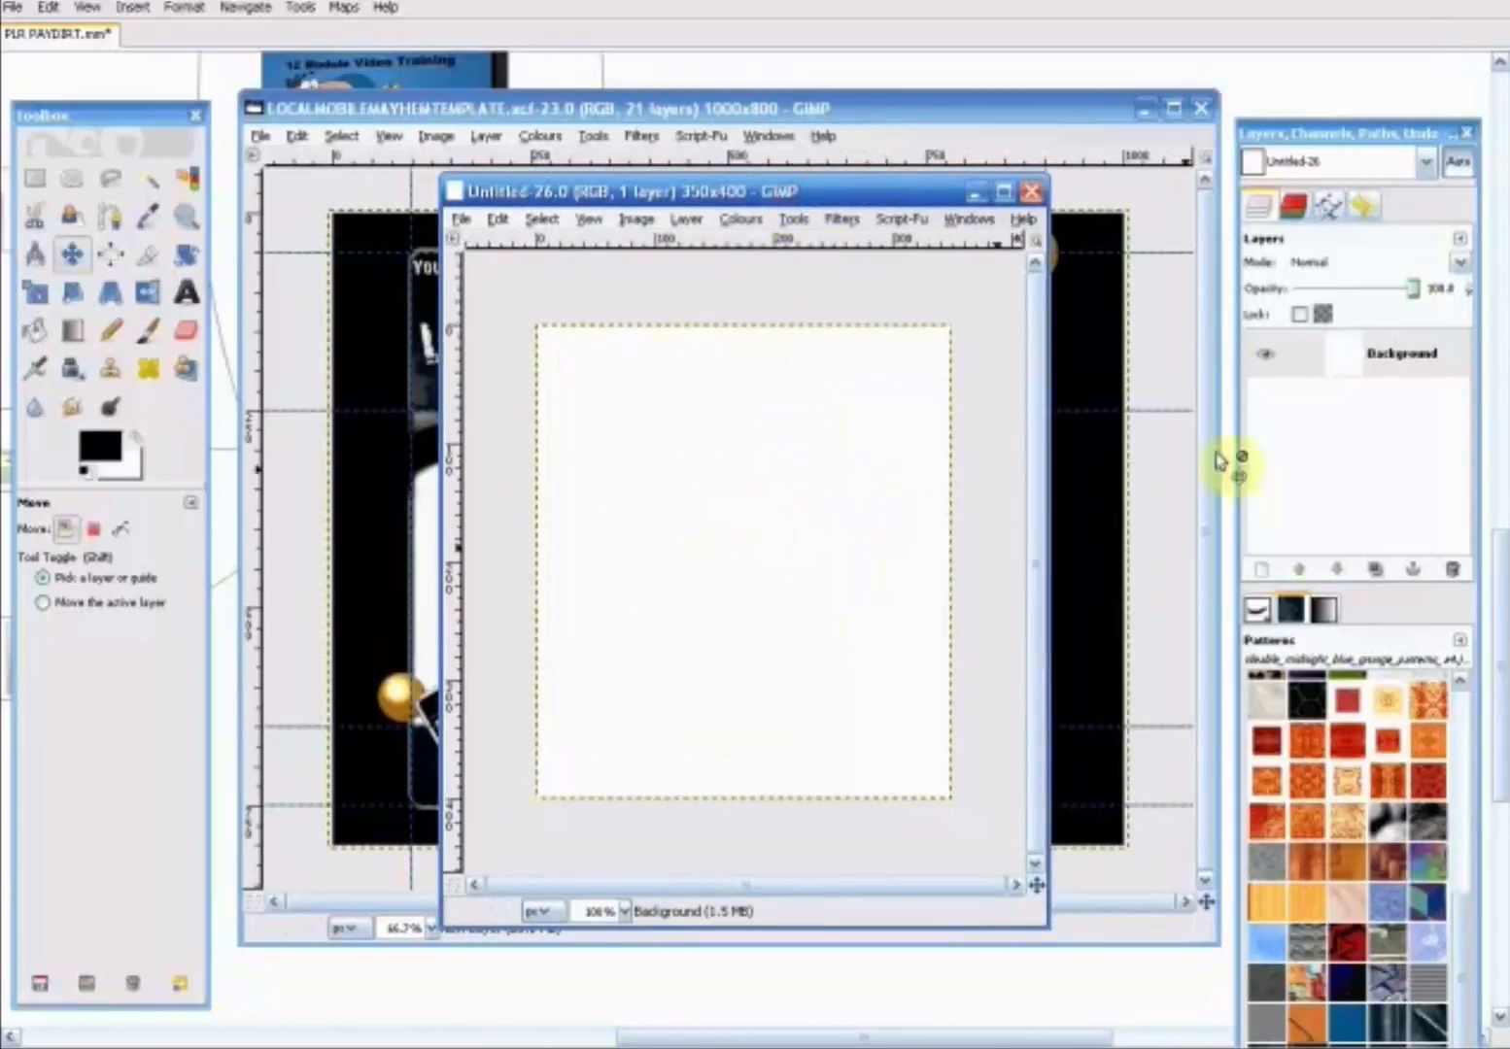
- Add a new layer above the background and bucket-fill it with the midnight blue grunge pattern
{"action": "left_click", "coordinate": [1422, 371]}
{"action": "right_click", "coordinate": [1428, 373]}
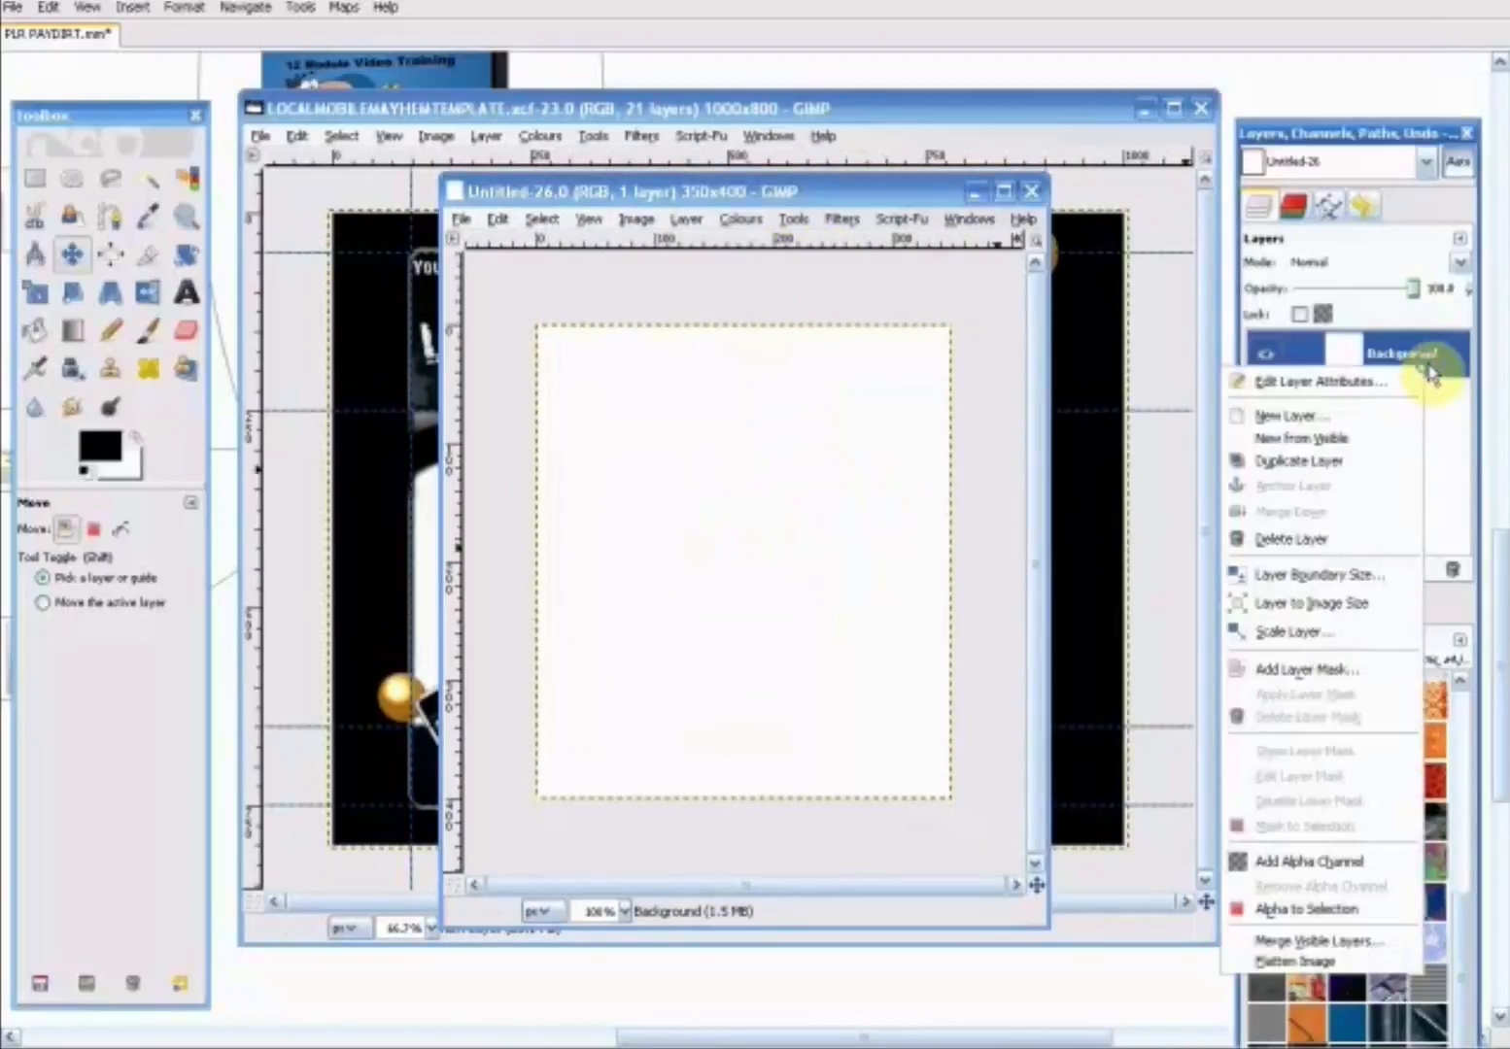
{"action": "left_click", "coordinate": [1365, 424]}
{"action": "left_click", "coordinate": [356, 542]}
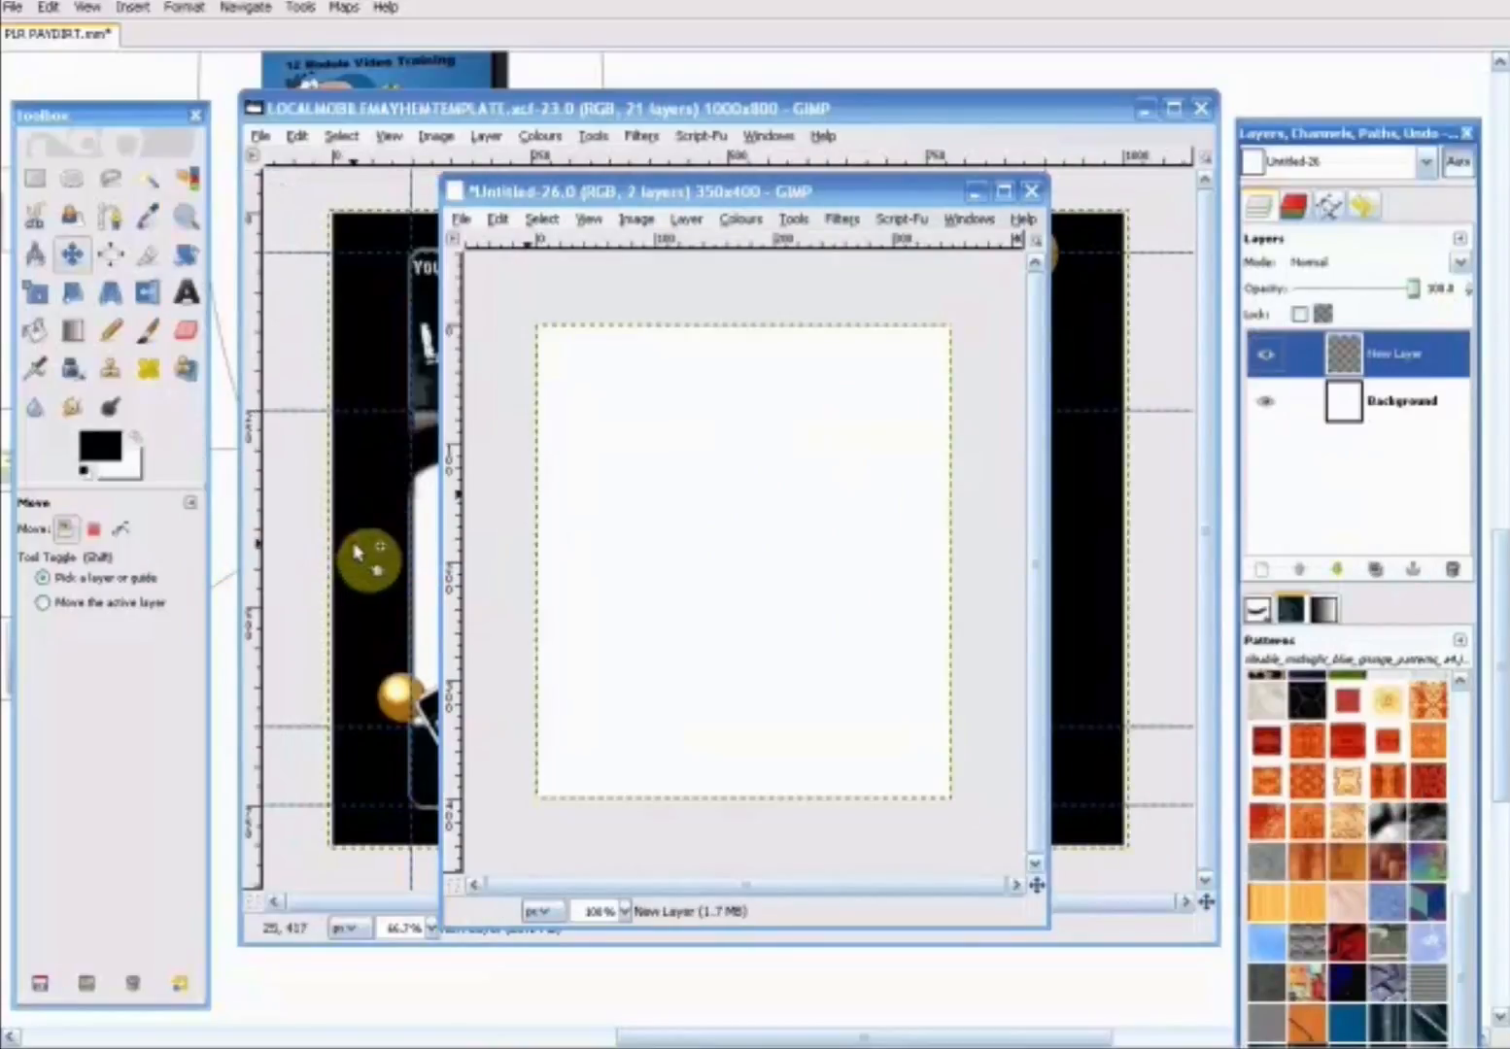
{"action": "left_click", "coordinate": [42, 338]}
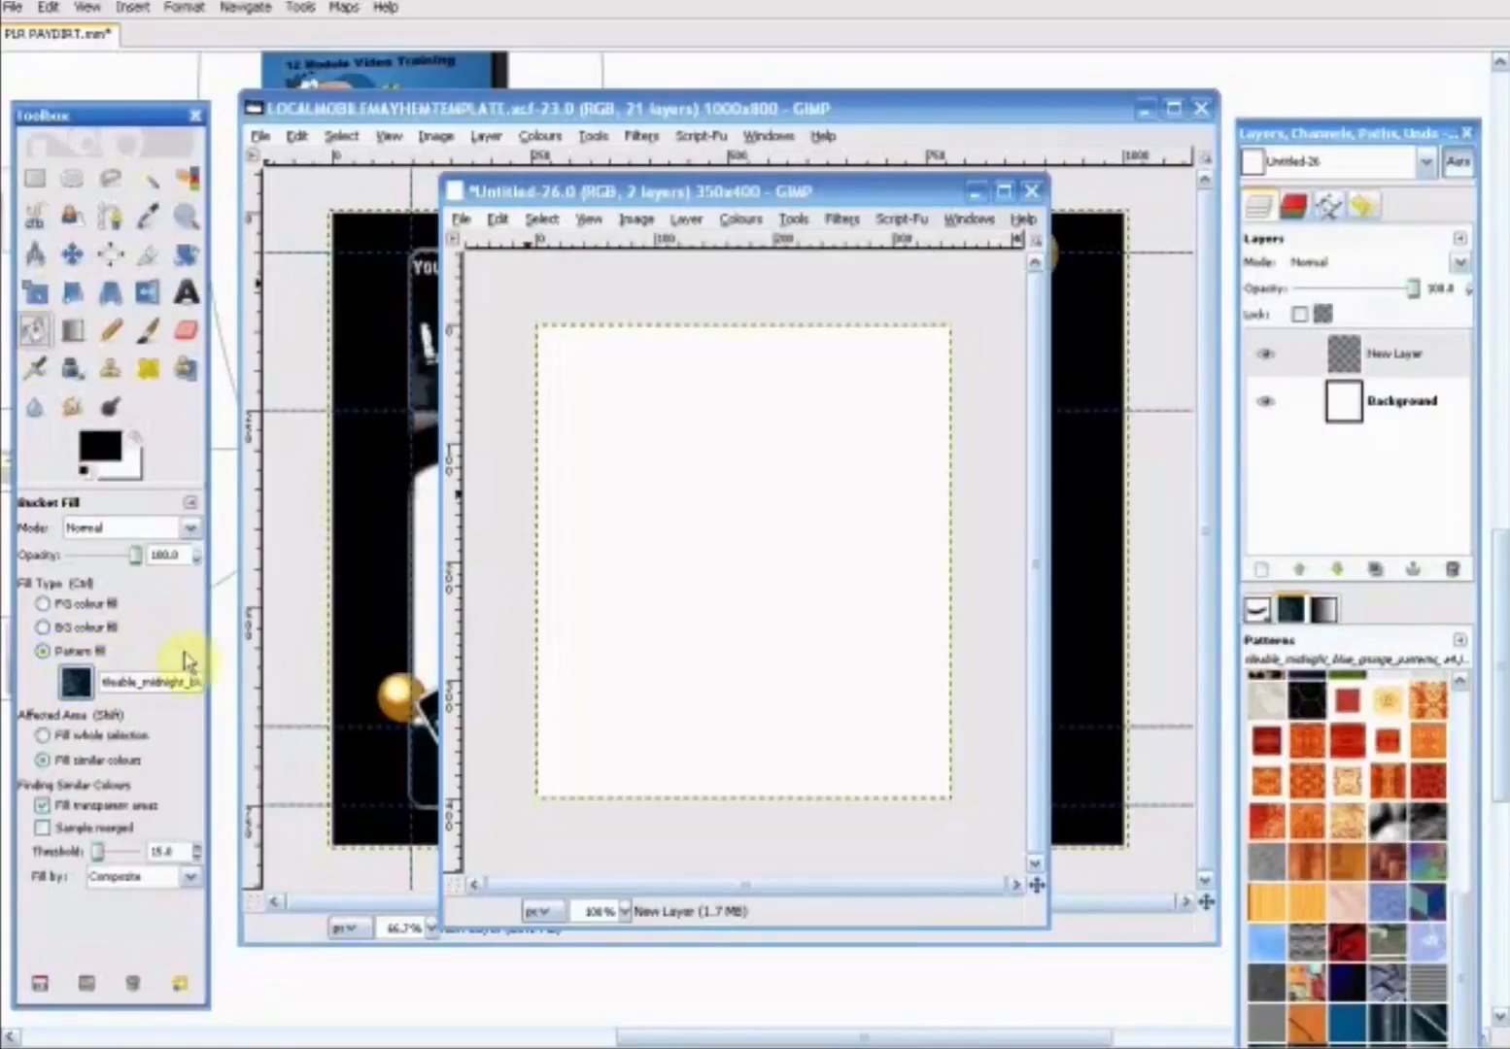
{"action": "left_click", "coordinate": [678, 483]}
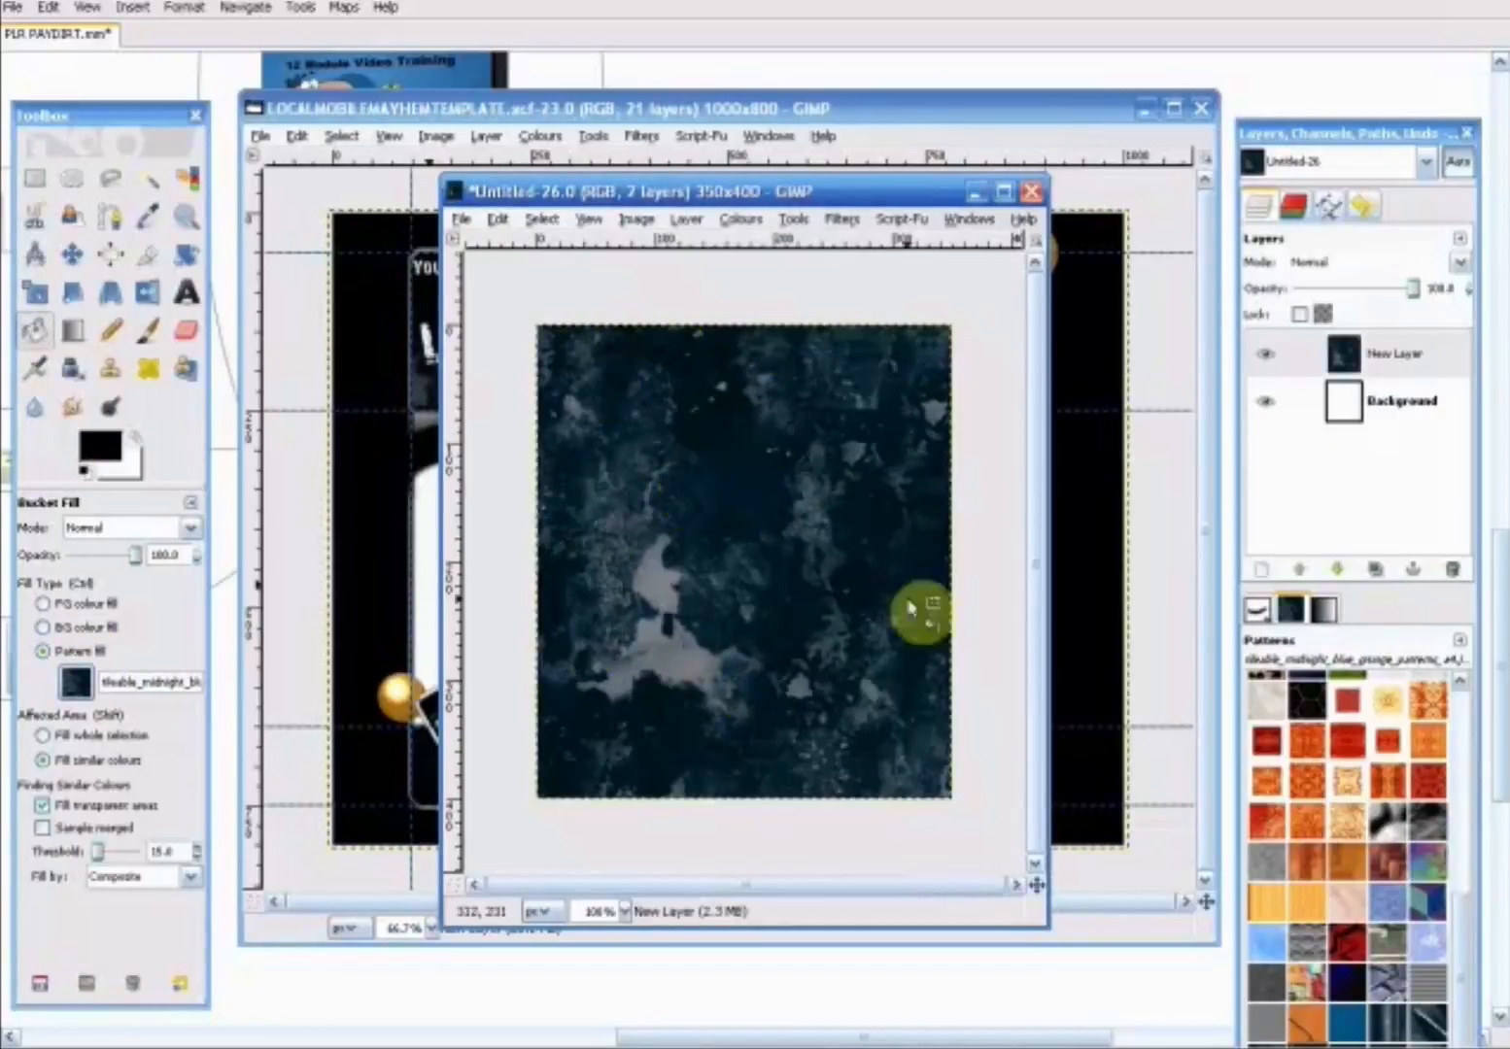
- Add another layer above the grunge layer and fill it with a bi-linear black-and-white gradient drawn from the centre straight upward
{"action": "right_click", "coordinate": [1391, 356]}
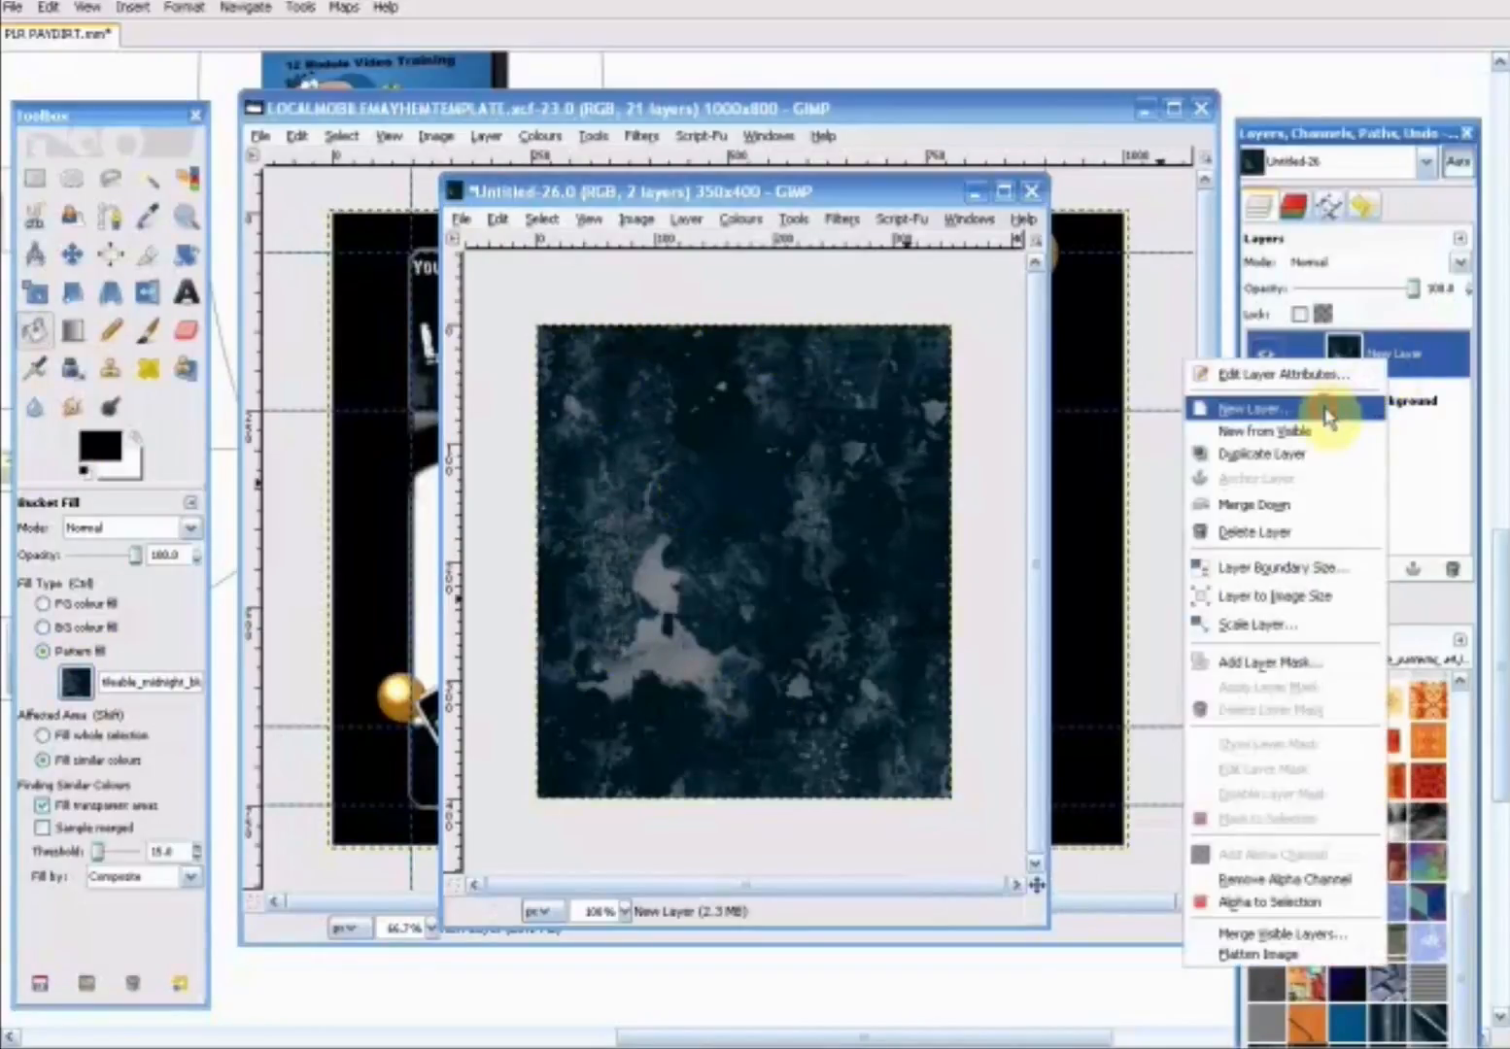
{"action": "left_click", "coordinate": [1333, 409]}
{"action": "left_click", "coordinate": [351, 583]}
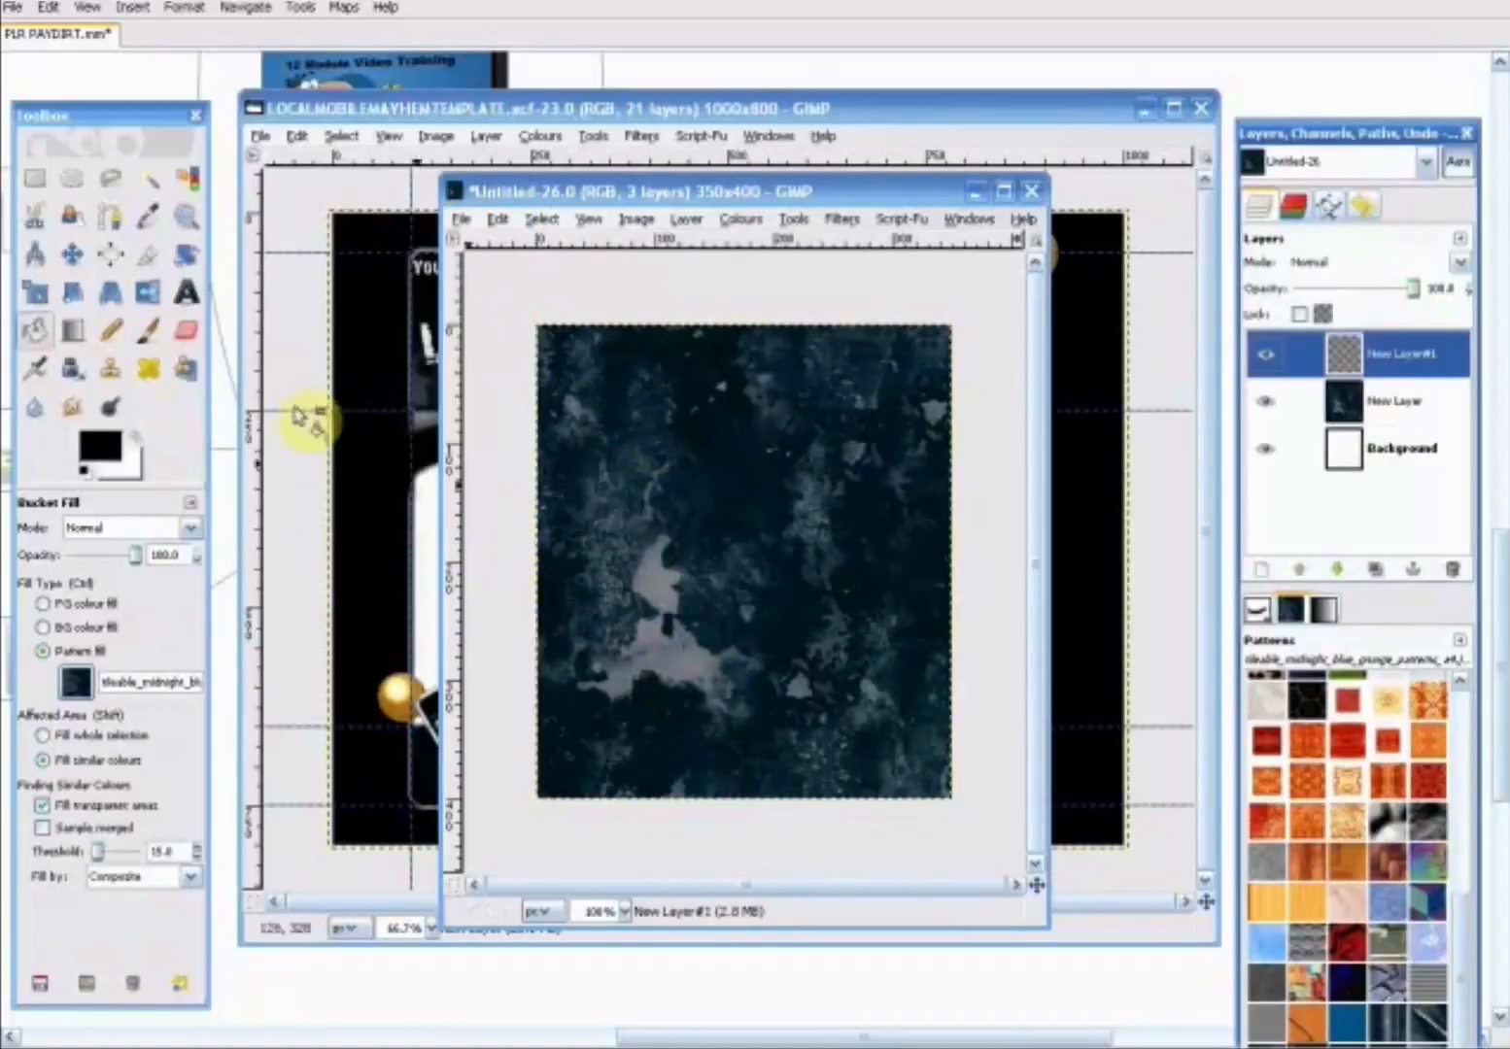
{"action": "left_click", "coordinate": [73, 332]}
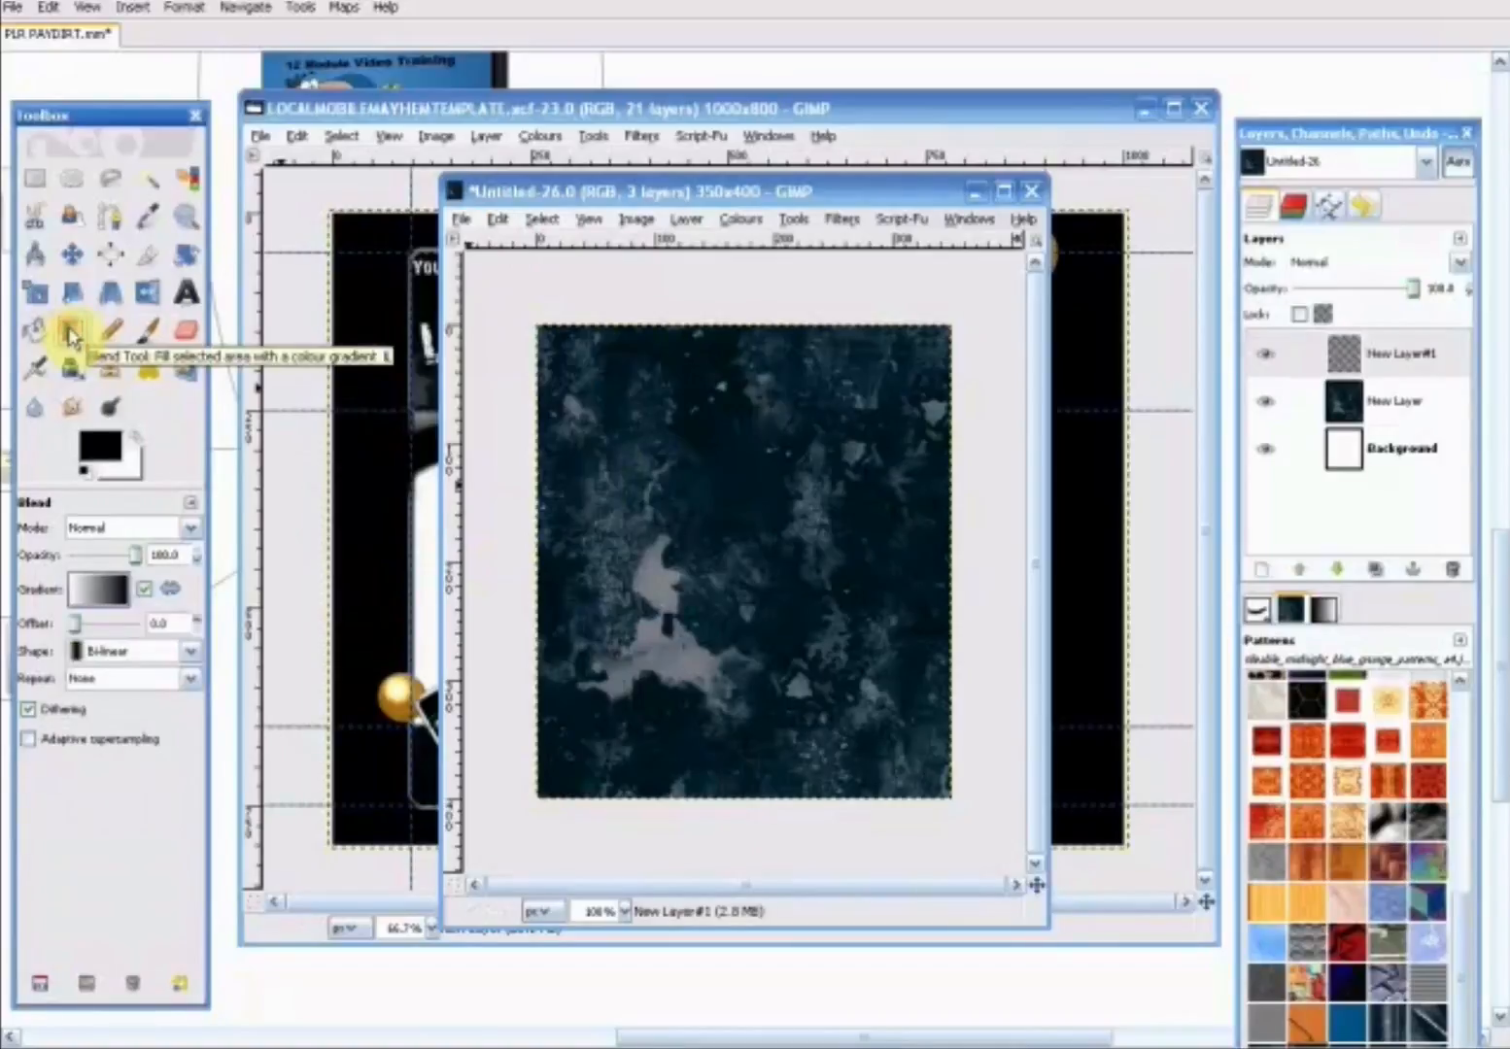
{"action": "left_click", "coordinate": [84, 595]}
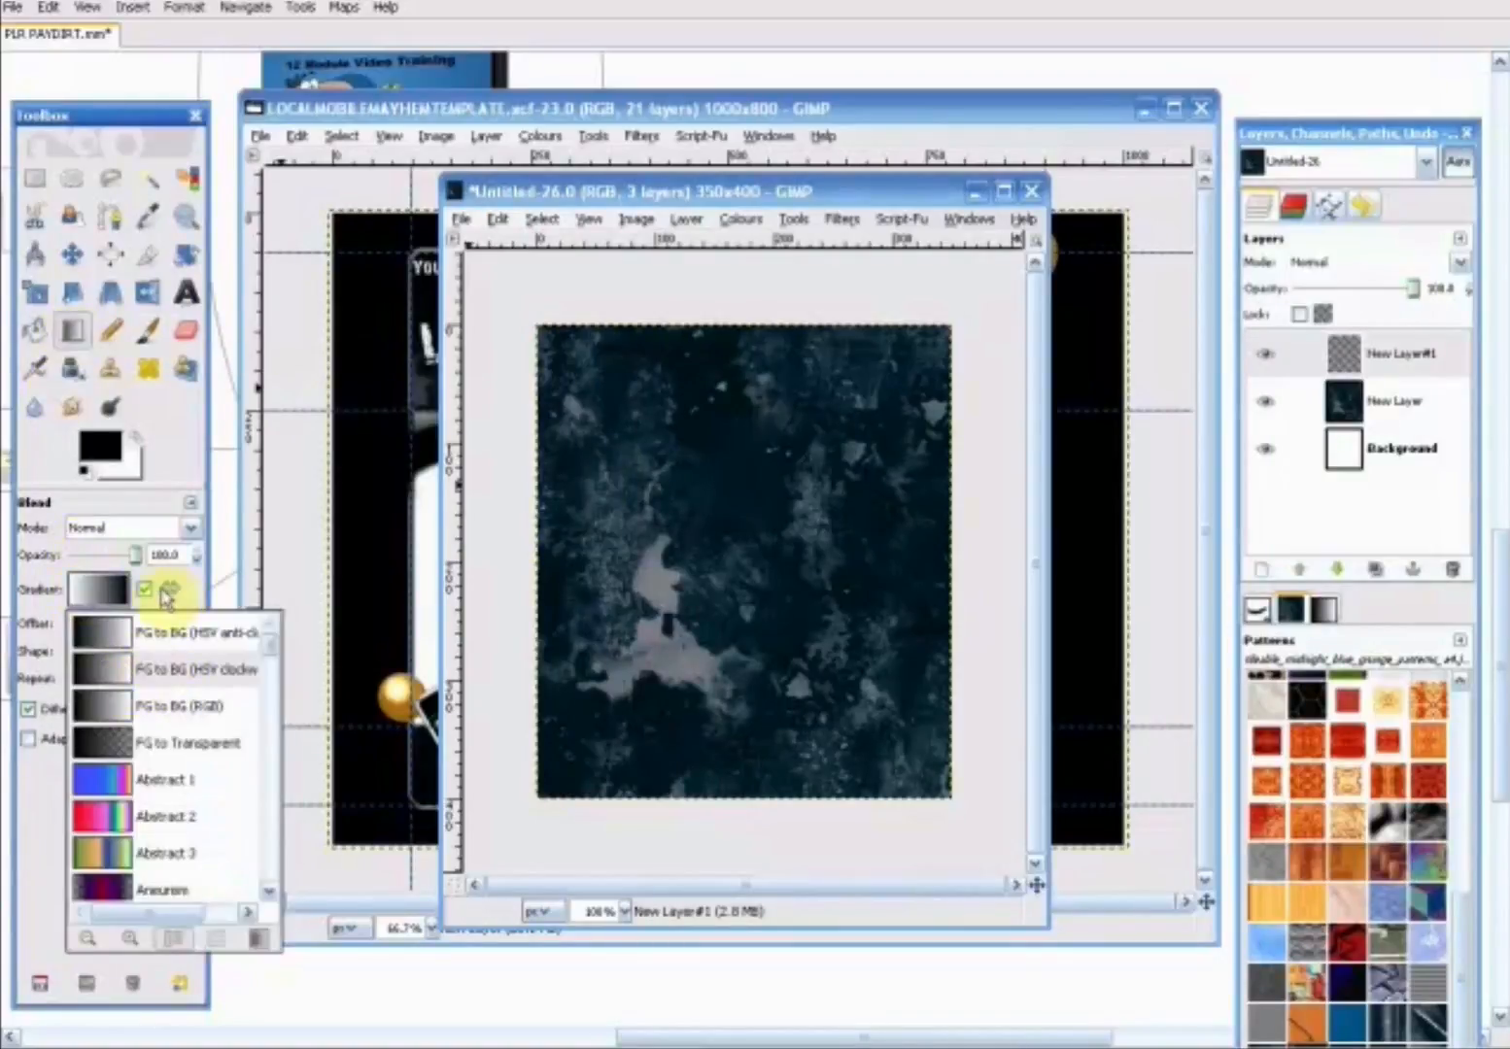
{"action": "left_click", "coordinate": [197, 599]}
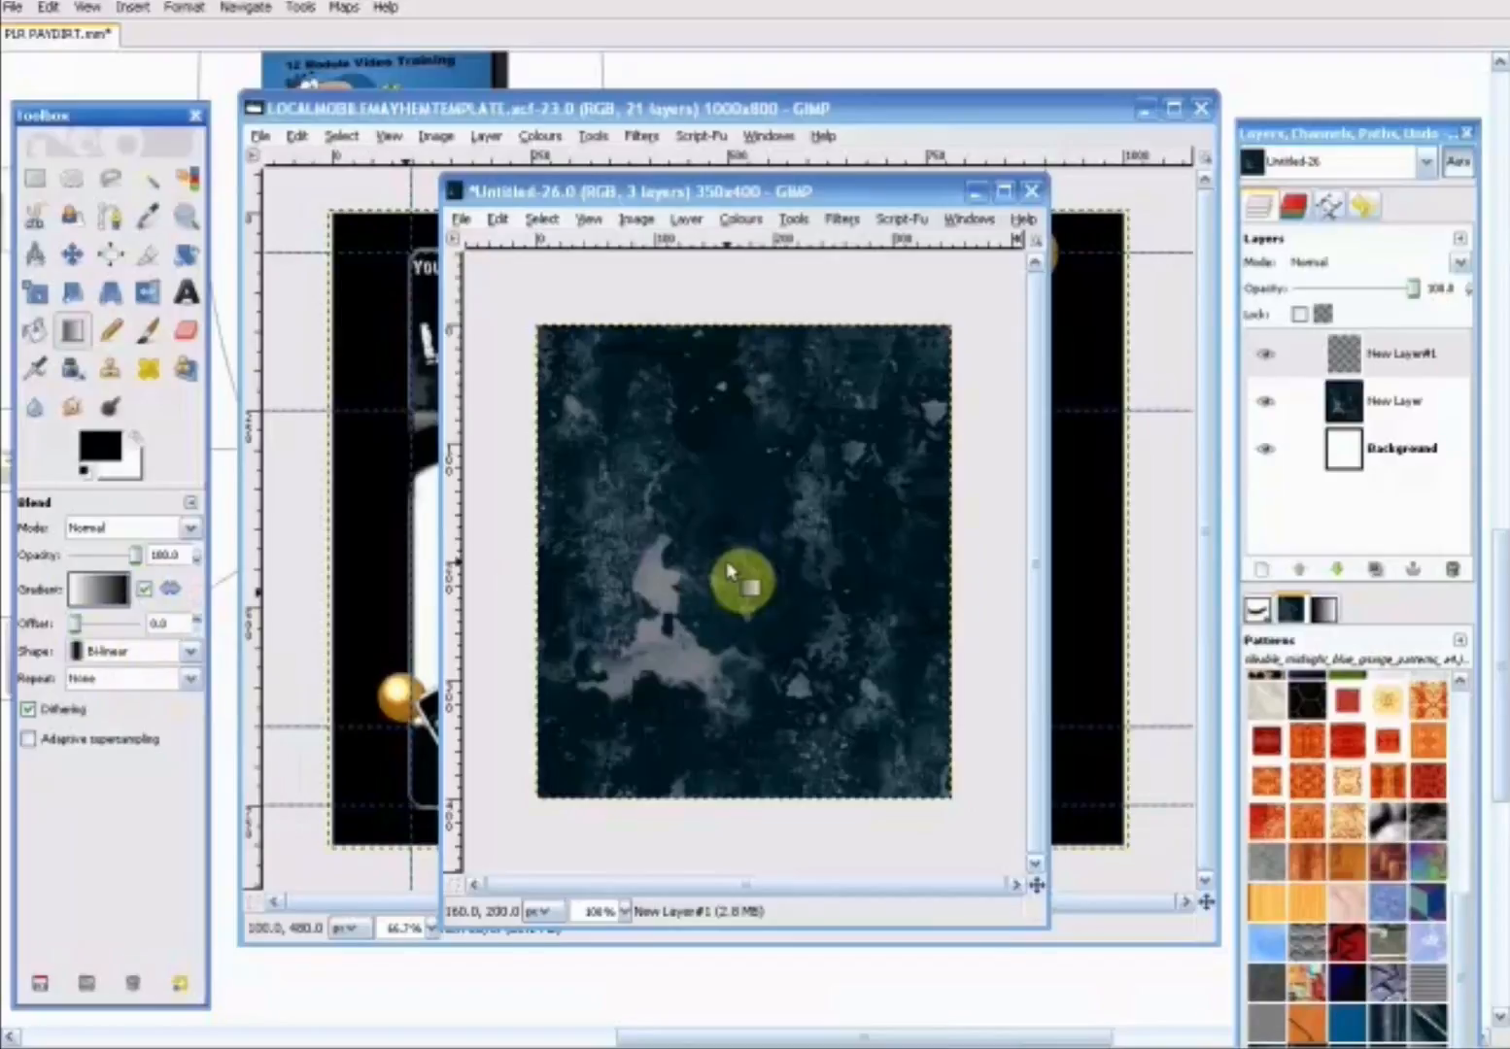
{"action": "left_click_drag", "start_coordinate": [723, 566], "coordinate": [723, 429]}
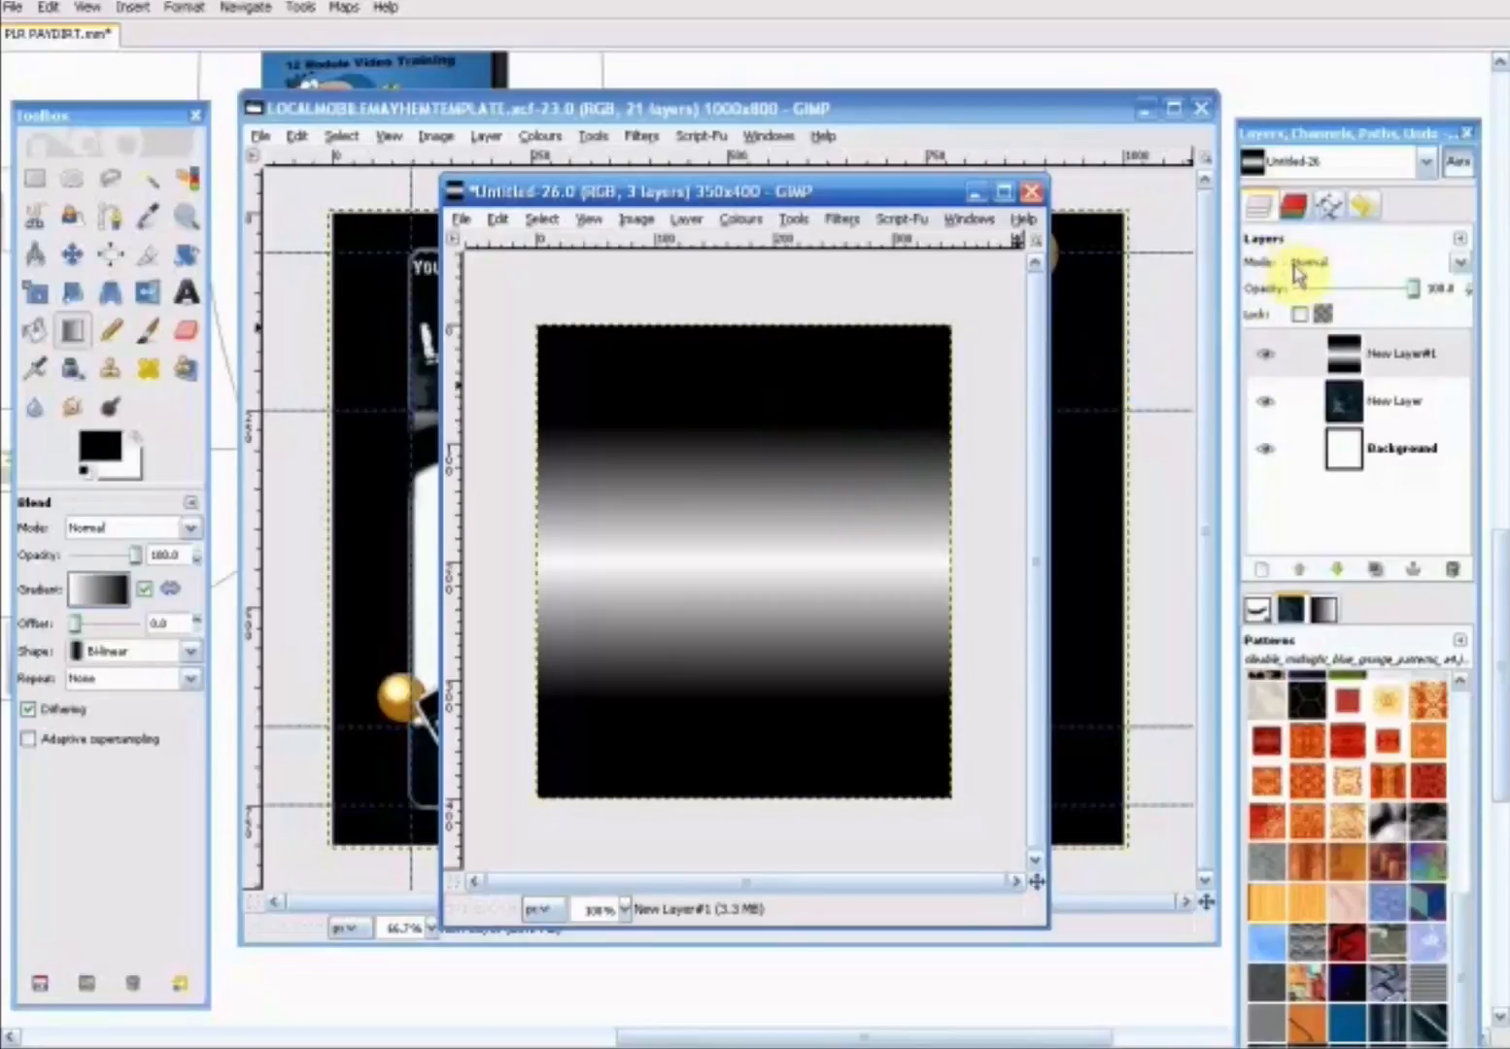
- Set the gradient layer's mode to Multiply and move the image window so the template's left part is uncovered
{"action": "left_click", "coordinate": [1456, 264]}
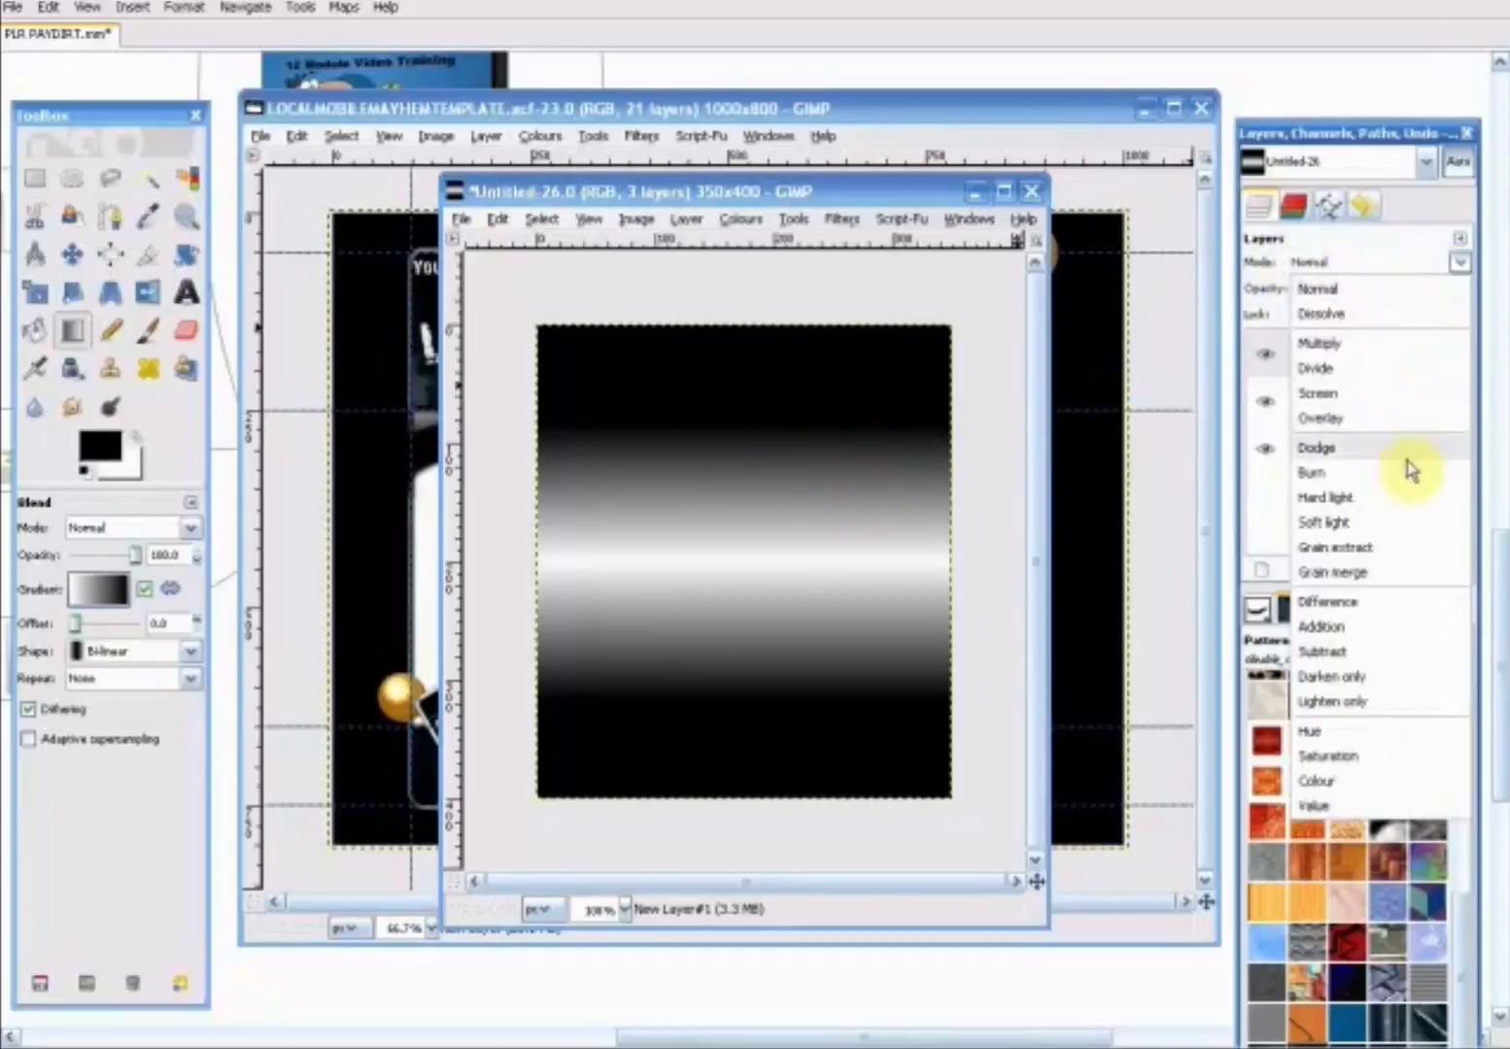
{"action": "left_click", "coordinate": [1381, 344]}
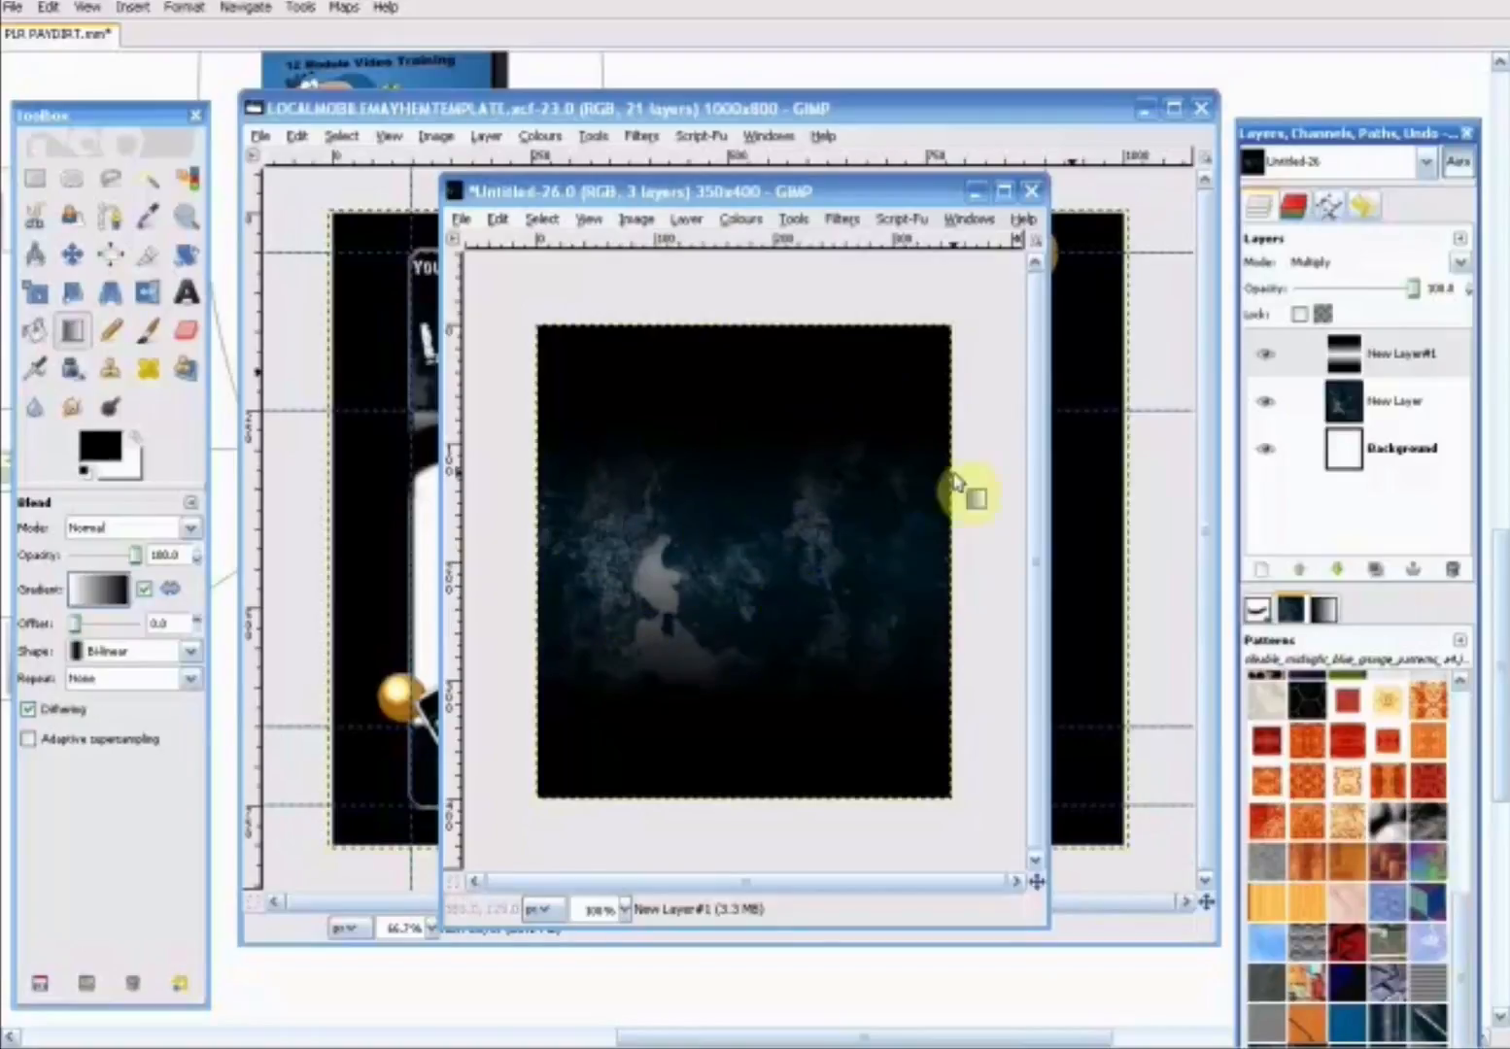
{"action": "left_click_drag", "start_coordinate": [838, 195], "coordinate": [1011, 405]}
{"action": "left_click_drag", "start_coordinate": [908, 402], "coordinate": [845, 252]}
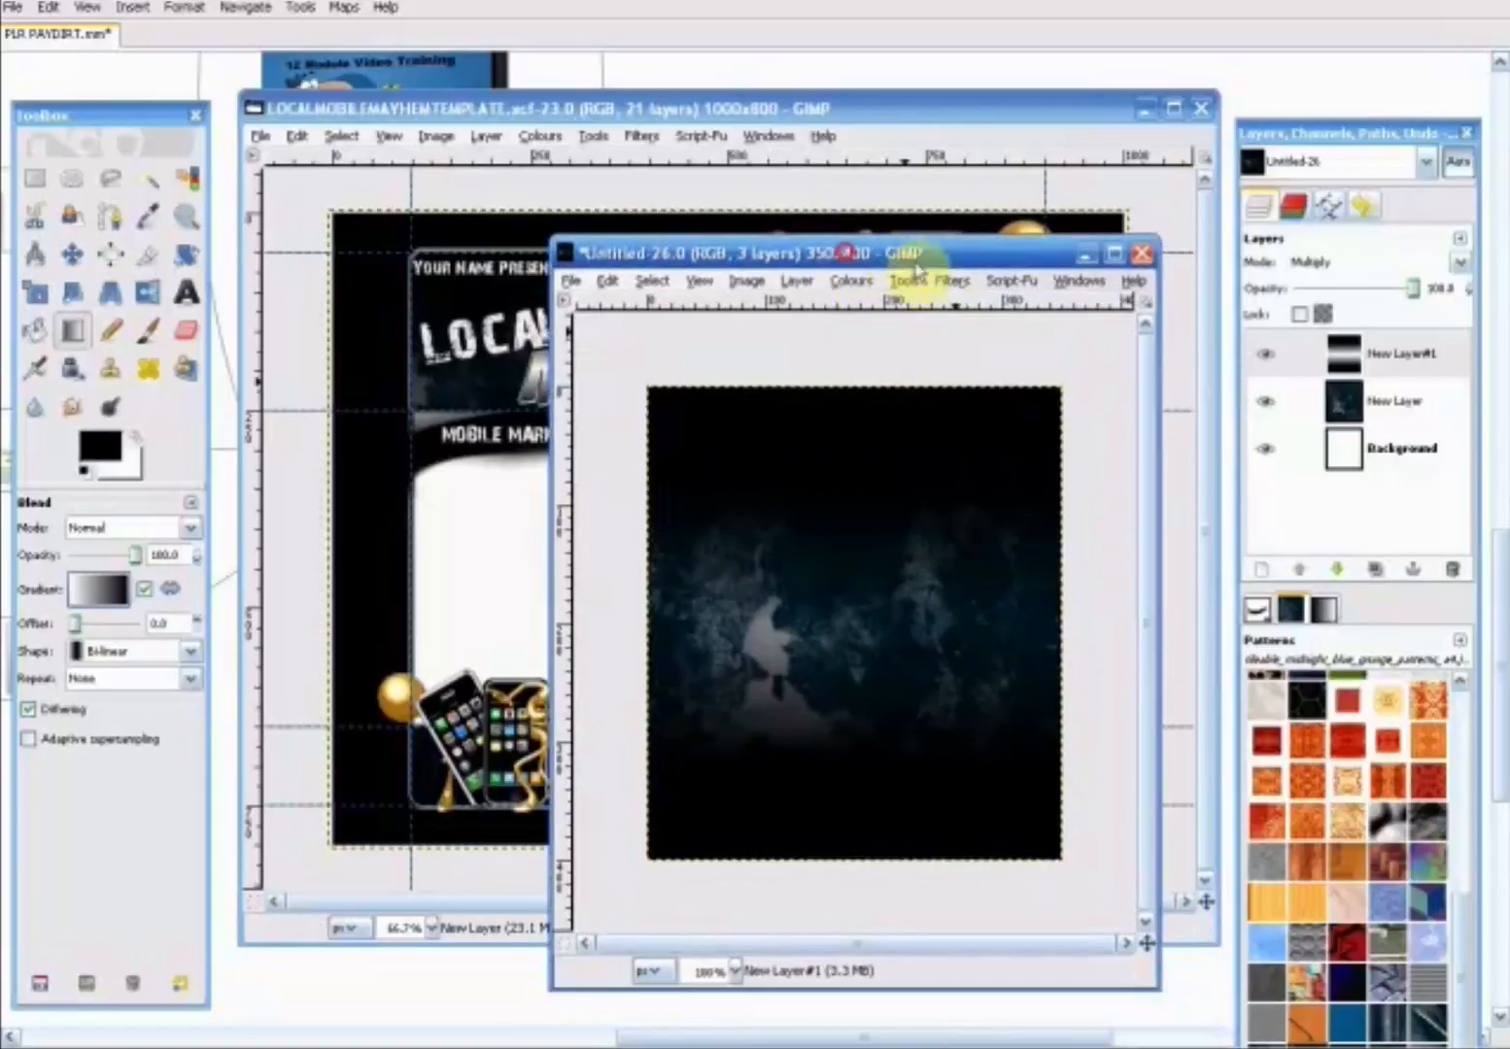
- Add iphone(1).png as a new layer from the PSD graphics folder inside the downloaded LocalMobileExplosion package
{"action": "left_click", "coordinate": [569, 284]}
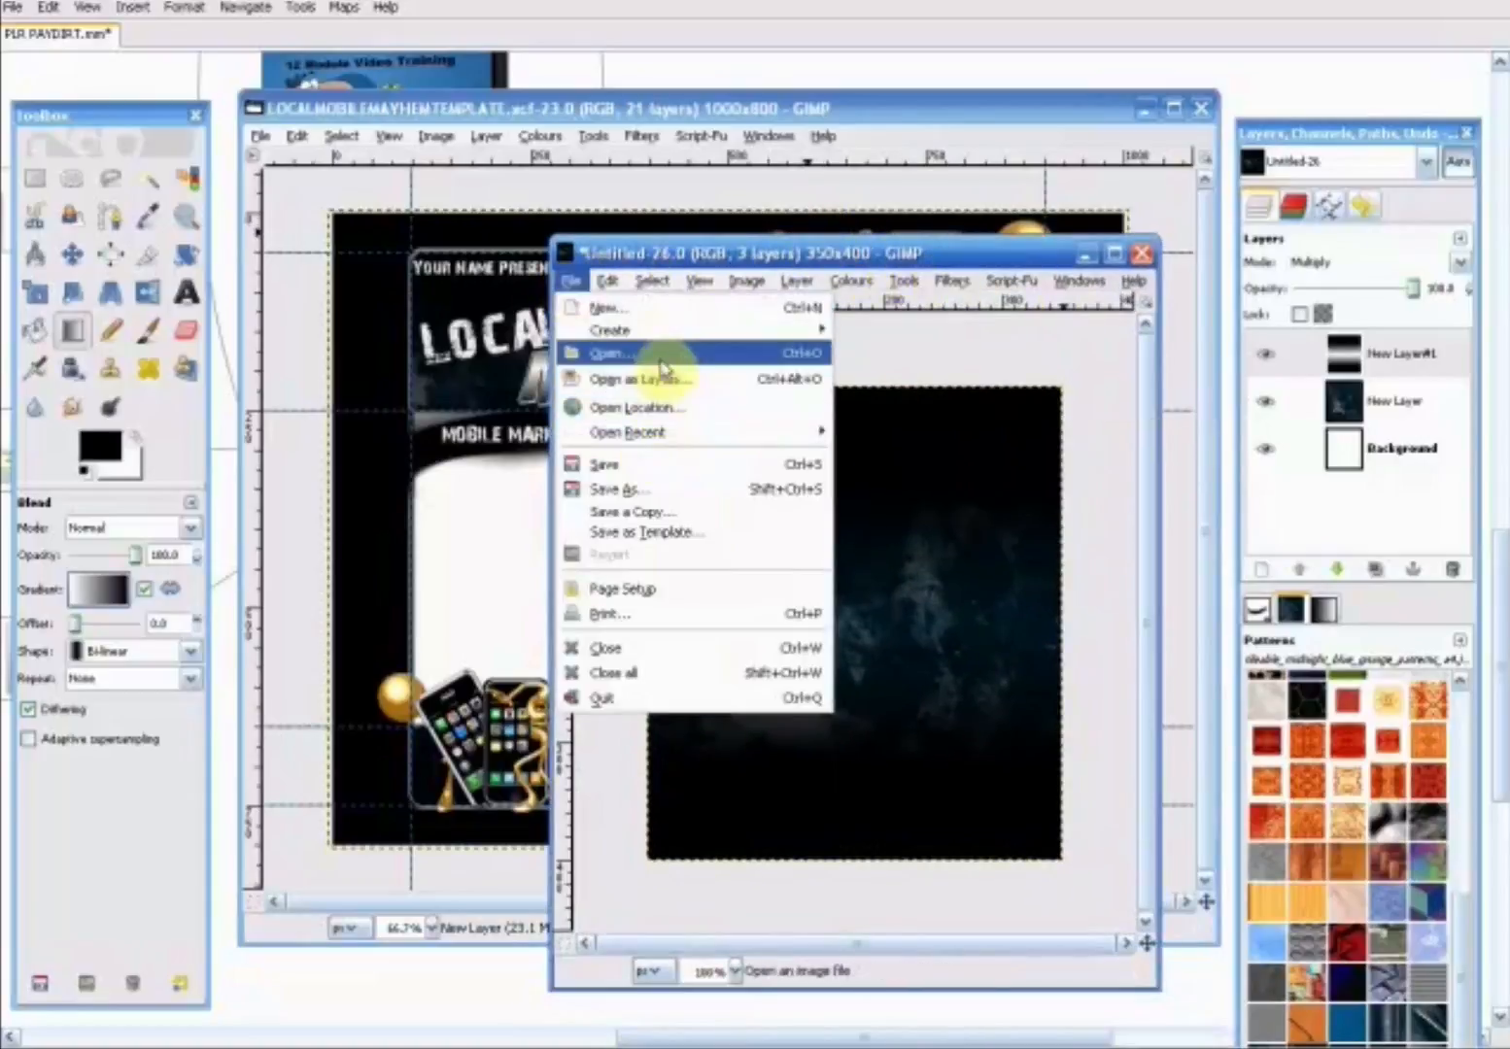
{"action": "left_click", "coordinate": [667, 380]}
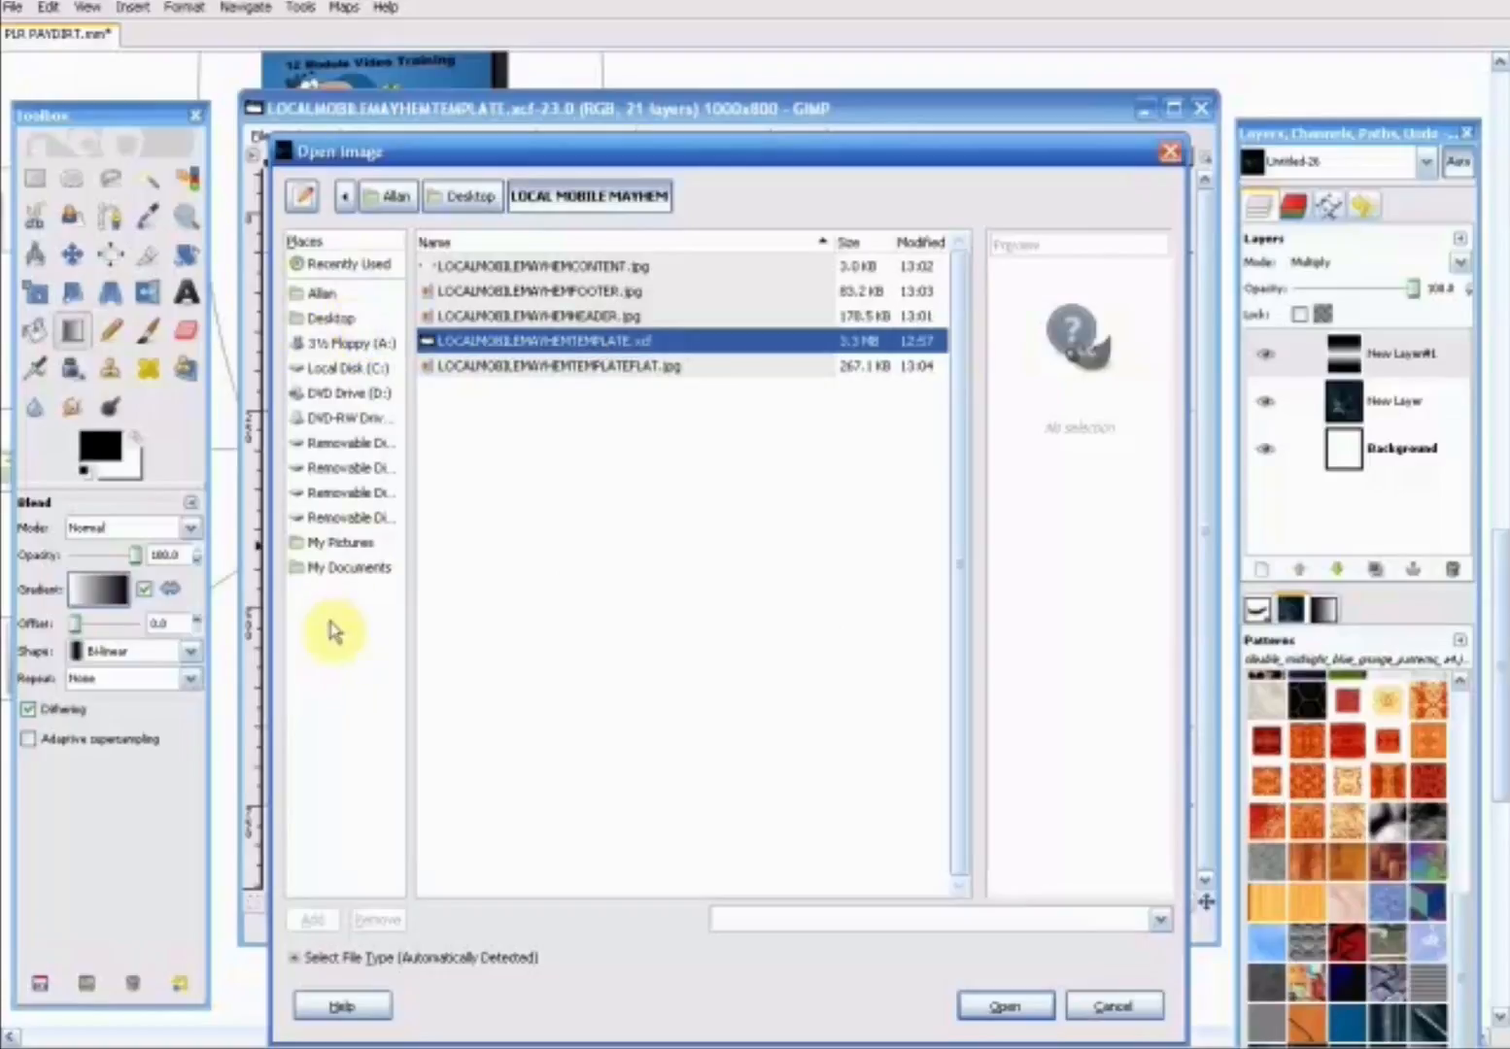
{"action": "left_click", "coordinate": [340, 566]}
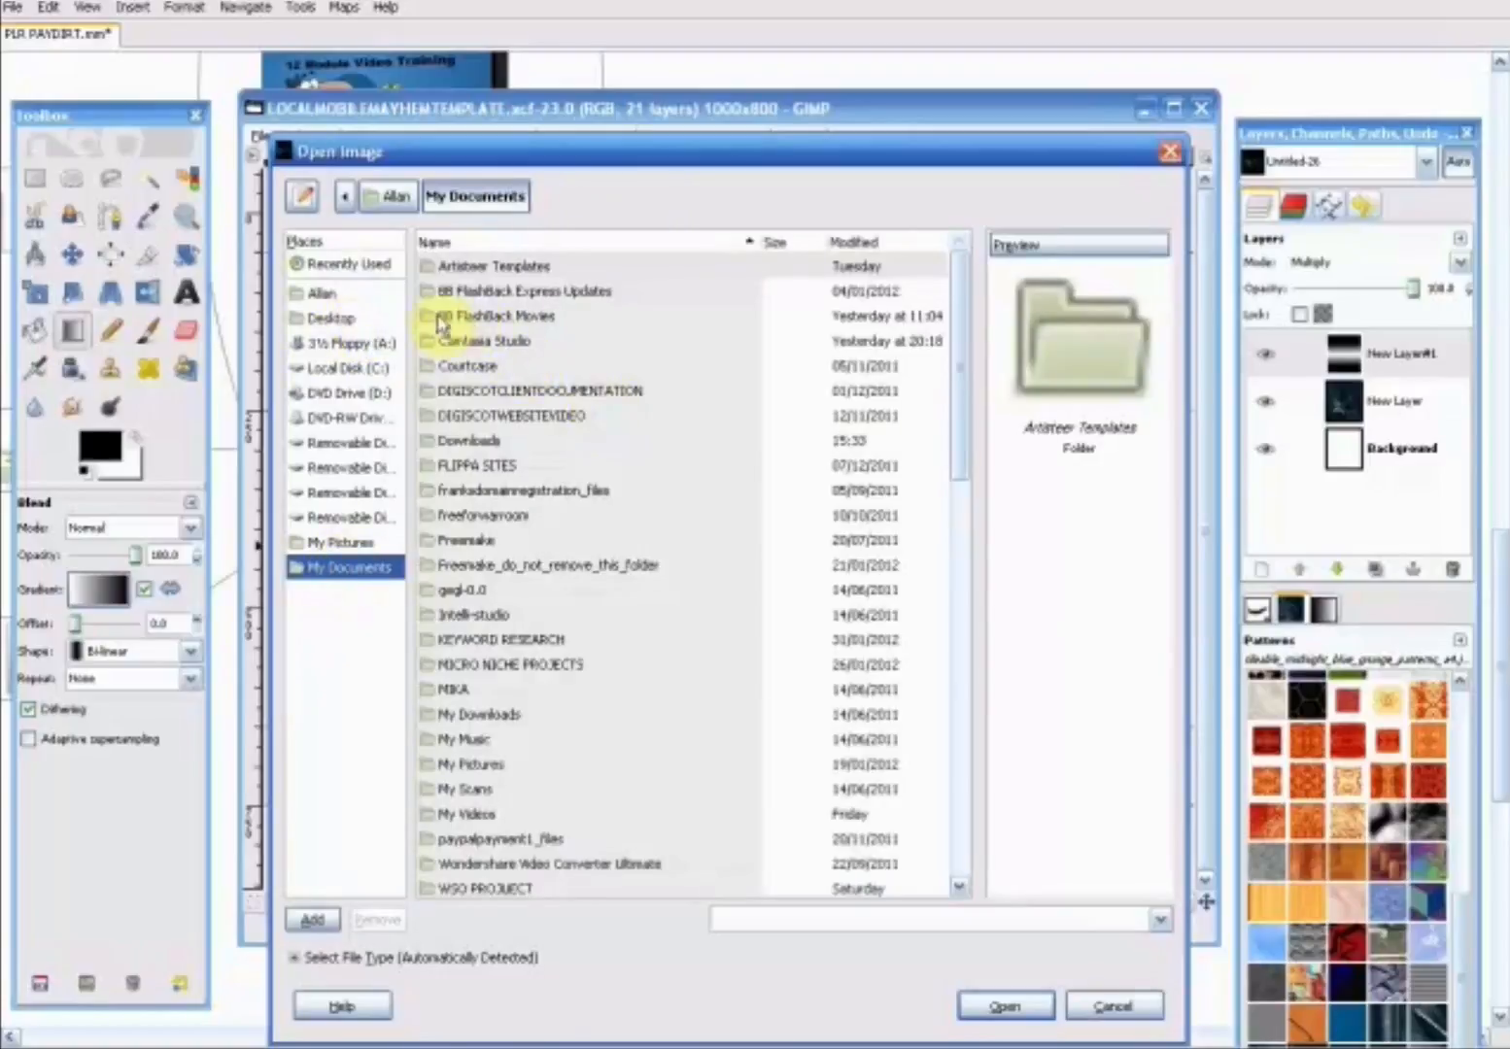
{"action": "double_click", "coordinate": [455, 442]}
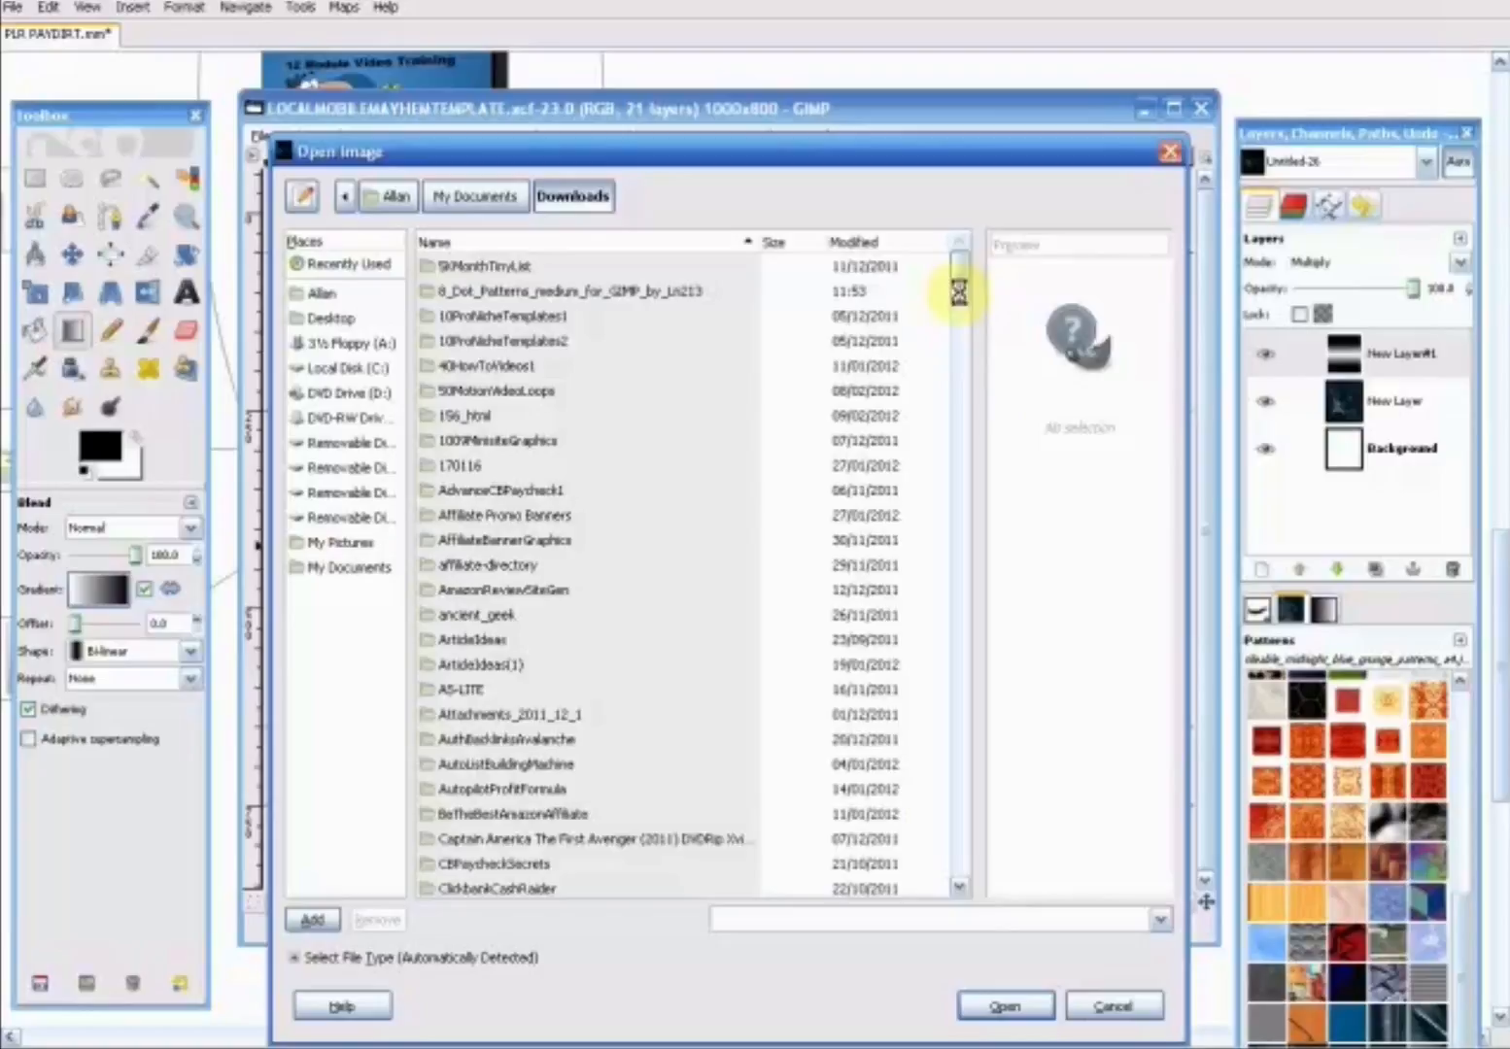
{"action": "left_click_drag", "start_coordinate": [957, 296], "coordinate": [952, 381]}
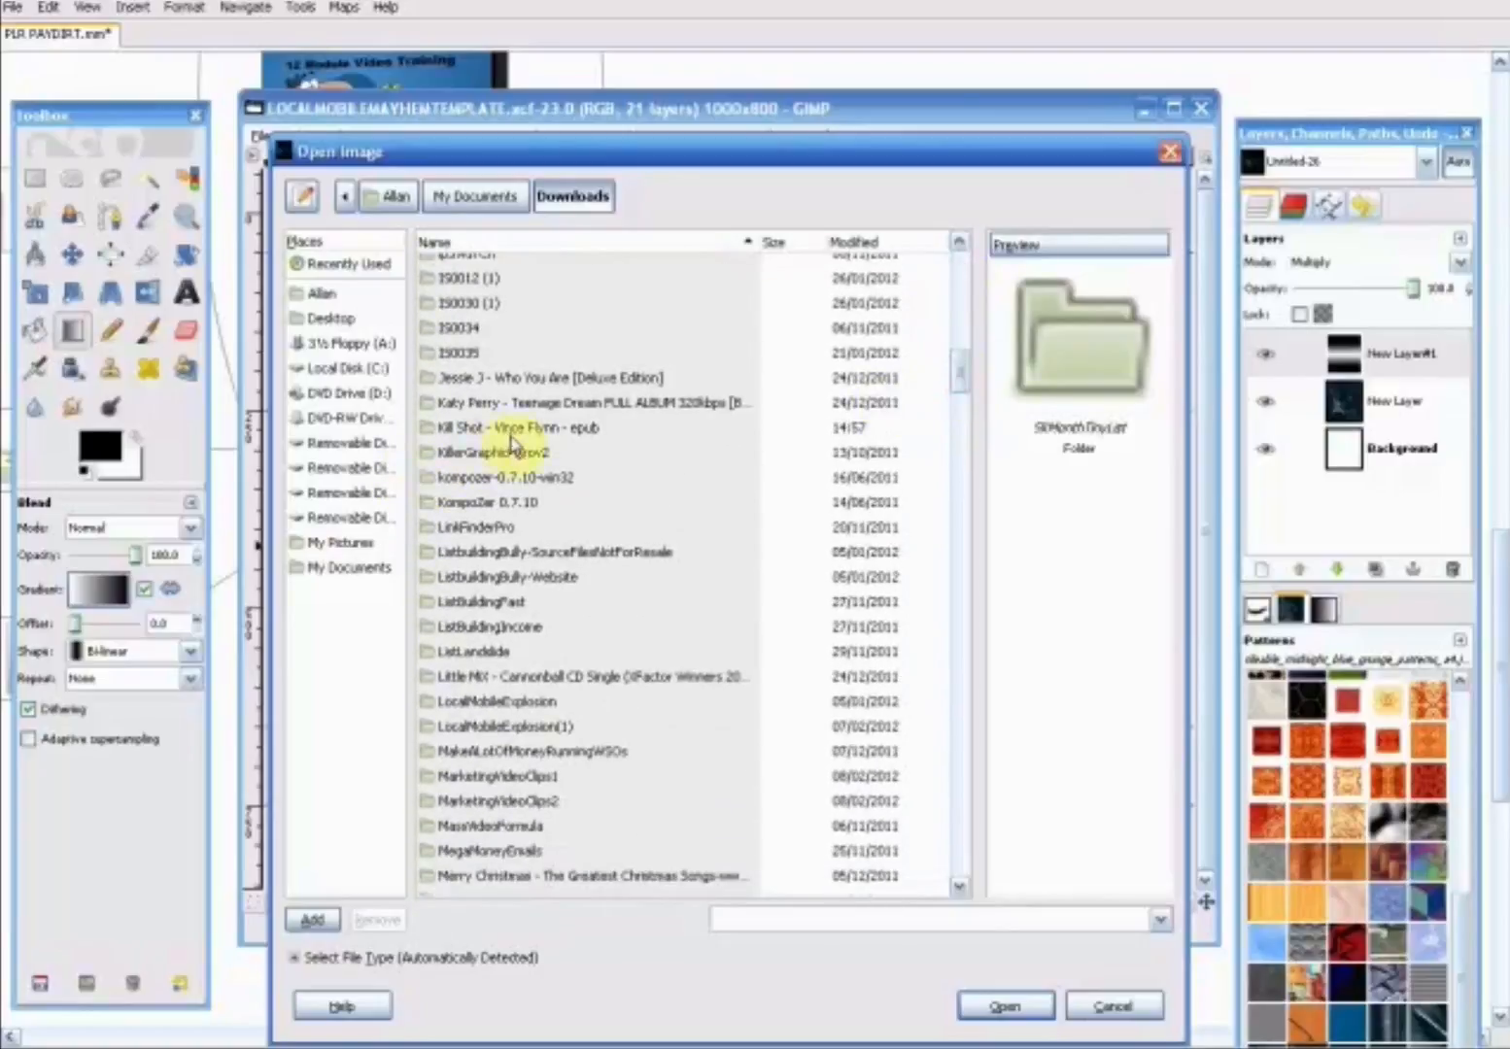
{"action": "scroll", "coordinate": [495, 525], "scroll_direction": "down", "scroll_amount": 2}
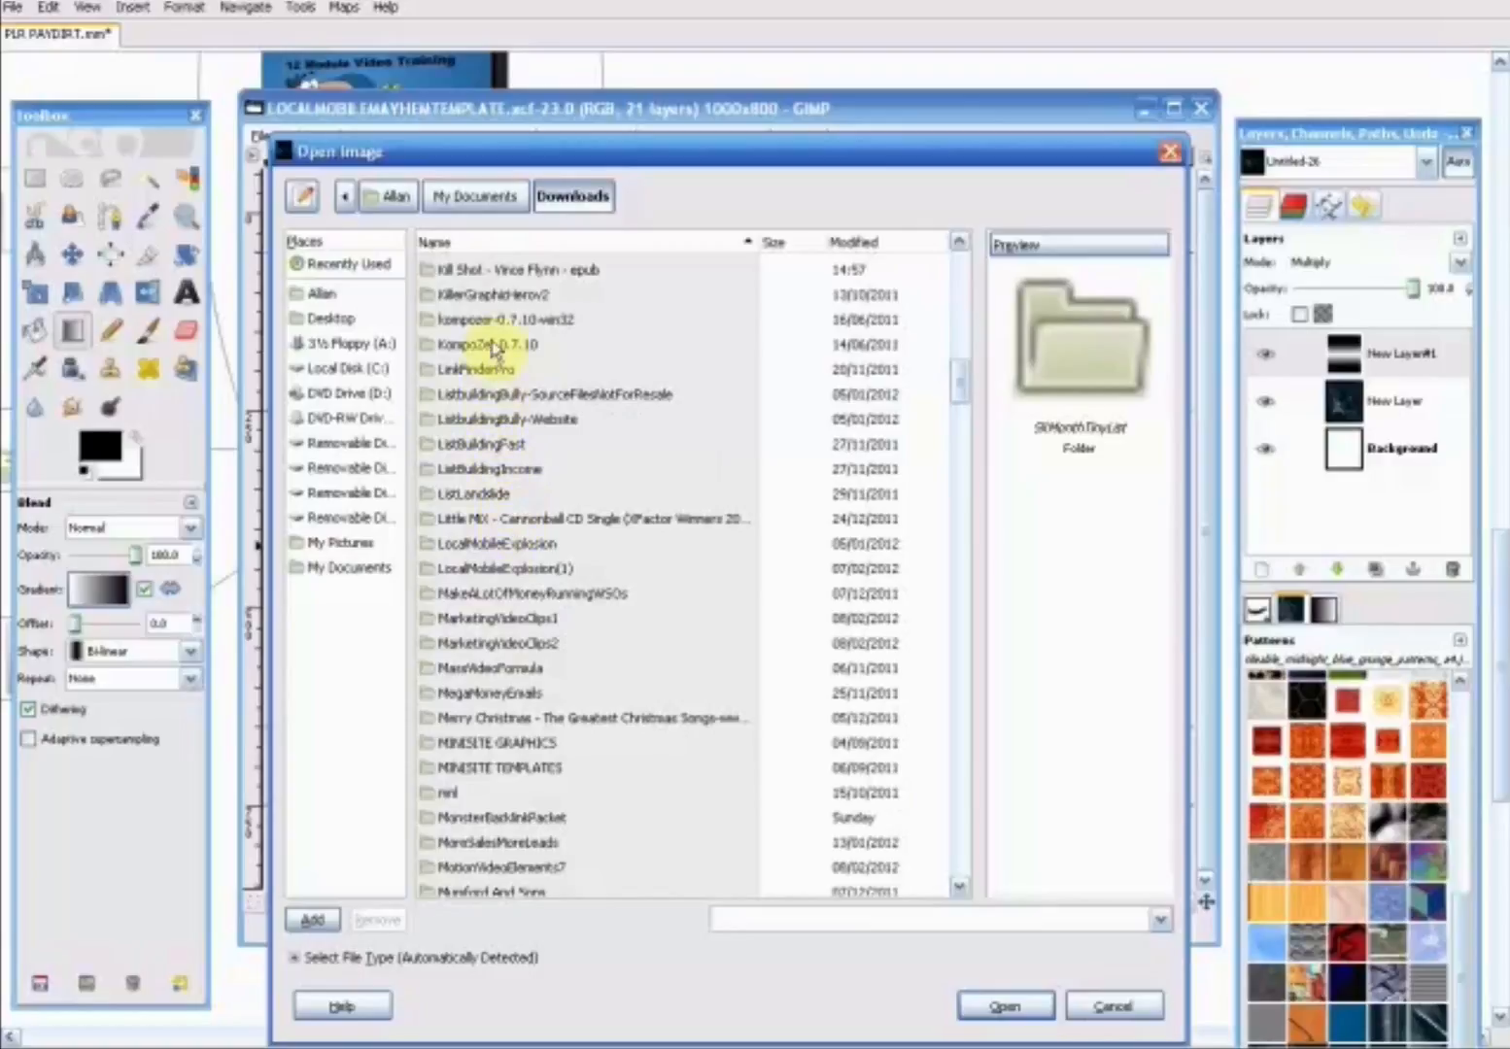
{"action": "double_click", "coordinate": [500, 546]}
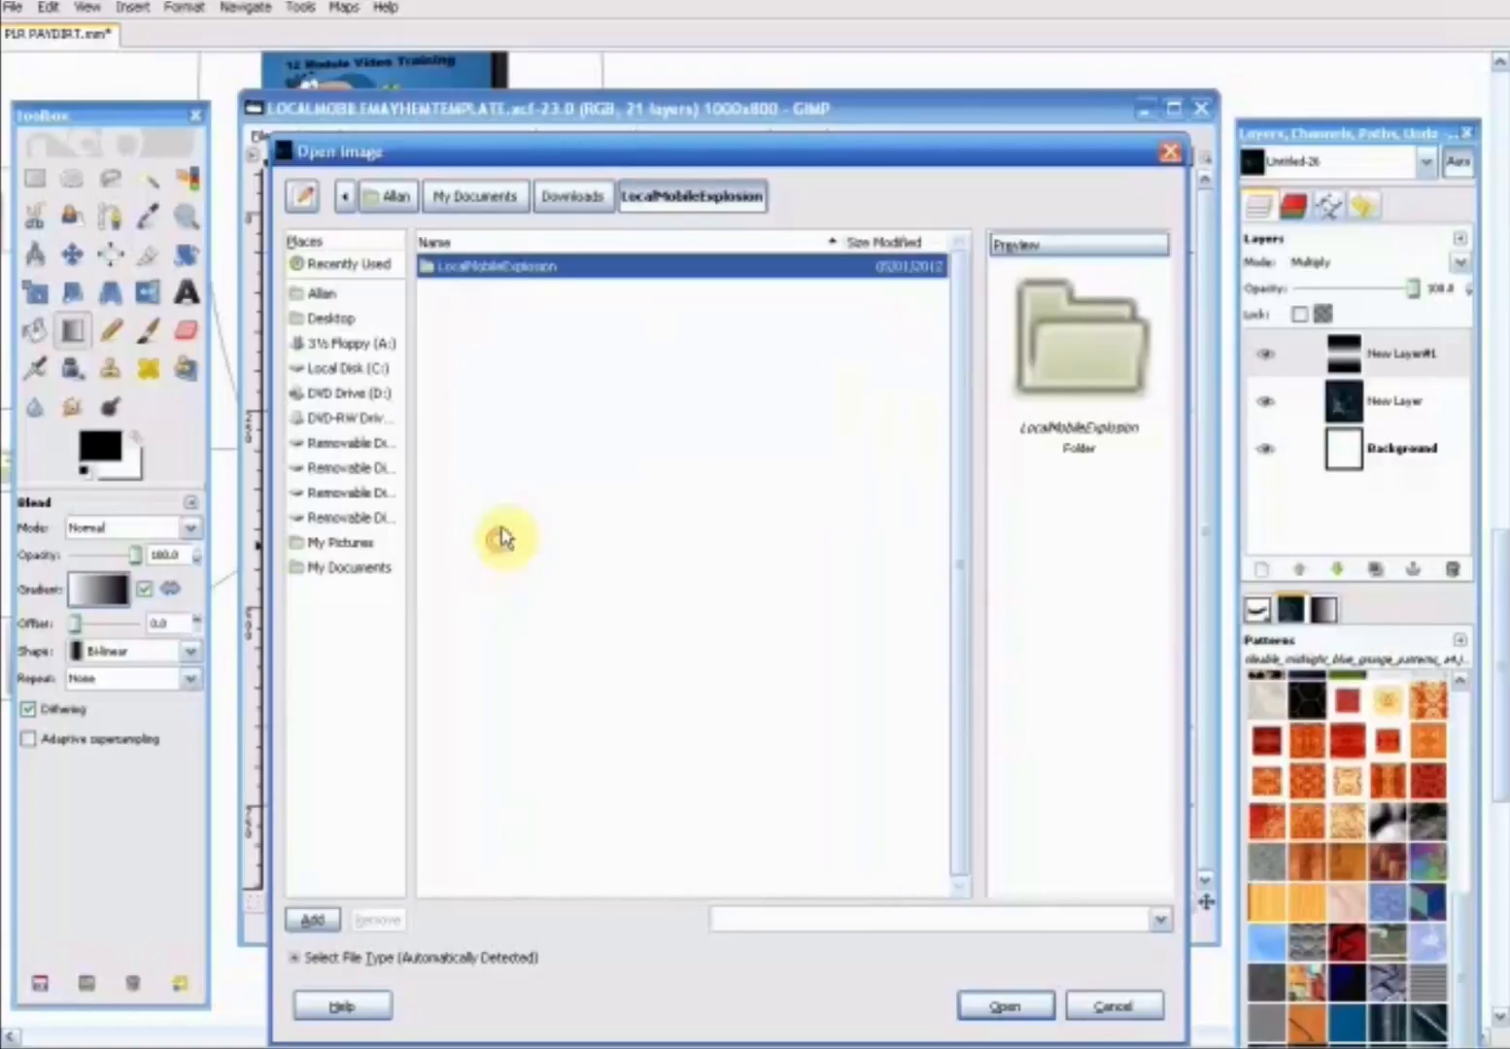
{"action": "double_click", "coordinate": [485, 269]}
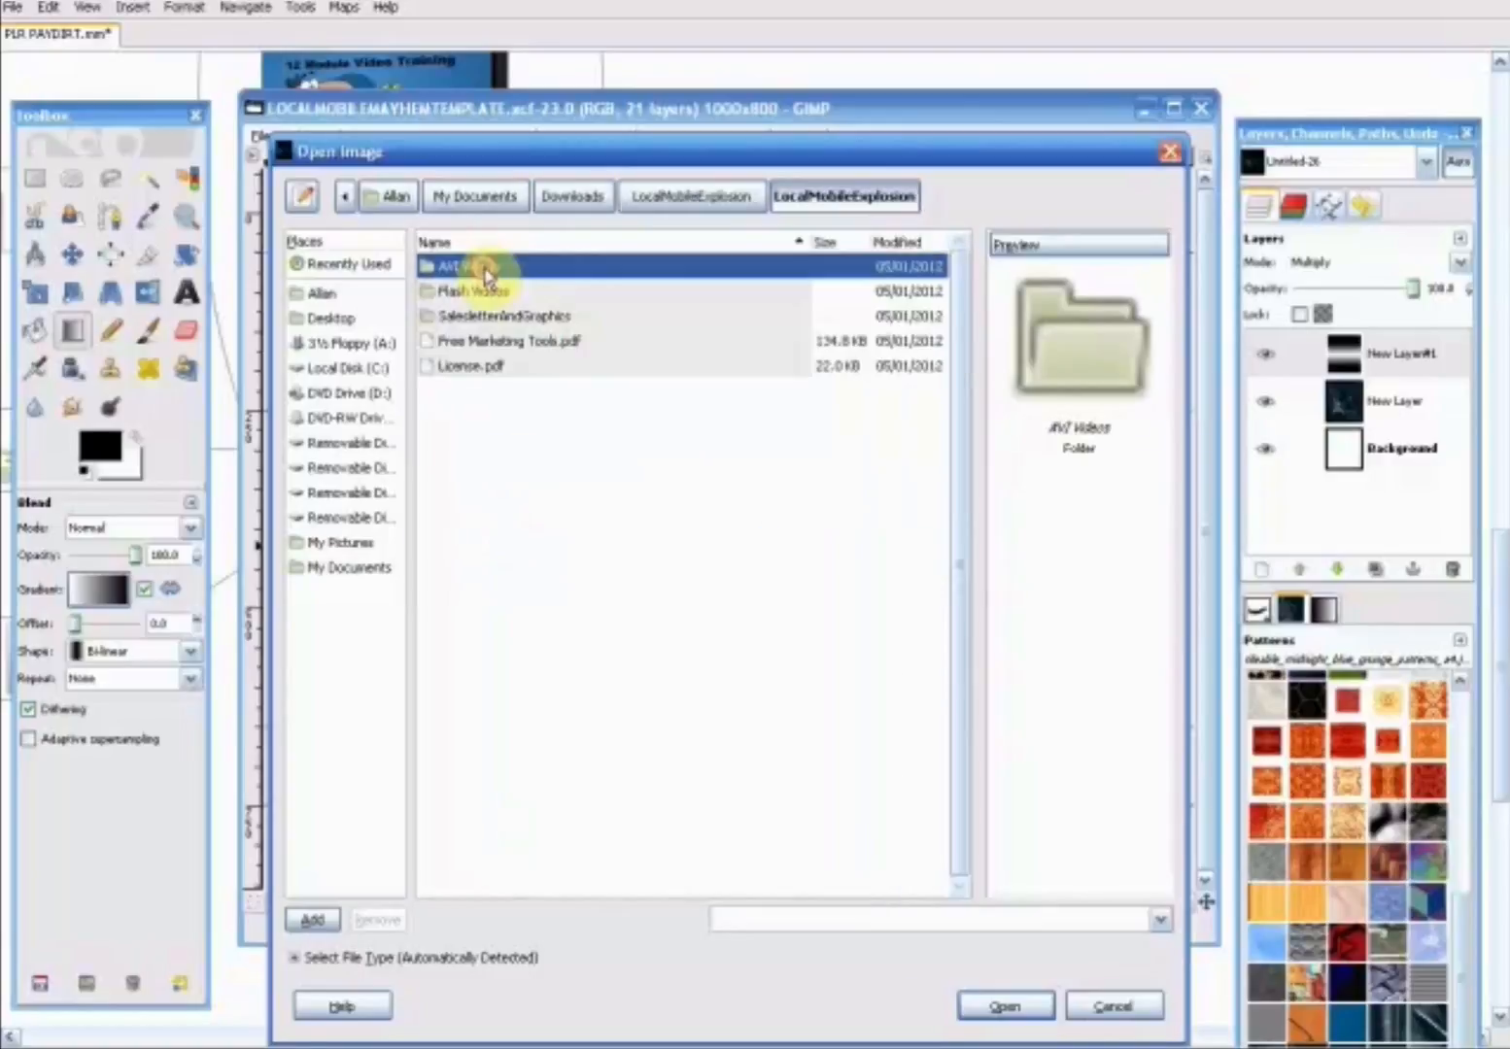
{"action": "double_click", "coordinate": [494, 319]}
{"action": "double_click", "coordinate": [471, 266]}
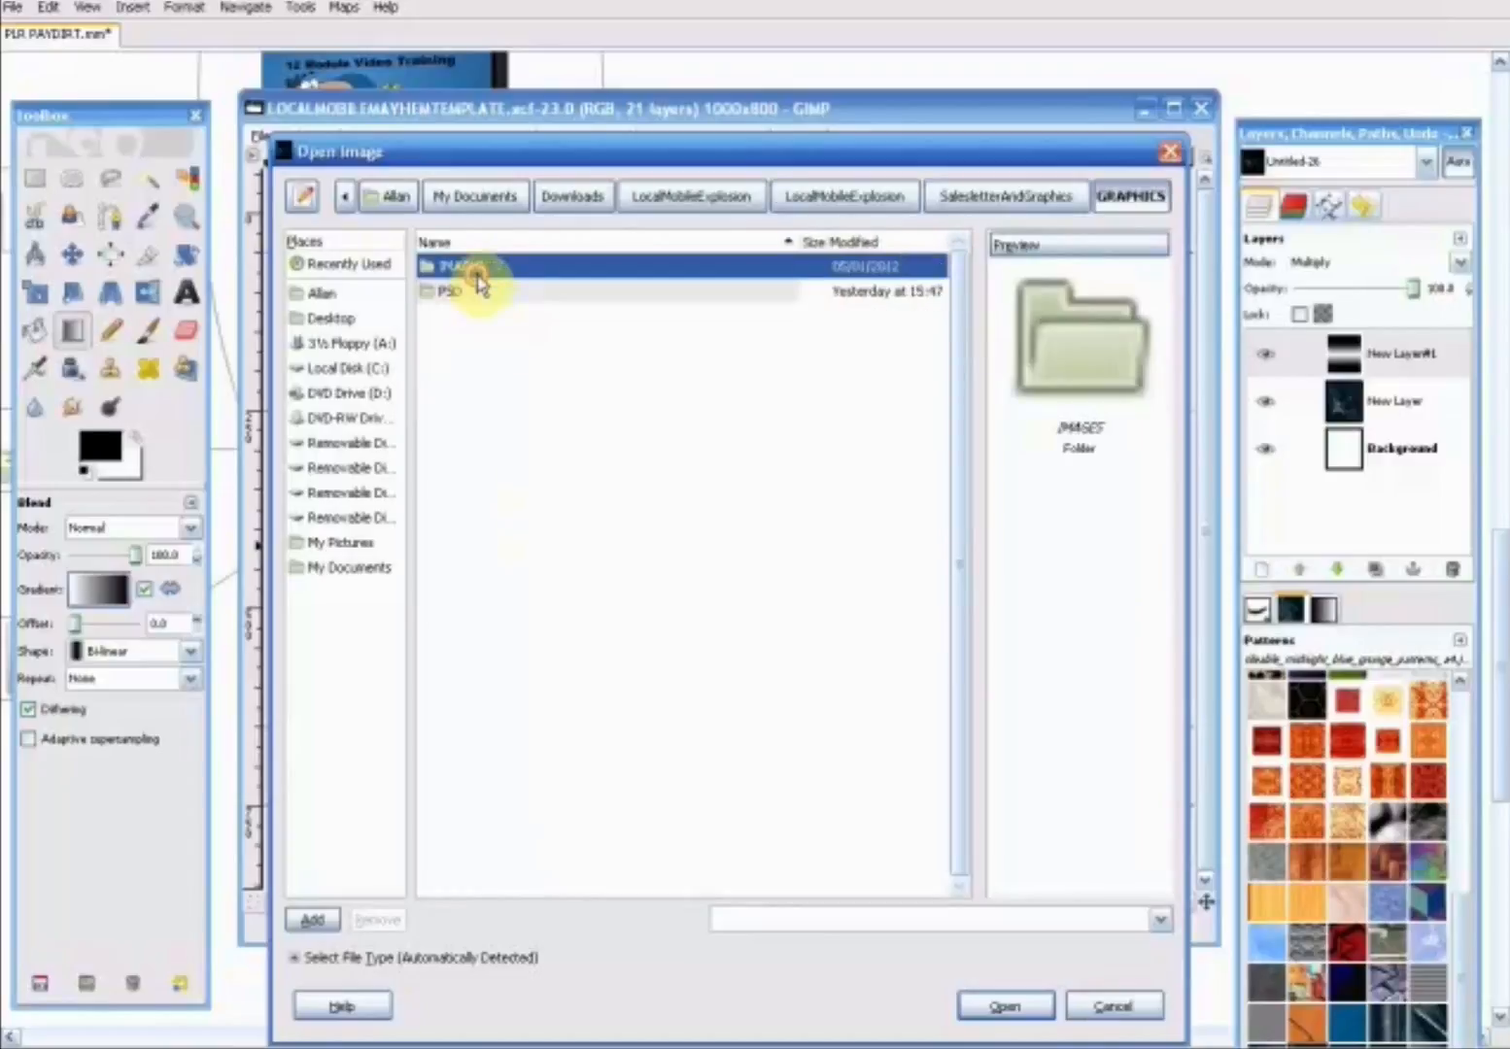
{"action": "double_click", "coordinate": [469, 293]}
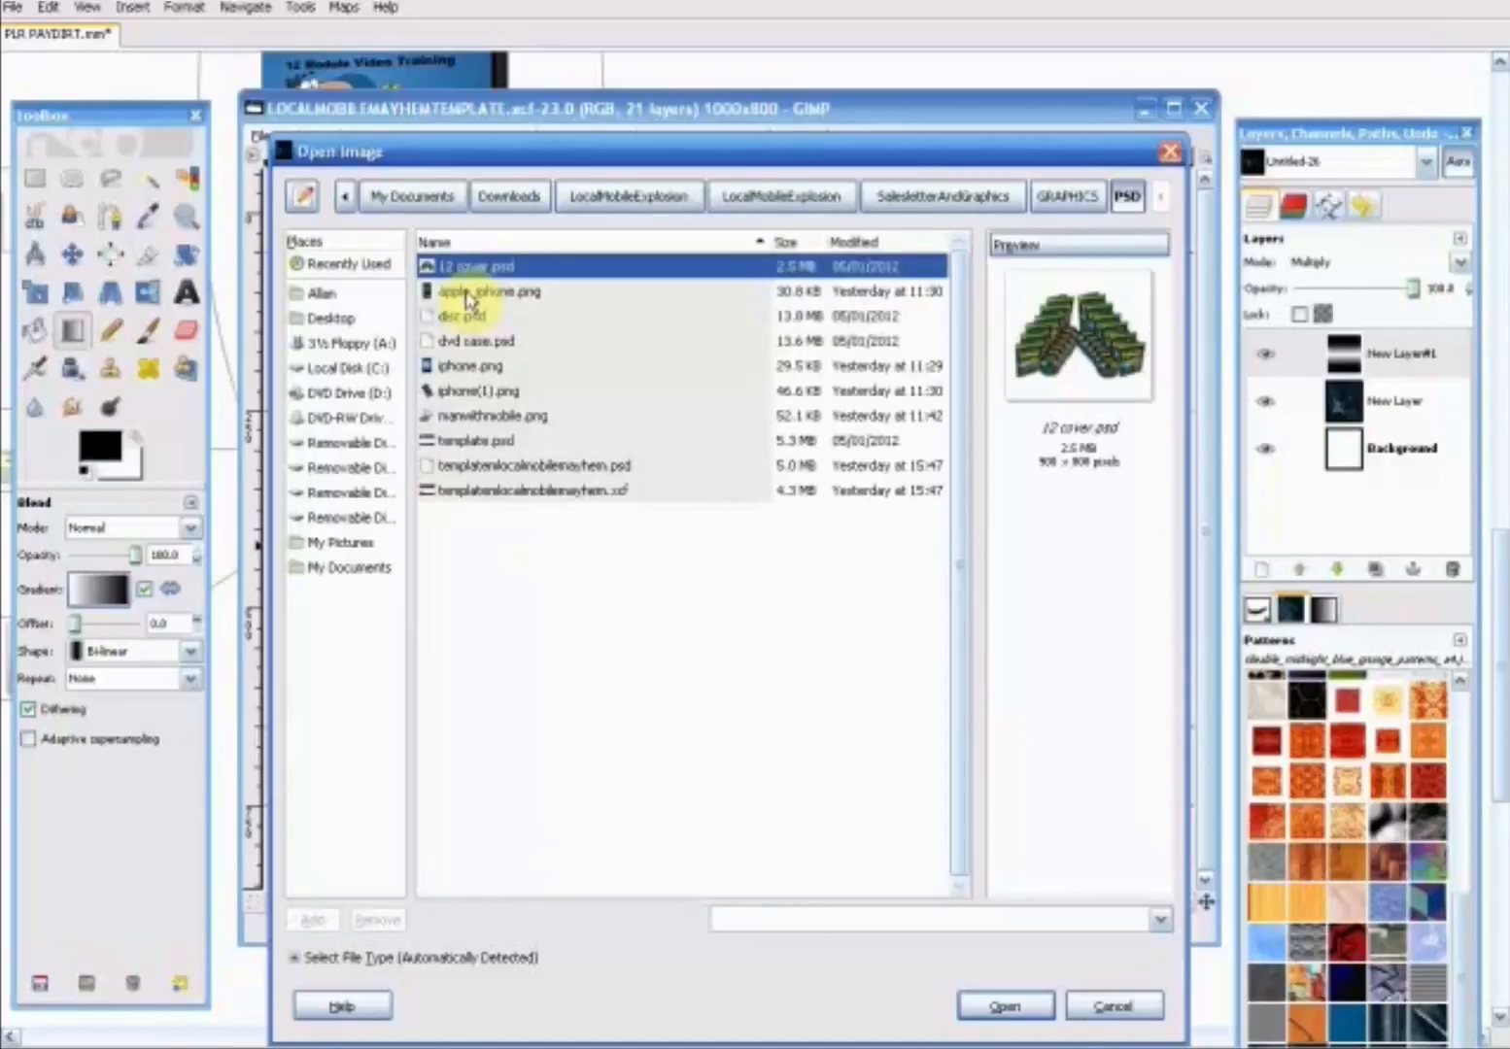
{"action": "left_click", "coordinate": [470, 392]}
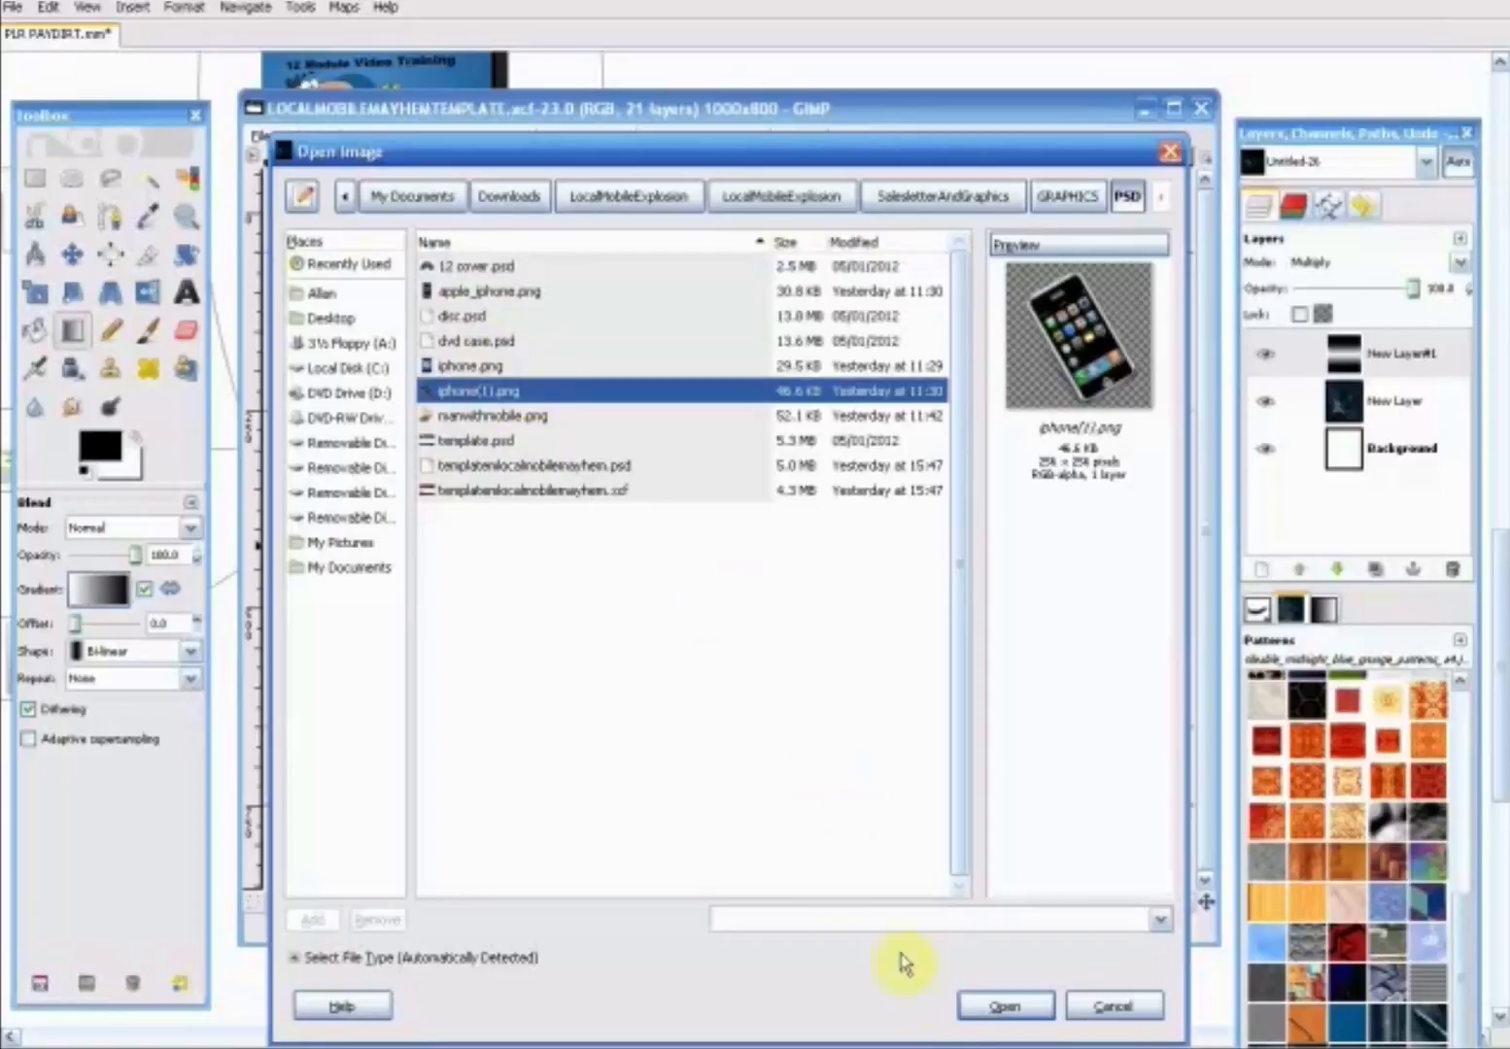
{"action": "left_click", "coordinate": [990, 1008]}
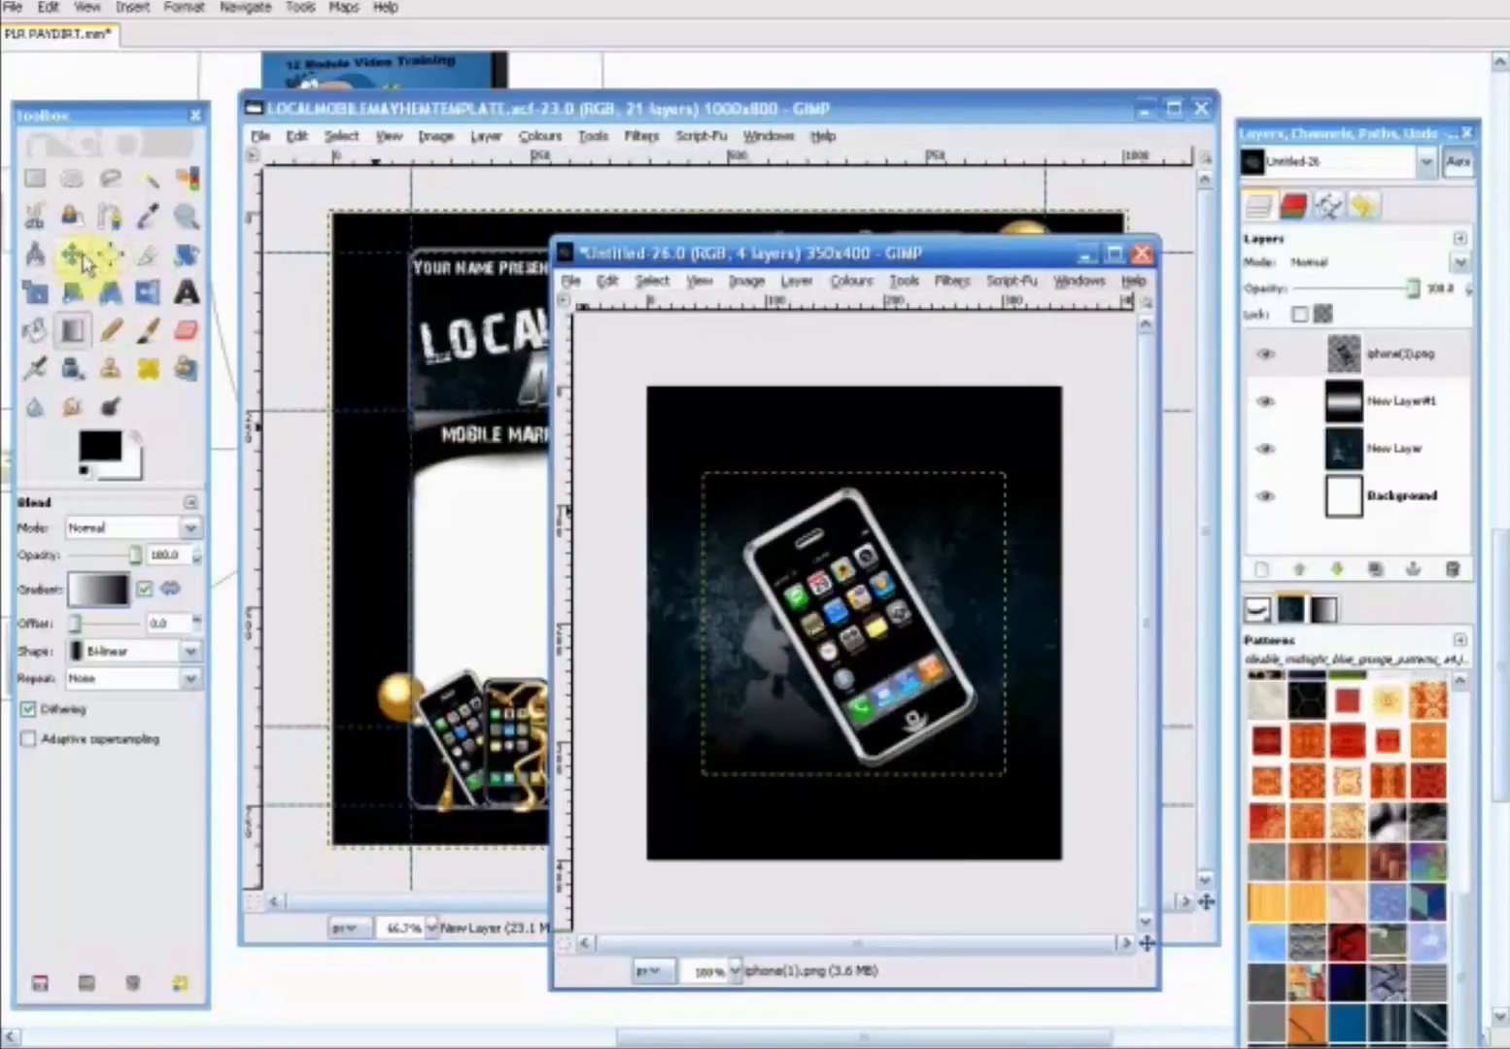
- Move the tilted iPhone layer down and slightly left so it sits in the lower part of the cover
{"action": "left_click", "coordinate": [78, 258]}
{"action": "left_click_drag", "start_coordinate": [861, 616], "coordinate": [835, 665]}
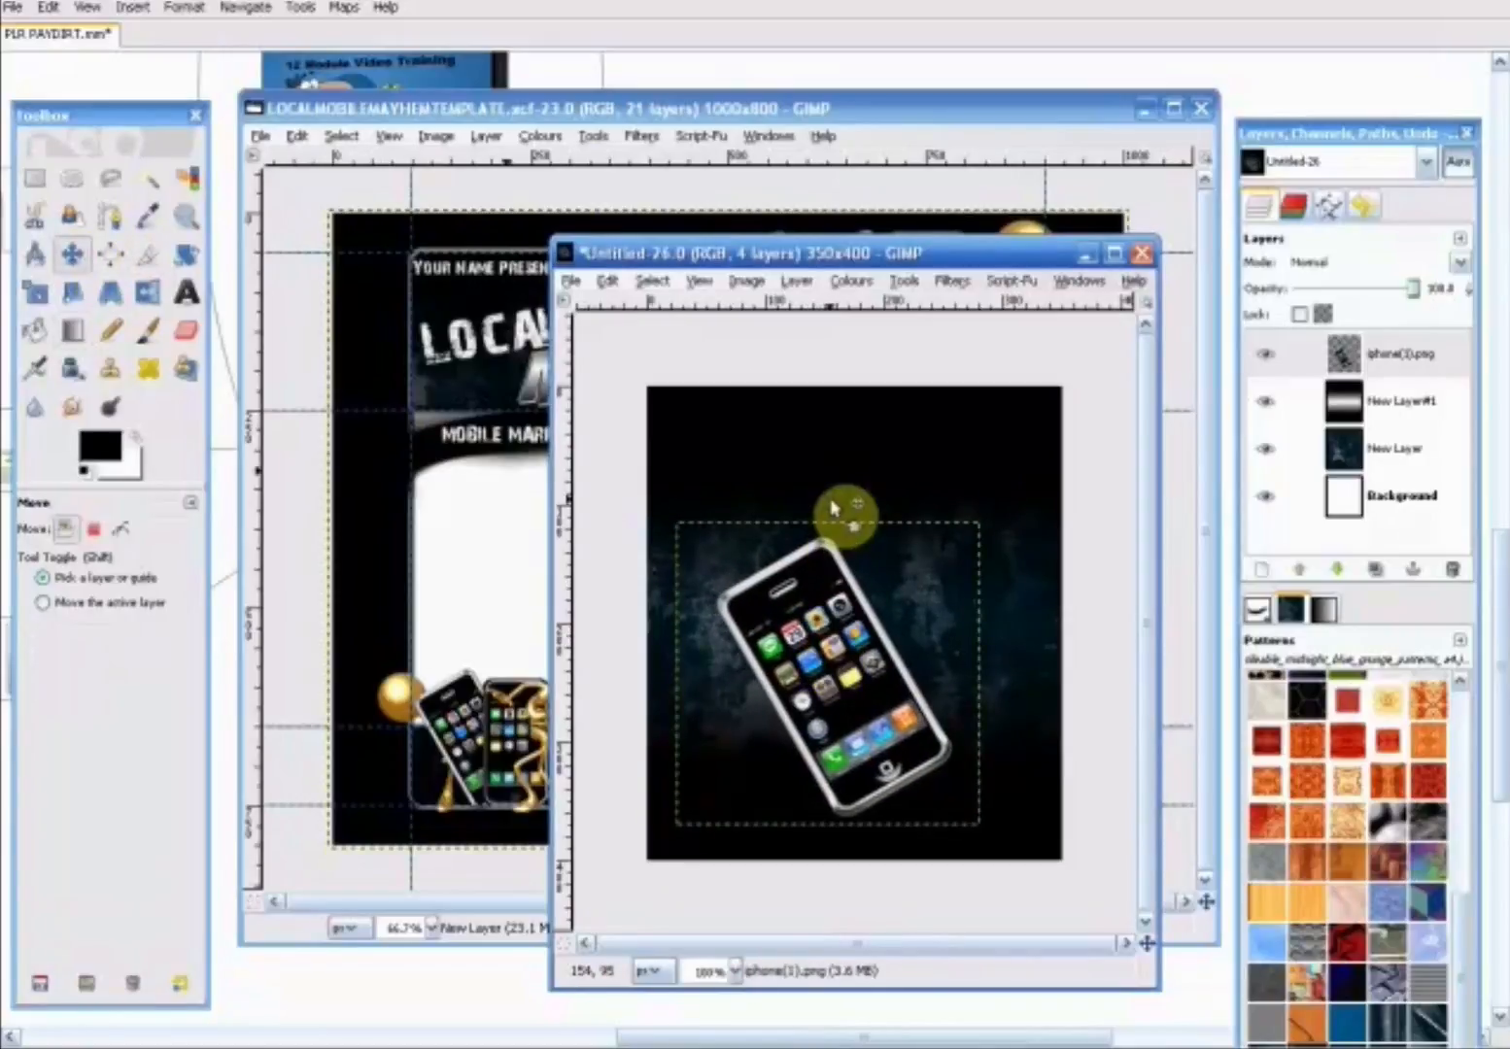
{"action": "left_click_drag", "start_coordinate": [834, 255], "coordinate": [773, 221]}
{"action": "left_click", "coordinate": [774, 657]}
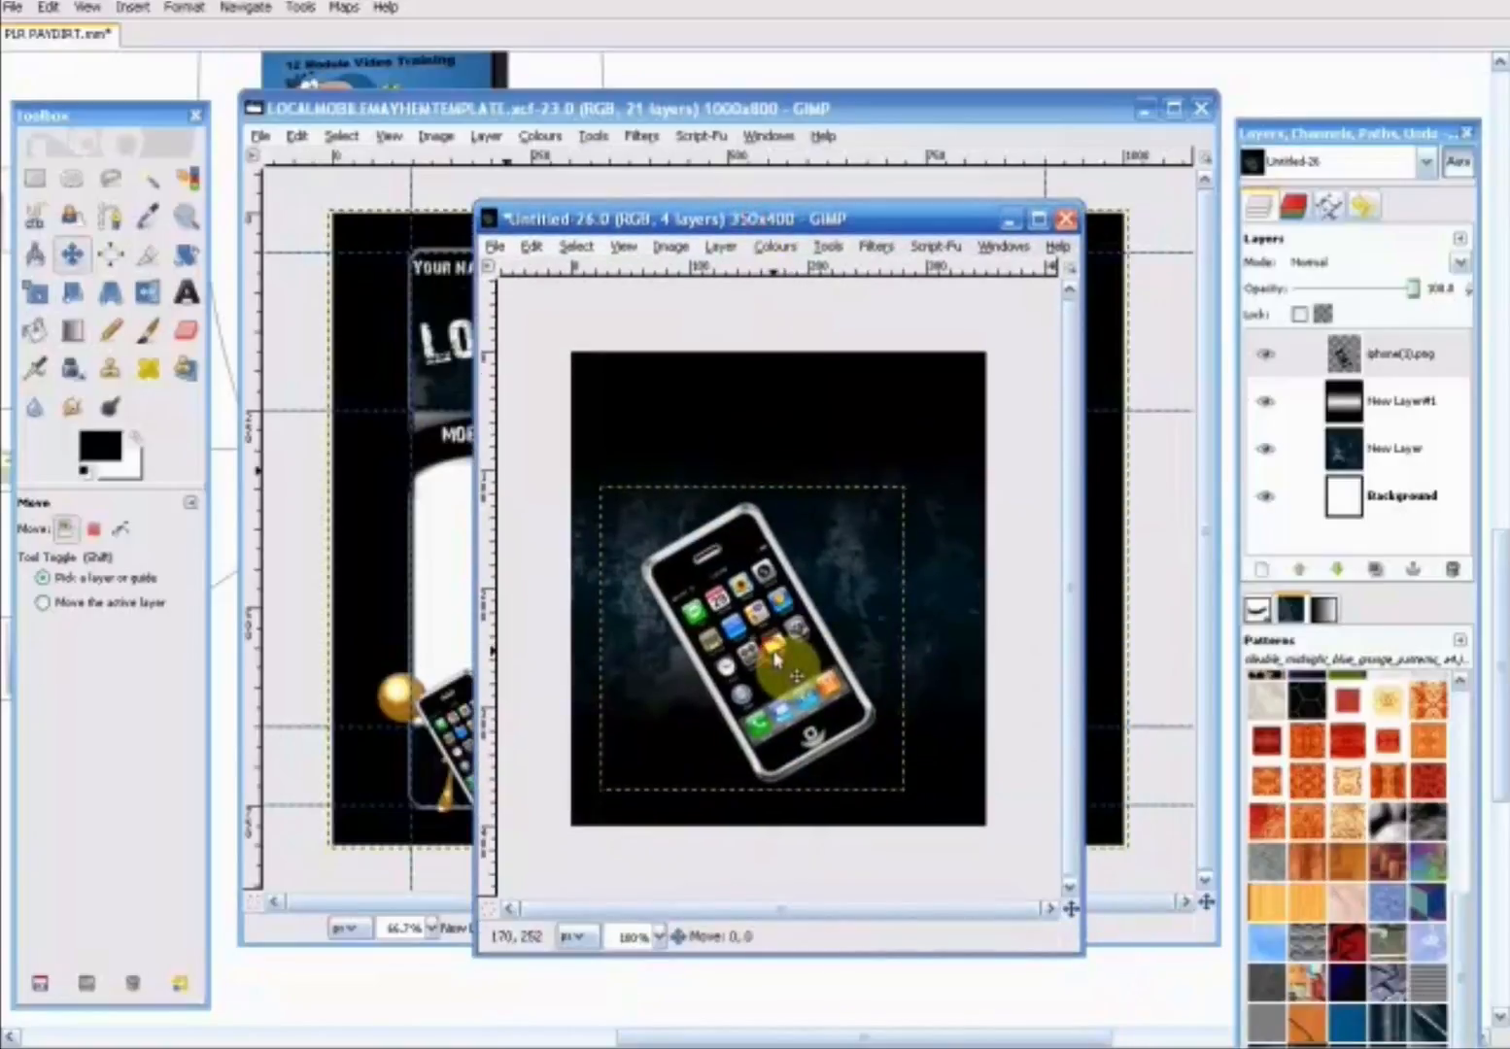
{"action": "left_click_drag", "start_coordinate": [774, 657], "coordinate": [779, 658]}
- Scale the tilted iPhone layer to about 219 x 219 pixels and place it near the cover's bottom edge
{"action": "left_click", "coordinate": [37, 293]}
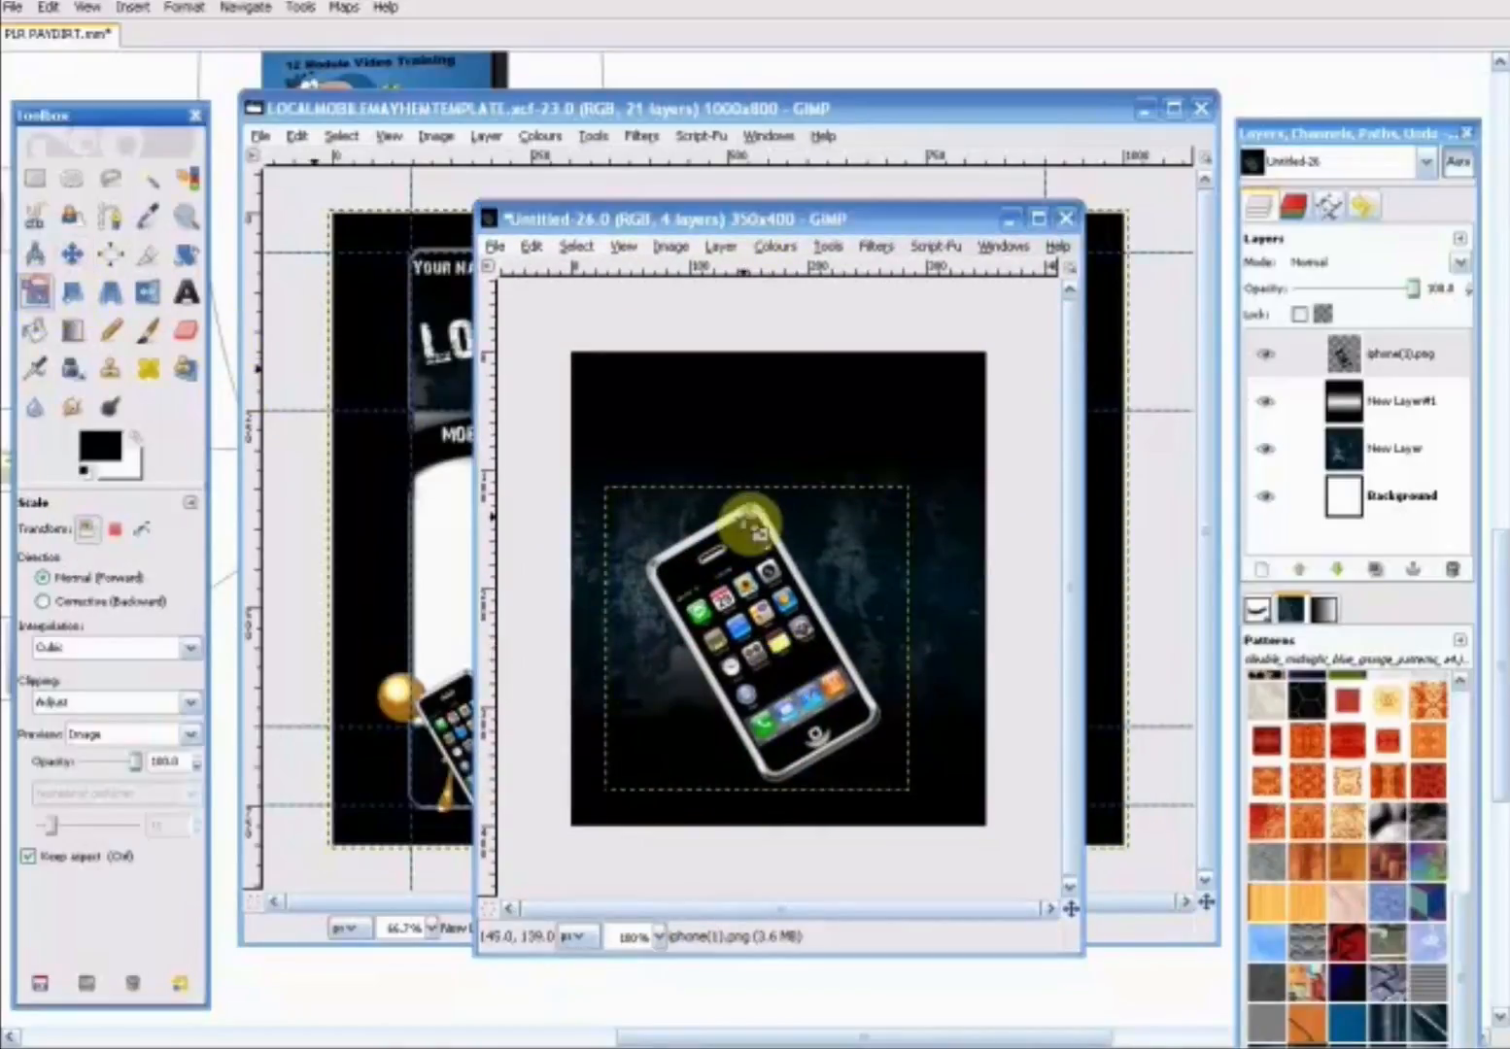
{"action": "left_click", "coordinate": [695, 529]}
{"action": "left_click_drag", "start_coordinate": [649, 516], "coordinate": [686, 550]}
{"action": "left_click", "coordinate": [327, 204]}
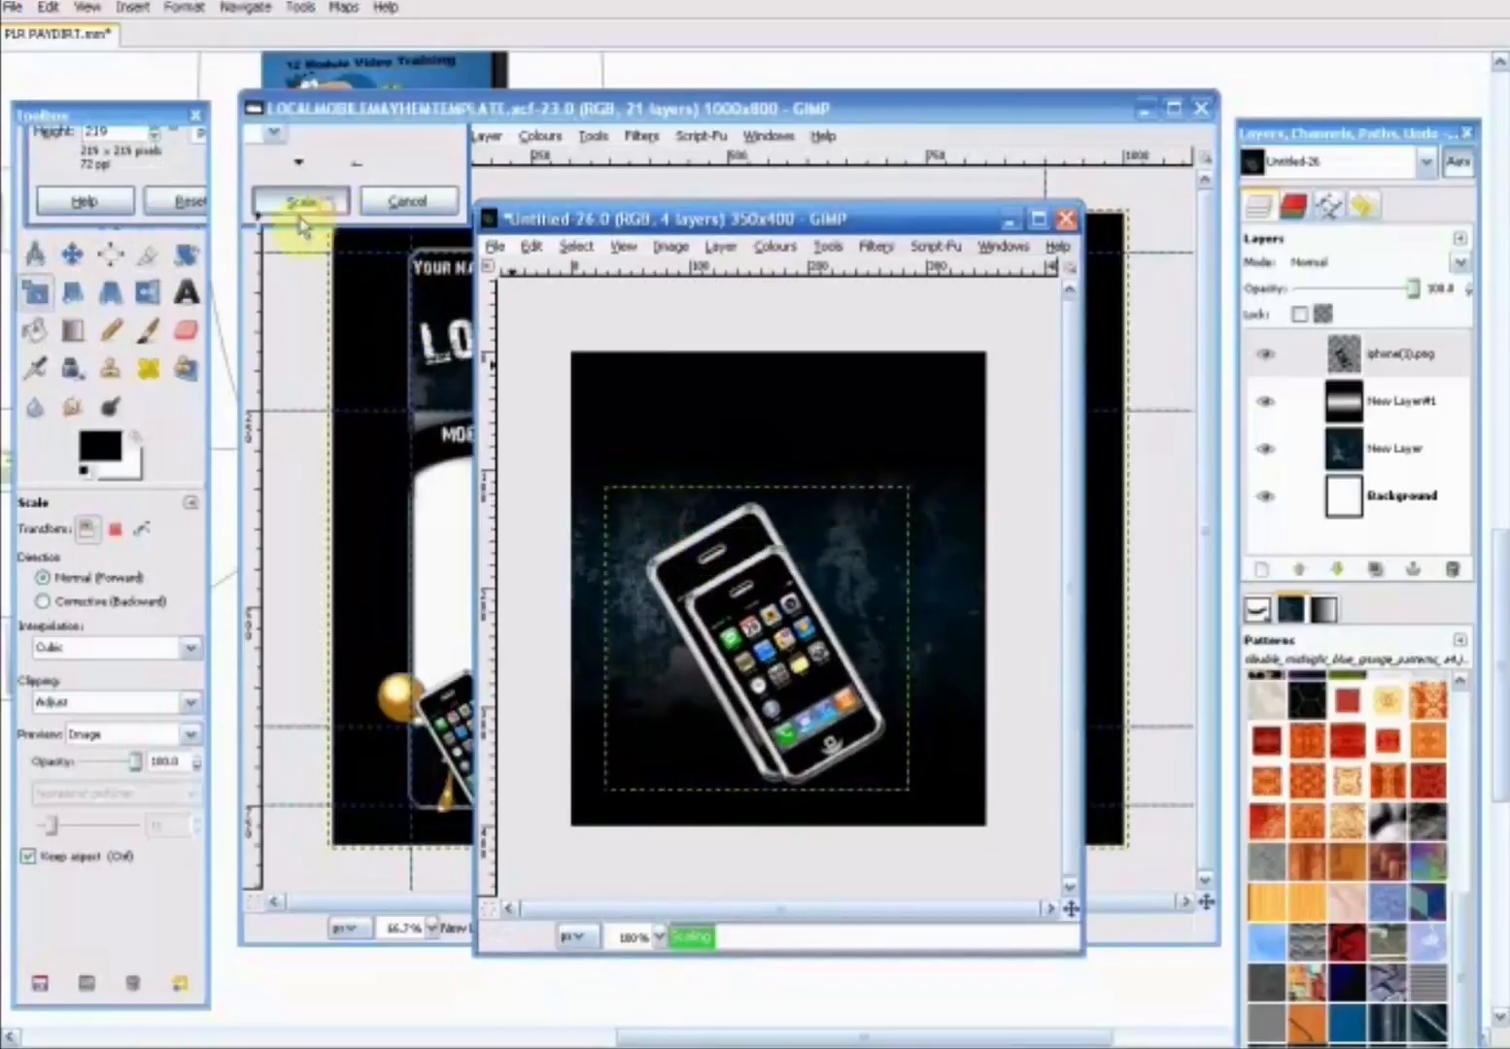
{"action": "left_click", "coordinate": [76, 256]}
{"action": "left_click_drag", "start_coordinate": [796, 647], "coordinate": [783, 674]}
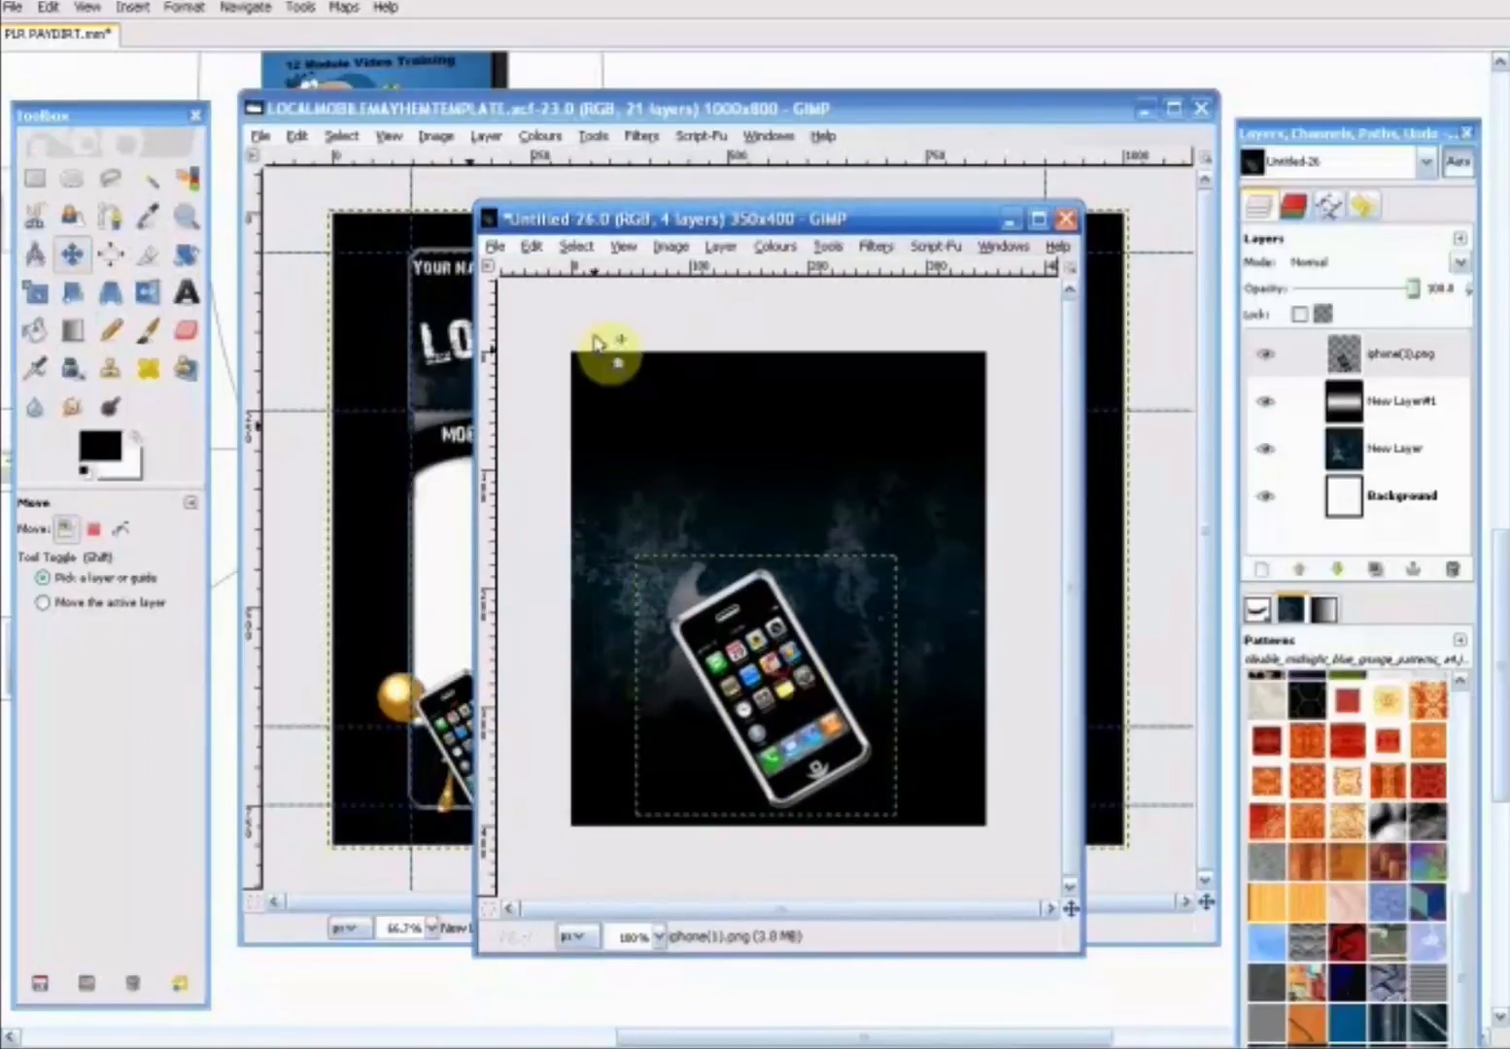
- Add apple_iphone.png as a new layer and move it over the right part of the tilted phone
{"action": "left_click", "coordinate": [494, 246]}
{"action": "left_click", "coordinate": [529, 319]}
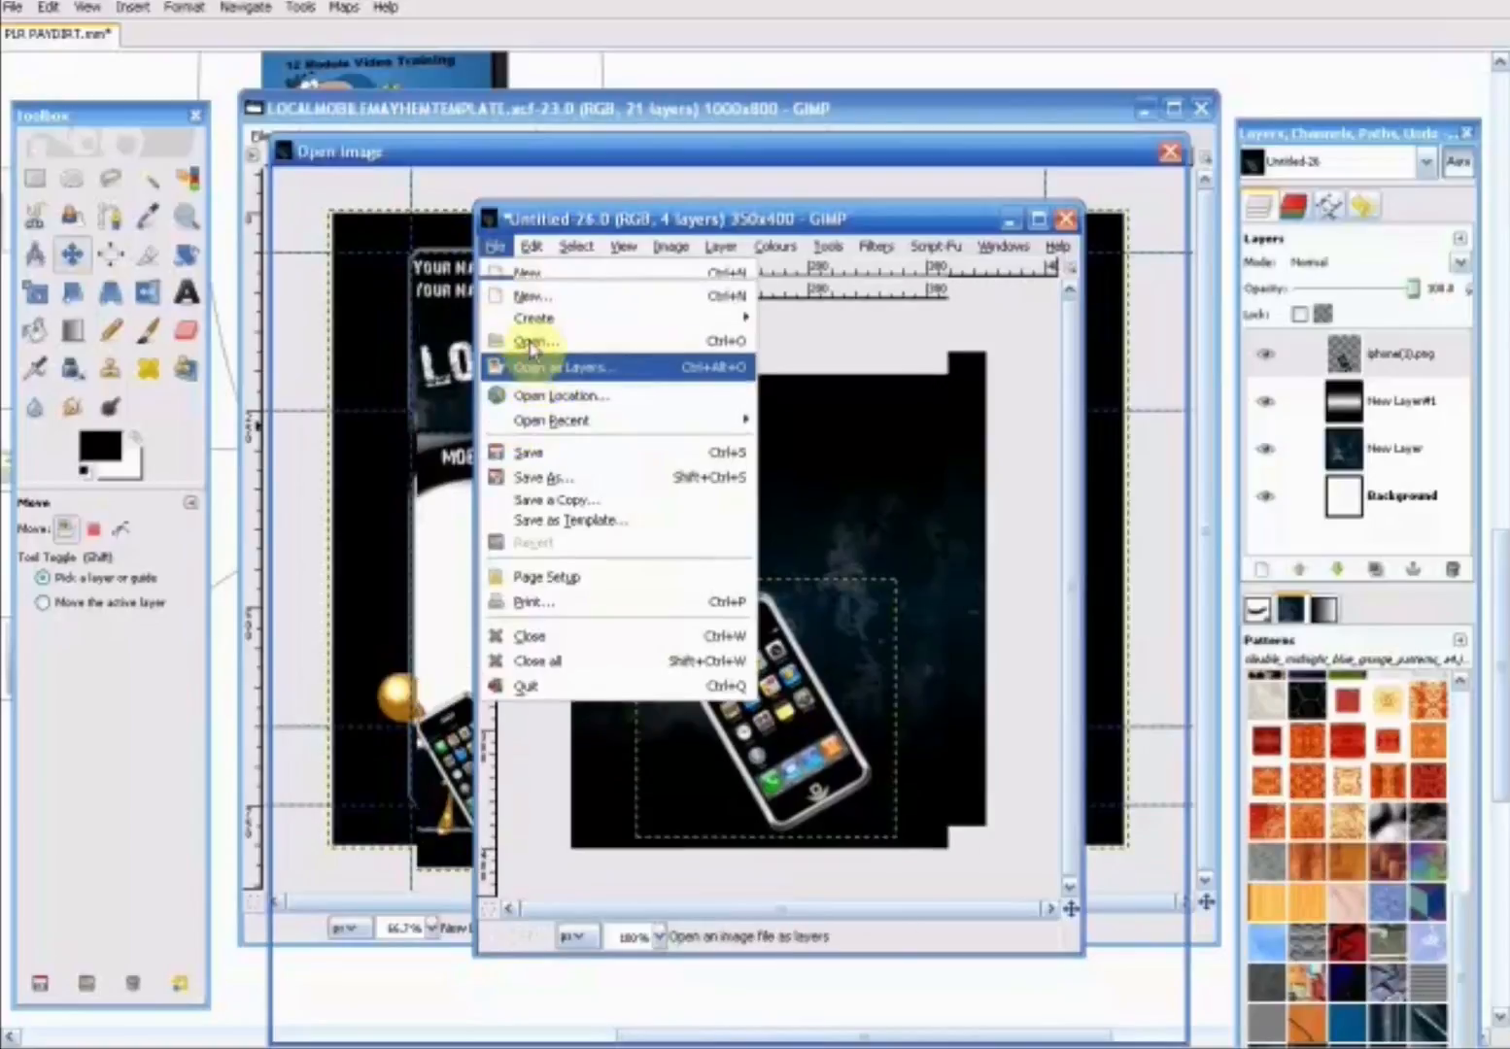
{"action": "left_click", "coordinate": [491, 292]}
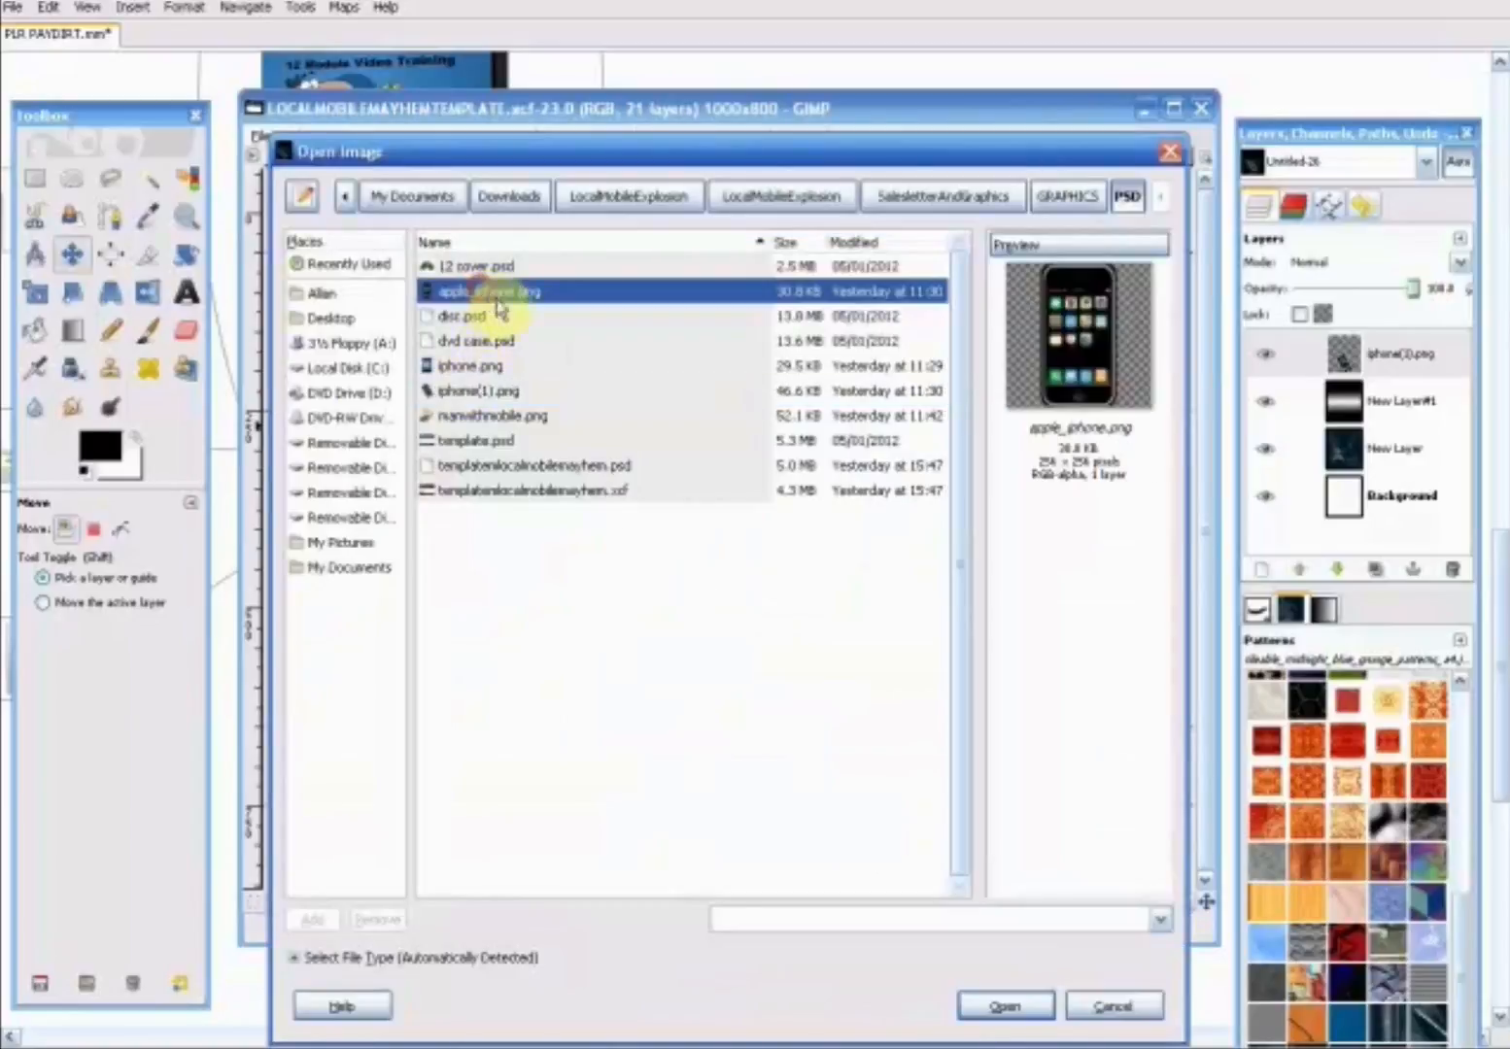
{"action": "left_click", "coordinate": [992, 1007]}
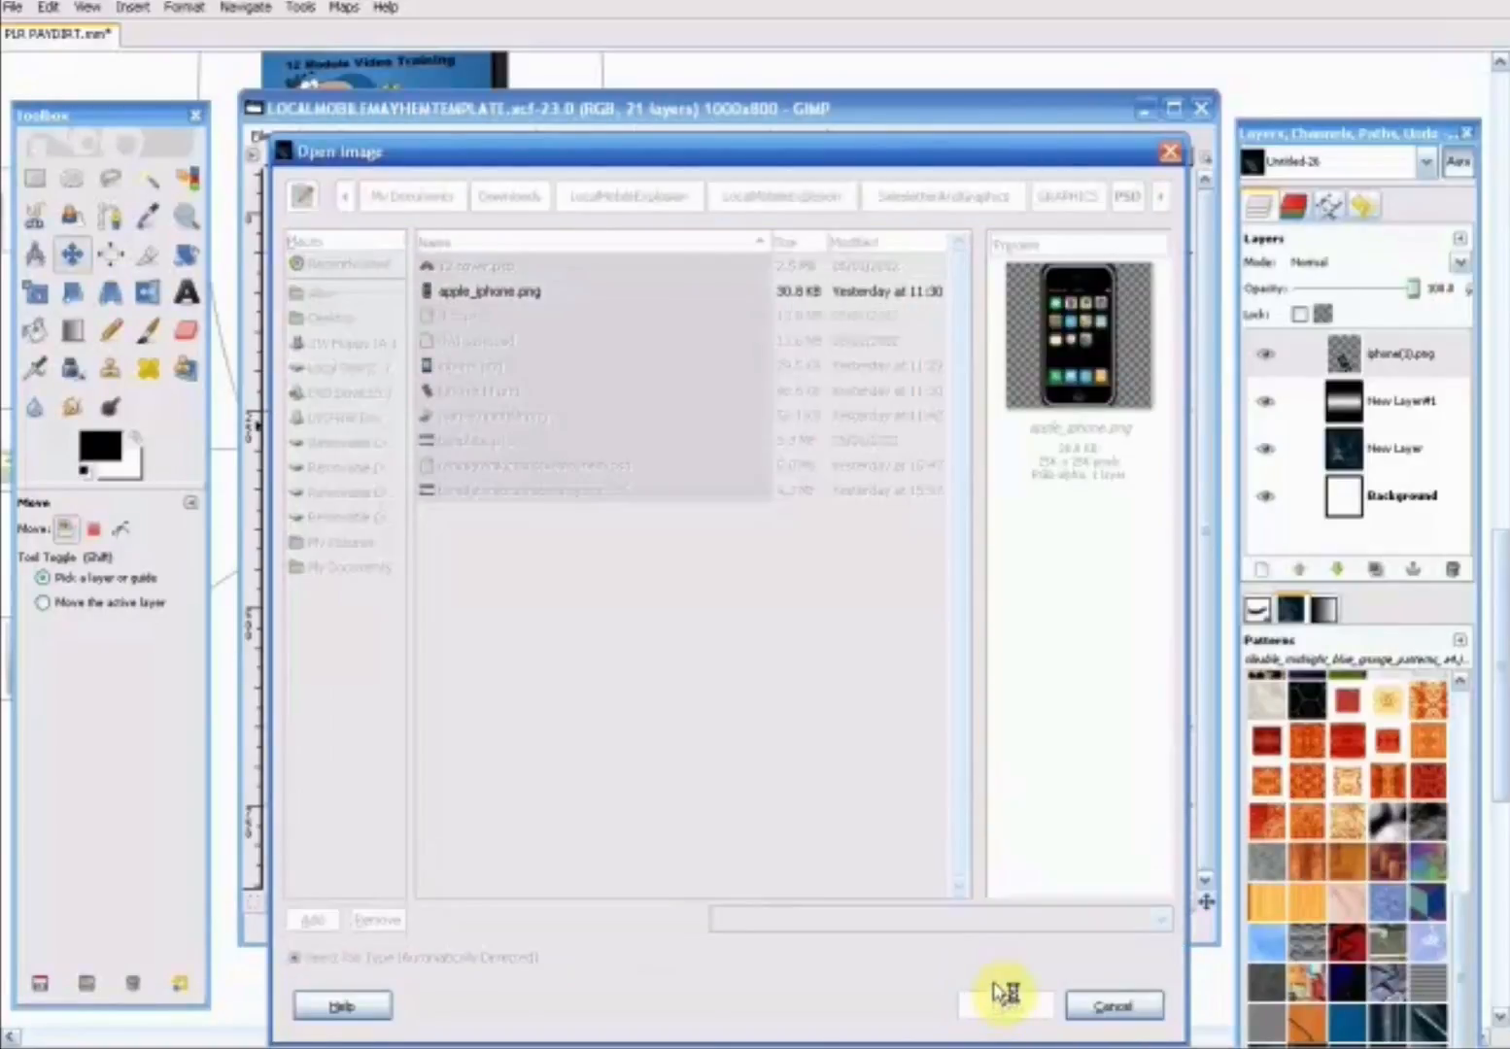
{"action": "left_click_drag", "start_coordinate": [767, 583], "coordinate": [798, 641]}
{"action": "left_click", "coordinate": [151, 332]}
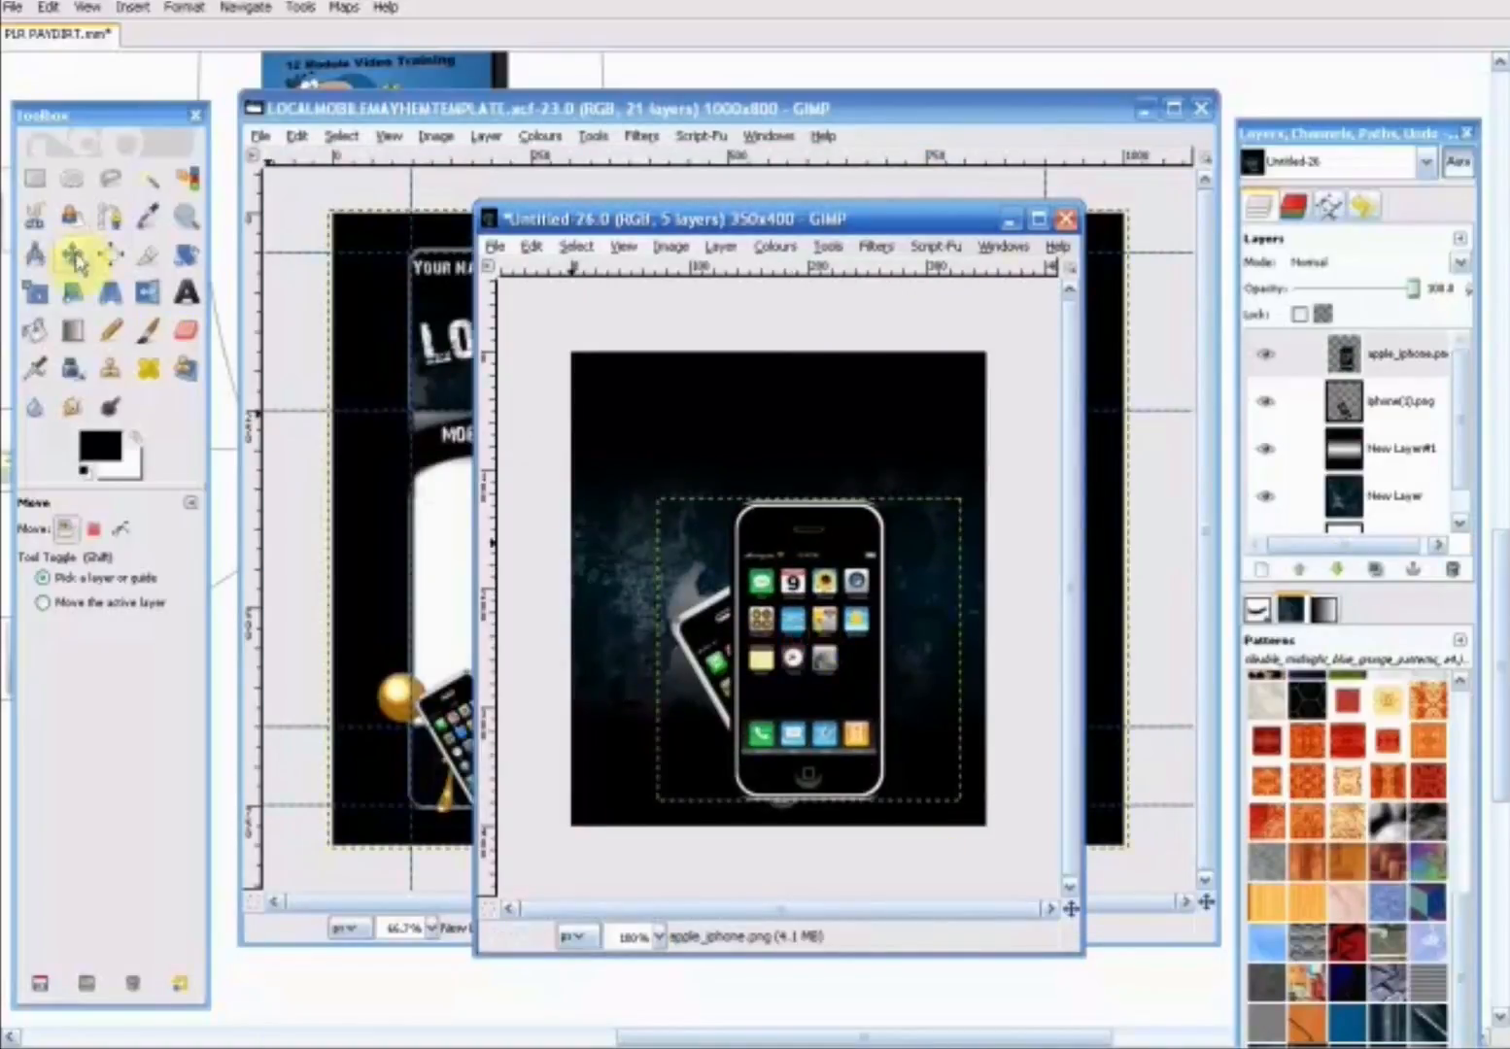
- Scale the upright iPhone layer to about 207 x 207 pixels, keeping its aspect ratio
{"action": "left_click", "coordinate": [35, 292]}
{"action": "left_click", "coordinate": [690, 549]}
{"action": "left_click_drag", "start_coordinate": [660, 501], "coordinate": [716, 555]}
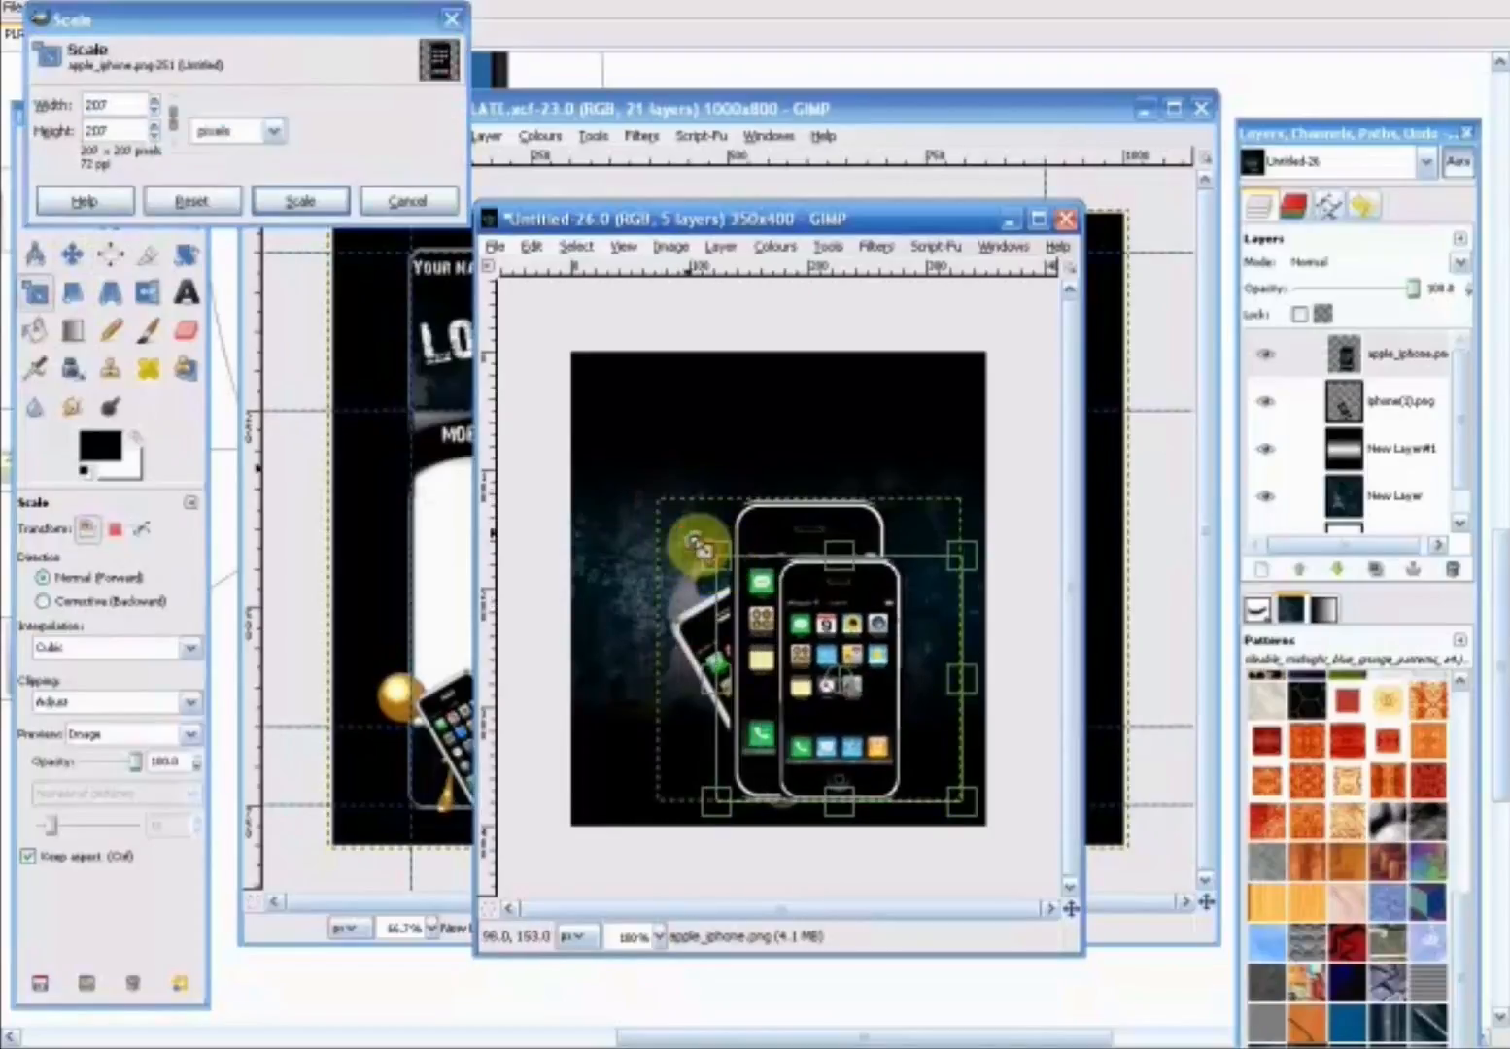
{"action": "left_click", "coordinate": [327, 190]}
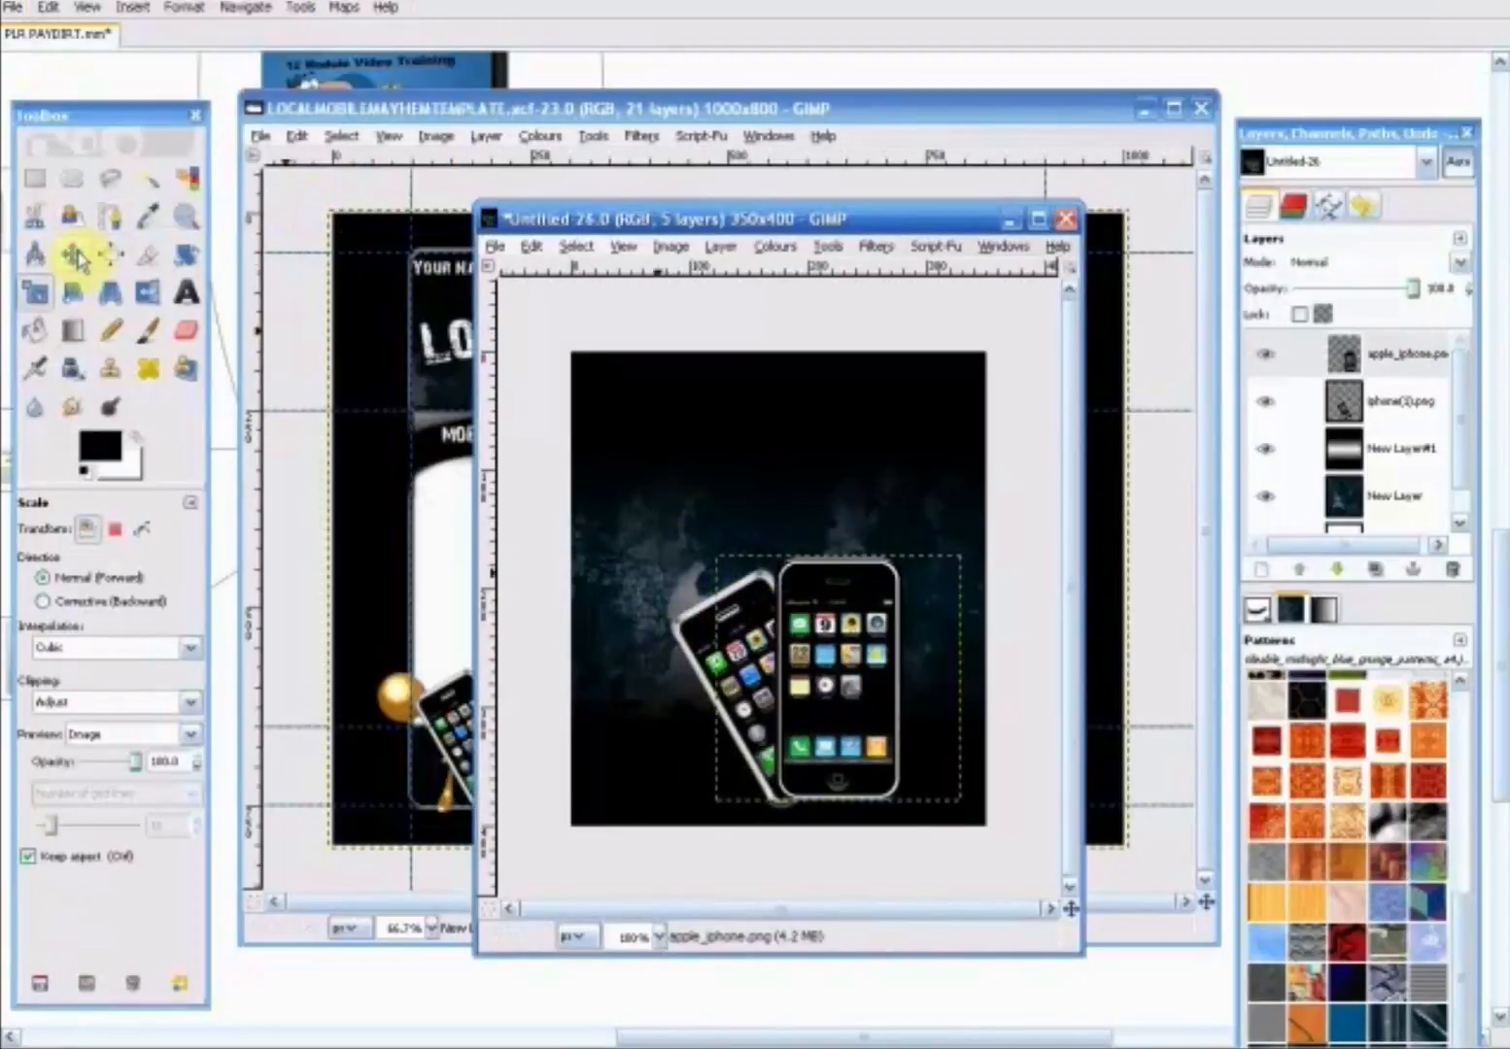
- Shift both phones left so the upright one overlaps the tilted one near the bottom centre, and move the image window to uncover the template's left part
{"action": "left_click", "coordinate": [76, 258]}
{"action": "left_click_drag", "start_coordinate": [862, 677], "coordinate": [860, 686]}
{"action": "left_click_drag", "start_coordinate": [697, 653], "coordinate": [649, 645]}
{"action": "left_click", "coordinate": [922, 685]}
{"action": "left_click_drag", "start_coordinate": [884, 682], "coordinate": [831, 679]}
{"action": "left_click_drag", "start_coordinate": [733, 225], "coordinate": [829, 150]}
{"action": "left_click", "coordinate": [590, 164]}
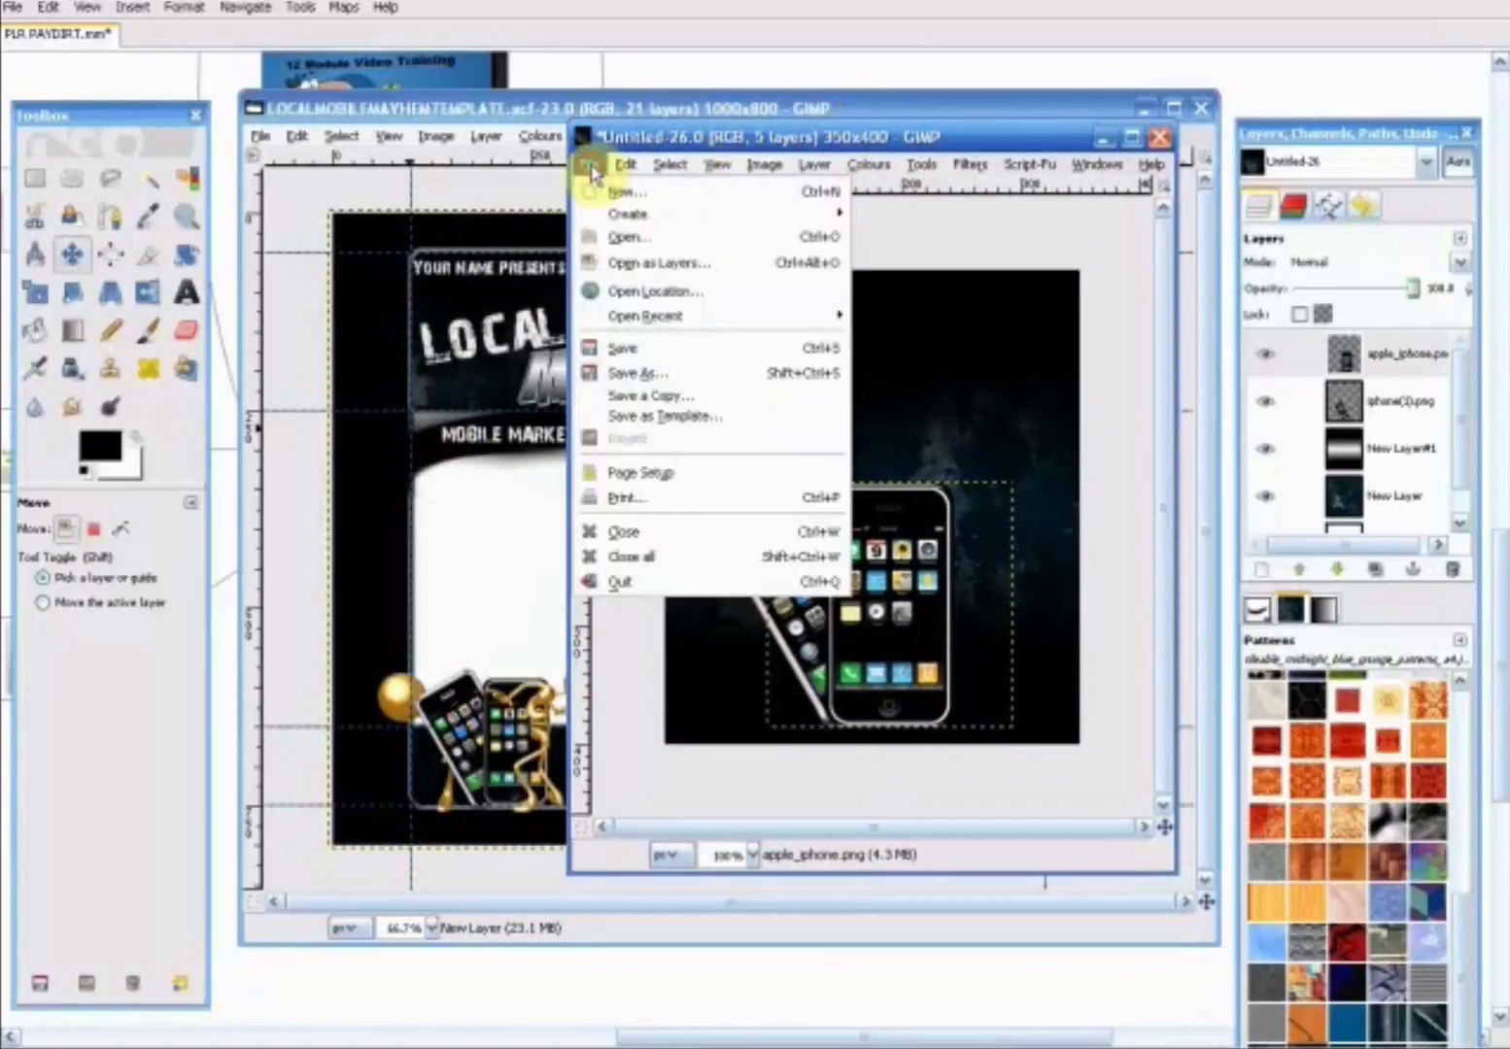
{"action": "left_click", "coordinate": [649, 243]}
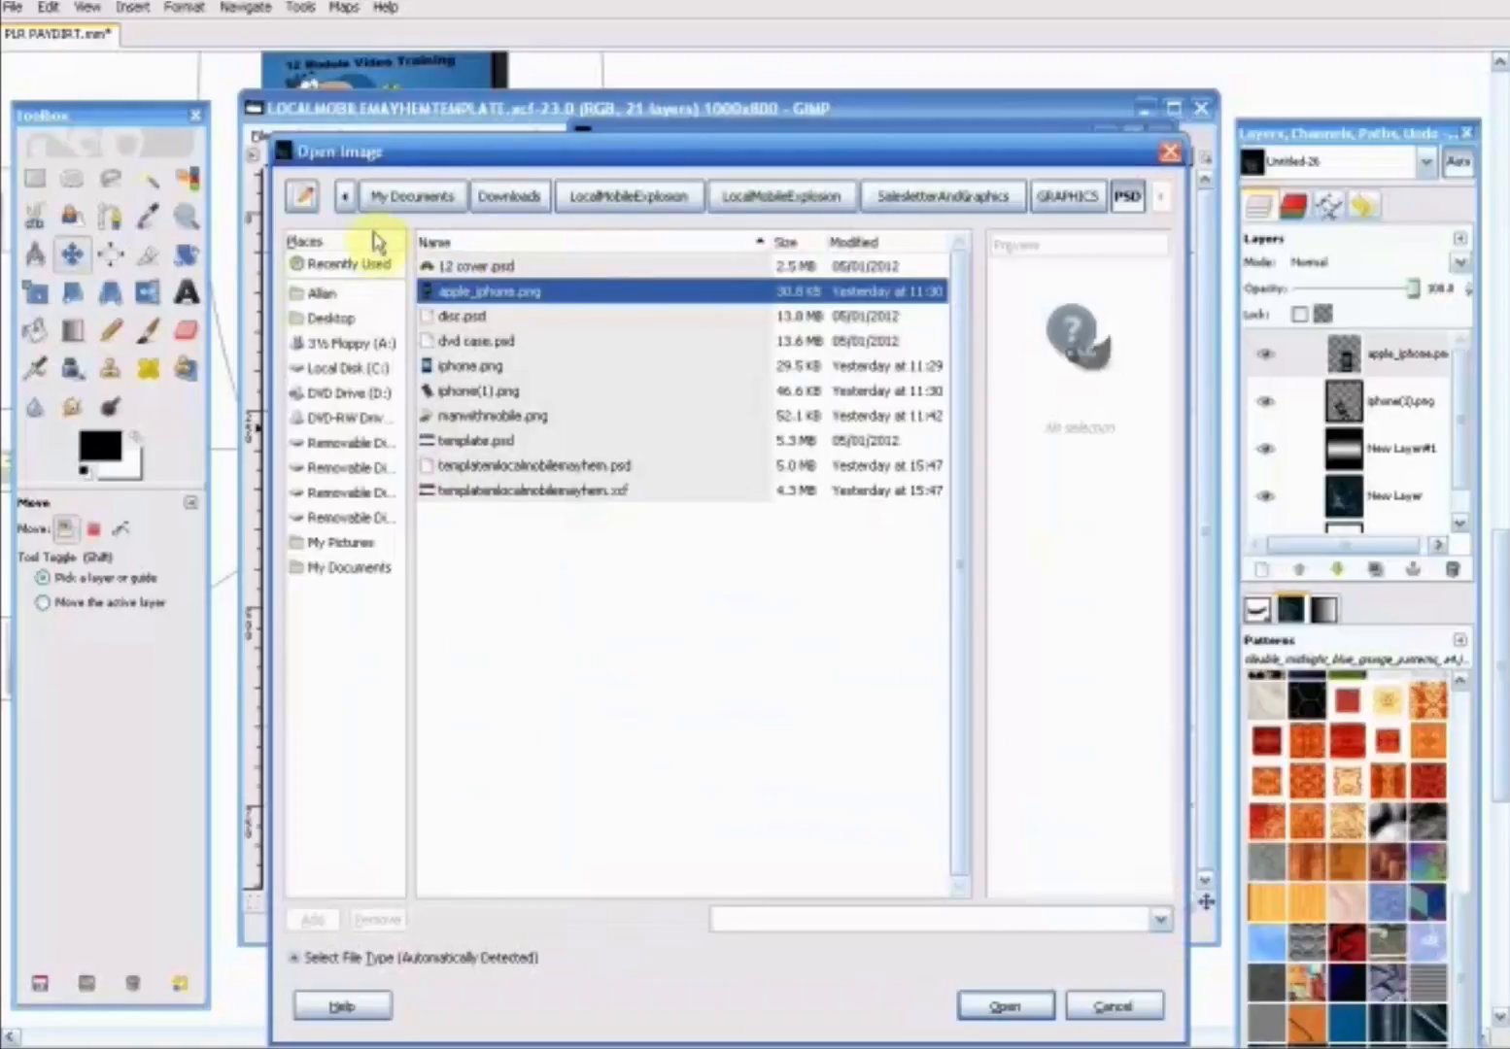
{"action": "left_click", "coordinate": [343, 315]}
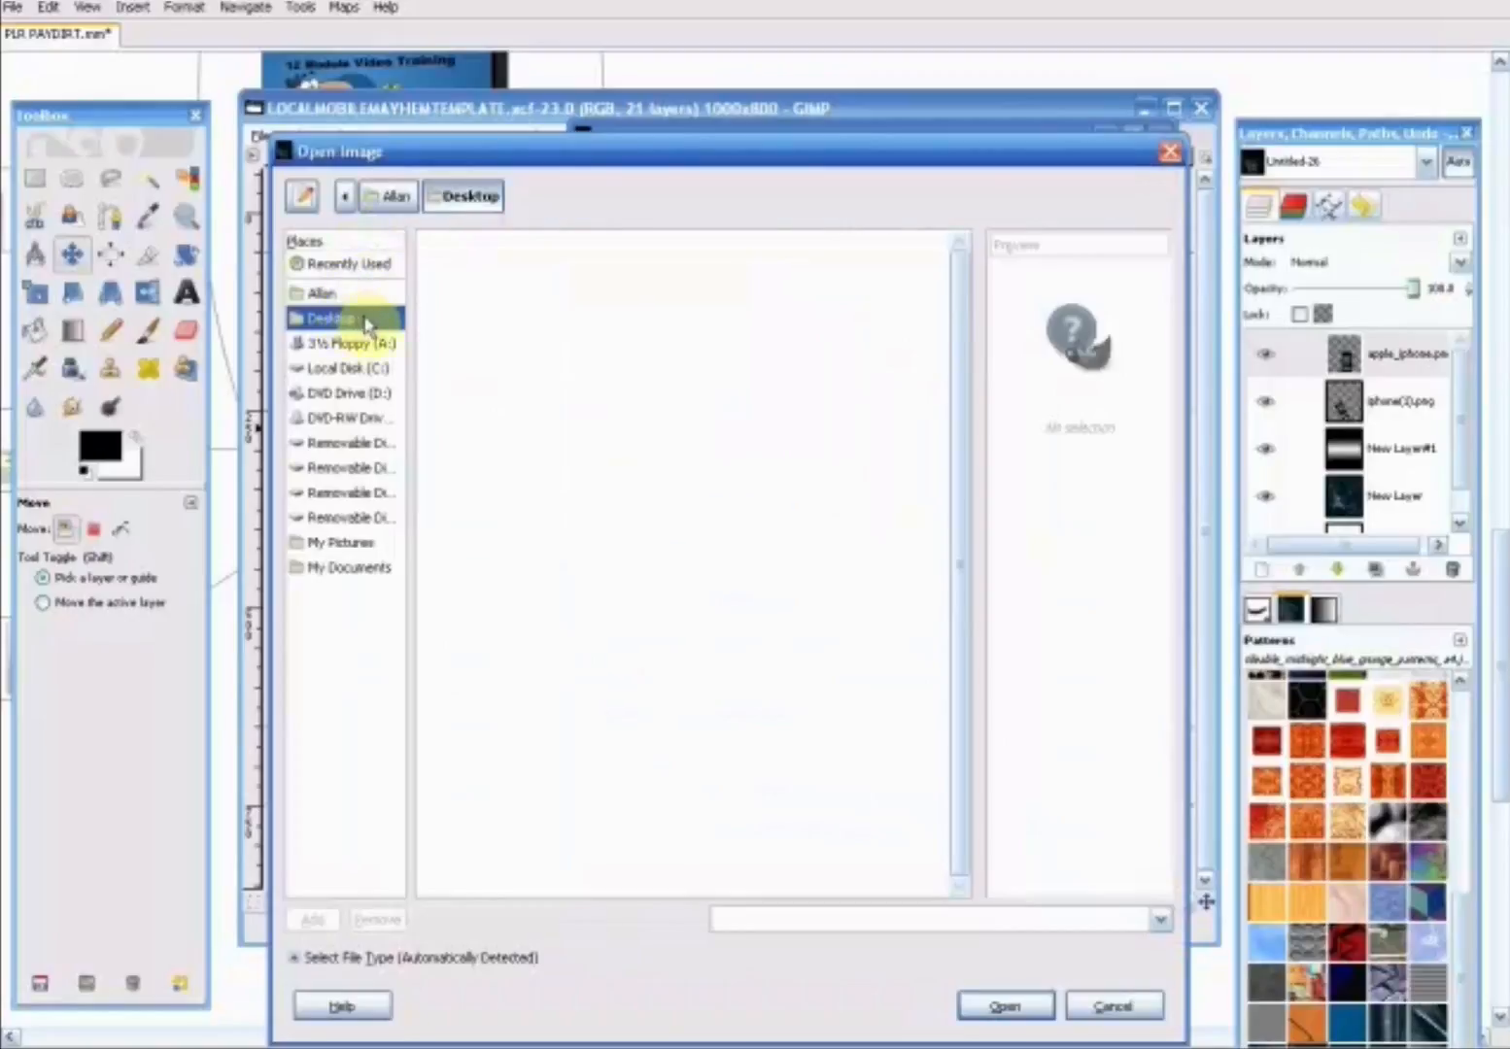
{"action": "left_click_drag", "start_coordinate": [959, 399], "coordinate": [953, 506]}
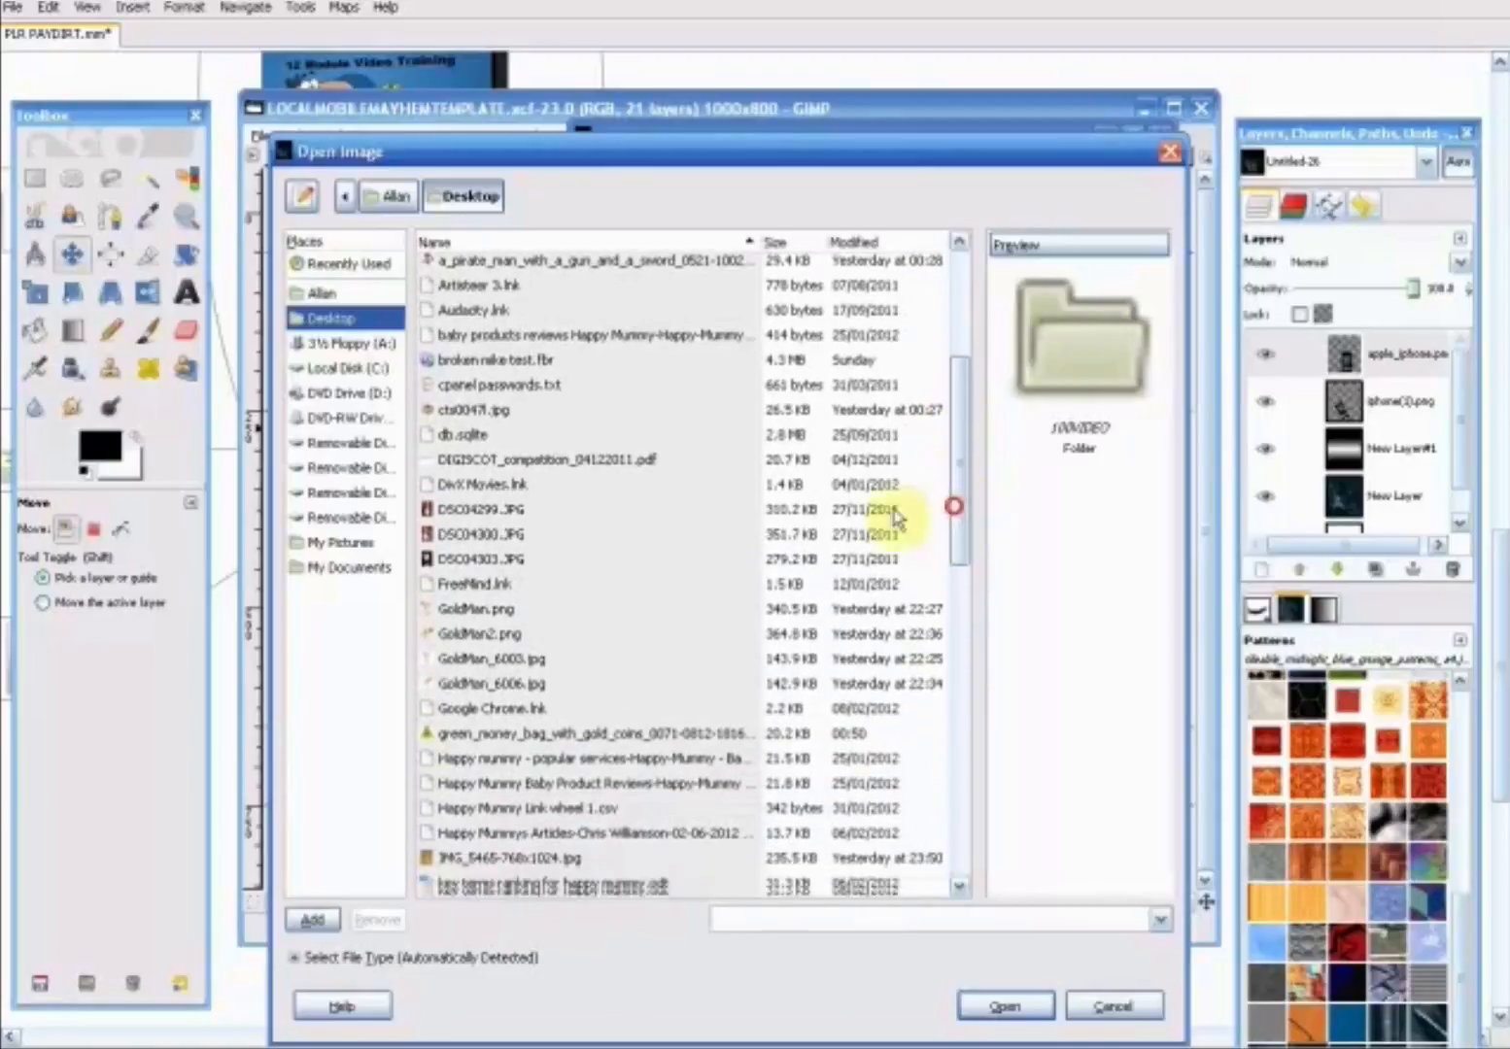
{"action": "left_click", "coordinate": [503, 610]}
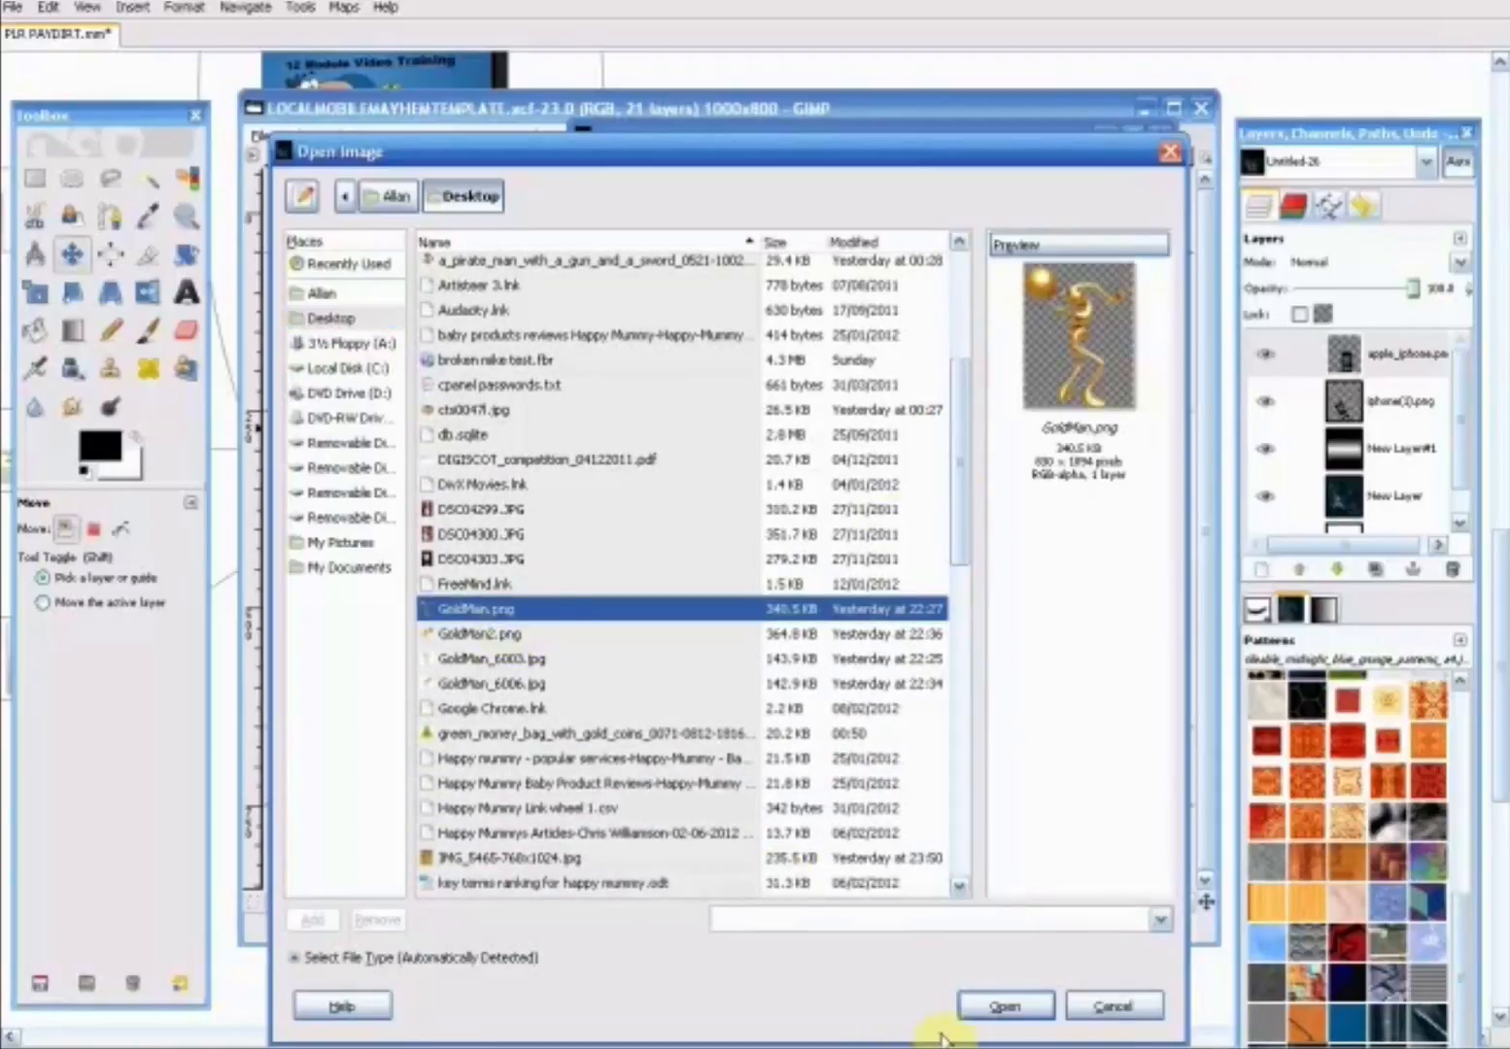
{"action": "left_click", "coordinate": [991, 1010]}
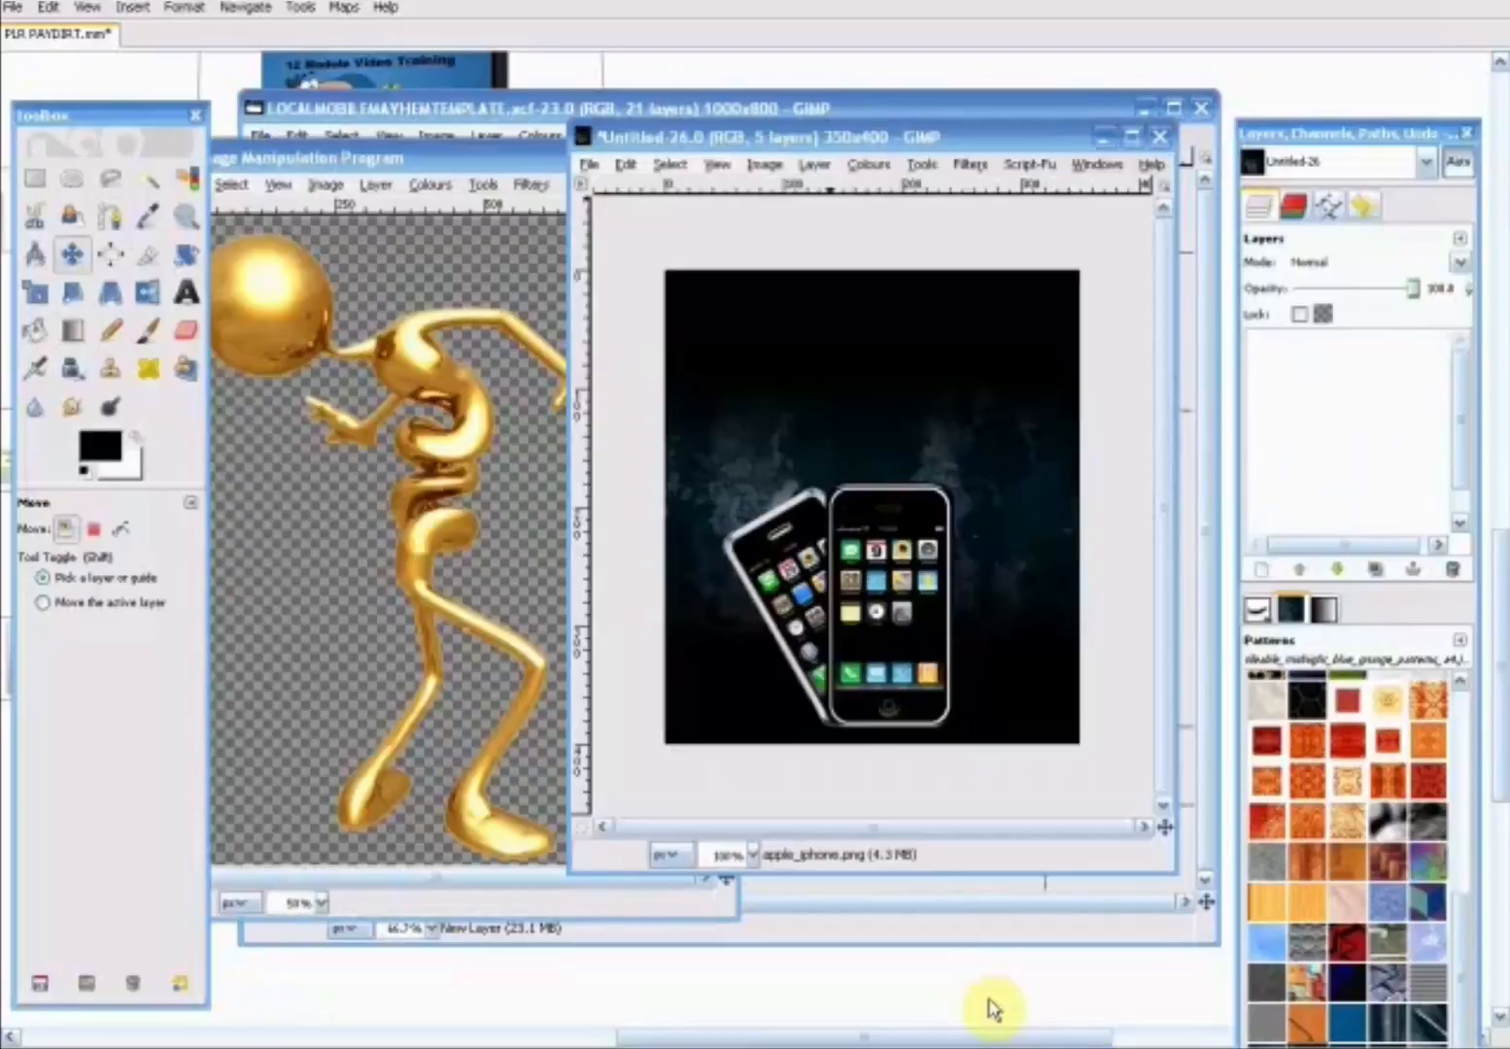
{"action": "left_click_drag", "start_coordinate": [371, 163], "coordinate": [452, 284]}
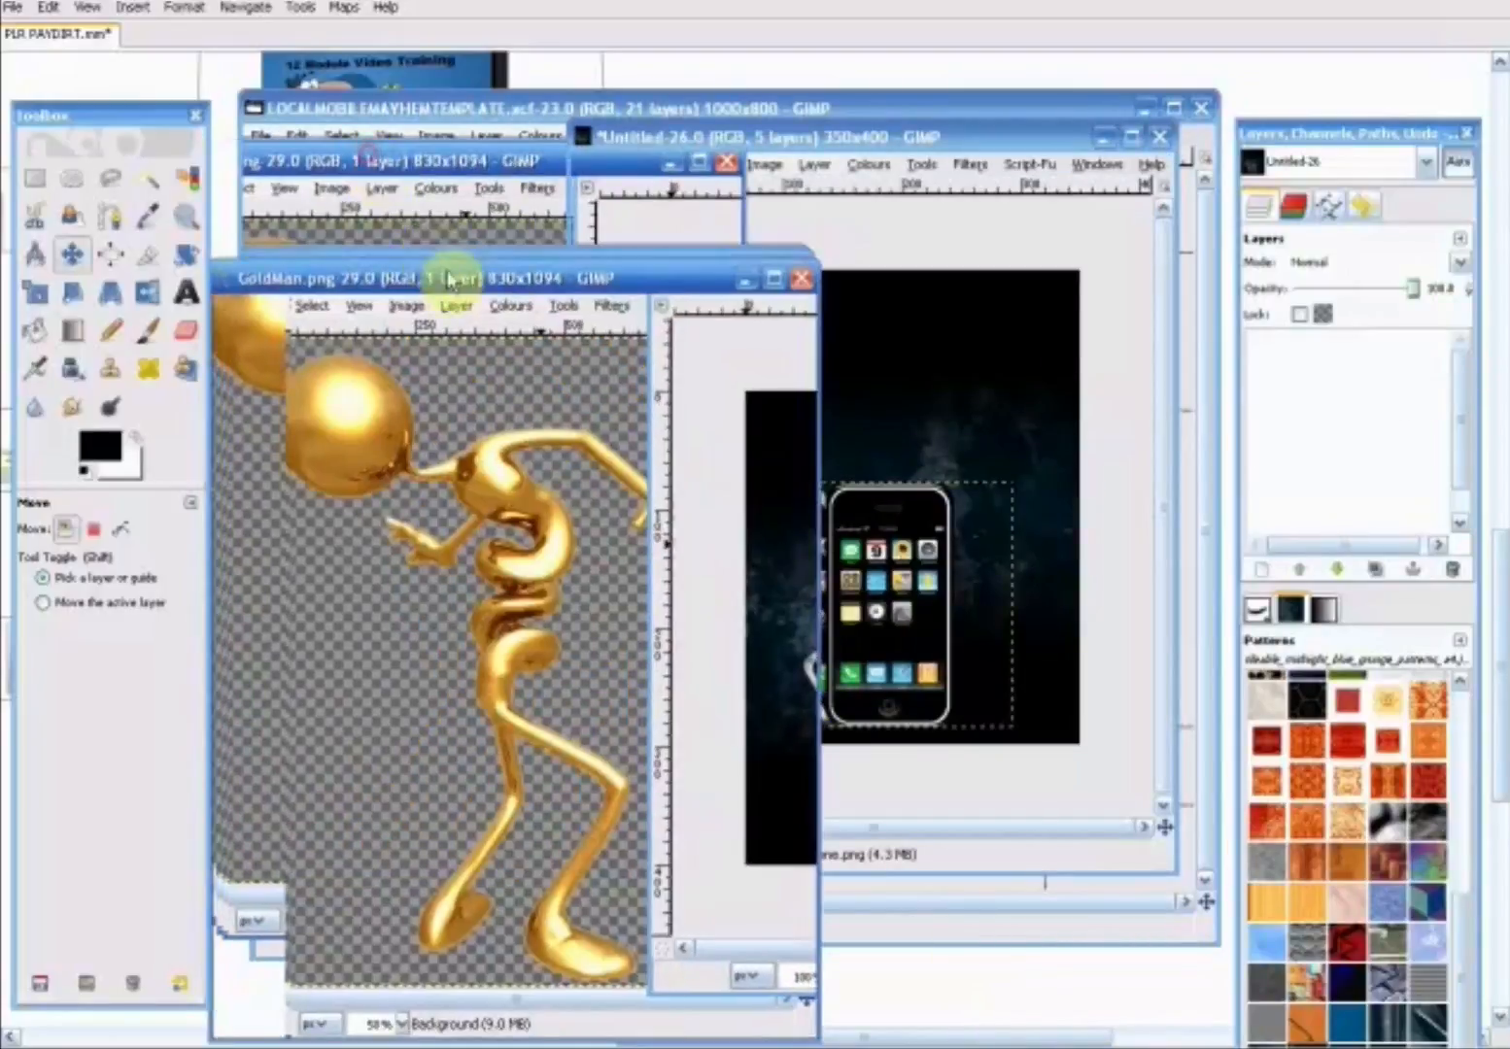
{"action": "left_click", "coordinate": [827, 283]}
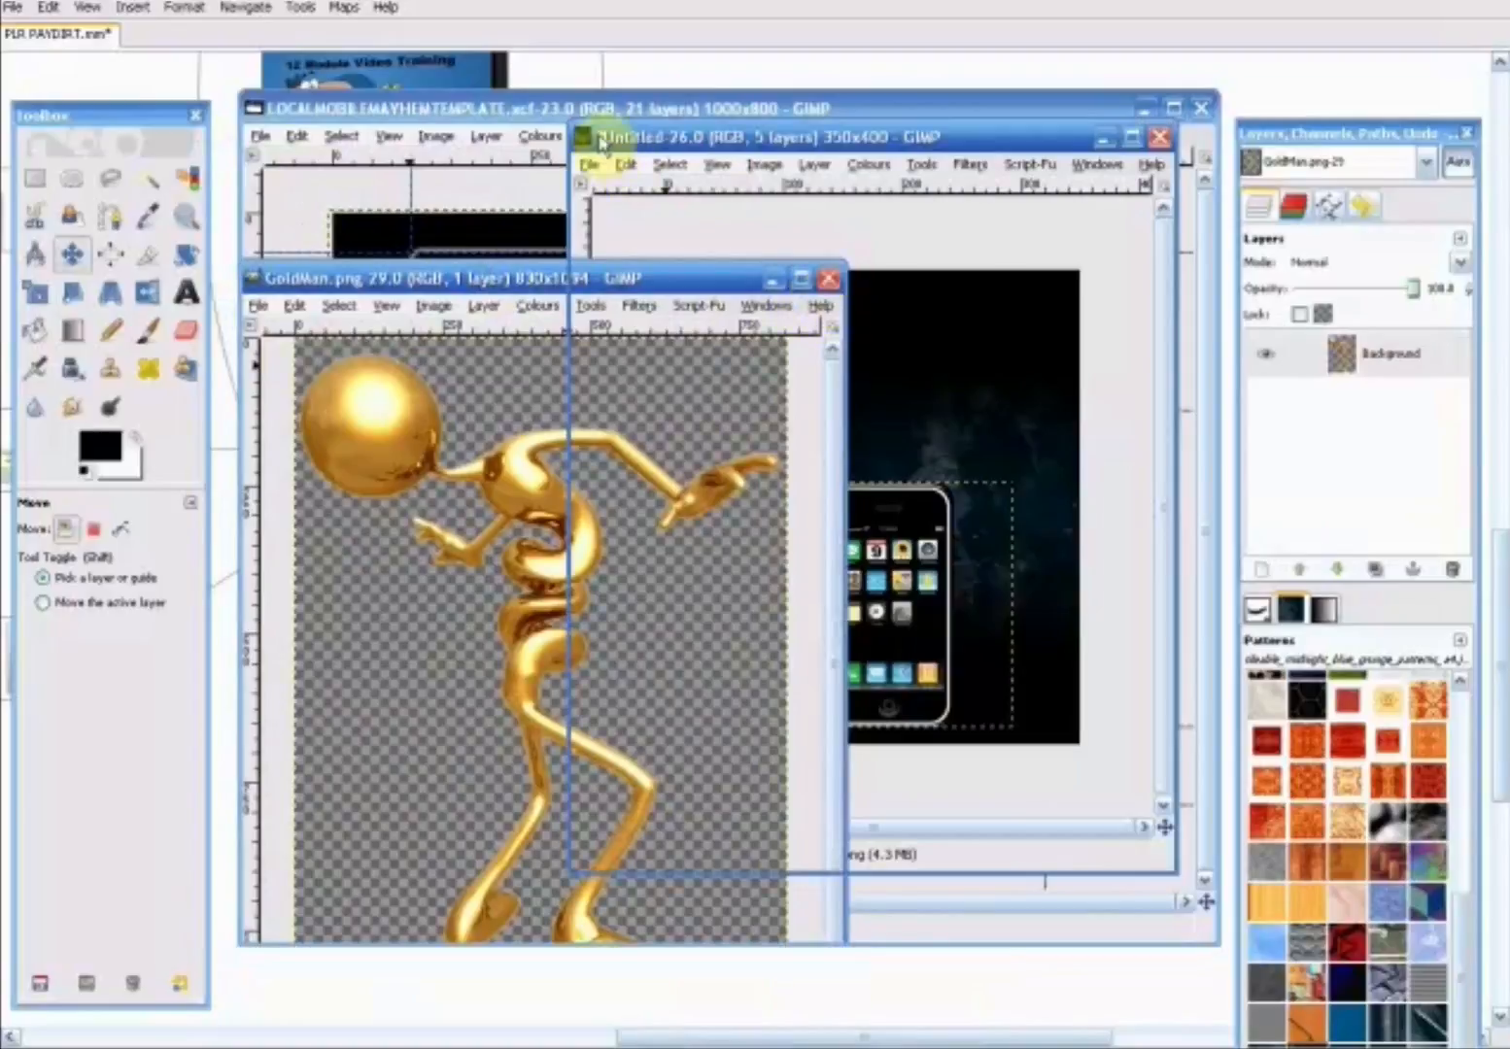
- Add GoldMan.png from the Desktop as a new layer above the phones and move it down on the cover
{"action": "left_click", "coordinate": [589, 165]}
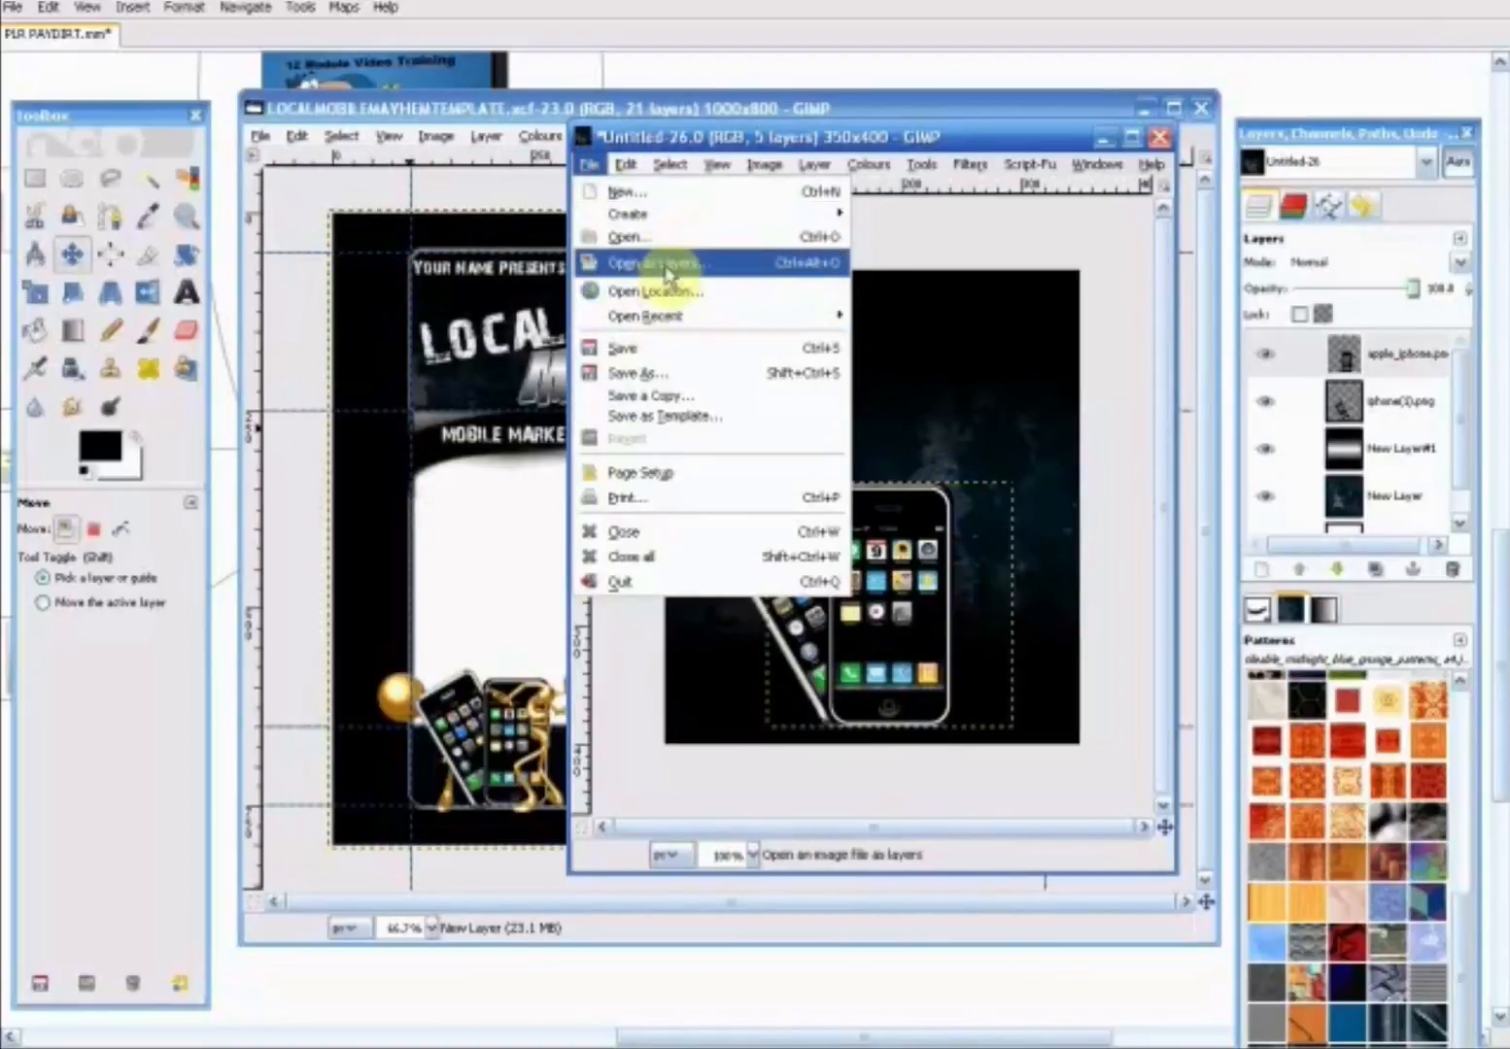
{"action": "left_click", "coordinate": [665, 239]}
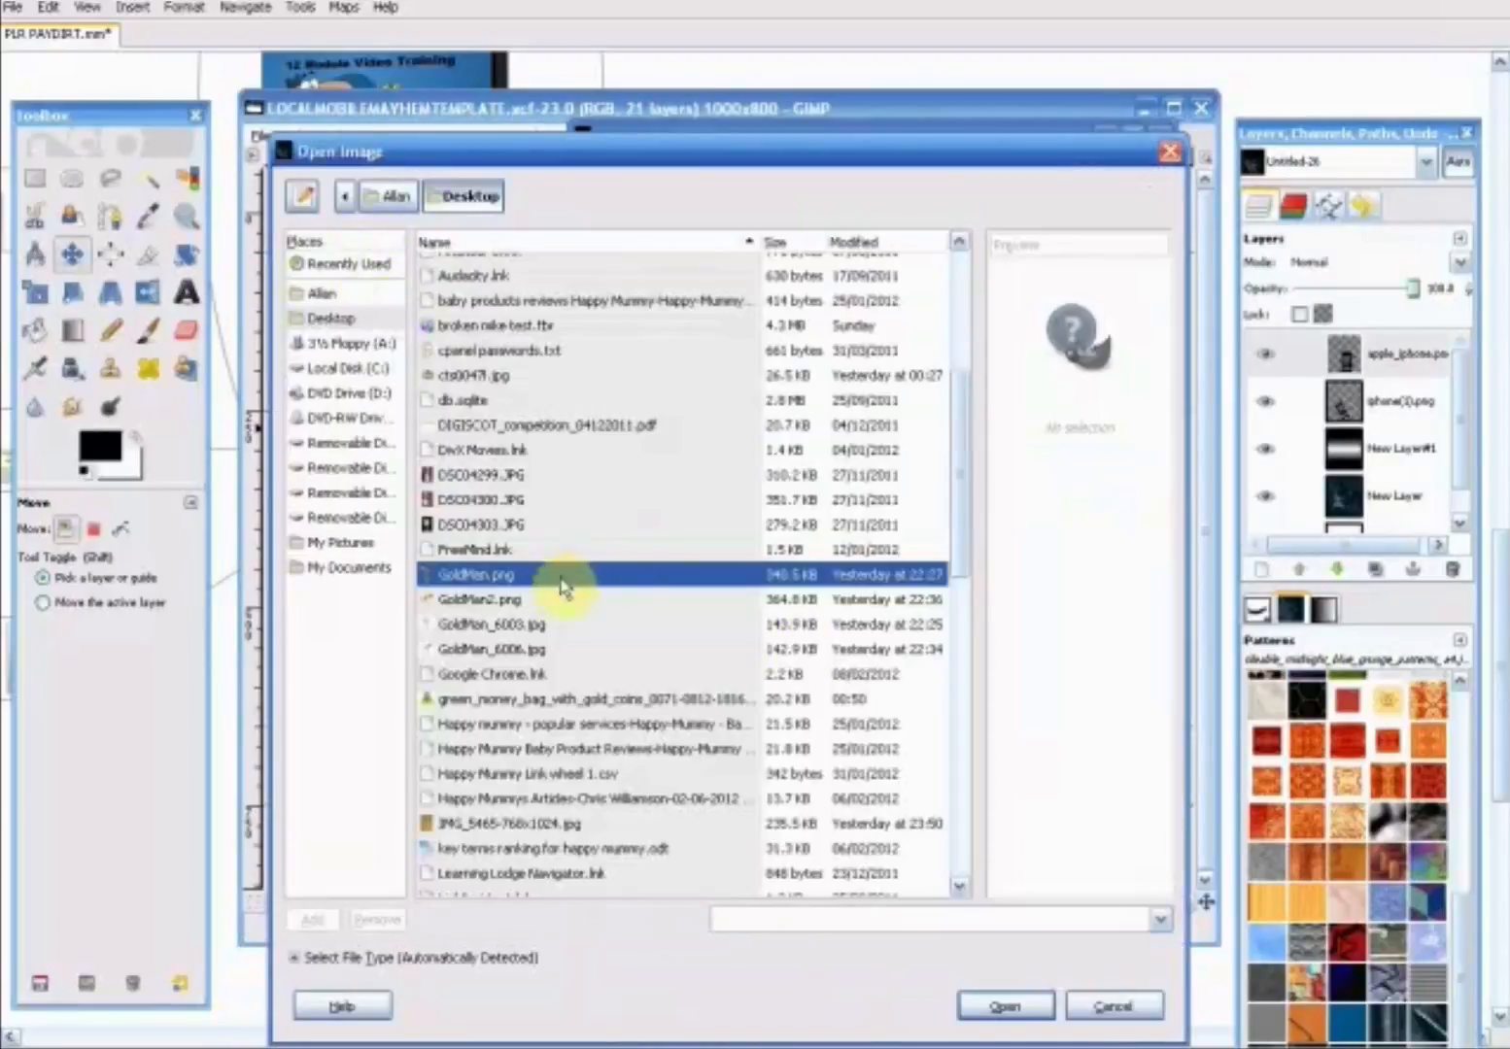
{"action": "left_click", "coordinate": [1008, 1007]}
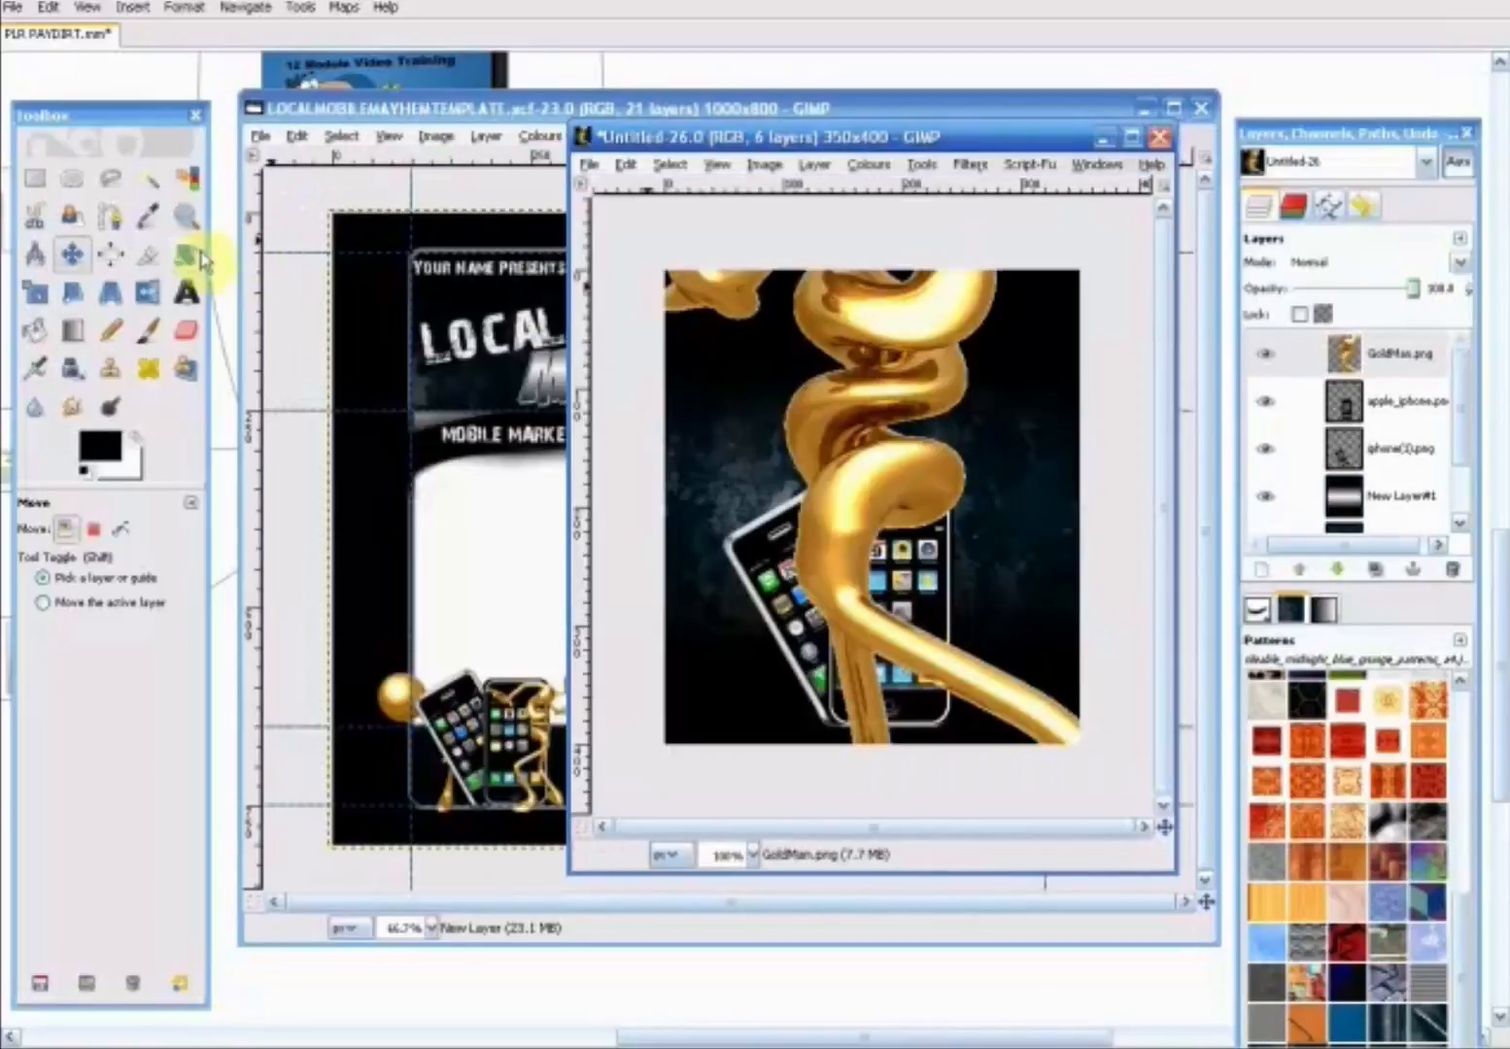
{"action": "left_click_drag", "start_coordinate": [840, 419], "coordinate": [843, 758]}
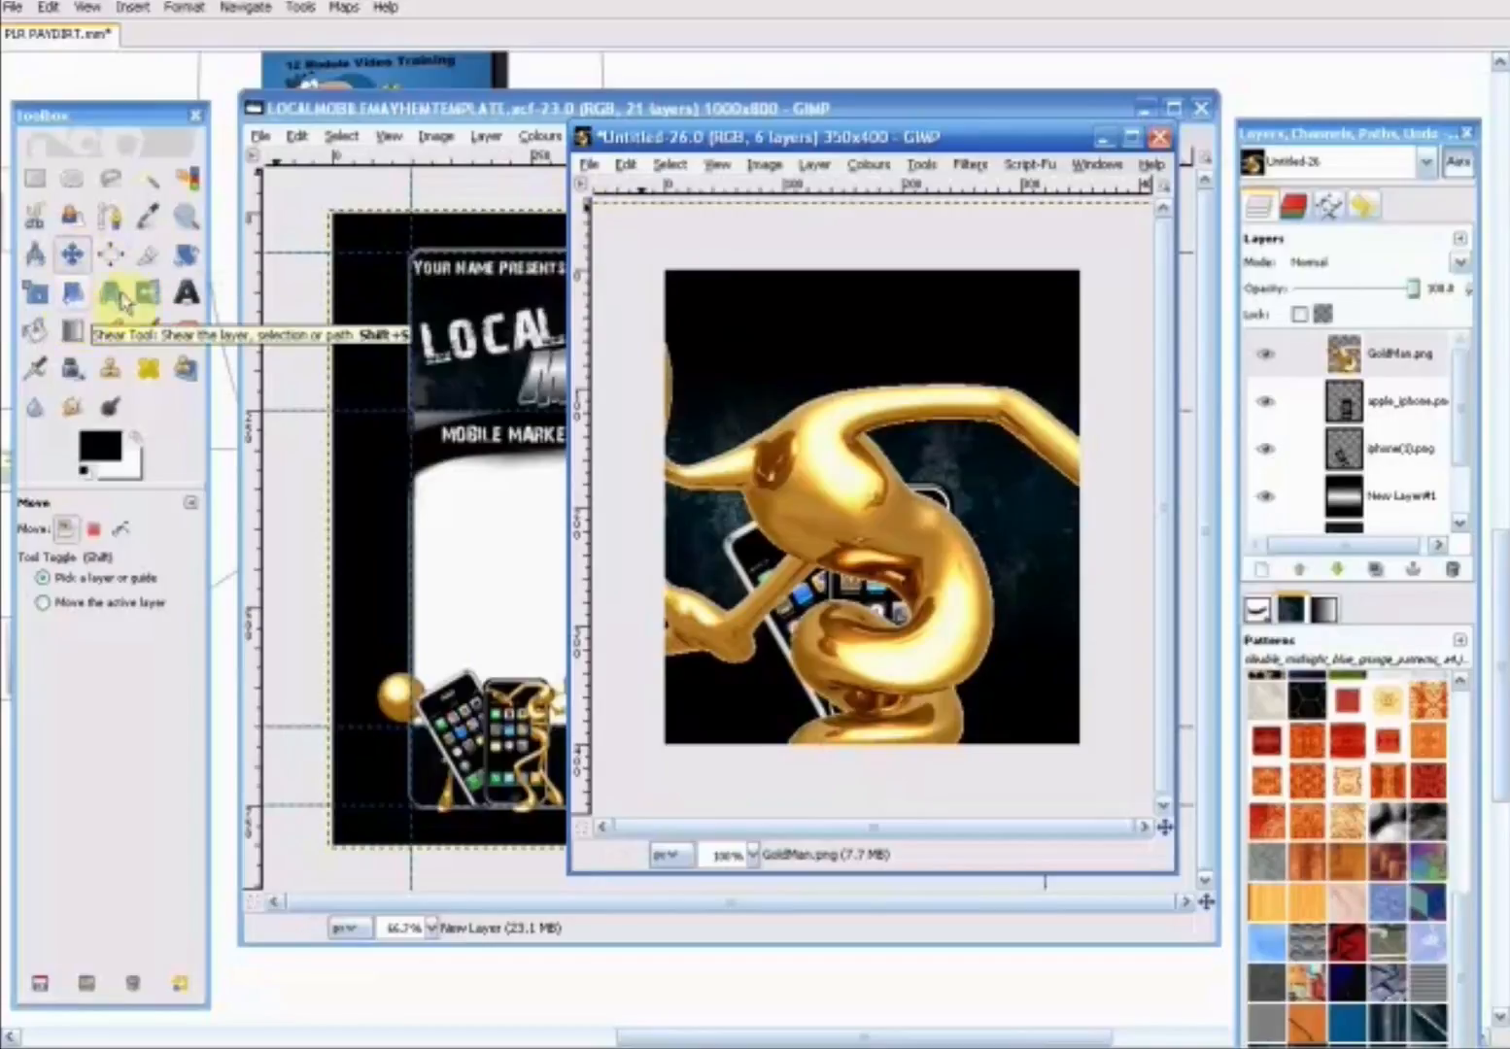
{"action": "left_click", "coordinate": [39, 295]}
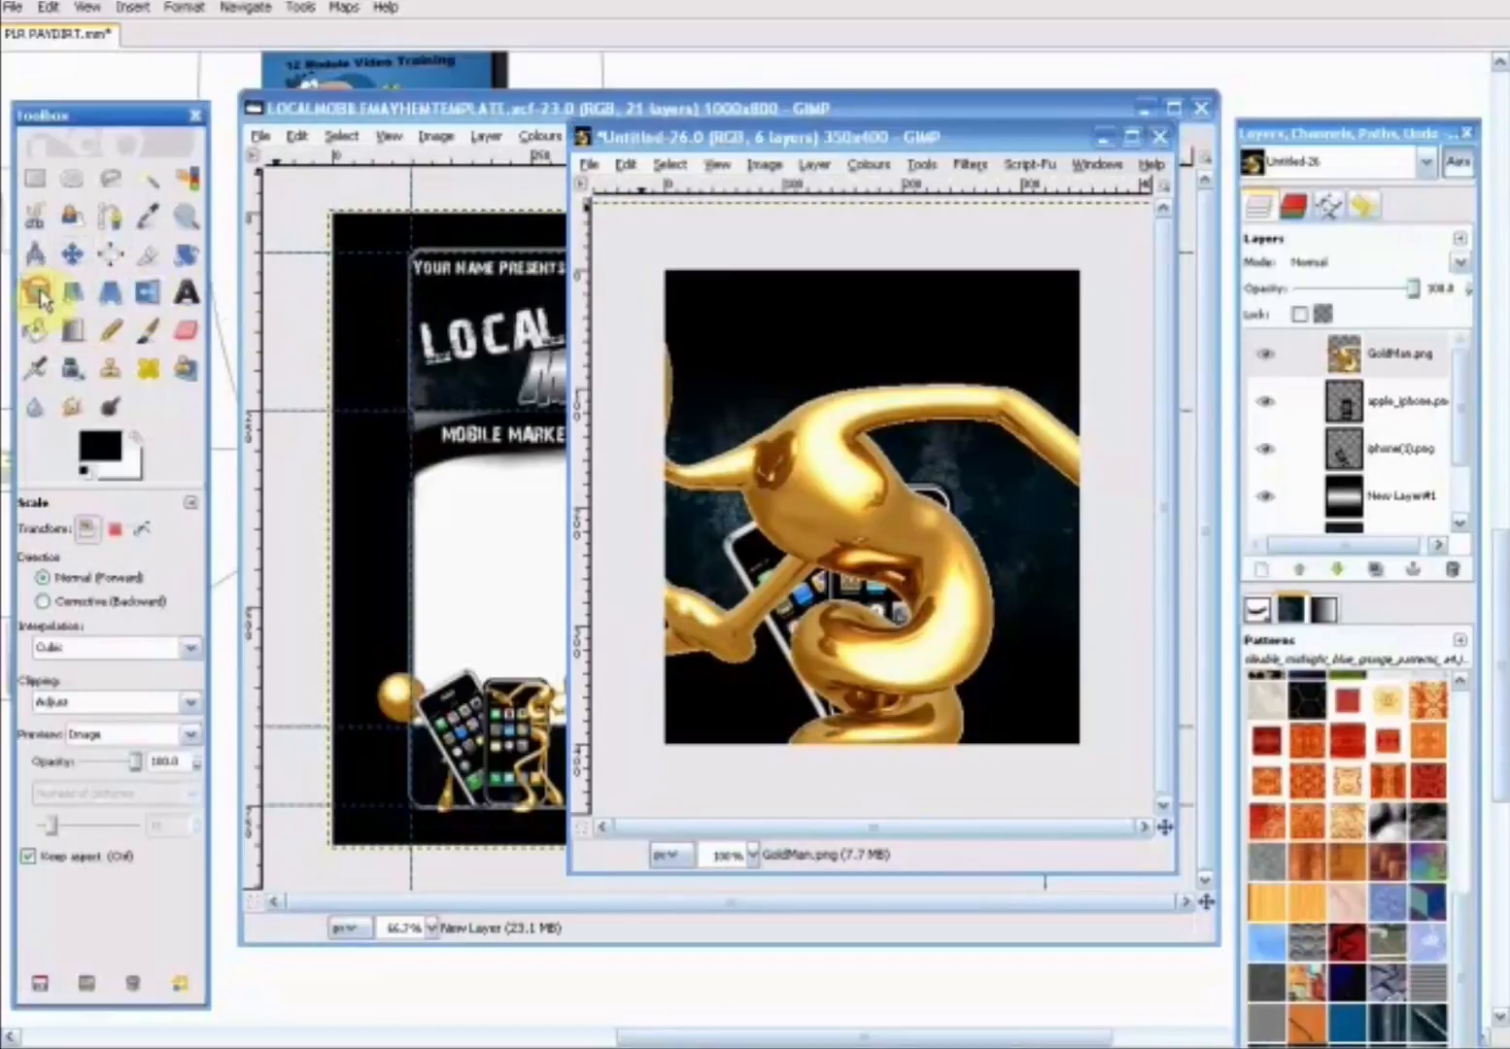
{"action": "left_click_drag", "start_coordinate": [826, 457], "coordinate": [641, 274]}
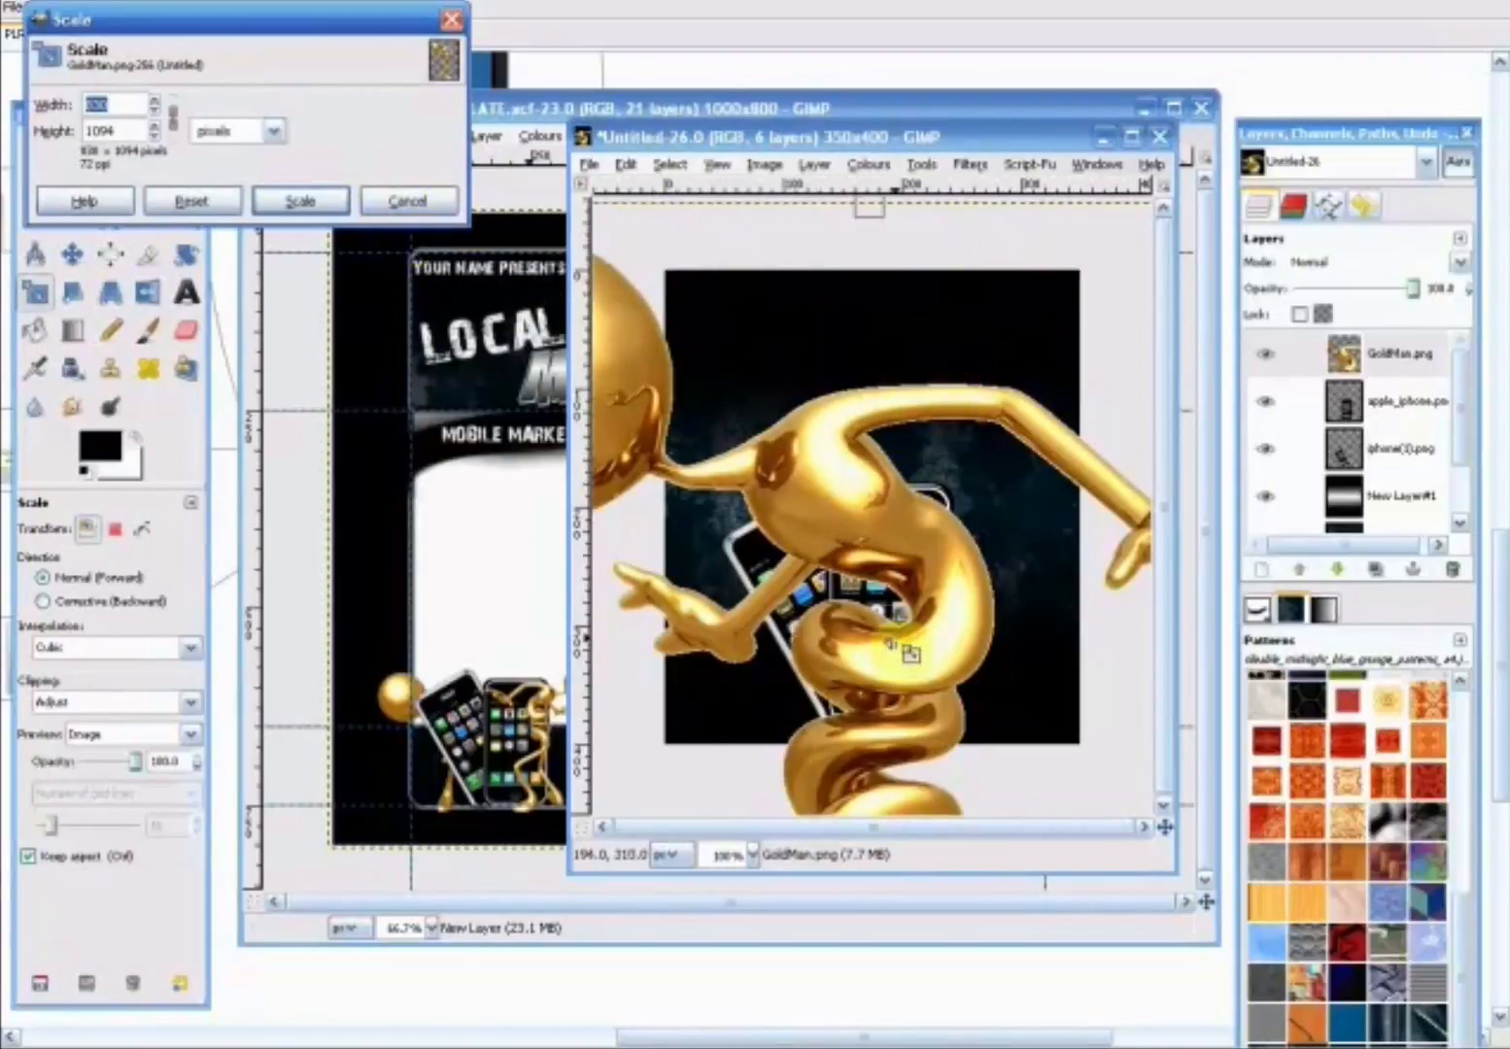
{"action": "left_click", "coordinate": [408, 202]}
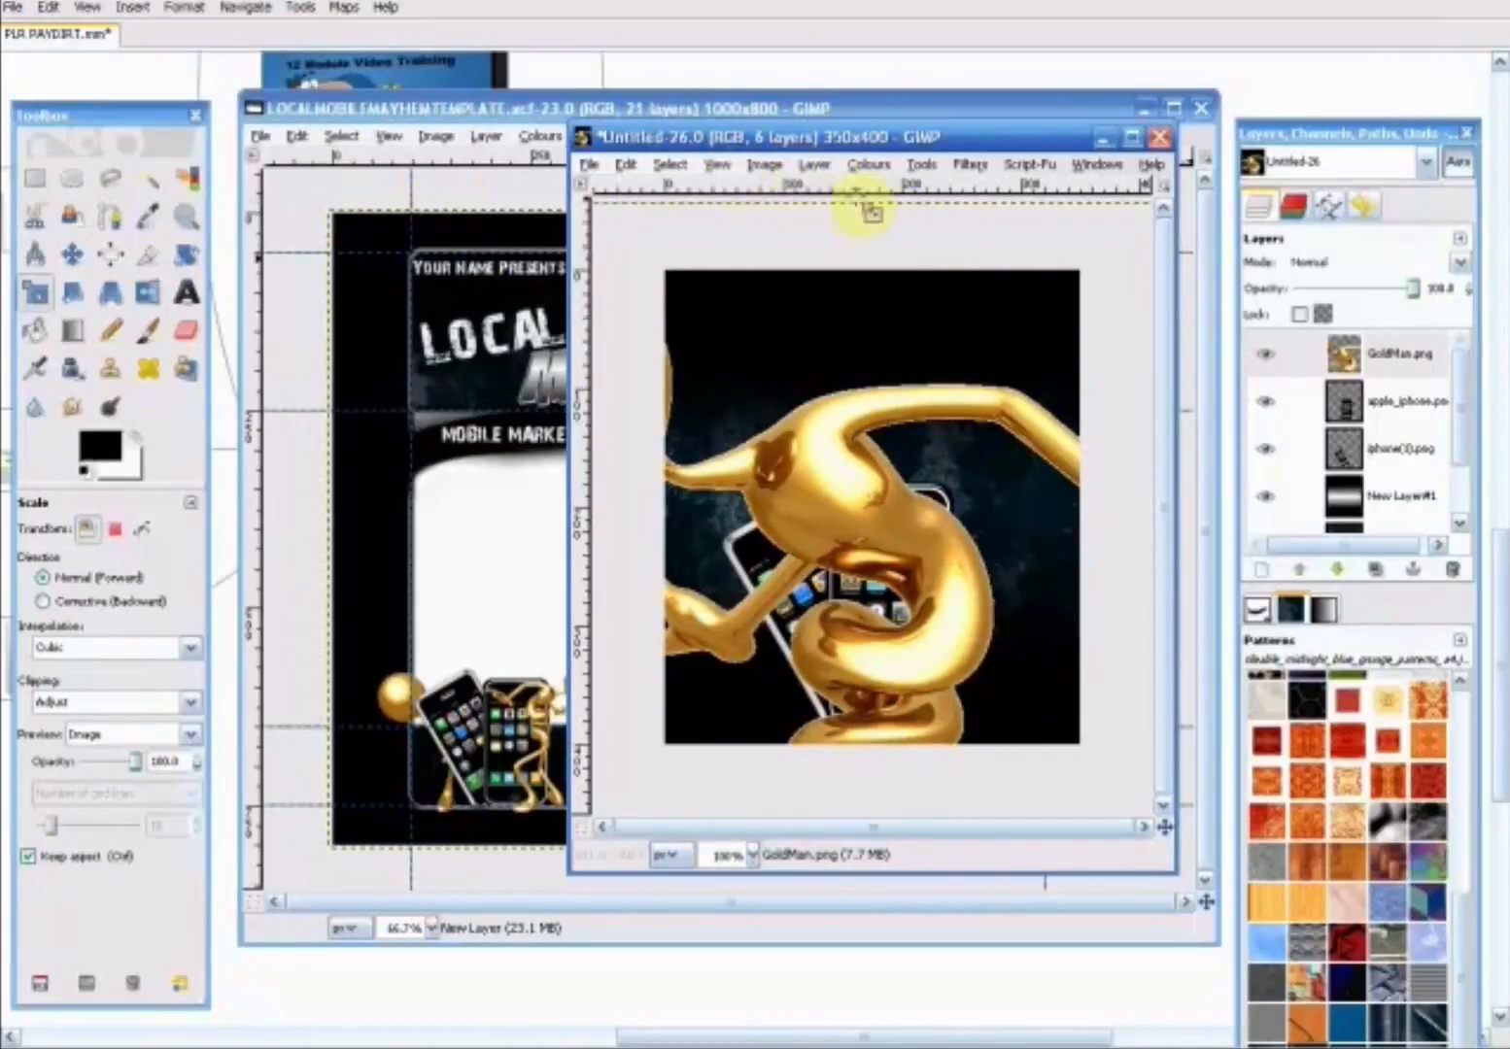
- Scale the GoldMan.png layer to about 228 x 300 pixels and move the gold figure up over the two phones
{"action": "left_click", "coordinate": [820, 170]}
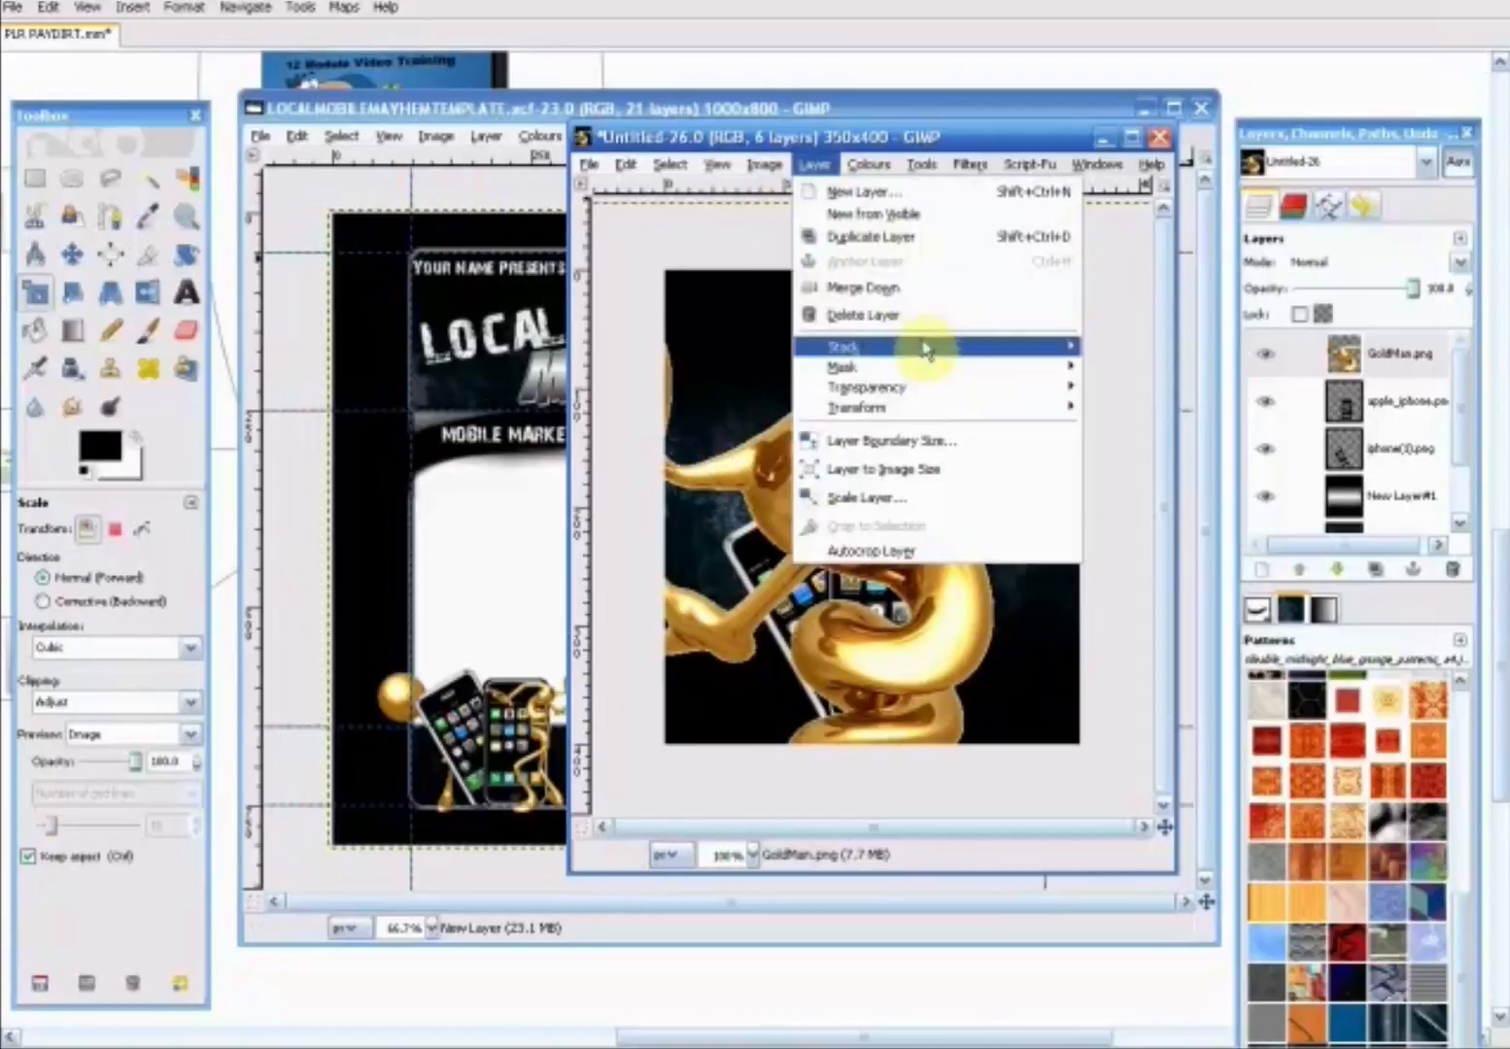
{"action": "left_click", "coordinate": [916, 497]}
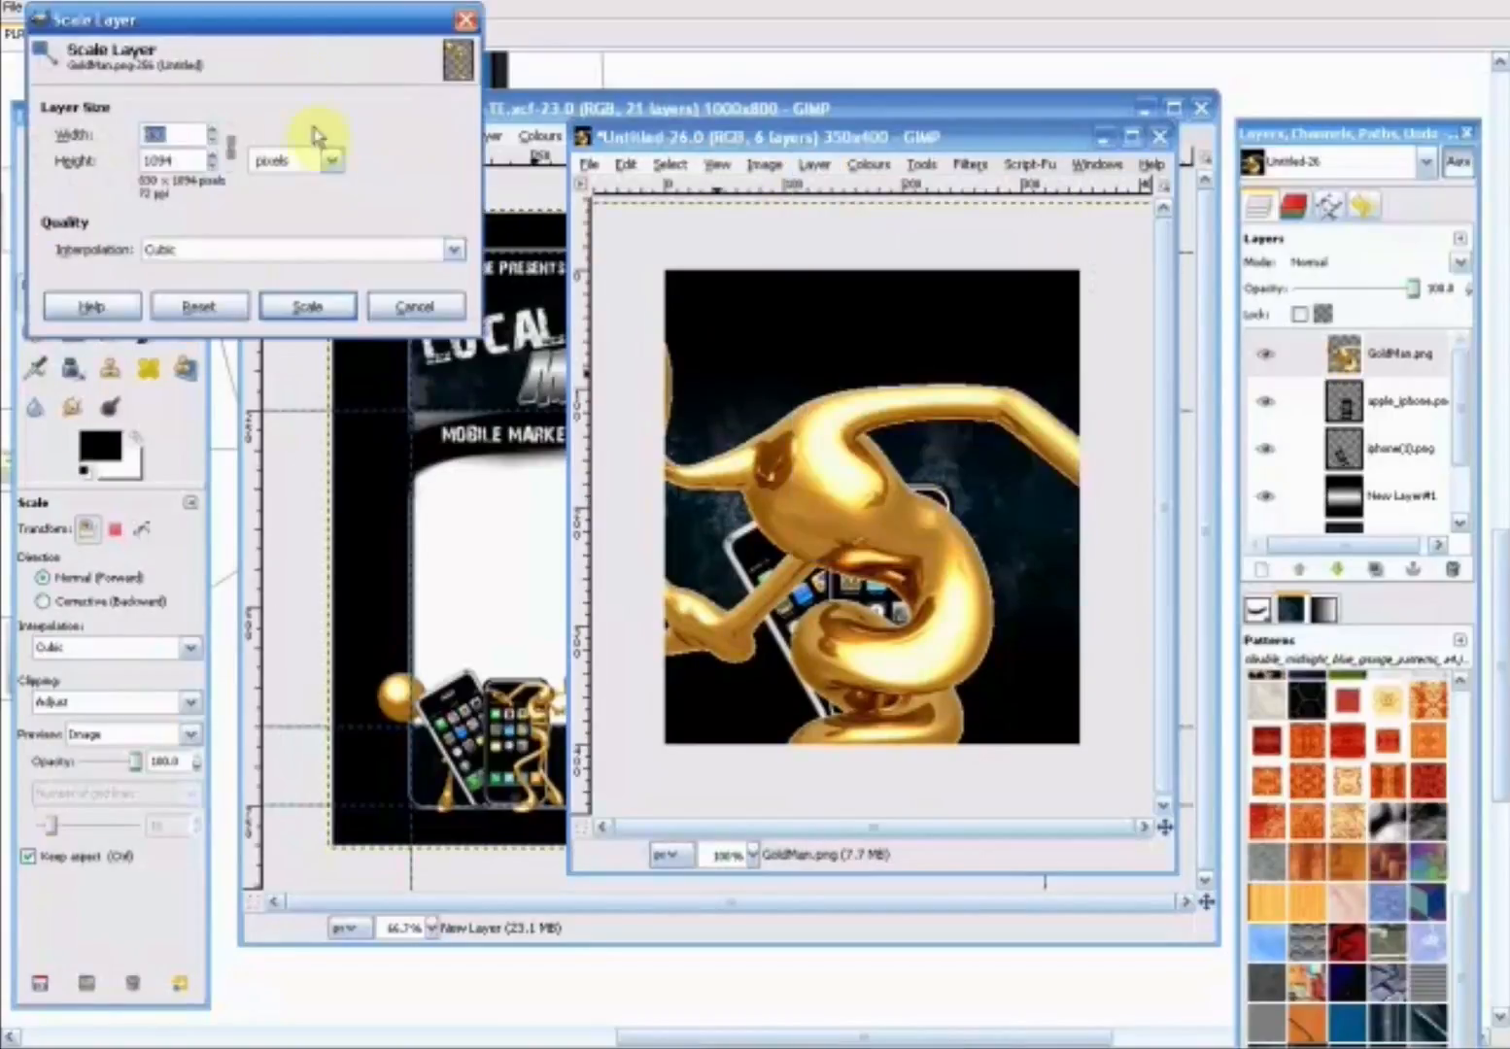
{"action": "left_click_drag", "start_coordinate": [270, 36], "coordinate": [623, 515]}
{"action": "left_click_drag", "start_coordinate": [630, 502], "coordinate": [745, 437]}
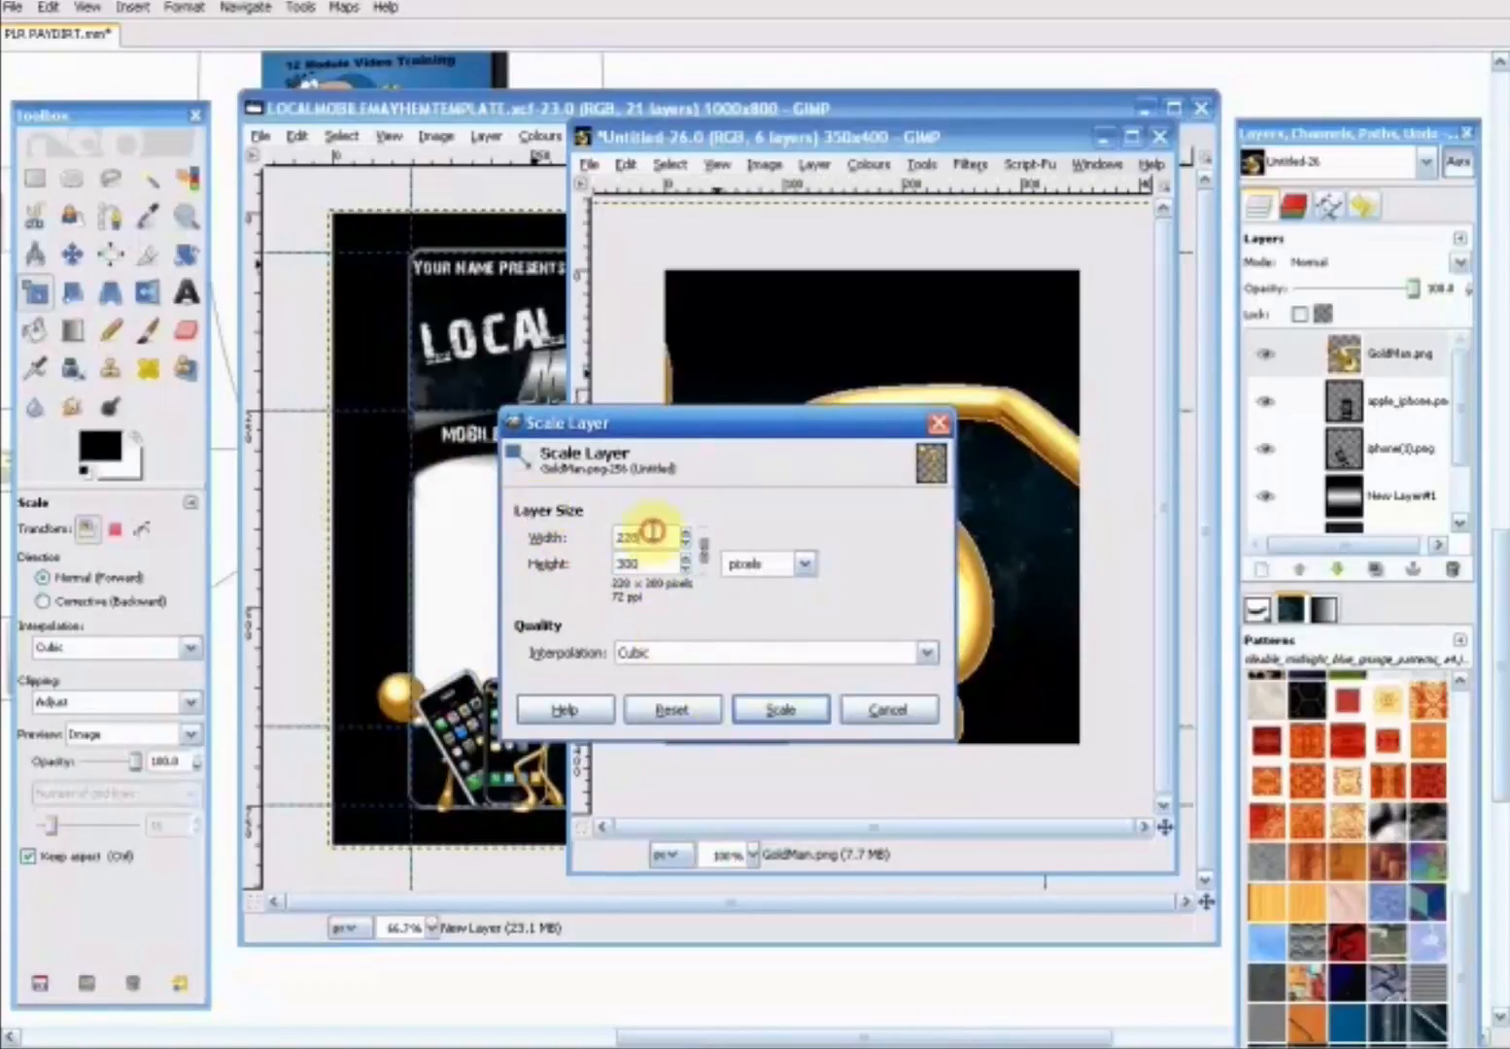
{"action": "left_click", "coordinate": [769, 712]}
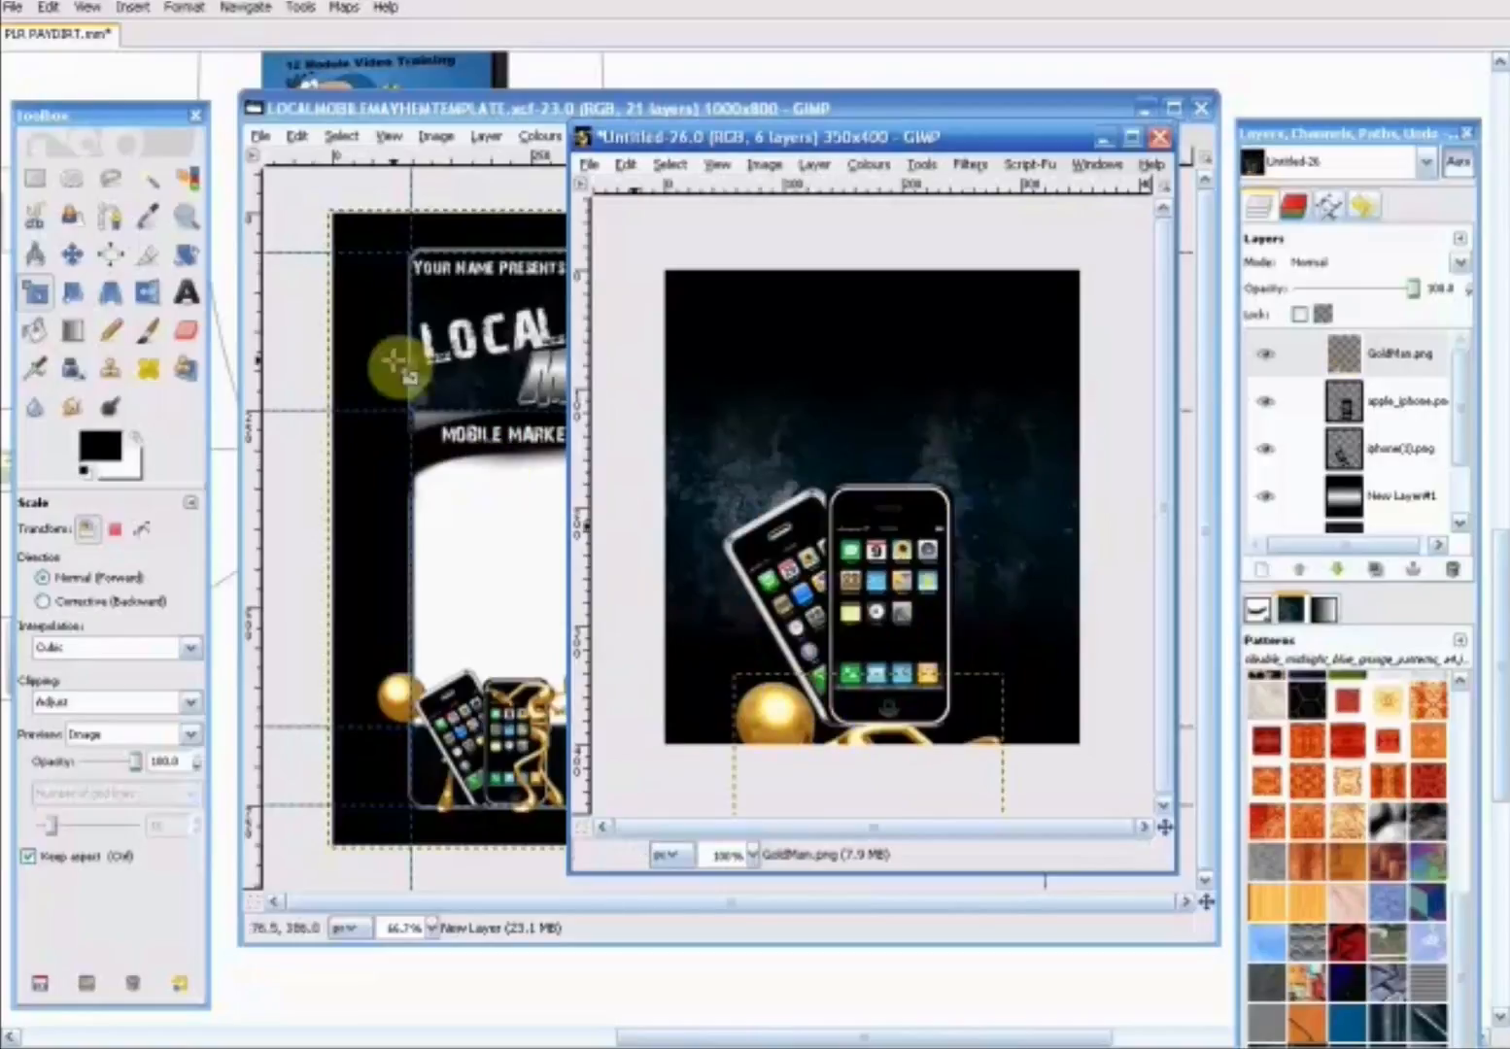
{"action": "left_click", "coordinate": [70, 250]}
{"action": "left_click_drag", "start_coordinate": [790, 720], "coordinate": [764, 422]}
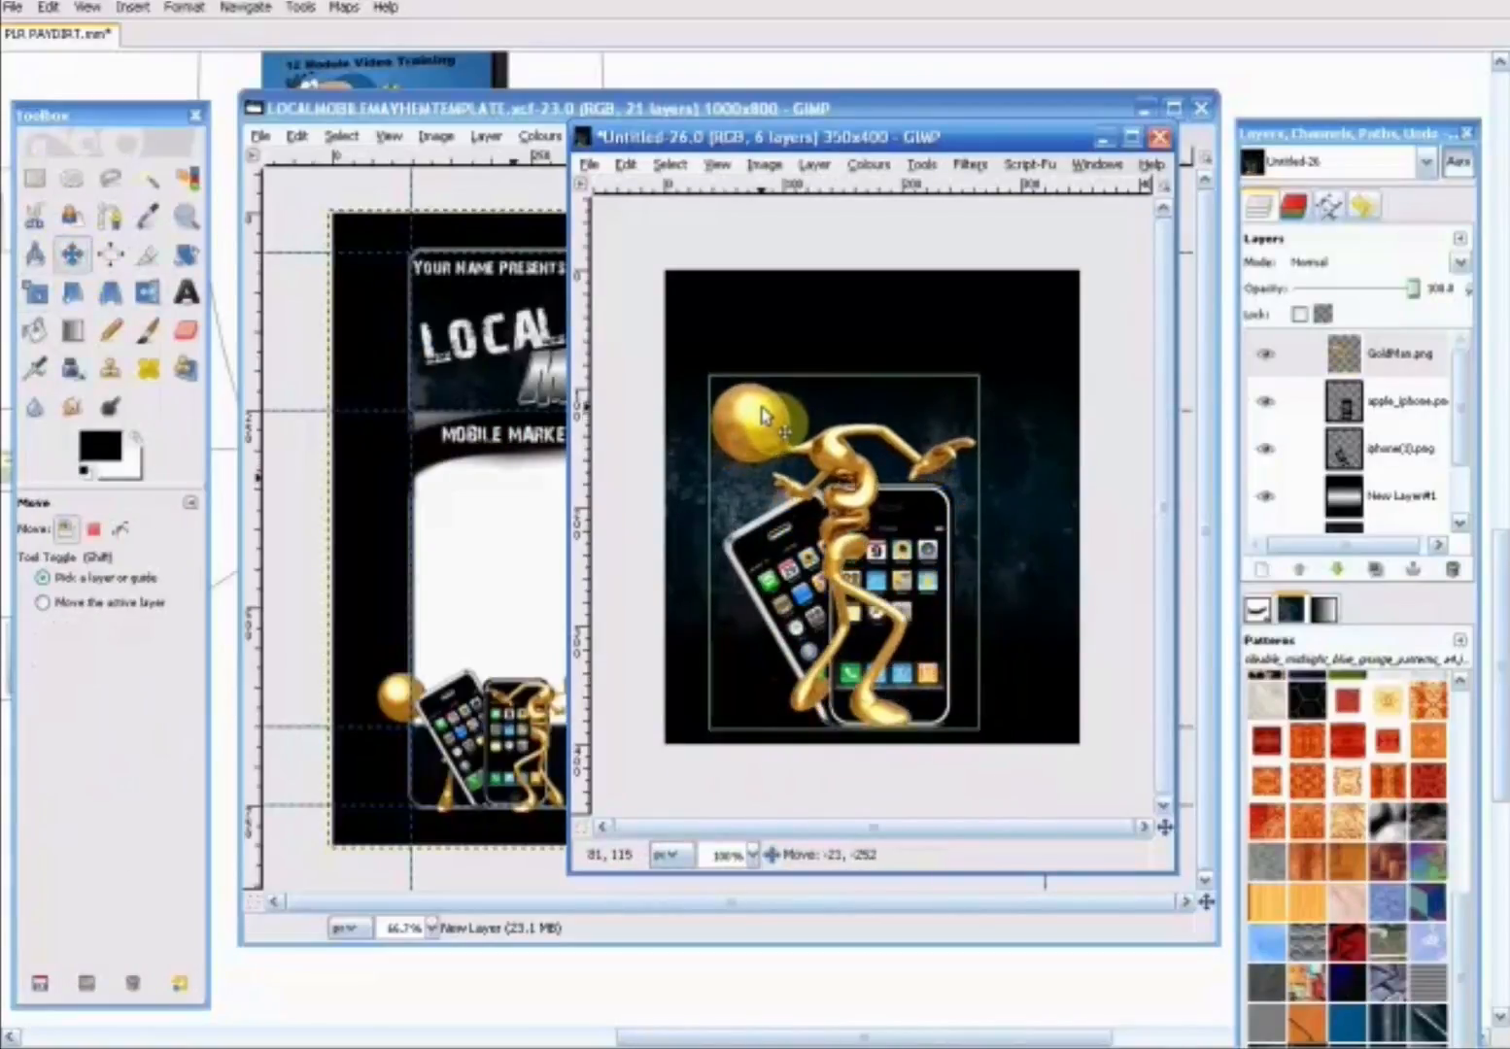
- Scale the gold figure down to 163 x 215 pixels and move it left in front of the tilted phone
{"action": "left_click", "coordinate": [39, 292]}
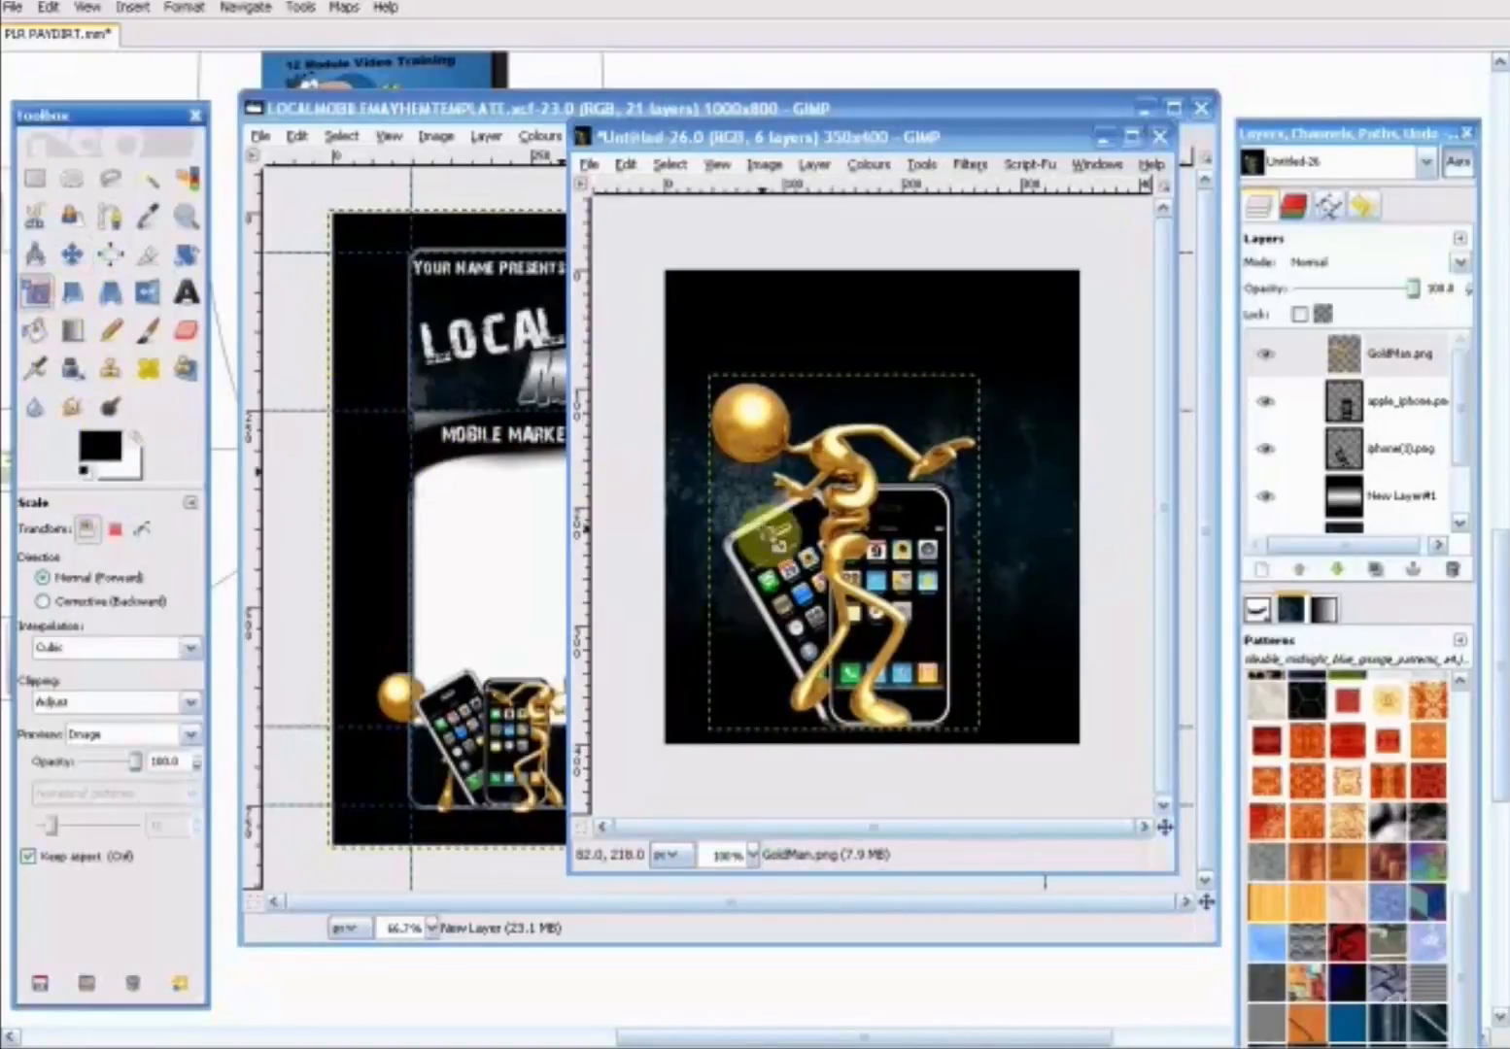
{"action": "left_click", "coordinate": [785, 534]}
{"action": "left_click_drag", "start_coordinate": [716, 381], "coordinate": [788, 481]}
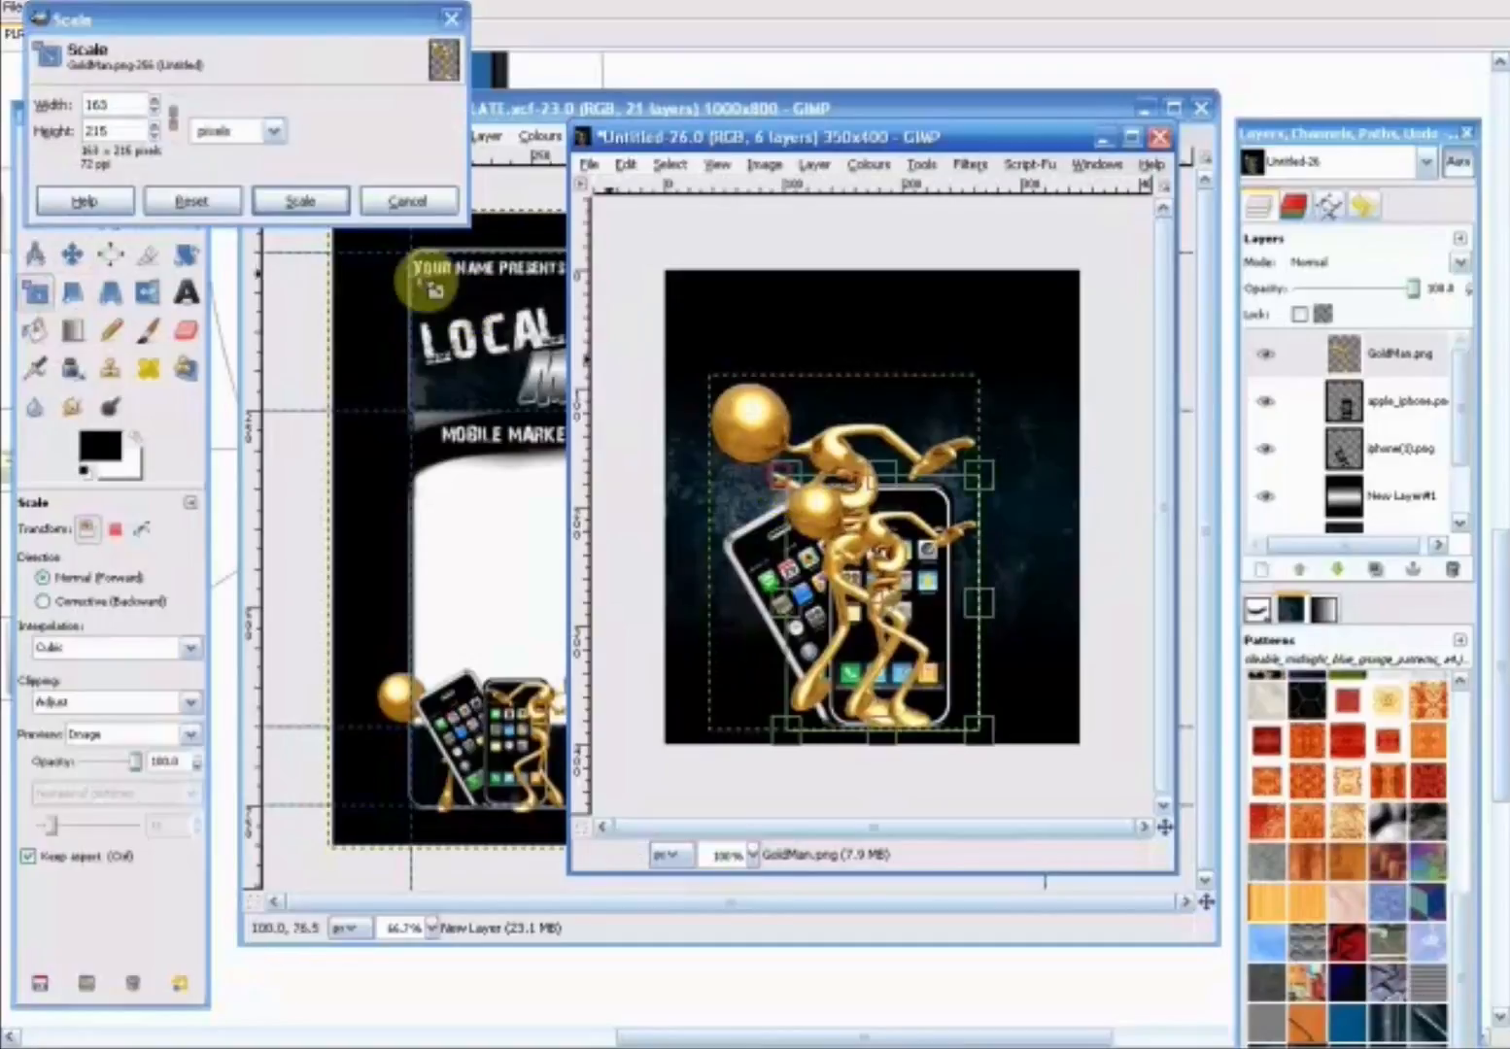
{"action": "left_click", "coordinate": [300, 200]}
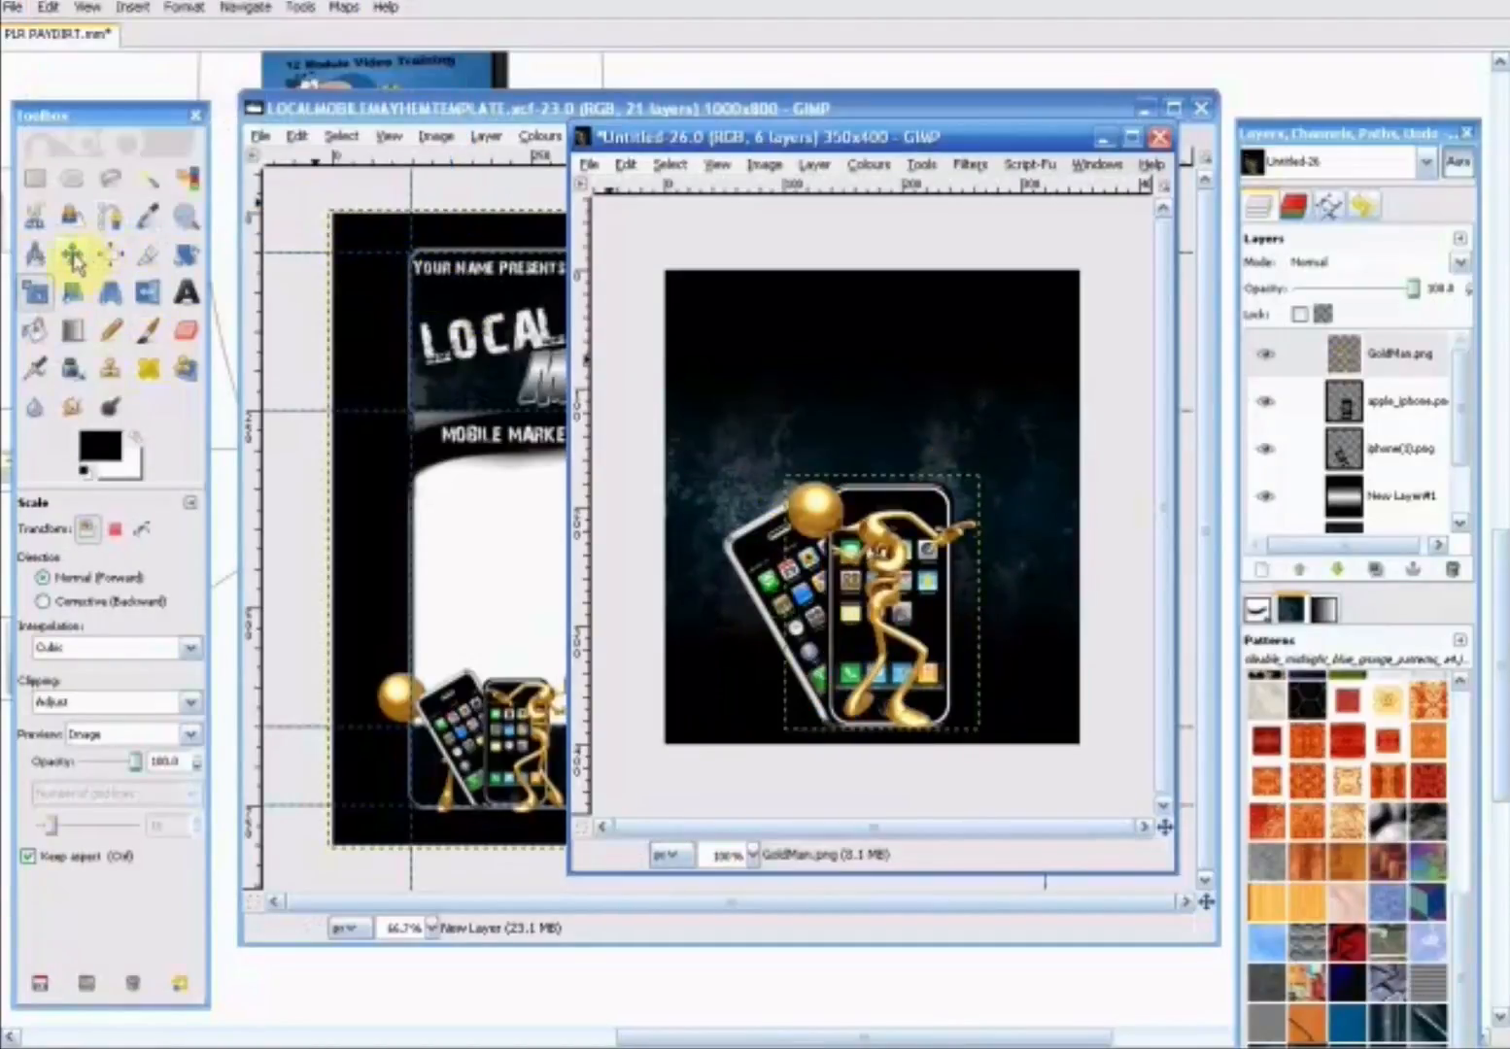
{"action": "left_click", "coordinate": [73, 254]}
{"action": "left_click_drag", "start_coordinate": [866, 562], "coordinate": [742, 533]}
{"action": "left_click", "coordinate": [837, 535]}
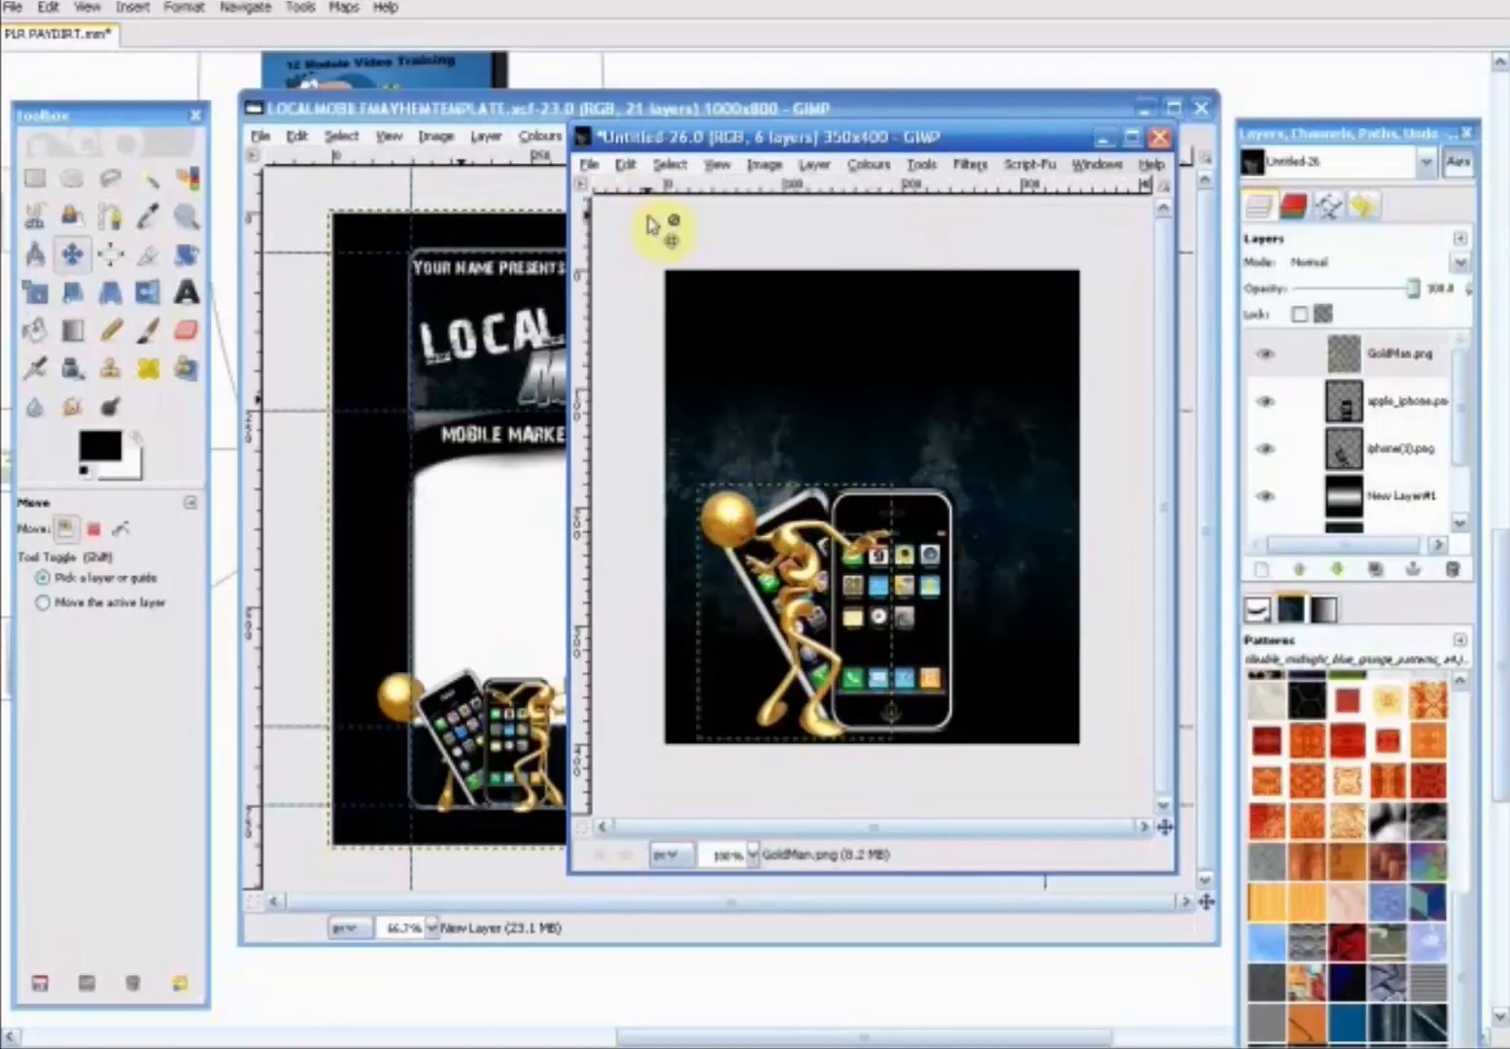
{"action": "left_click", "coordinate": [583, 165]}
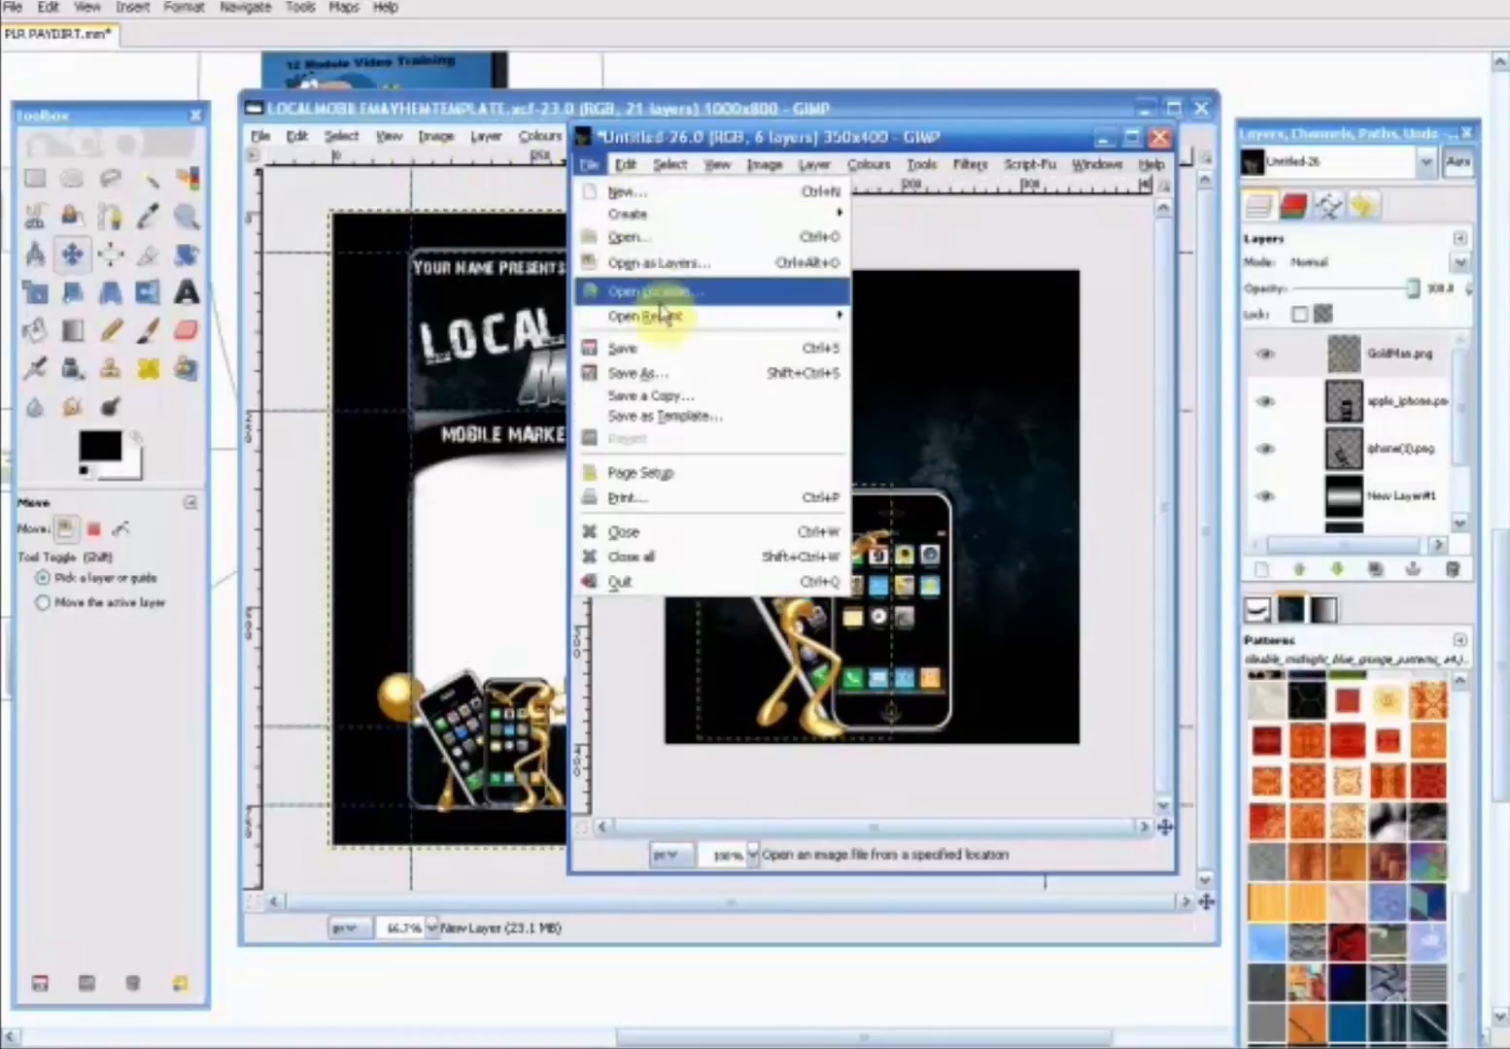
{"action": "left_click", "coordinate": [653, 238]}
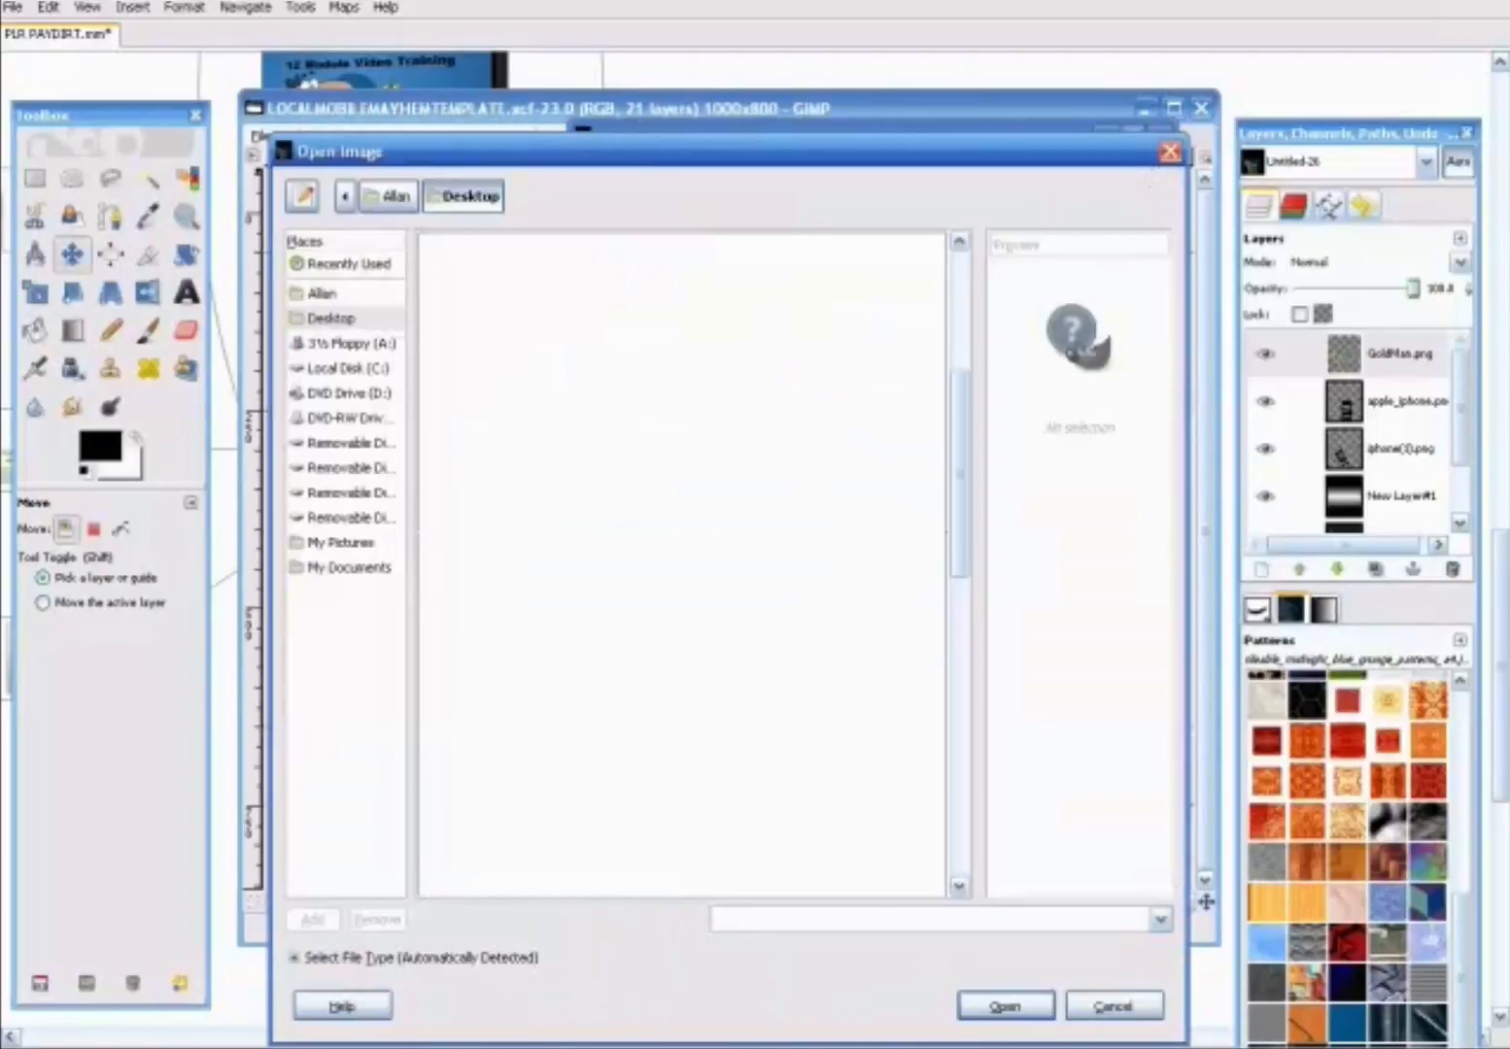
{"action": "left_click", "coordinate": [1113, 1008]}
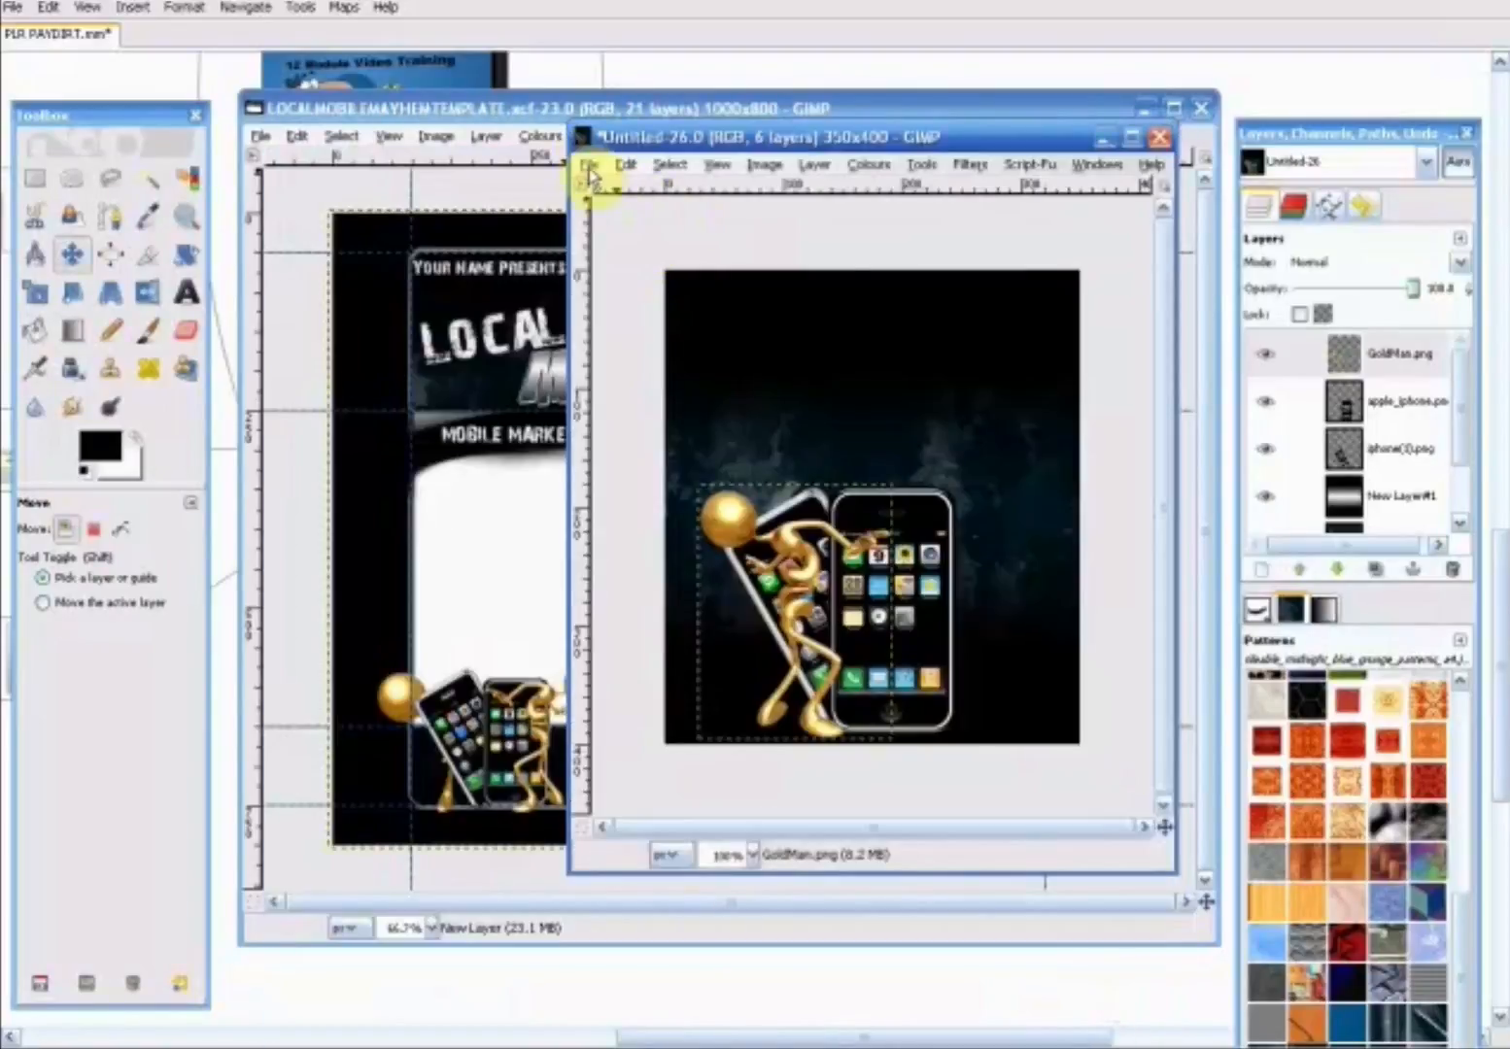
- Add GoldMan2.png from the Desktop to the cover as a new layer
{"action": "left_click", "coordinate": [587, 167]}
{"action": "left_click", "coordinate": [649, 243]}
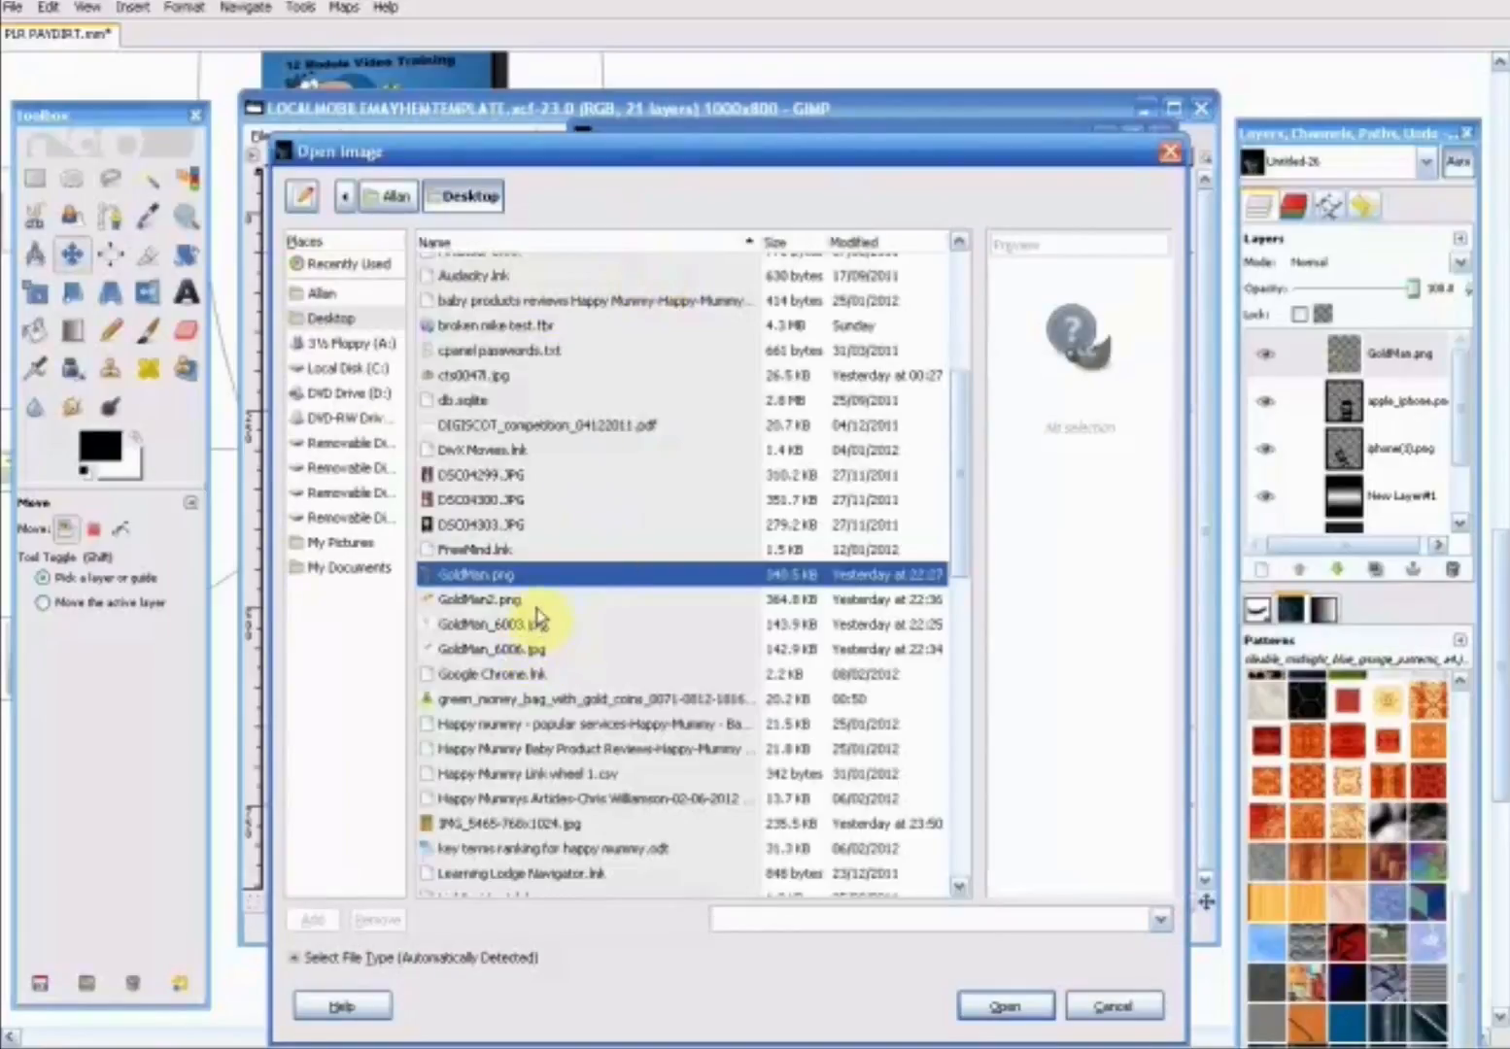
{"action": "left_click", "coordinate": [536, 605]}
{"action": "left_click", "coordinate": [1013, 1003]}
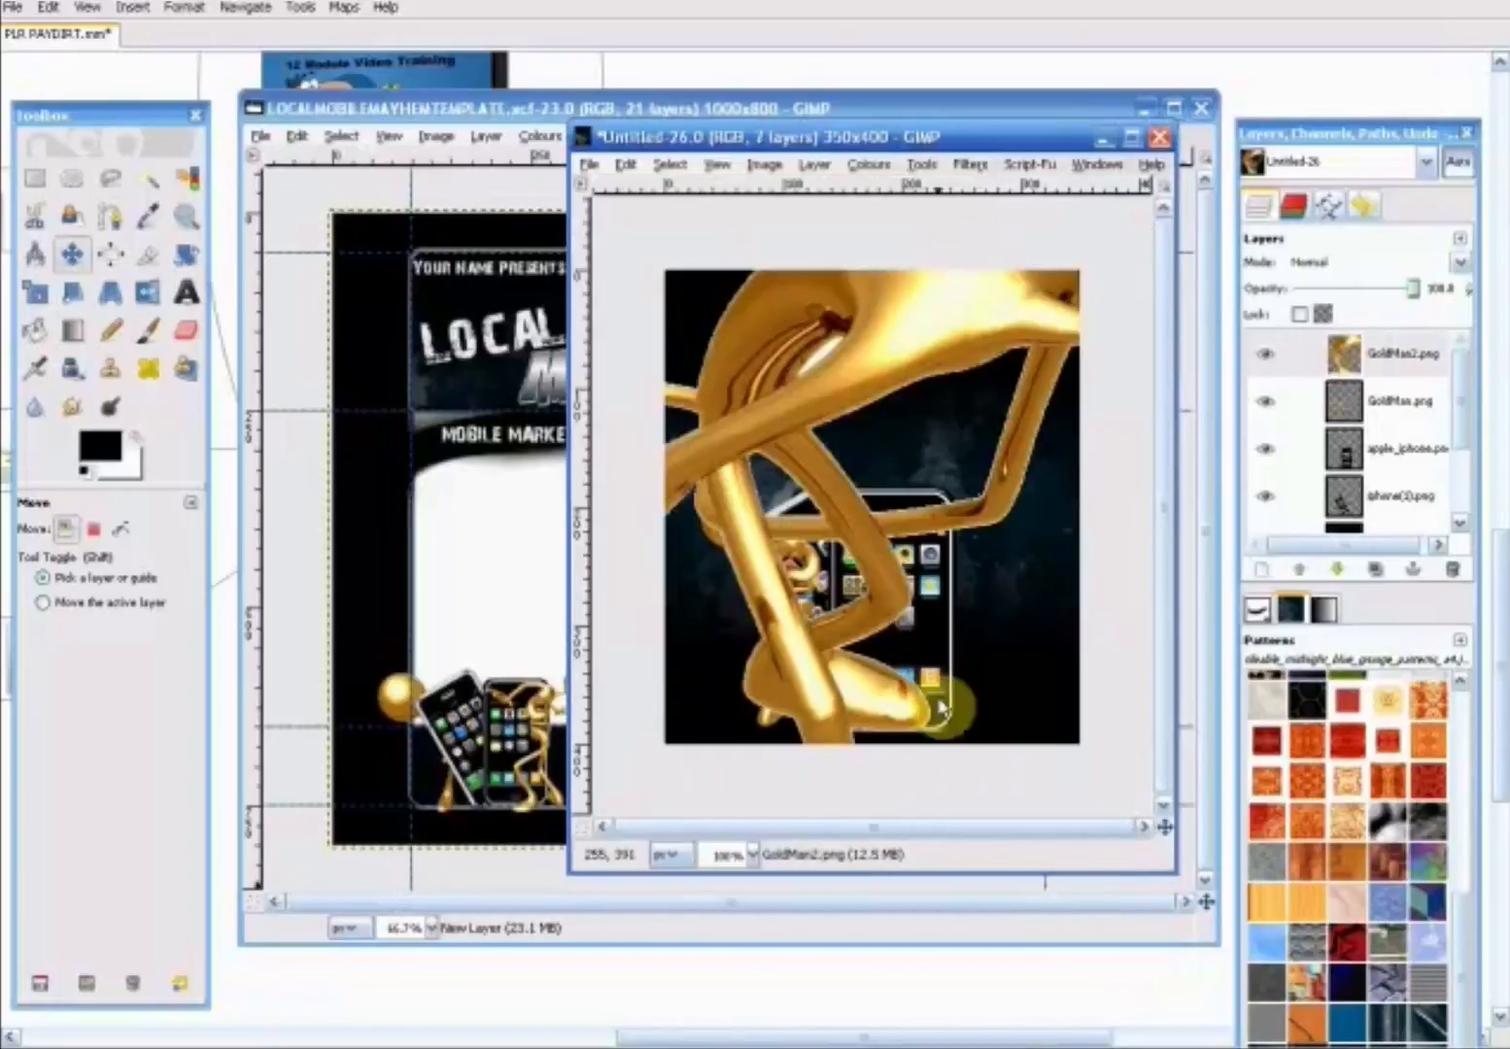
- Scale the GoldMan2.png layer to 282 x 300 pixels
{"action": "left_click_drag", "start_coordinate": [1434, 345], "coordinate": [323, 274]}
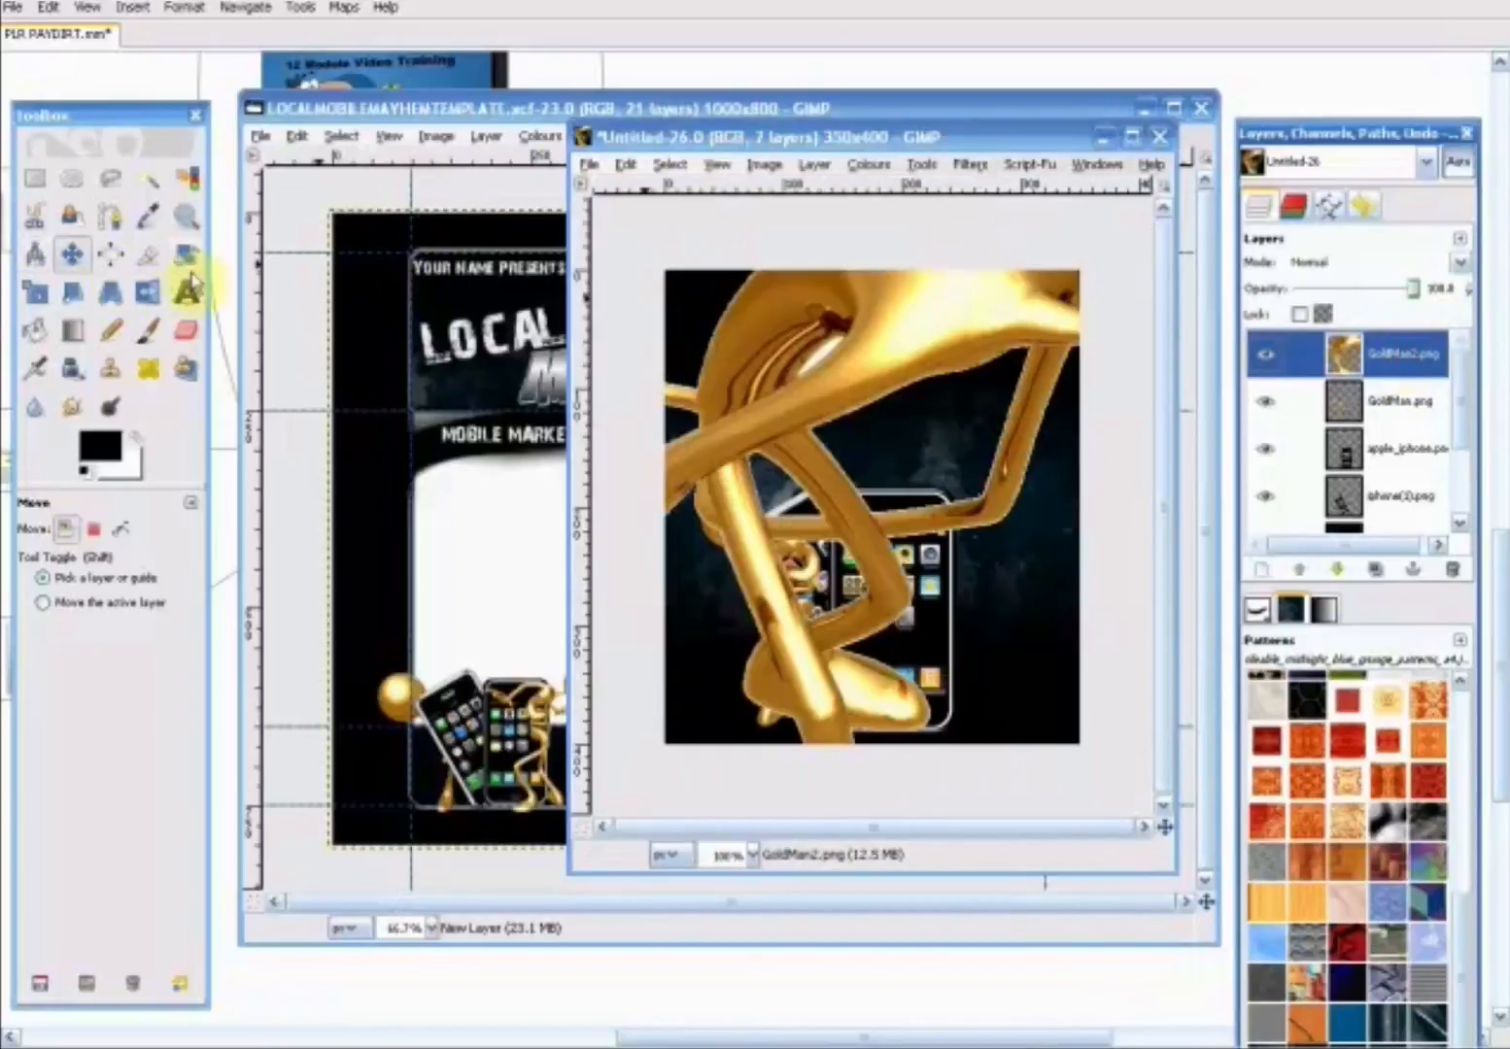
{"action": "left_click", "coordinate": [807, 164]}
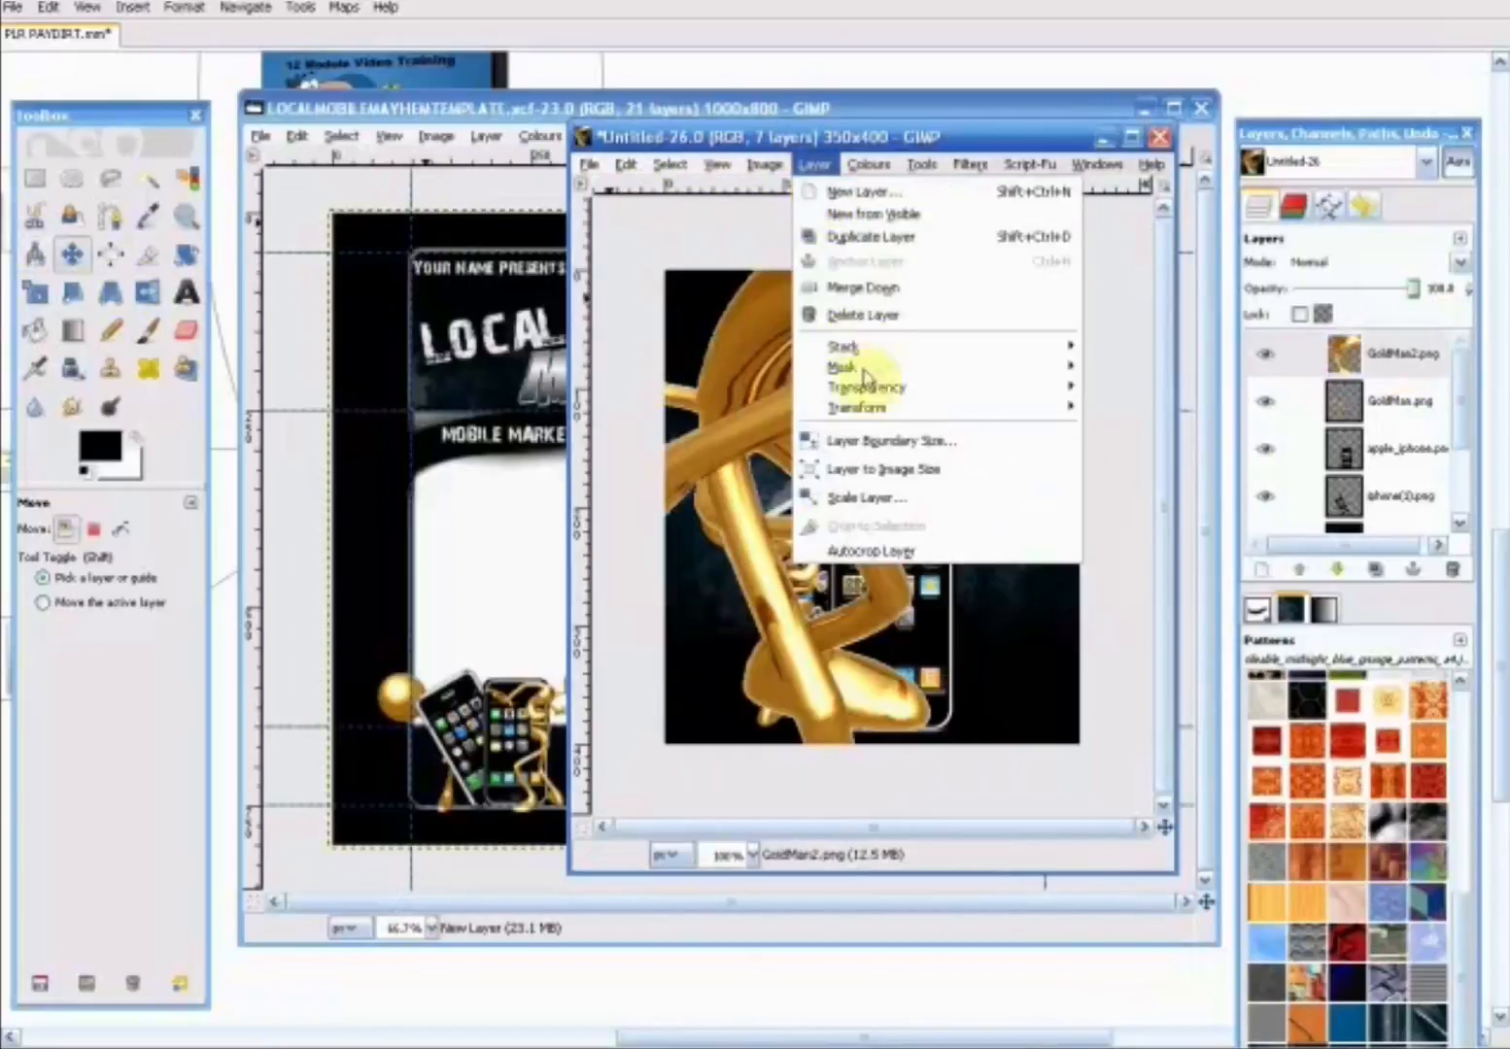
{"action": "left_click", "coordinate": [897, 498]}
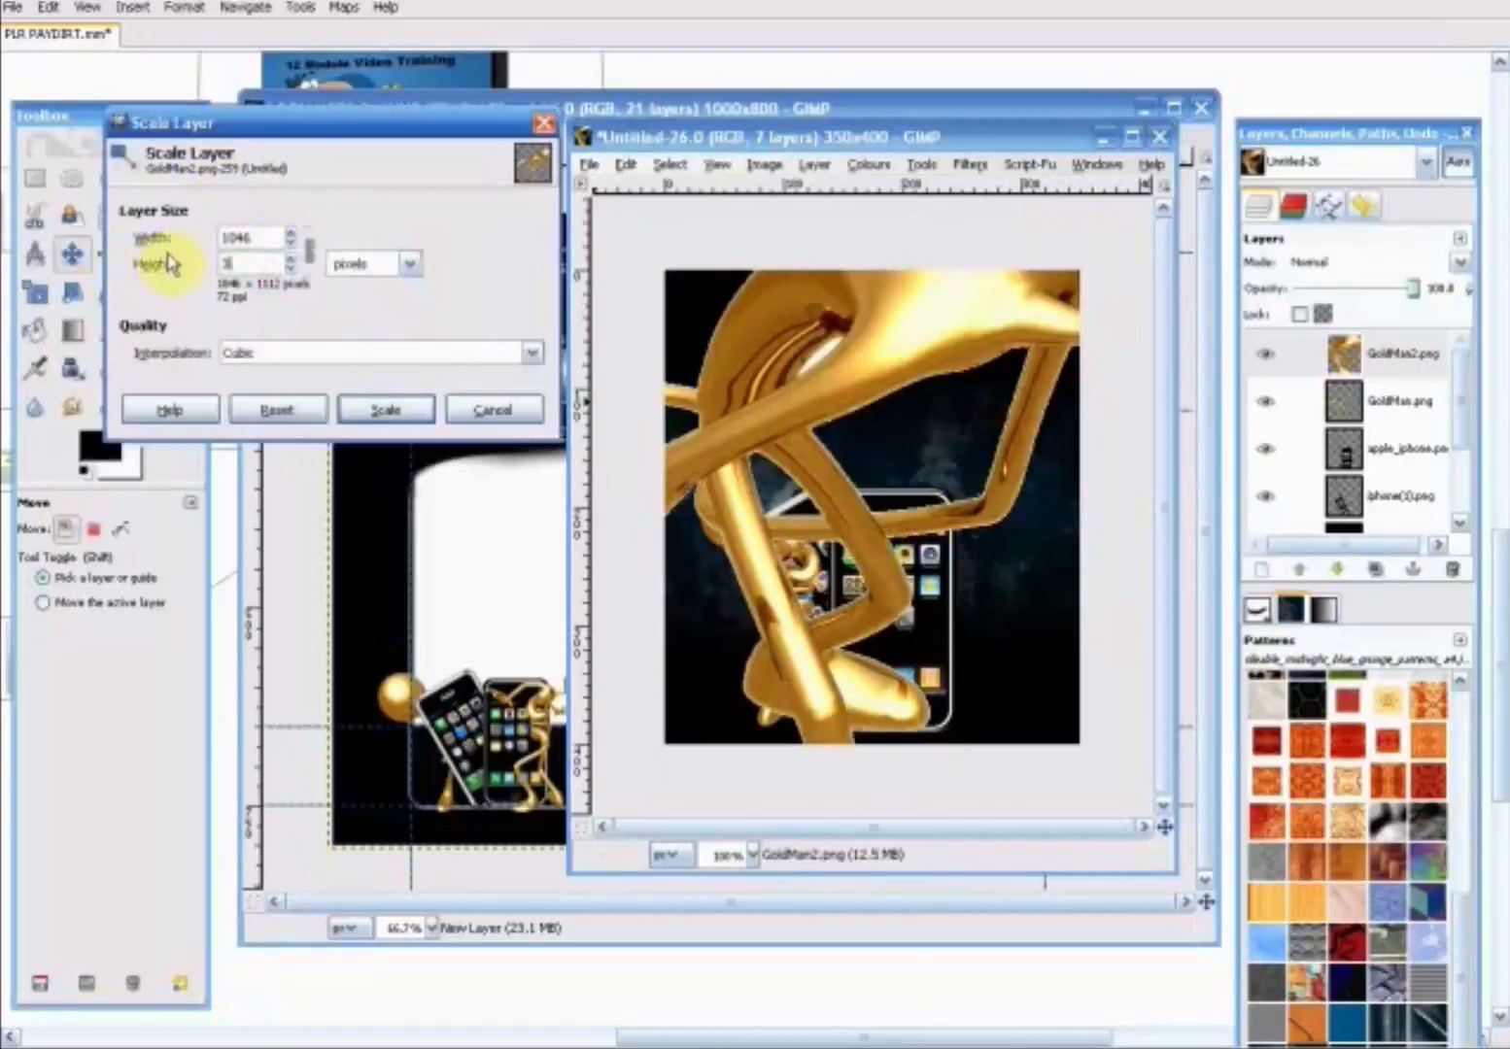
{"action": "left_click", "coordinate": [379, 410]}
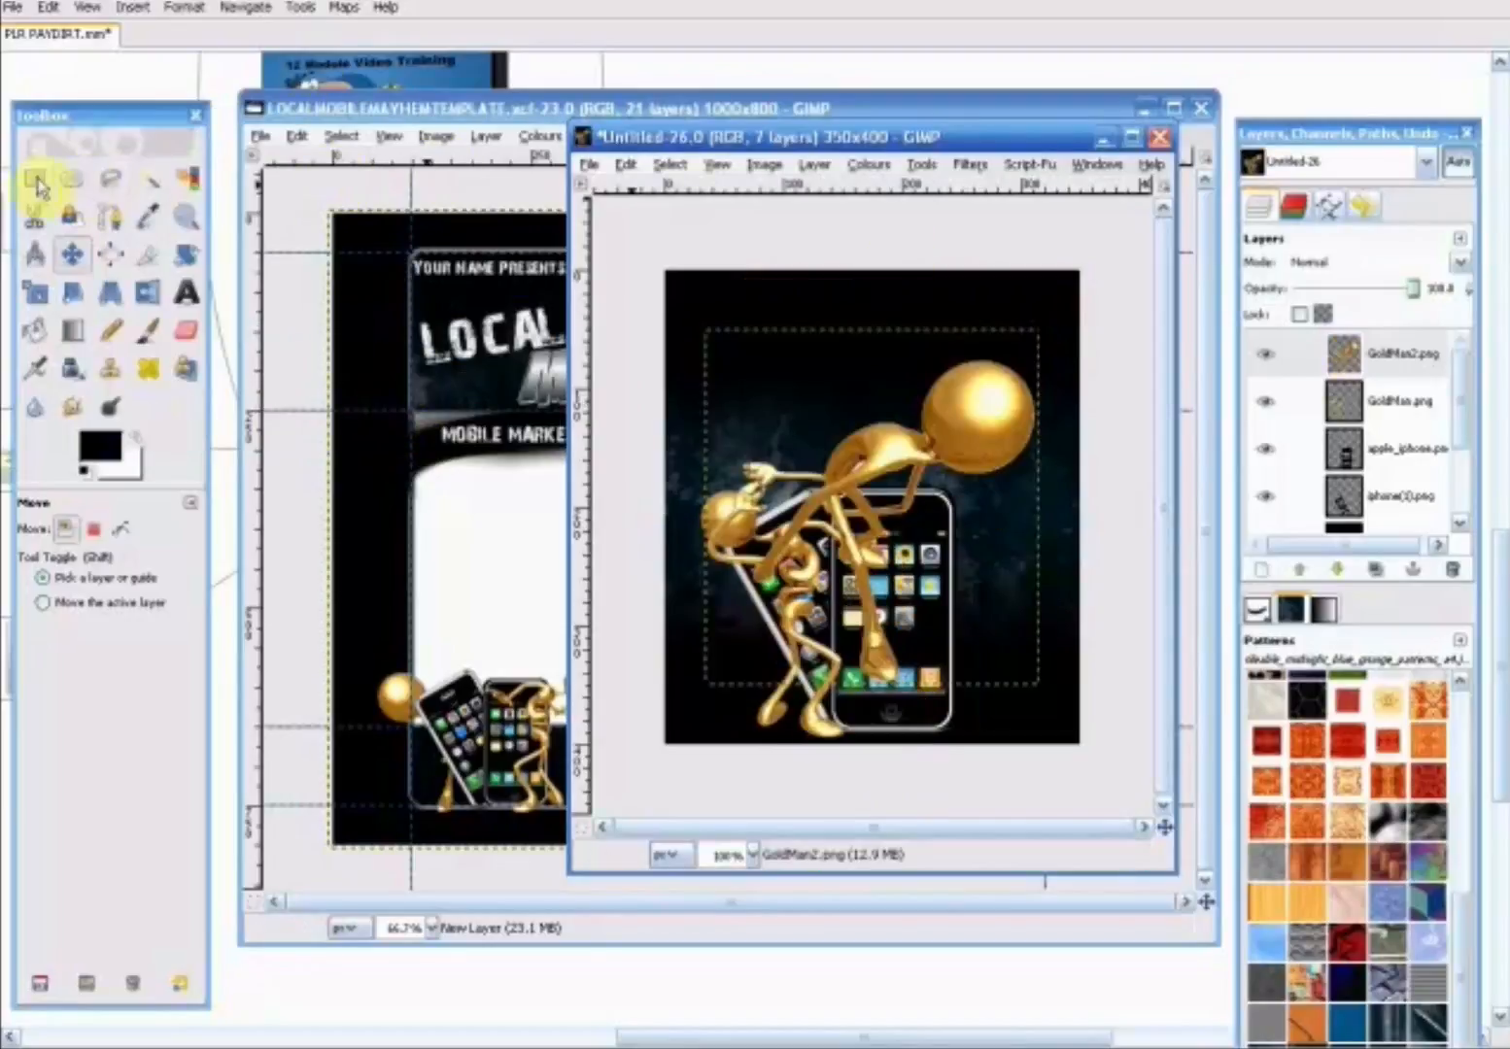
- Shrink the second gold figure proportionally to about the upright phone's height and move it over that phone's right side
{"action": "left_click", "coordinate": [47, 307]}
{"action": "left_click", "coordinate": [879, 447]}
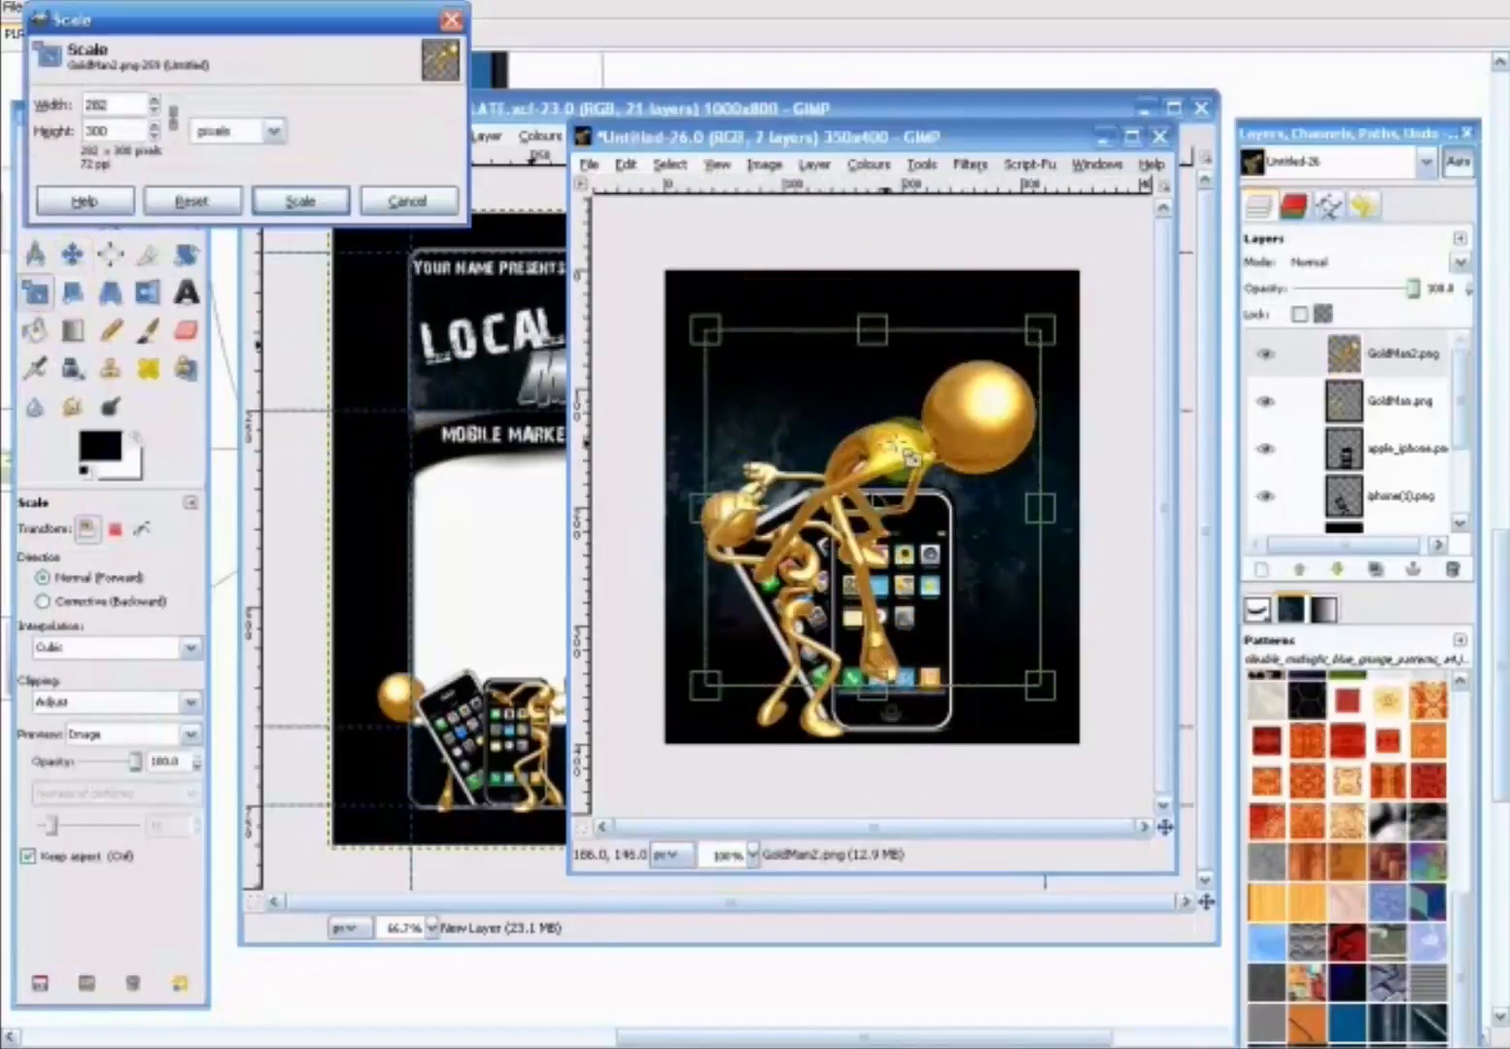
{"action": "left_click_drag", "start_coordinate": [1041, 335], "coordinate": [886, 415]}
{"action": "left_click", "coordinate": [316, 202]}
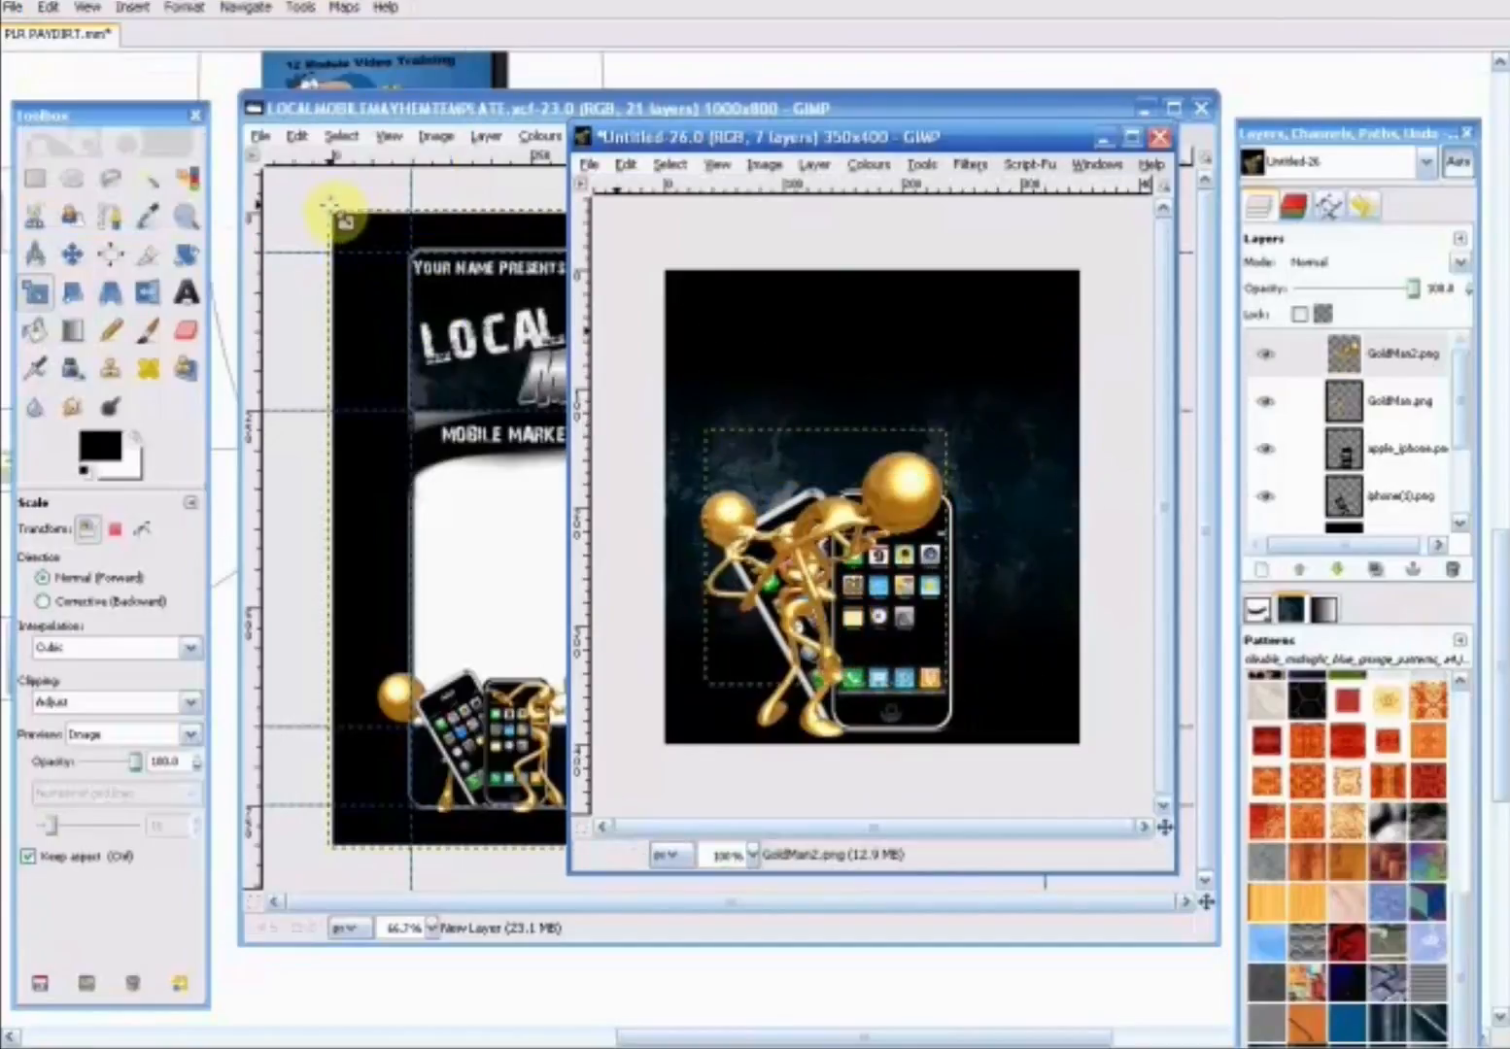
{"action": "left_click", "coordinate": [89, 255]}
{"action": "left_click_drag", "start_coordinate": [898, 519], "coordinate": [979, 566]}
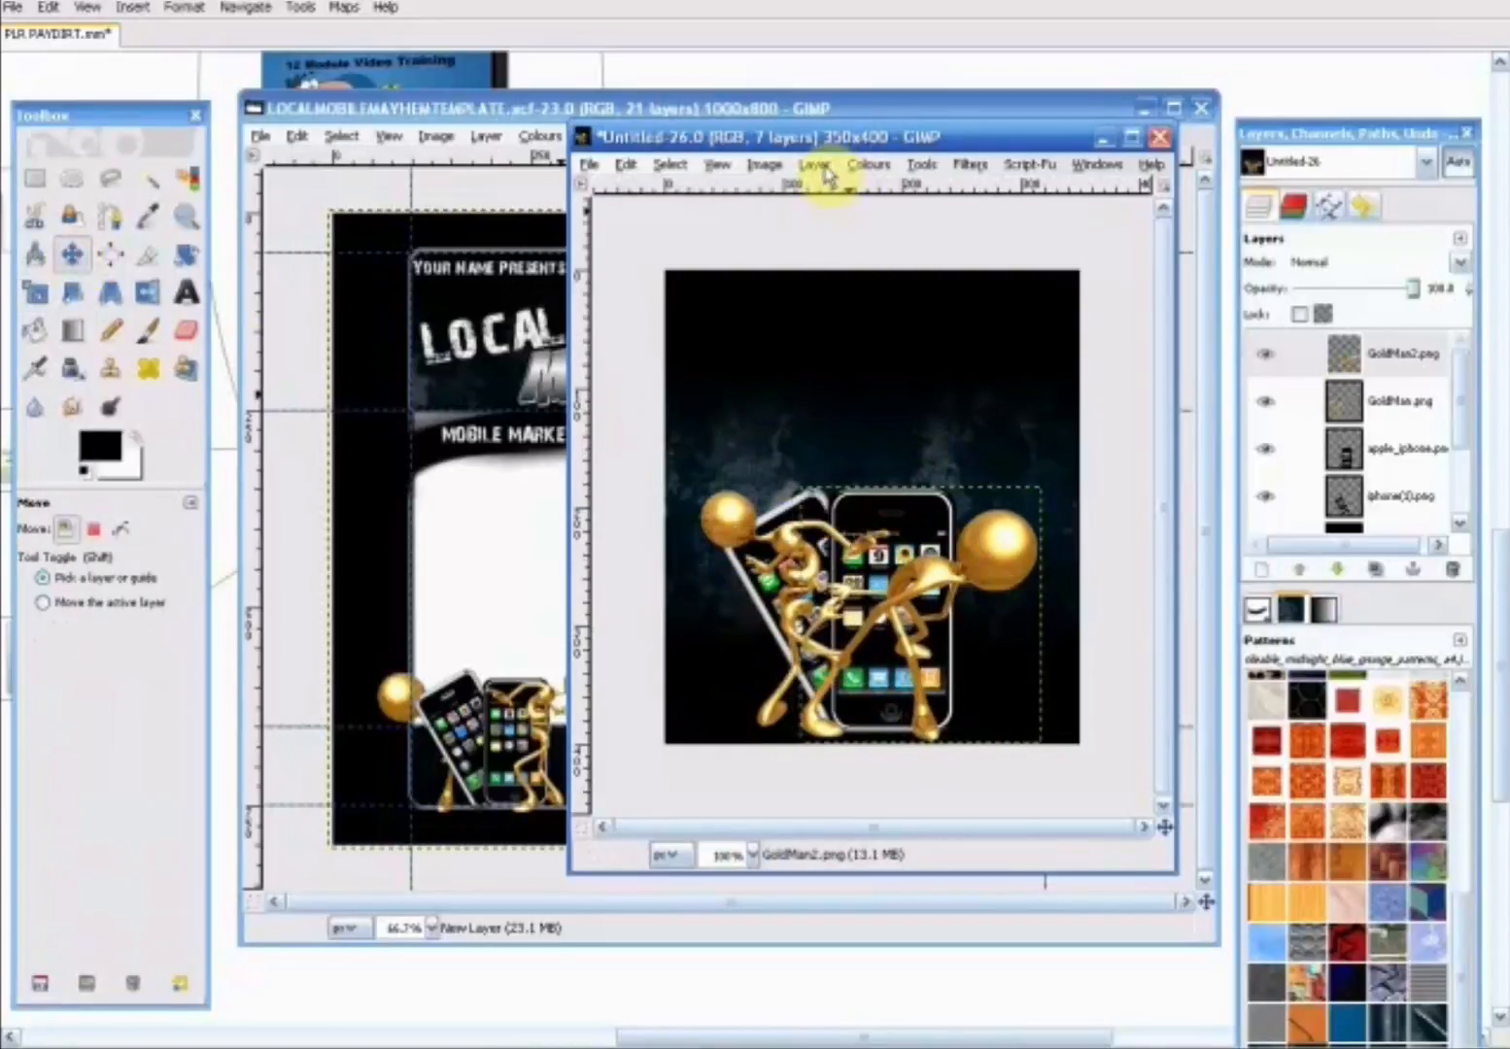
- Lower the GoldMan2.png layer three places in the stack so it sits beneath both phone layers
{"action": "left_click", "coordinate": [821, 170]}
{"action": "mouse_move", "coordinate": [1003, 354]}
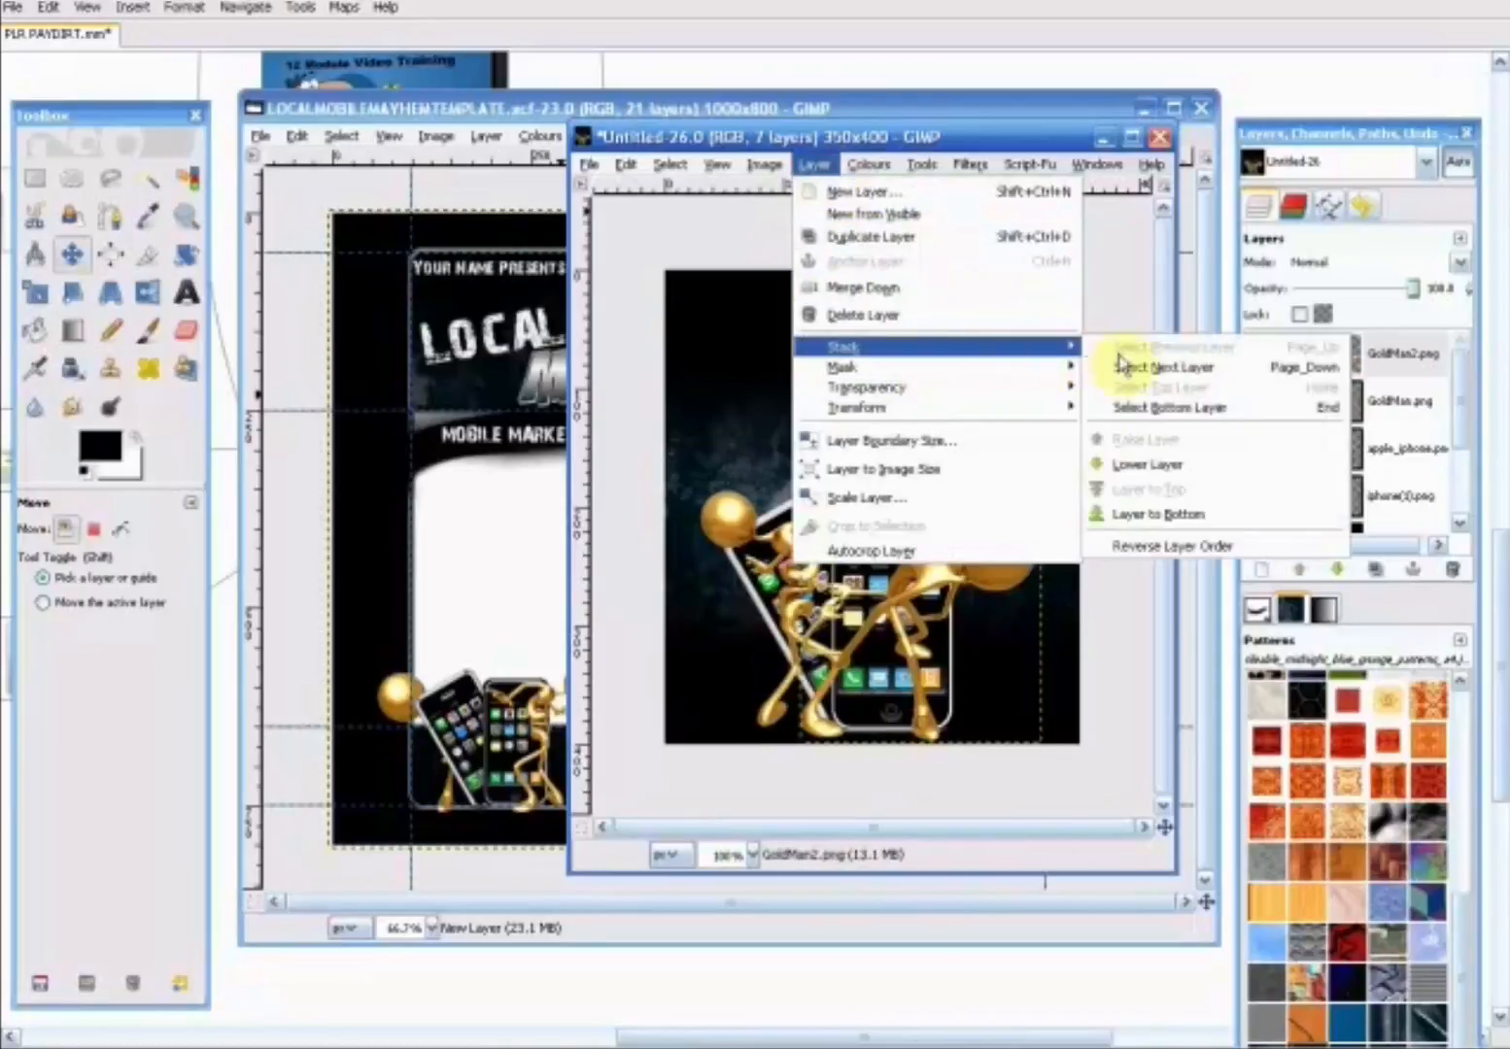
{"action": "left_click", "coordinate": [1141, 467]}
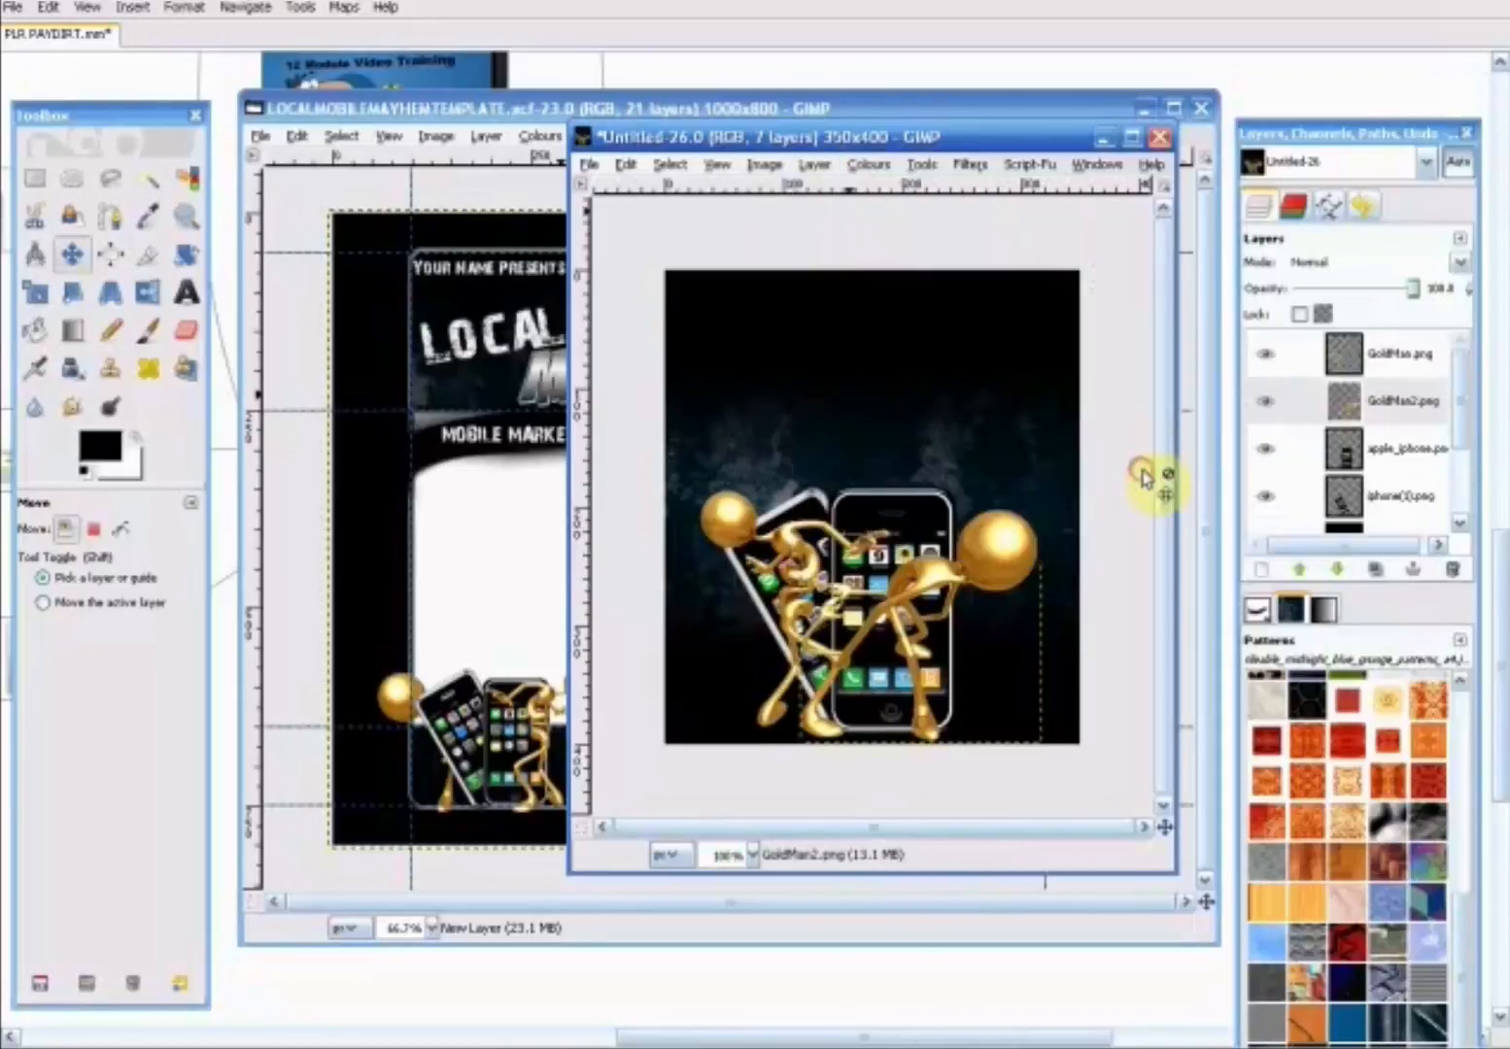
{"action": "left_click", "coordinate": [814, 164]}
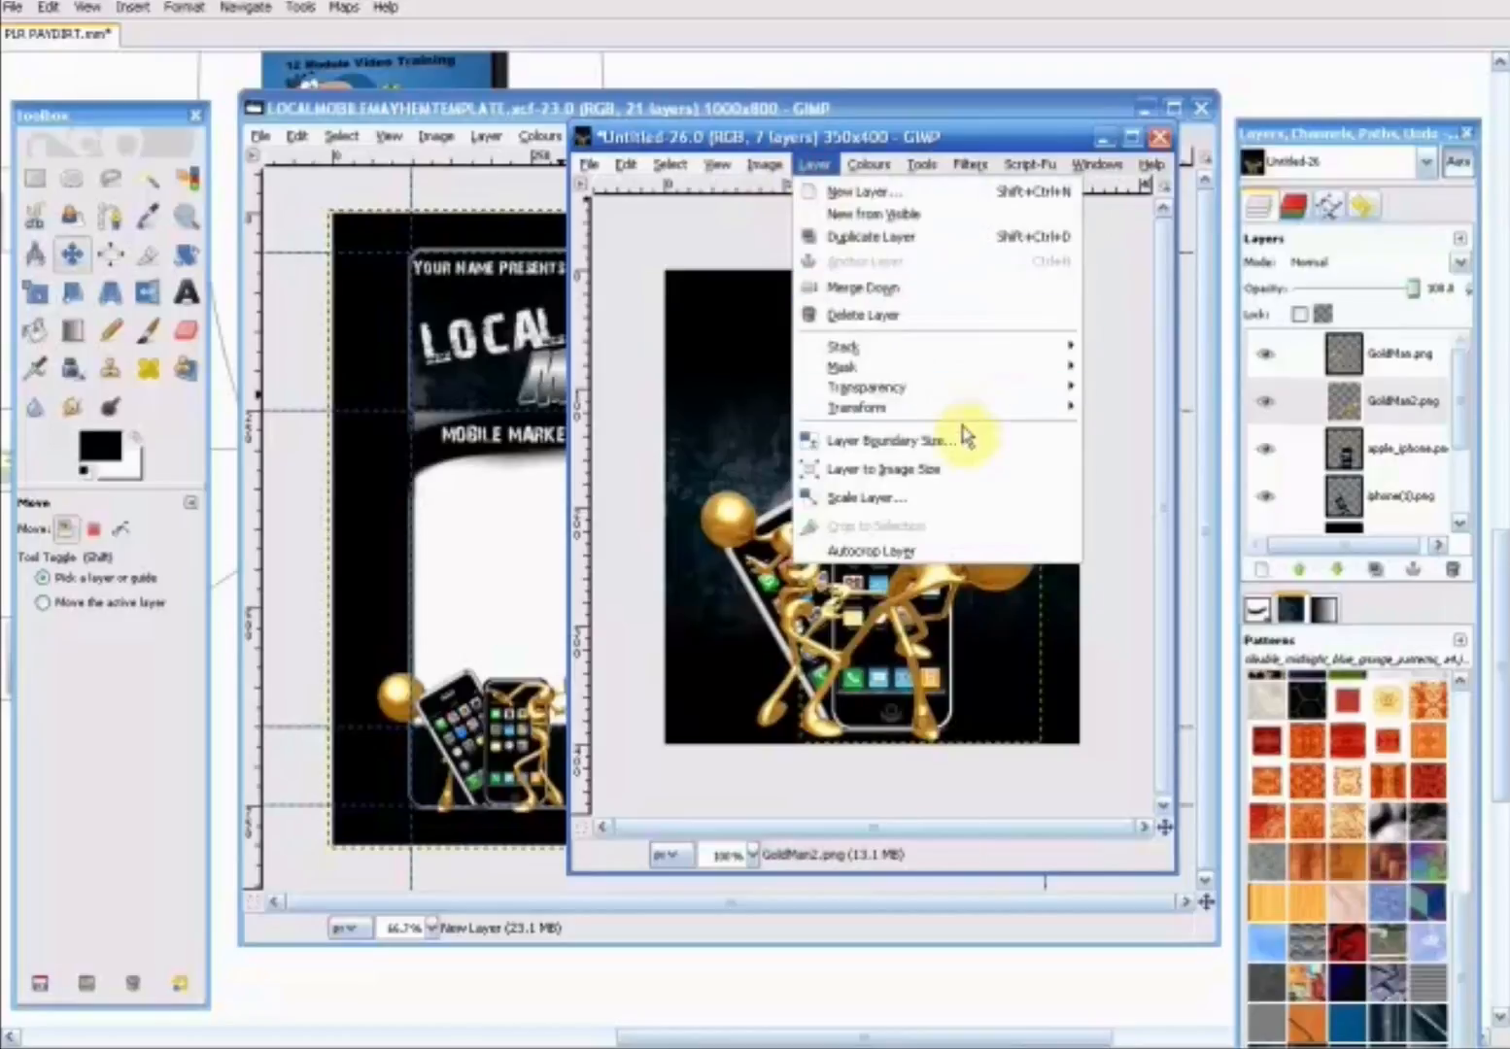
{"action": "mouse_move", "coordinate": [968, 346]}
{"action": "left_click", "coordinate": [1127, 467]}
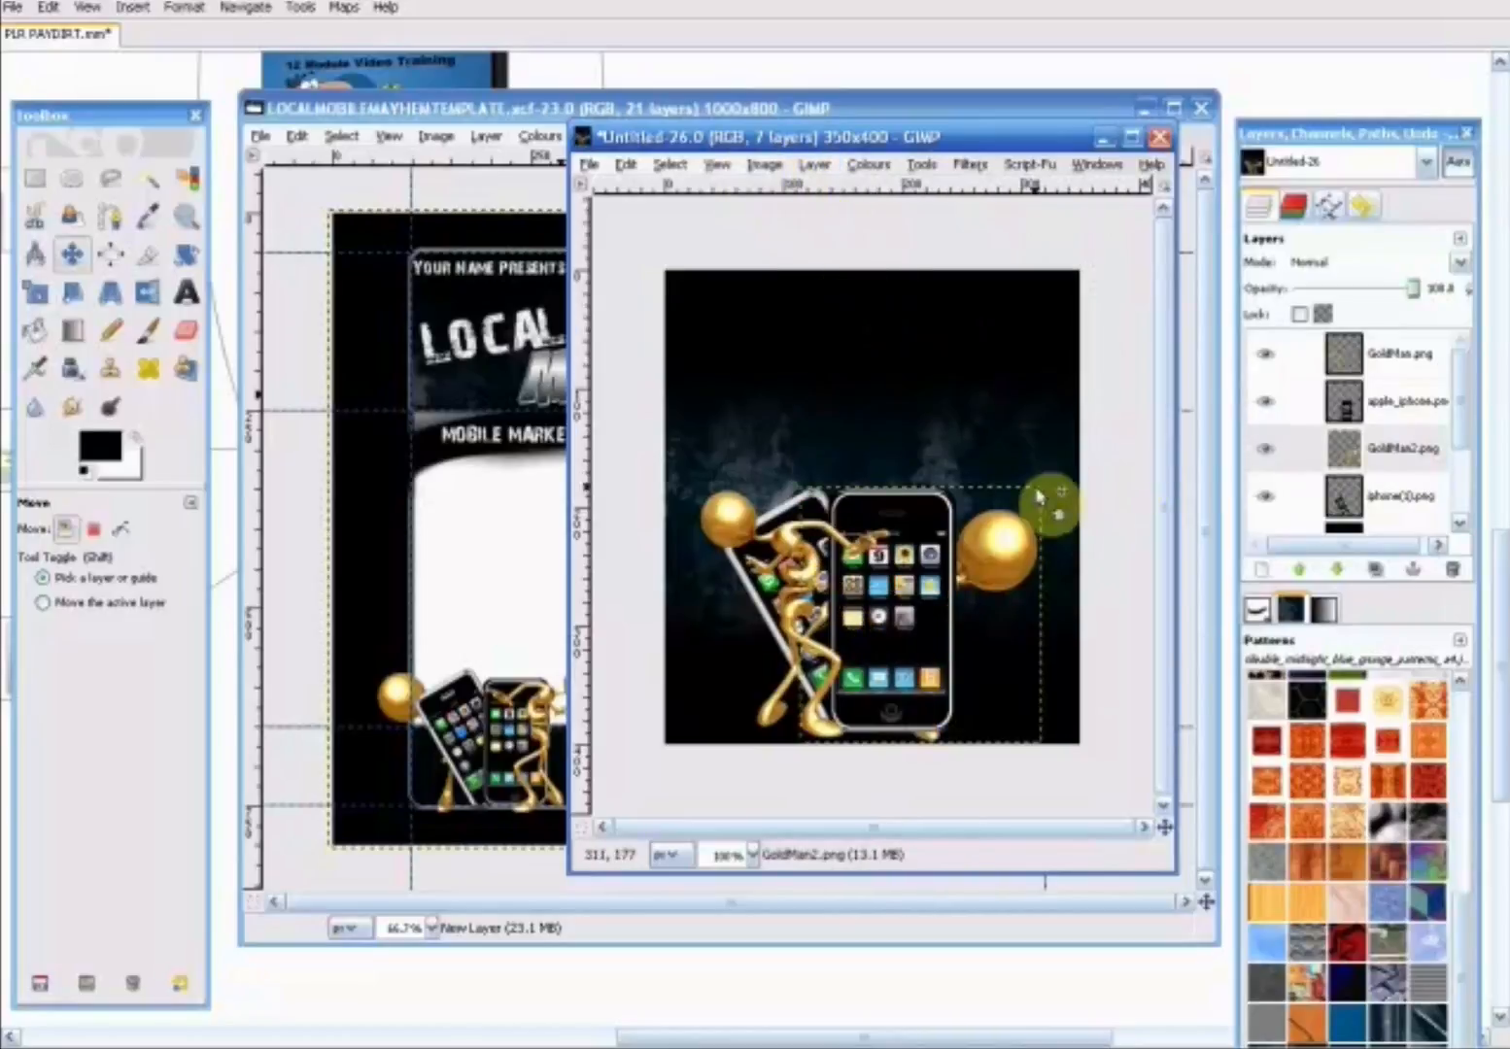
{"action": "left_click", "coordinate": [767, 165]}
{"action": "mouse_move", "coordinate": [808, 167]}
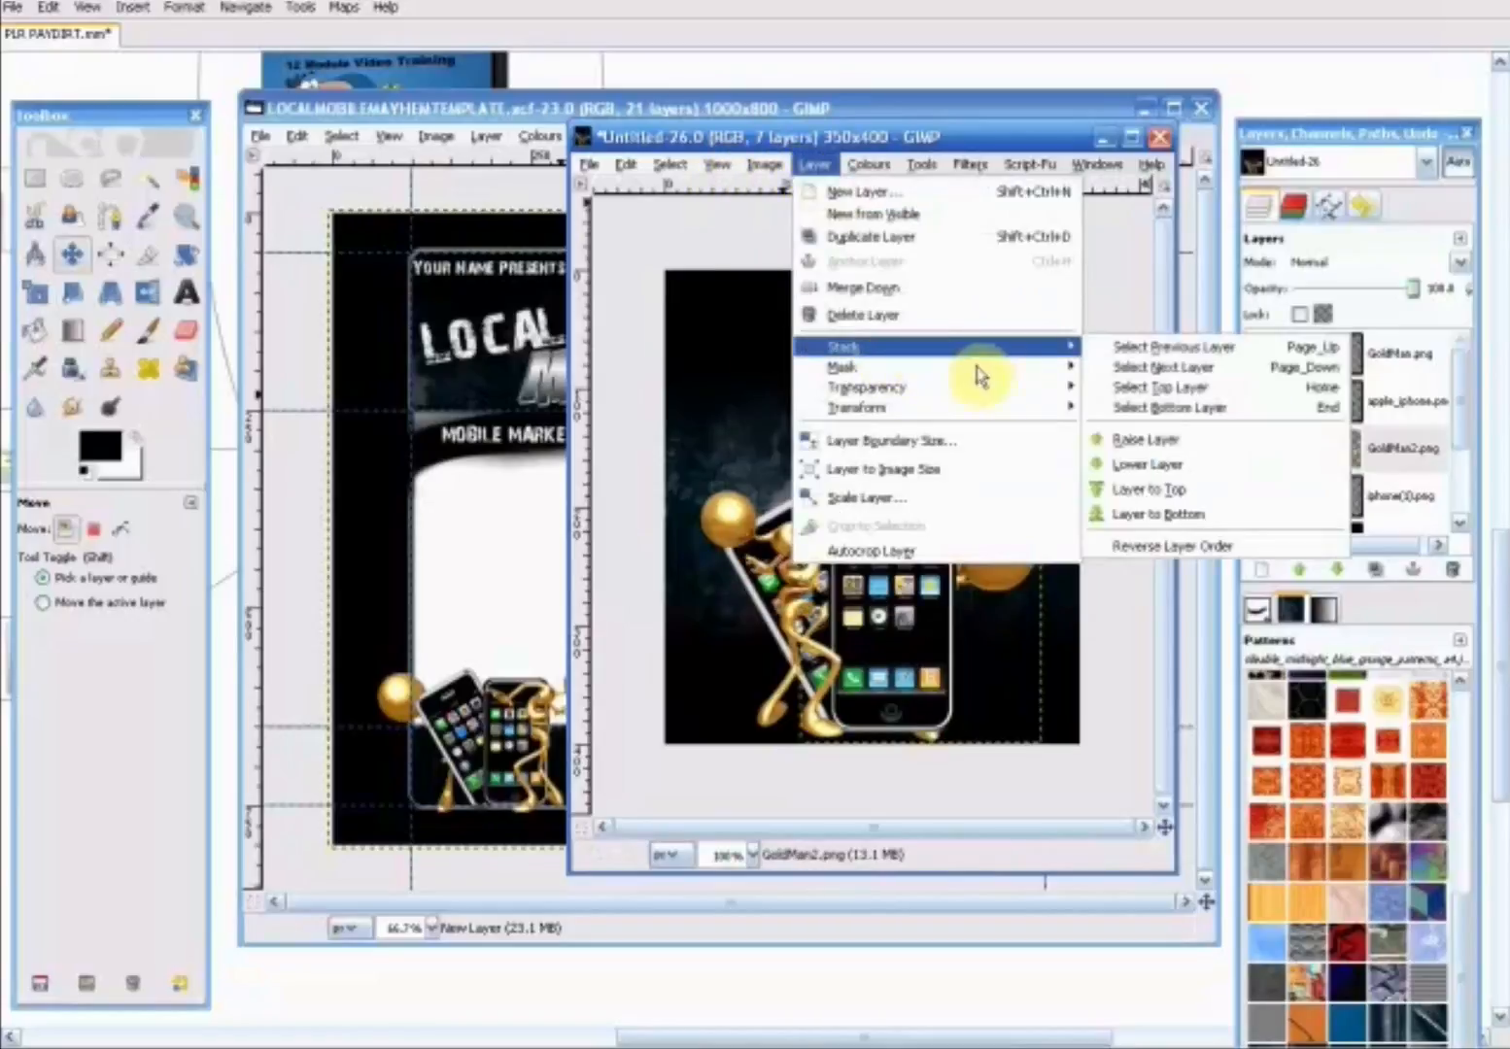
{"action": "mouse_move", "coordinate": [1051, 356]}
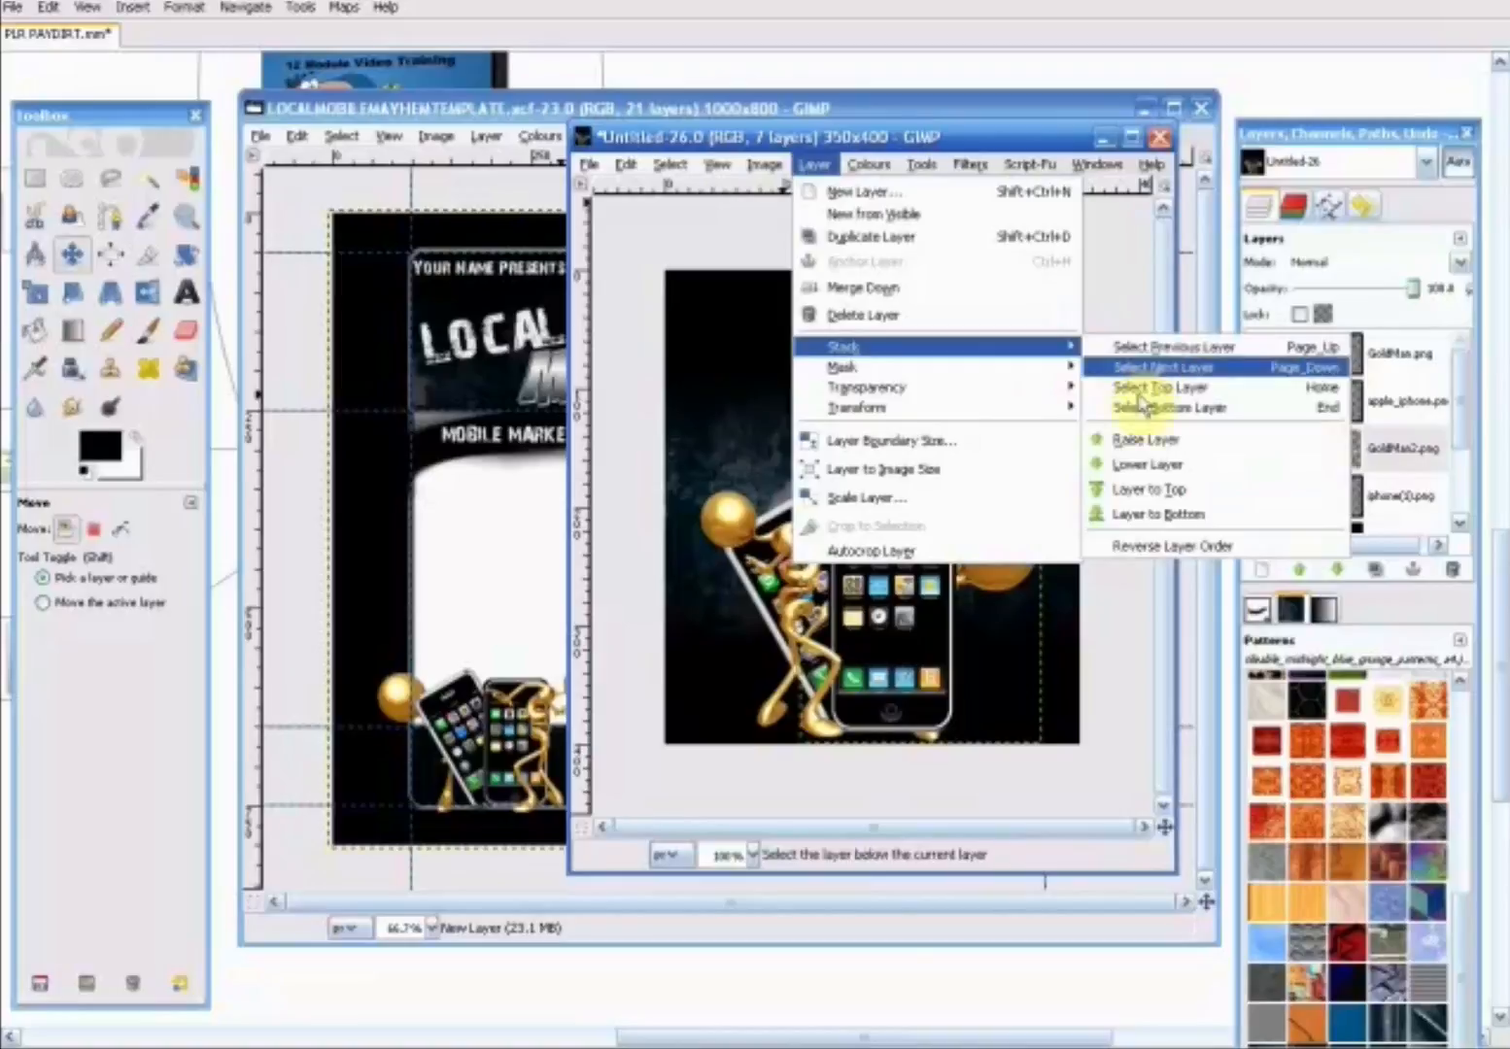
{"action": "left_click", "coordinate": [1129, 468]}
- Shift the second gold figure slightly up and right, and nudge the first figure and both phones slightly left
{"action": "mouse_move", "coordinate": [992, 557]}
{"action": "left_mouse_down"}
{"action": "mouse_move", "coordinate": [994, 537]}
{"action": "mouse_move", "coordinate": [1026, 523]}
{"action": "mouse_move", "coordinate": [1013, 540]}
{"action": "left_mouse_up"}
{"action": "left_click_drag", "start_coordinate": [786, 546], "coordinate": [775, 545]}
{"action": "left_click_drag", "start_coordinate": [892, 559], "coordinate": [872, 564]}
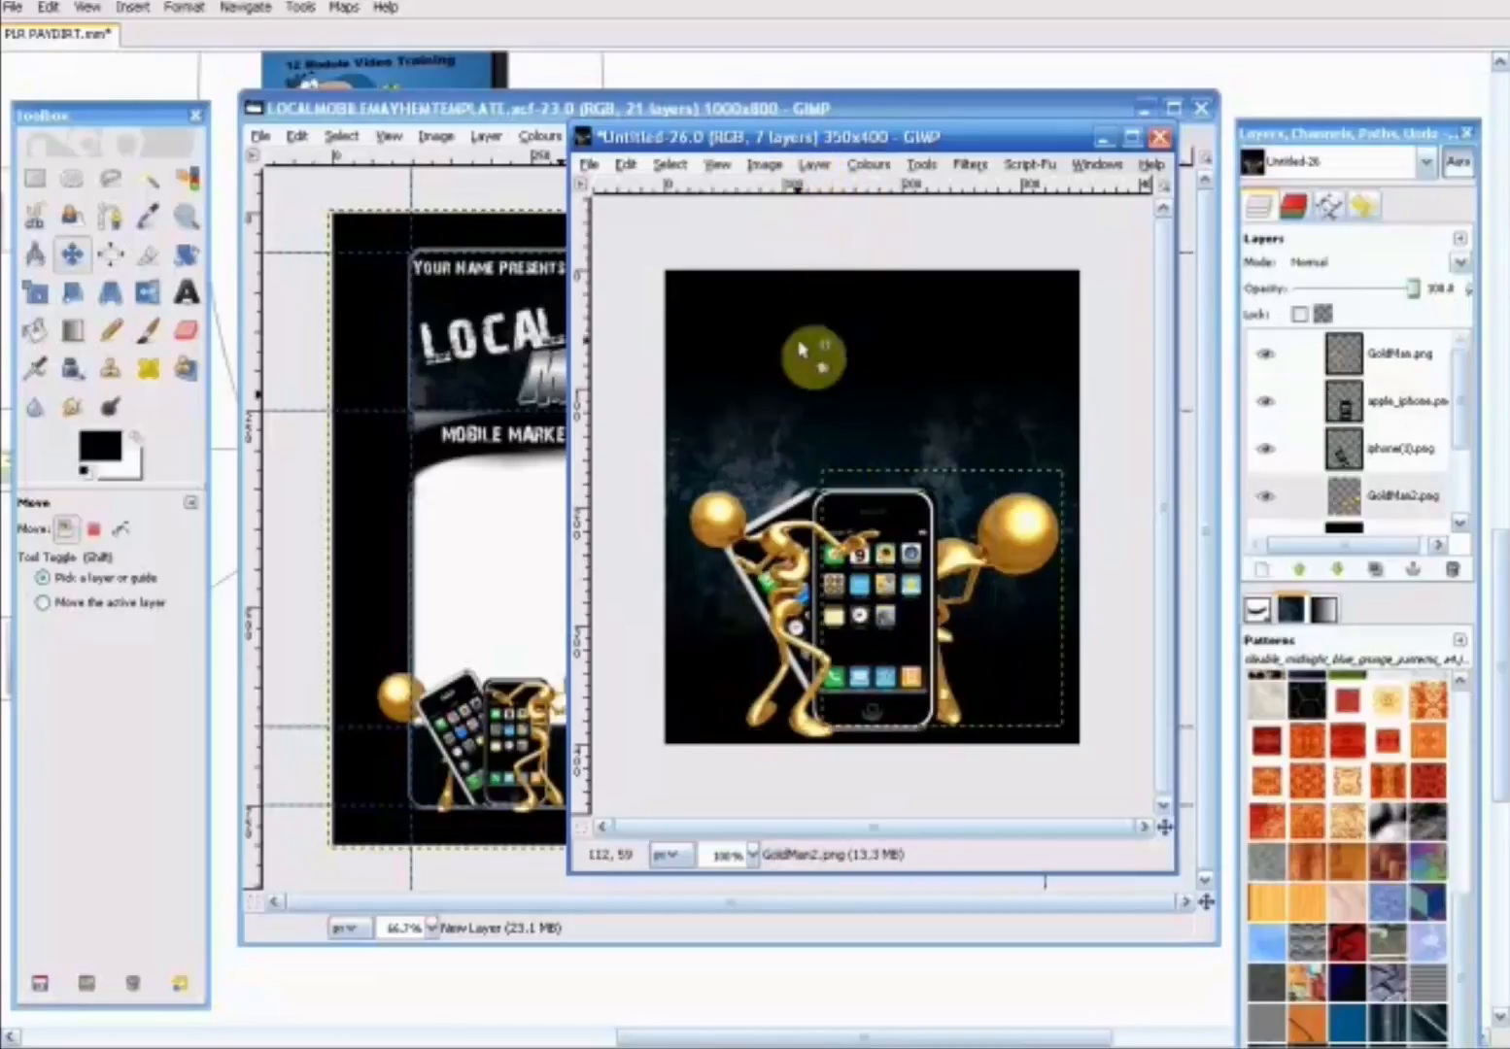
{"action": "left_click_drag", "start_coordinate": [785, 517], "coordinate": [774, 515]}
- Import Pile-of-Cash.png as a layer into the cover image and move it down to the canvas's lower edge
{"action": "left_click_drag", "start_coordinate": [869, 117], "coordinate": [626, 12]}
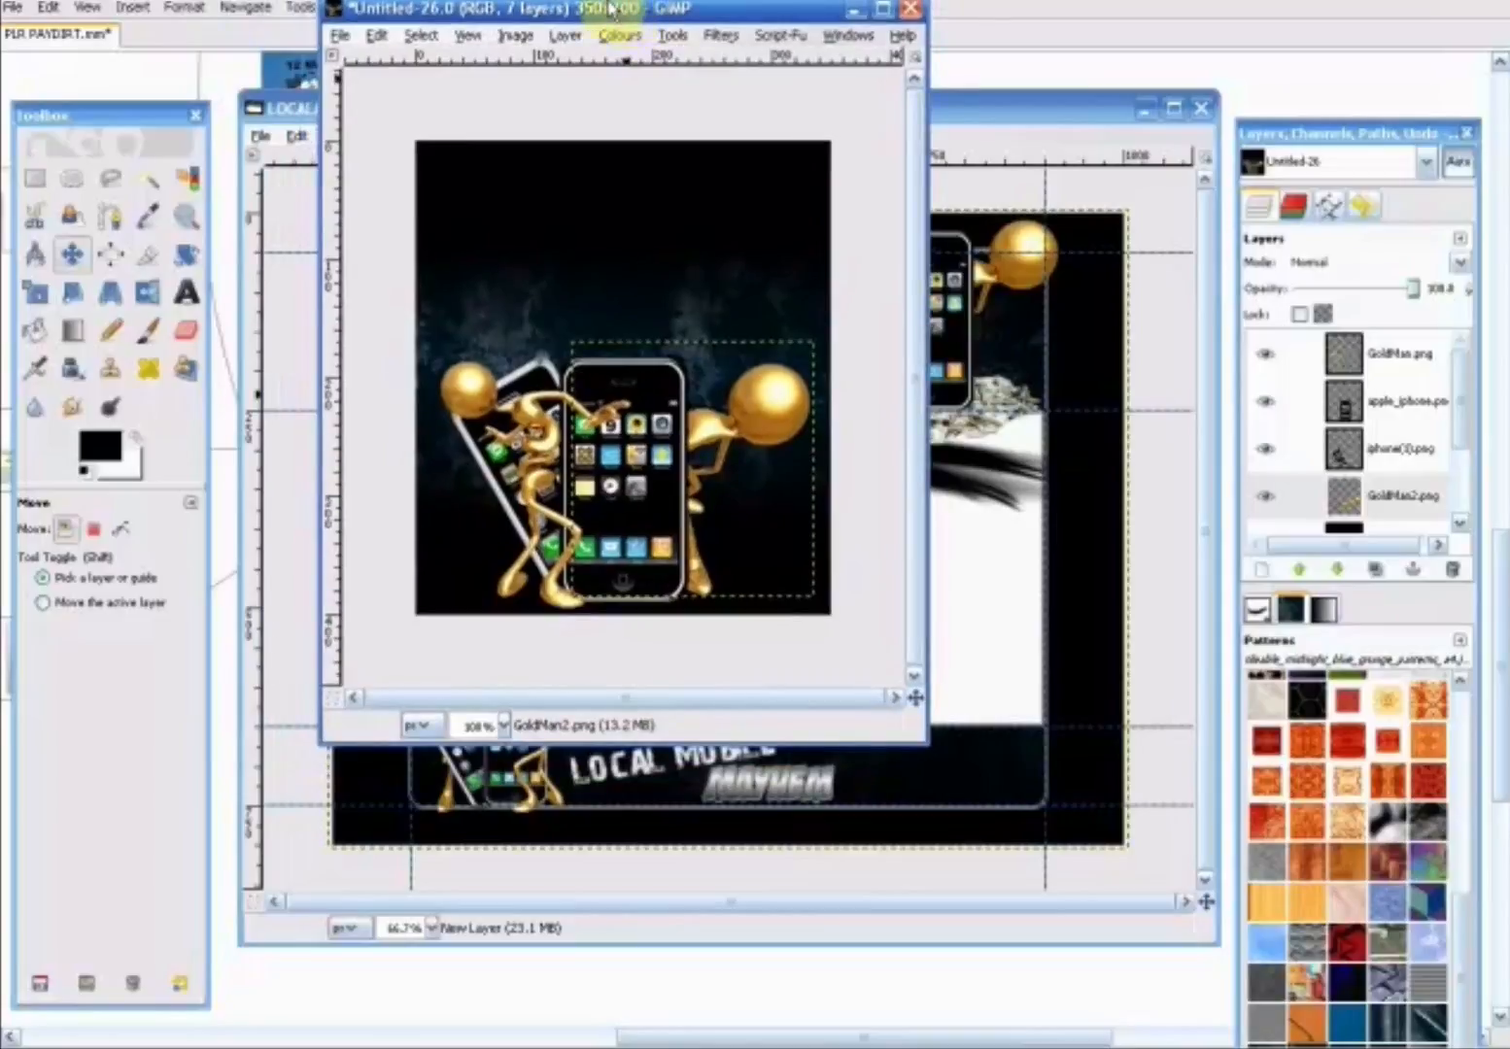
{"action": "left_click_drag", "start_coordinate": [449, 20], "coordinate": [600, 121]}
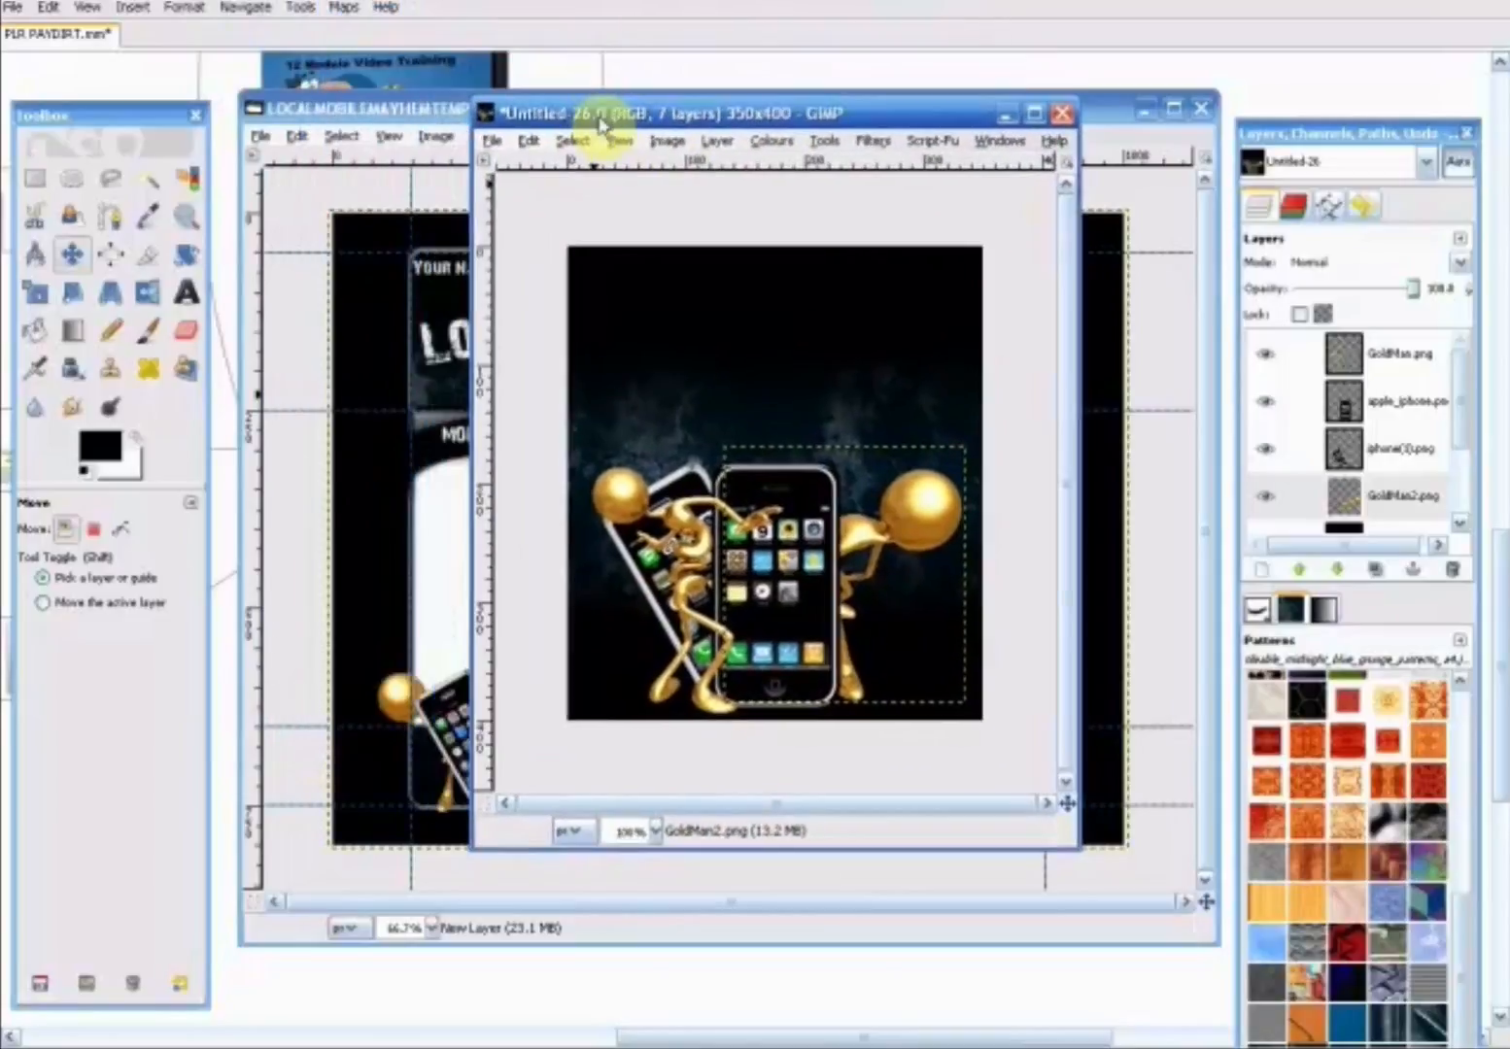
{"action": "left_click", "coordinate": [492, 142]}
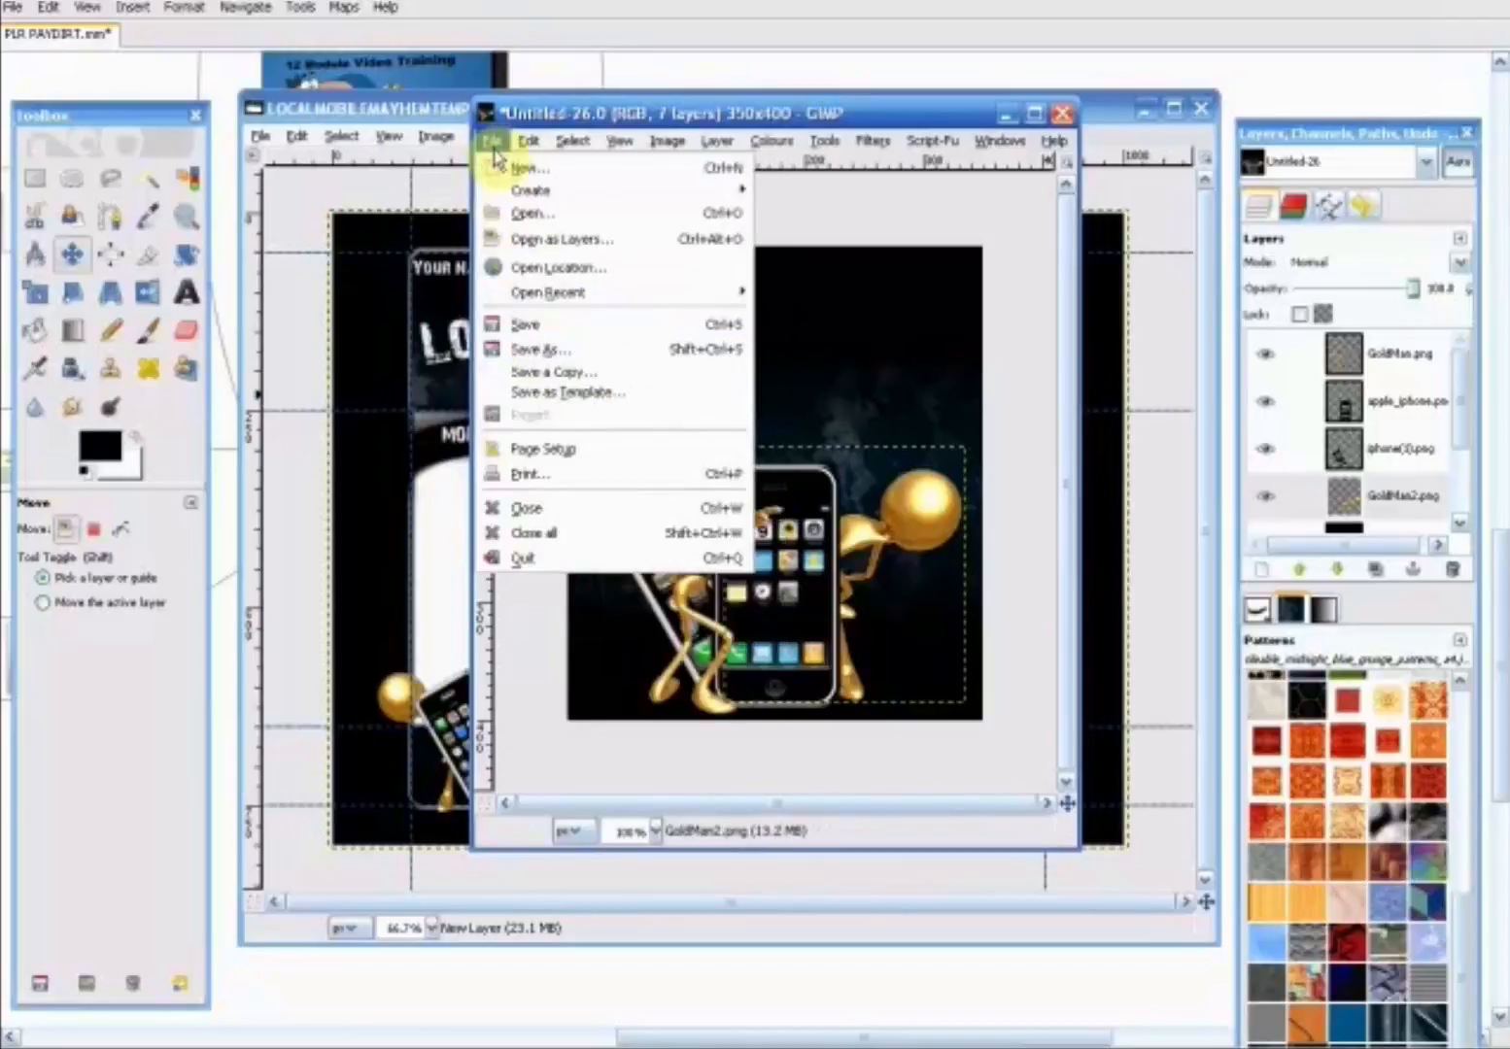
{"action": "left_click", "coordinate": [529, 238]}
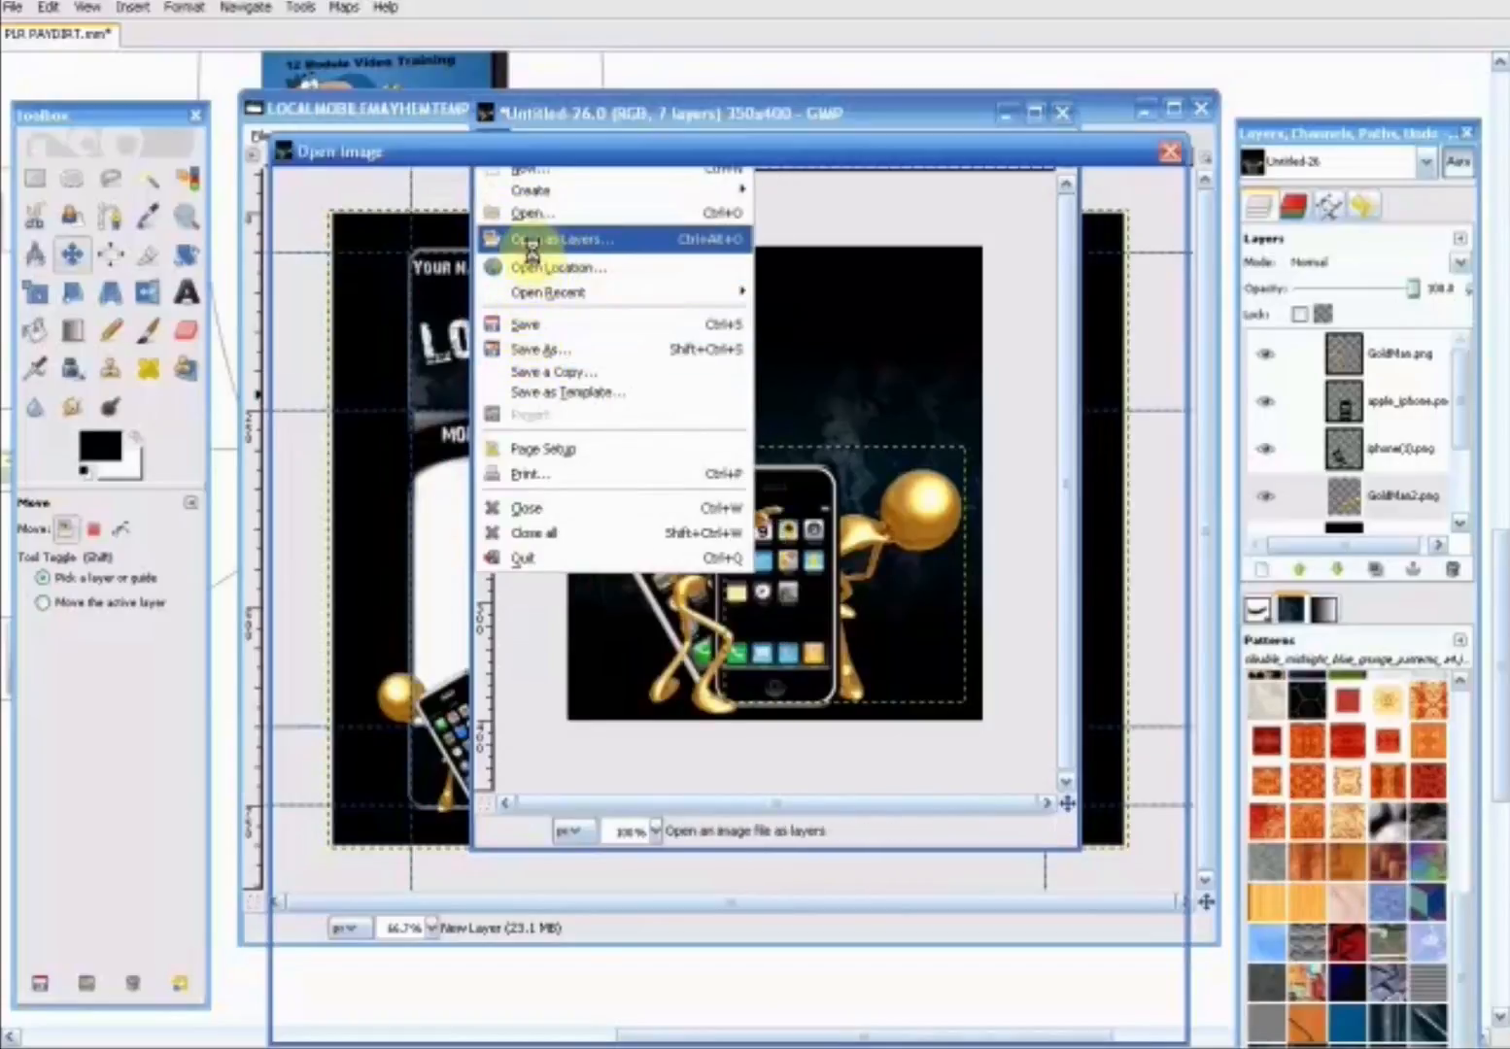
{"action": "left_click_drag", "start_coordinate": [960, 489], "coordinate": [959, 714]}
{"action": "left_click", "coordinate": [486, 565]}
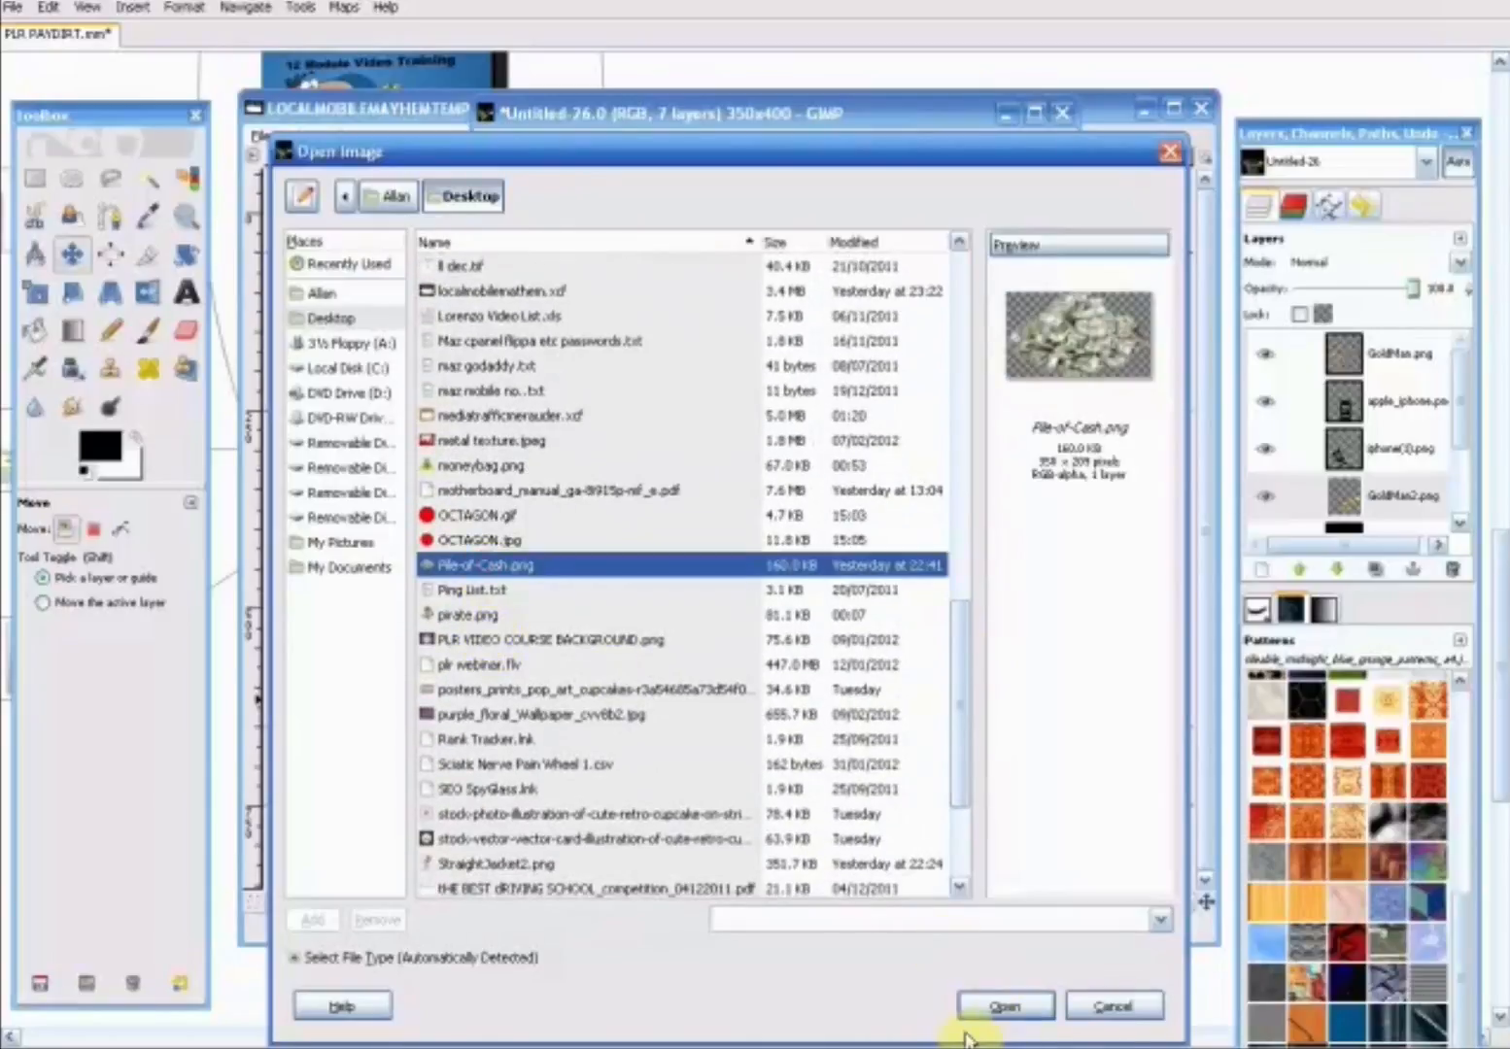
{"action": "left_click", "coordinate": [988, 1010]}
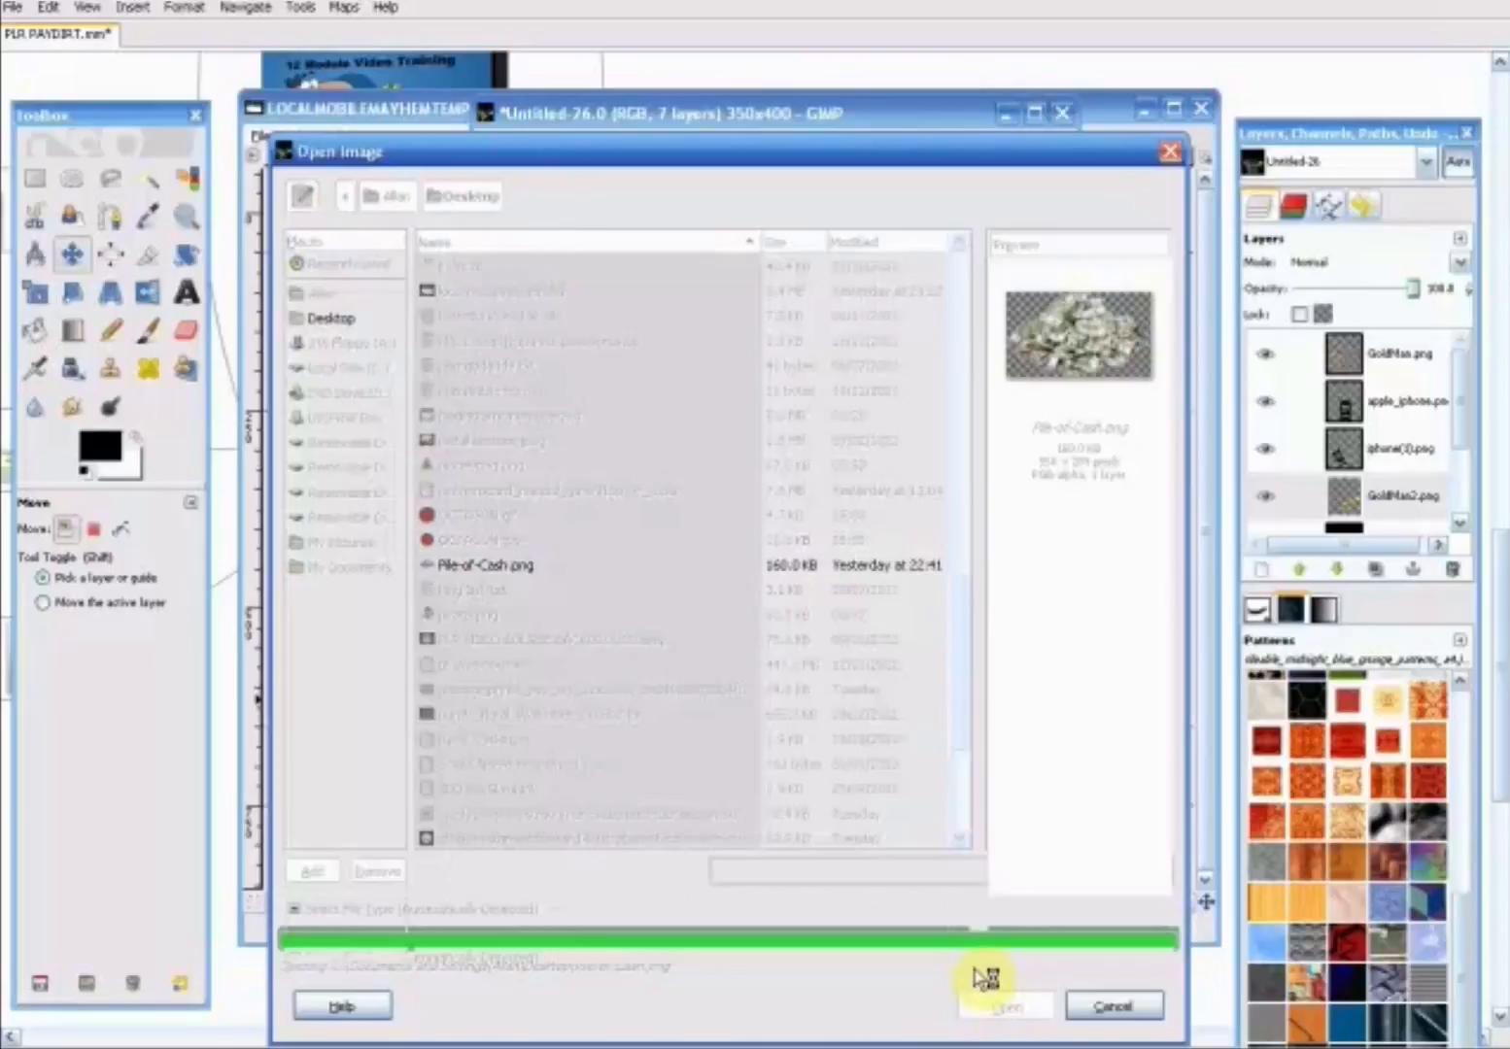
{"action": "left_click_drag", "start_coordinate": [792, 404], "coordinate": [792, 544]}
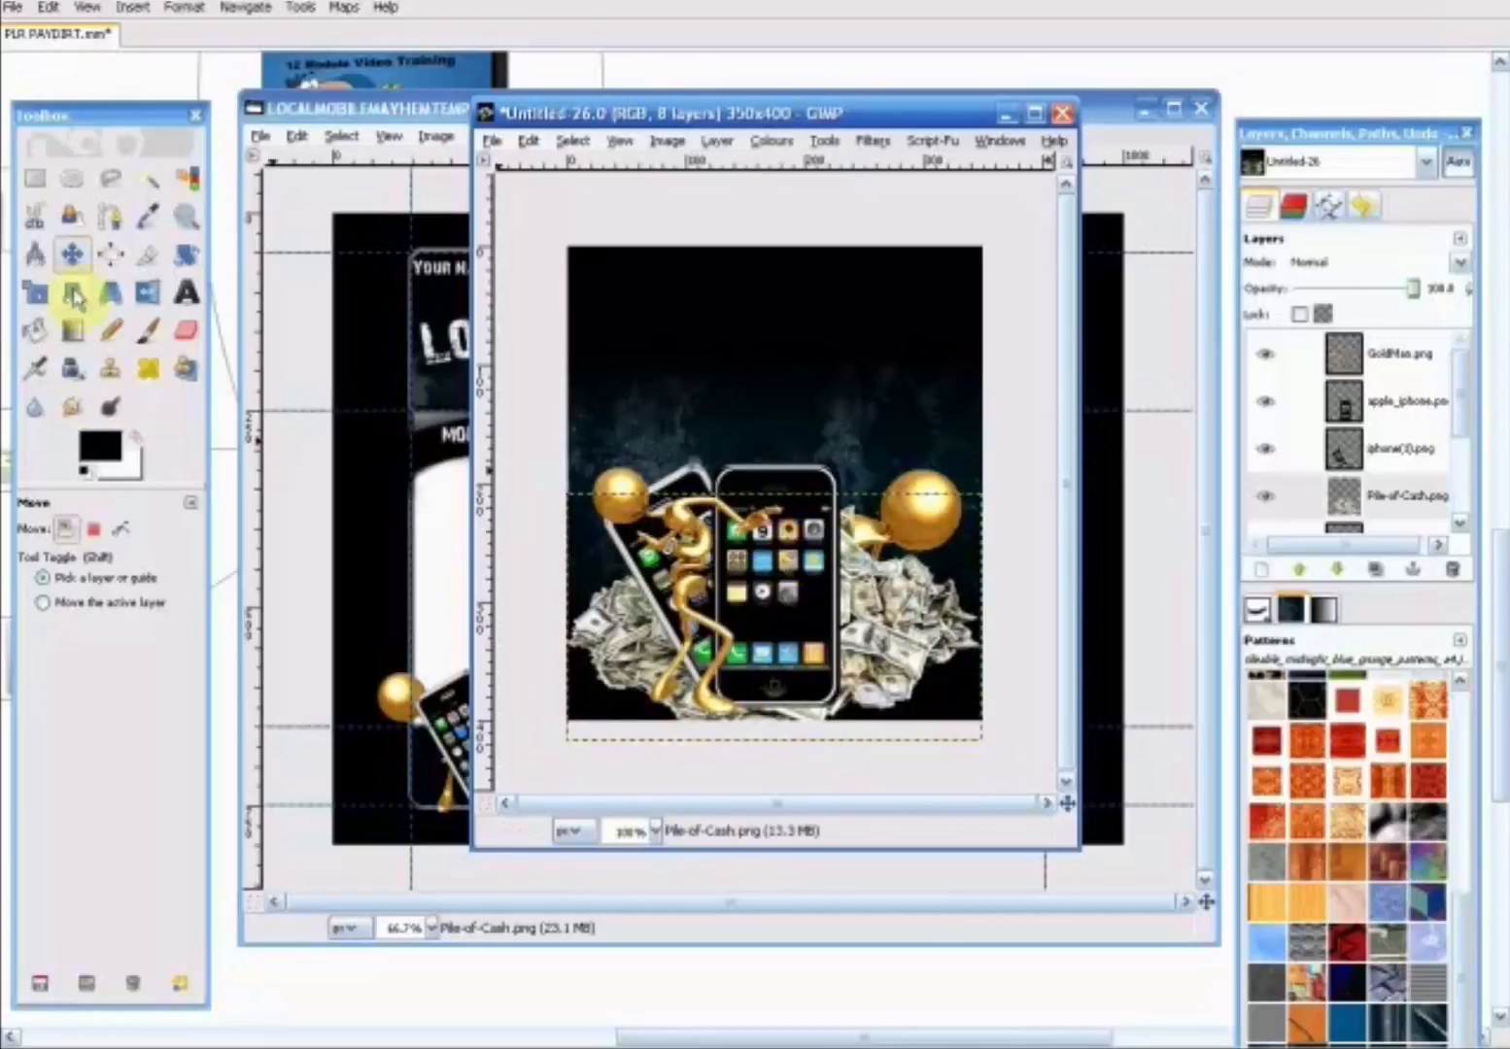
- Scale the Pile-of-Cash.png layer to 260 x 92 pixels, without keeping its aspect ratio for the final size
{"action": "left_click", "coordinate": [35, 291]}
{"action": "left_click", "coordinate": [932, 646]}
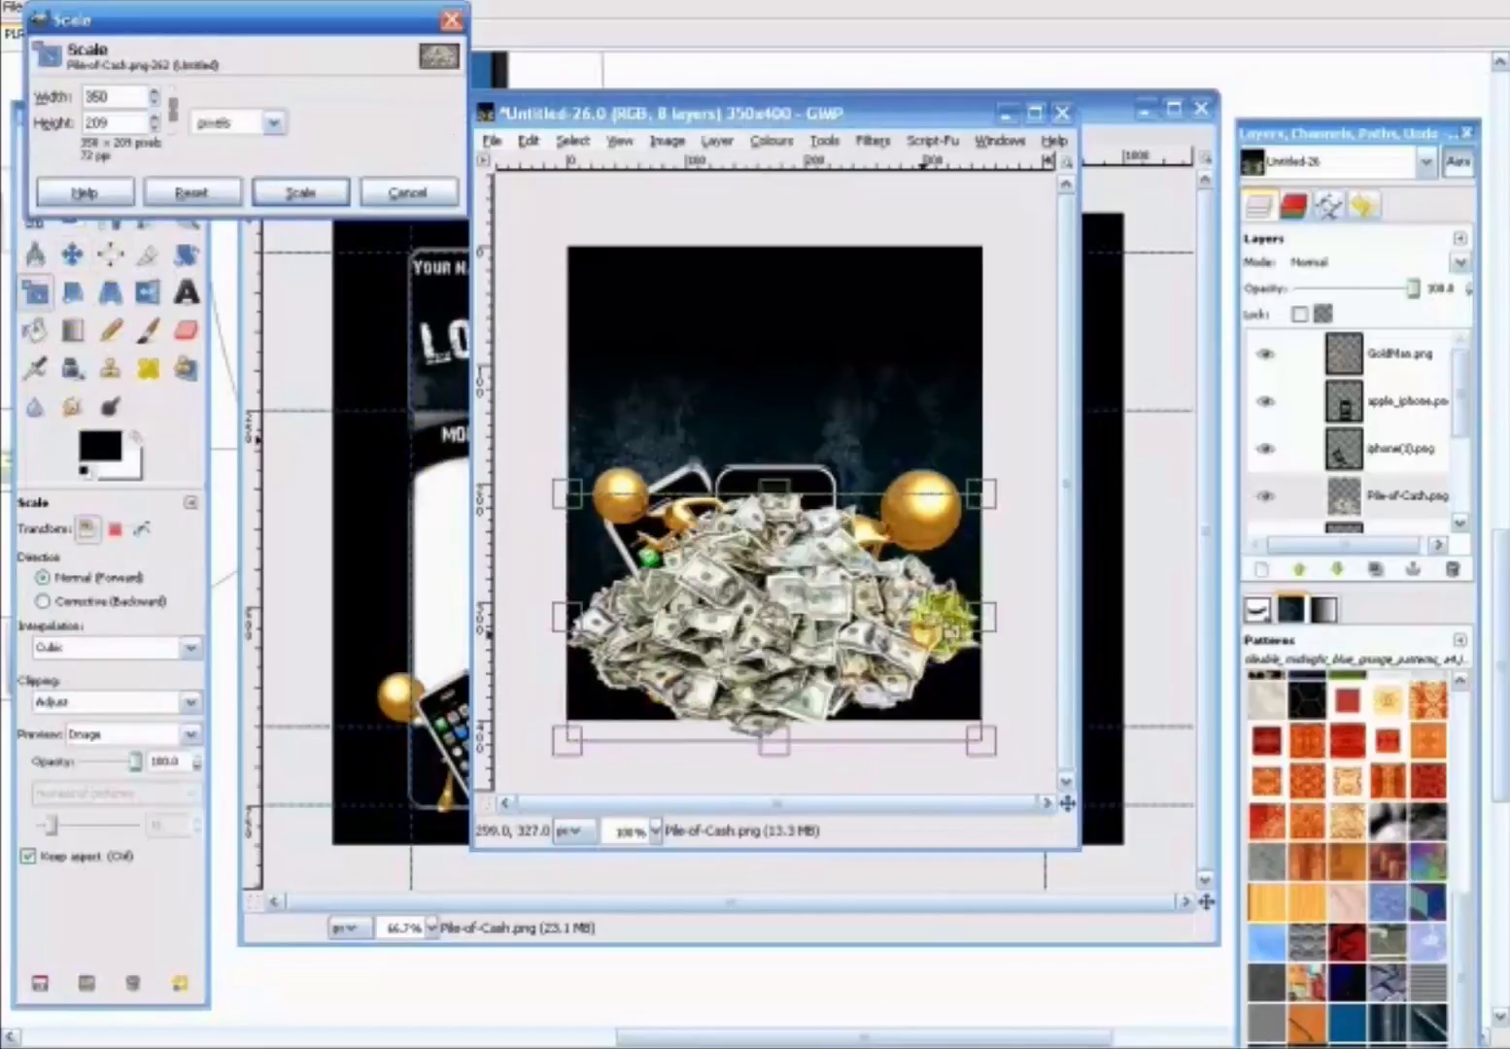
{"action": "left_click_drag", "start_coordinate": [1003, 519], "coordinate": [865, 631]}
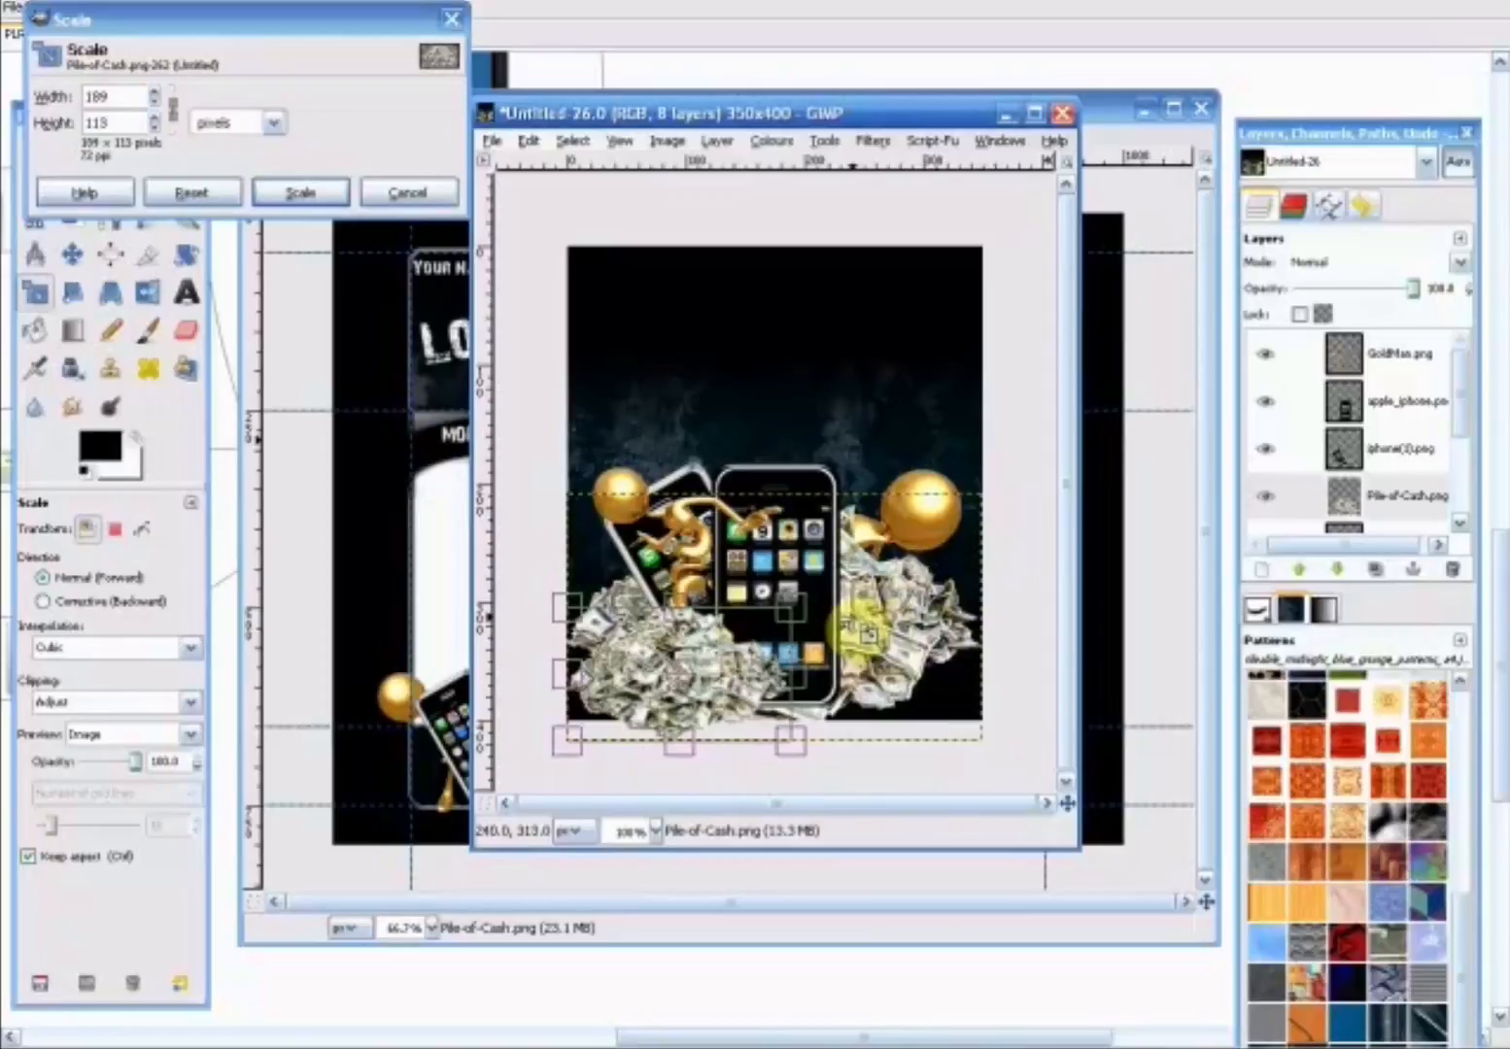
{"action": "left_click", "coordinate": [180, 108]}
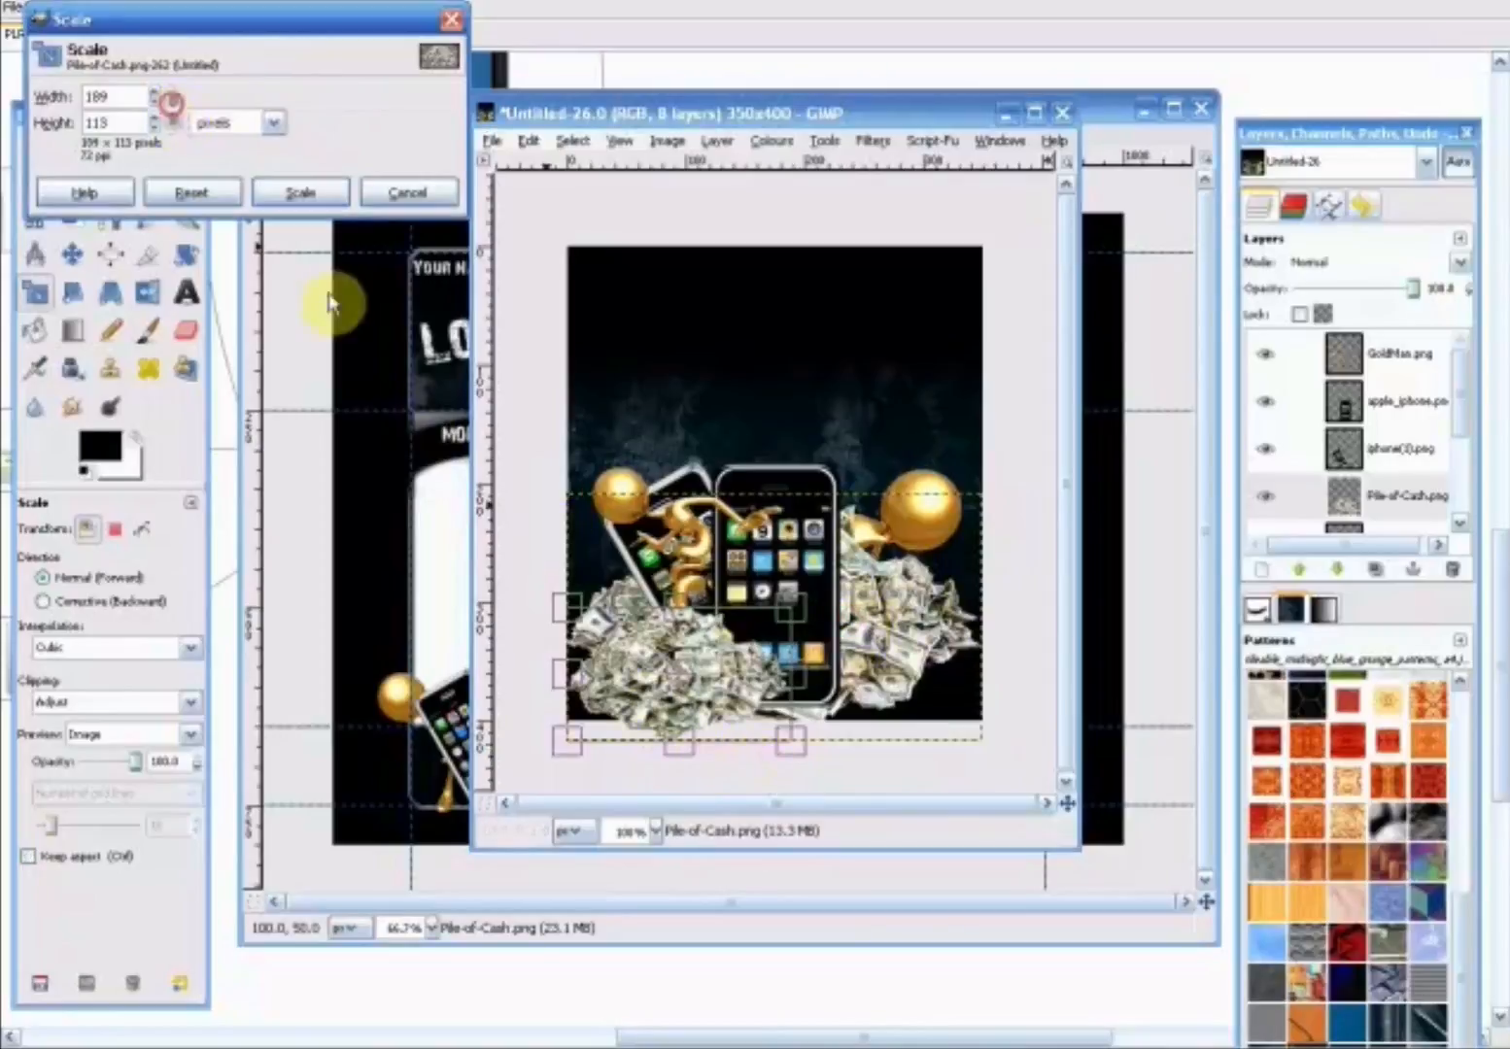
{"action": "left_click_drag", "start_coordinate": [684, 741], "coordinate": [698, 724]}
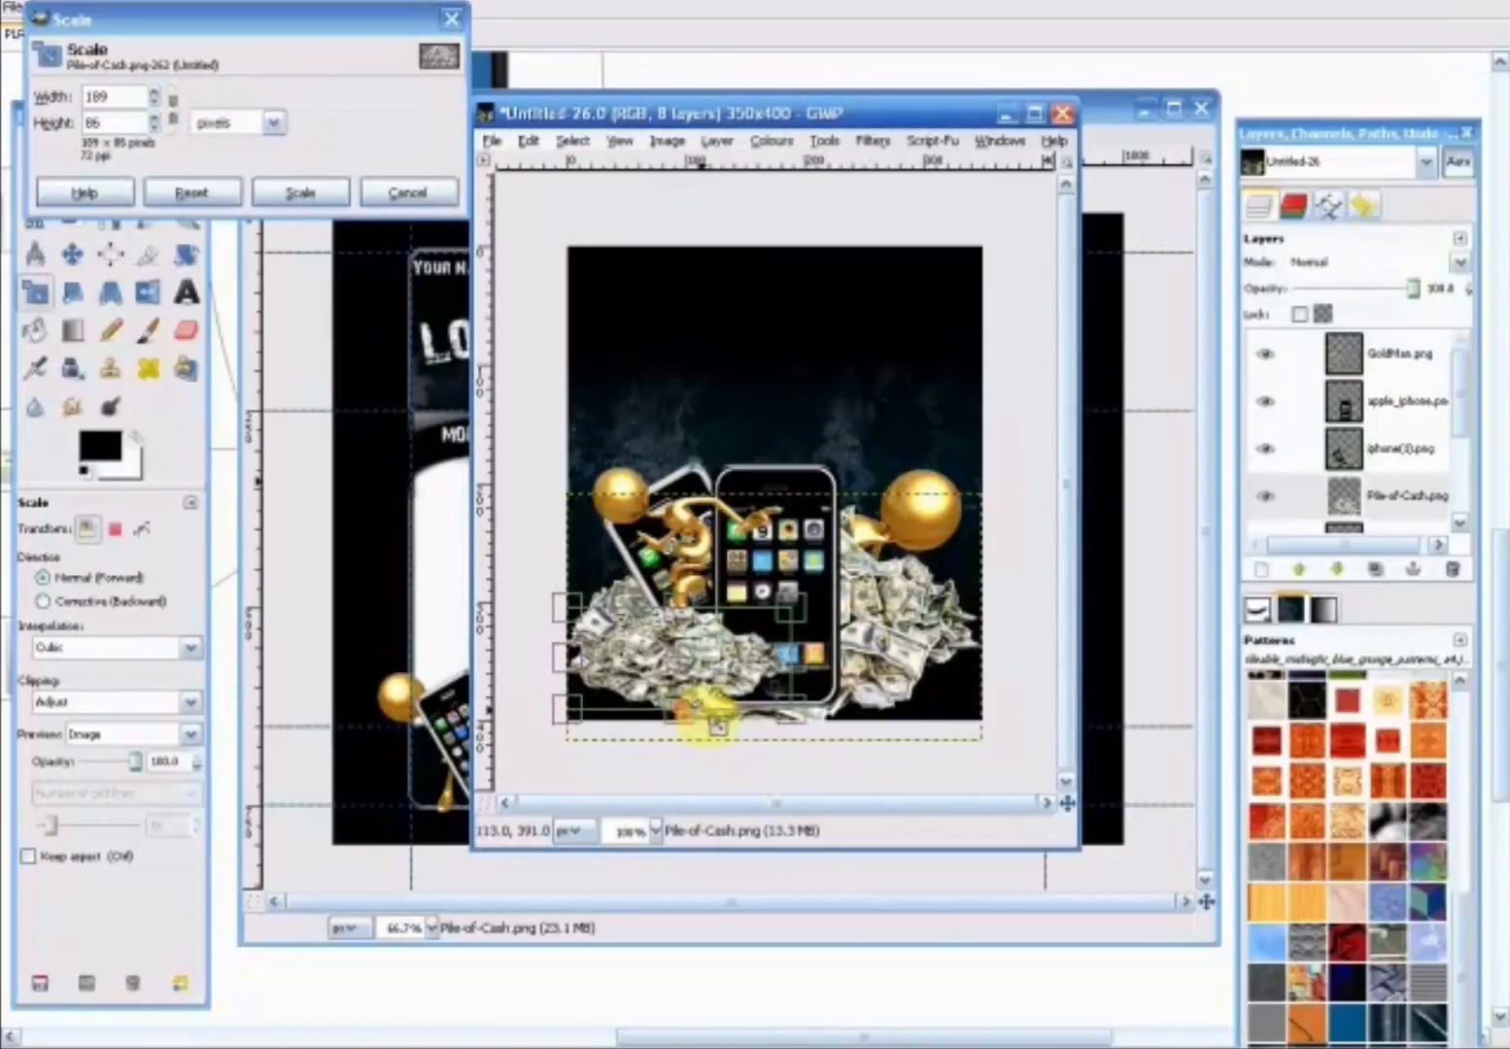
{"action": "left_click_drag", "start_coordinate": [802, 718], "coordinate": [888, 729]}
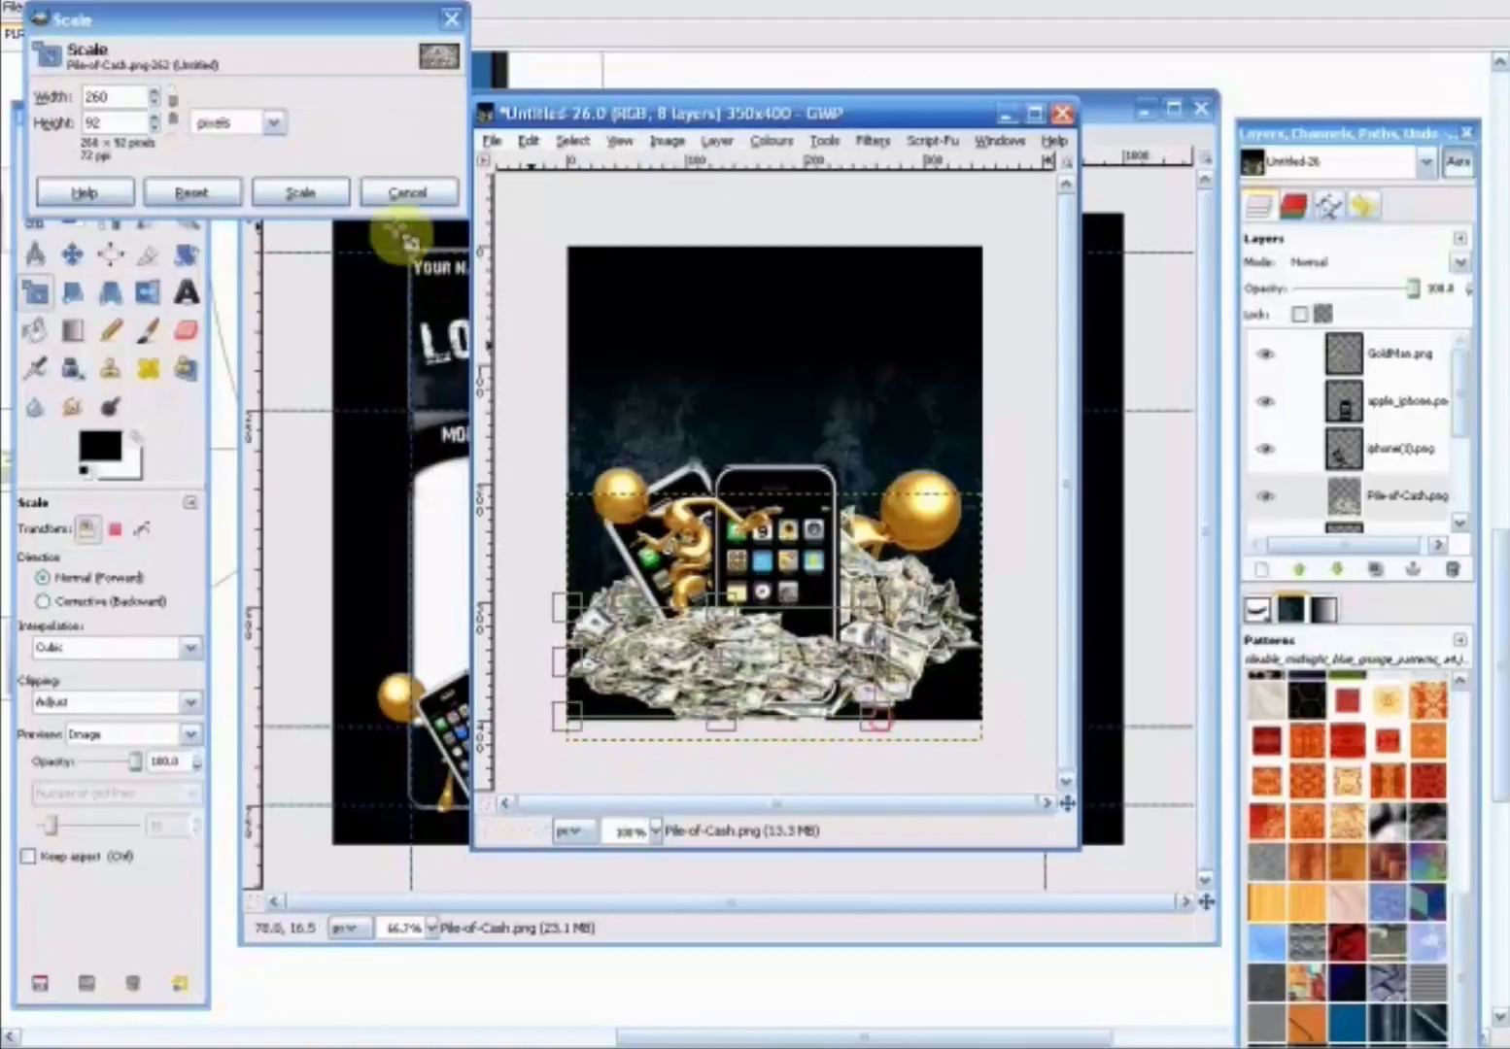
{"action": "left_click", "coordinate": [338, 194]}
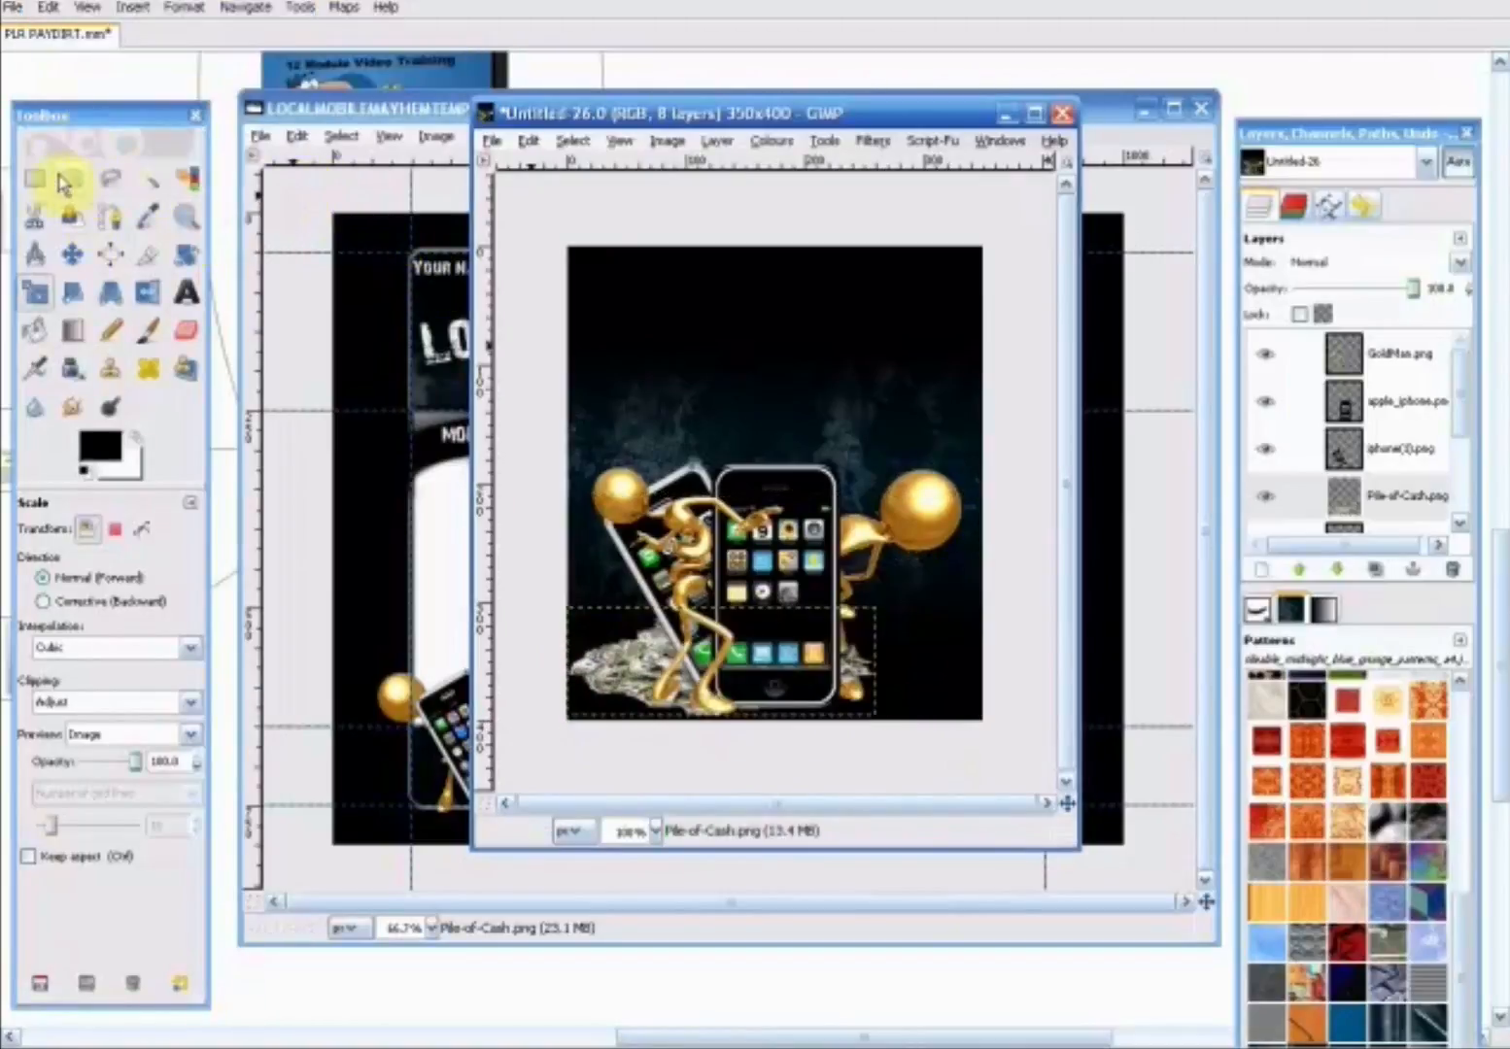
- Position the cash pile under the feet of the figures and phones, and lower its layer one place beneath GoldMan2.png
{"action": "left_click", "coordinate": [72, 255]}
{"action": "left_click_drag", "start_coordinate": [658, 662], "coordinate": [704, 692]}
{"action": "left_click_drag", "start_coordinate": [1467, 384], "coordinate": [1457, 431]}
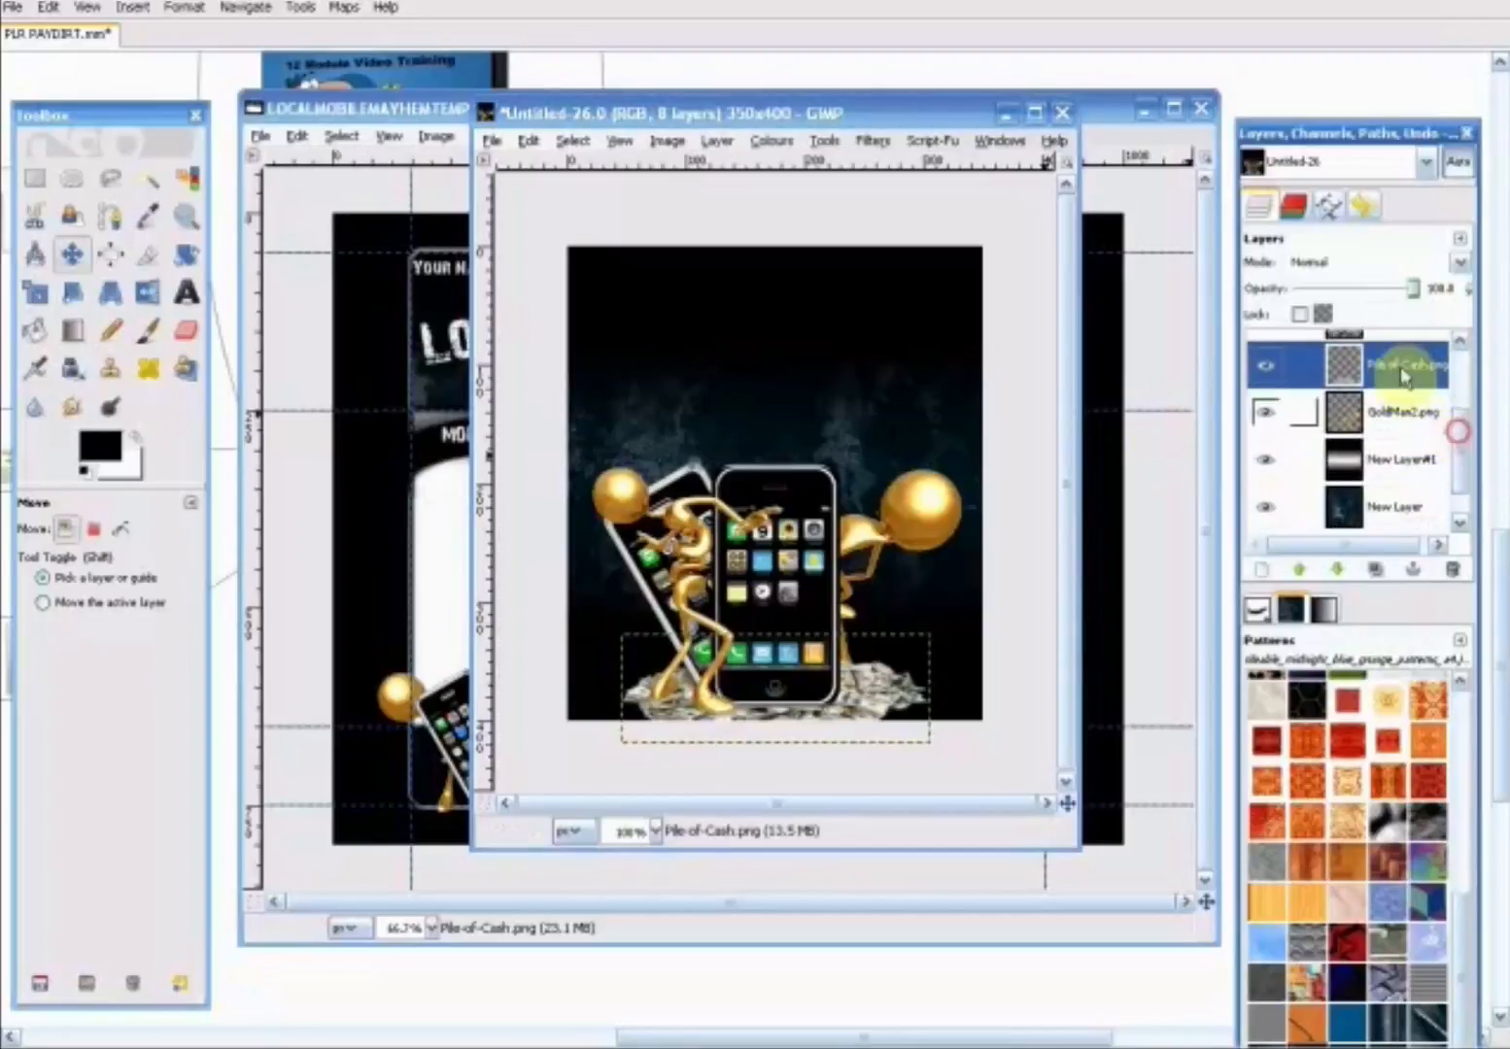
{"action": "left_click", "coordinate": [716, 140]}
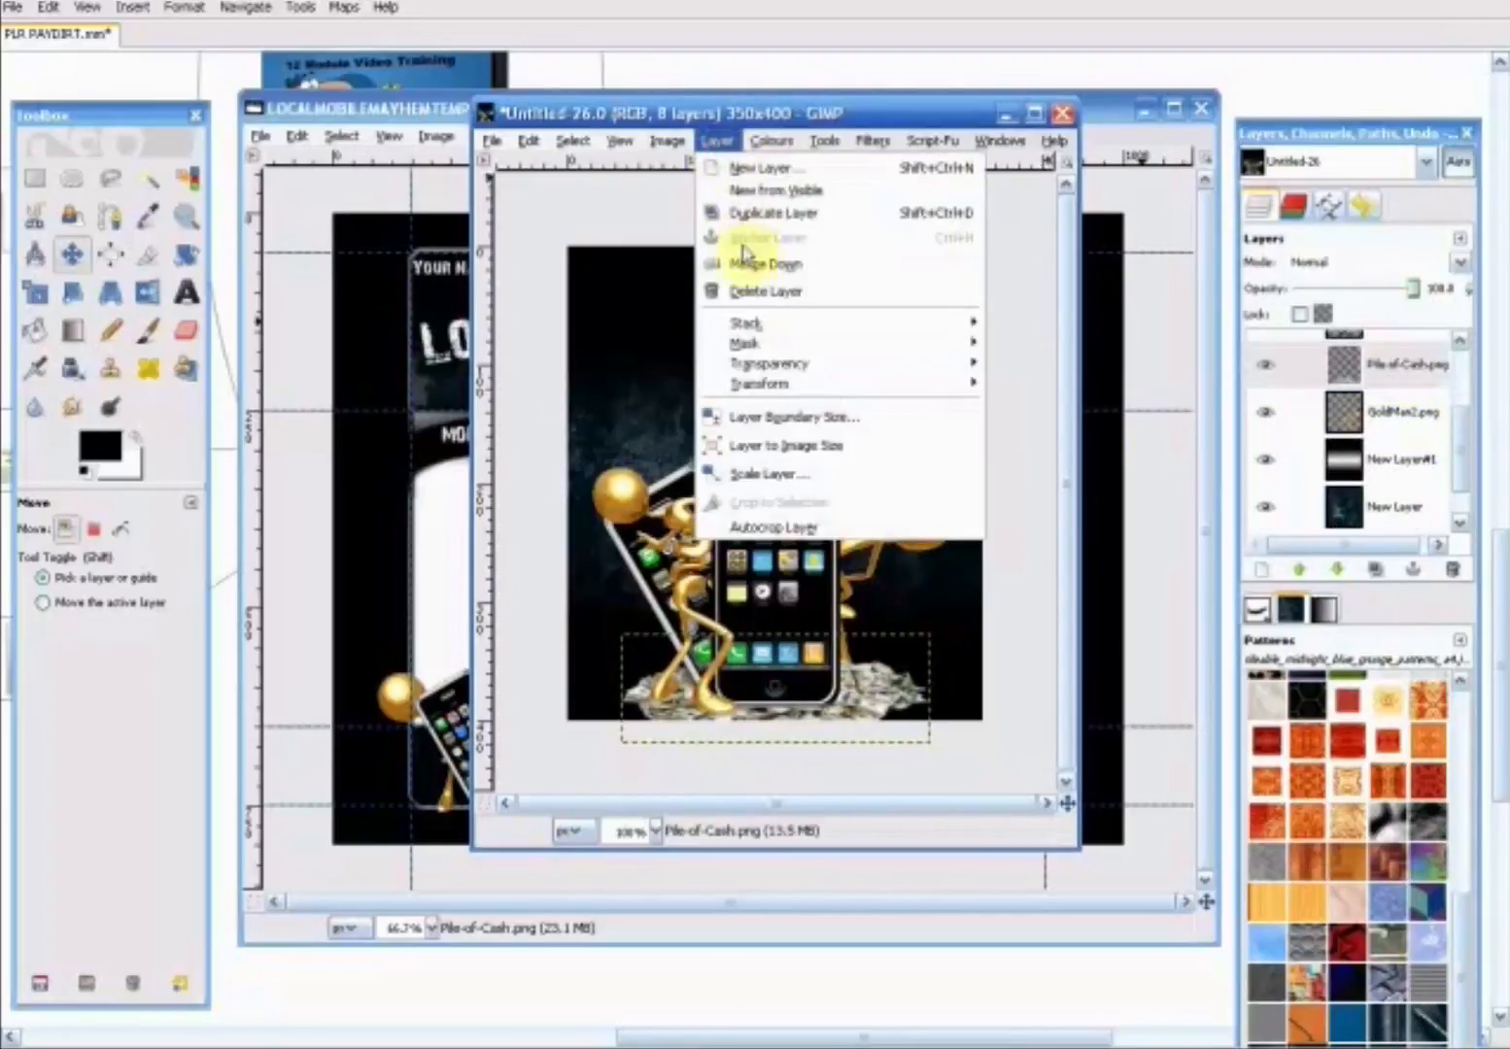
{"action": "mouse_move", "coordinate": [752, 323]}
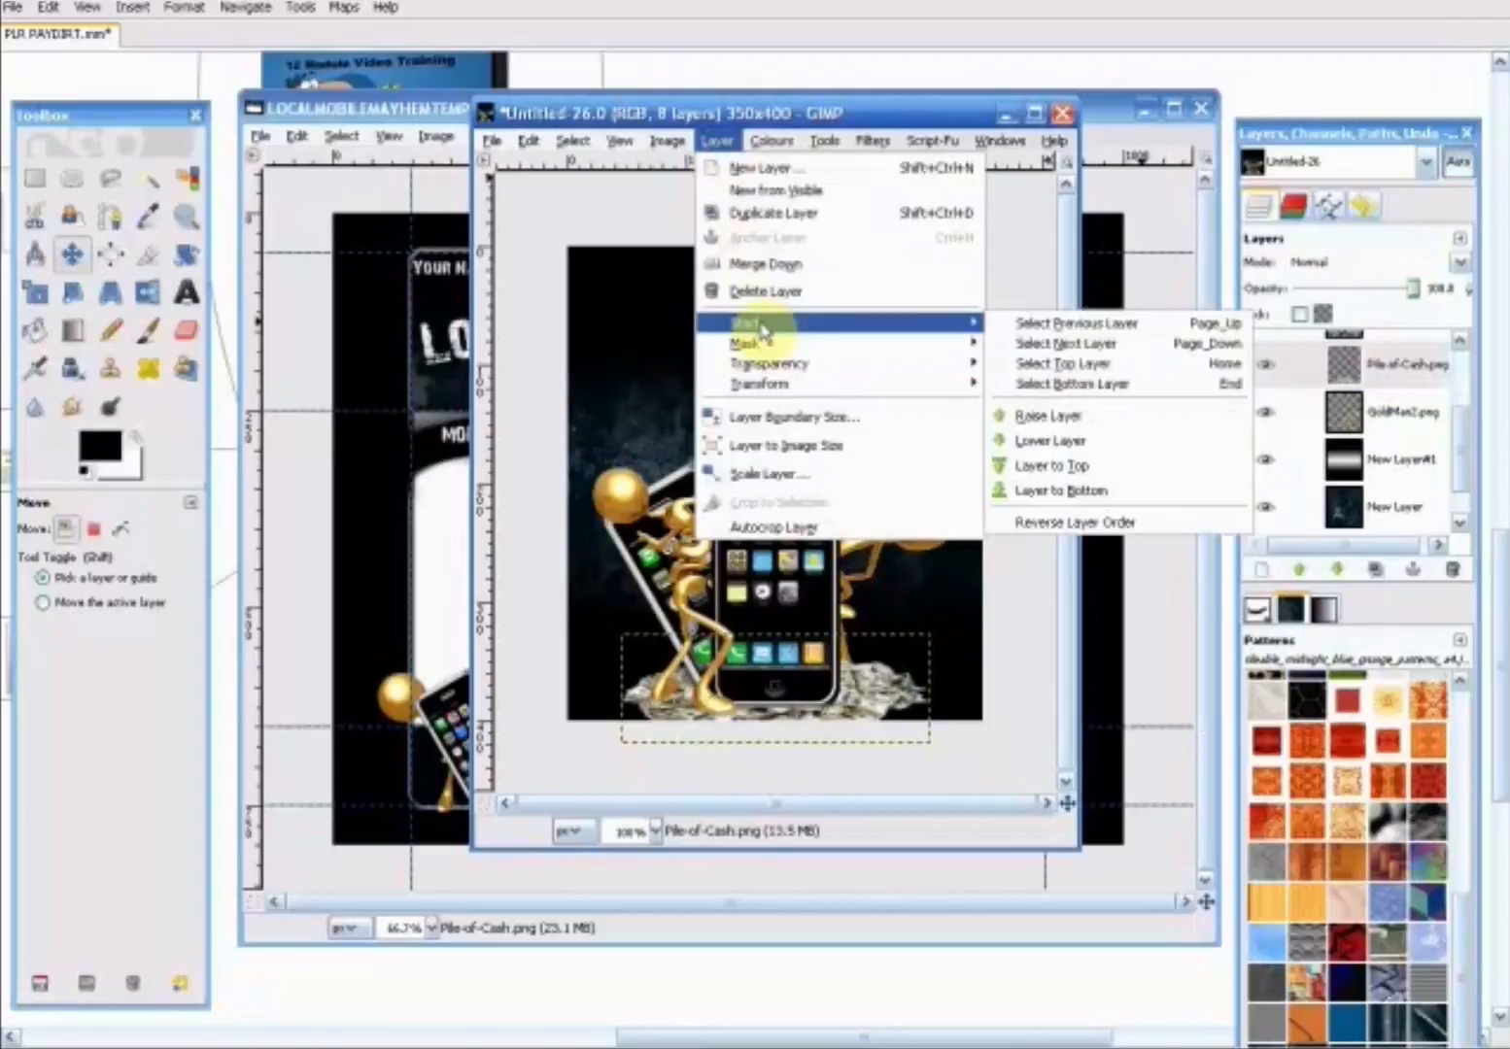
{"action": "left_click", "coordinate": [1049, 441]}
{"action": "left_click_drag", "start_coordinate": [844, 711], "coordinate": [837, 711]}
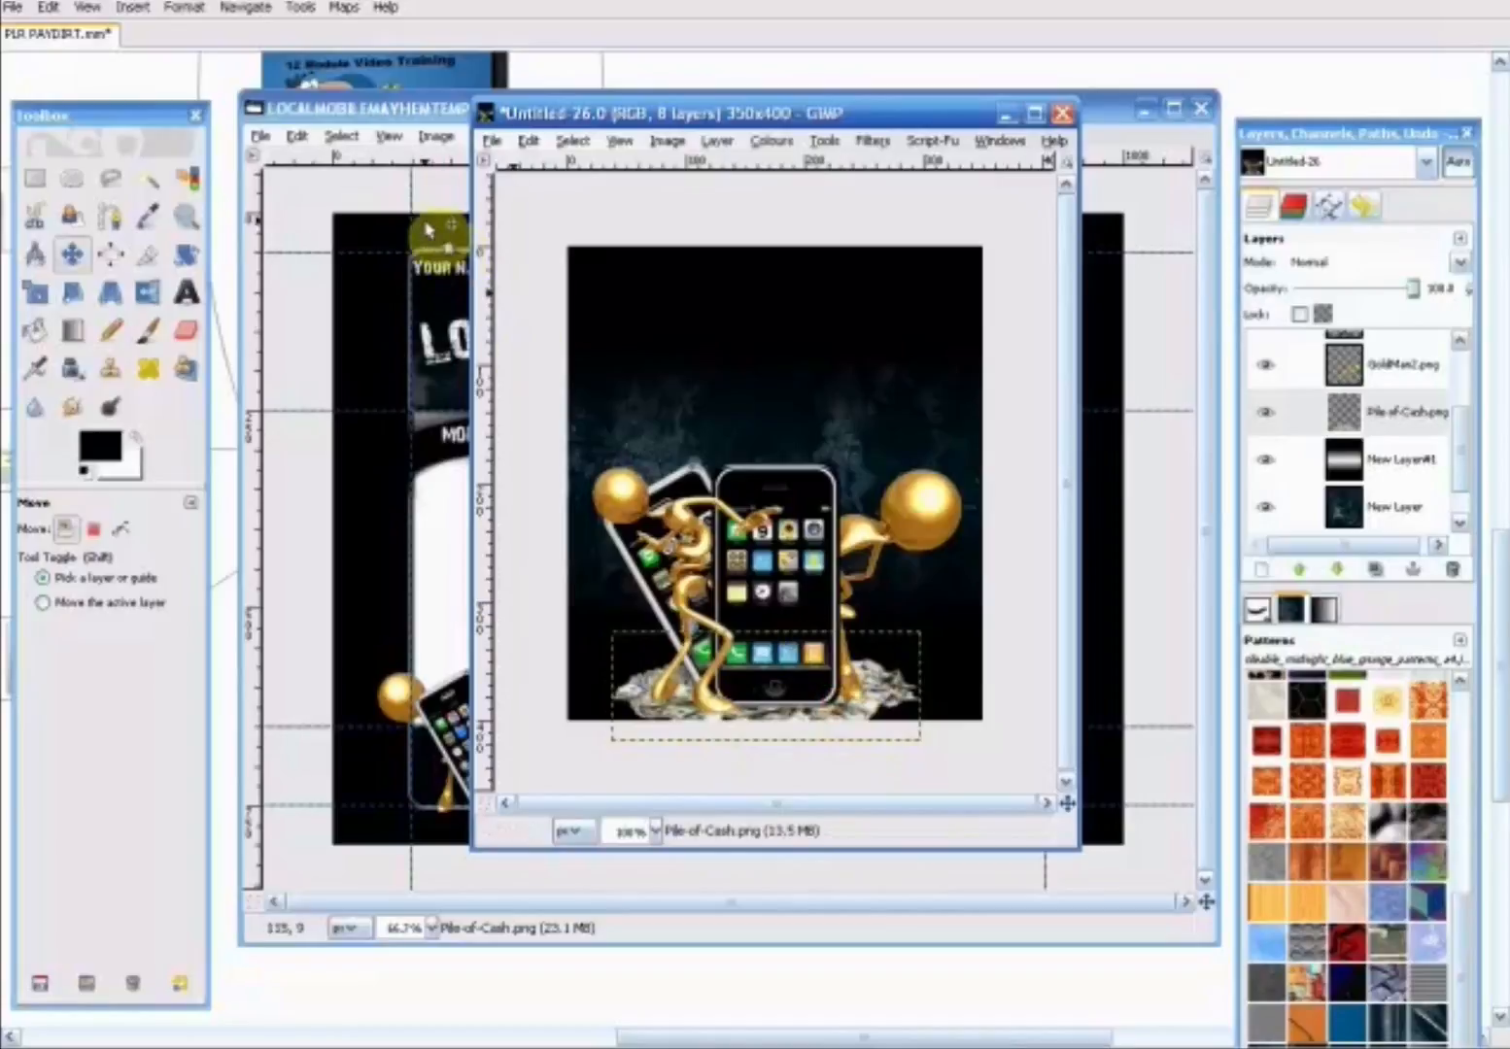
- Copy the header's MAYHEM title layer from the LOCALMOBILEMAYHEMTEMPLATE.xcf image
{"action": "left_click", "coordinate": [379, 107]}
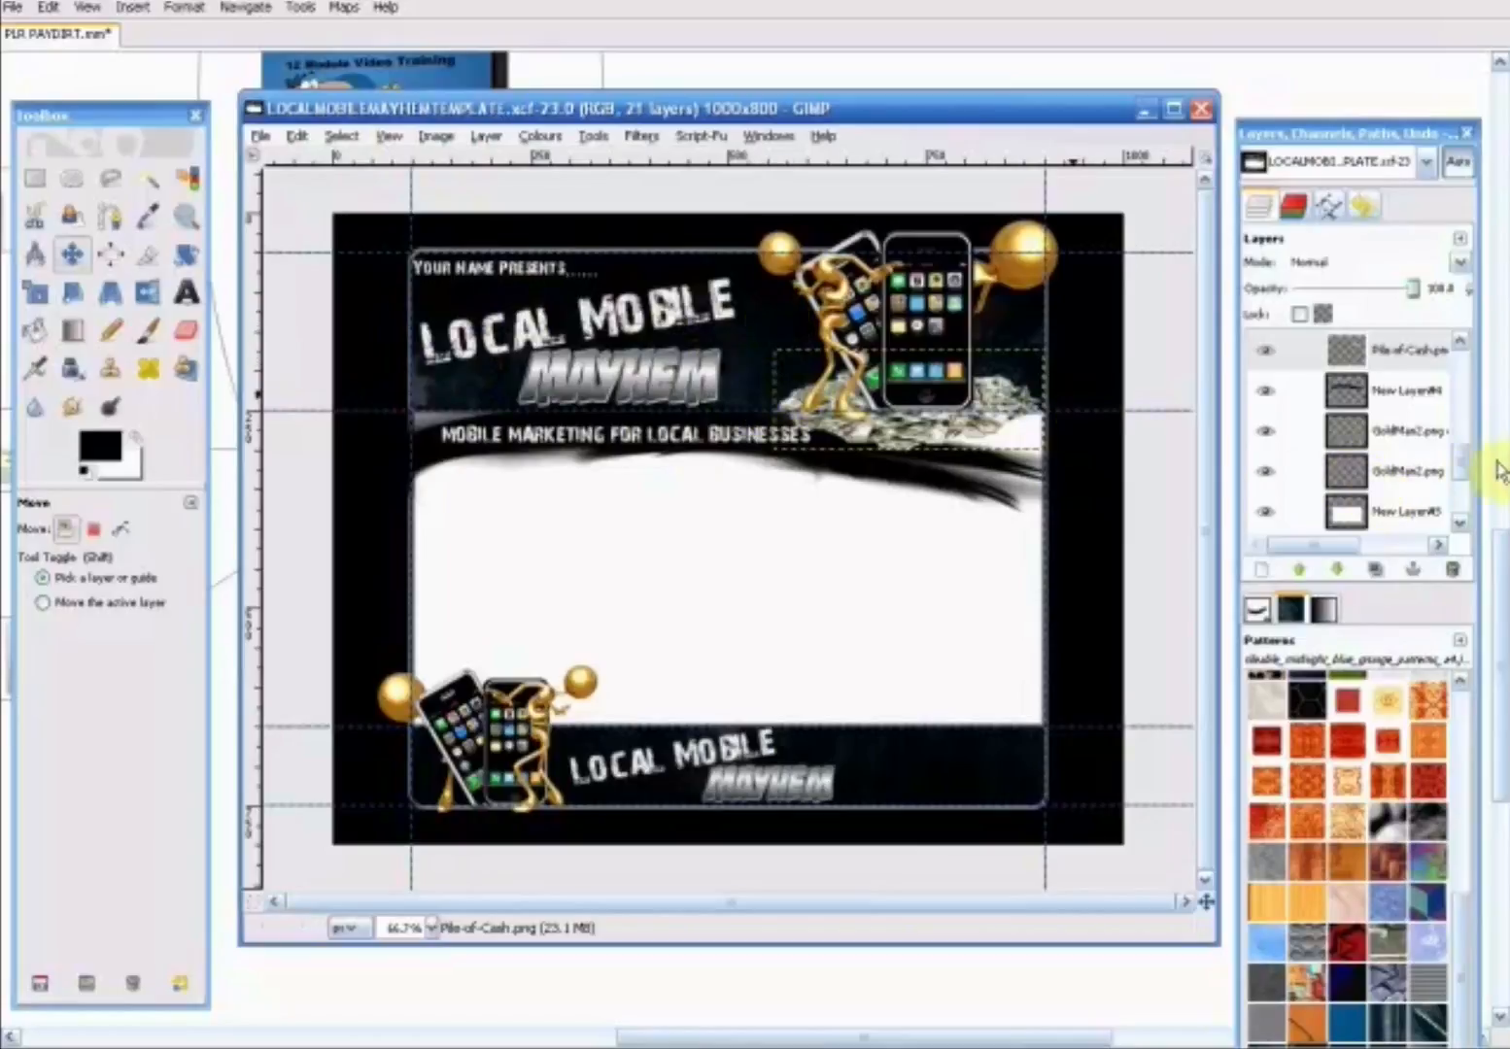
{"action": "left_click_drag", "start_coordinate": [1460, 471], "coordinate": [1463, 372]}
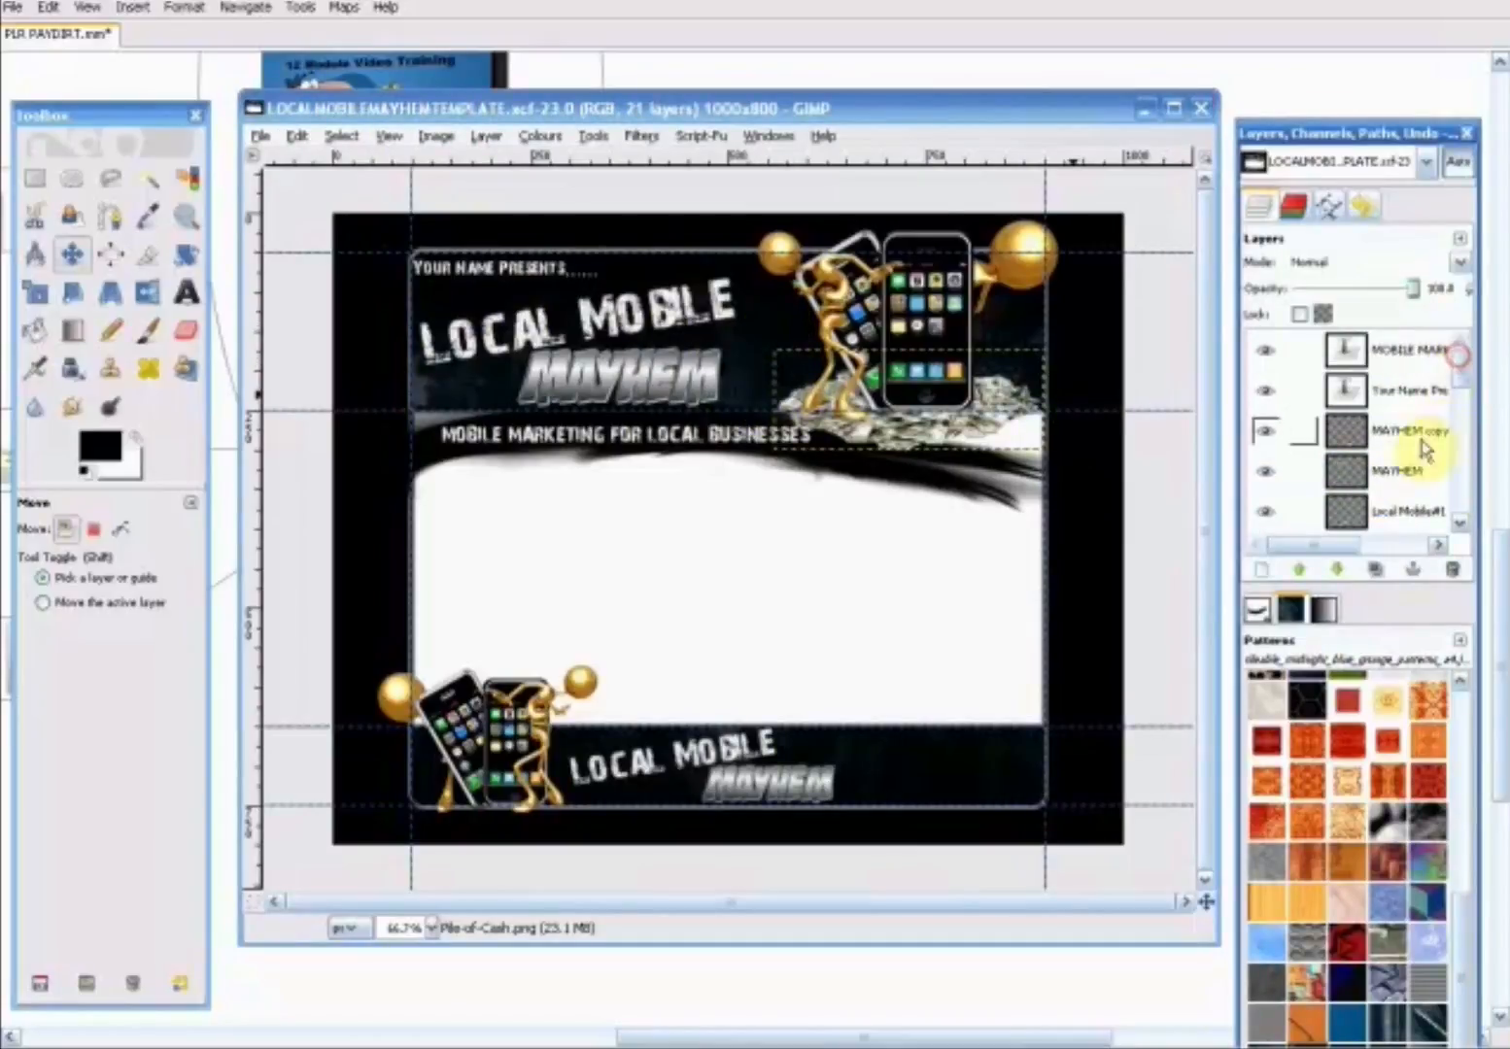
{"action": "left_click", "coordinate": [1404, 476]}
{"action": "right_click", "coordinate": [1401, 476]}
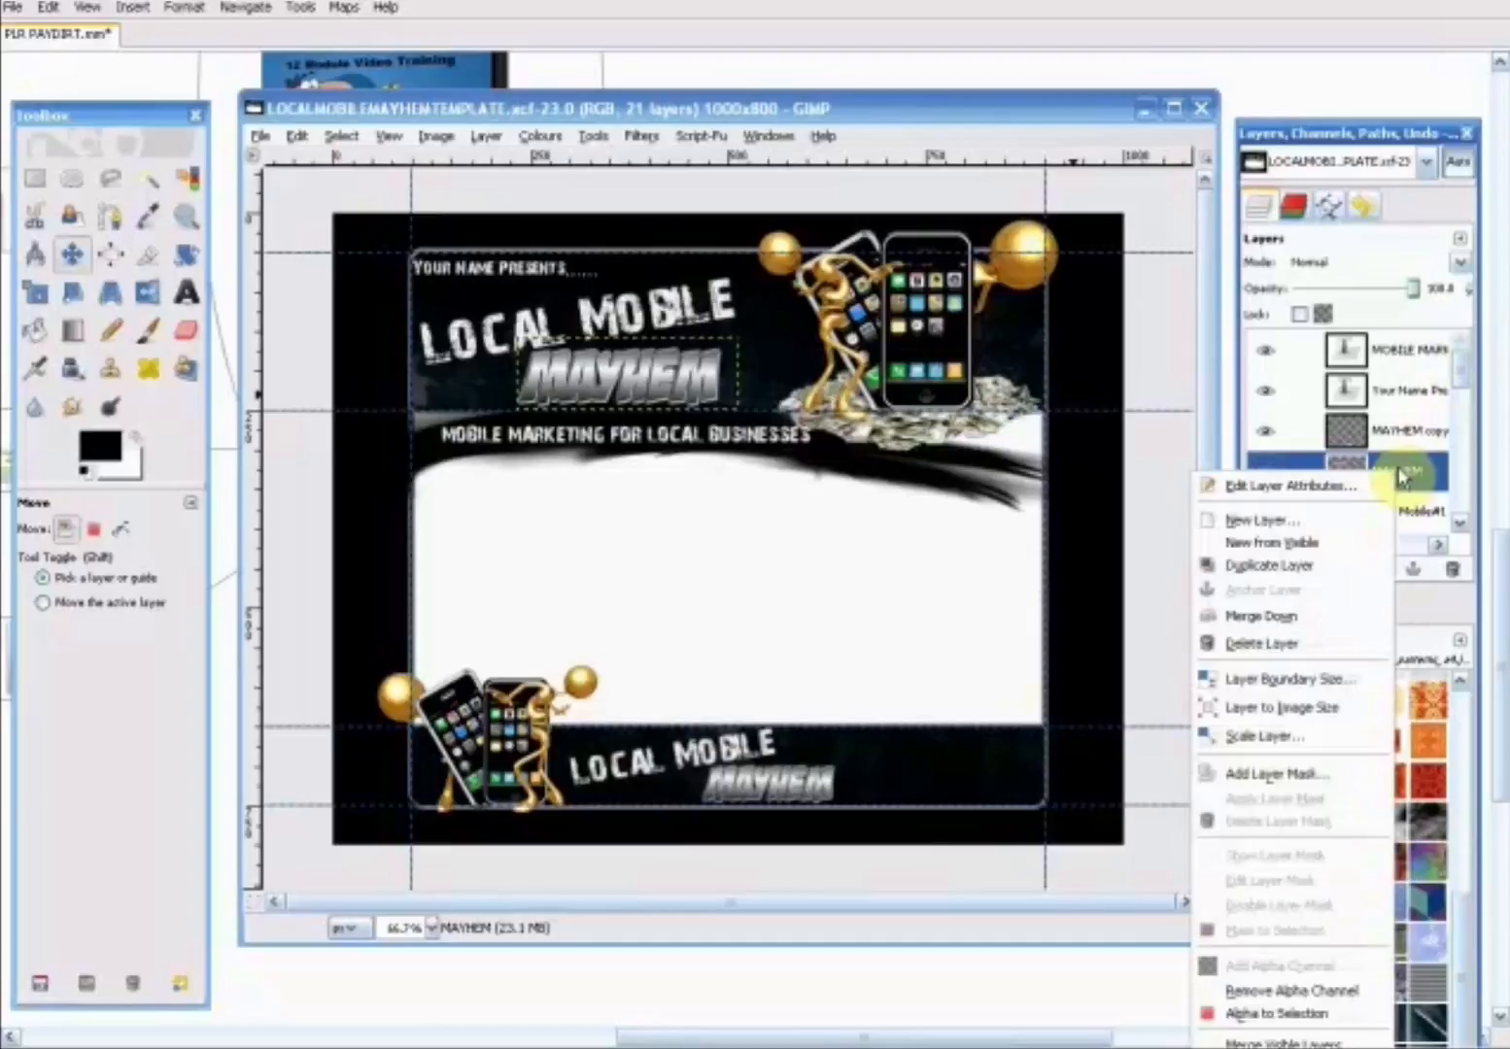
{"action": "left_click", "coordinate": [1414, 474]}
{"action": "left_click", "coordinate": [305, 142]}
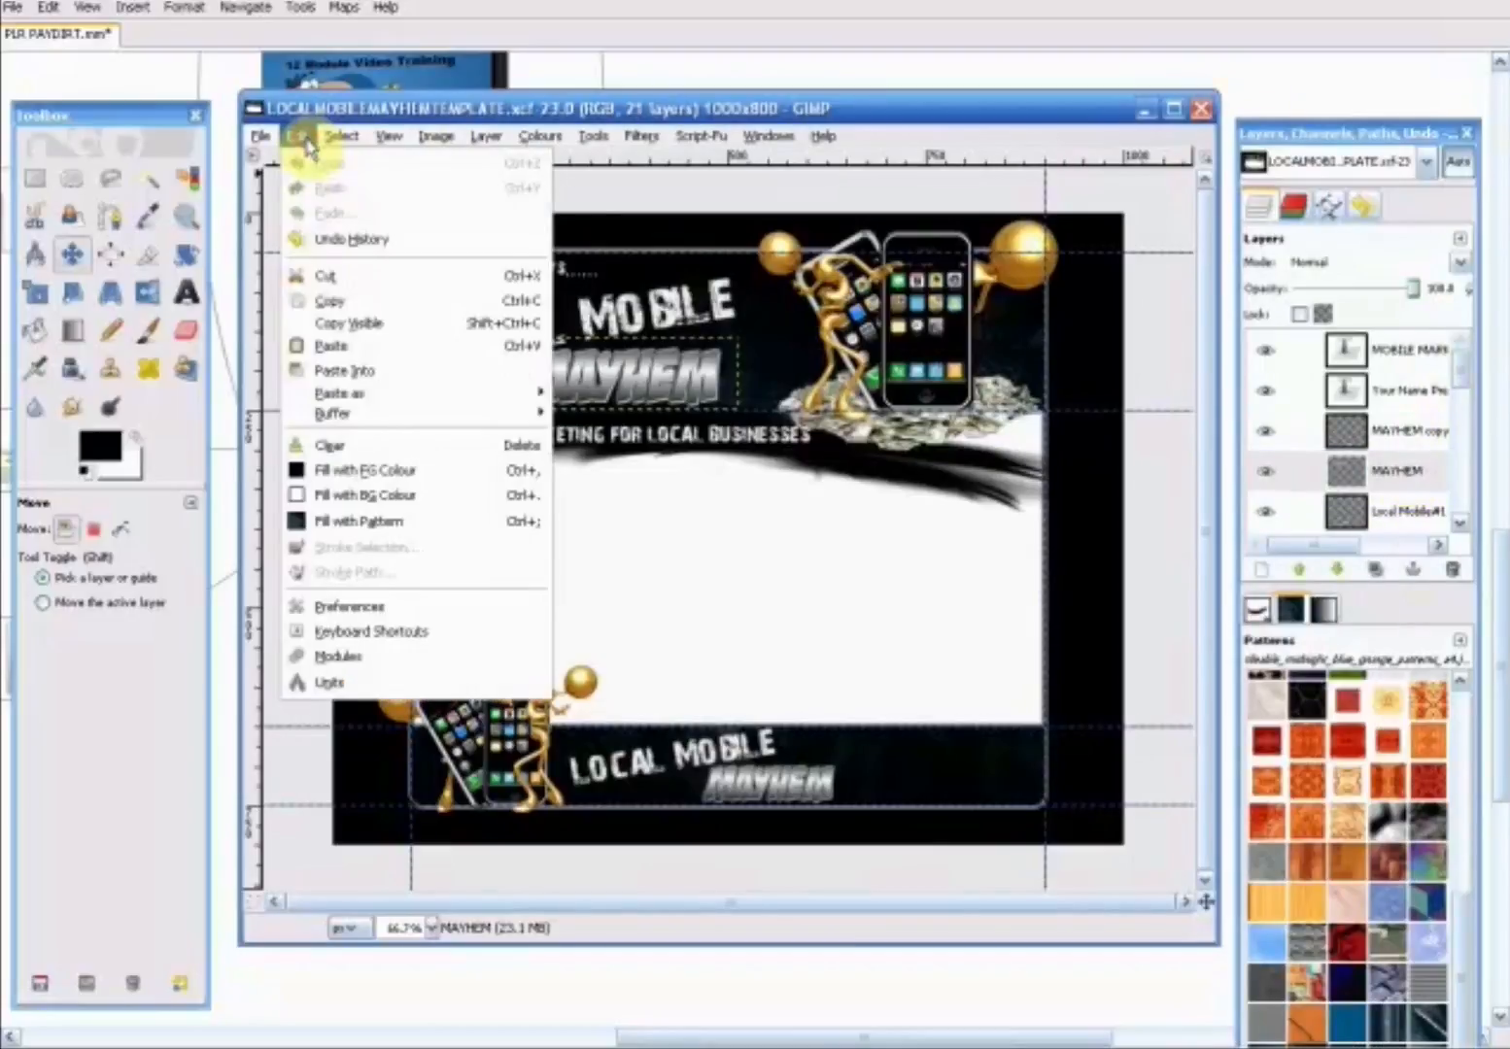
{"action": "left_click", "coordinate": [335, 296]}
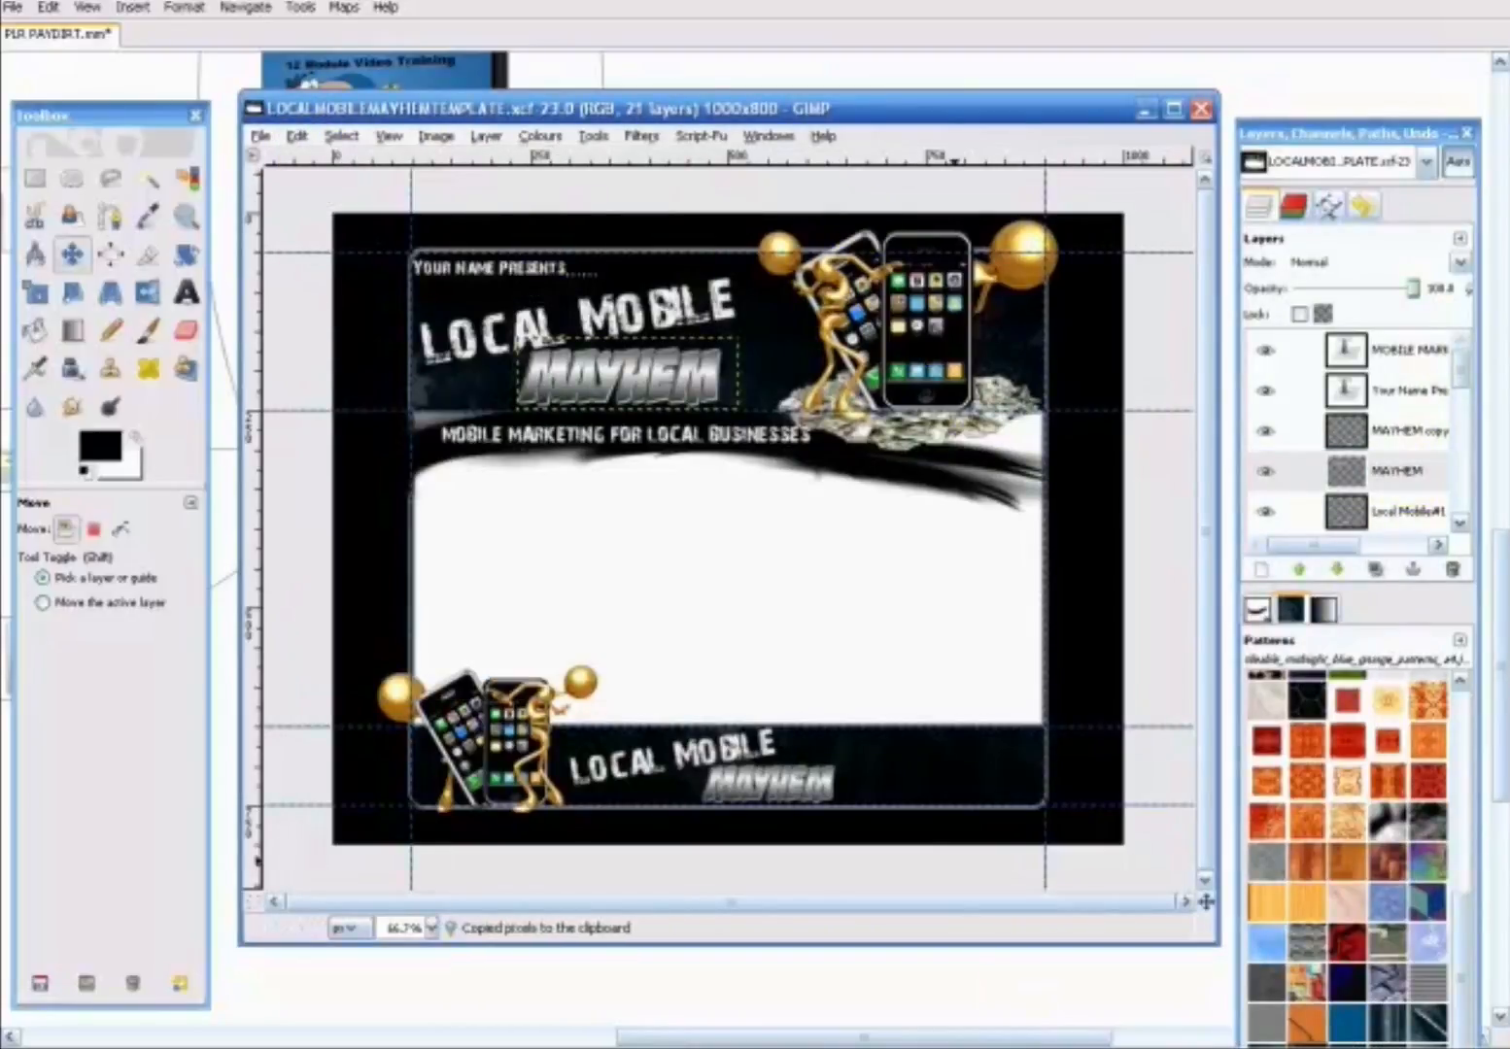
- Add a transparent 350 x 400 pixel layer above GoldMan.png in the cover image
{"action": "left_click", "coordinate": [740, 1047]}
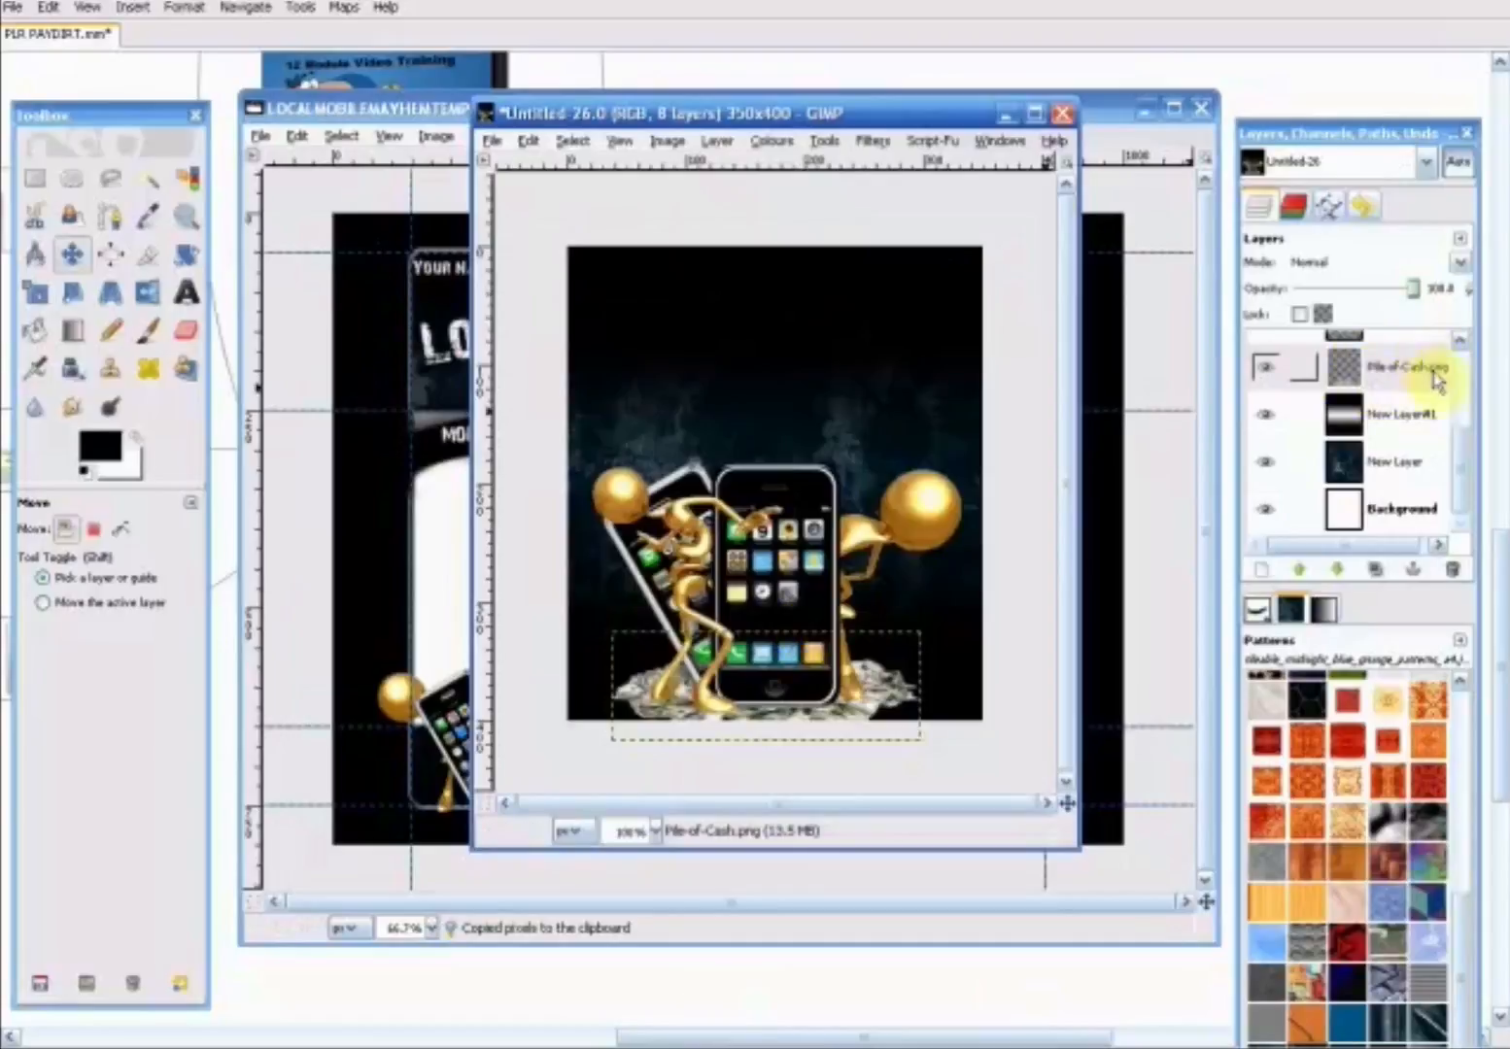
{"action": "left_click_drag", "start_coordinate": [1456, 456], "coordinate": [1459, 303]}
{"action": "left_click", "coordinate": [1399, 355]}
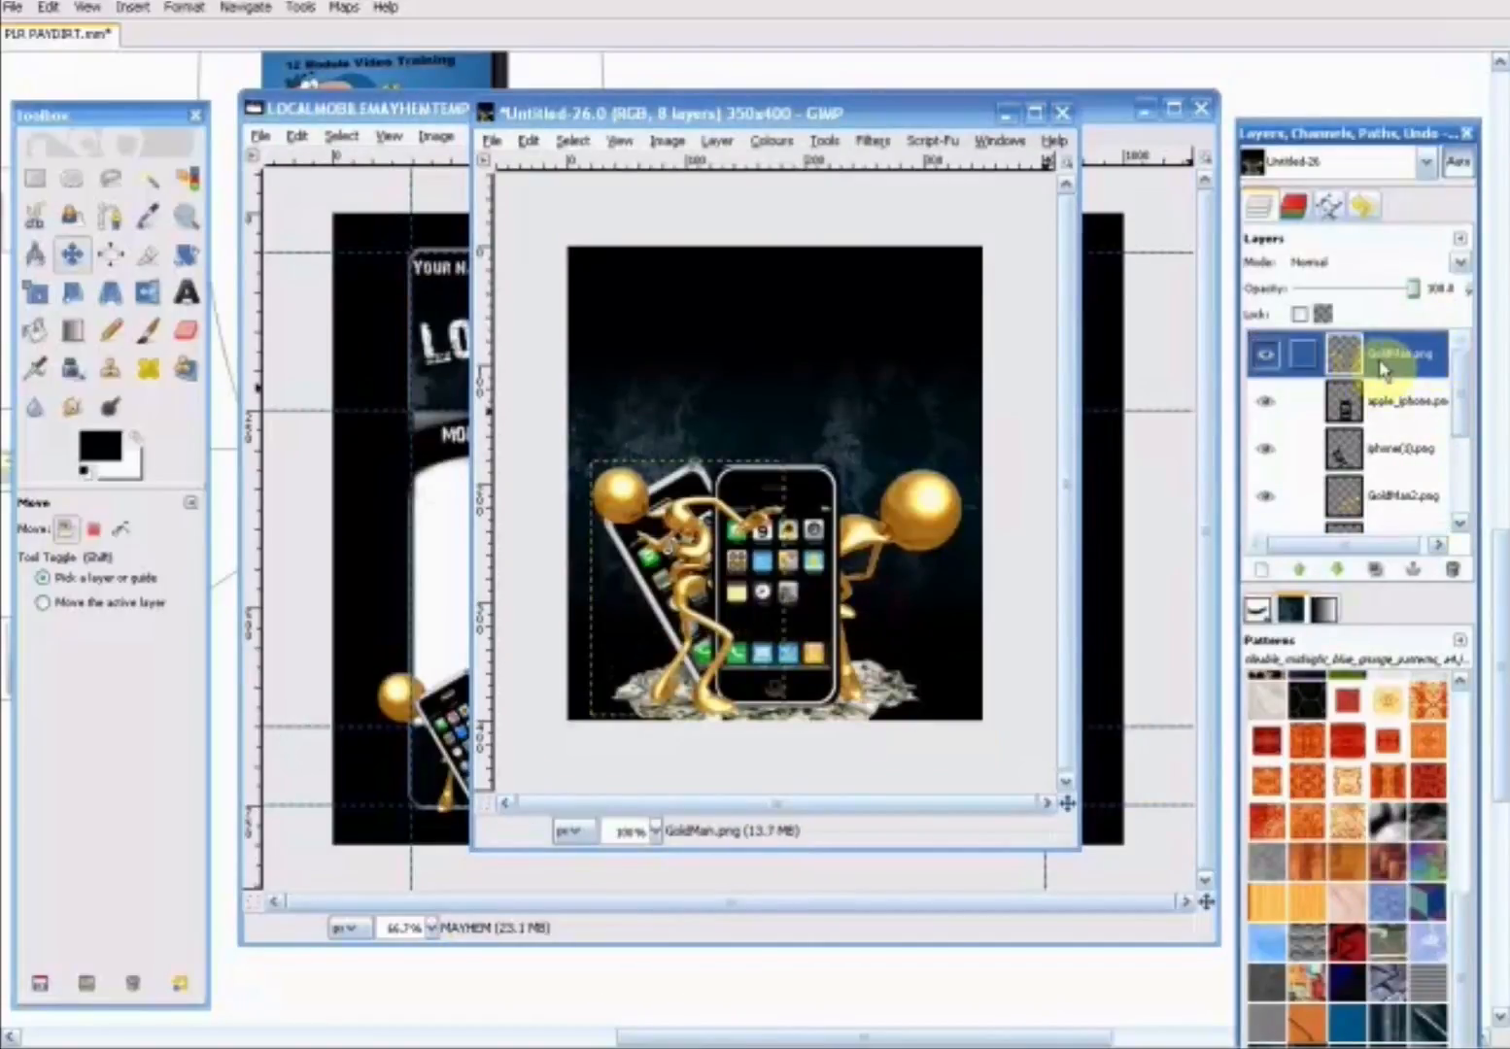
{"action": "right_click", "coordinate": [1383, 368]}
{"action": "left_click", "coordinate": [1339, 409]}
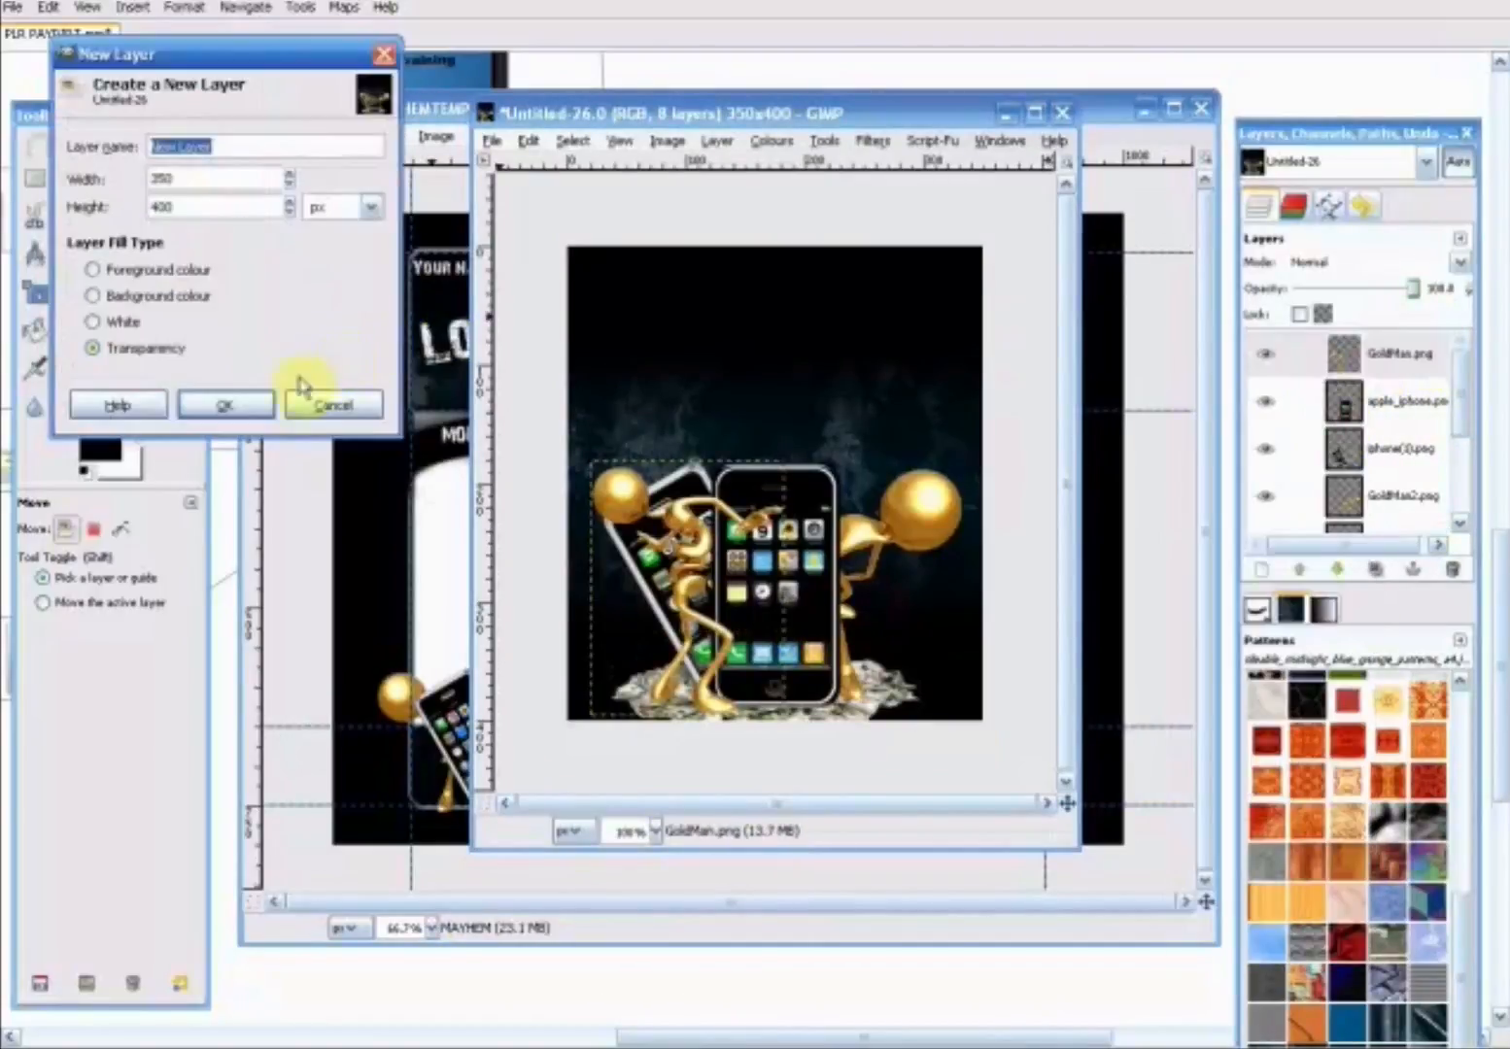
{"action": "left_click", "coordinate": [224, 404]}
- Paste the MAYHEM title into the new layer, place it just above the phones and figures, and anchor it
{"action": "left_click", "coordinate": [528, 141]}
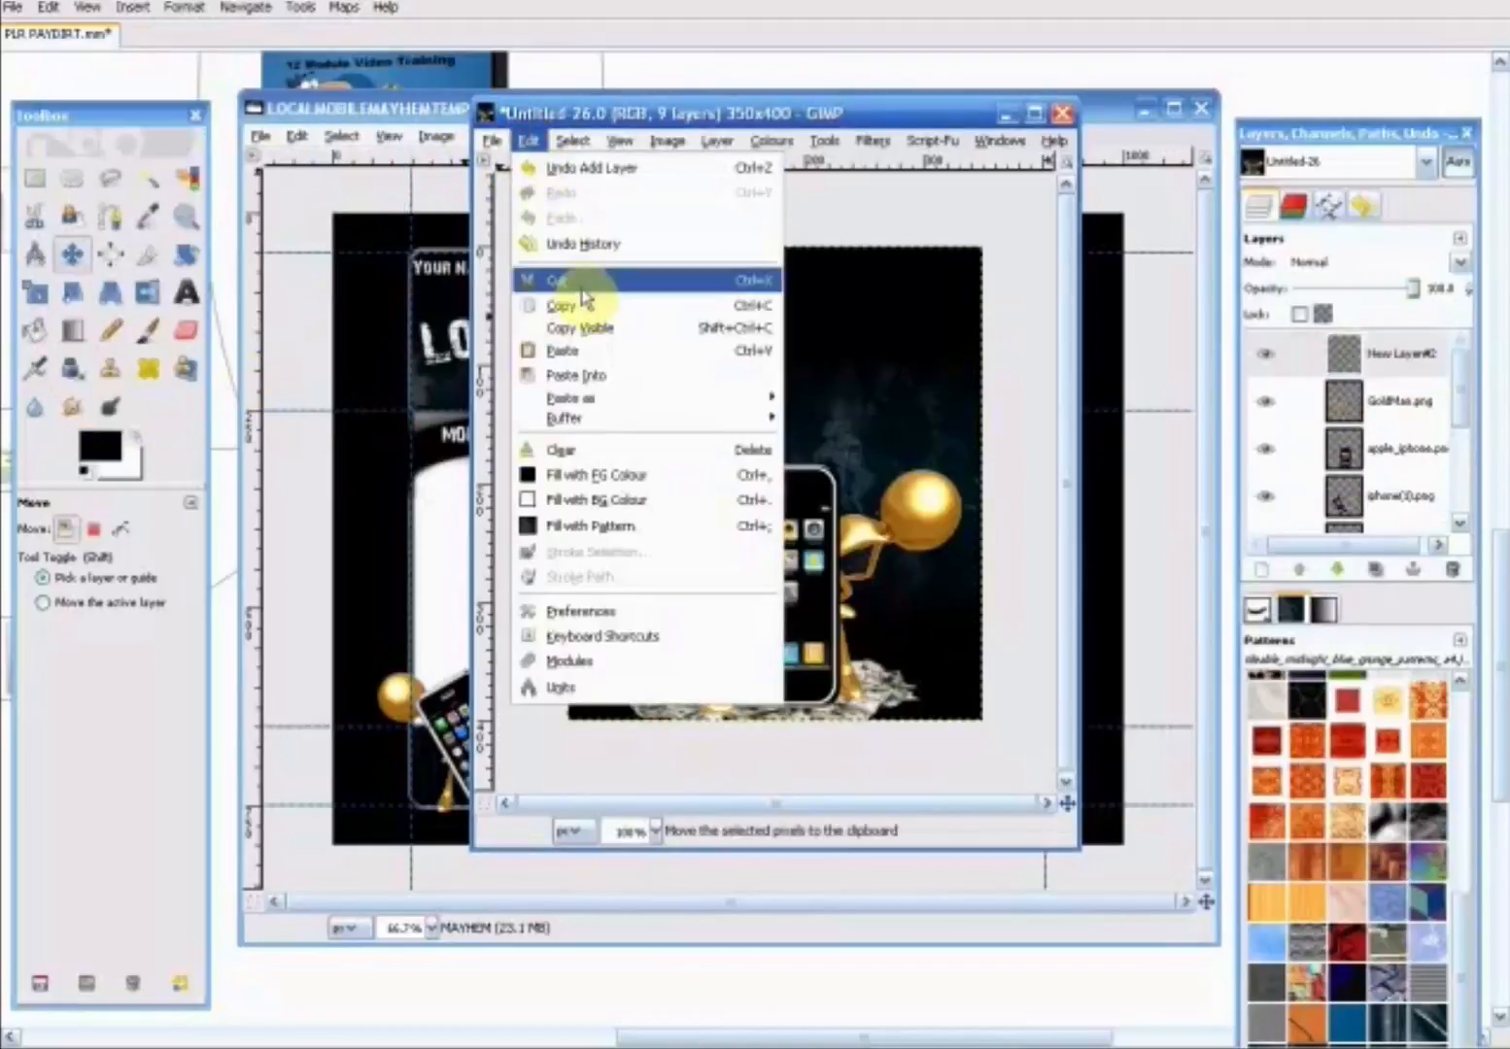
{"action": "left_click", "coordinate": [587, 351]}
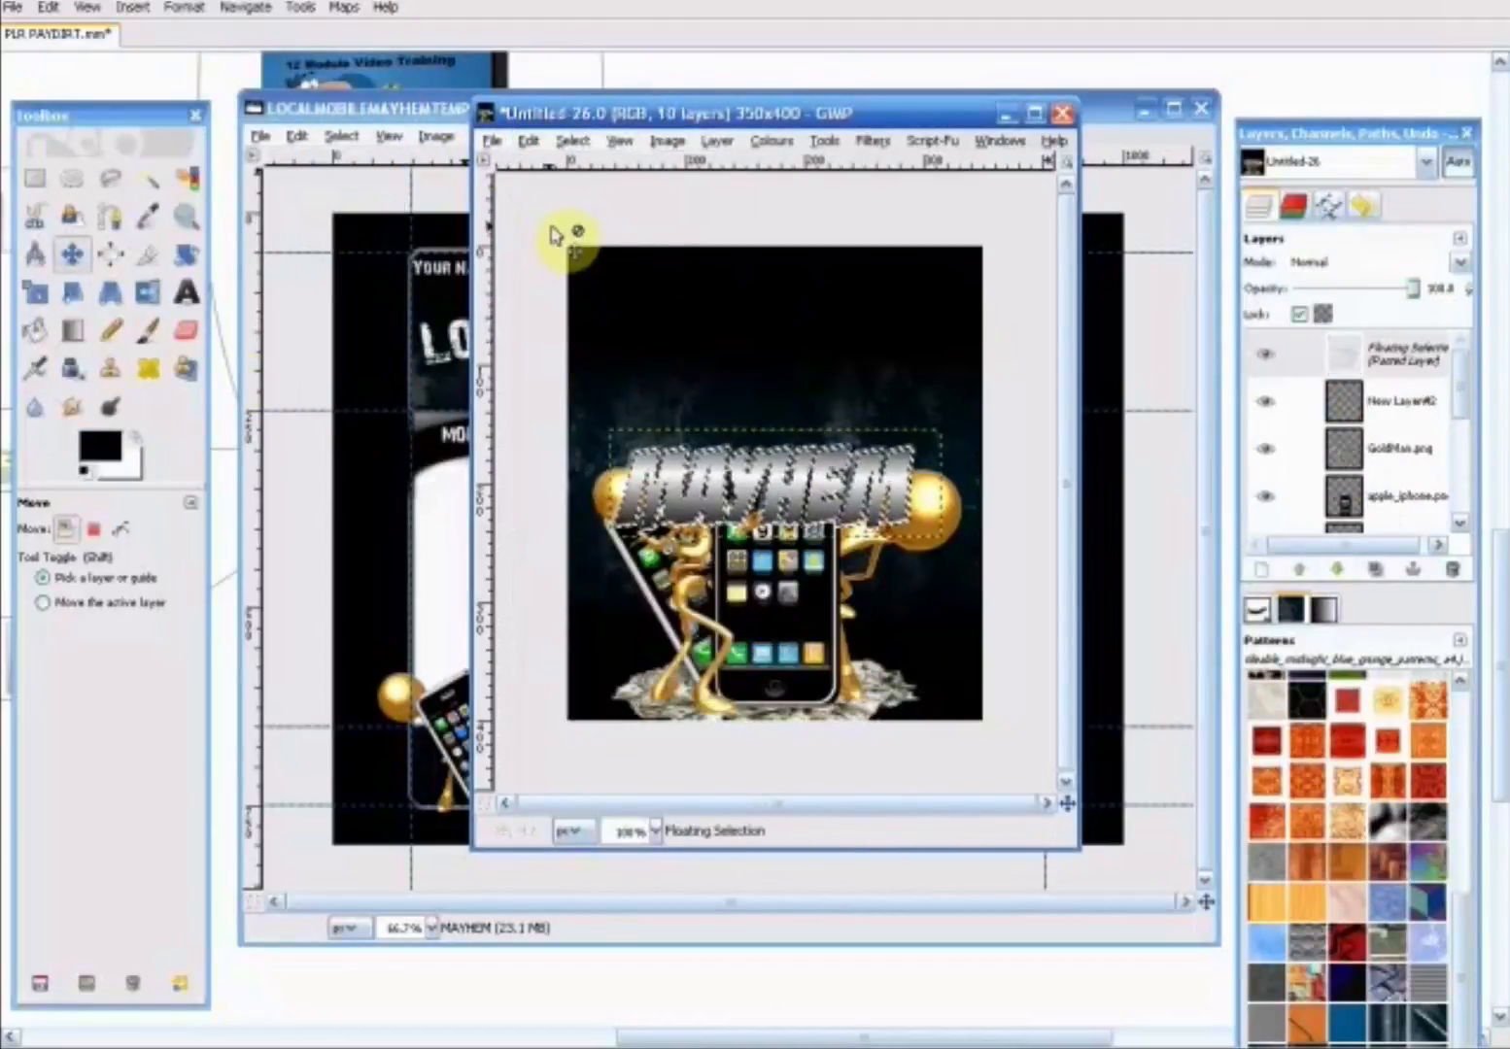
{"action": "left_click", "coordinate": [73, 254]}
{"action": "left_click_drag", "start_coordinate": [811, 497], "coordinate": [796, 412]}
{"action": "left_click", "coordinate": [971, 441]}
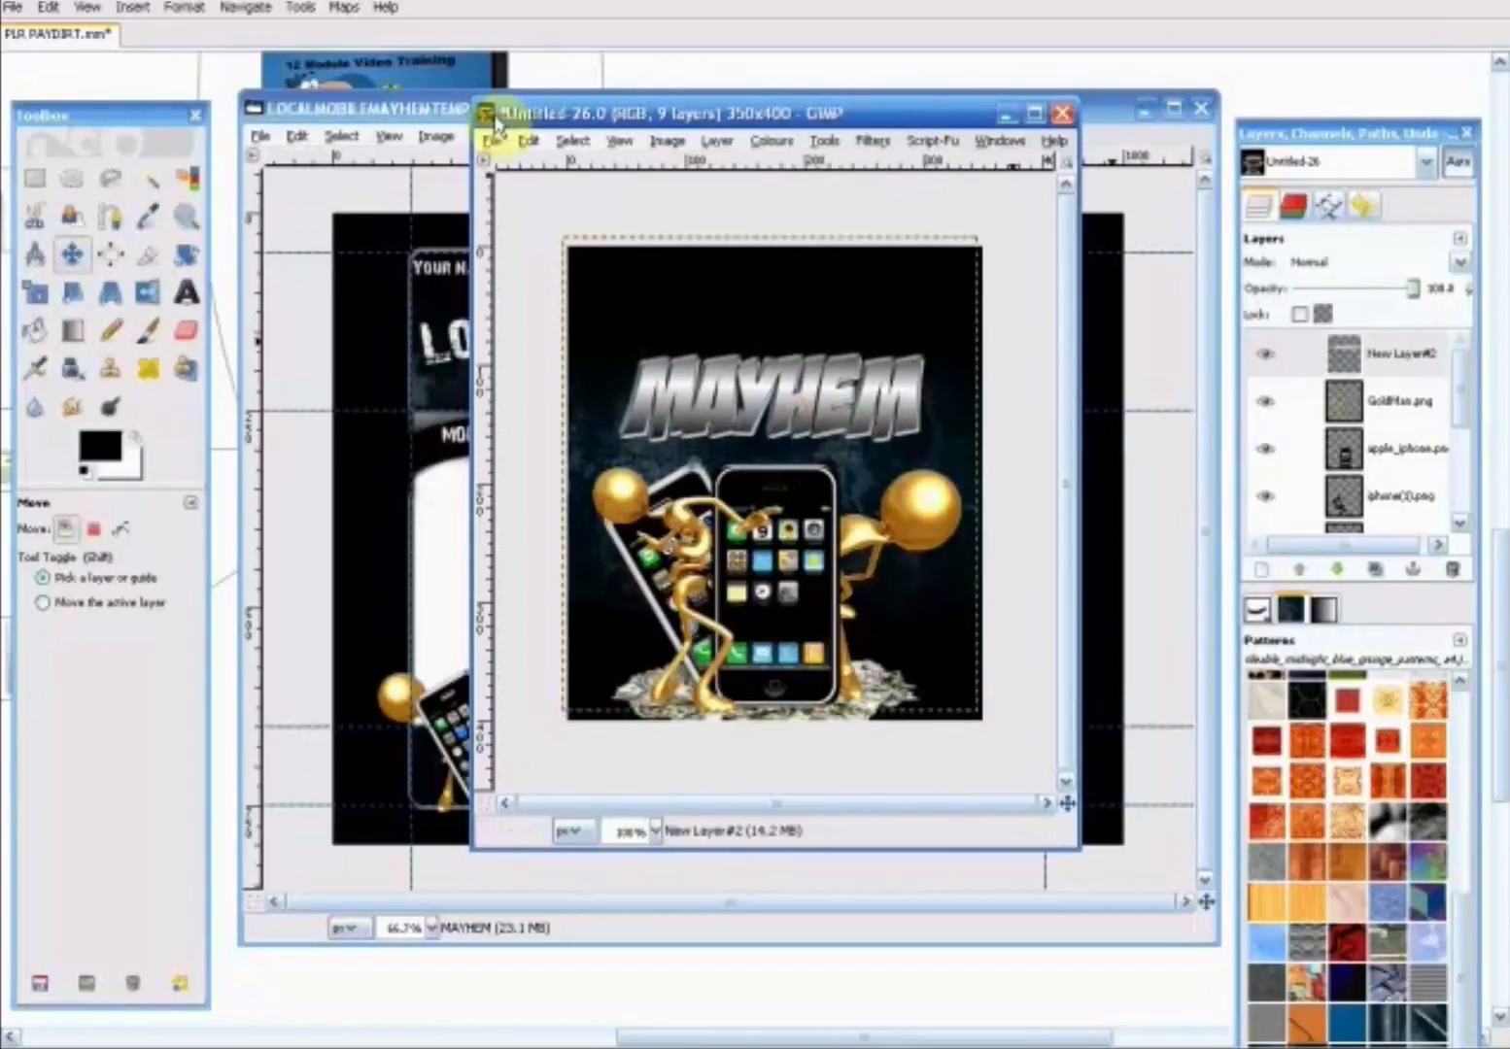
- Copy the header's Local Mobile title layer from the LOCALMOBILEMAYHEMTEMPLATE.xcf image
{"action": "left_click", "coordinate": [428, 115]}
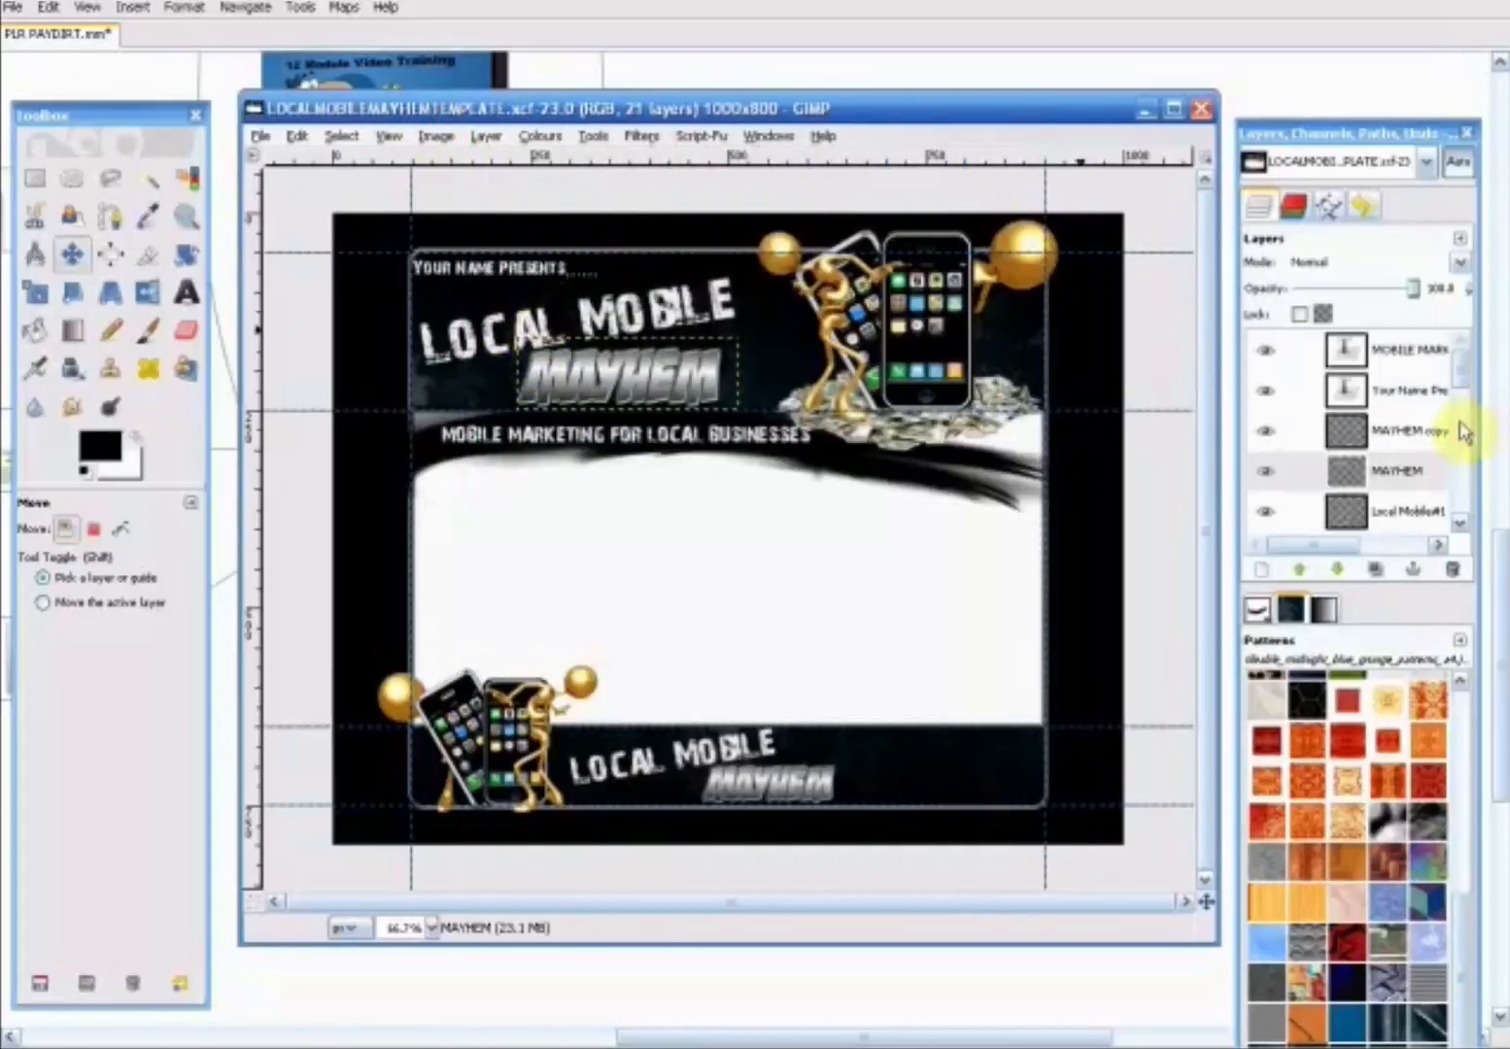
{"action": "left_click", "coordinate": [1446, 512]}
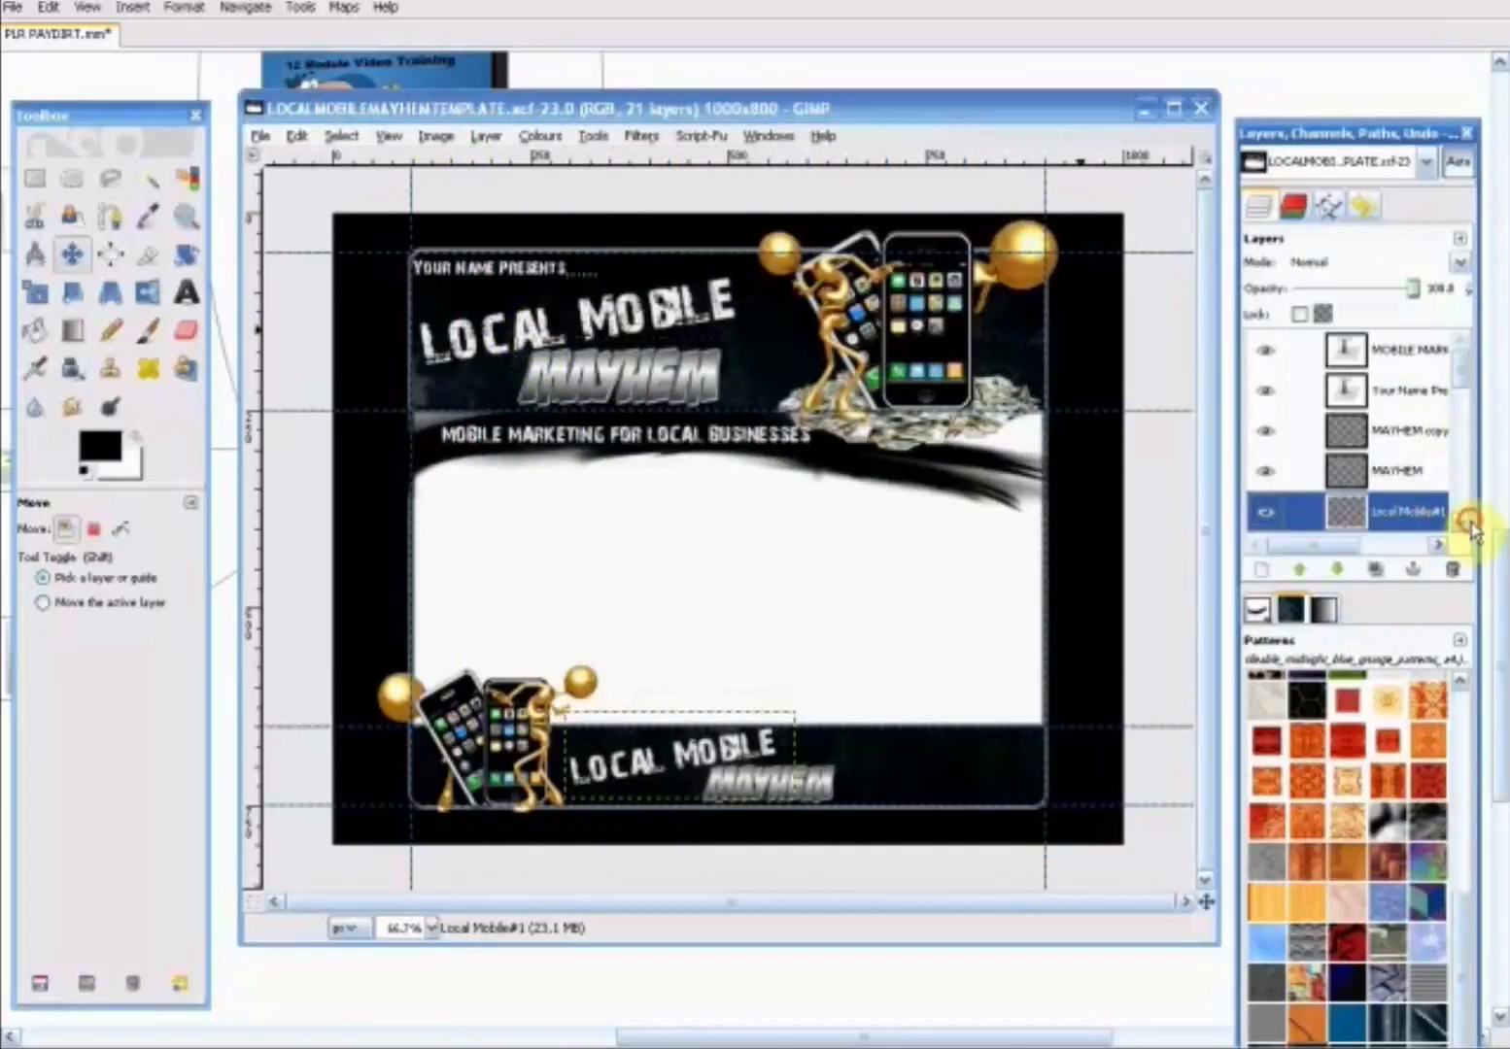
{"action": "scroll", "coordinate": [1447, 515], "scroll_direction": "down", "scroll_amount": 1}
{"action": "left_click", "coordinate": [1421, 512]}
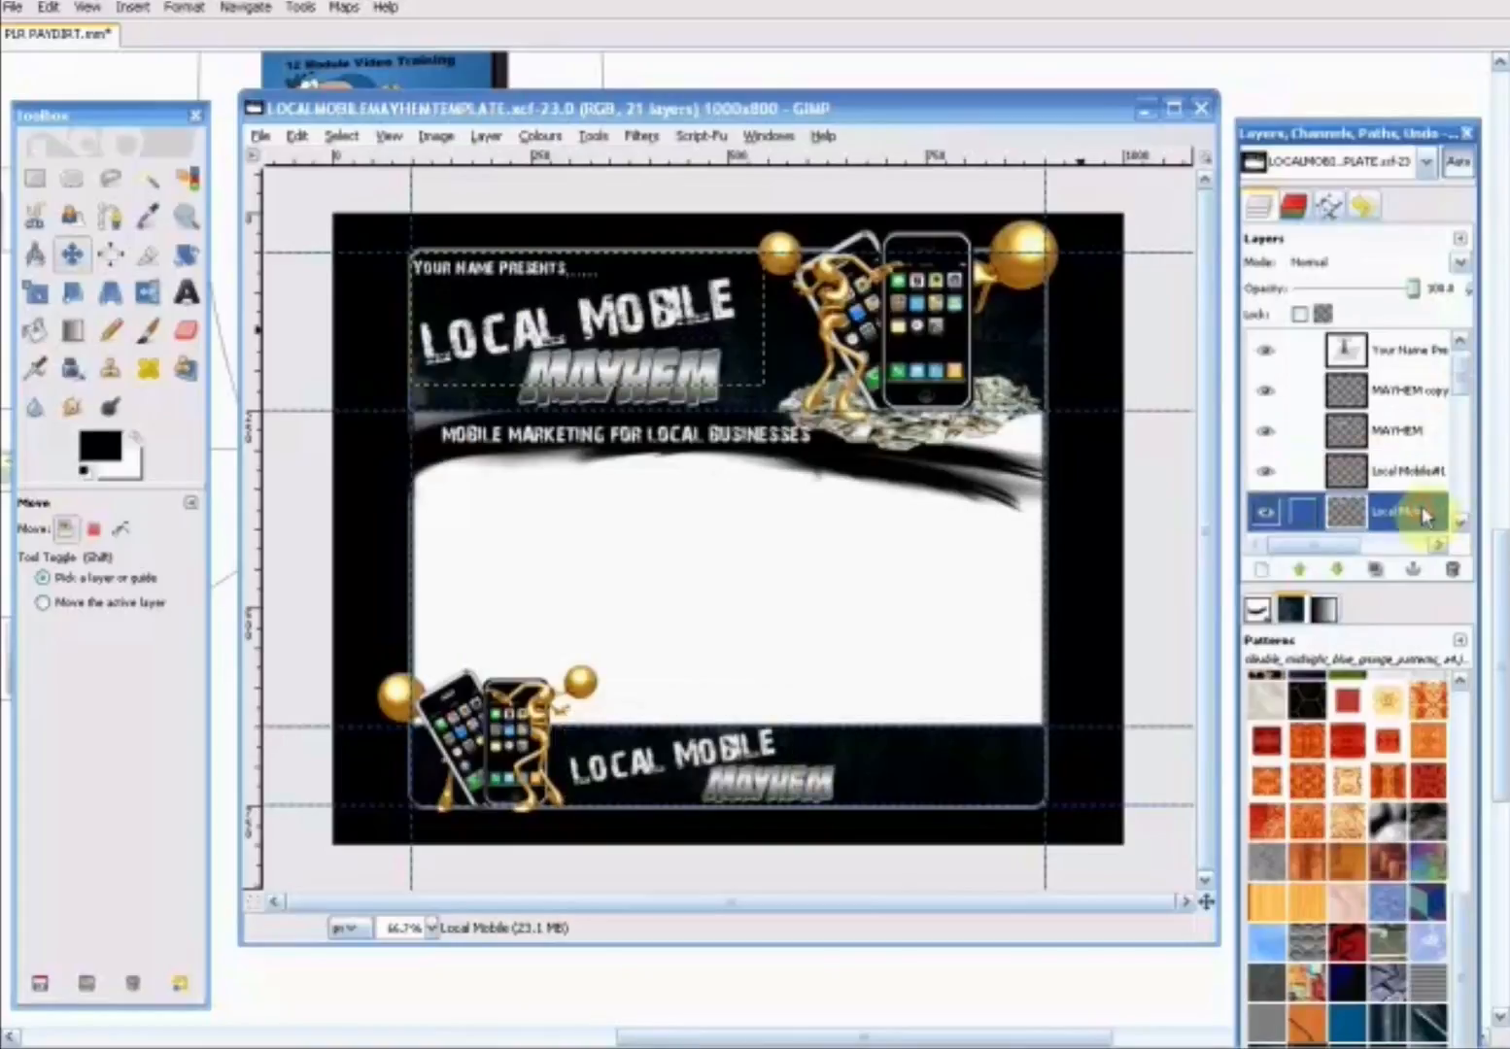
{"action": "left_click", "coordinate": [296, 136]}
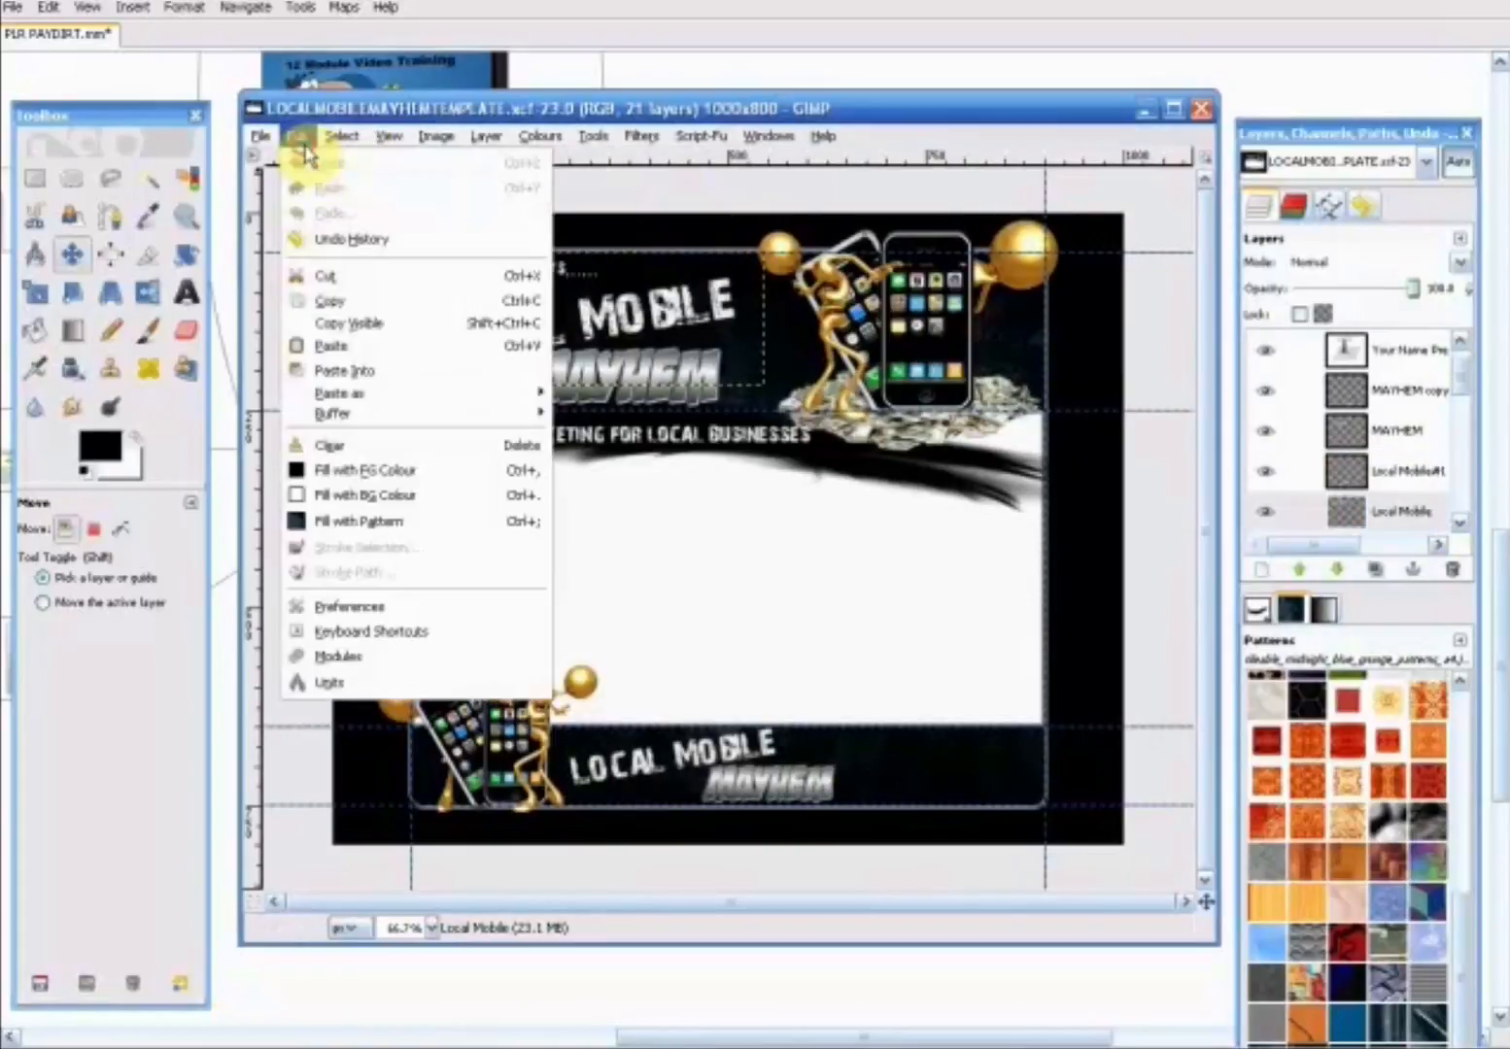
{"action": "left_click", "coordinate": [350, 301]}
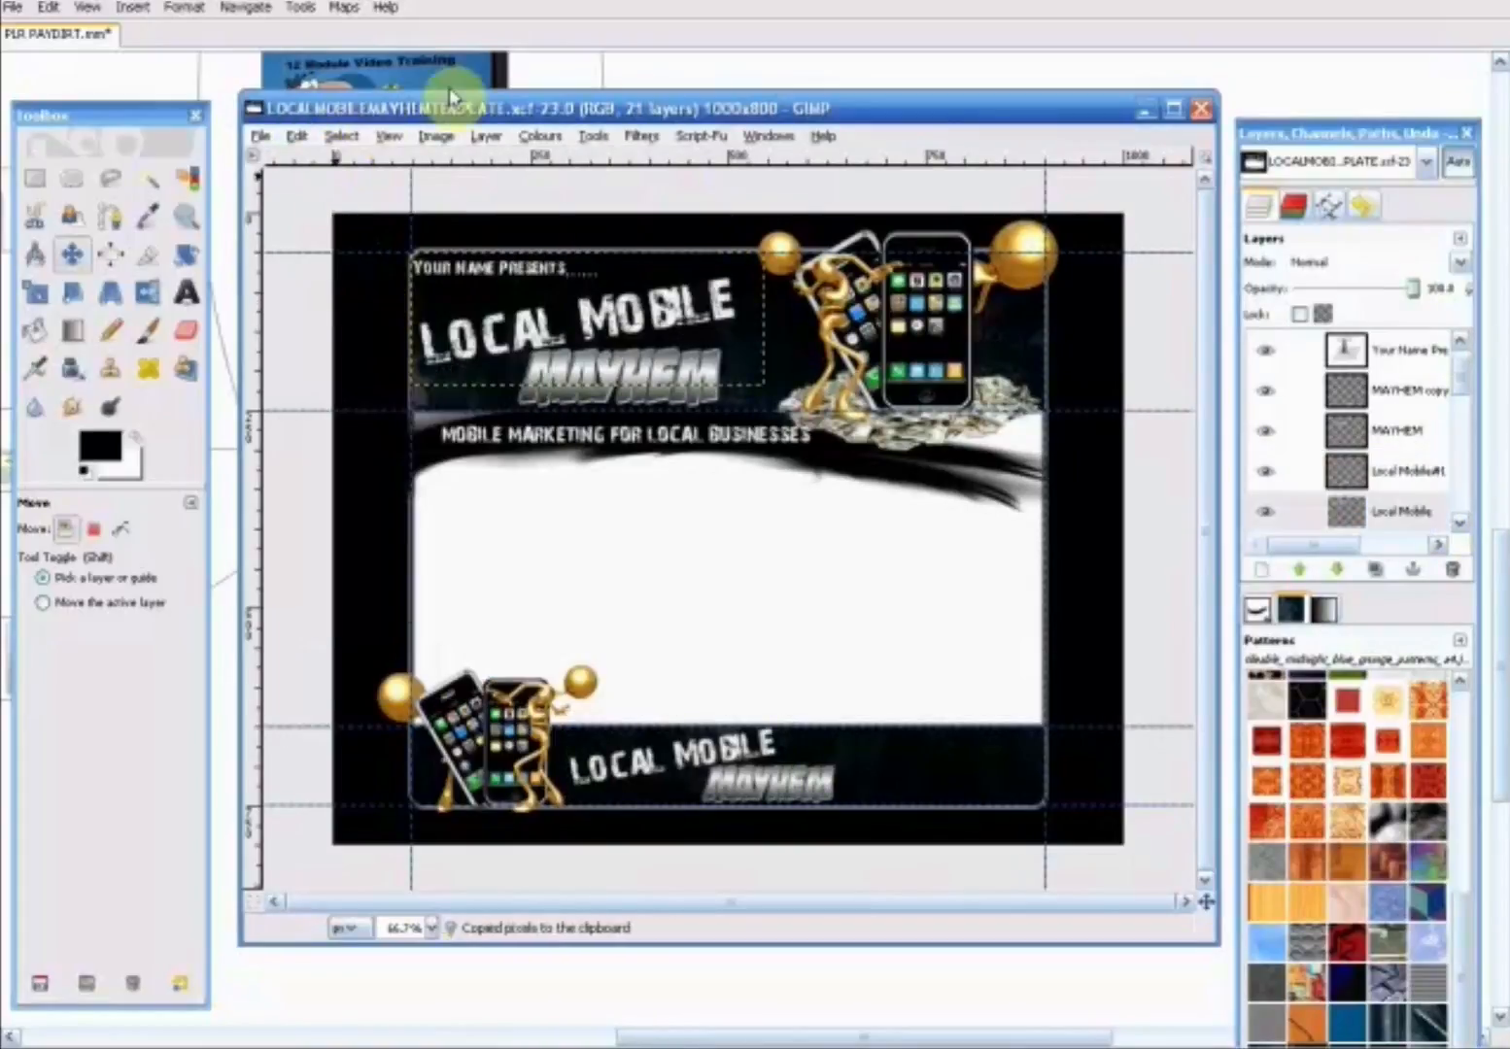
- Add a transparent 350 x 400 pixel layer above the MAYHEM title layer in the cover image
{"action": "key", "text": "alt+Tab"}
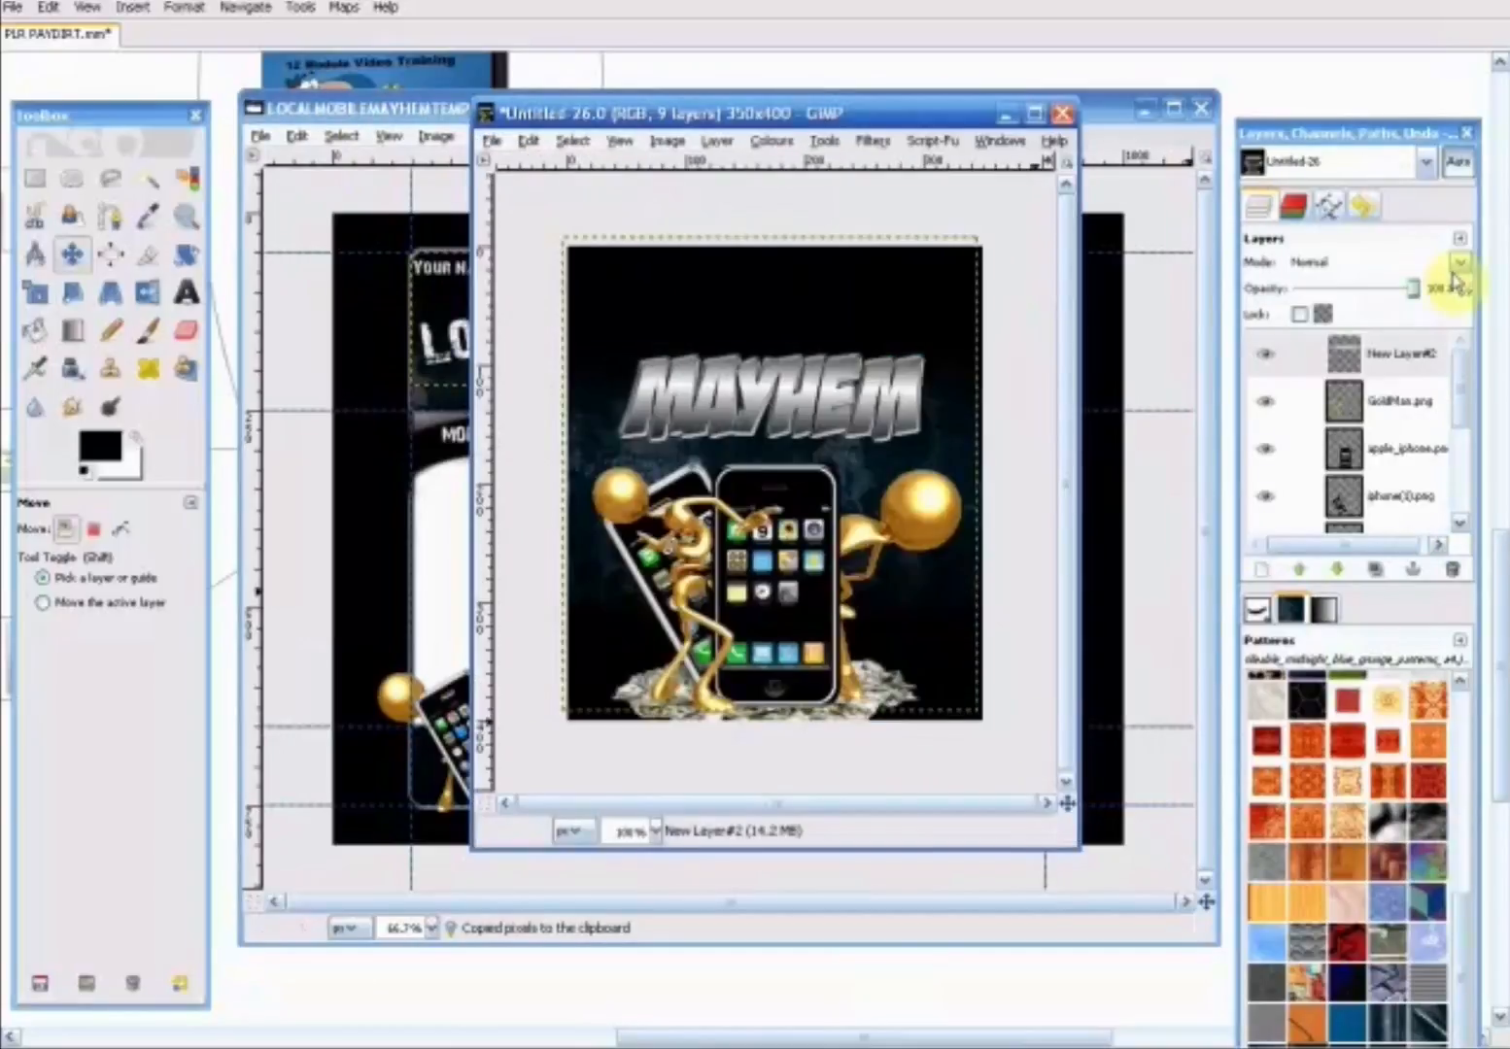
{"action": "right_click", "coordinate": [1394, 362]}
{"action": "left_click", "coordinate": [1259, 412]}
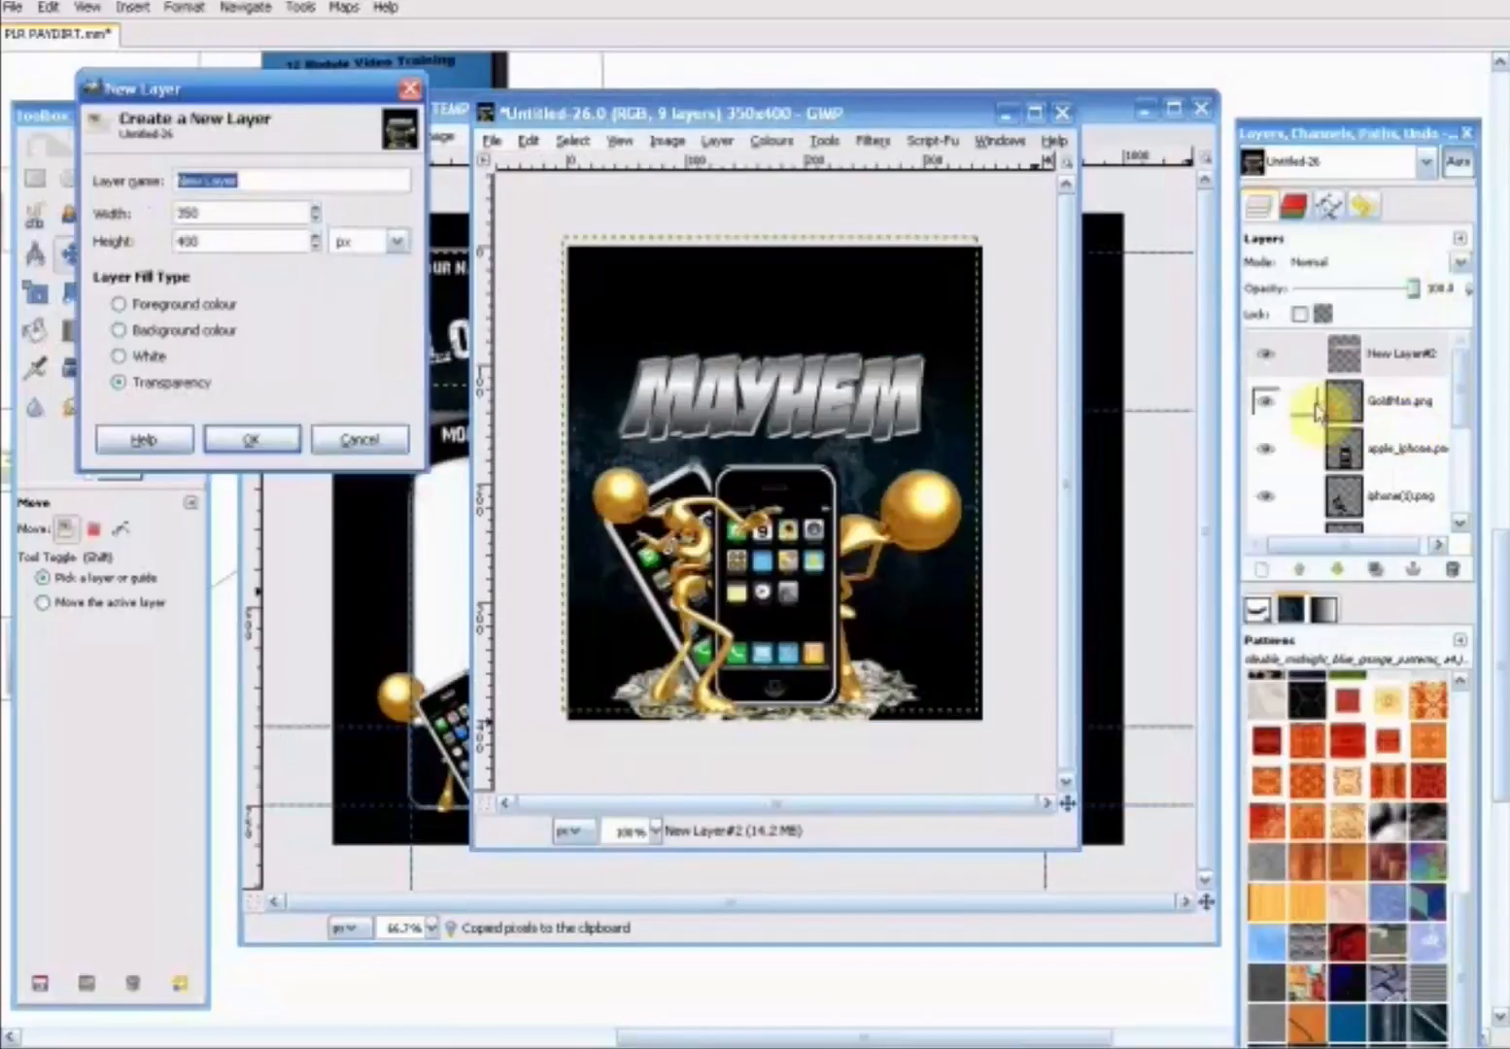
{"action": "left_click", "coordinate": [294, 445]}
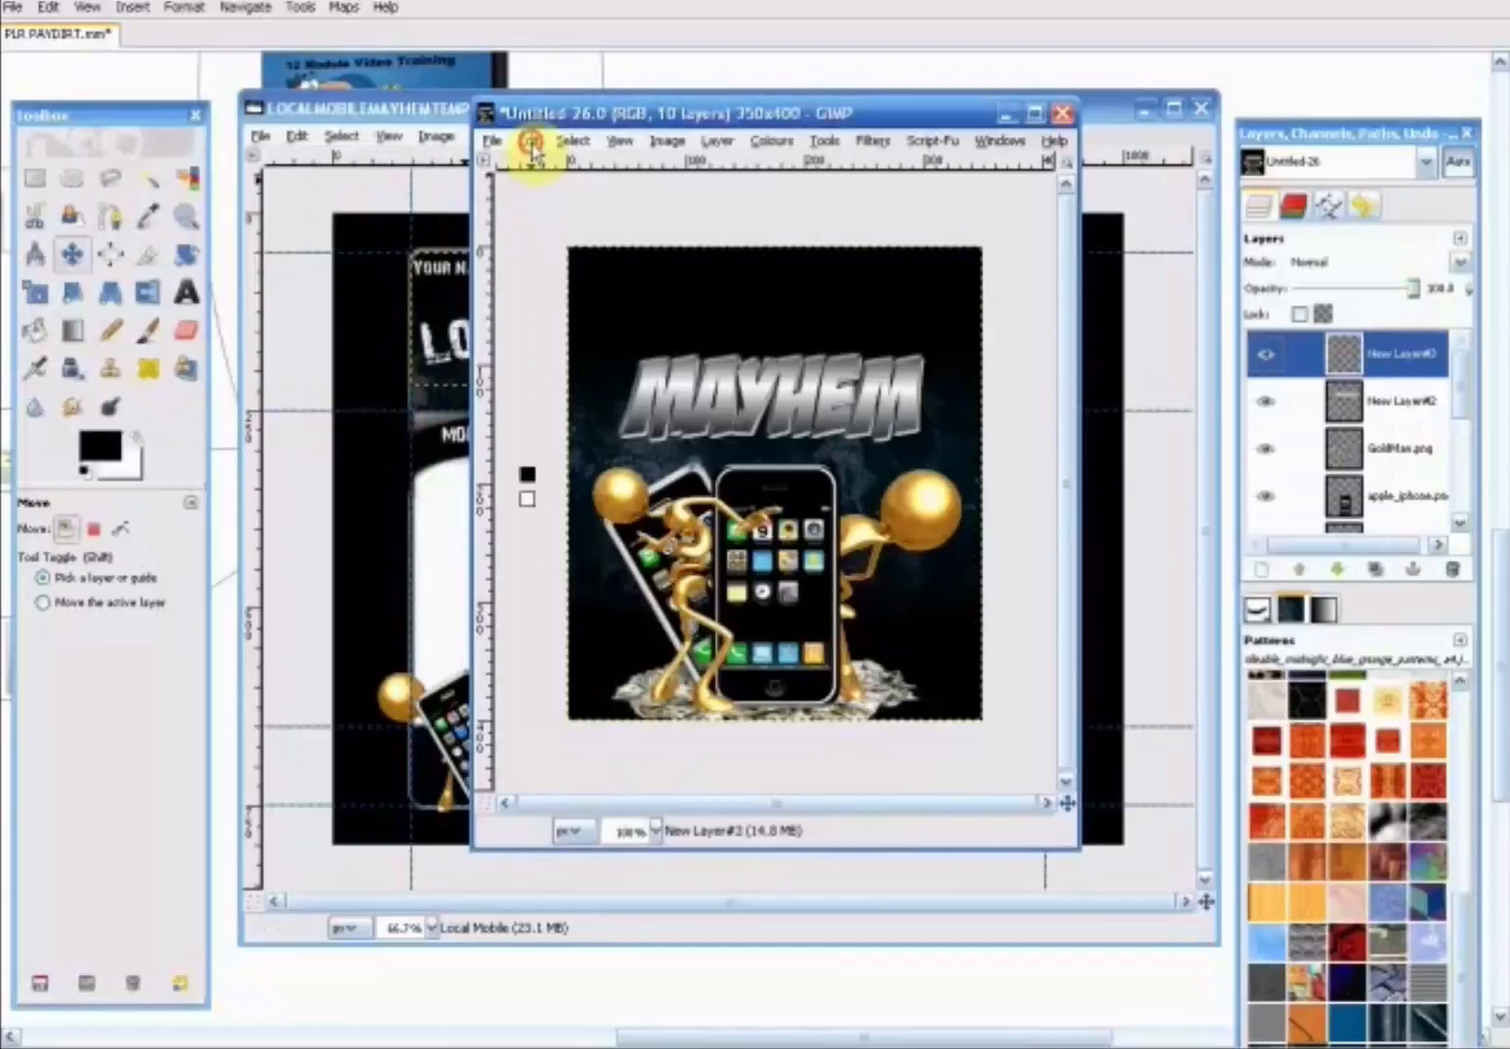
- Paste the Local Mobile title into the new layer and position it just above the MAYHEM title
{"action": "left_click", "coordinate": [527, 141]}
{"action": "left_click", "coordinate": [577, 364]}
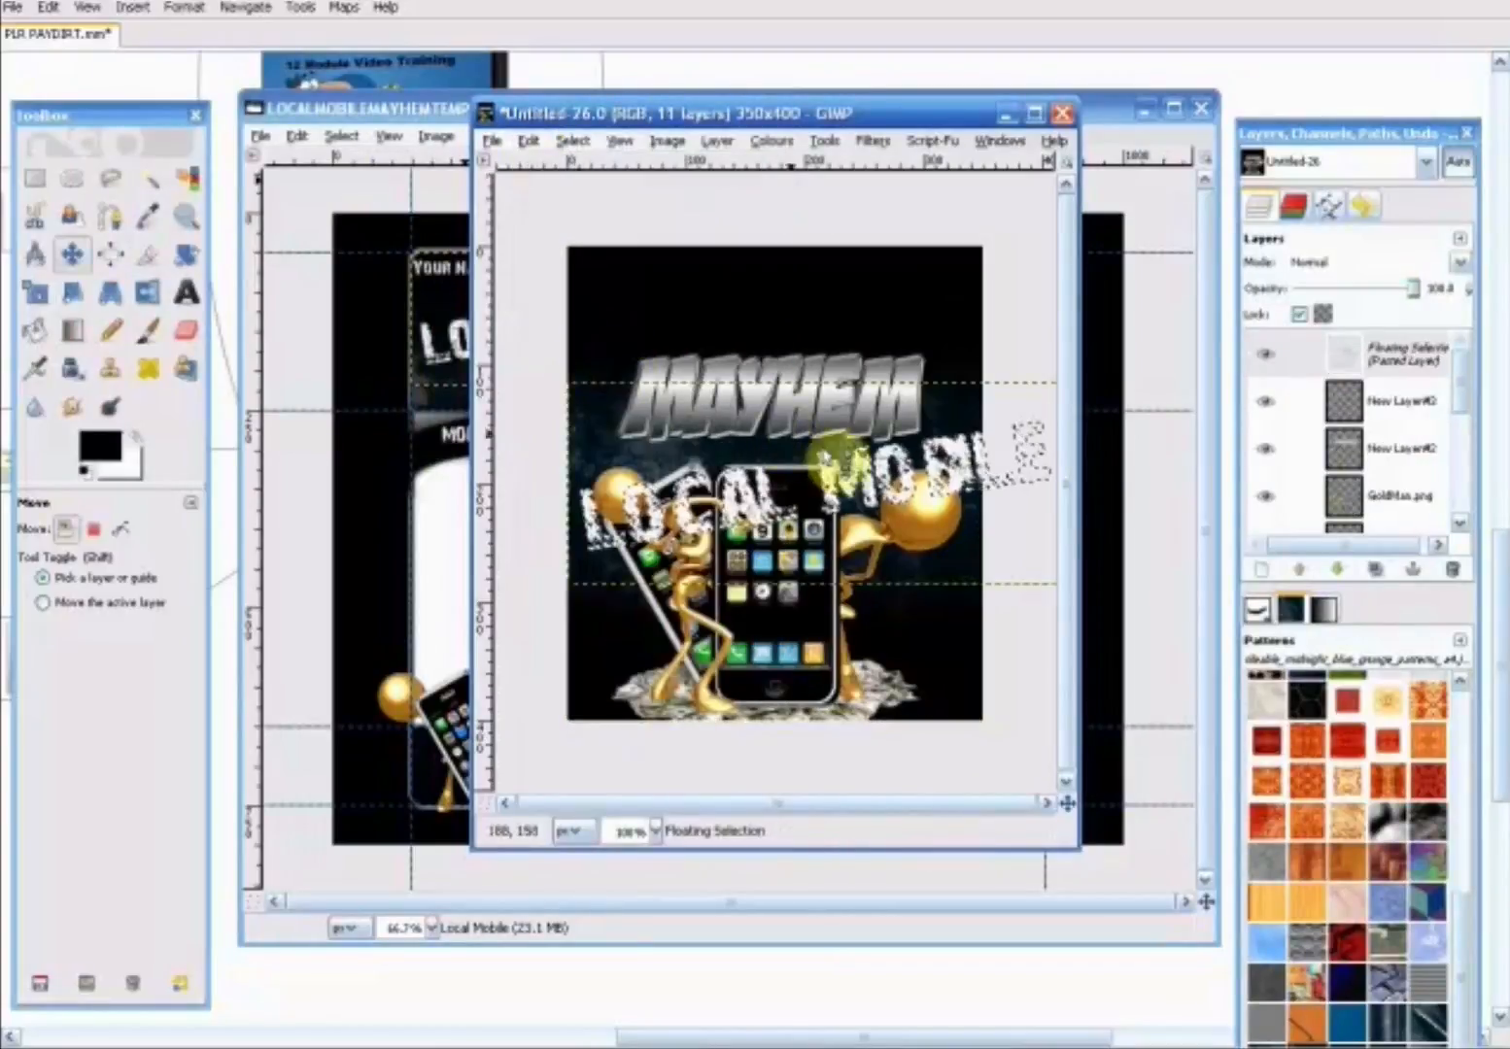
{"action": "left_click", "coordinate": [905, 497]}
{"action": "left_click_drag", "start_coordinate": [904, 491], "coordinate": [867, 309]}
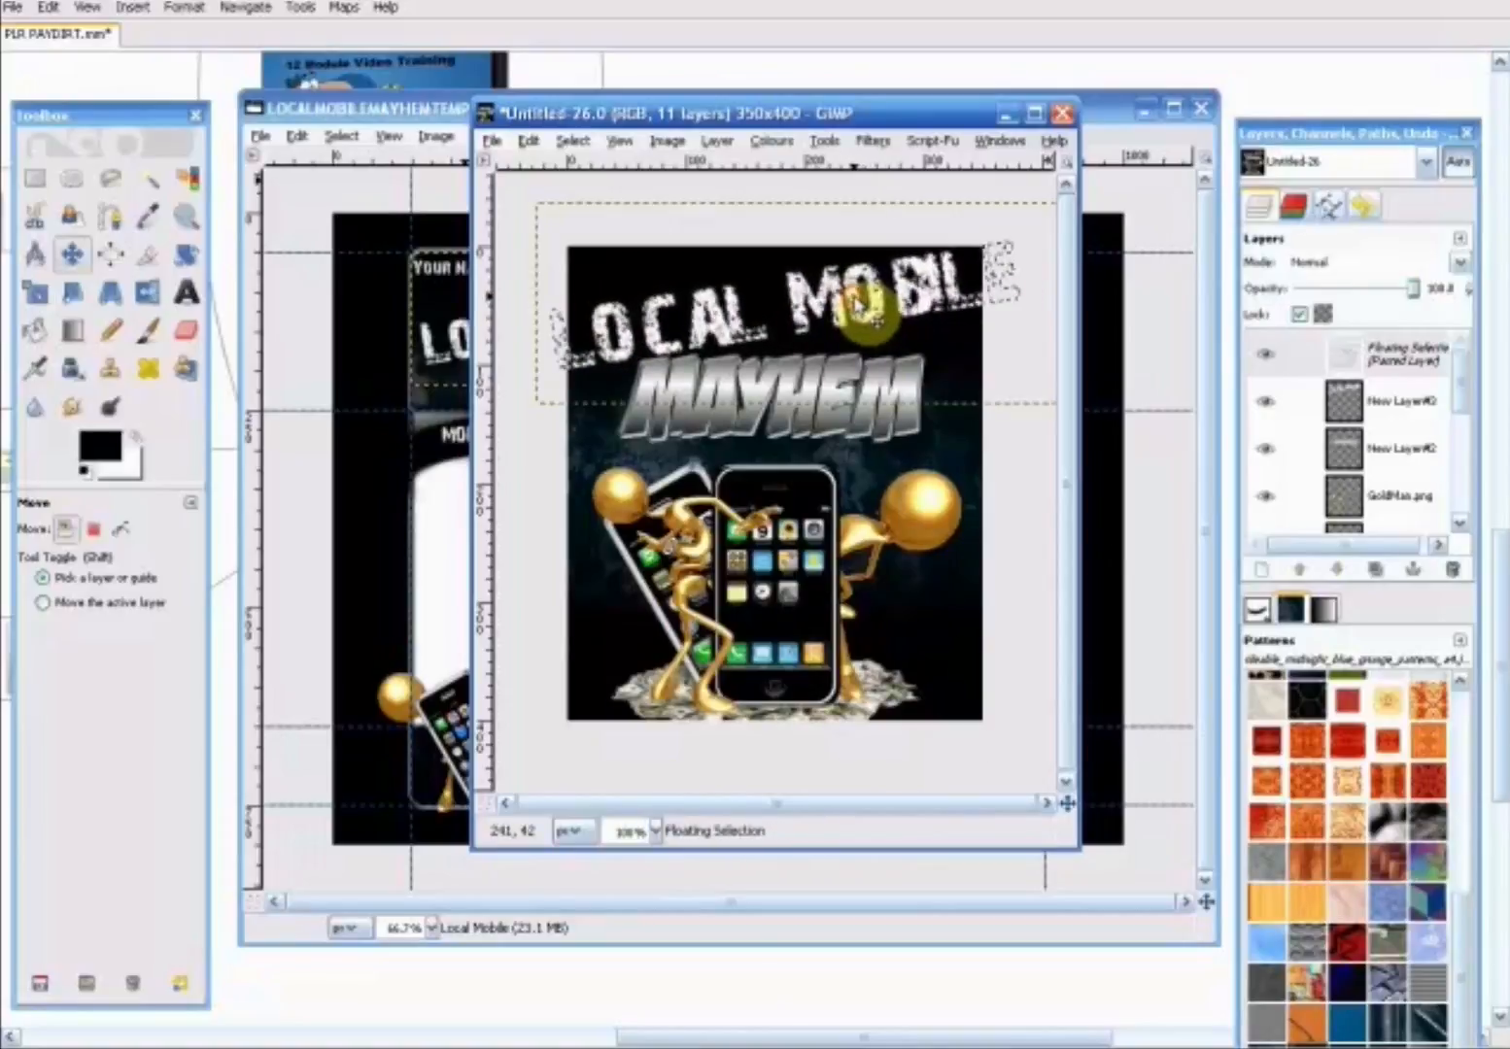
- Scale the Local Mobile title proportionally to about 339 x 129 pixels and centre it above MAYHEM within the cover's width
{"action": "left_click", "coordinate": [36, 291]}
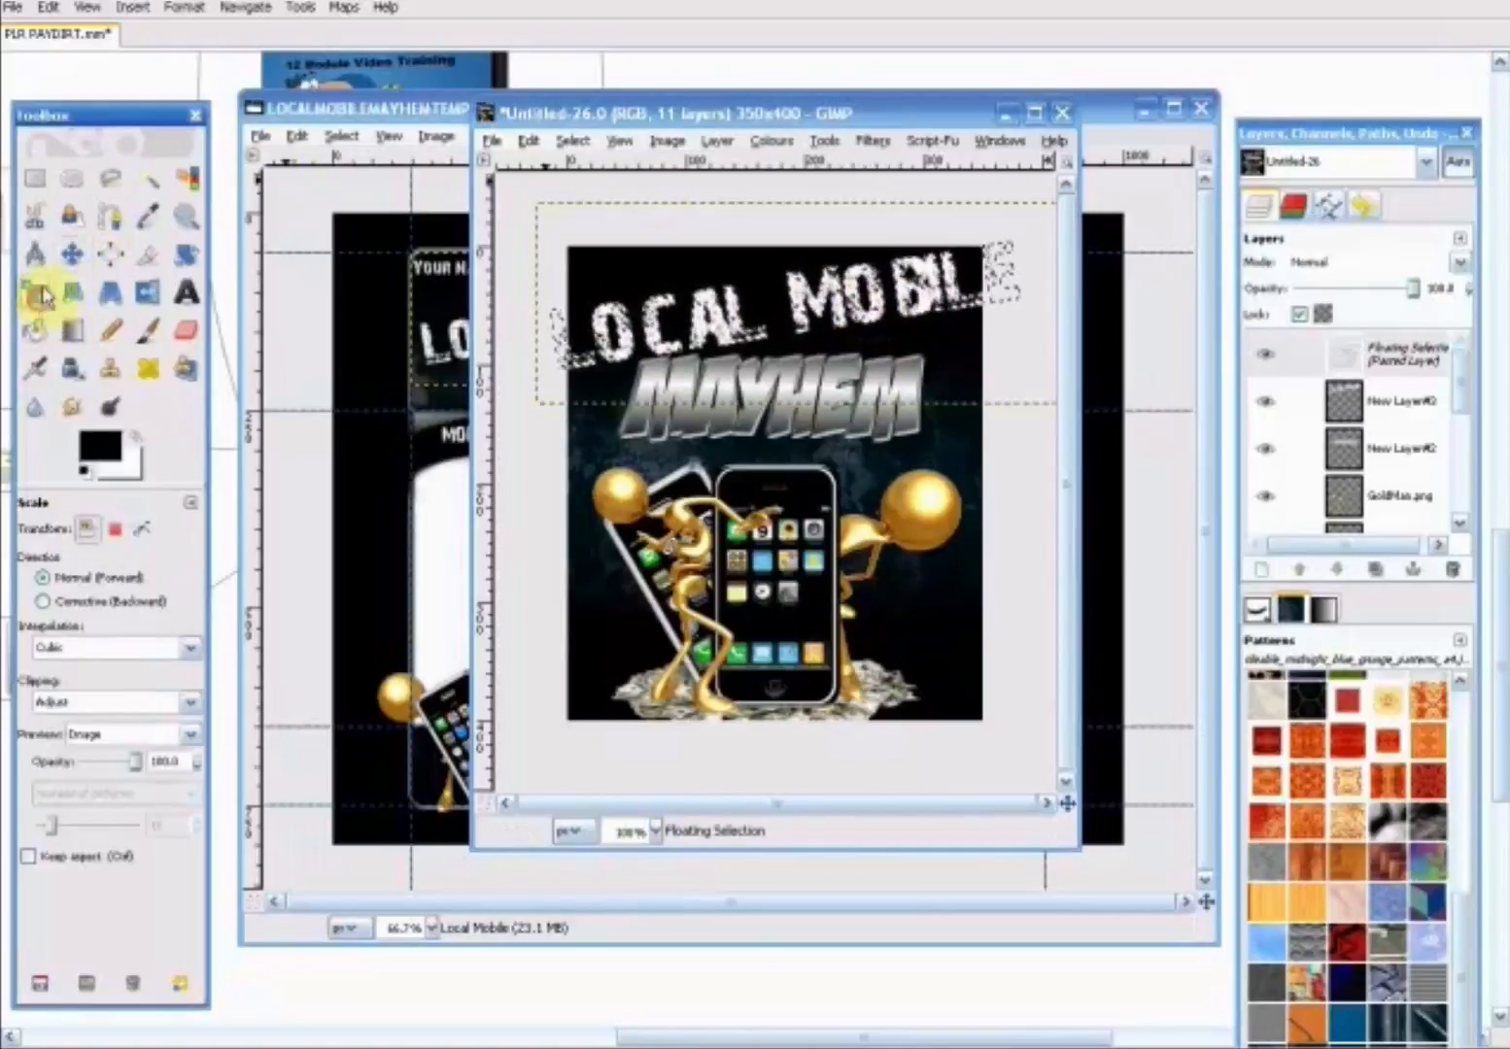
{"action": "left_click", "coordinate": [571, 218]}
{"action": "left_click", "coordinate": [172, 123]}
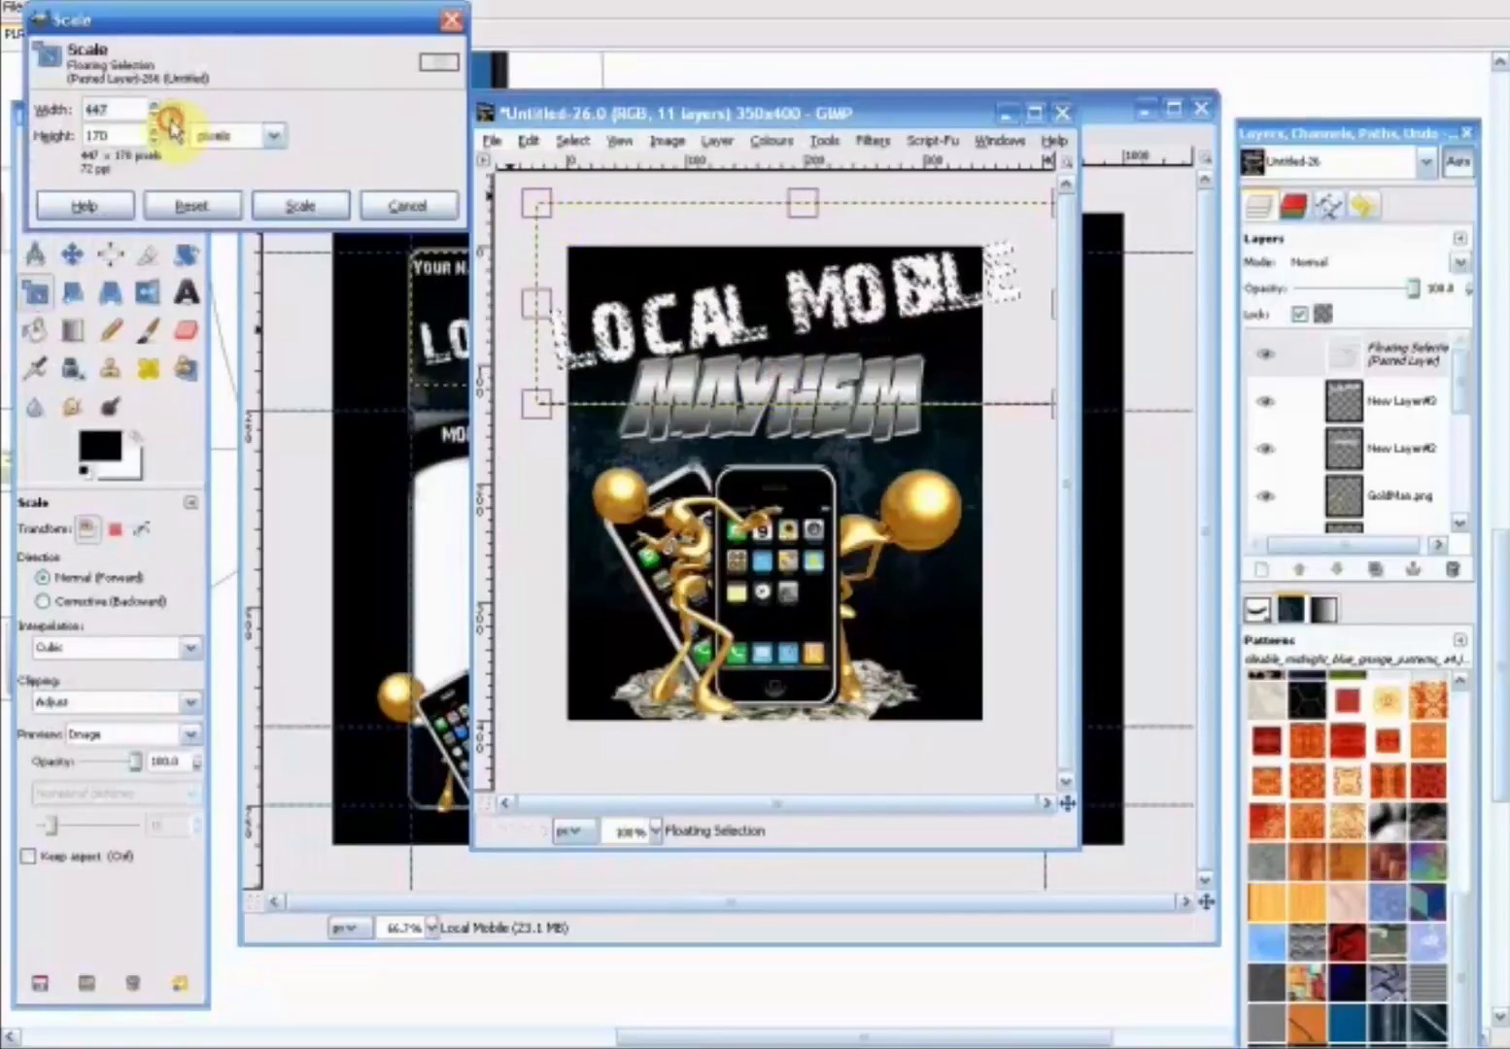
{"action": "left_click_drag", "start_coordinate": [536, 204], "coordinate": [627, 281]}
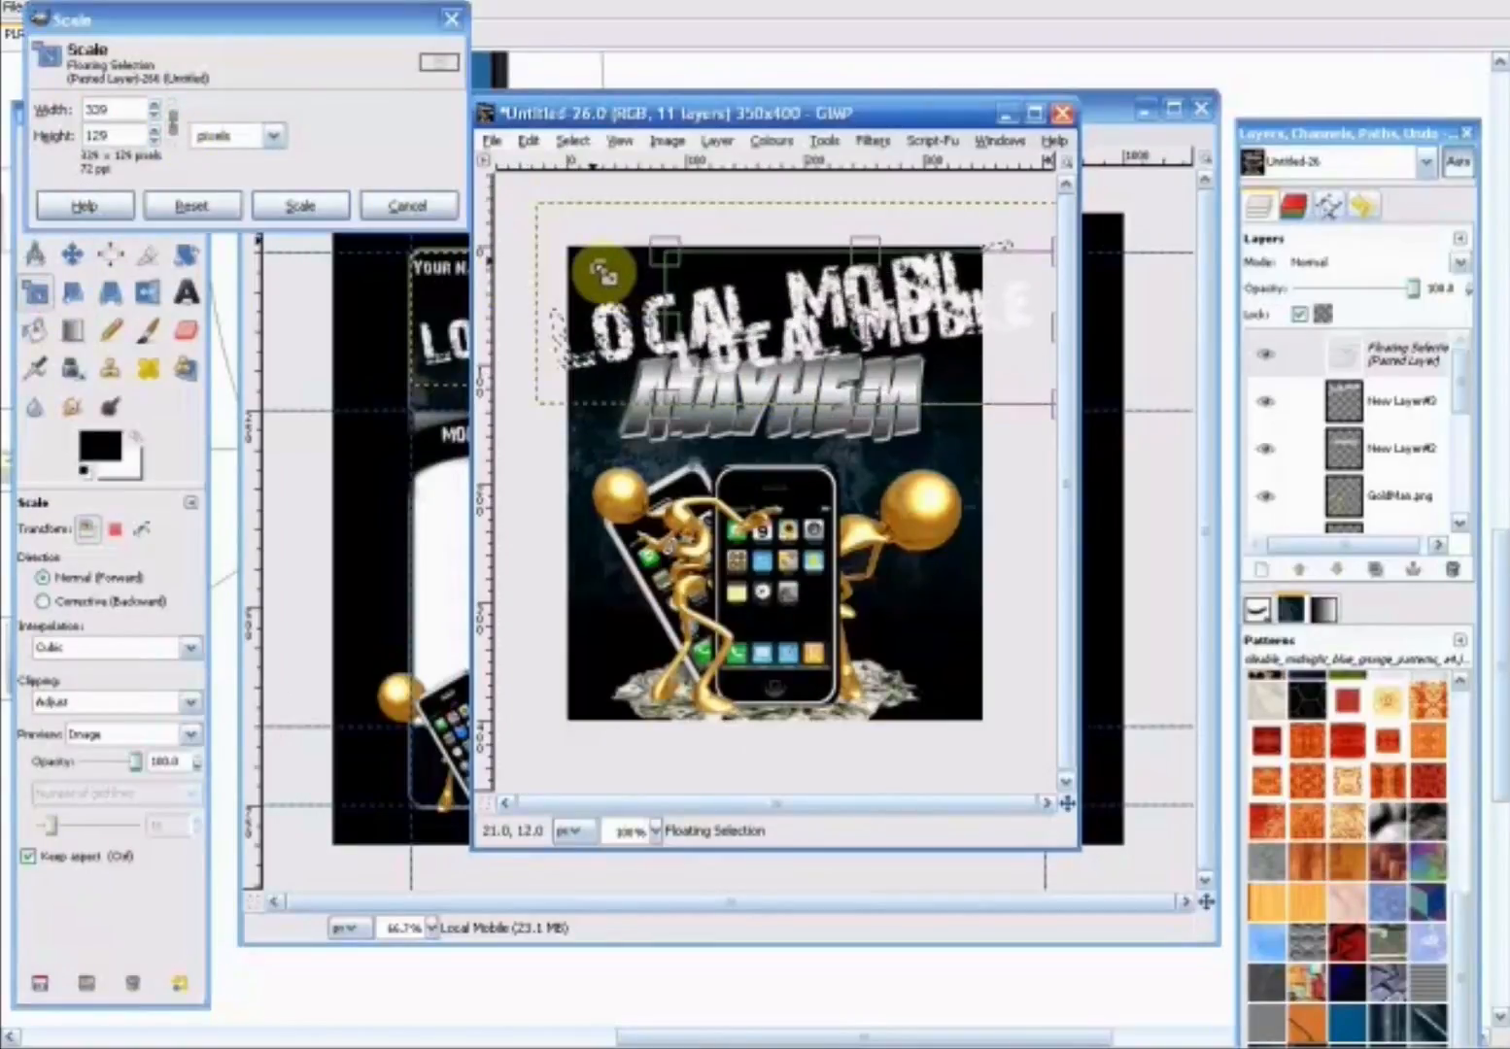
{"action": "left_click", "coordinate": [277, 206]}
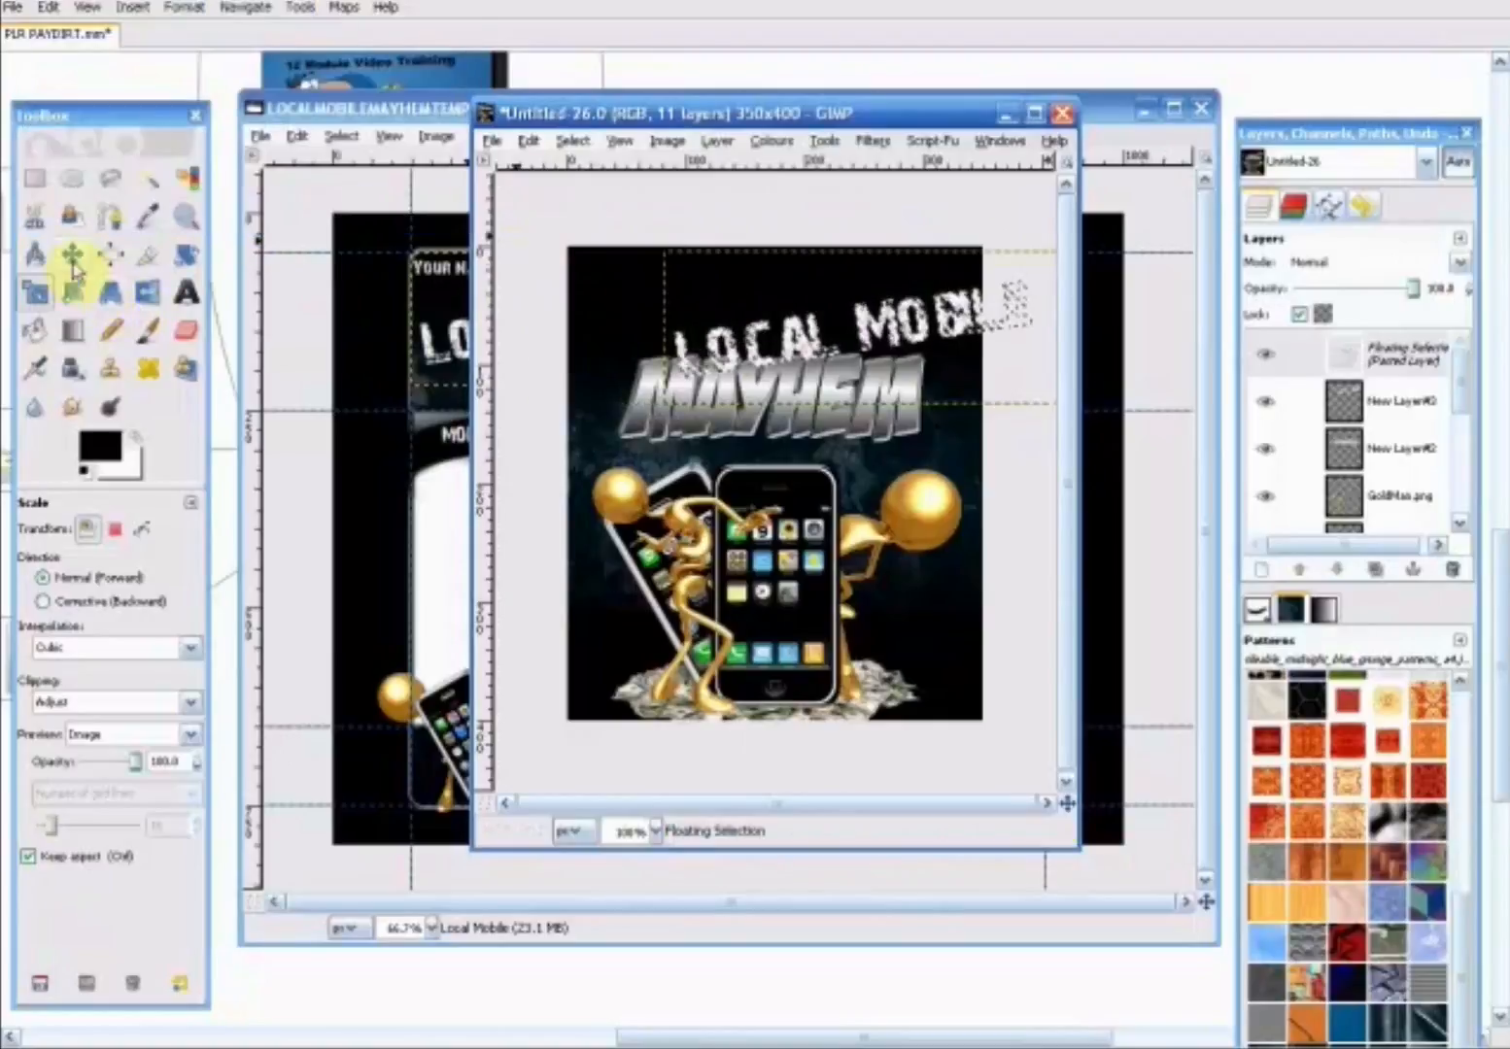
{"action": "left_click", "coordinate": [72, 254]}
{"action": "left_click_drag", "start_coordinate": [767, 344], "coordinate": [680, 343]}
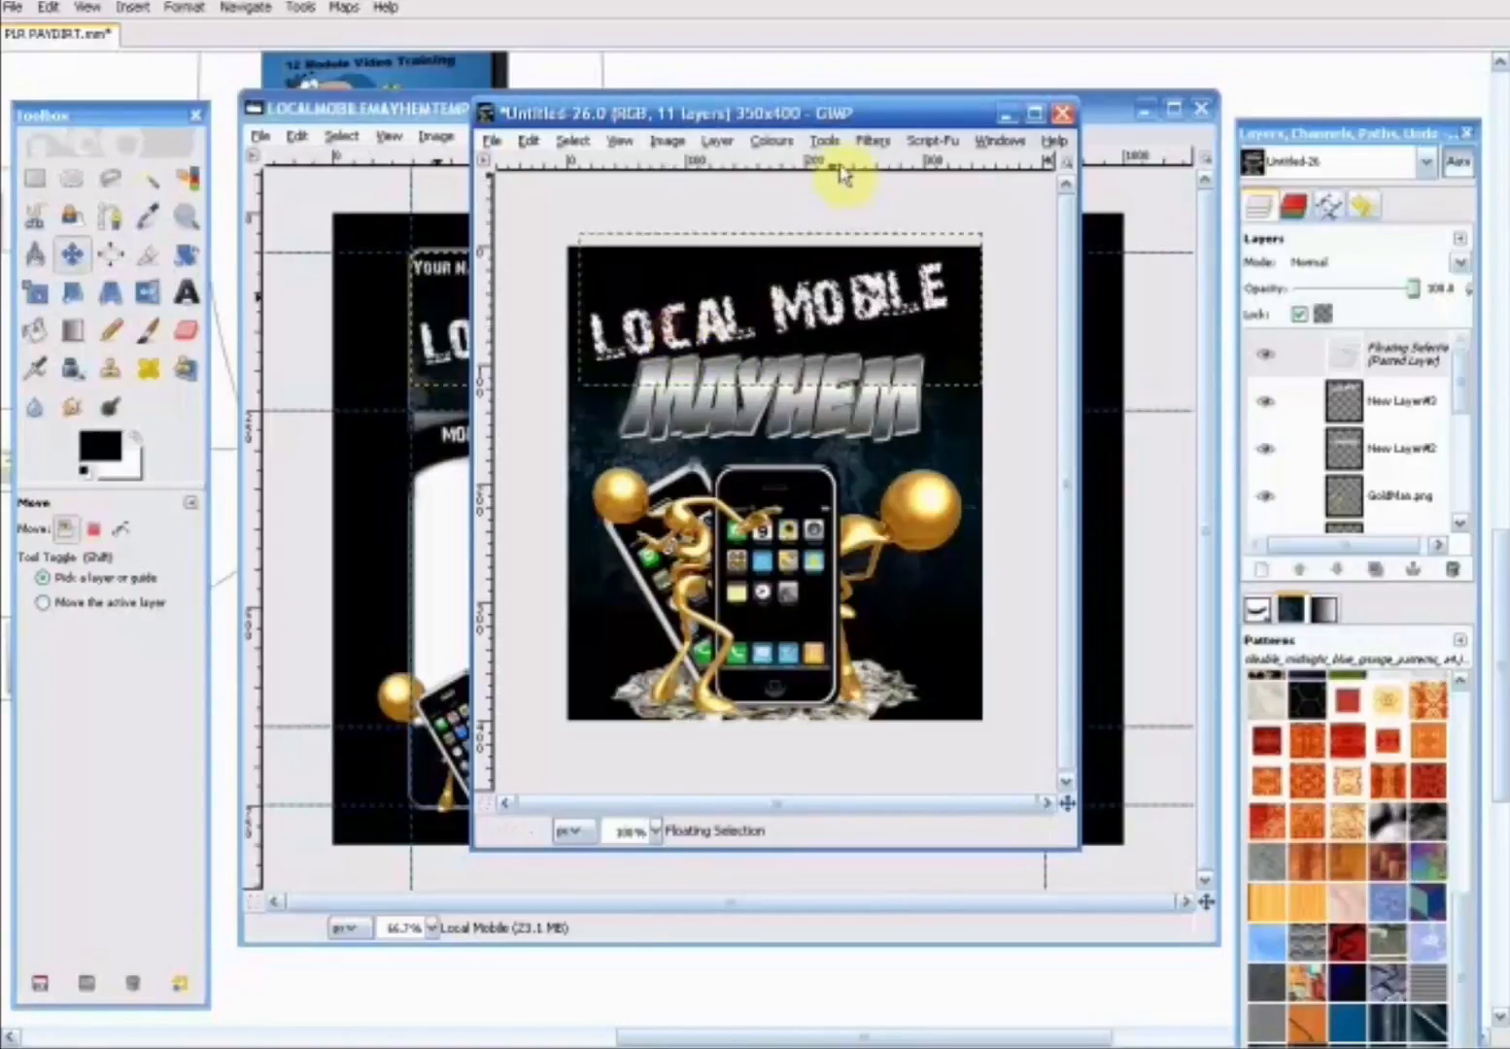
- Anchor the Local Mobile title, and shift both the MAYHEM and Local Mobile lines slightly down towards the phones
{"action": "left_click_drag", "start_coordinate": [839, 114], "coordinate": [777, 97]}
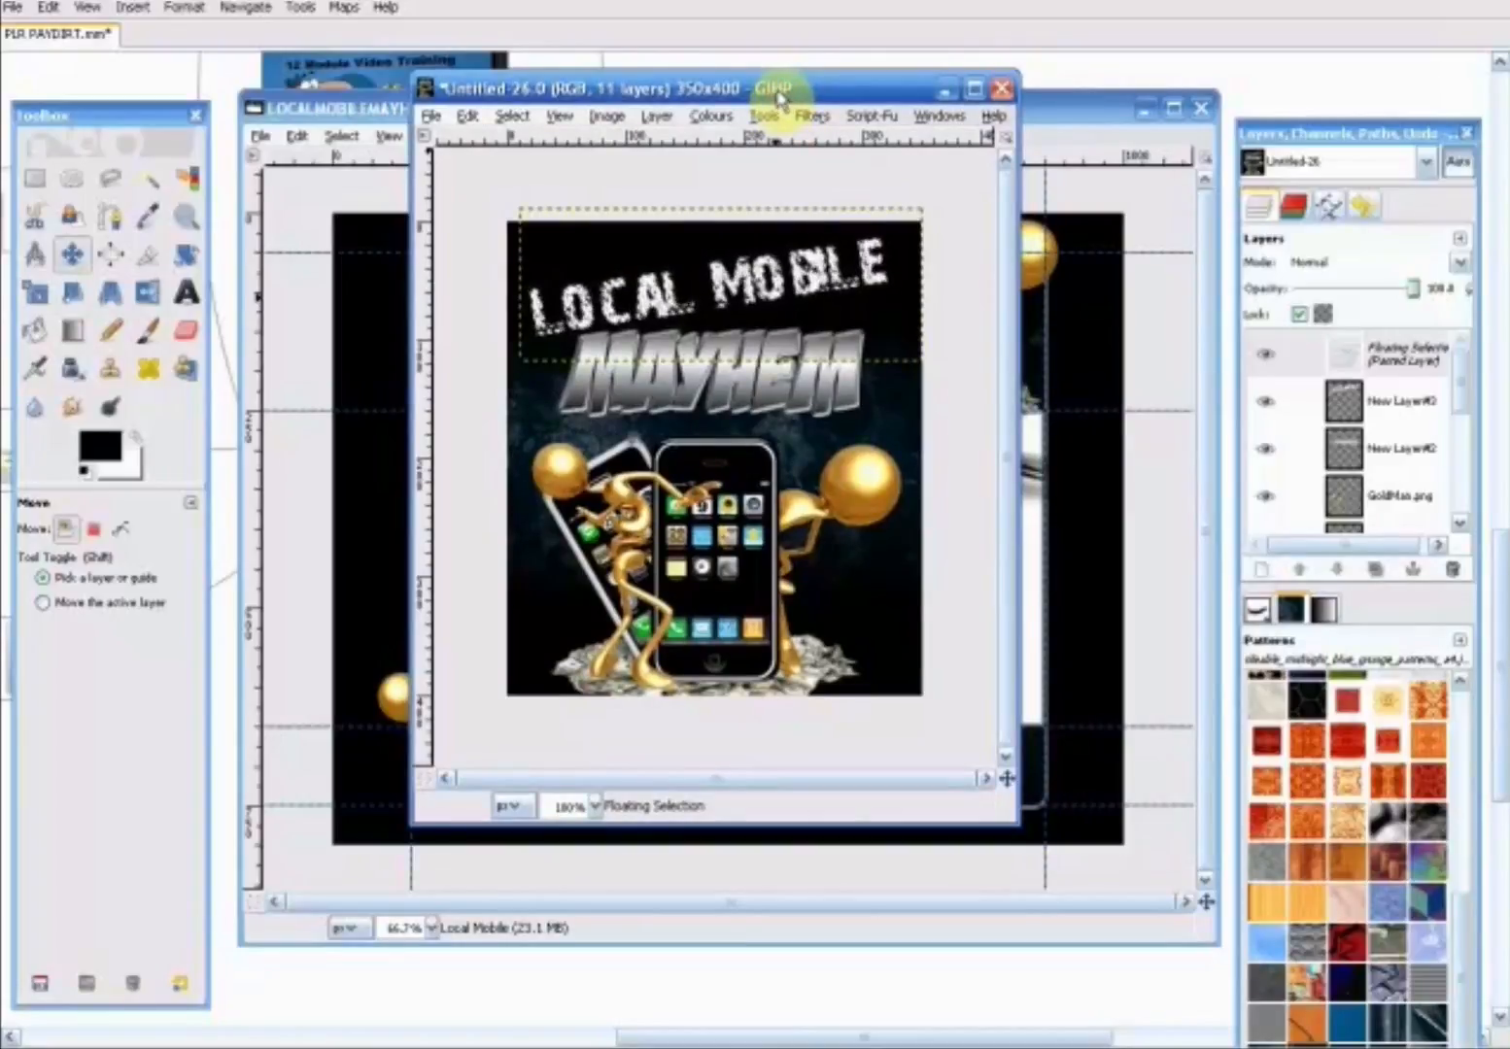
{"action": "left_click_drag", "start_coordinate": [768, 94], "coordinate": [809, 431]}
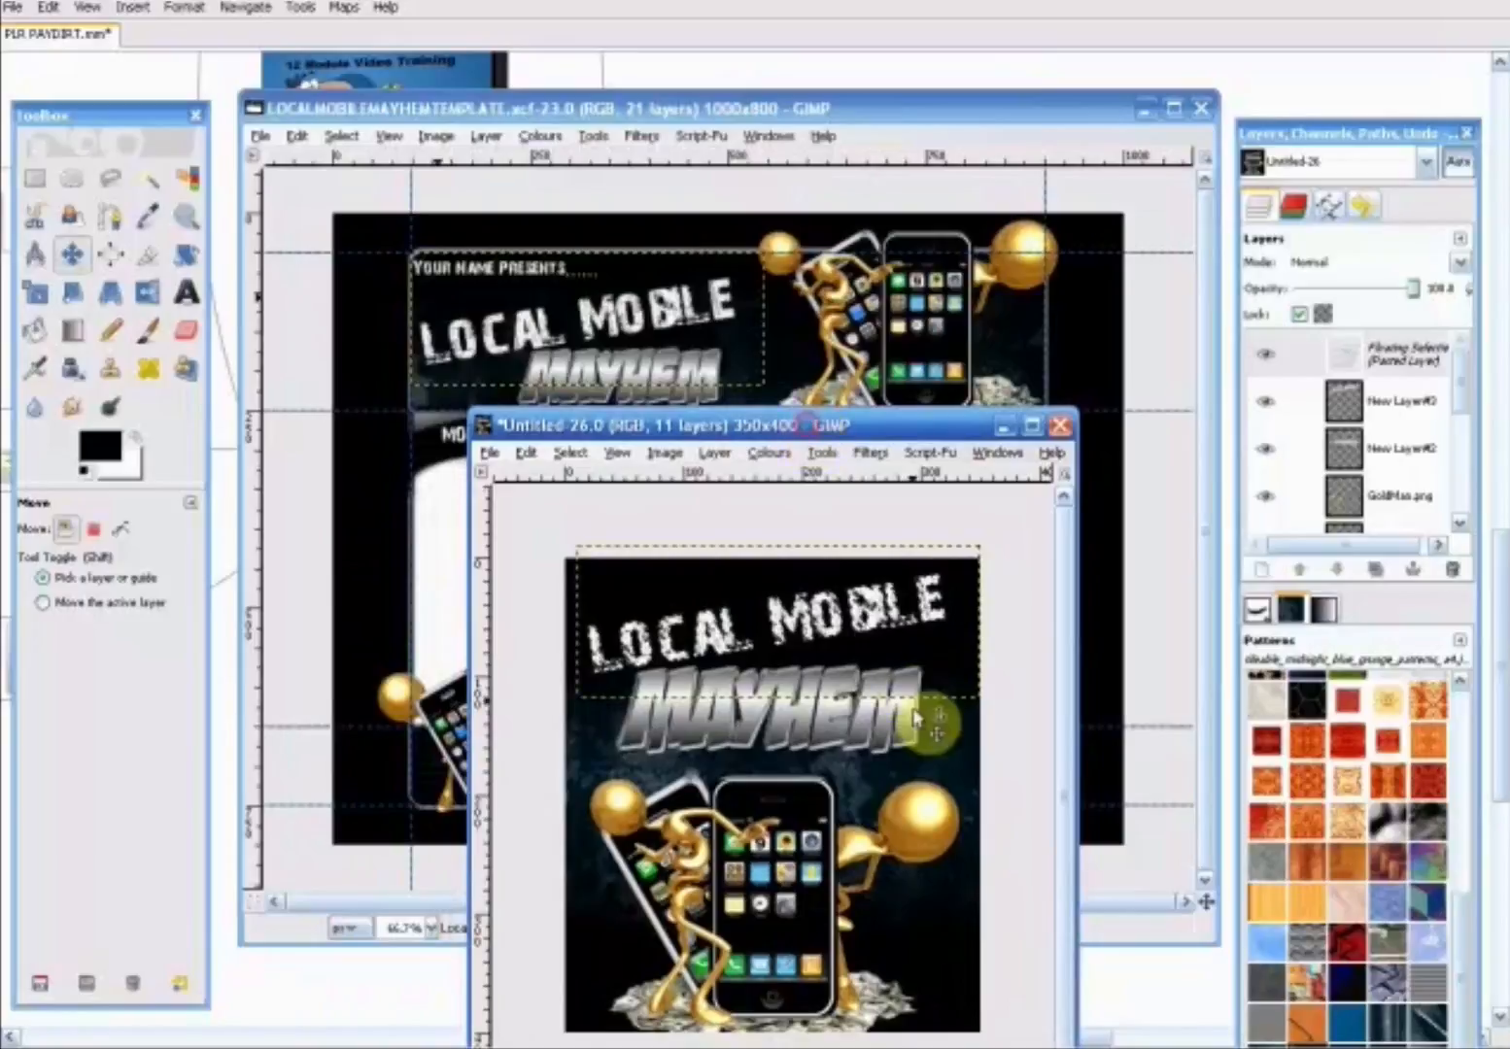
{"action": "left_click", "coordinate": [950, 733]}
{"action": "mouse_move", "coordinate": [833, 737]}
{"action": "left_mouse_down"}
{"action": "mouse_move", "coordinate": [842, 767]}
{"action": "mouse_move", "coordinate": [828, 744]}
{"action": "left_mouse_up"}
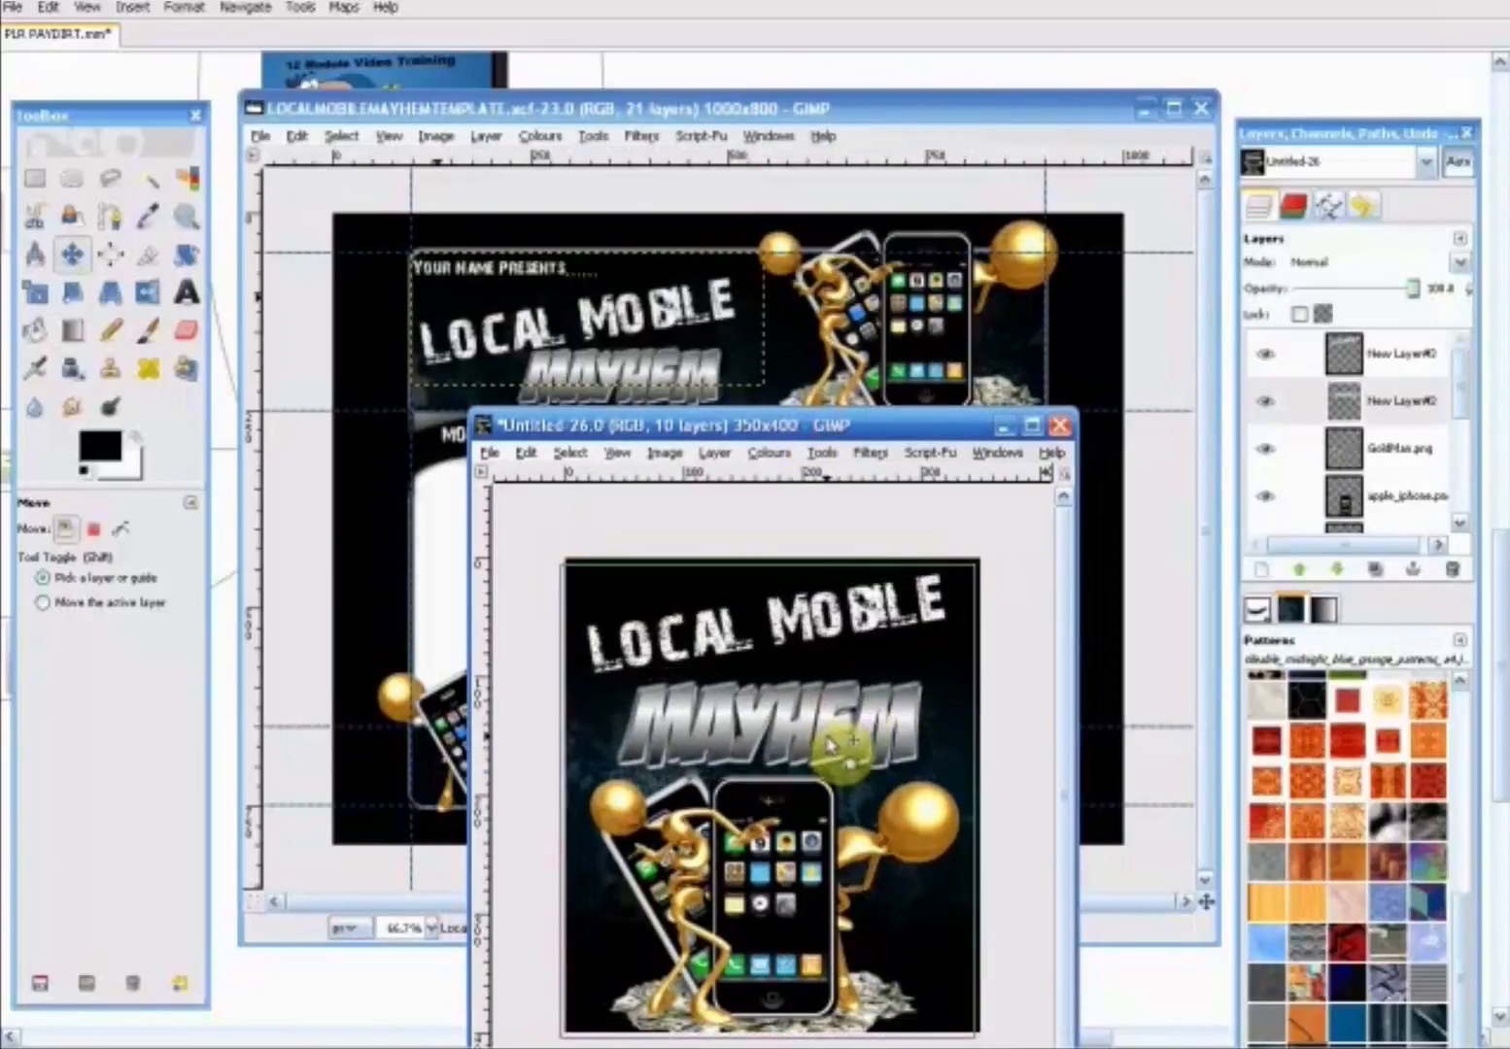
{"action": "left_click", "coordinate": [799, 624]}
{"action": "left_click_drag", "start_coordinate": [791, 617], "coordinate": [792, 653]}
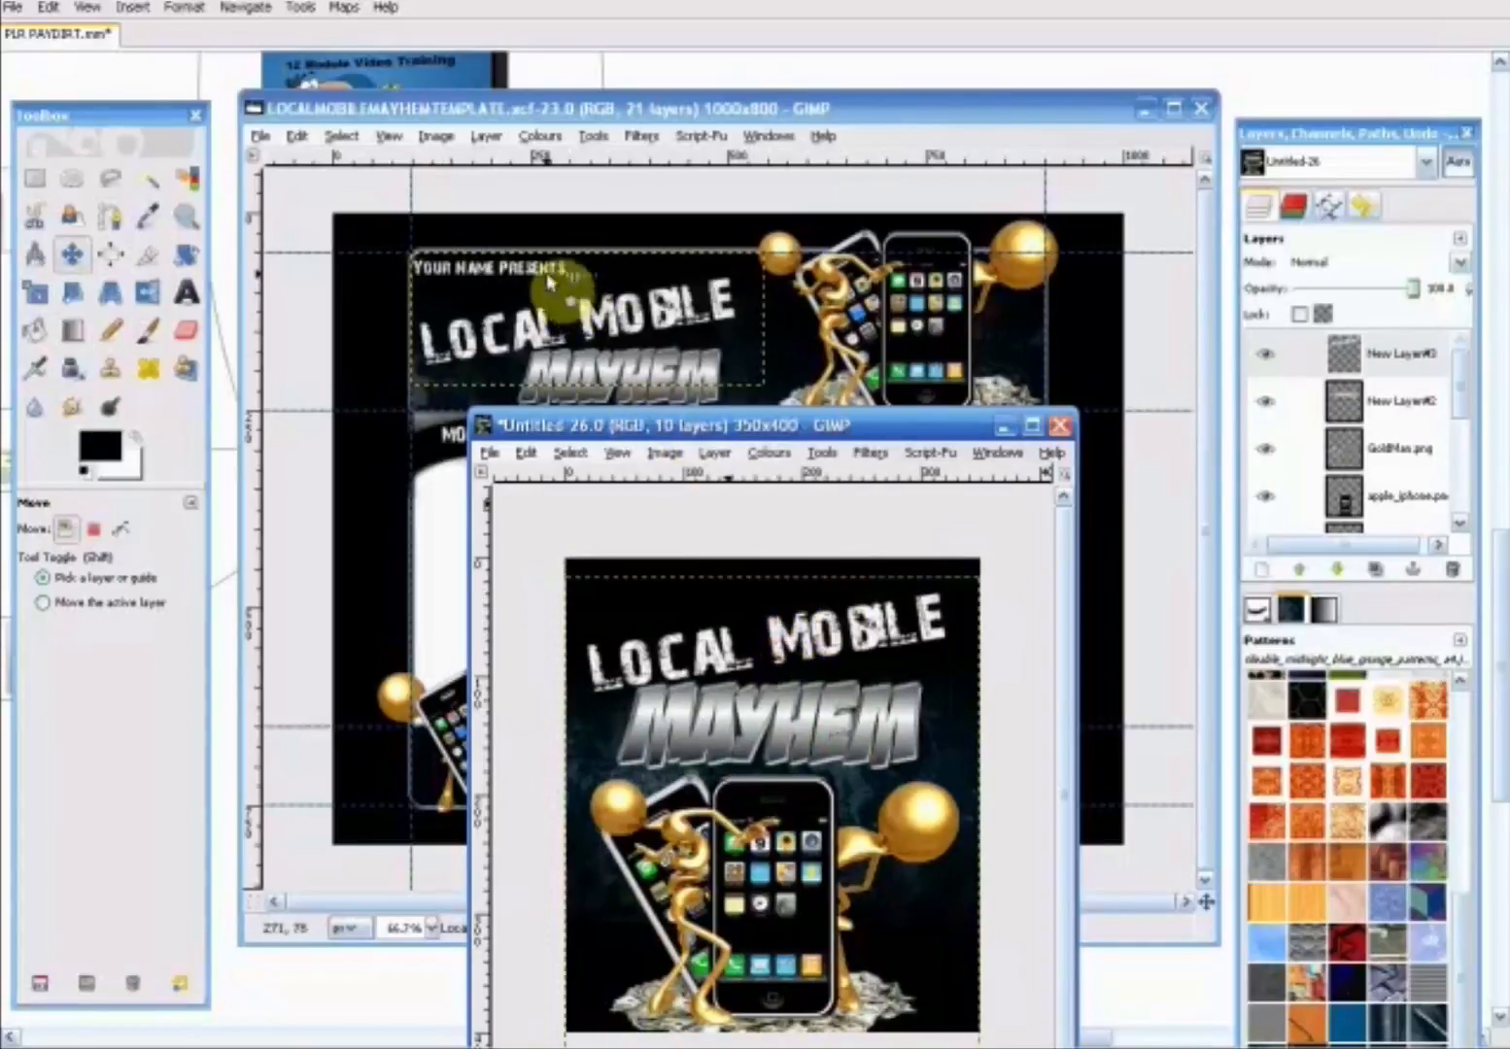
- Copy the MOBILE MARKETING FOR LOCAL BUSINESSES text layer from the LOCALMOBILEMAYHEMTEMPLATE.xcf image
{"action": "left_click_drag", "start_coordinate": [690, 420], "coordinate": [682, 498]}
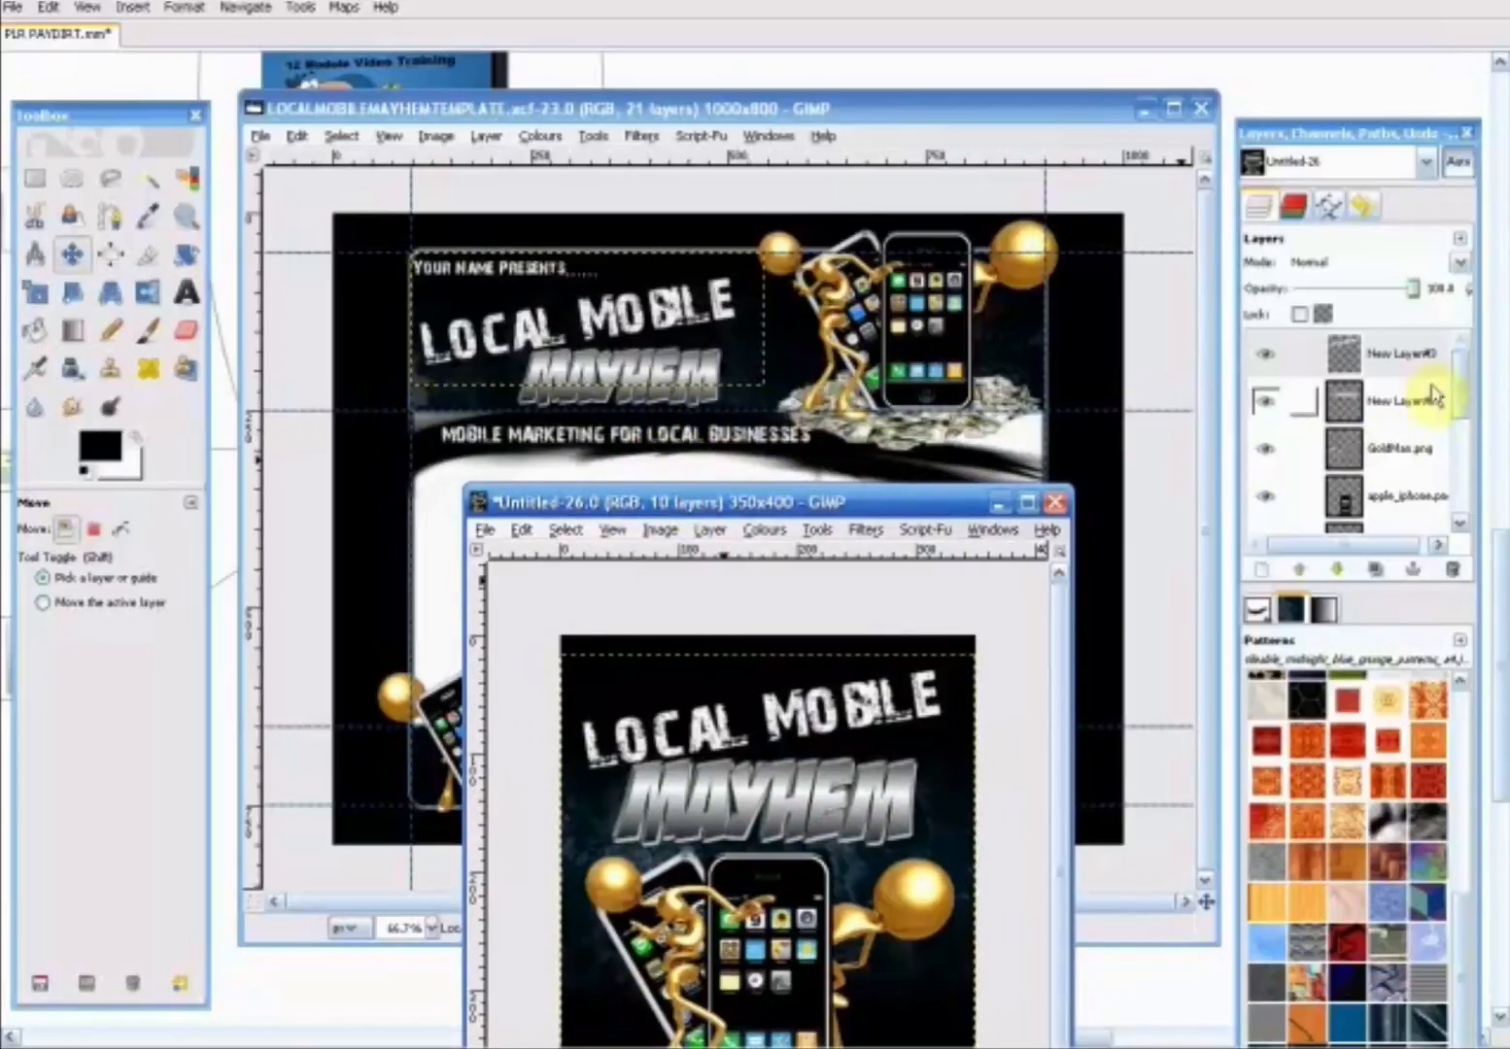
{"action": "left_click", "coordinate": [808, 110]}
{"action": "left_click_drag", "start_coordinate": [1461, 407], "coordinate": [1457, 354]}
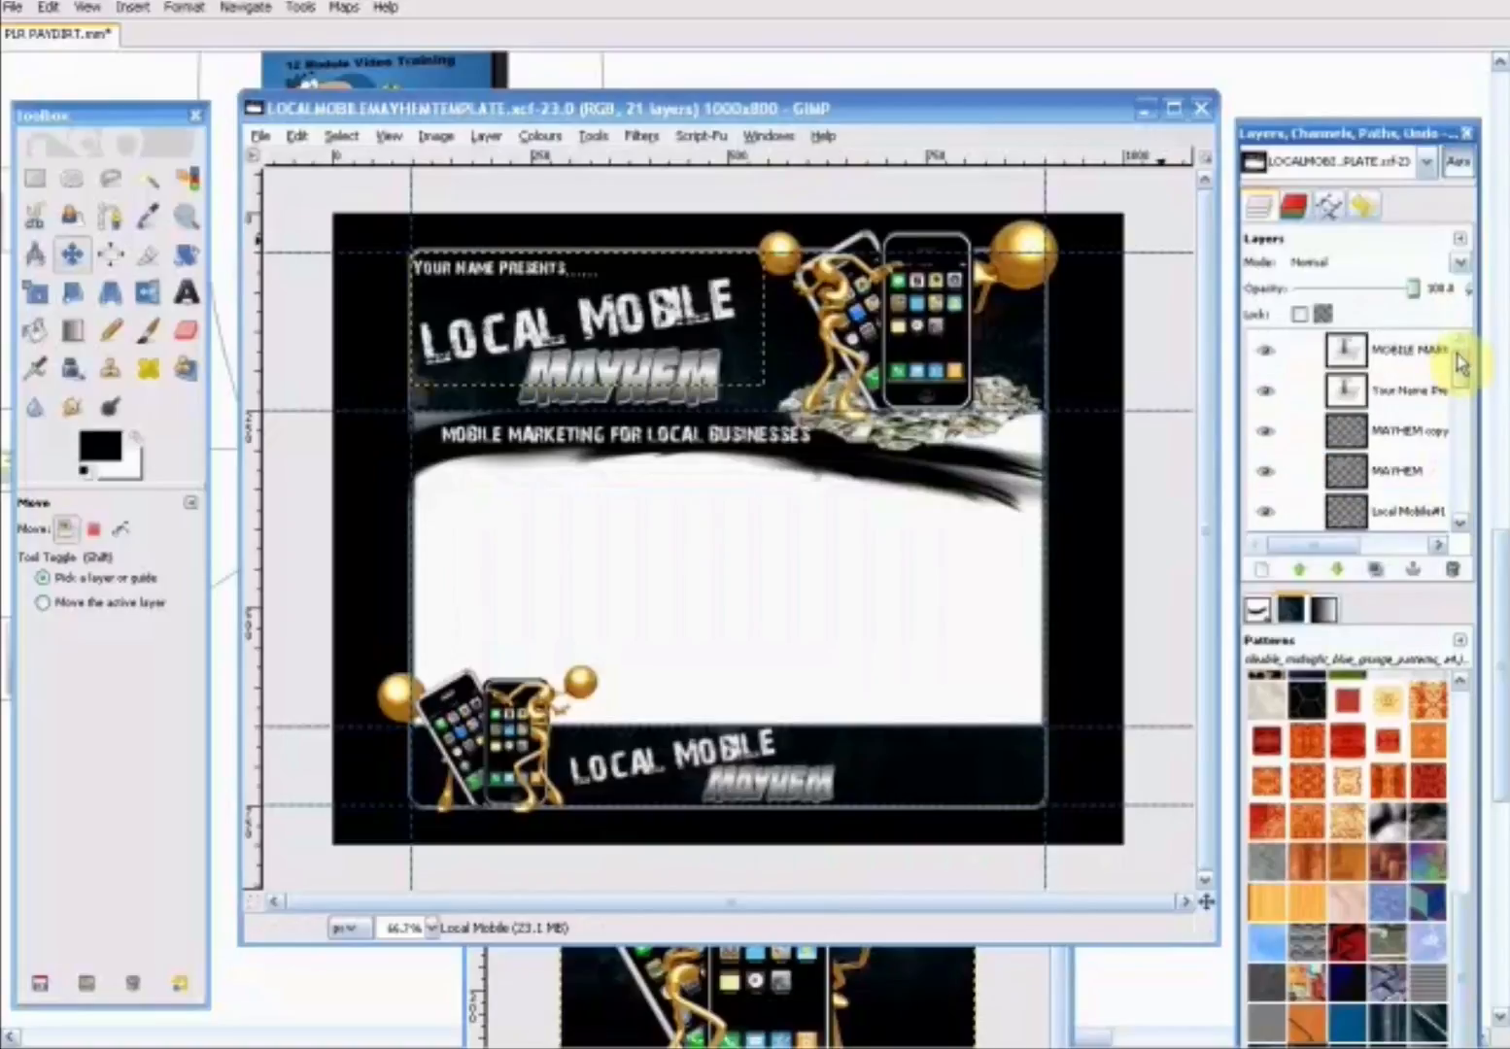
{"action": "left_click", "coordinate": [1399, 355]}
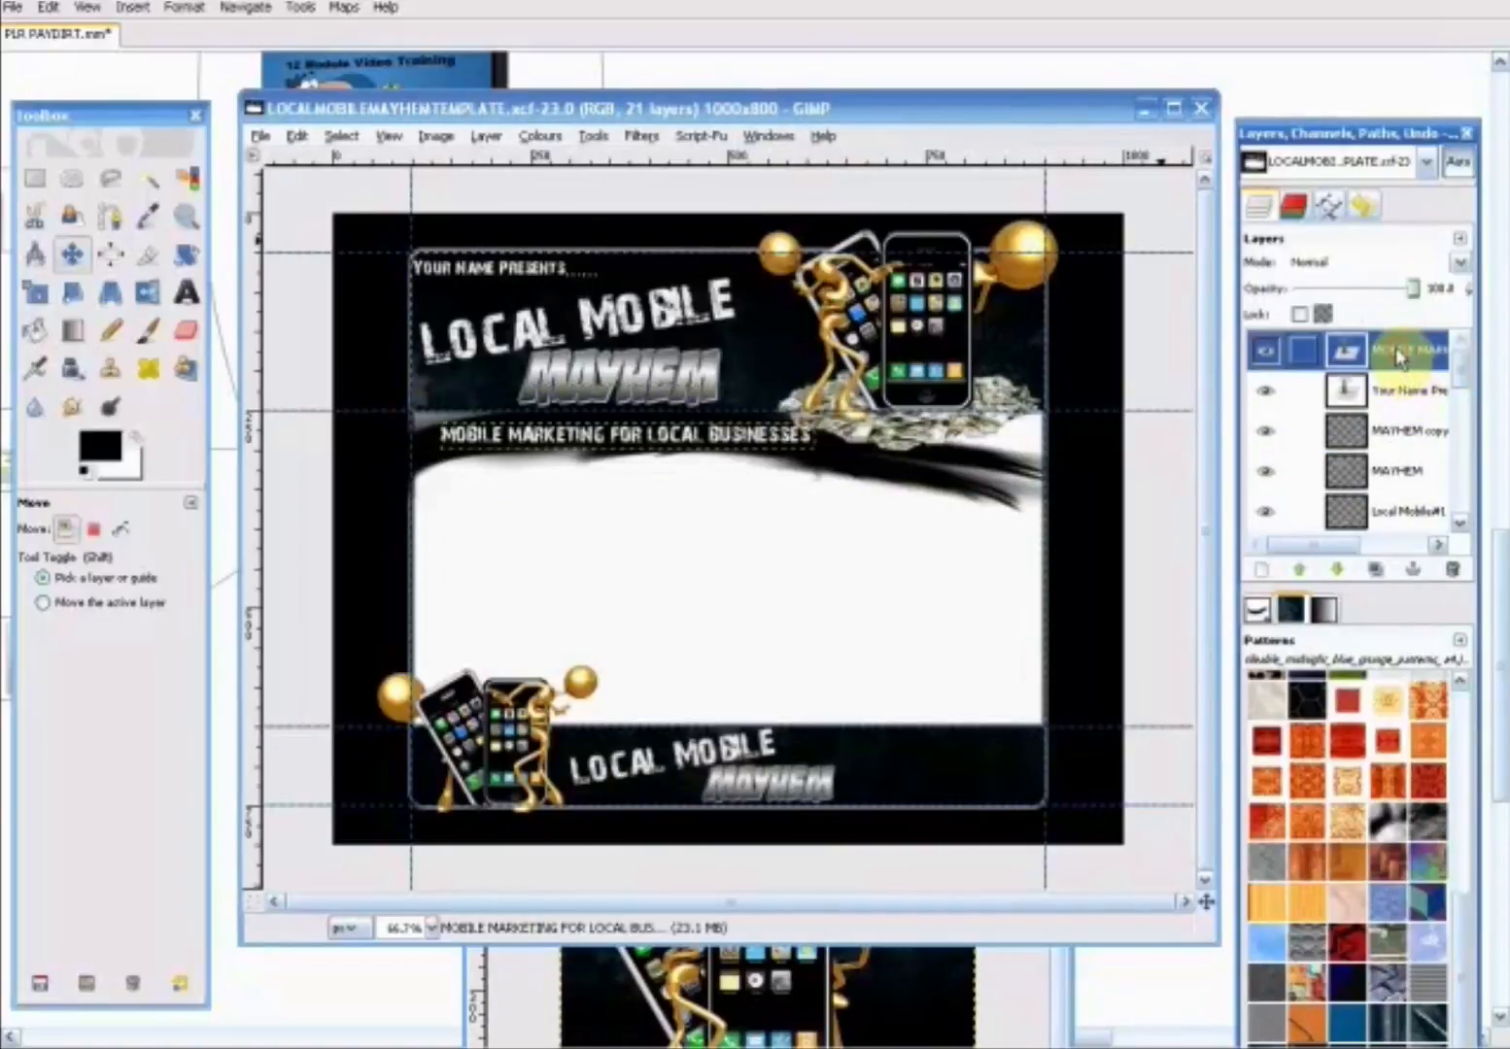
{"action": "left_click", "coordinate": [296, 136]}
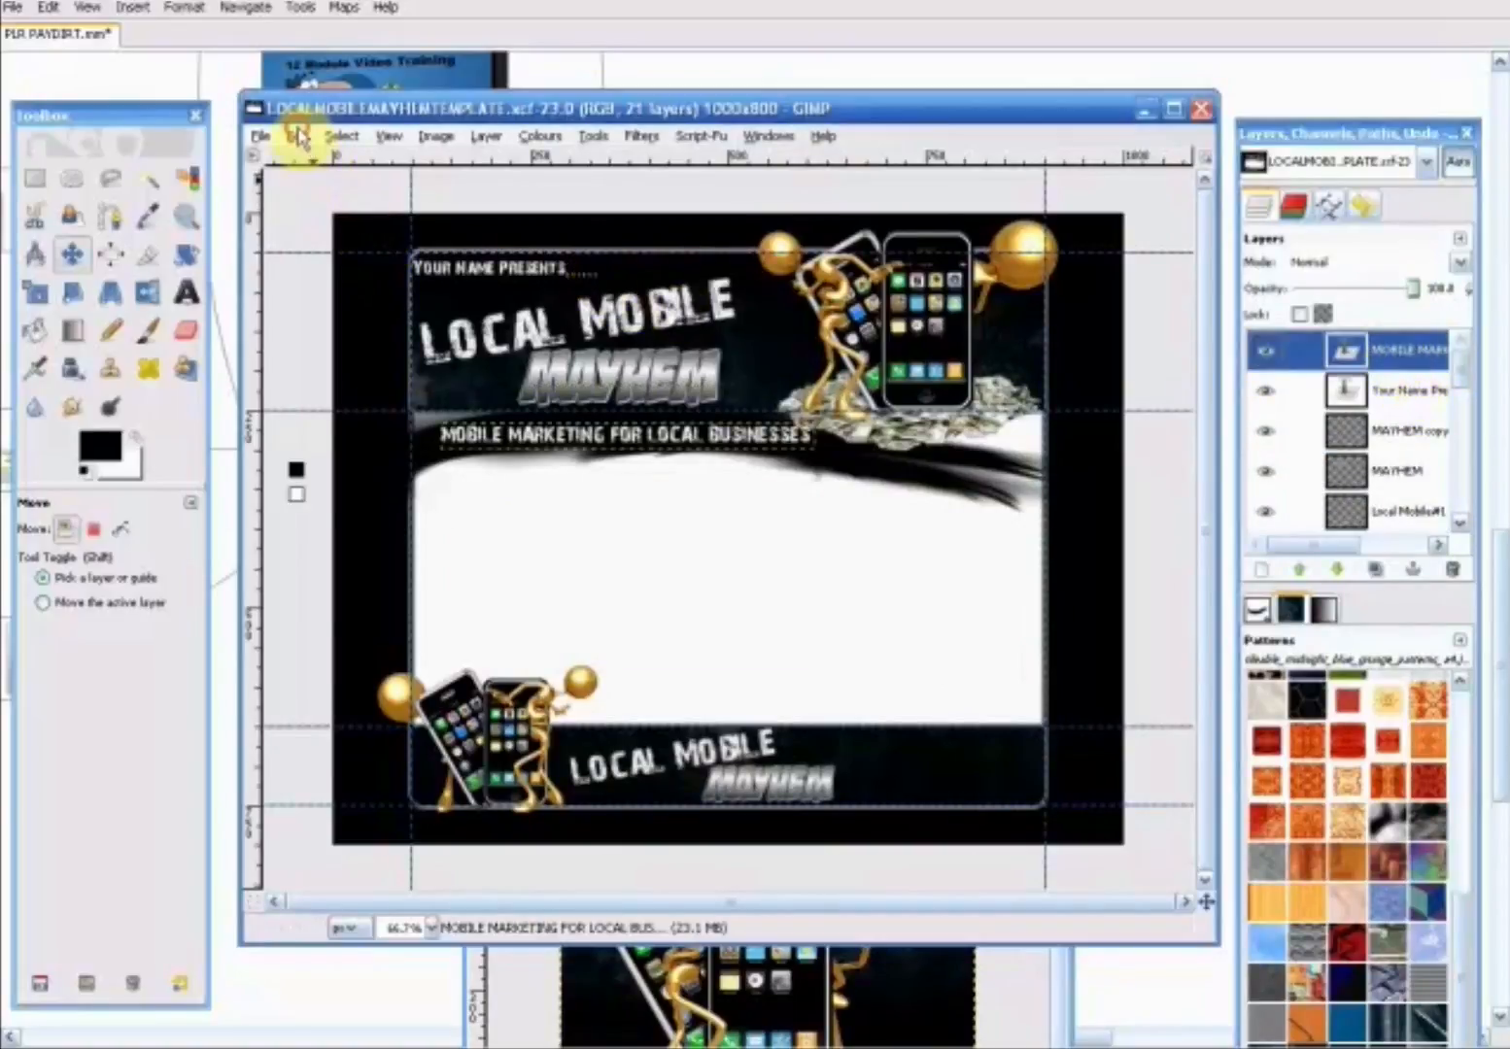
{"action": "left_click", "coordinate": [370, 322]}
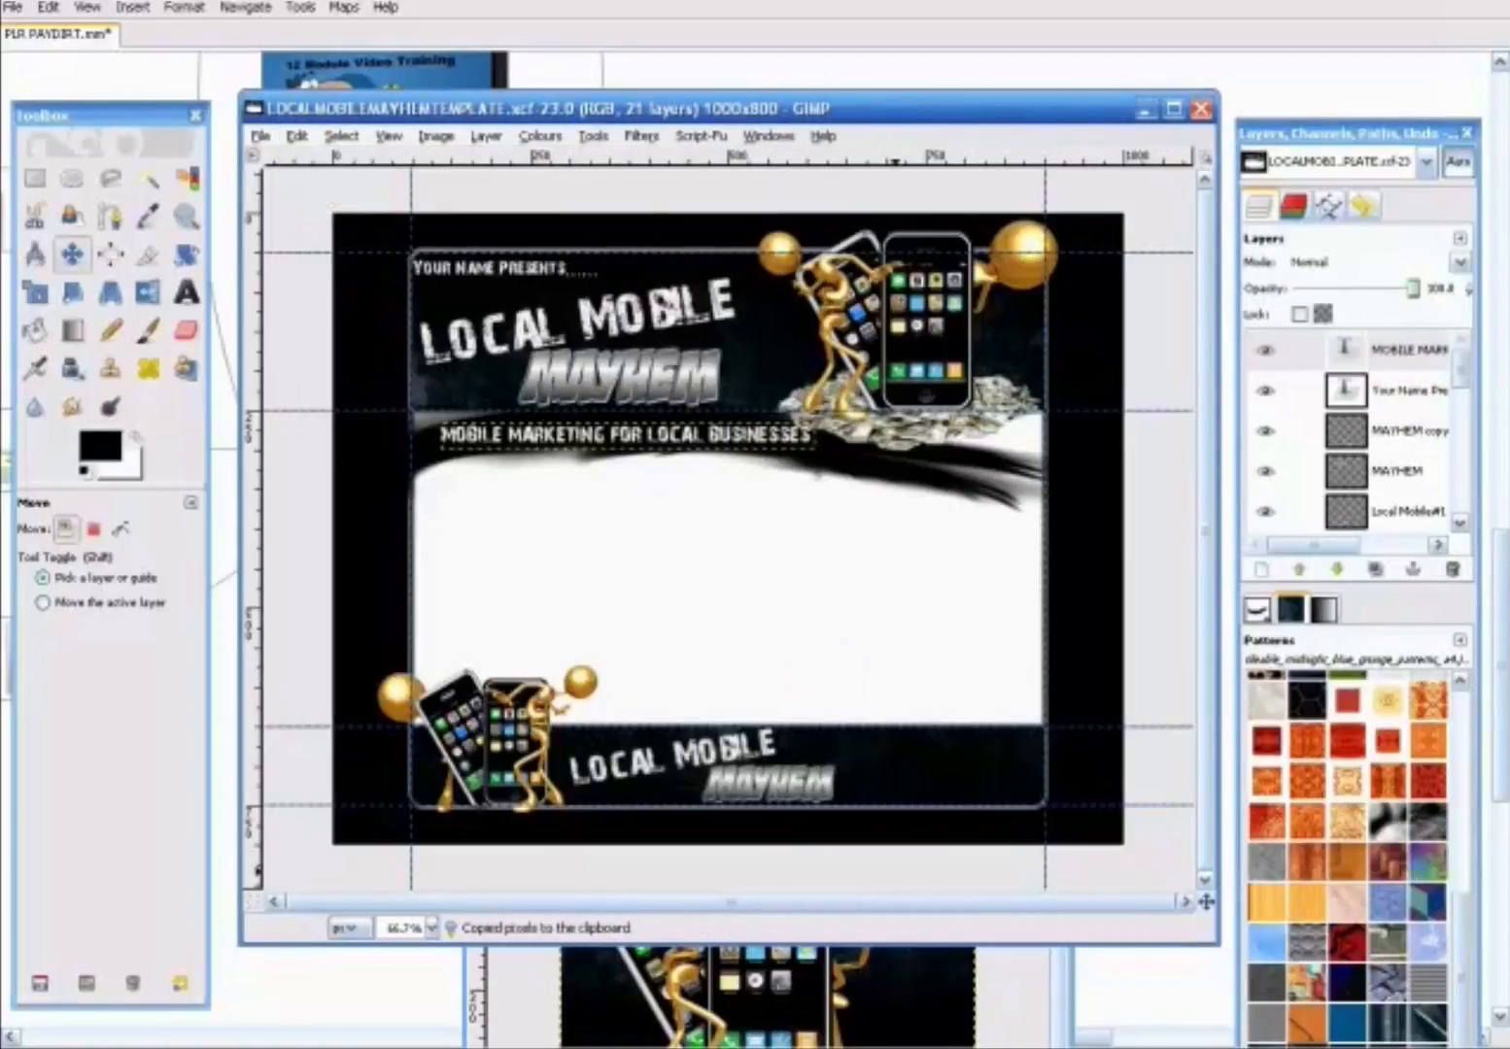
- Add a transparent layer above the Local Mobile title layer in the cover image
{"action": "left_click", "coordinate": [993, 1008]}
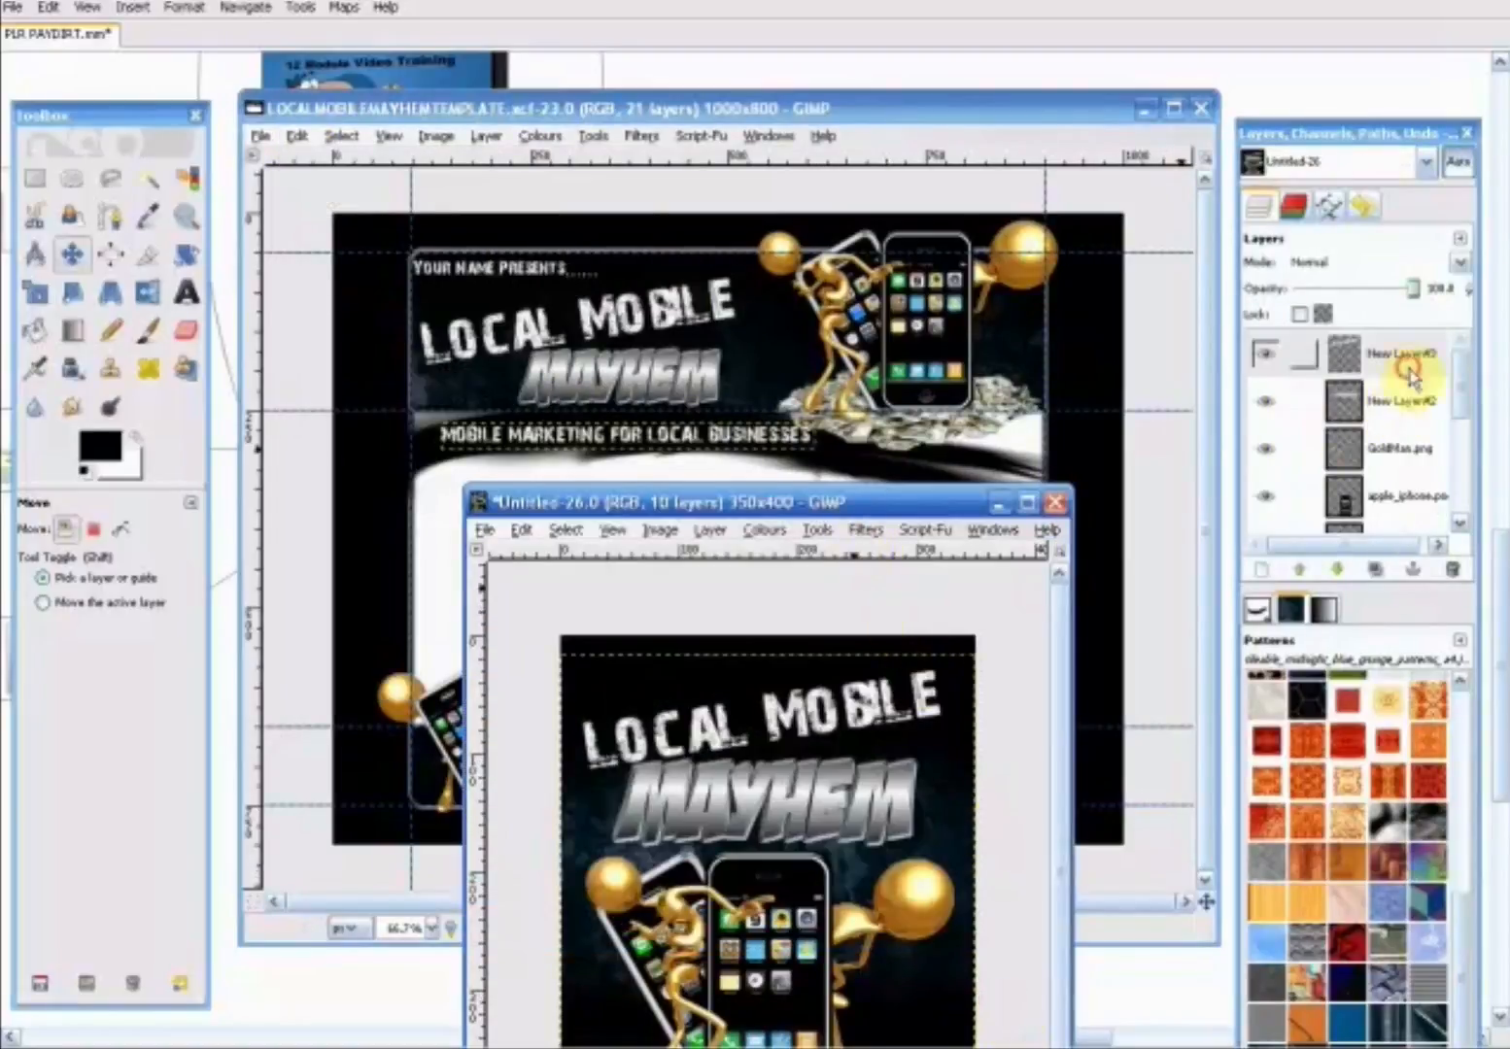
{"action": "right_click", "coordinate": [1408, 374]}
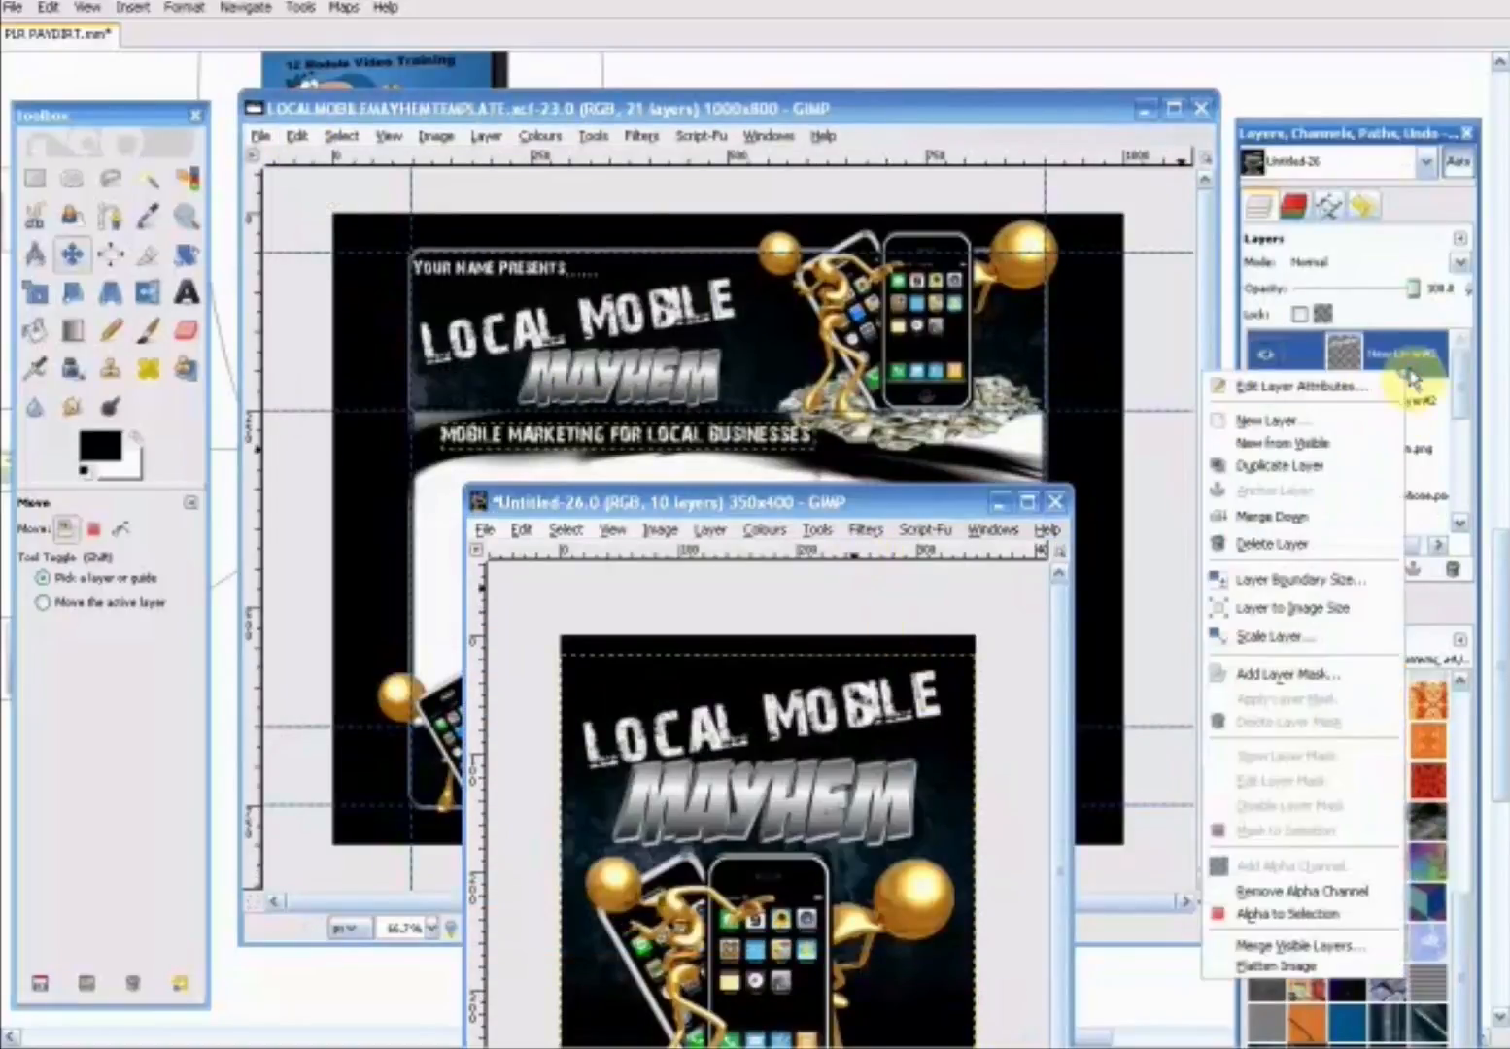
{"action": "left_click", "coordinate": [1331, 422]}
{"action": "left_click", "coordinate": [303, 508]}
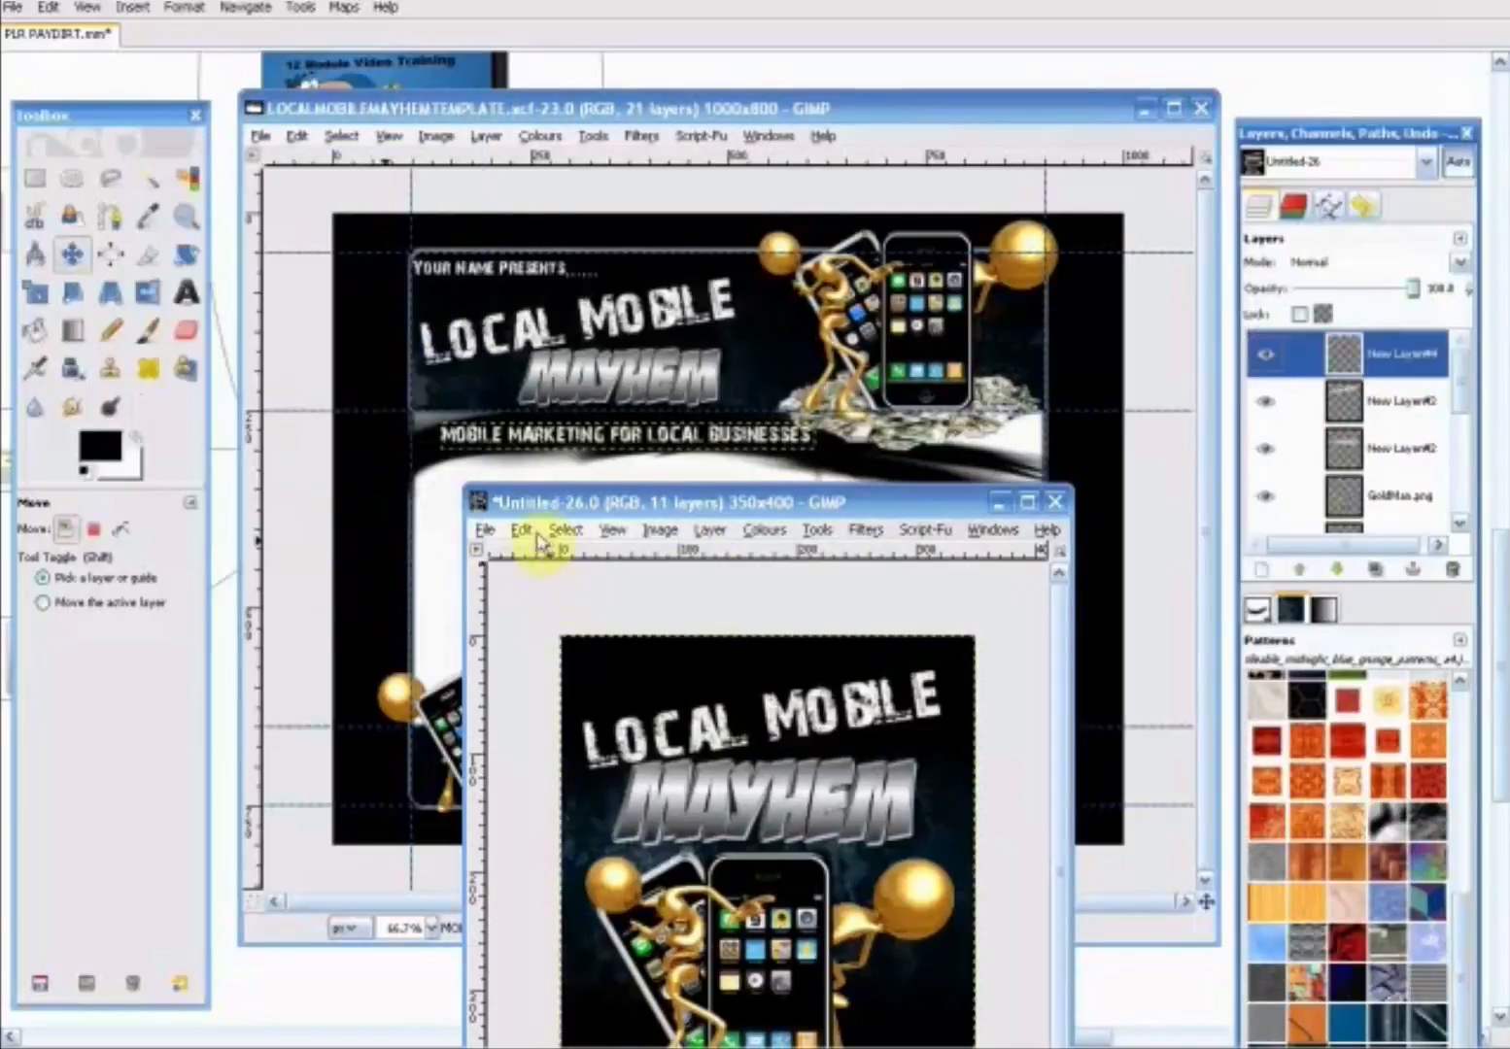
- Paste the MOBILE MARKETING FOR LOCAL BUSINESSES tagline and move it to the cover's top edge above the Local Mobile title
{"action": "left_click", "coordinate": [521, 531]}
{"action": "left_click", "coordinate": [602, 741]}
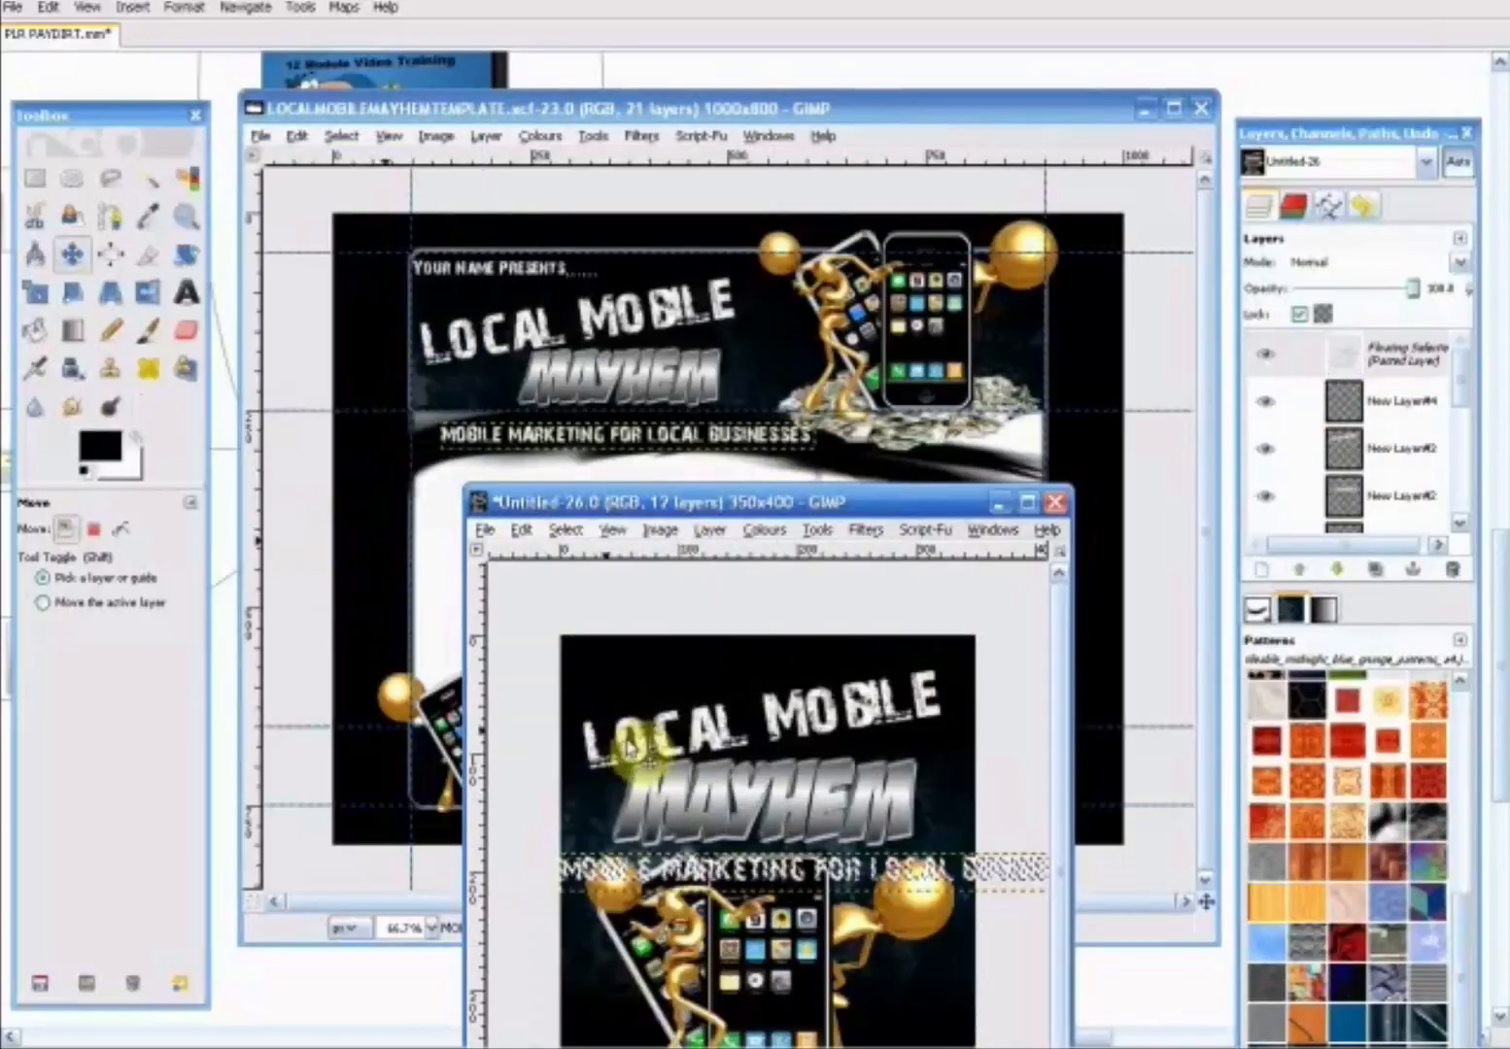
{"action": "left_click_drag", "start_coordinate": [803, 880], "coordinate": [806, 666]}
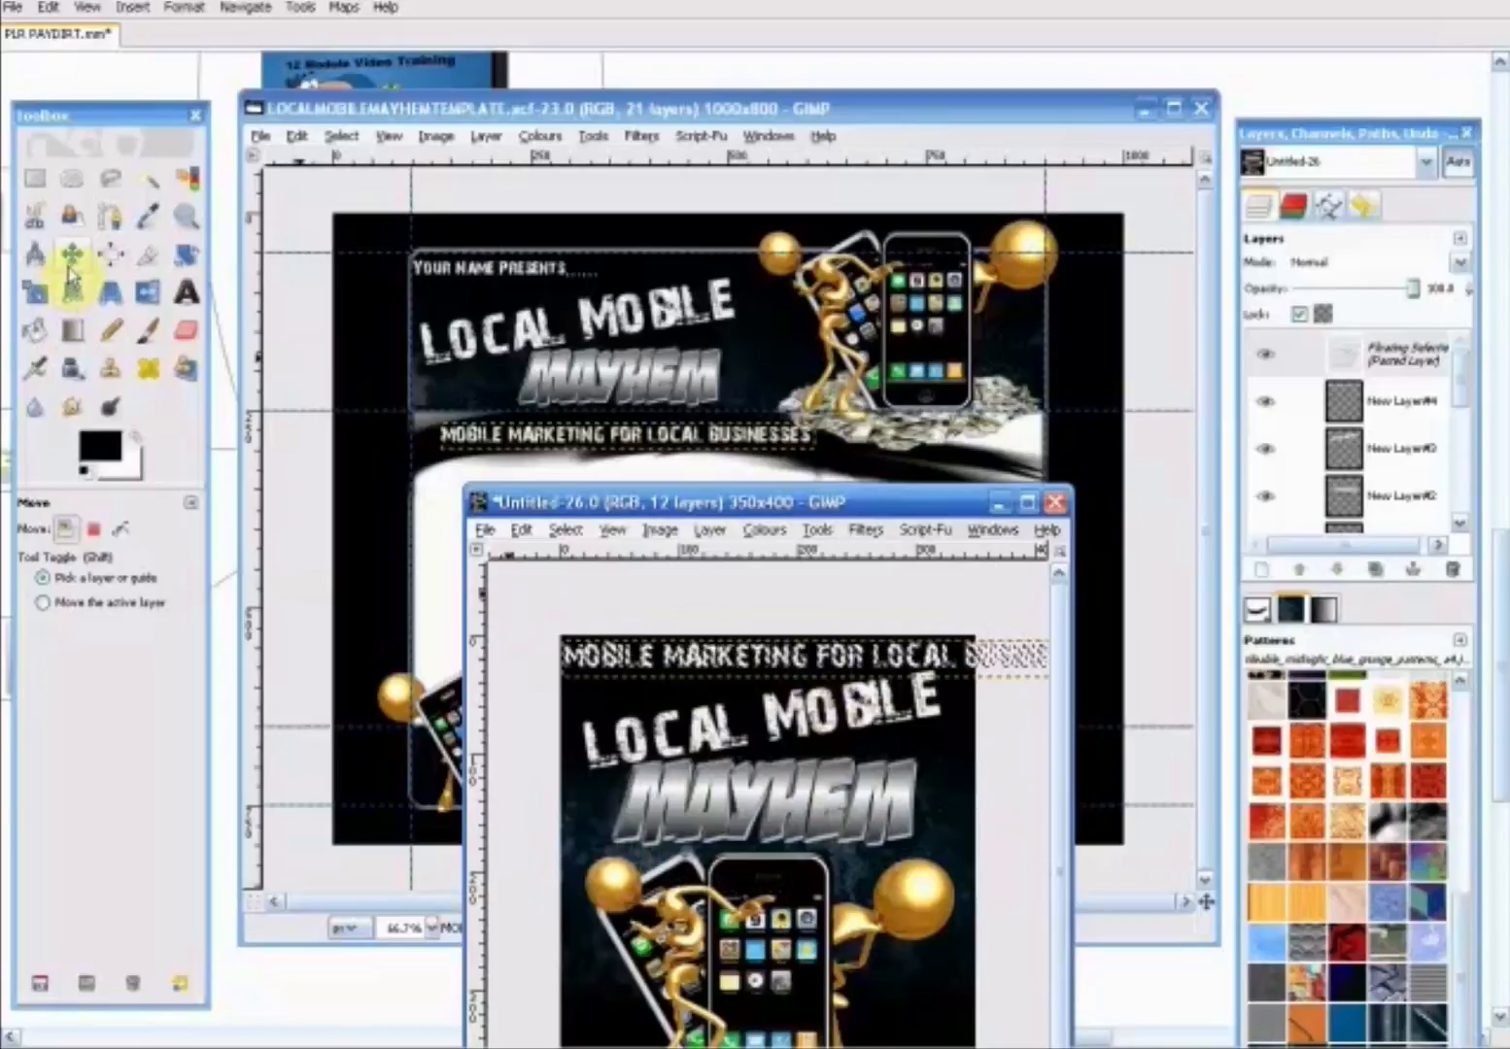
- Scale the pasted tagline down proportionally so it fits the cover's width, and centre it along the top edge
{"action": "left_click", "coordinate": [35, 292]}
{"action": "left_click", "coordinate": [691, 667]}
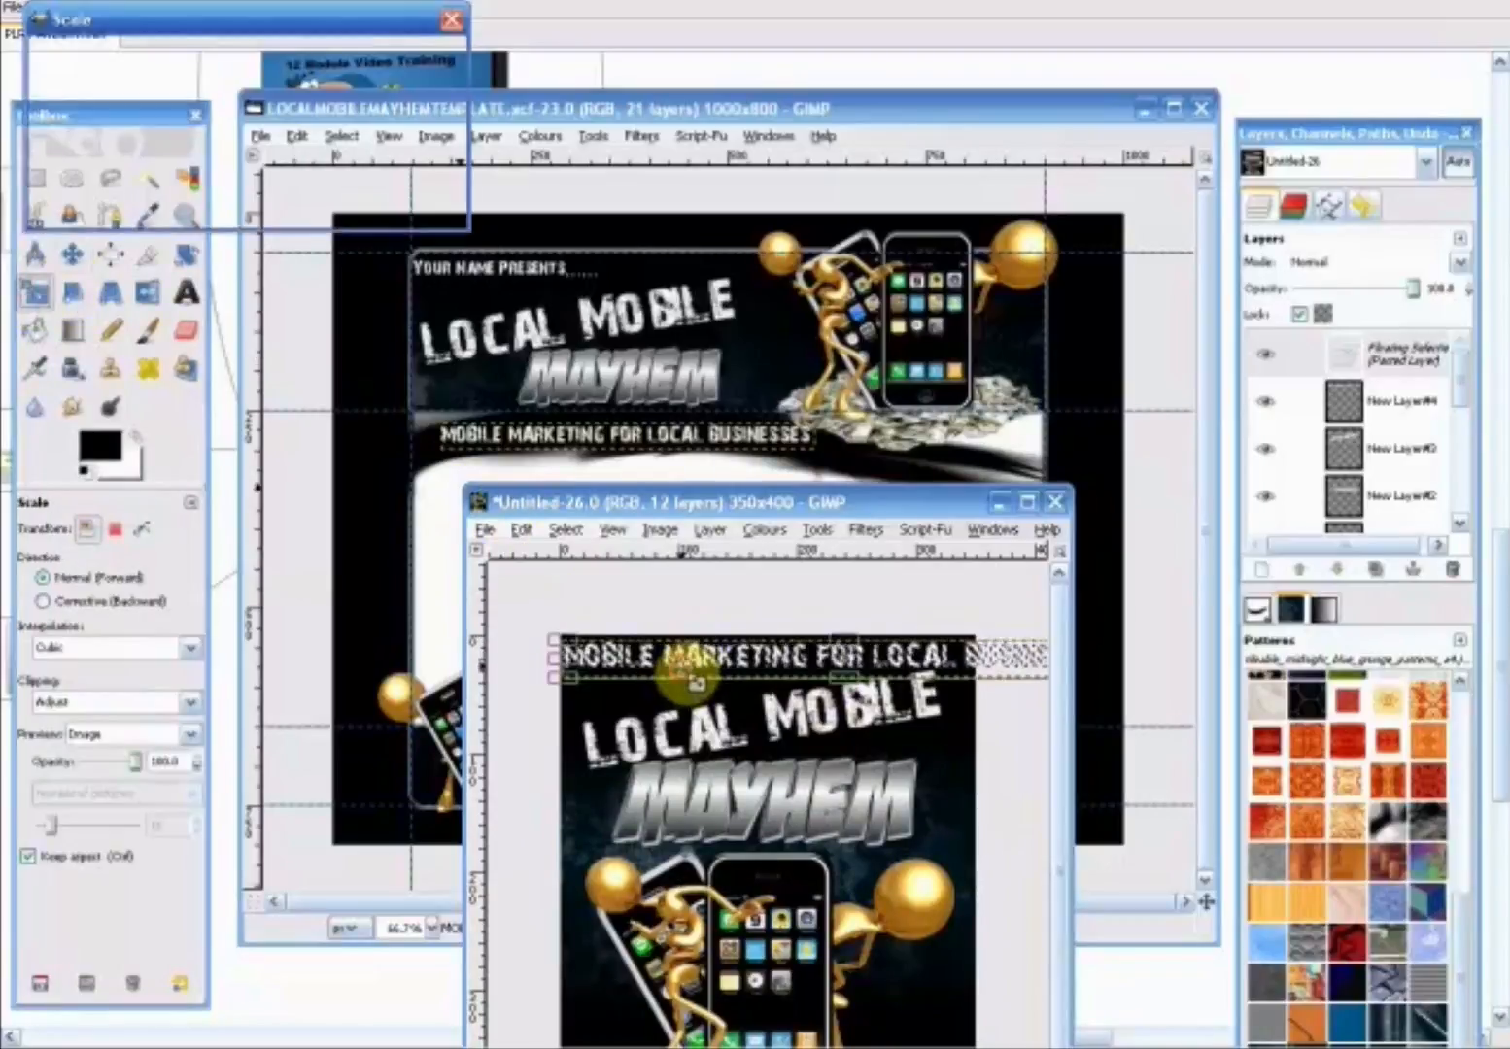
{"action": "left_click_drag", "start_coordinate": [555, 645], "coordinate": [626, 662]}
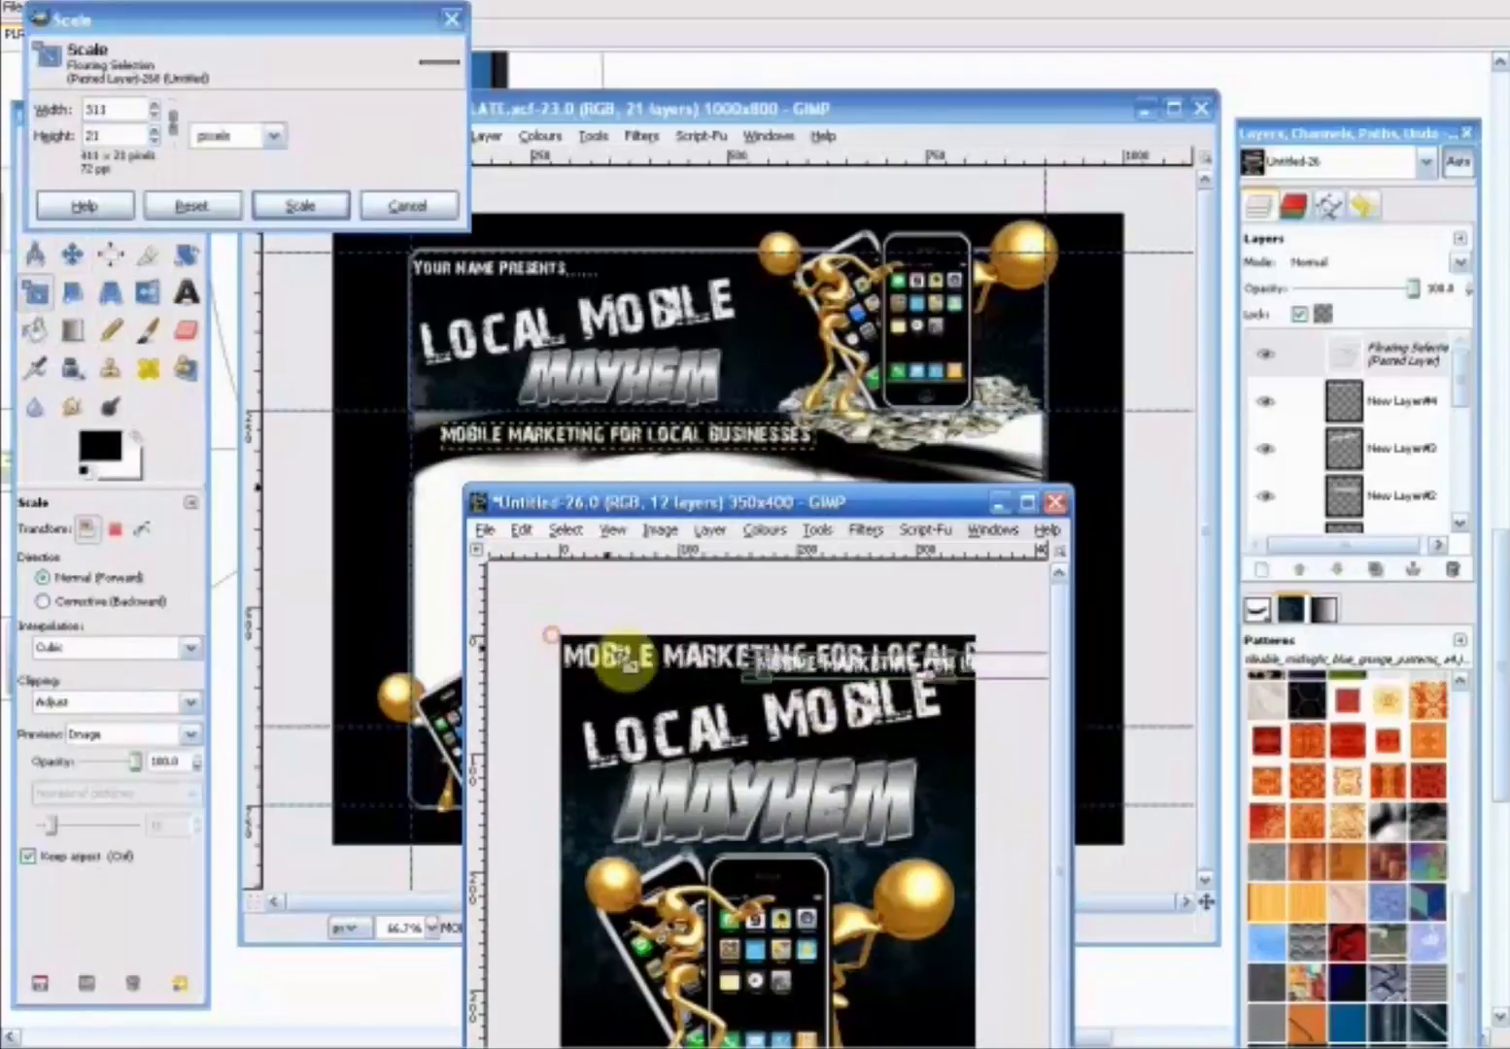
{"action": "left_click", "coordinate": [300, 205]}
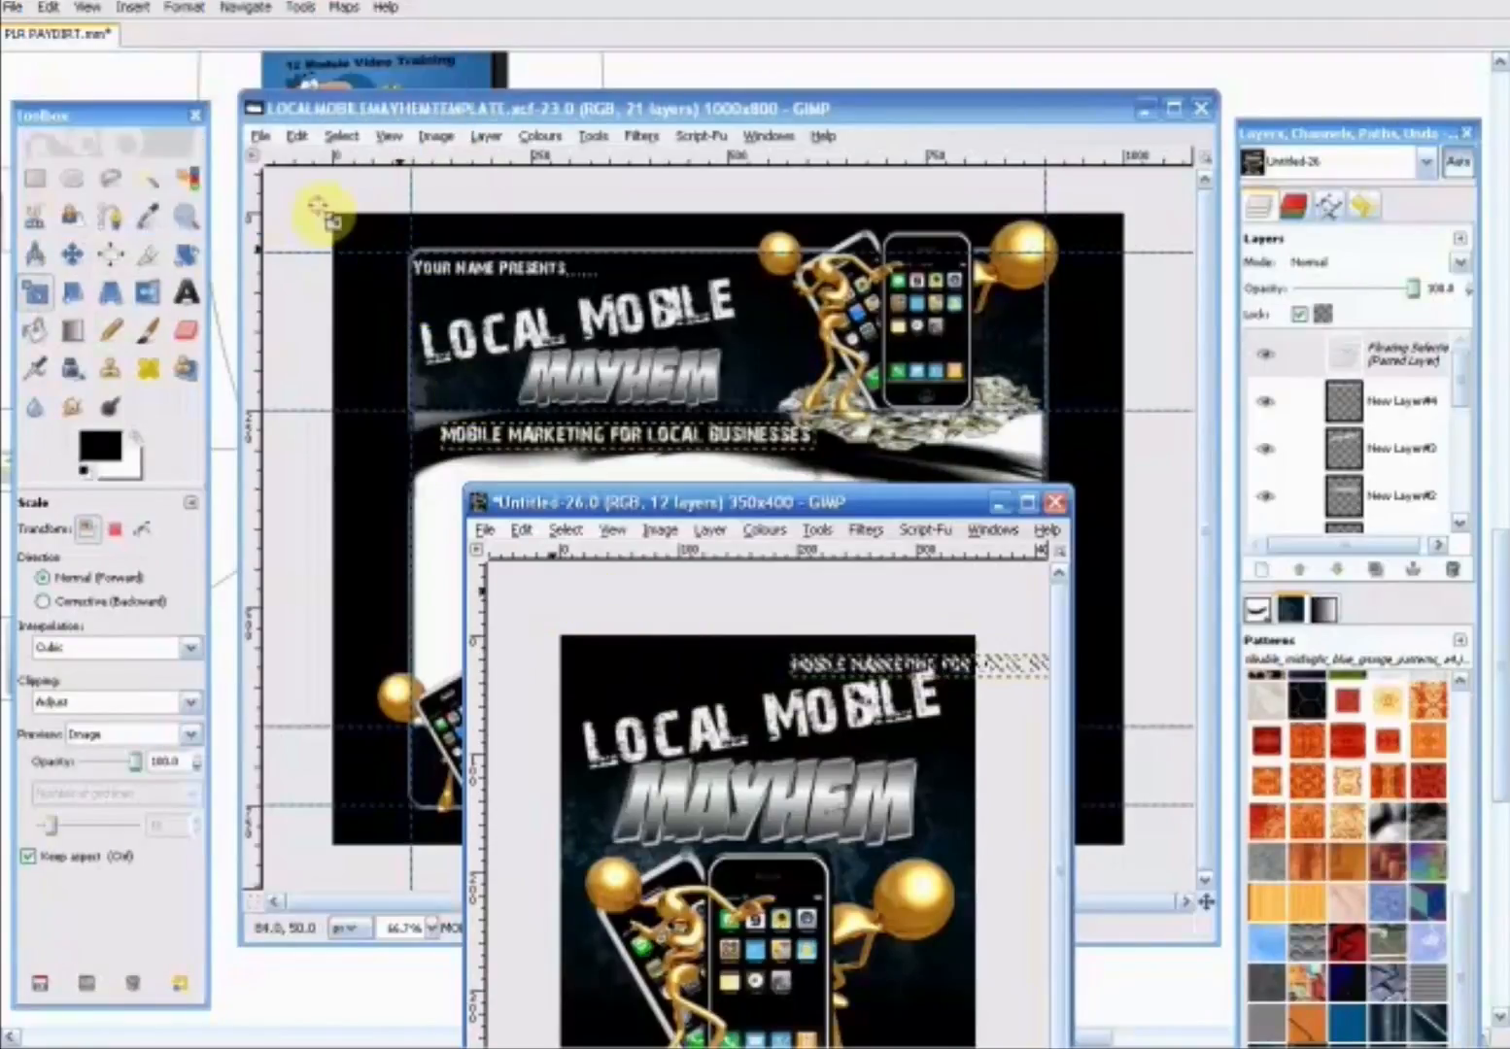
{"action": "left_click", "coordinate": [71, 253]}
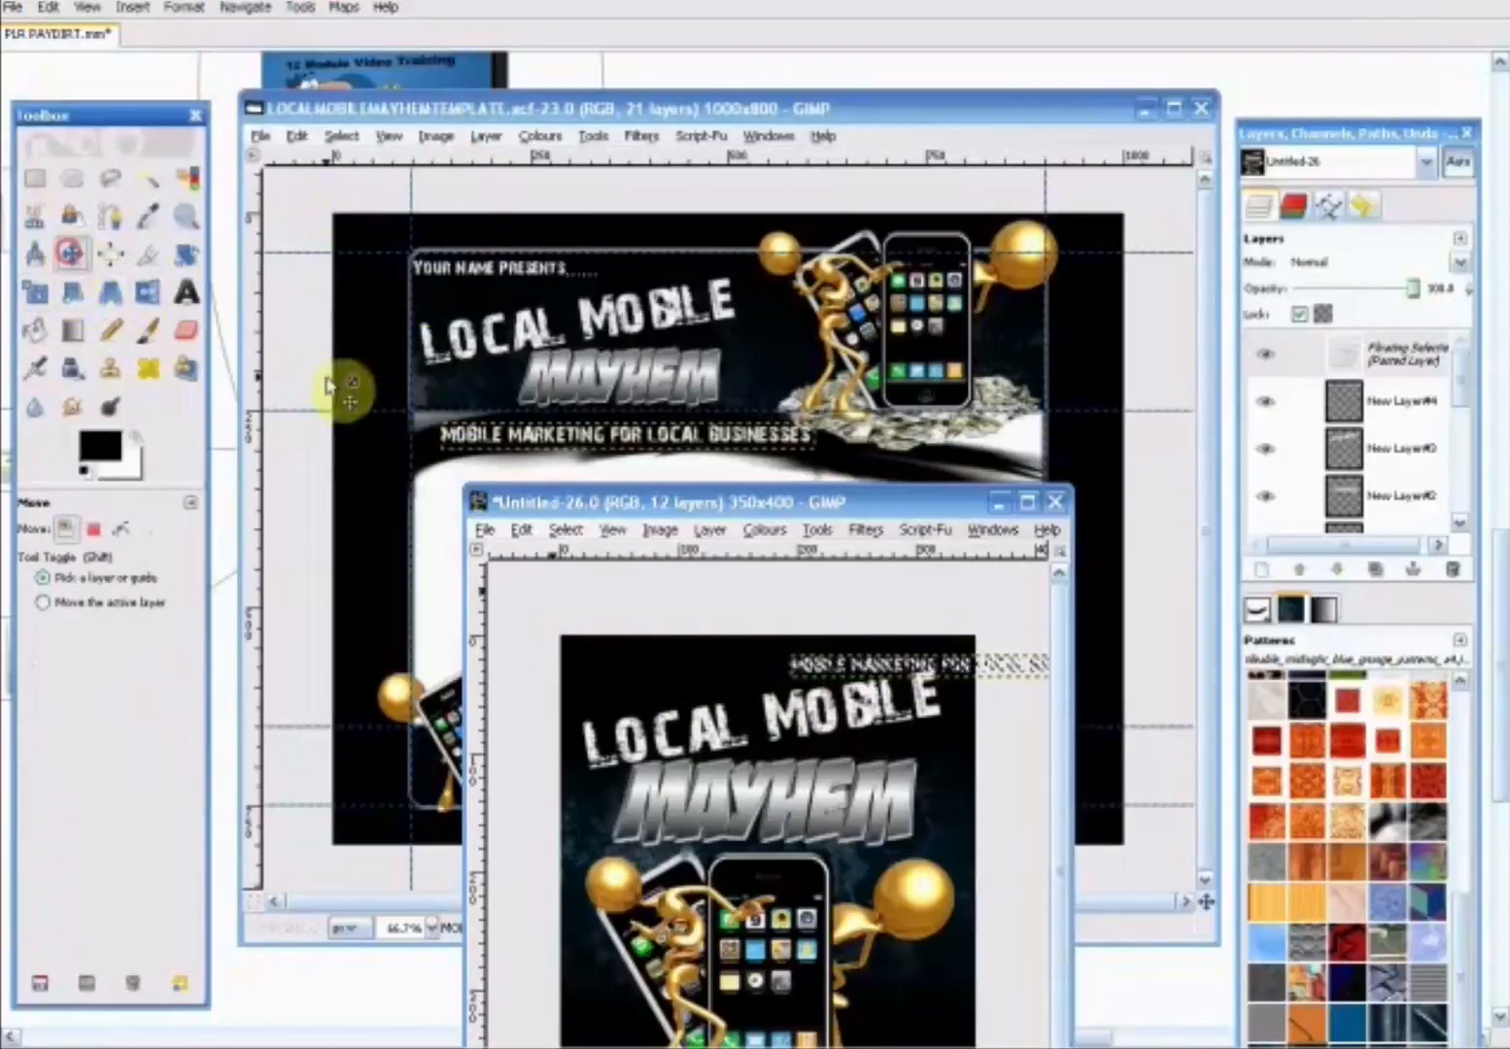
{"action": "left_click_drag", "start_coordinate": [904, 673], "coordinate": [836, 662]}
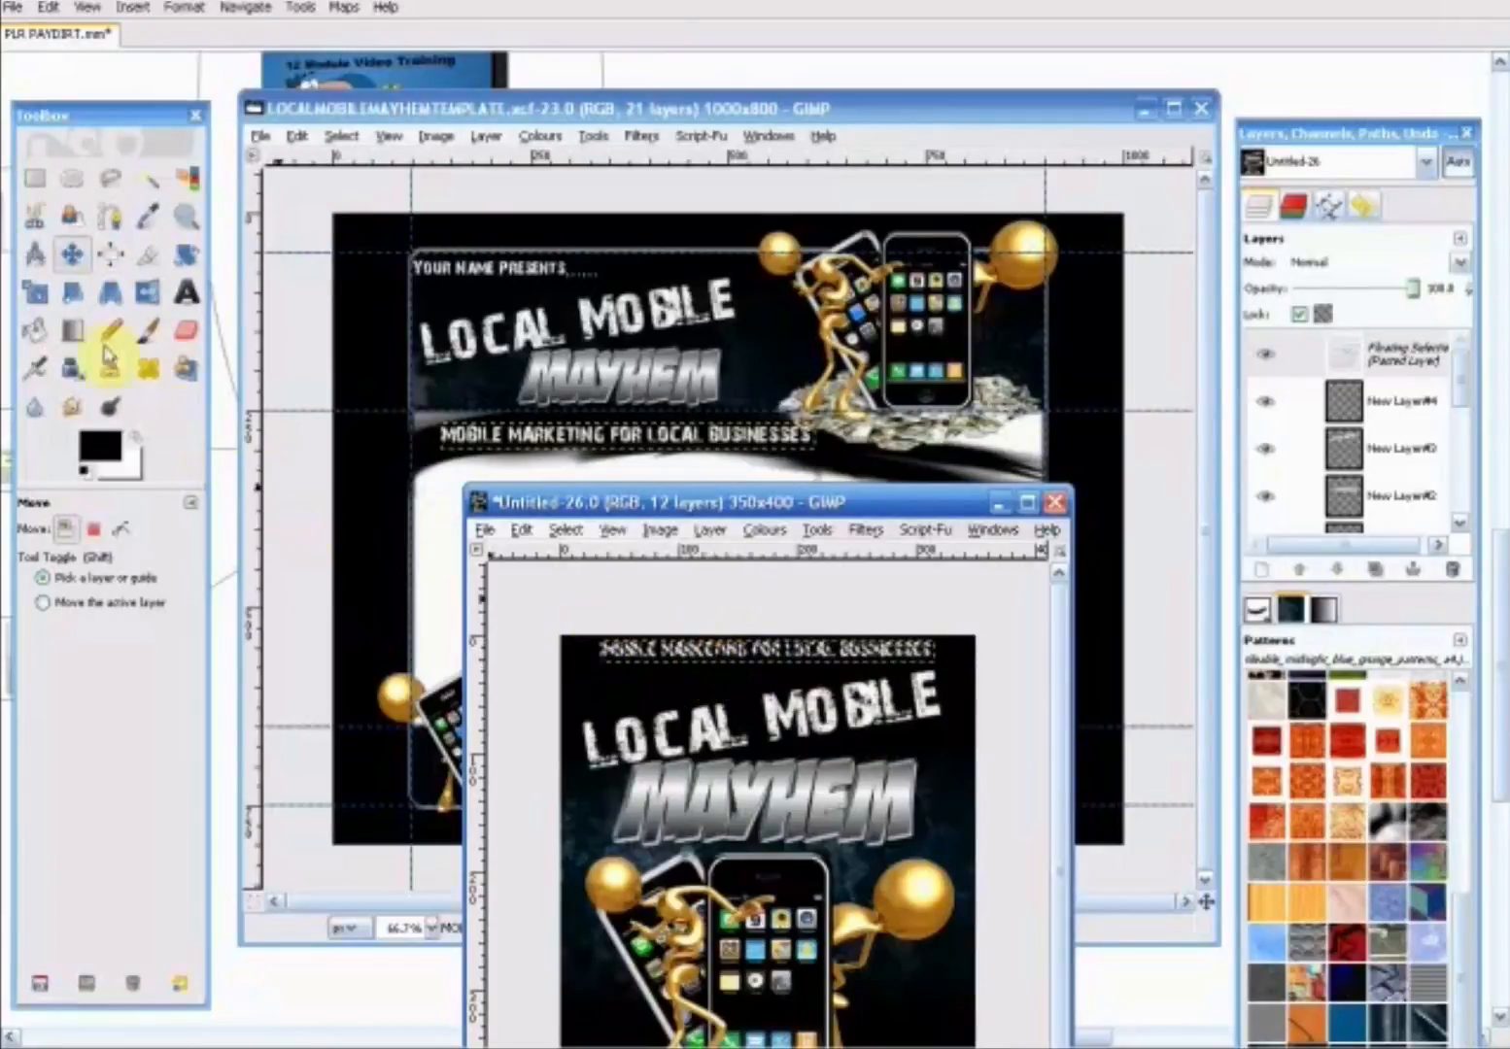
- Enlarge the tagline proportionally to about 341 x 23 pixels, centre it across the top of the cover and anchor it
{"action": "left_click", "coordinate": [35, 291]}
{"action": "left_click", "coordinate": [960, 694]}
{"action": "left_click_drag", "start_coordinate": [964, 680], "coordinate": [975, 688]}
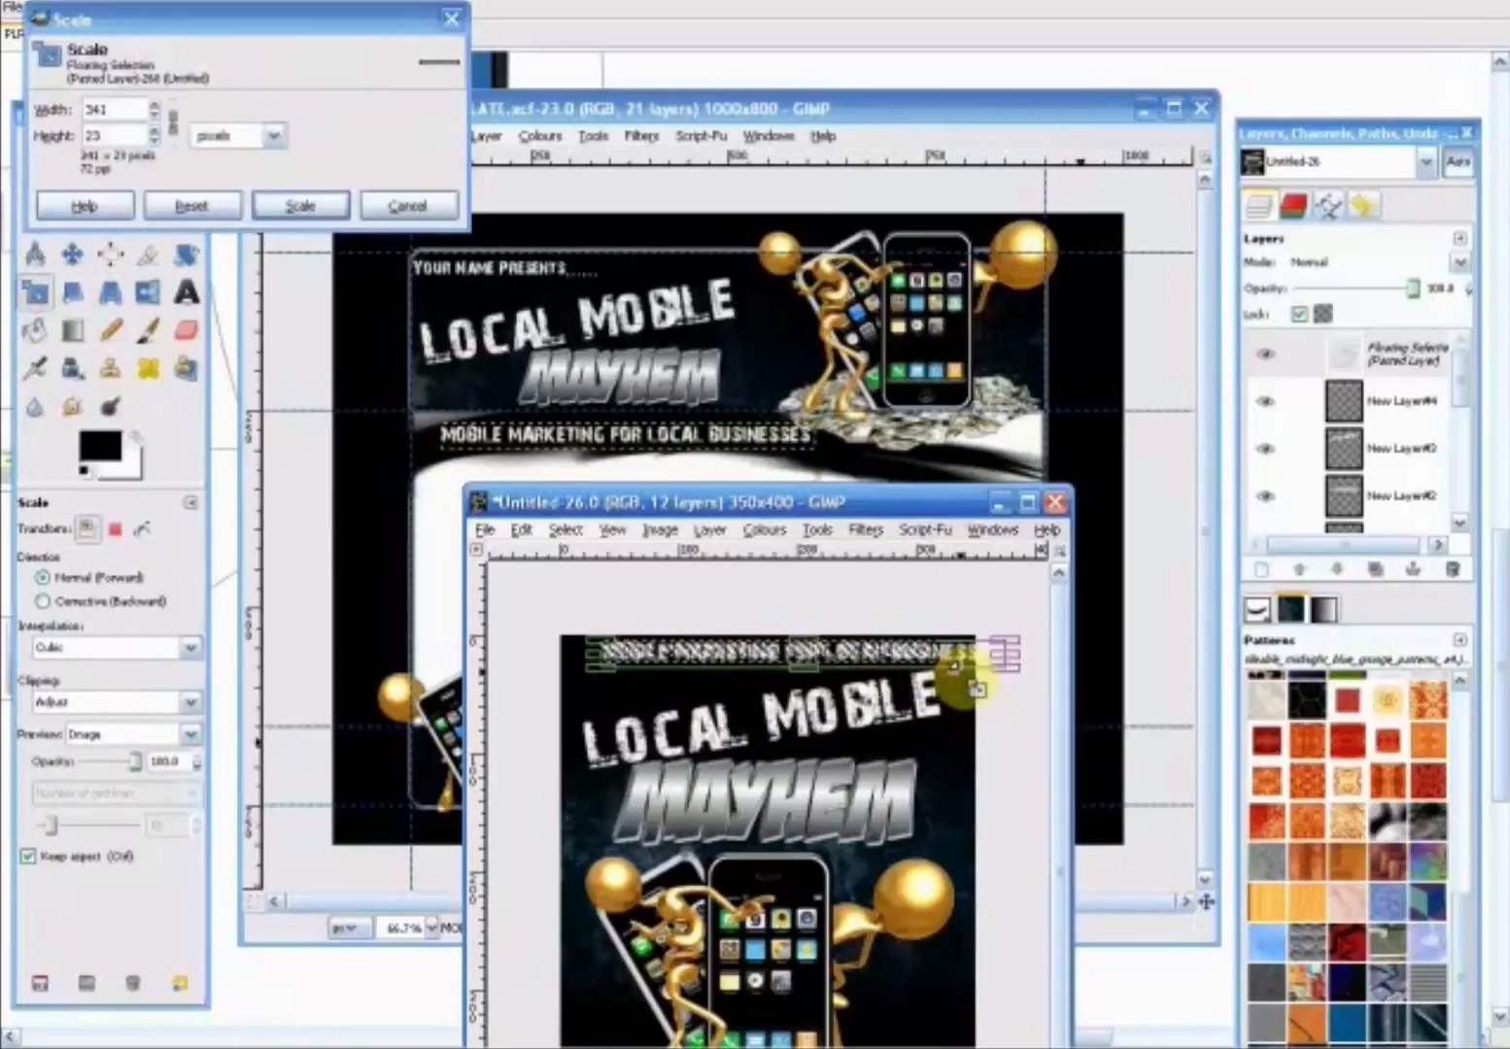
{"action": "left_click", "coordinate": [303, 205]}
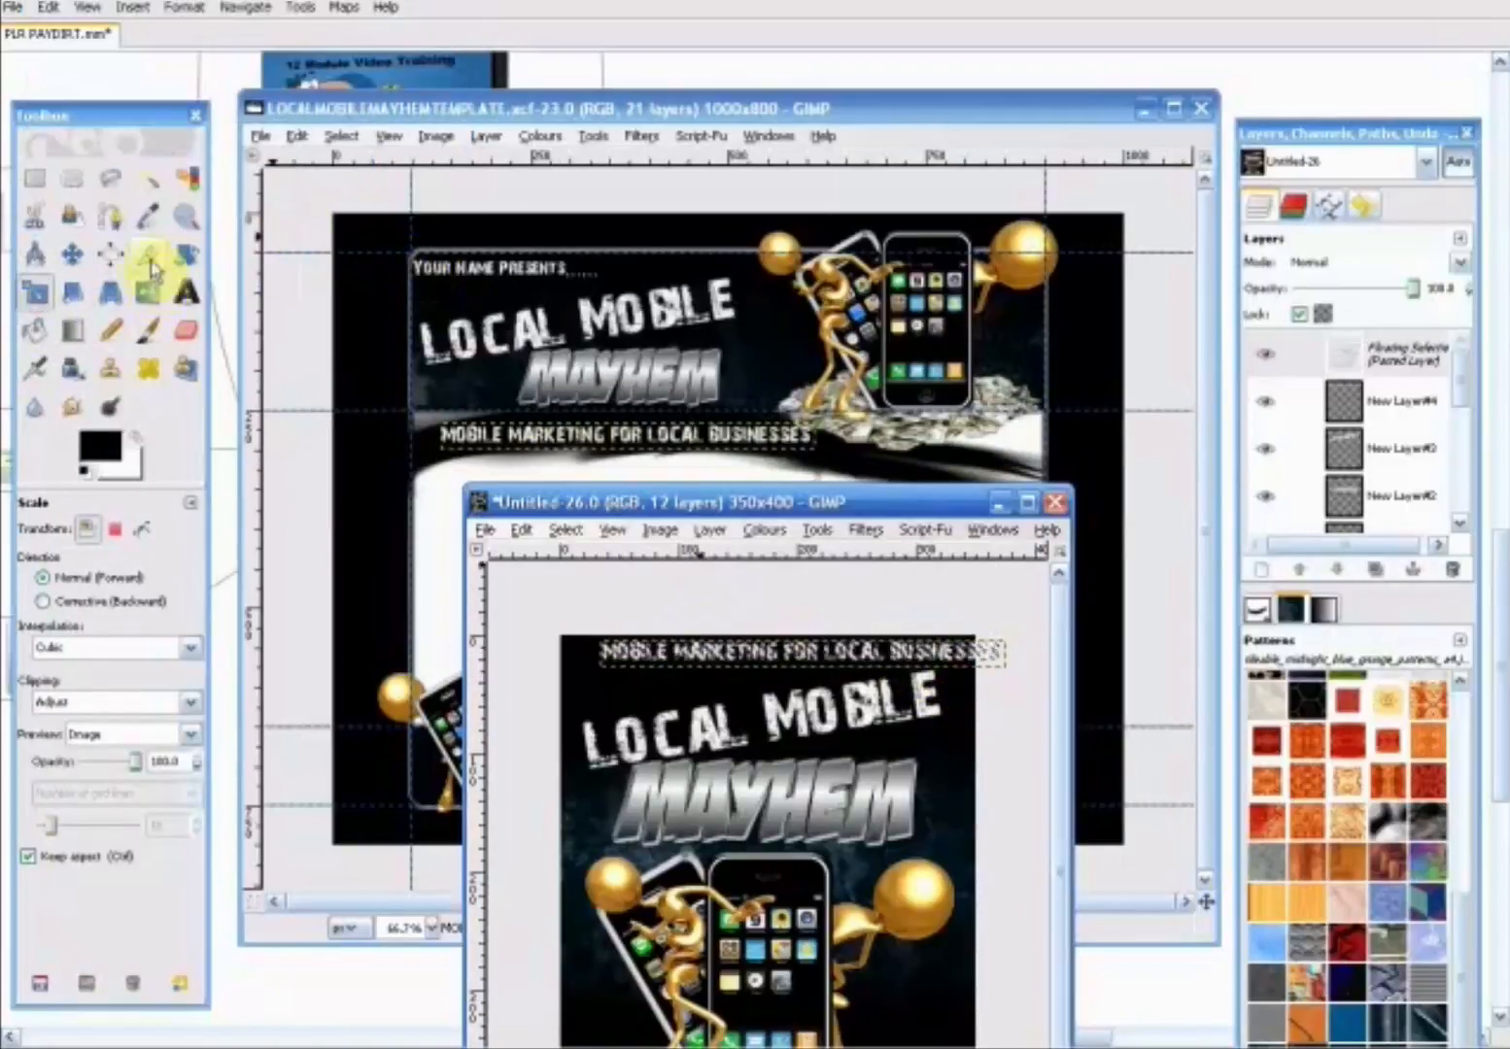
{"action": "left_click", "coordinate": [75, 255]}
{"action": "left_click_drag", "start_coordinate": [707, 657], "coordinate": [666, 662]}
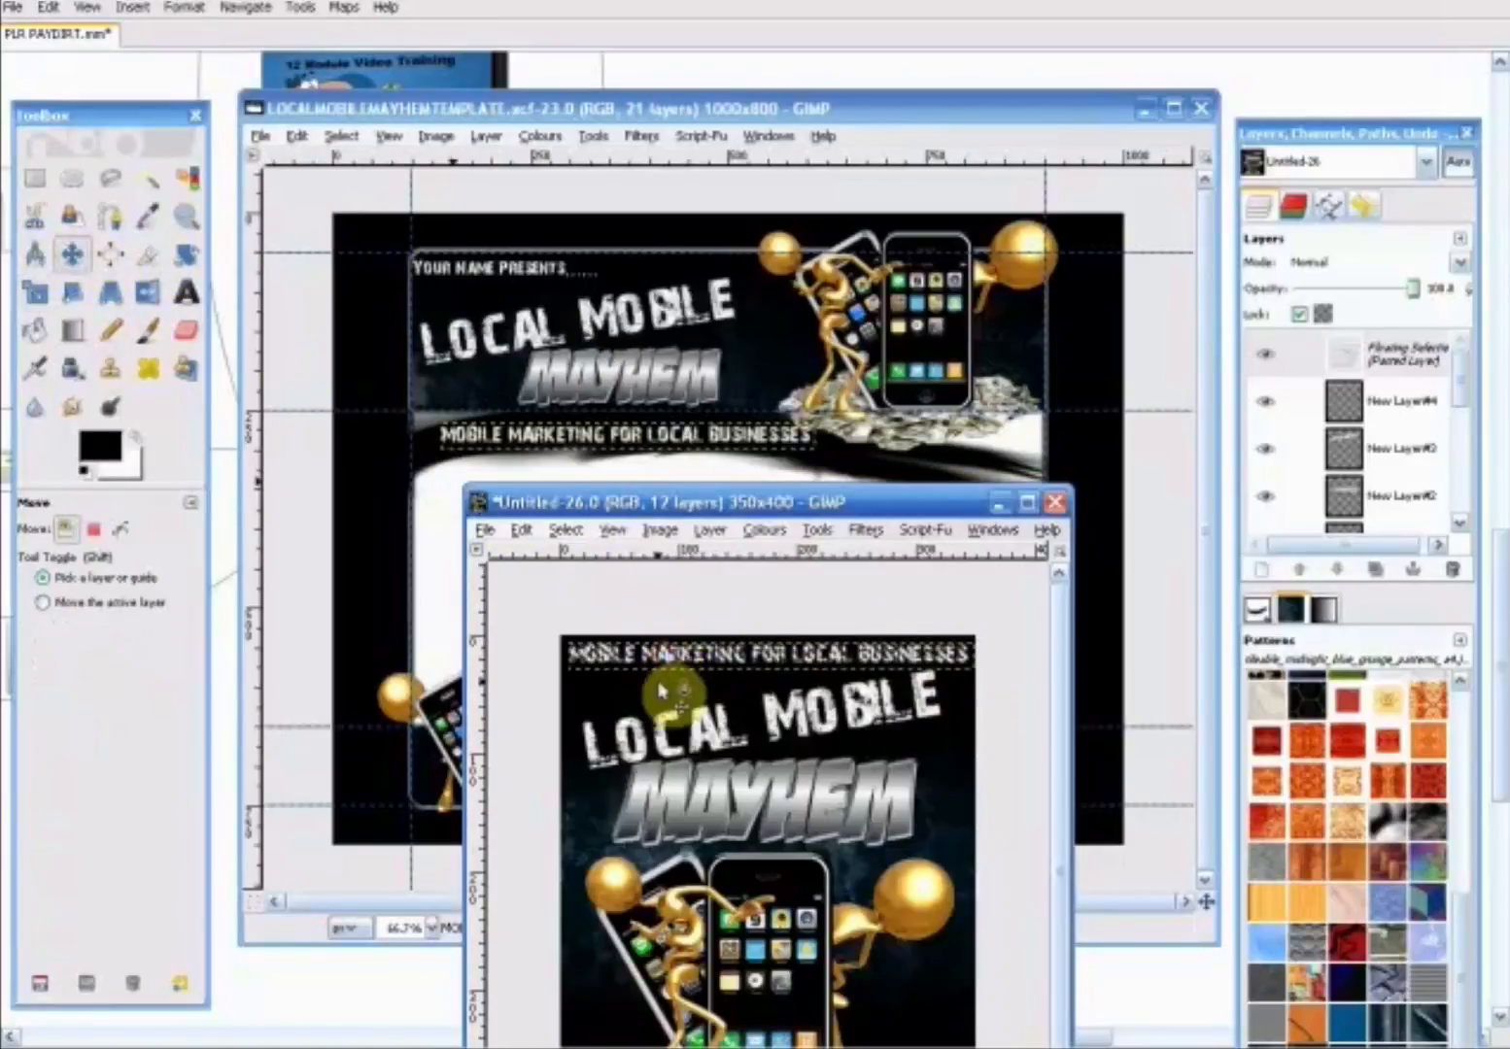
{"action": "left_click", "coordinate": [663, 683]}
- Save the cover image as BOXFRONTCOVER.xcf in the LOCAL MOBILE MAYHEM folder on the Desktop
{"action": "left_click_drag", "start_coordinate": [794, 509], "coordinate": [754, 115]}
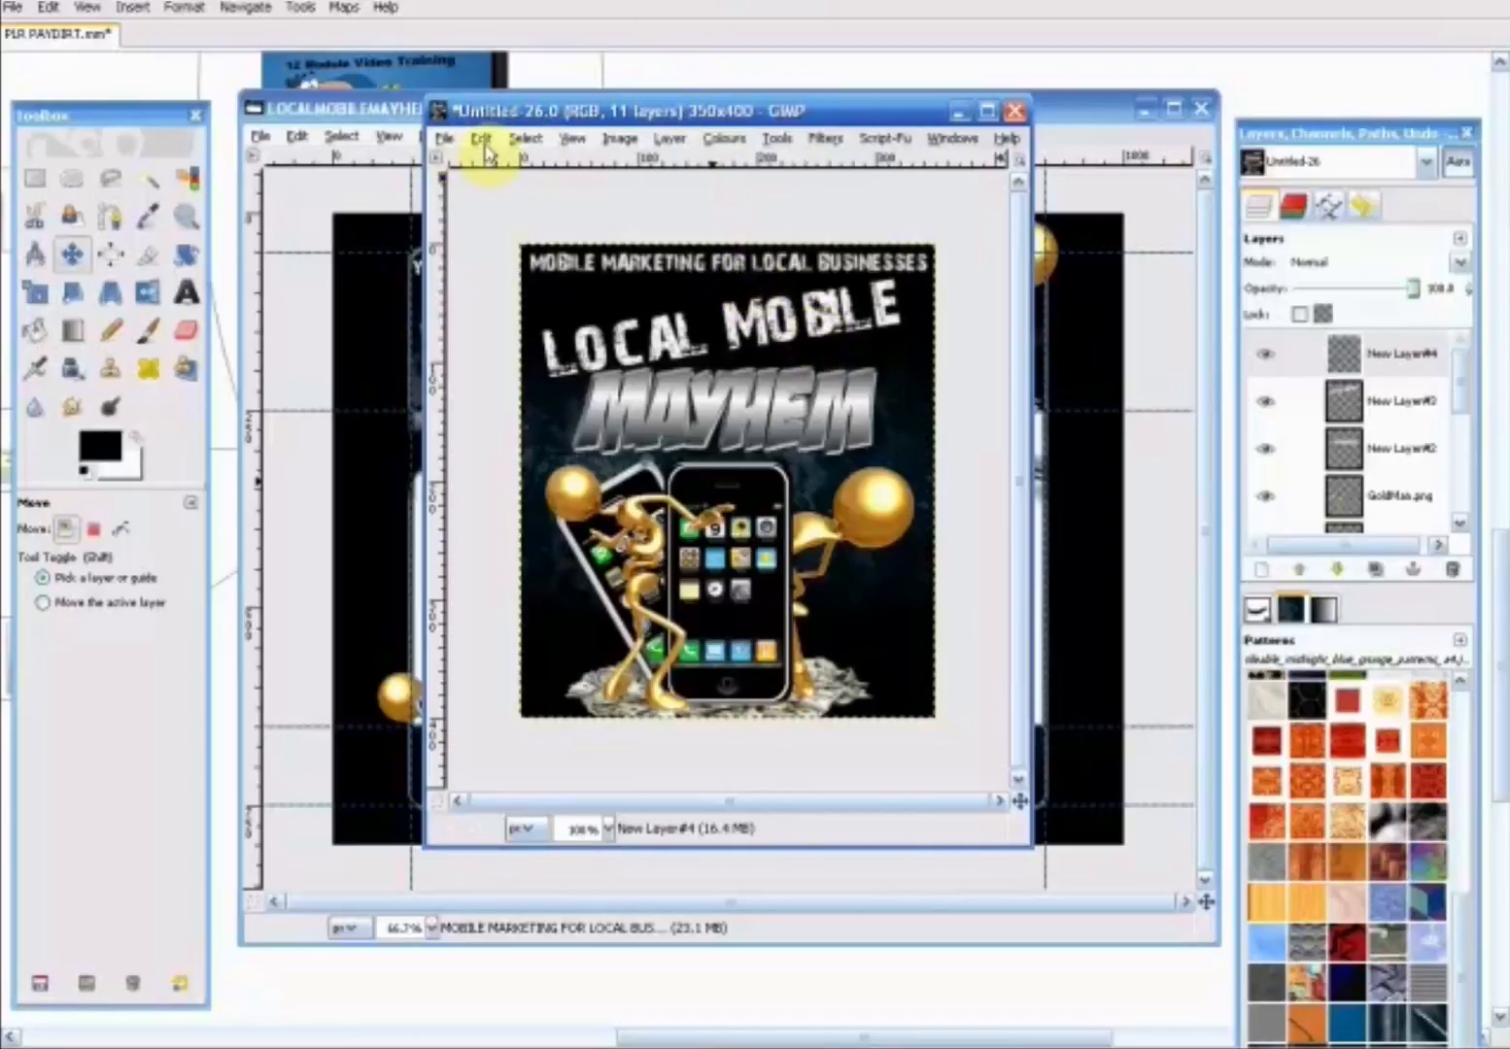
{"action": "left_click", "coordinate": [443, 141]}
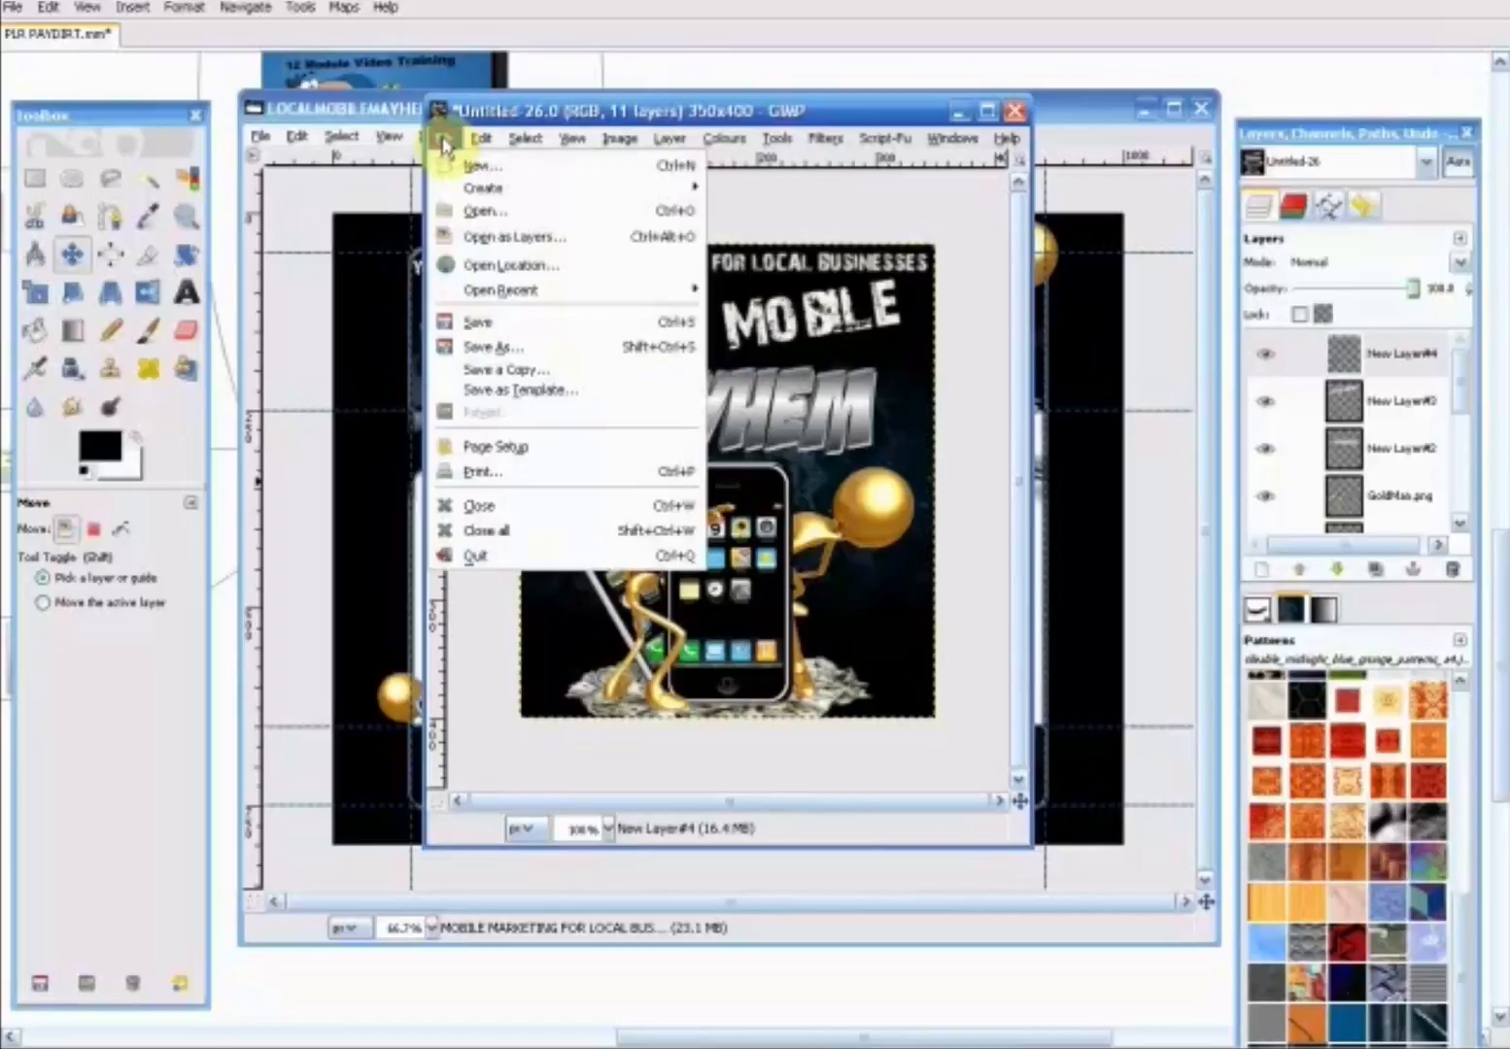
{"action": "left_click", "coordinate": [493, 346]}
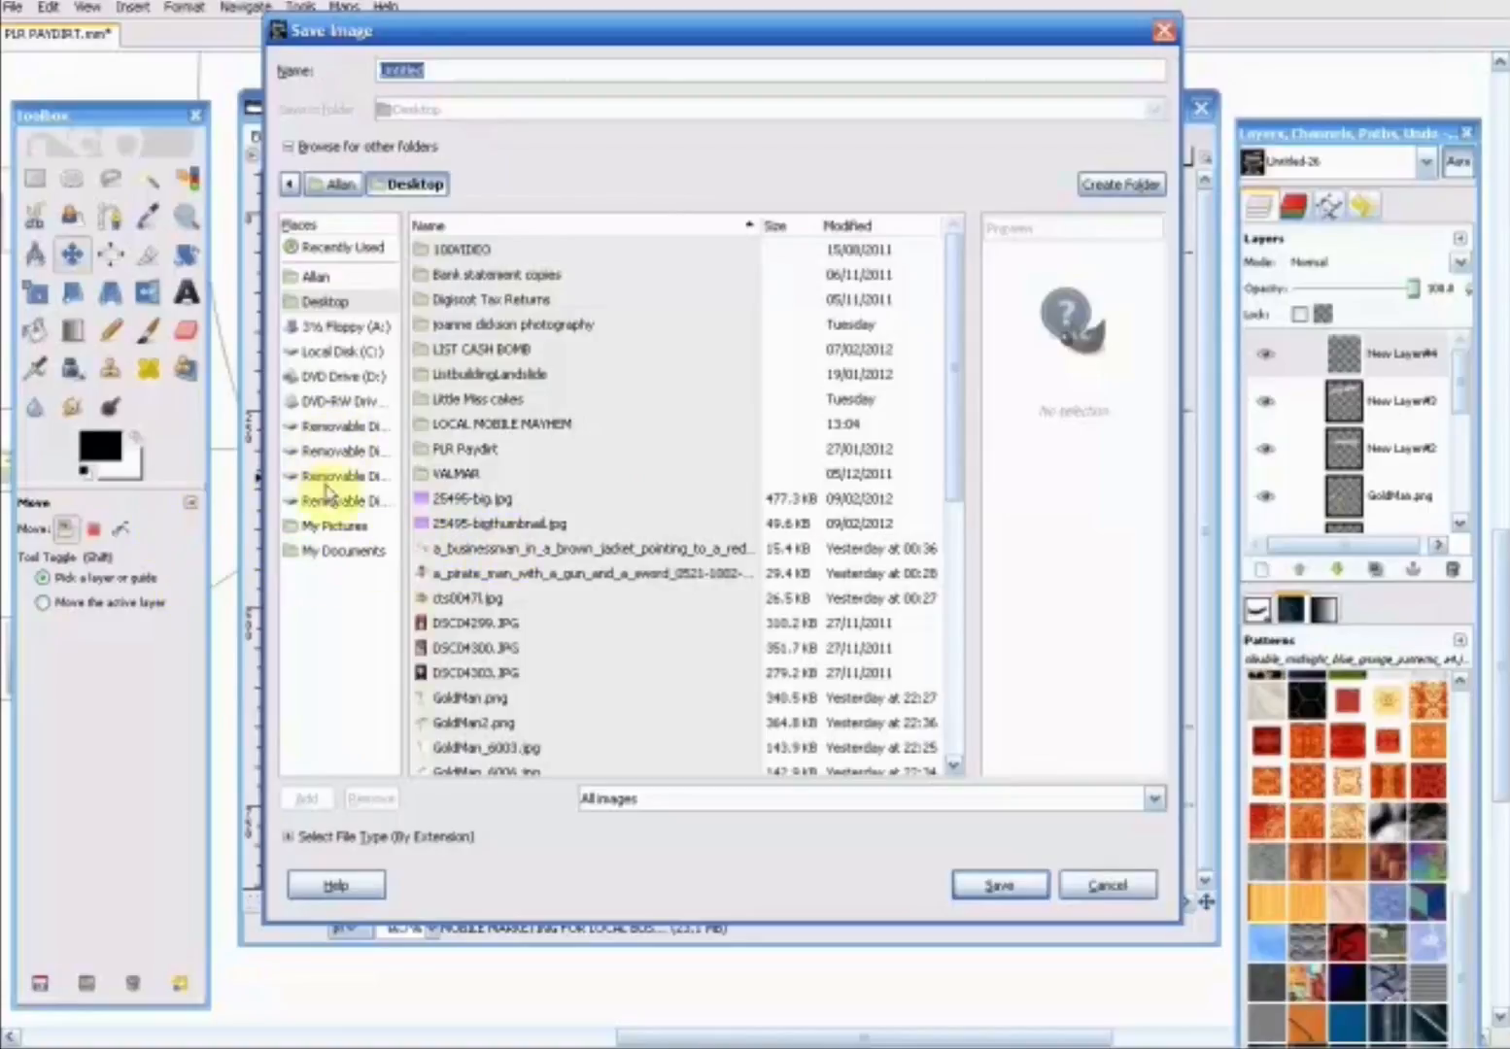
{"action": "left_click", "coordinate": [323, 303]}
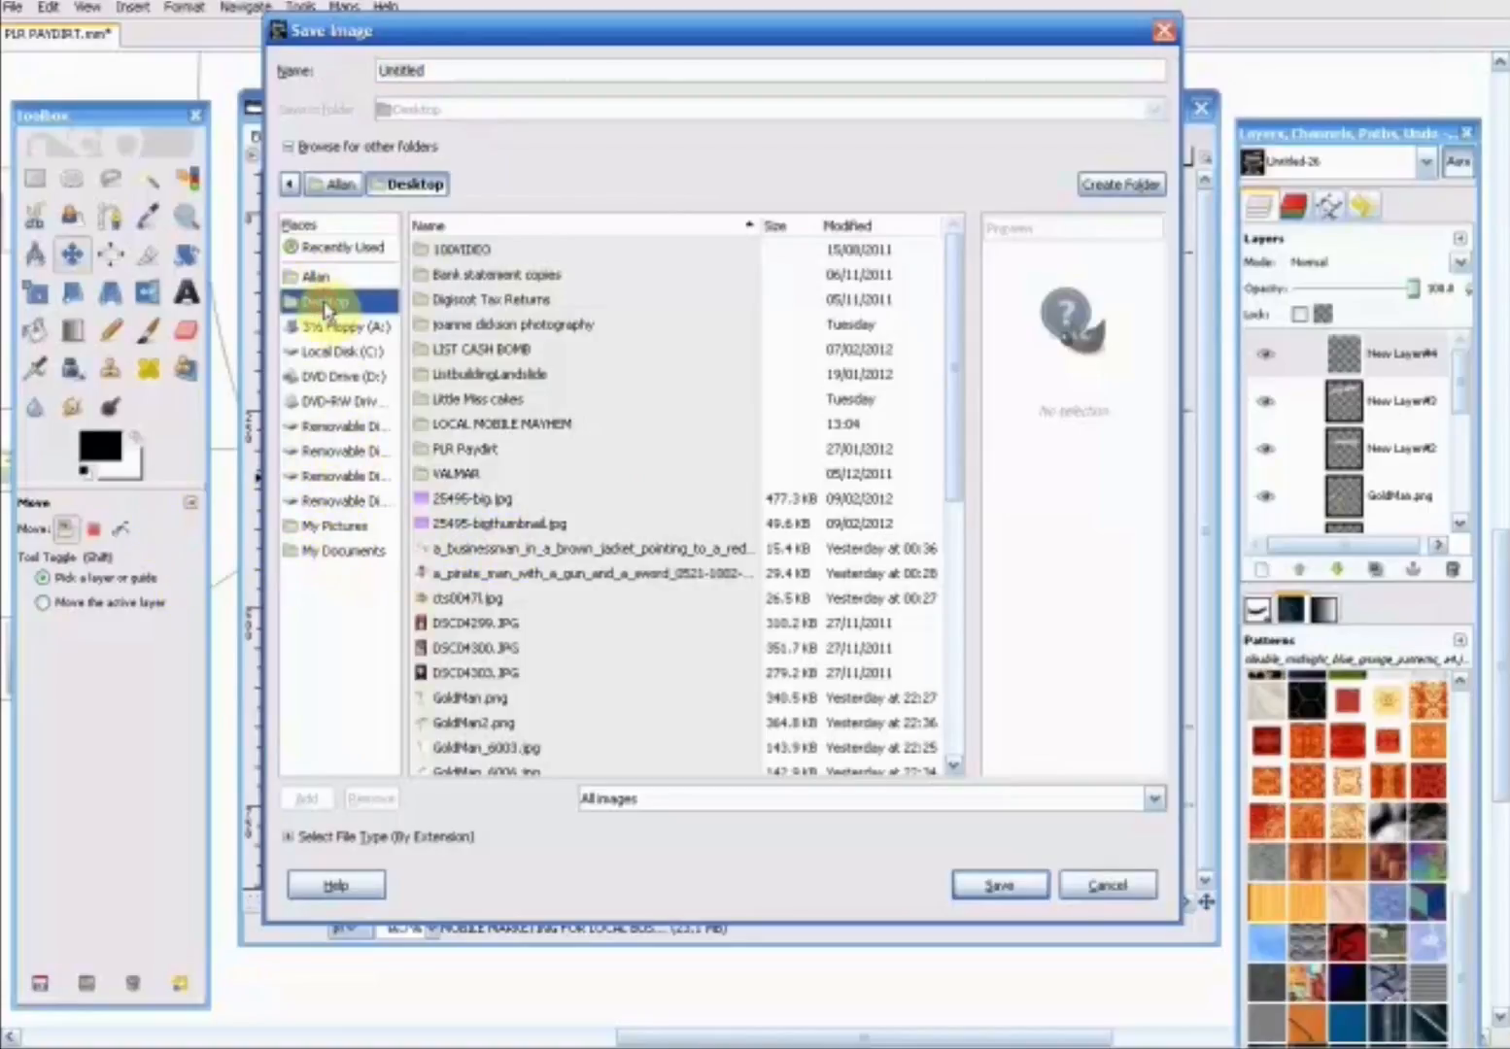
{"action": "double_click", "coordinate": [503, 426]}
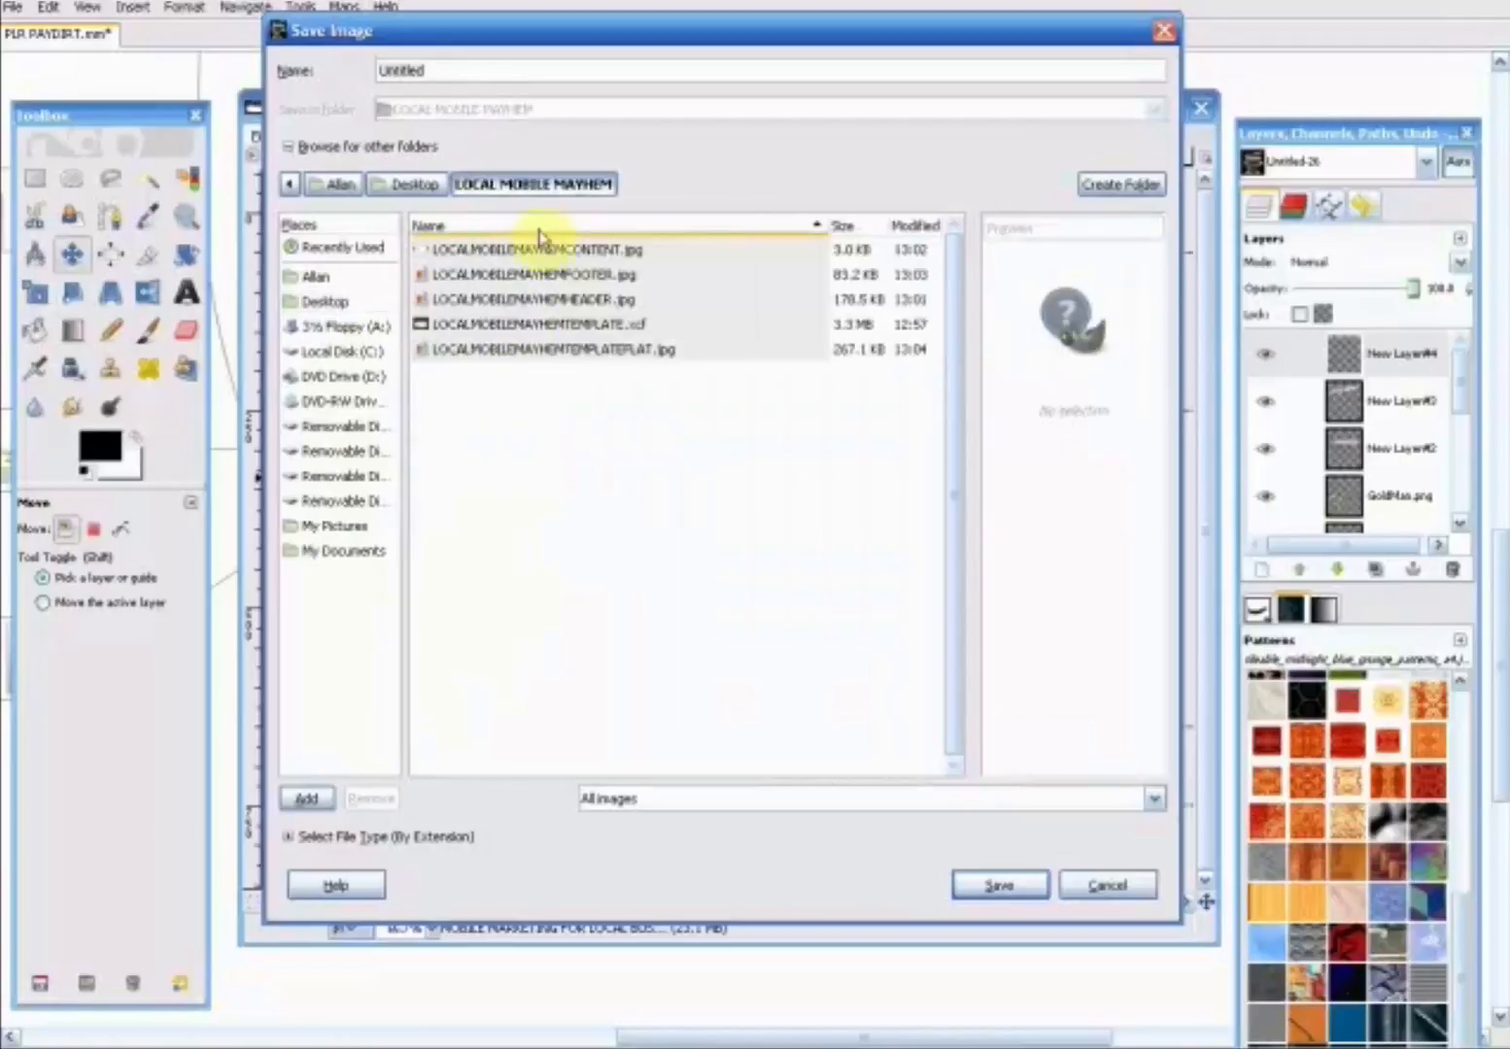
{"action": "double_click", "coordinate": [429, 63]}
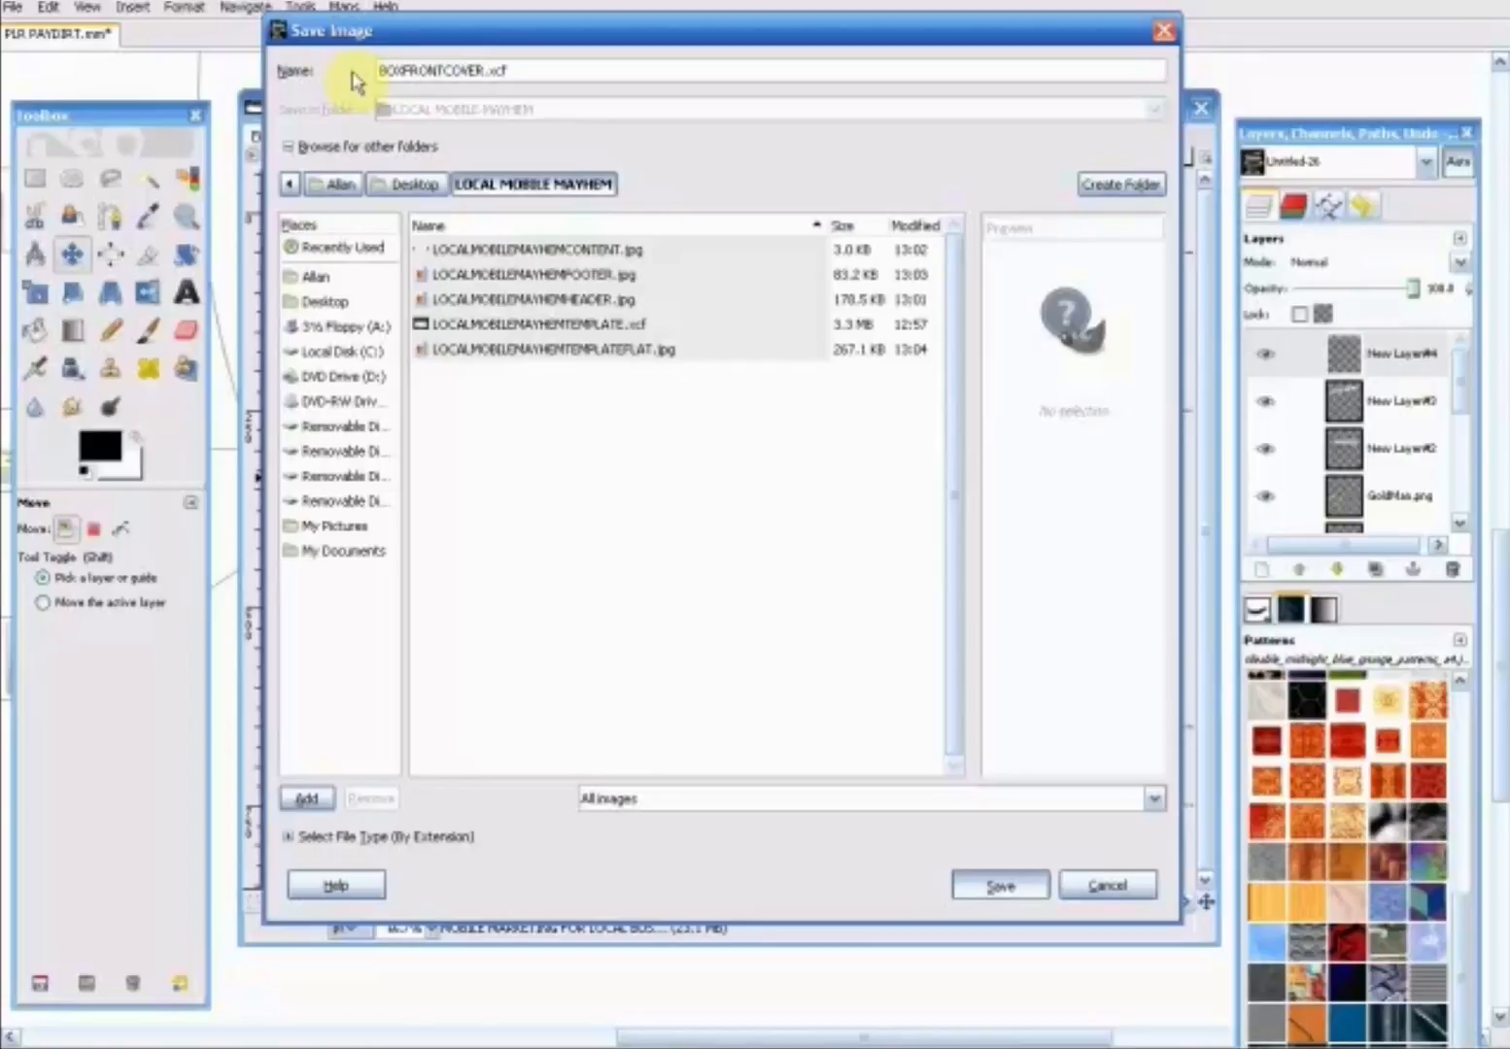
{"action": "key", "text": "Return"}
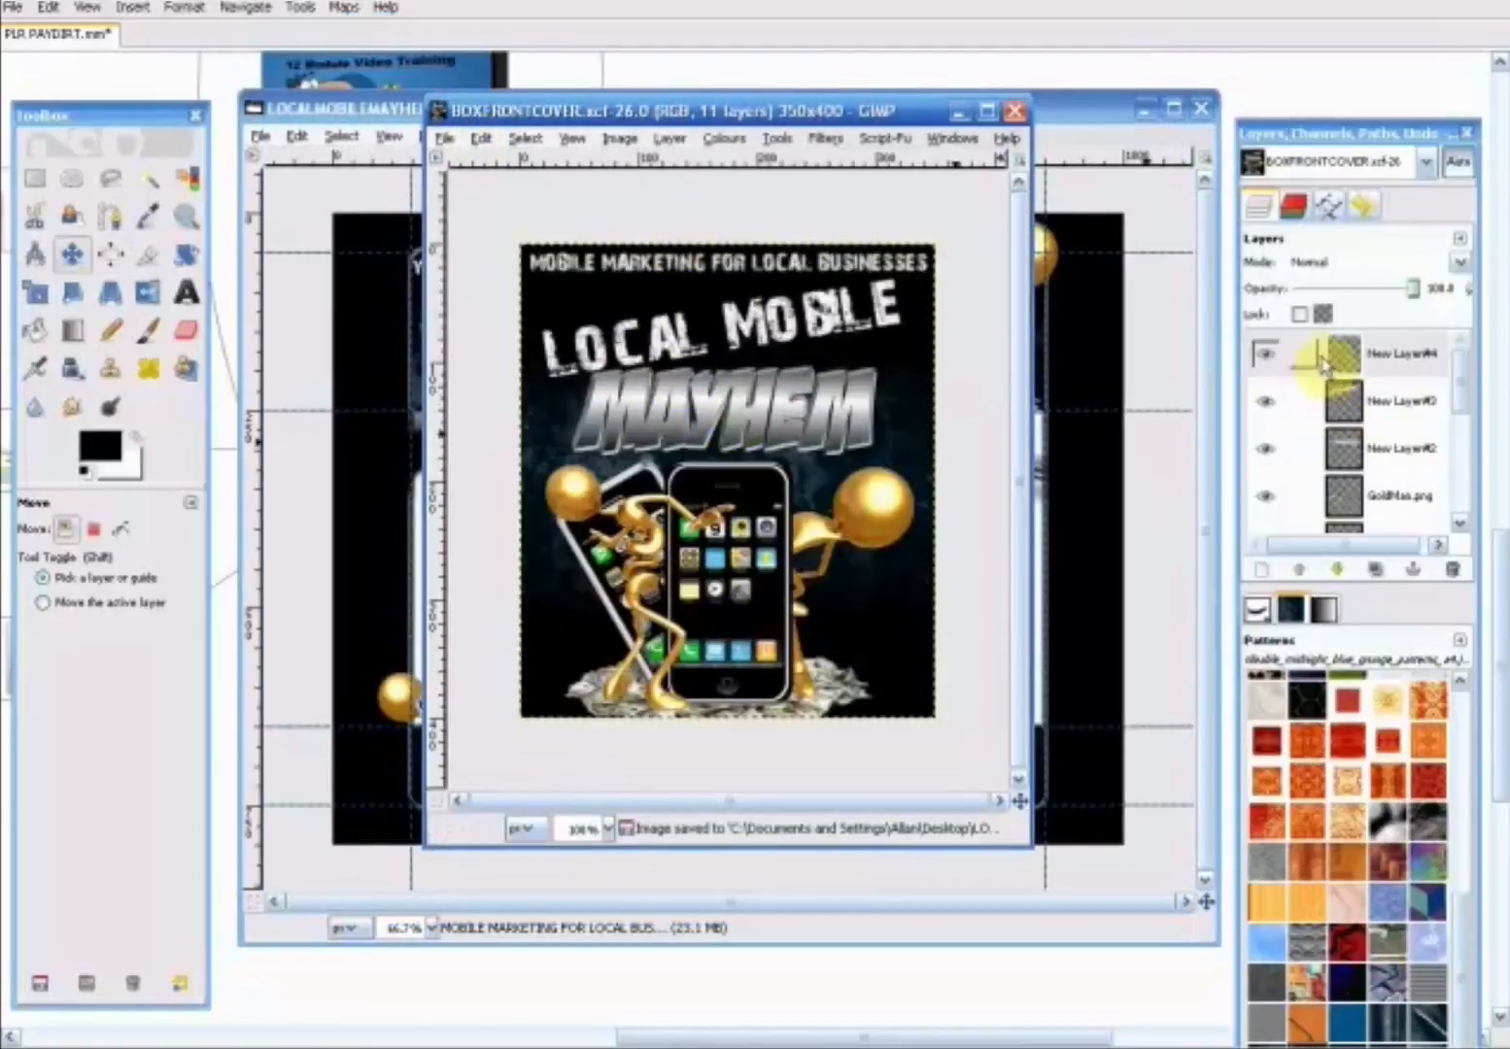
- Save the cover also as a JPEG named BOXFRONTCOVER in the same folder, exporting it flattened at quality 85
{"action": "left_click", "coordinate": [441, 143]}
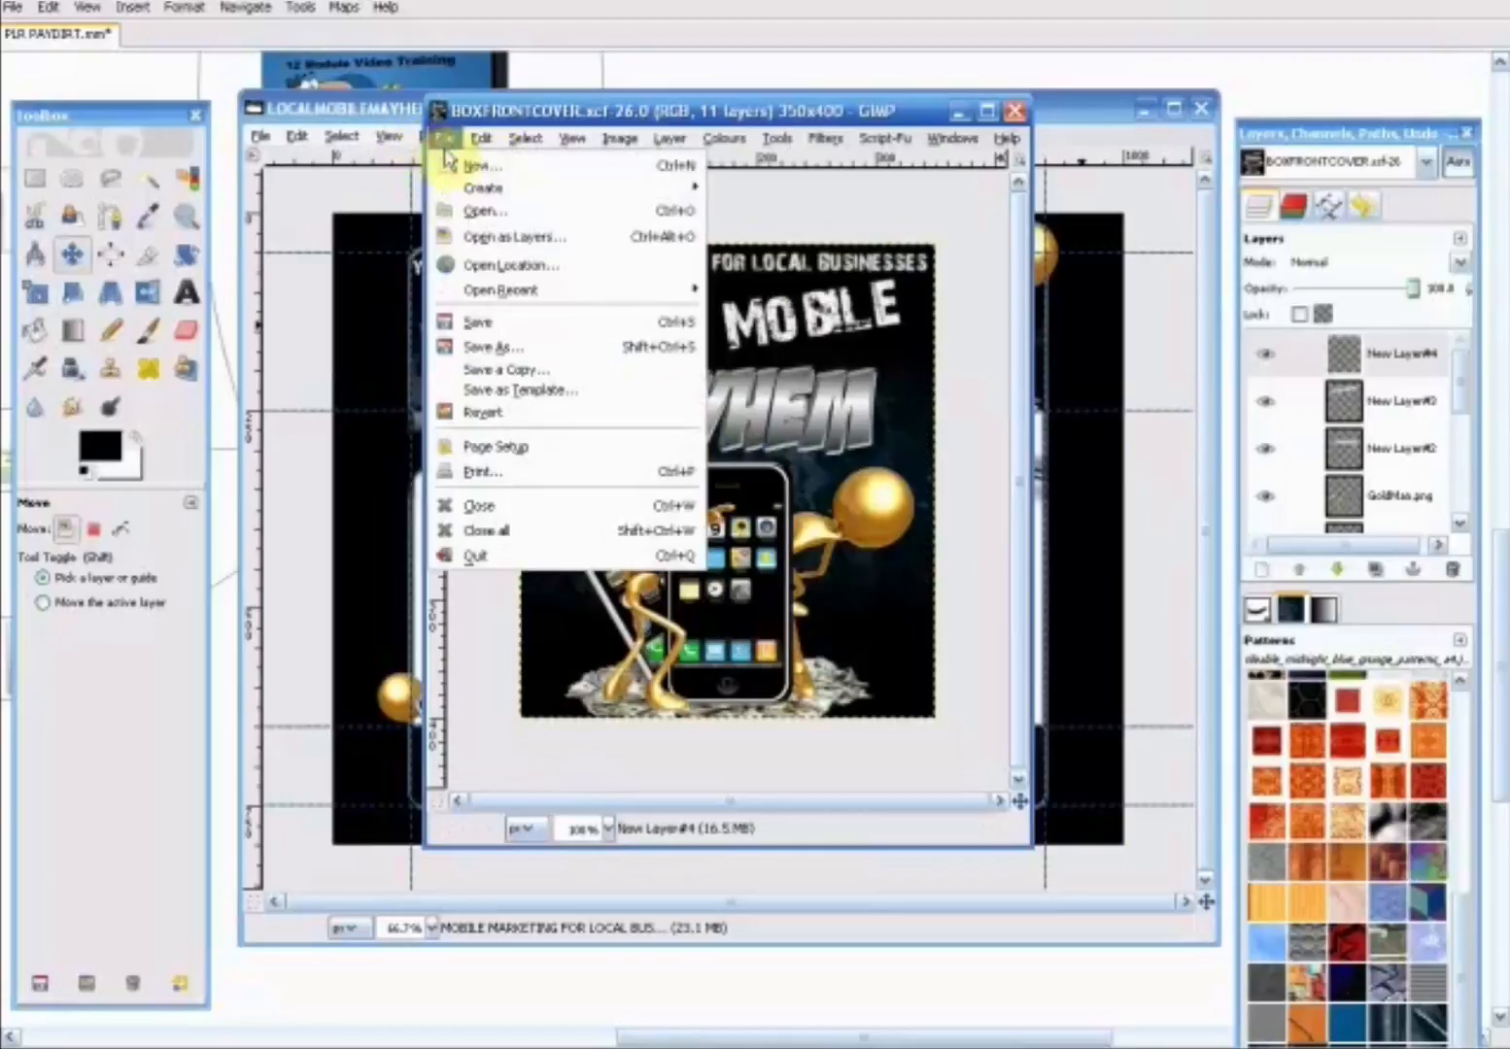
{"action": "left_click", "coordinate": [500, 350]}
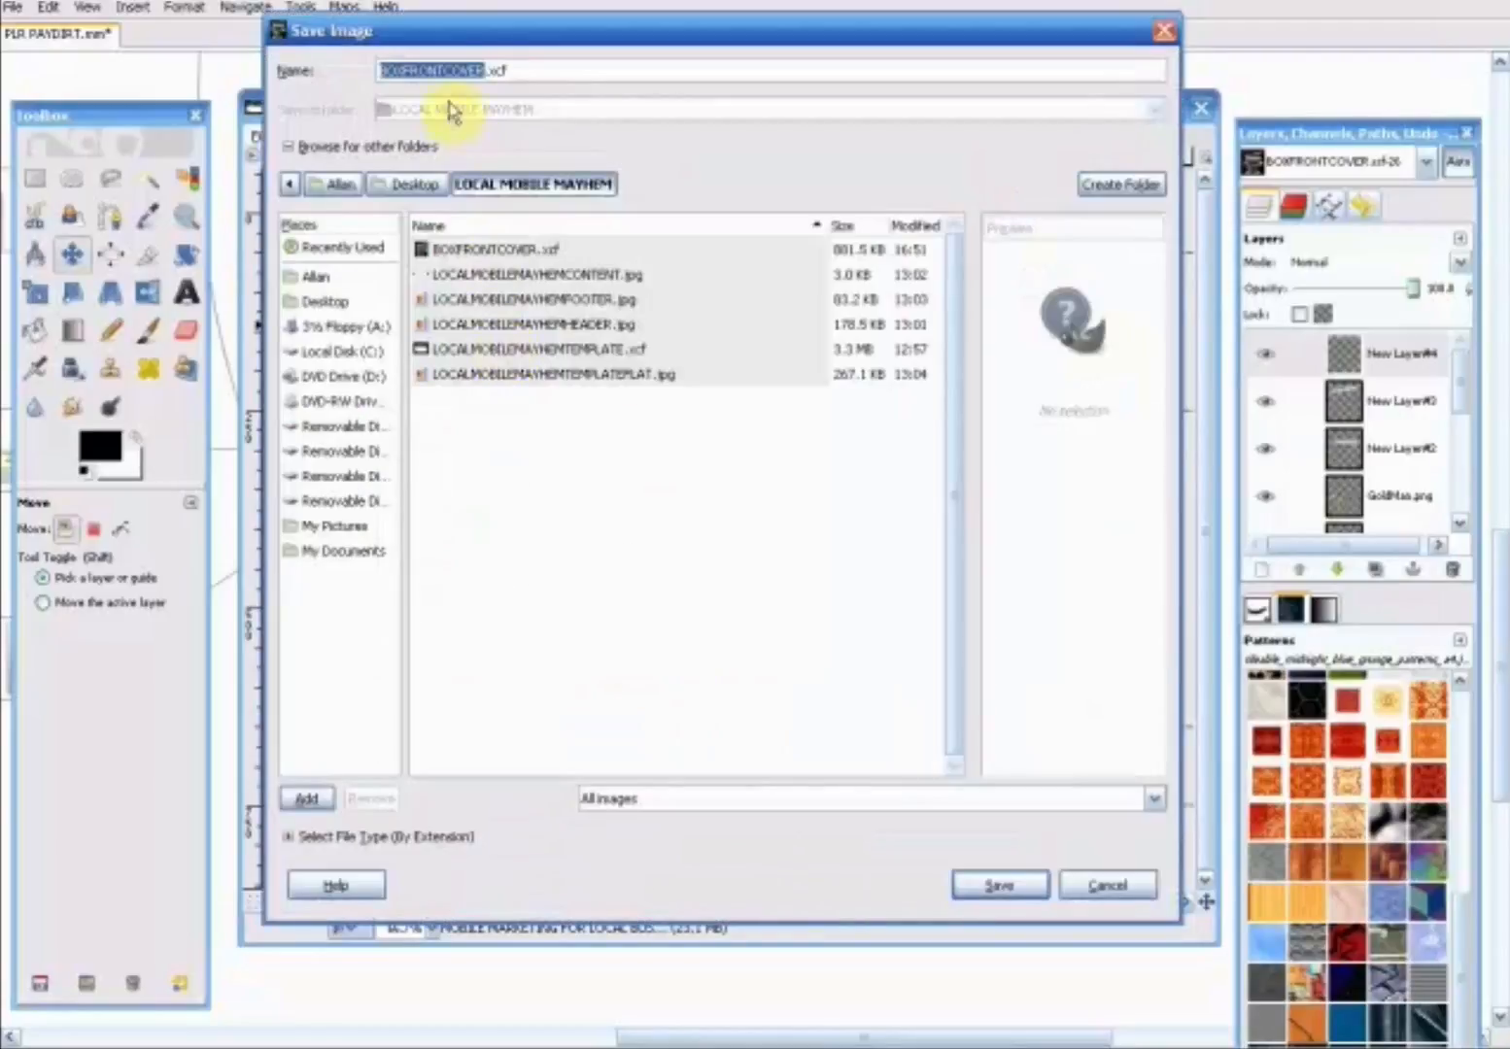
{"action": "left_click", "coordinate": [535, 68]}
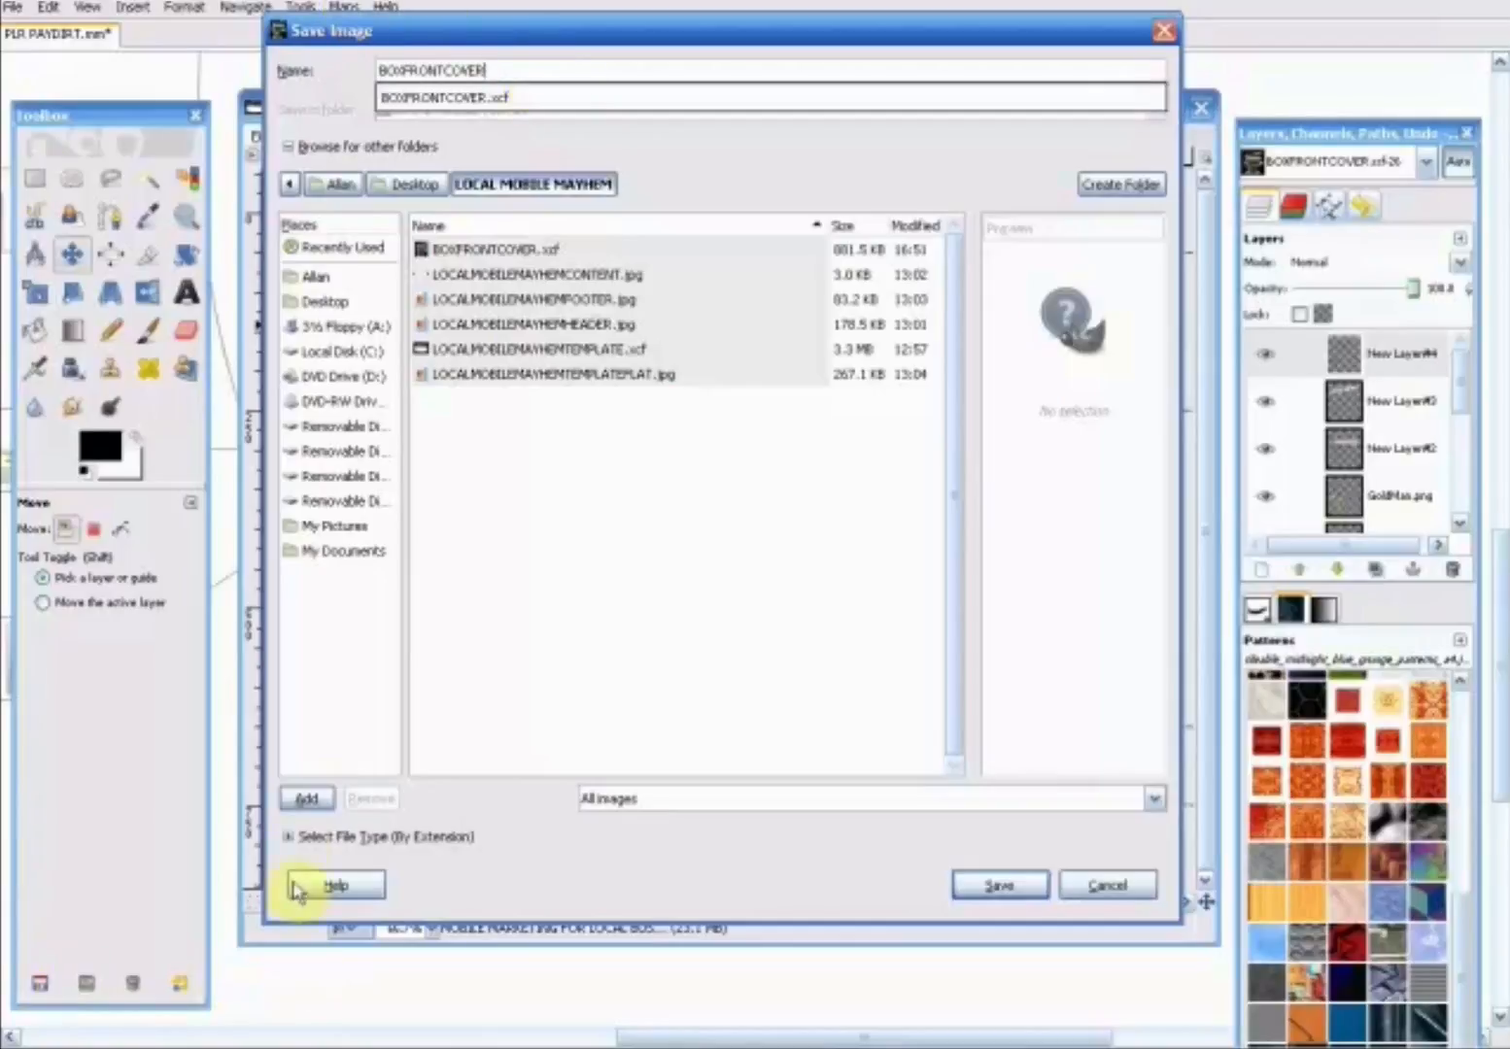
{"action": "left_click", "coordinate": [287, 840]}
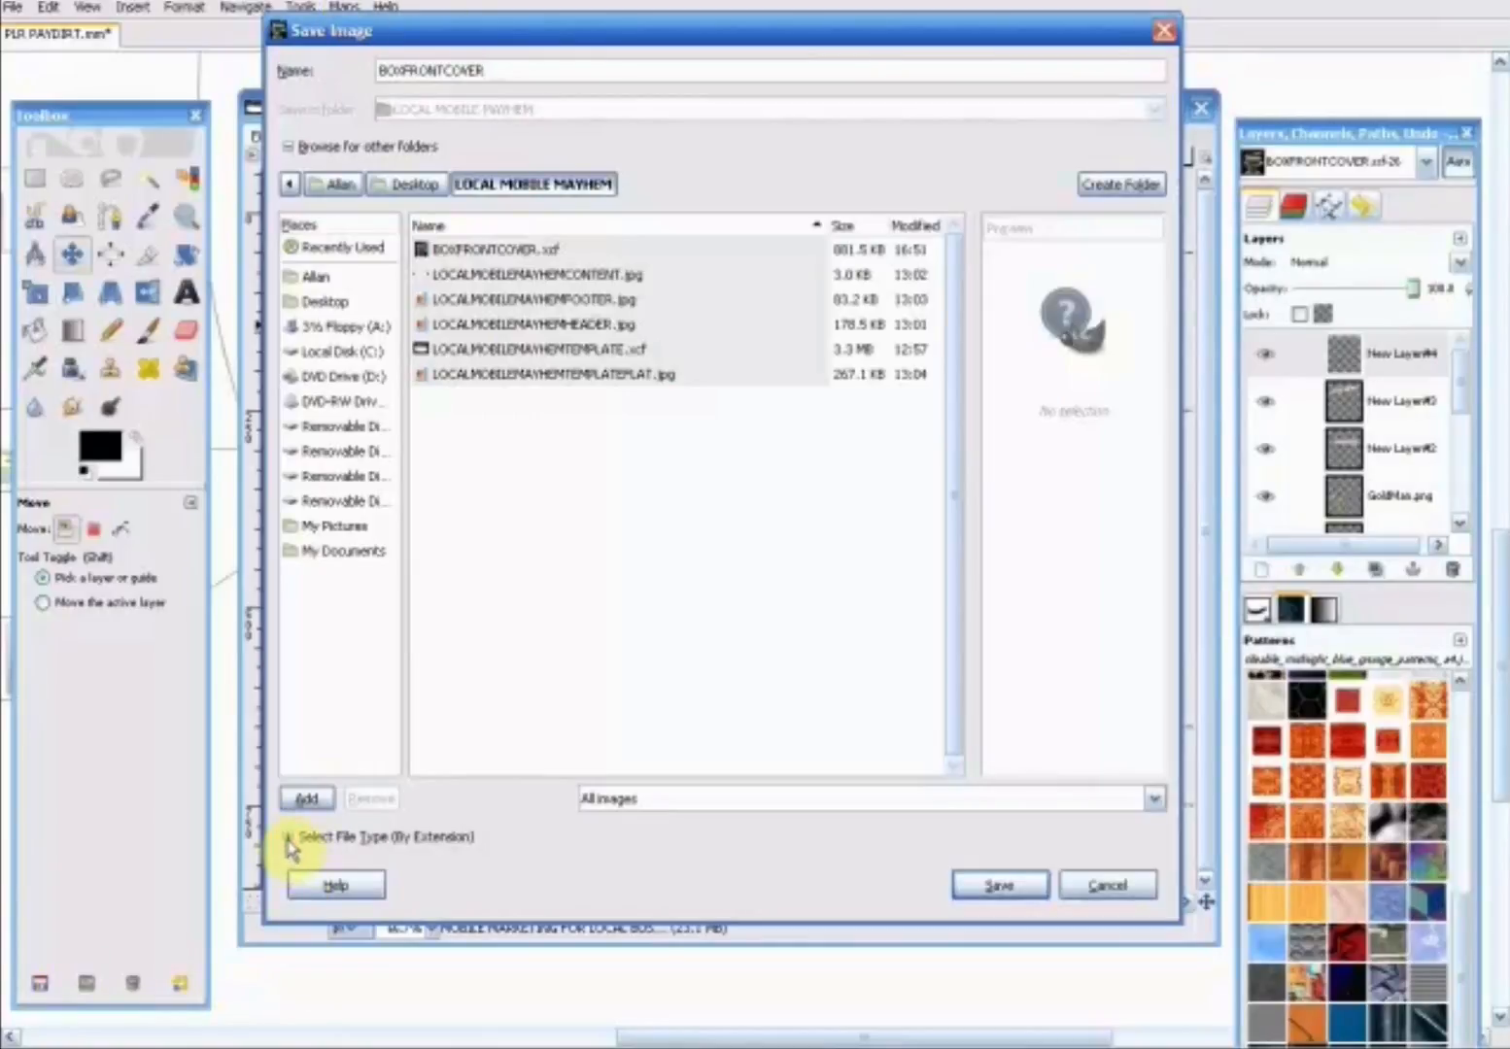
{"action": "scroll", "coordinate": [393, 767], "scroll_direction": "down", "scroll_amount": 3}
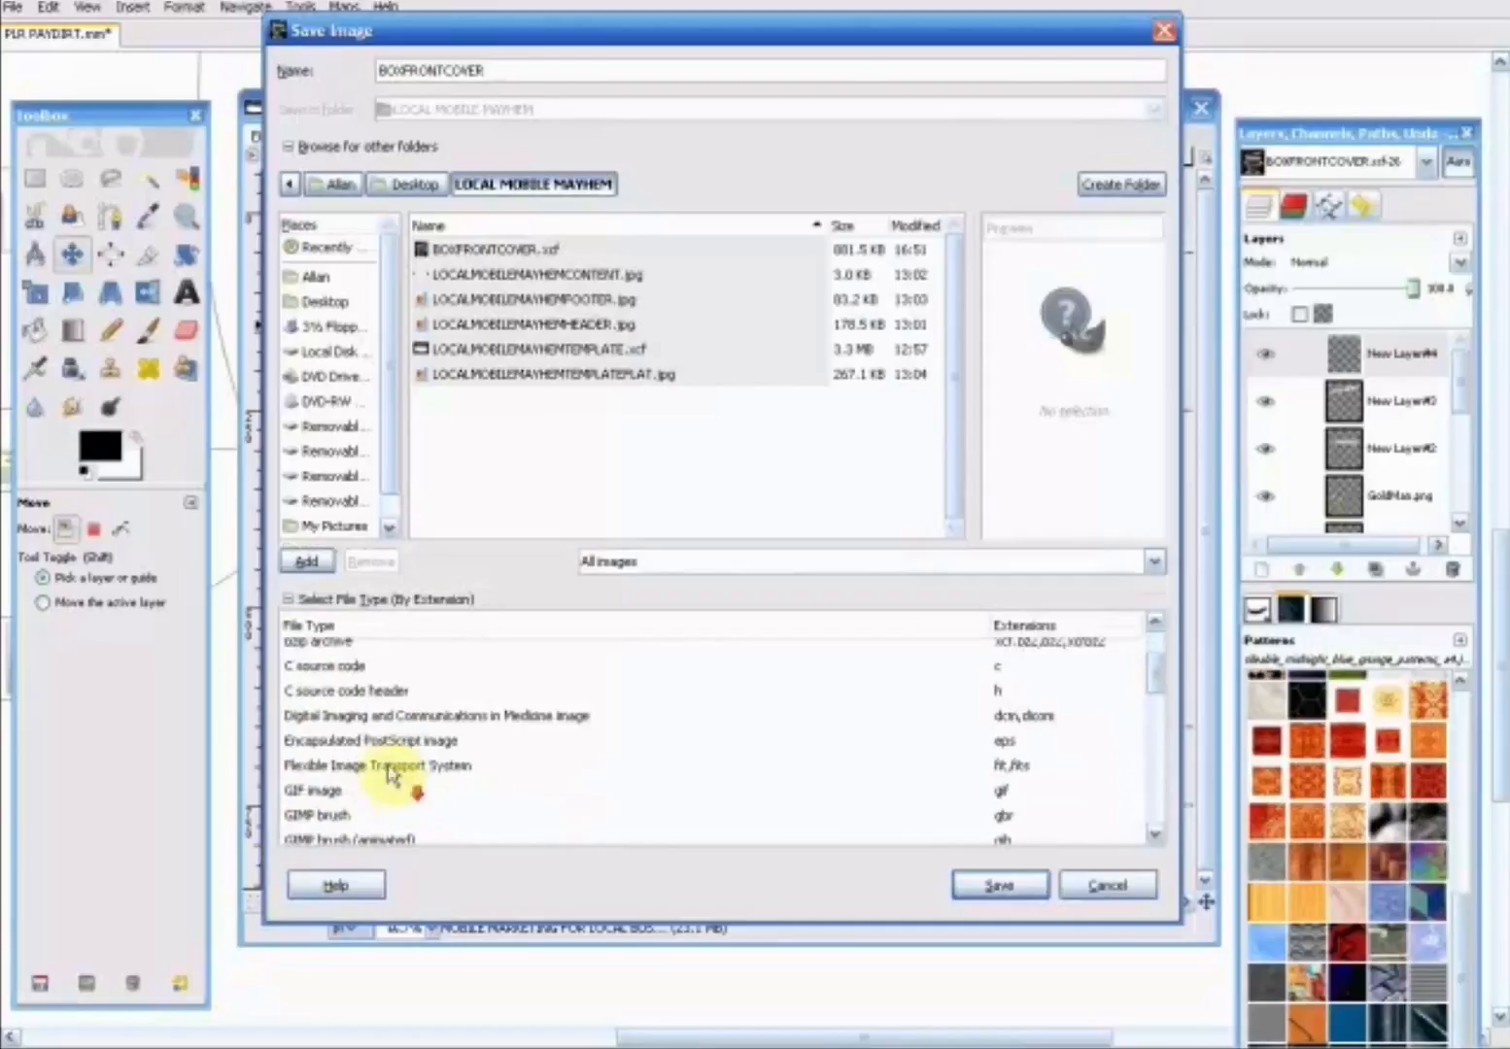
{"action": "scroll", "coordinate": [377, 779], "scroll_direction": "down", "scroll_amount": 2}
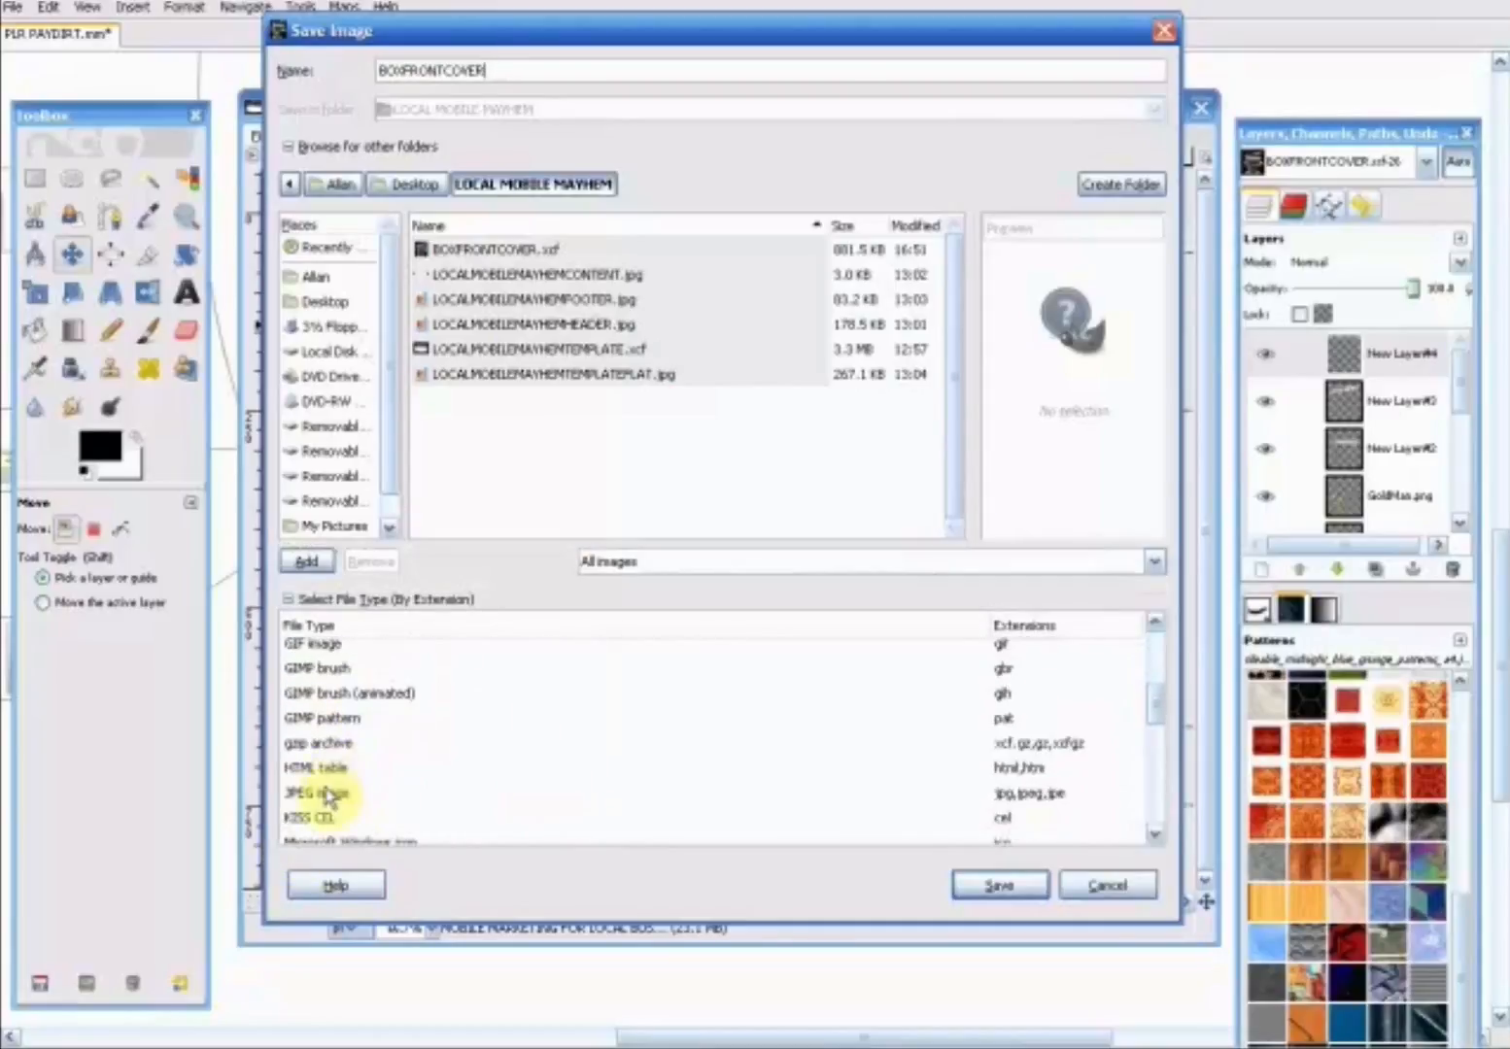
{"action": "left_click", "coordinate": [330, 794]}
{"action": "left_click", "coordinate": [981, 884]}
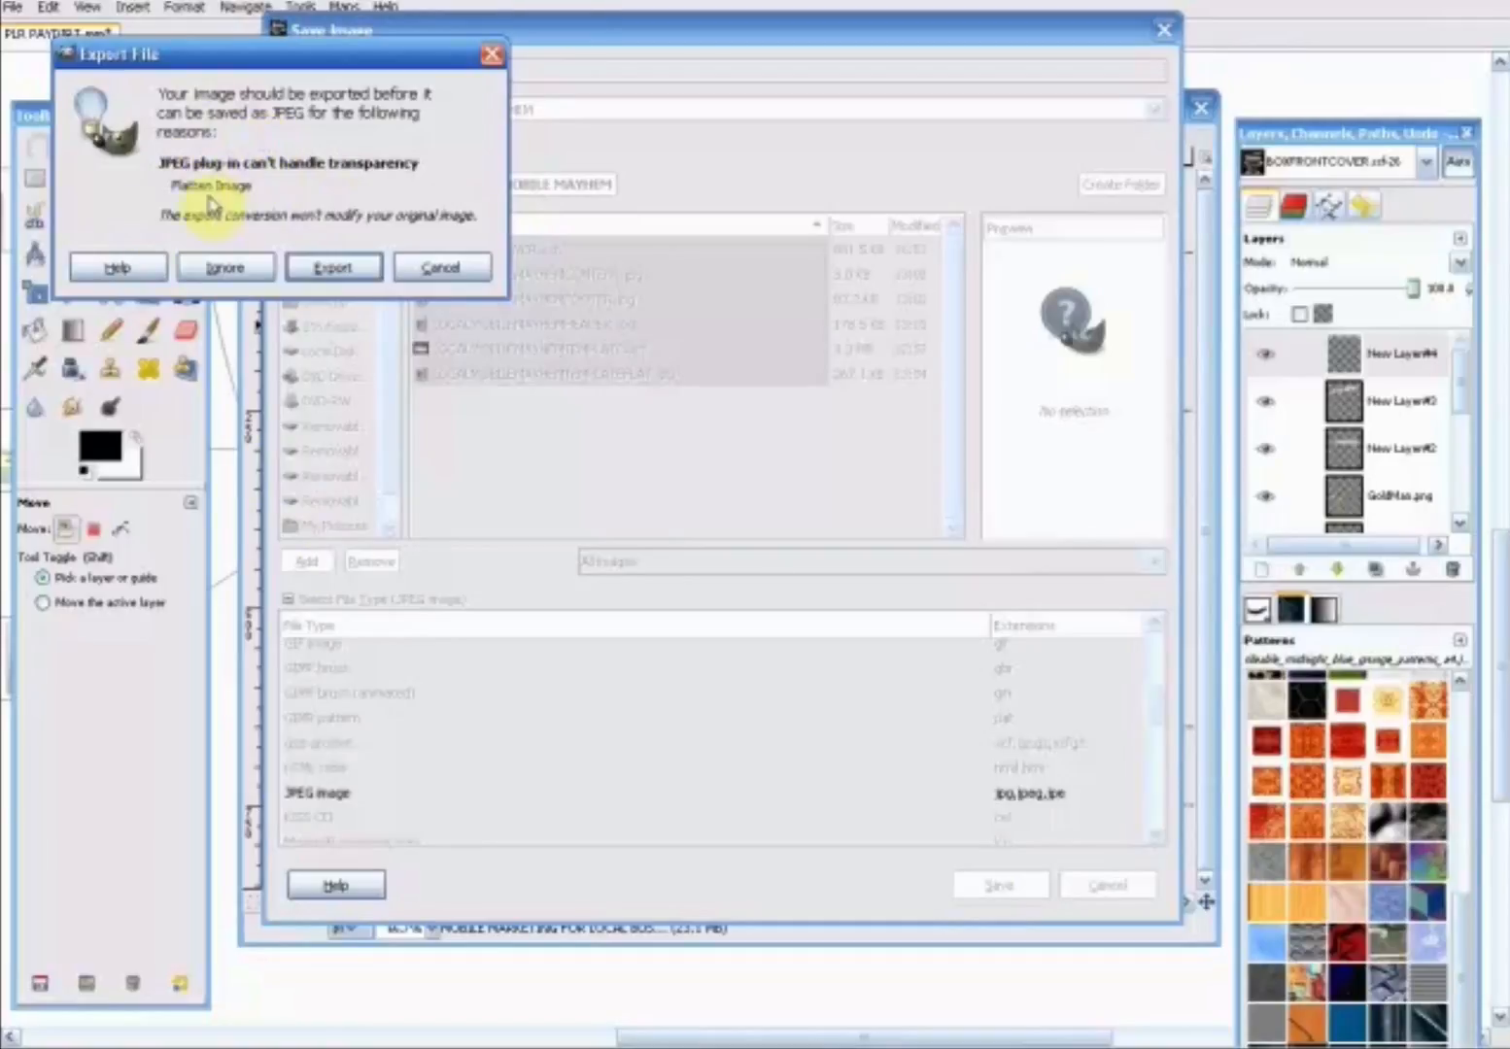
{"action": "left_click", "coordinate": [346, 269]}
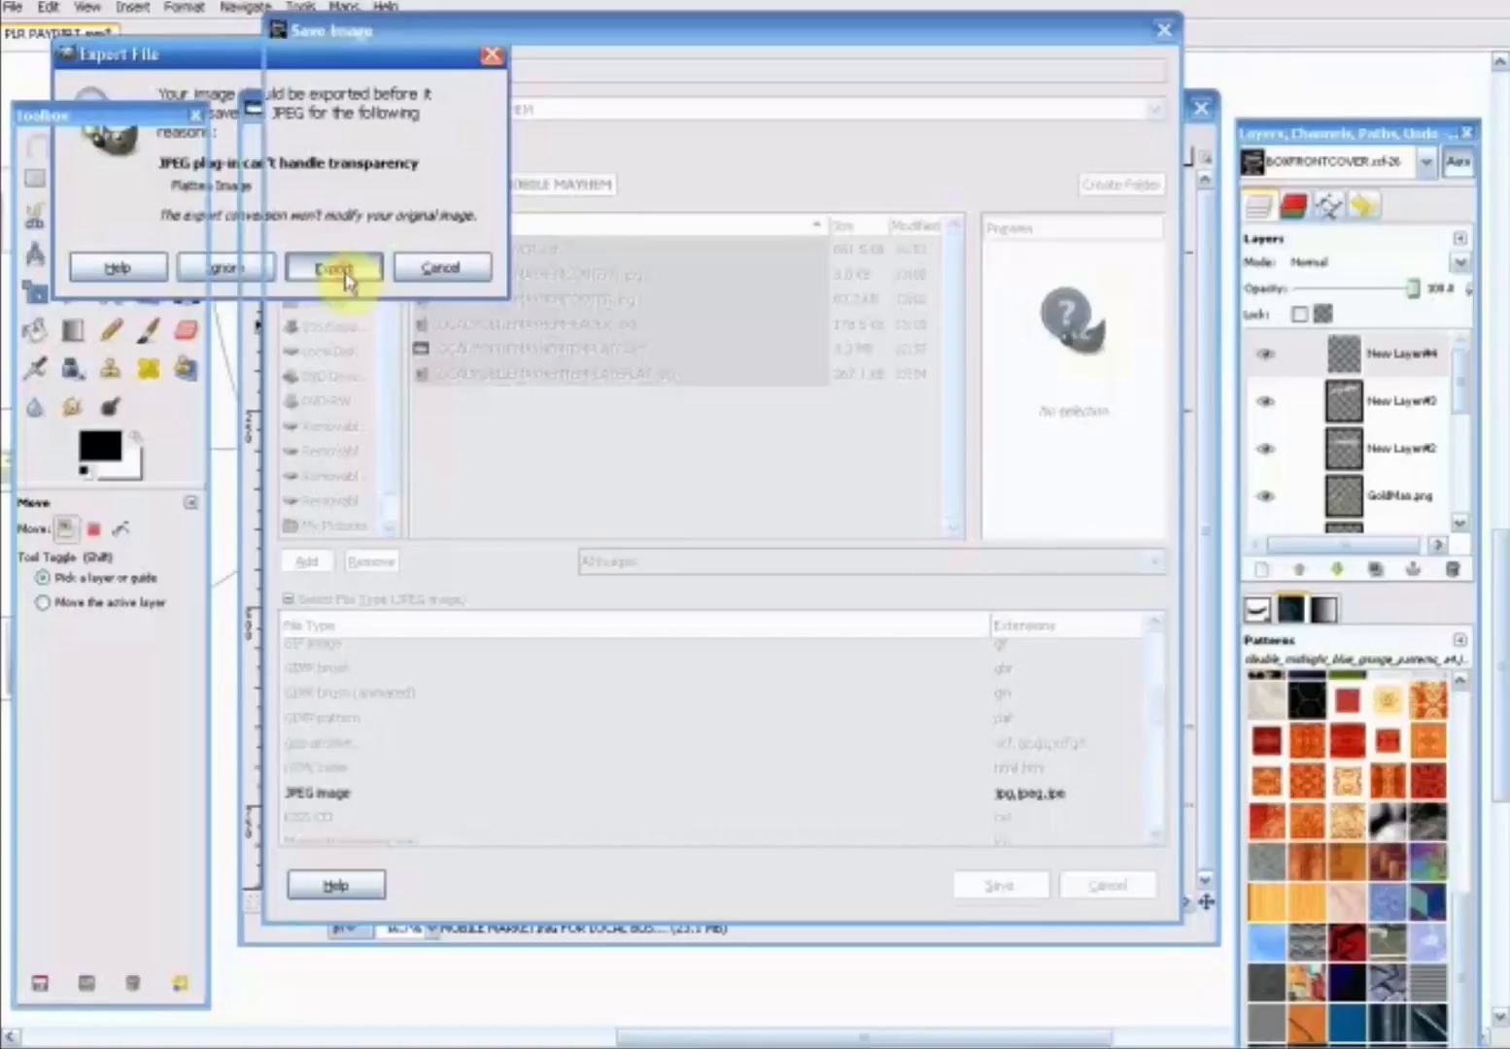
{"action": "left_click_drag", "start_coordinate": [263, 93], "coordinate": [564, 166]}
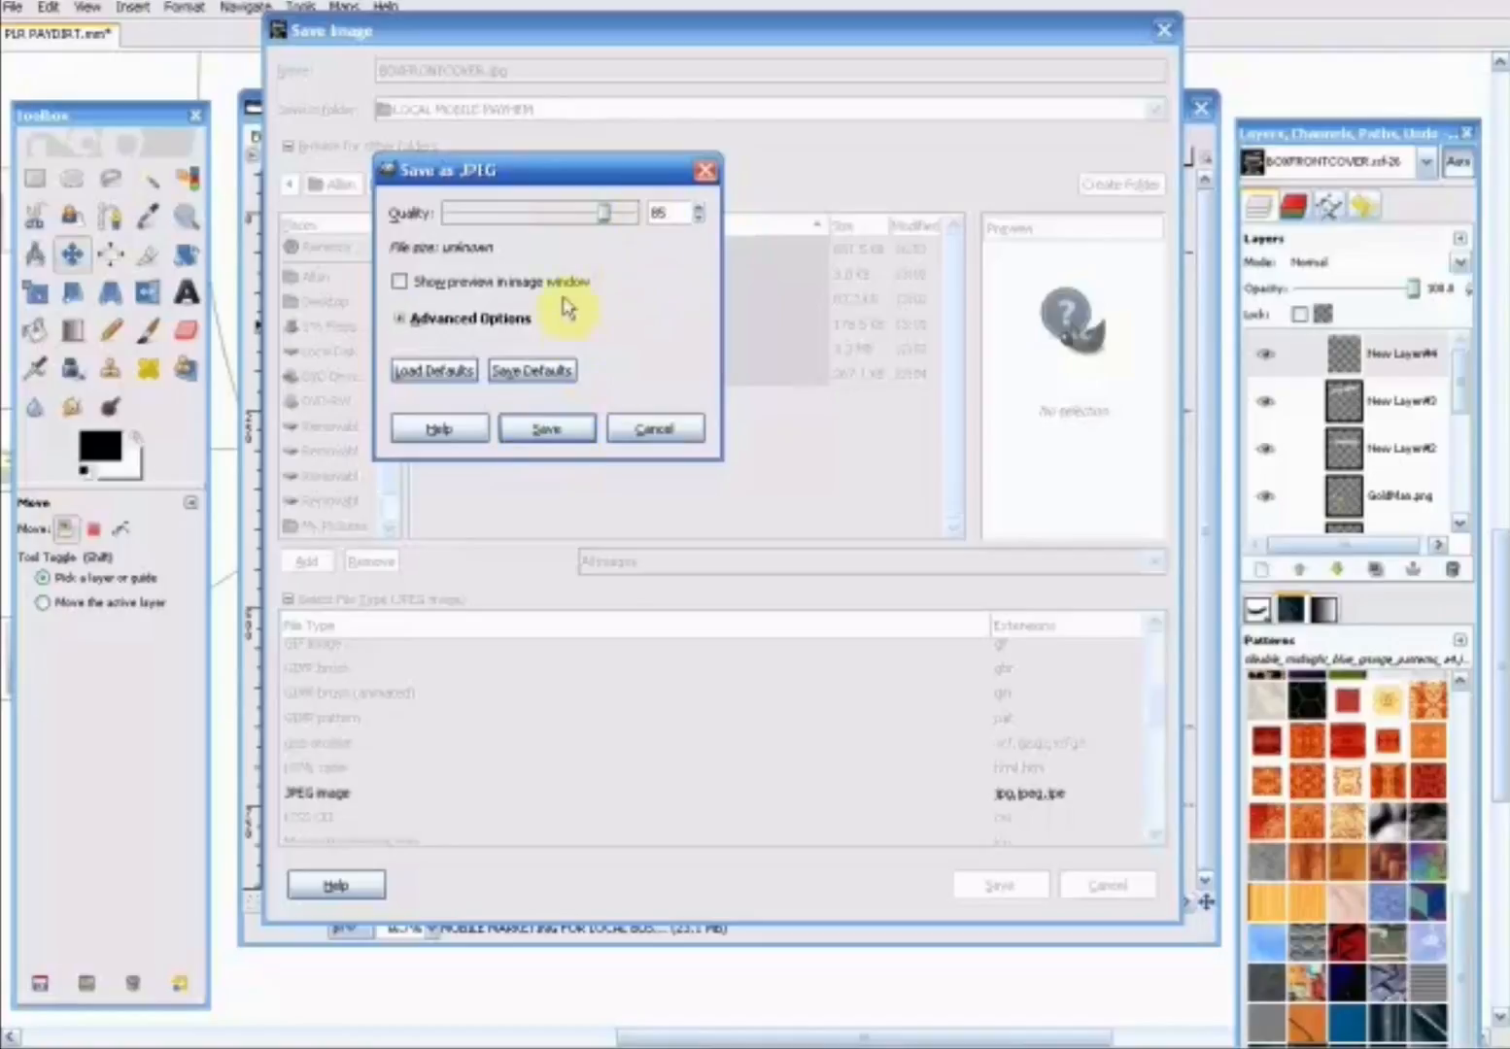
{"action": "left_click", "coordinate": [571, 430]}
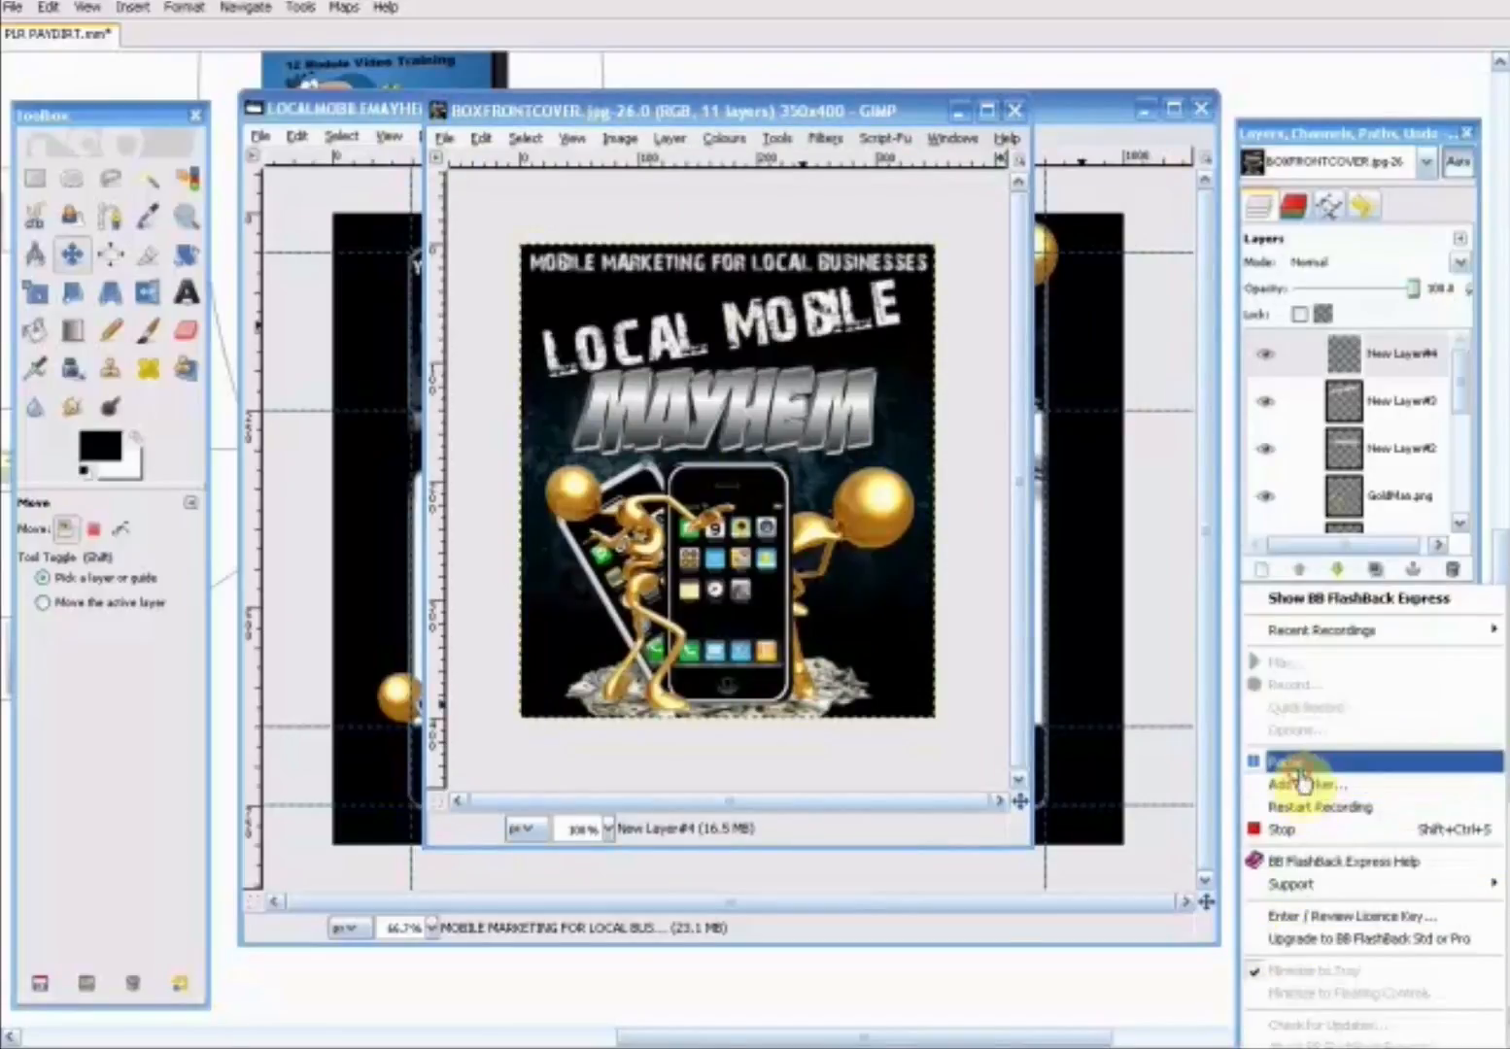
{"action": "left_click", "coordinate": [1239, 772]}
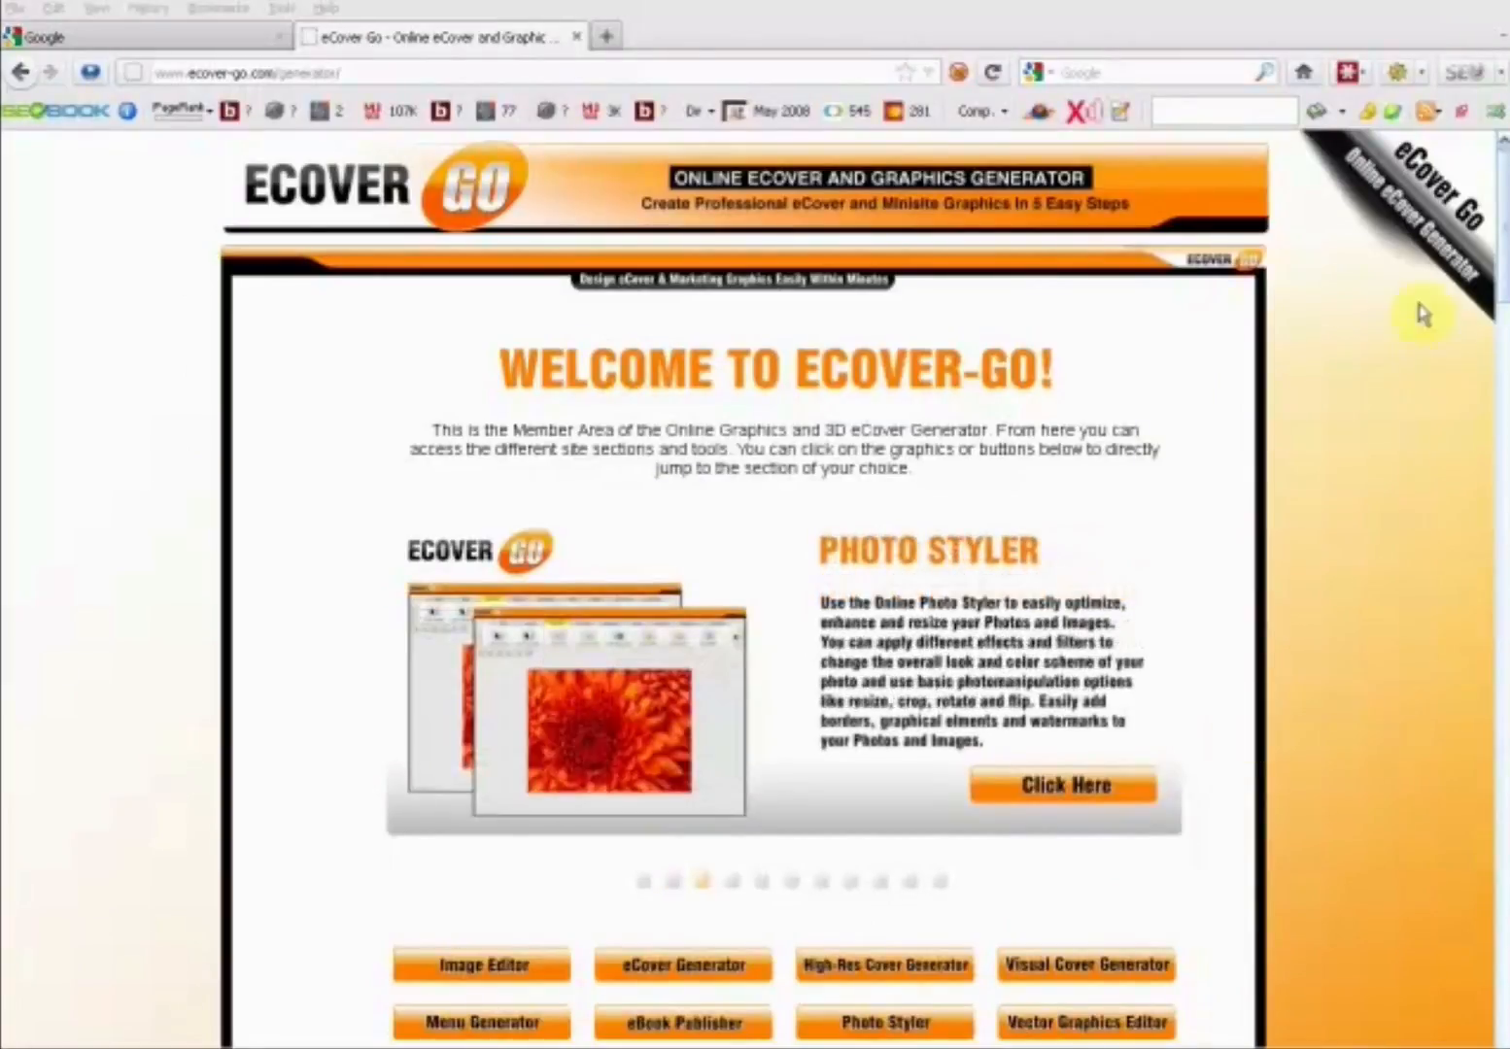
- Switch to the eCover Go member area in the browser and open its eCover Generator
{"action": "left_click_drag", "start_coordinate": [1505, 265], "coordinate": [1505, 330]}
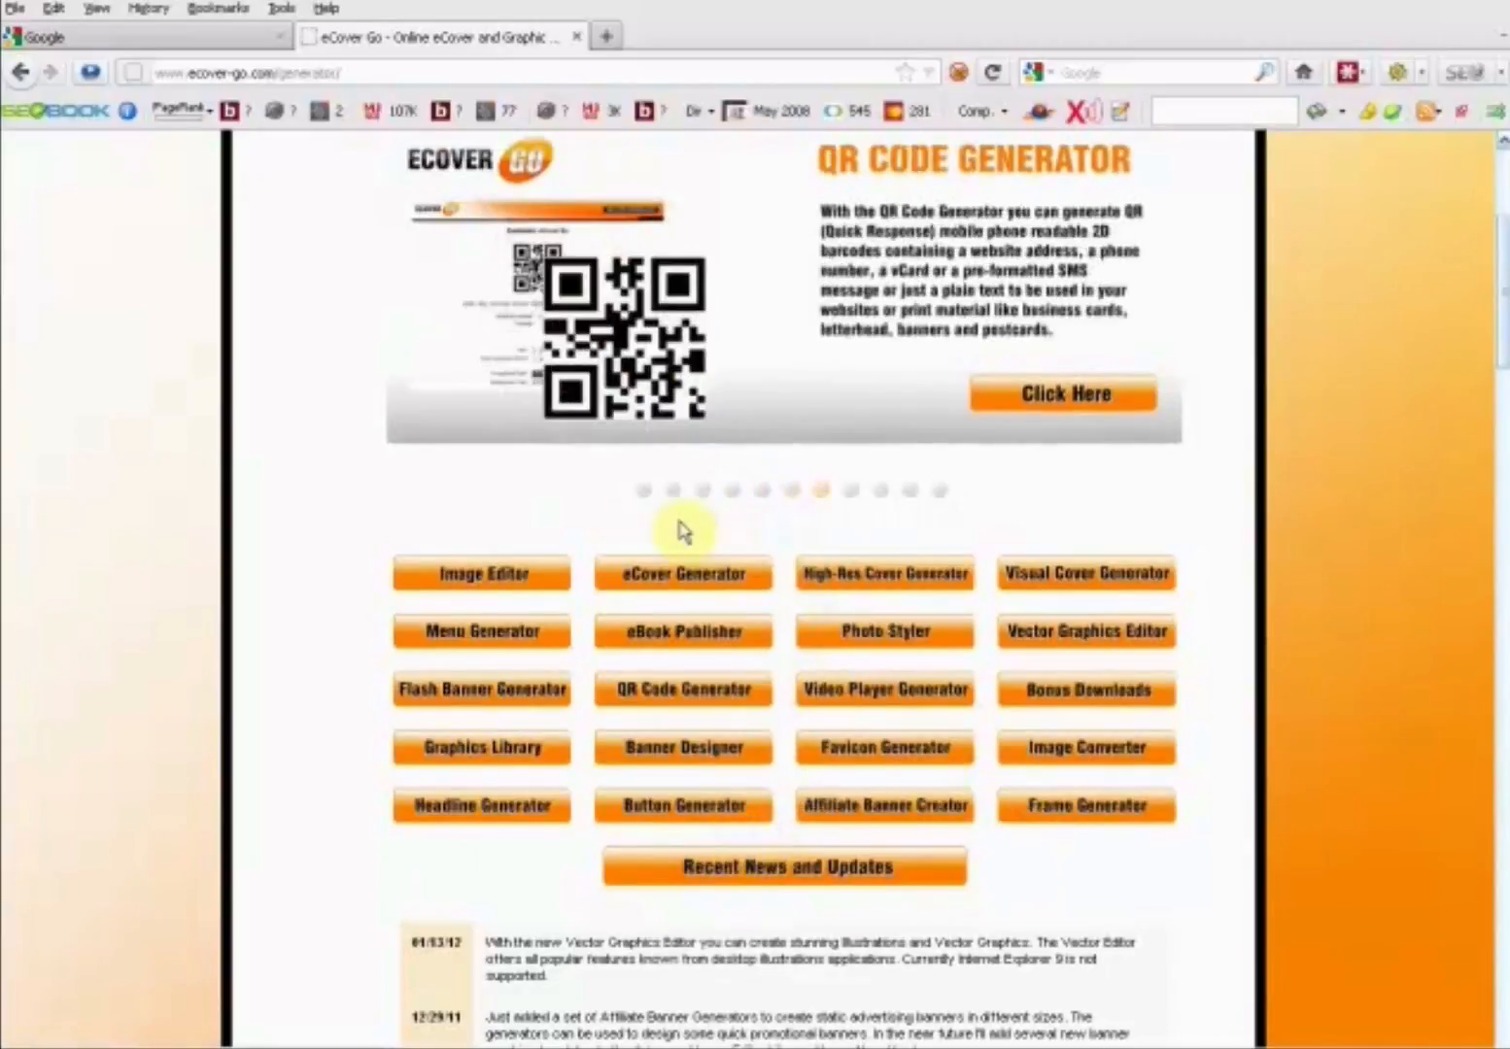
{"action": "left_click", "coordinate": [693, 581]}
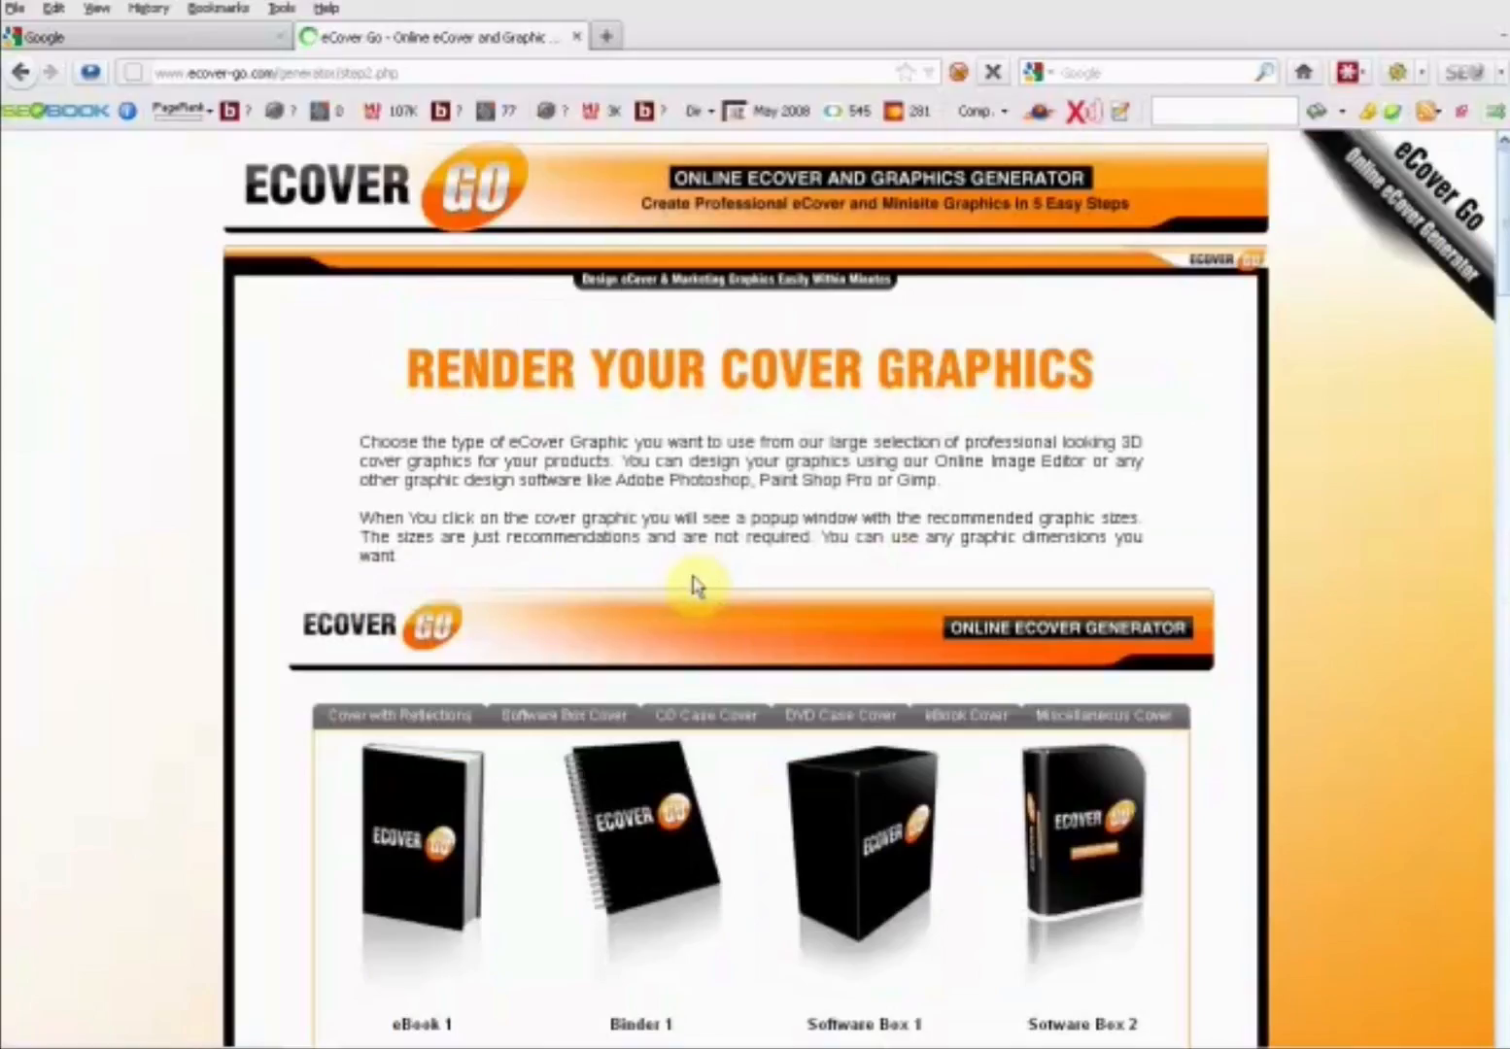
- Browse the eBook and miscellaneous cover types and select the Binder 10 cover
{"action": "scroll", "coordinate": [1499, 272], "scroll_direction": "down", "scroll_amount": 5}
{"action": "left_click_drag", "start_coordinate": [1501, 335], "coordinate": [1504, 206]}
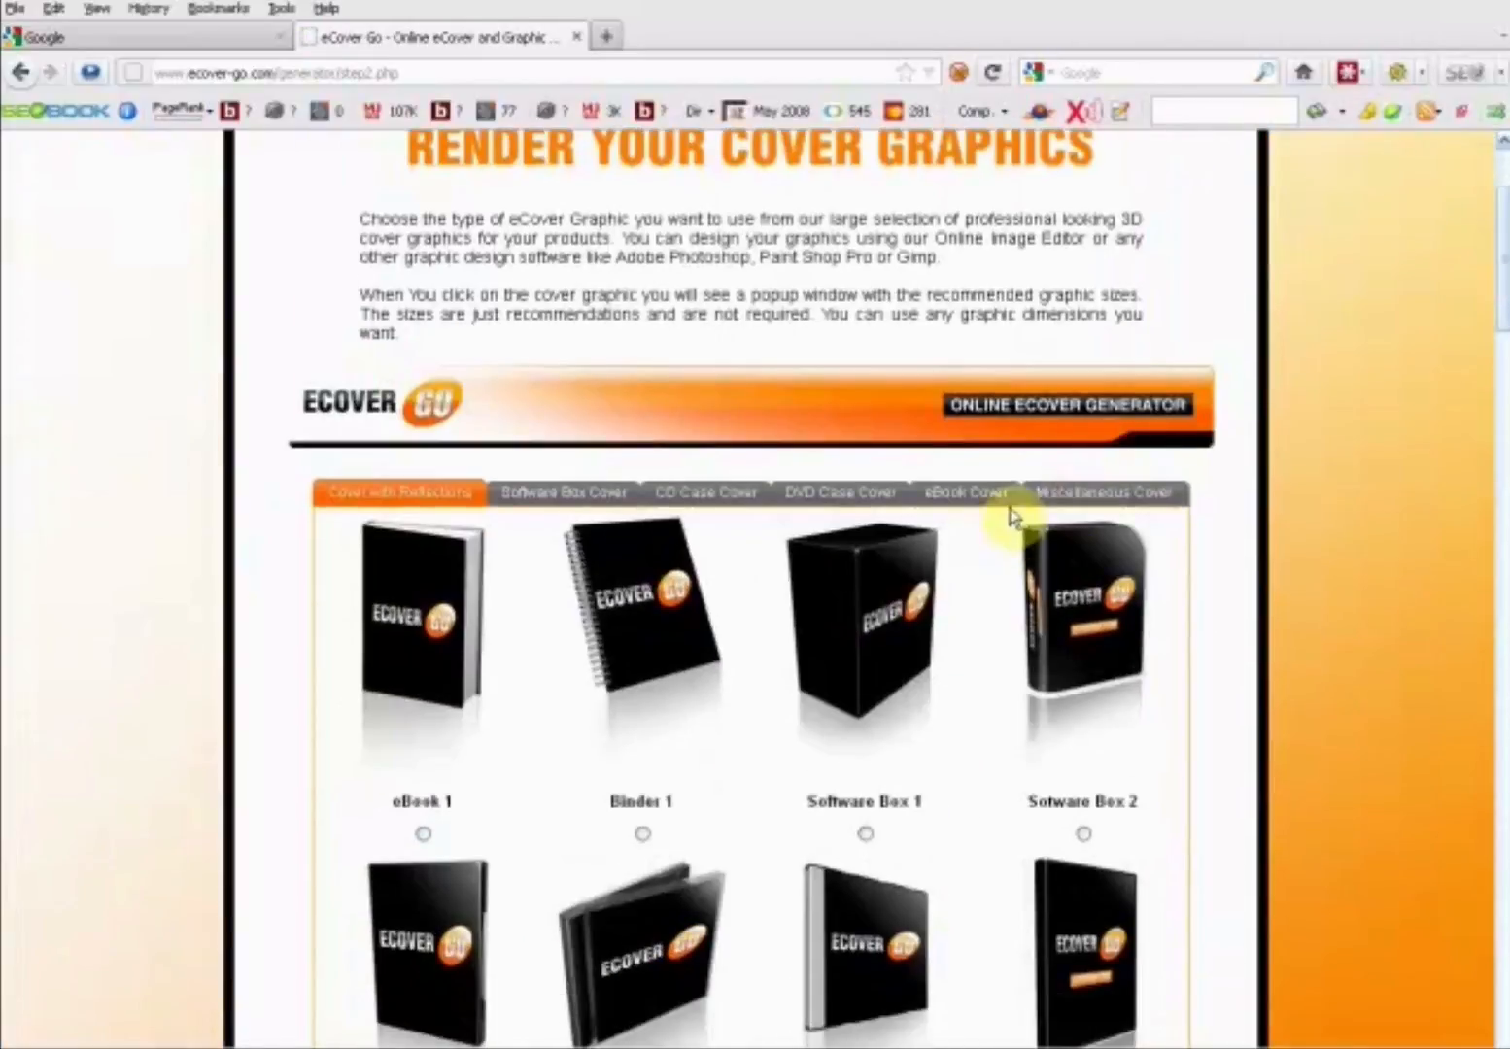
{"action": "left_click", "coordinate": [930, 501]}
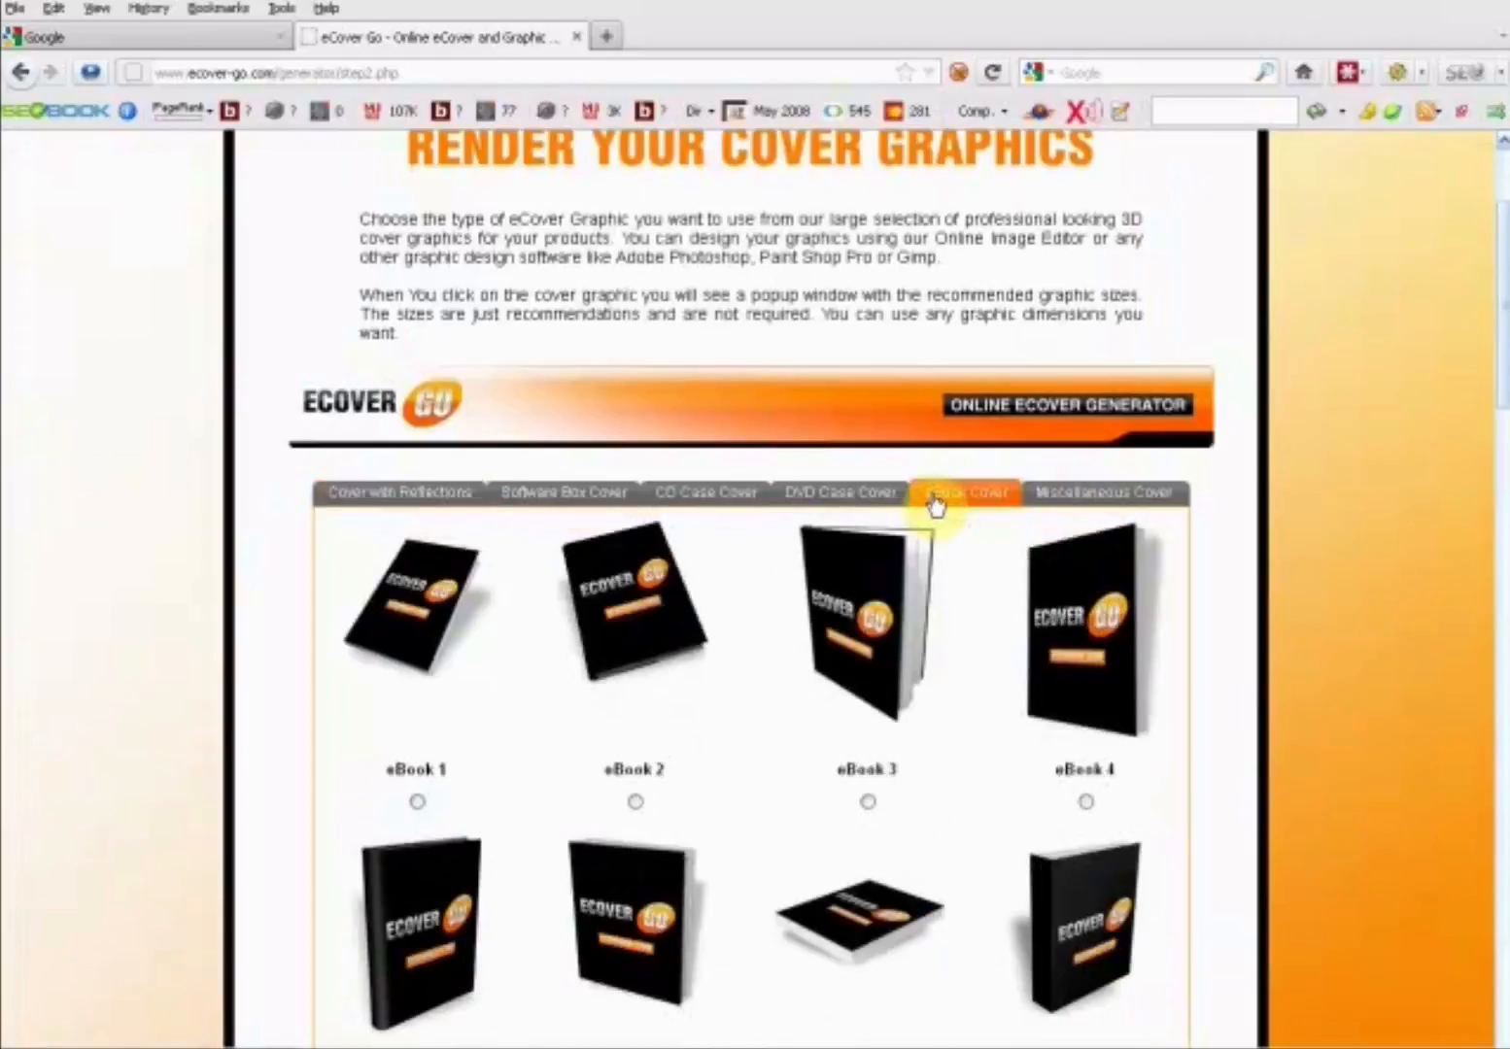
{"action": "scroll", "coordinate": [1251, 471], "scroll_direction": "down", "scroll_amount": 2}
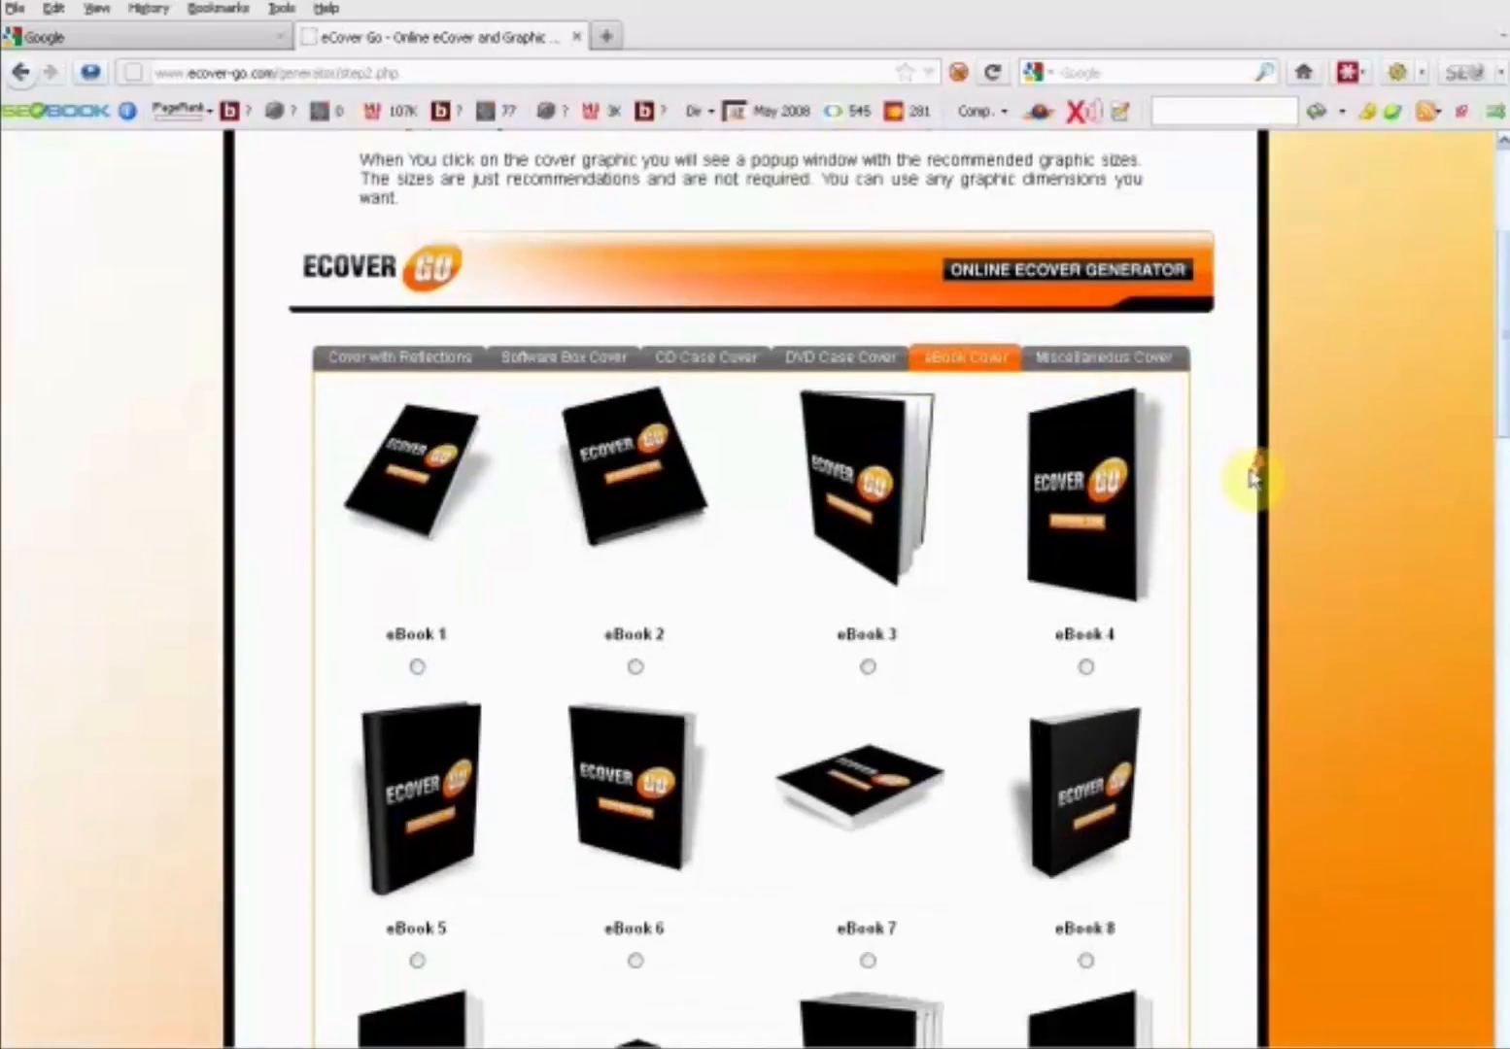
{"action": "left_click", "coordinate": [1104, 357]}
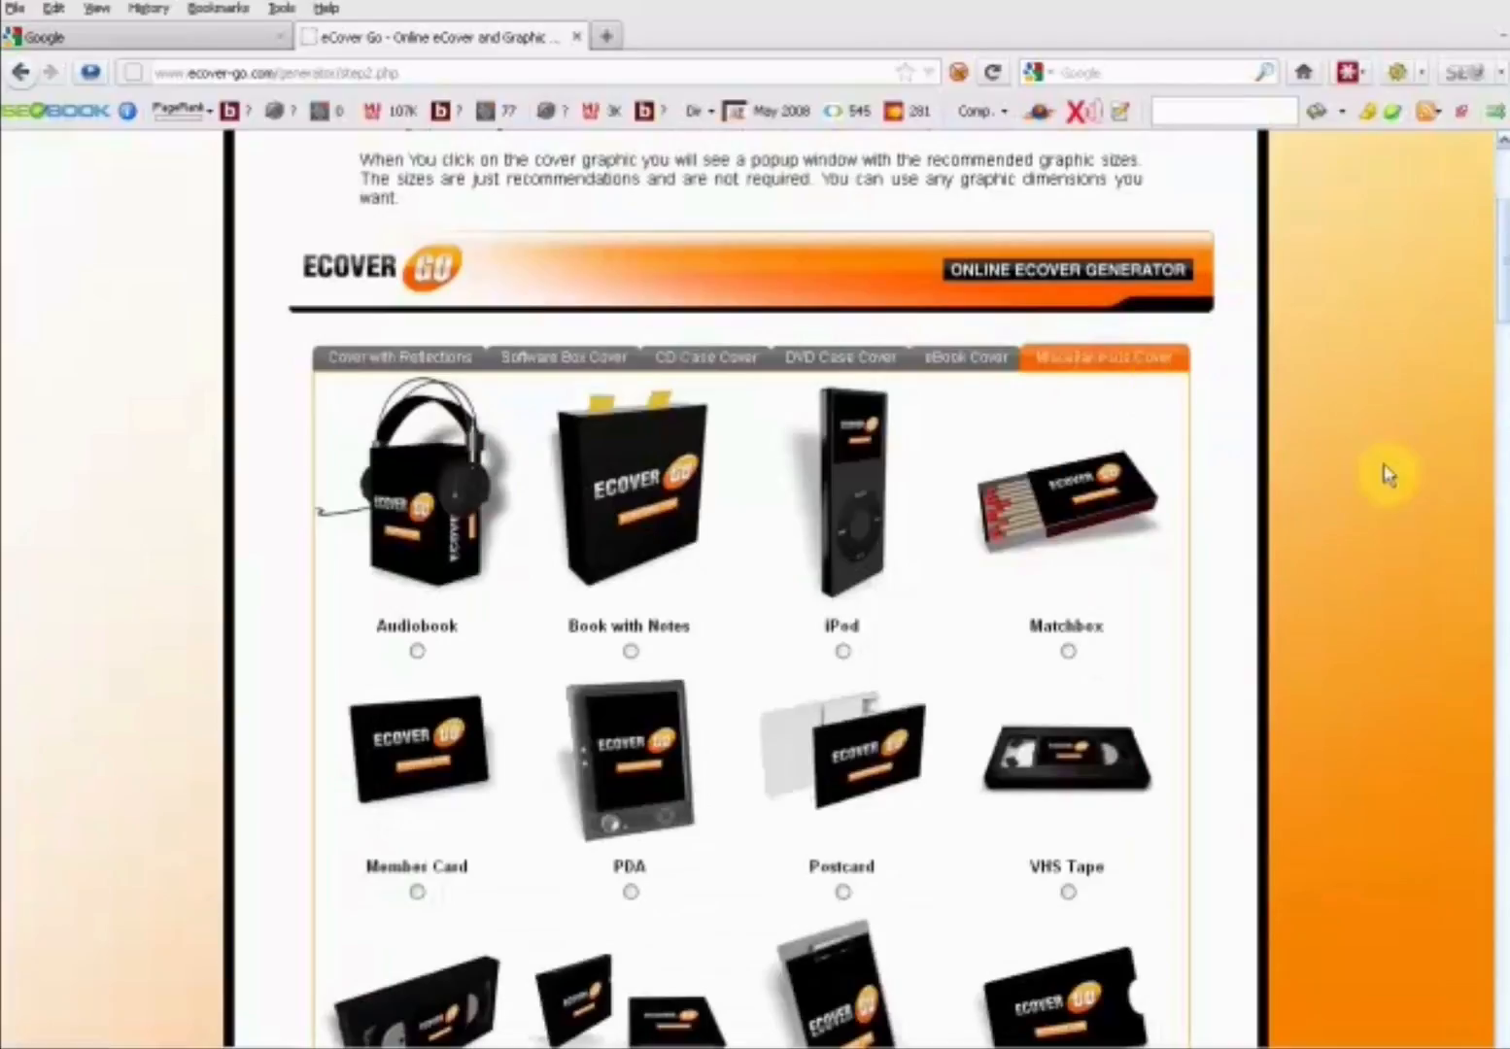
{"action": "scroll", "coordinate": [1333, 485], "scroll_direction": "down", "scroll_amount": 2}
{"action": "scroll", "coordinate": [1329, 477], "scroll_direction": "down", "scroll_amount": 3}
{"action": "left_click_drag", "start_coordinate": [1499, 279], "coordinate": [1462, 833]}
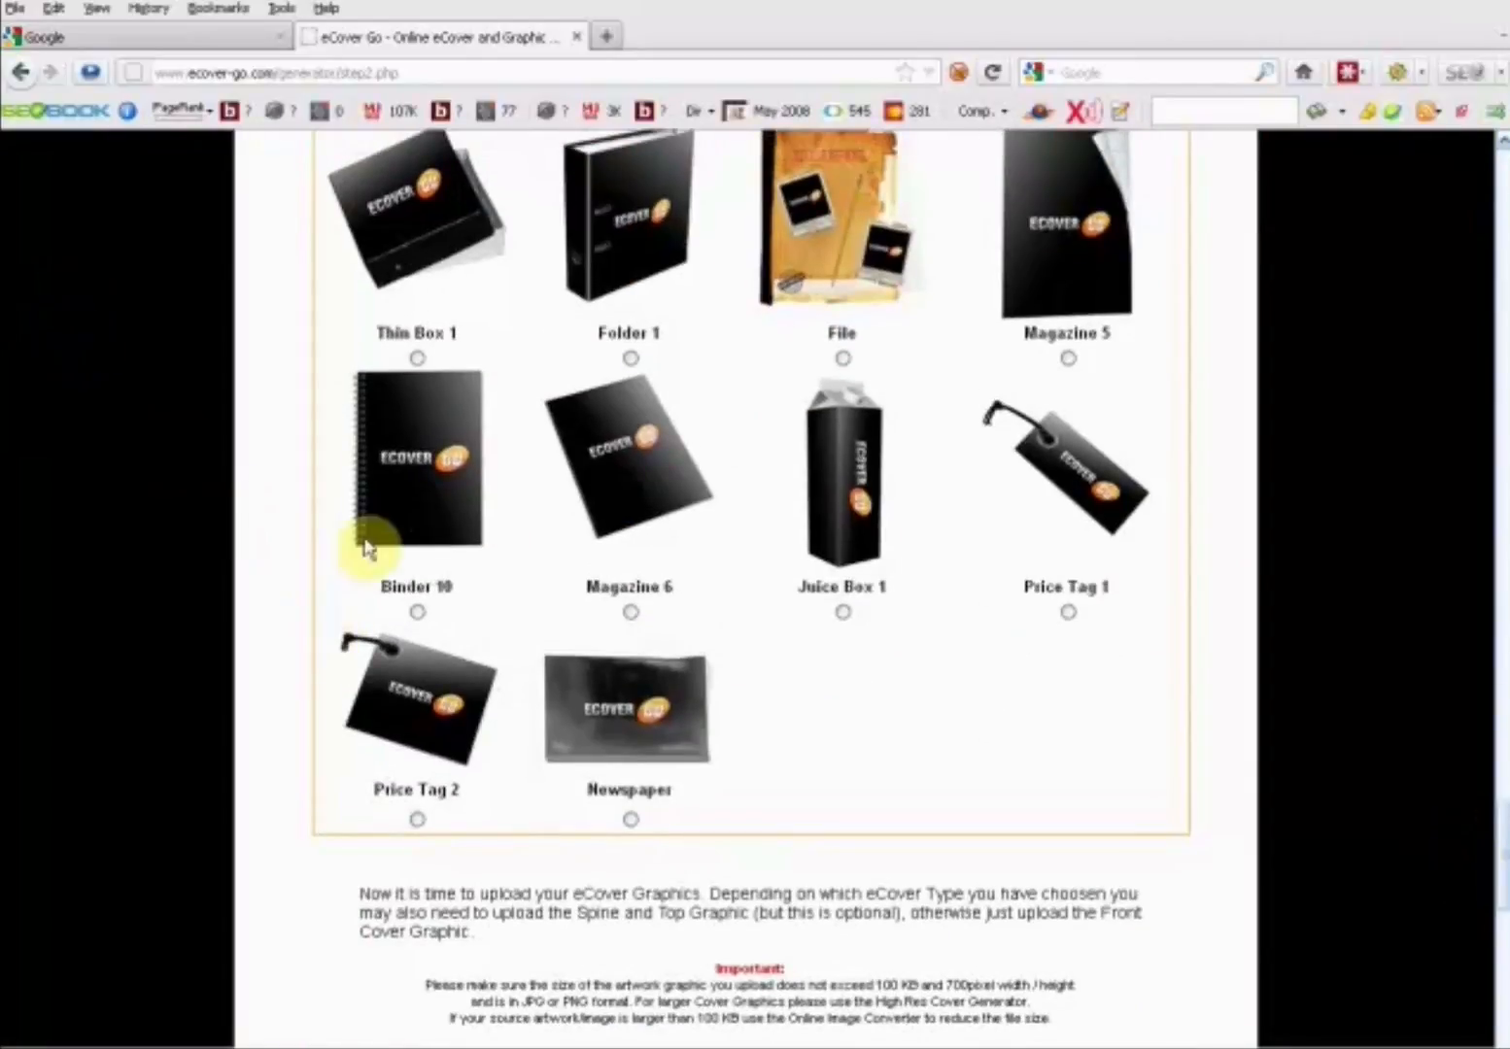
{"action": "left_click", "coordinate": [417, 613]}
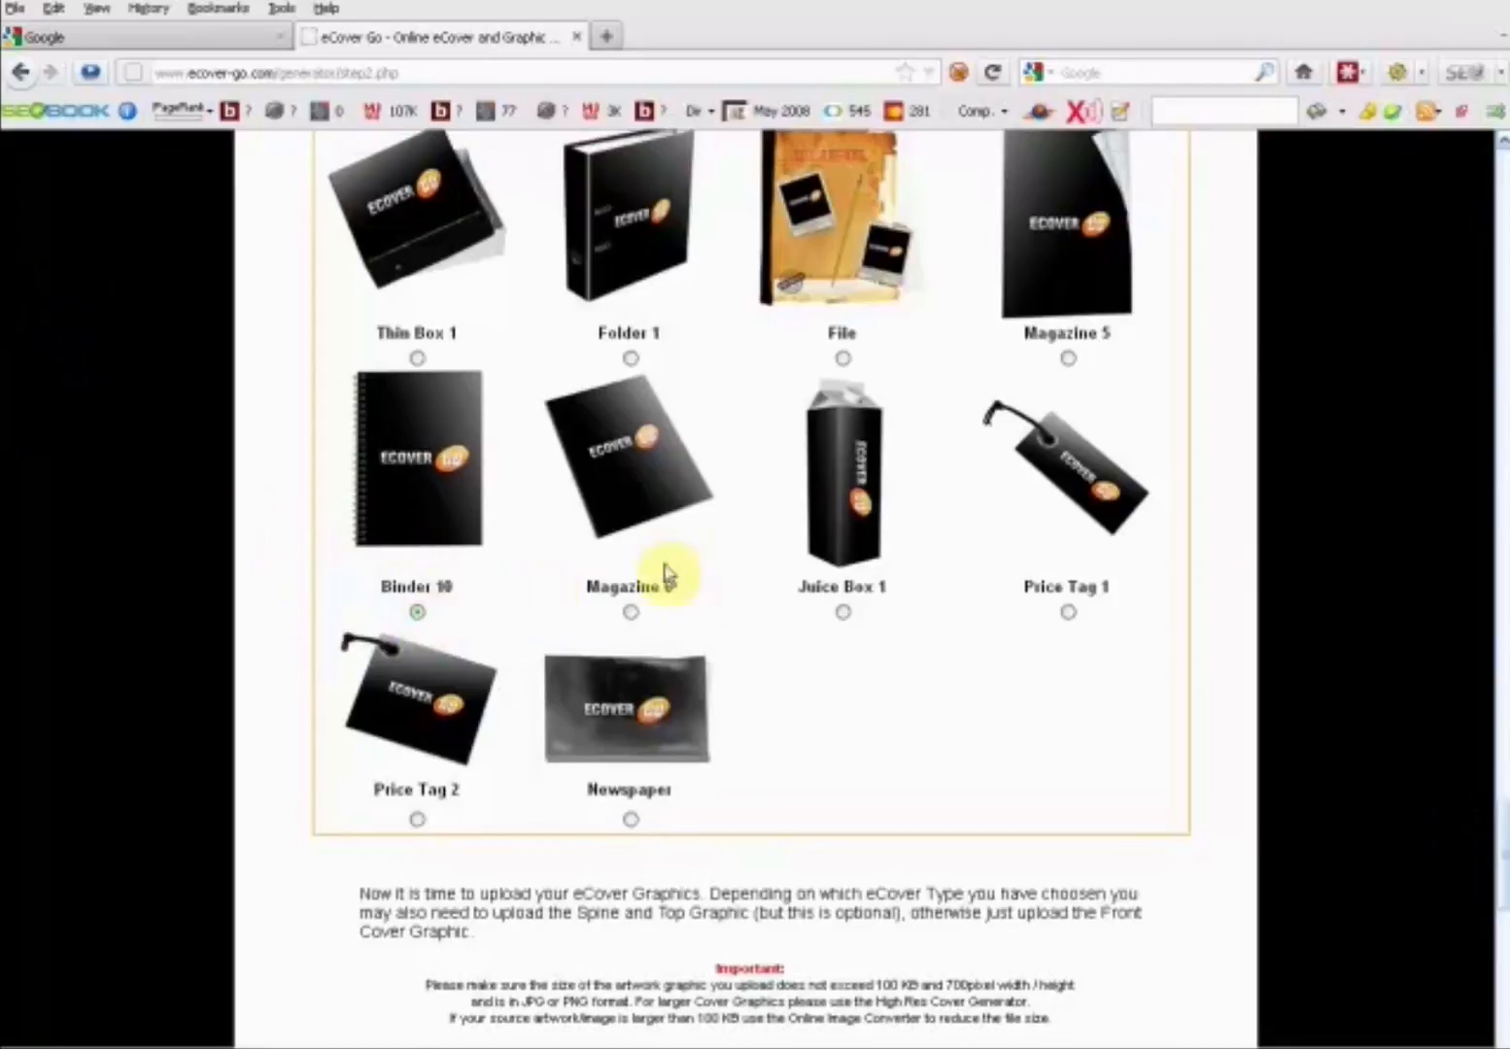
- Choose the BOXFRONTCOVER JPEG from the LOCAL MOBILE MAYHEM folder as the front graphic
{"action": "scroll", "coordinate": [675, 573], "scroll_direction": "down", "scroll_amount": 6}
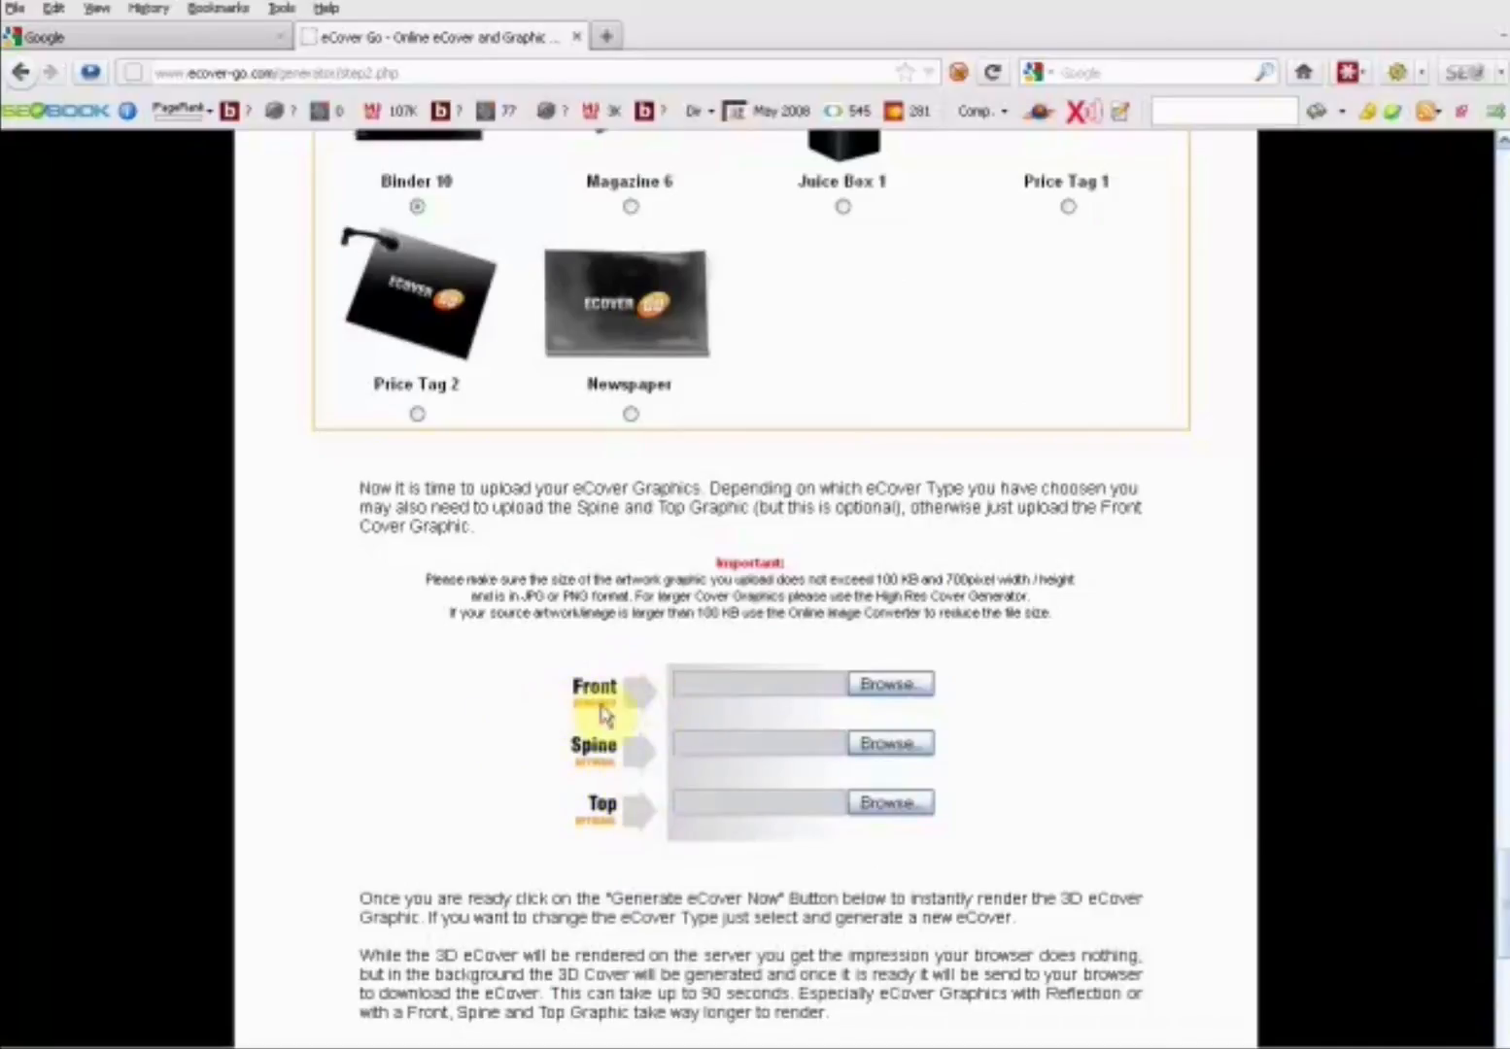
{"action": "left_click", "coordinate": [910, 683]}
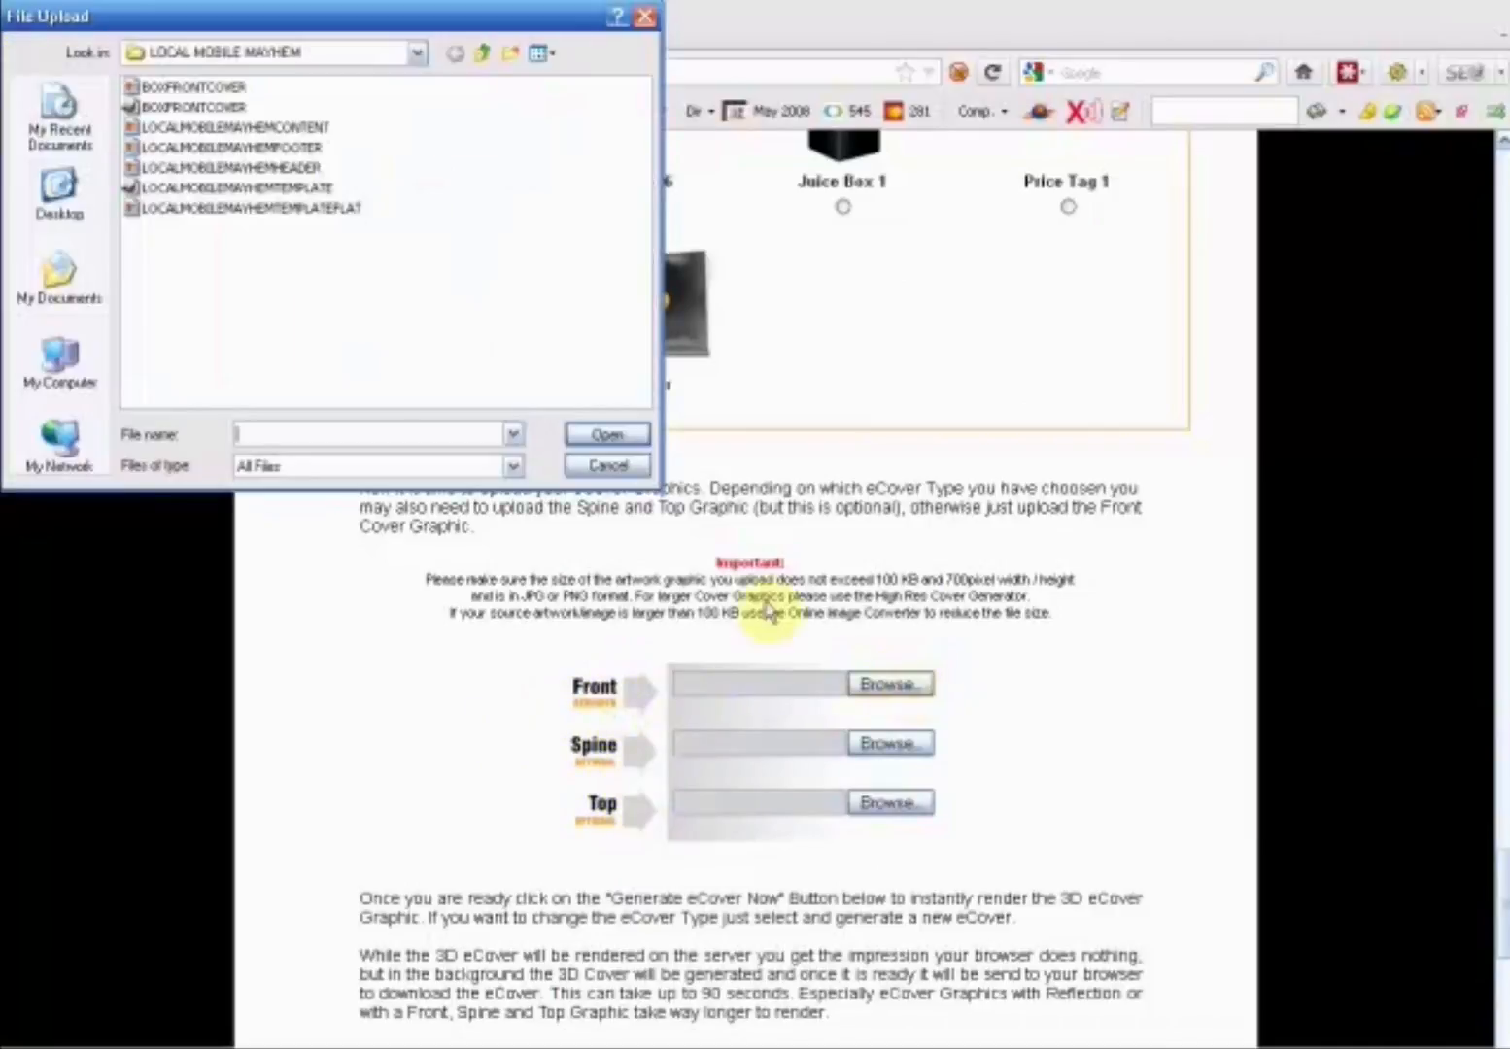
{"action": "left_click", "coordinate": [189, 87]}
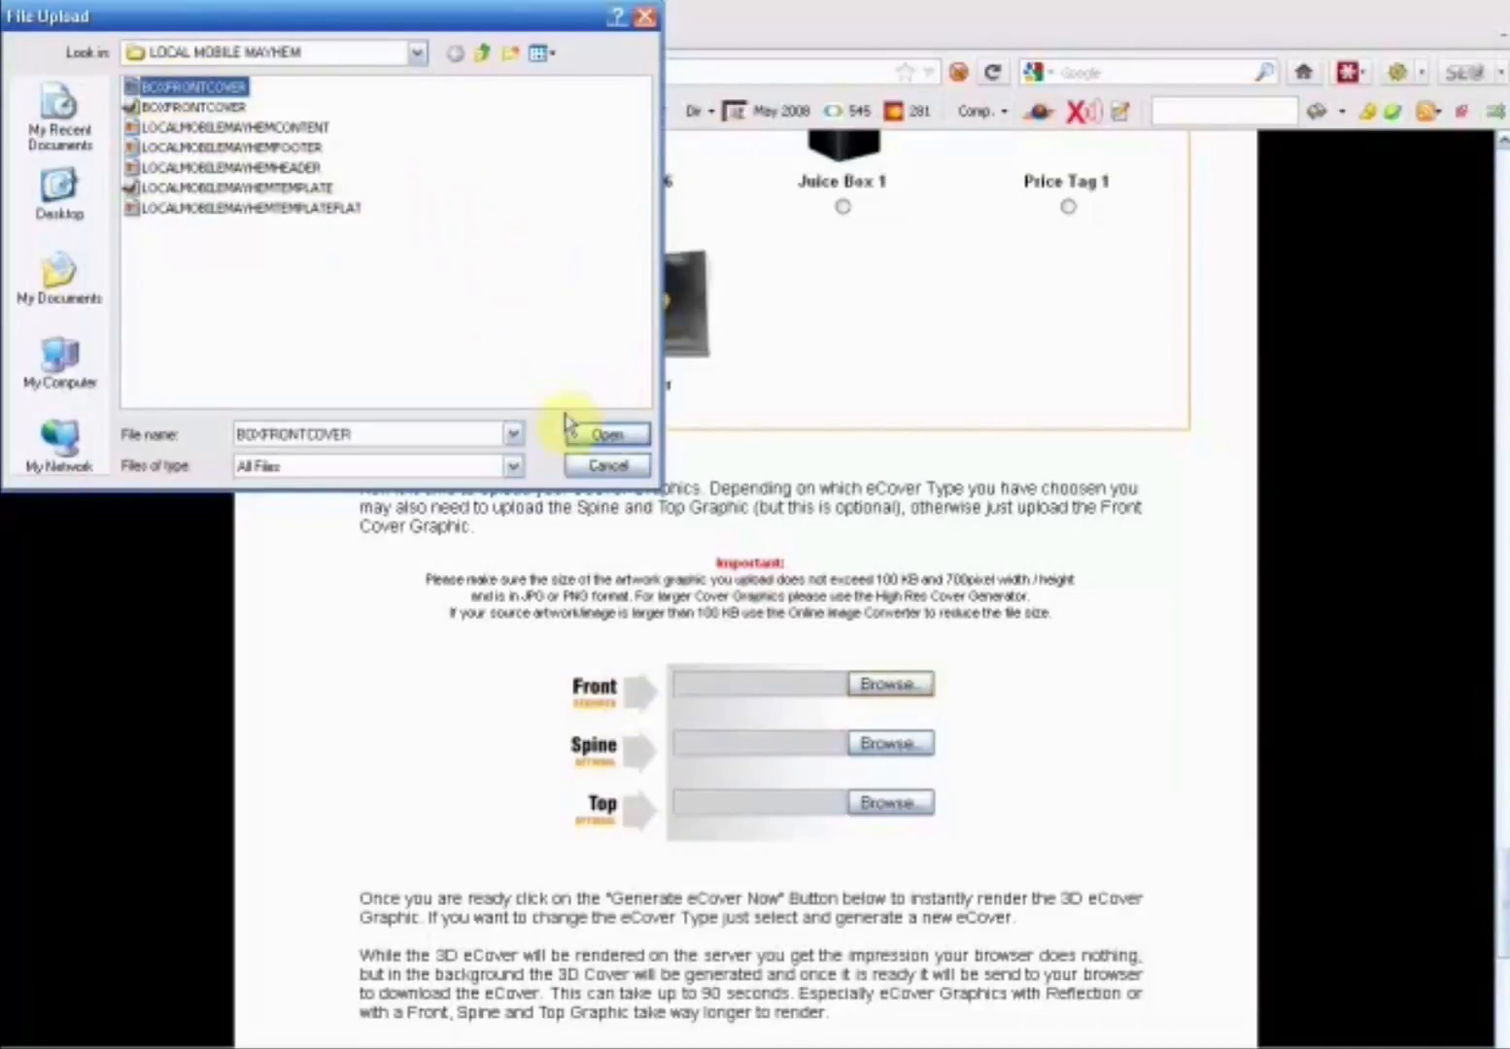
{"action": "left_click", "coordinate": [617, 436]}
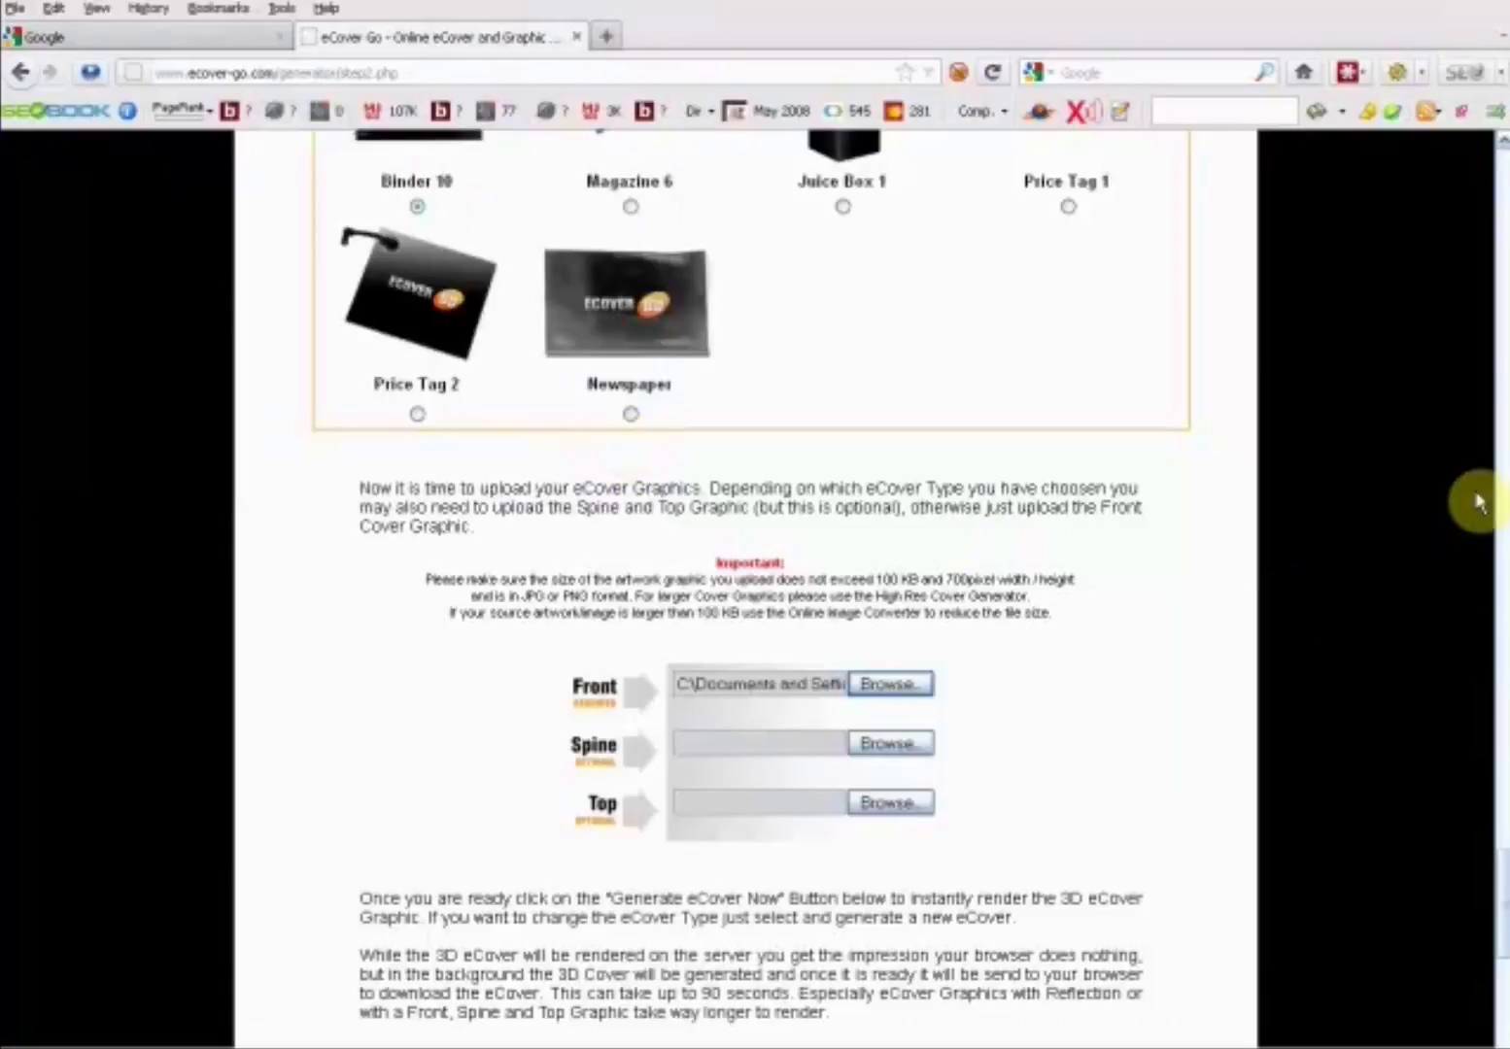
- Generate the eCover with Render Server 1 and review the rendered binder cover
{"action": "scroll", "coordinate": [1502, 886], "scroll_direction": "down", "scroll_amount": 1}
{"action": "scroll", "coordinate": [1502, 886], "scroll_direction": "down", "scroll_amount": 5}
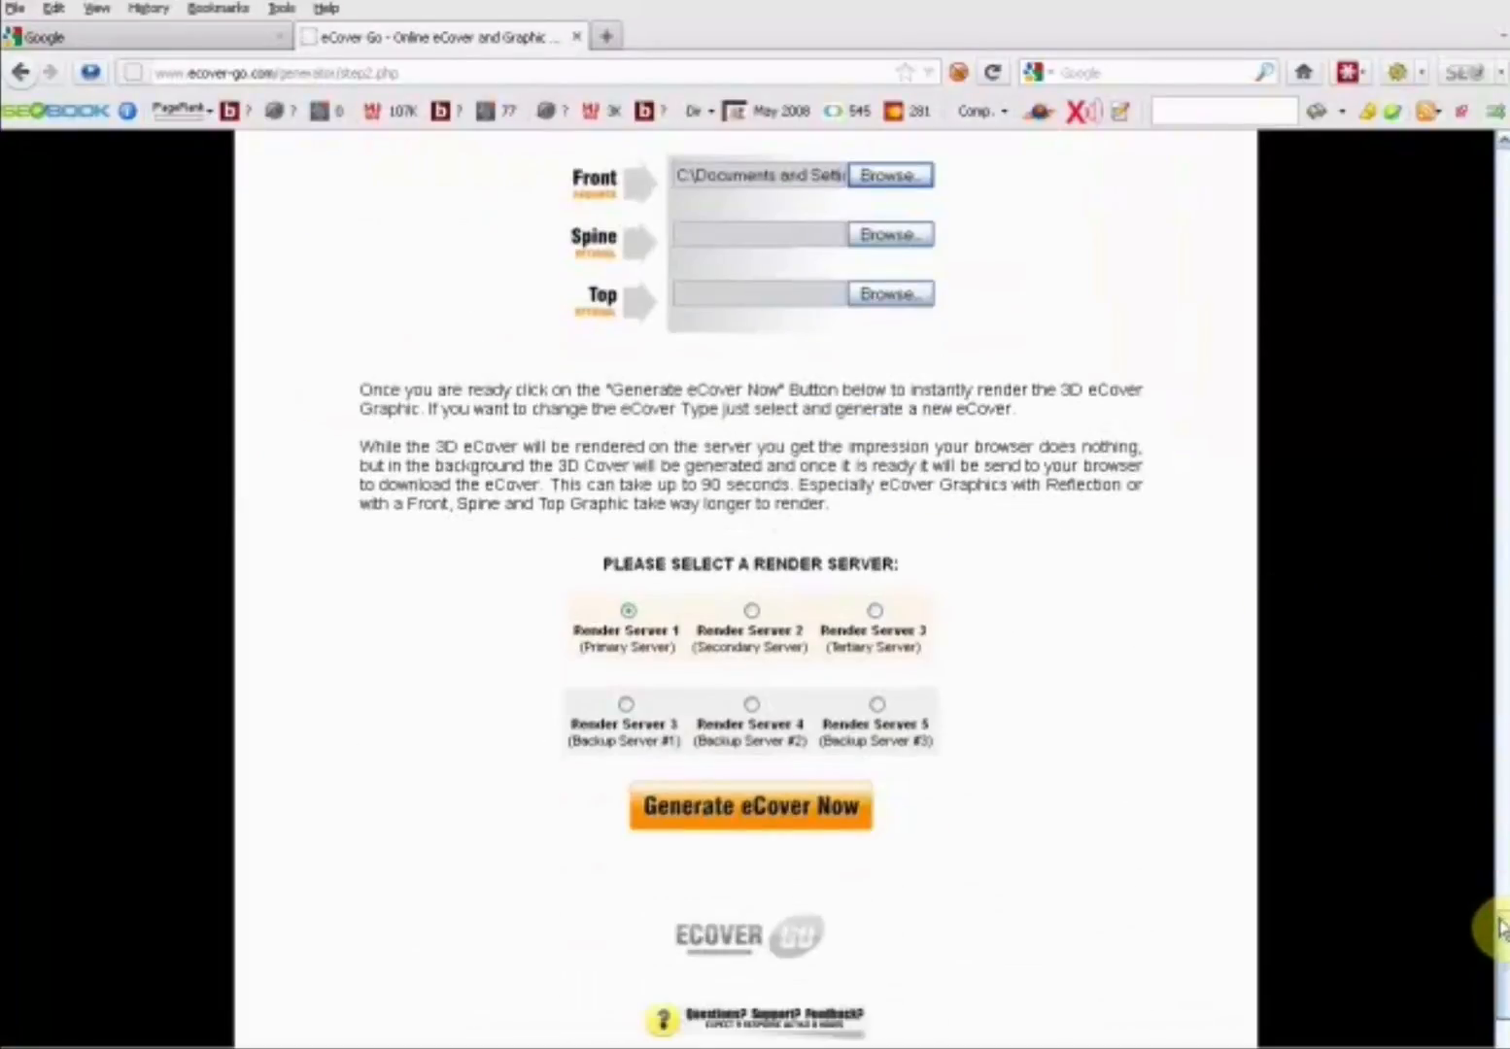
{"action": "left_click", "coordinate": [763, 814]}
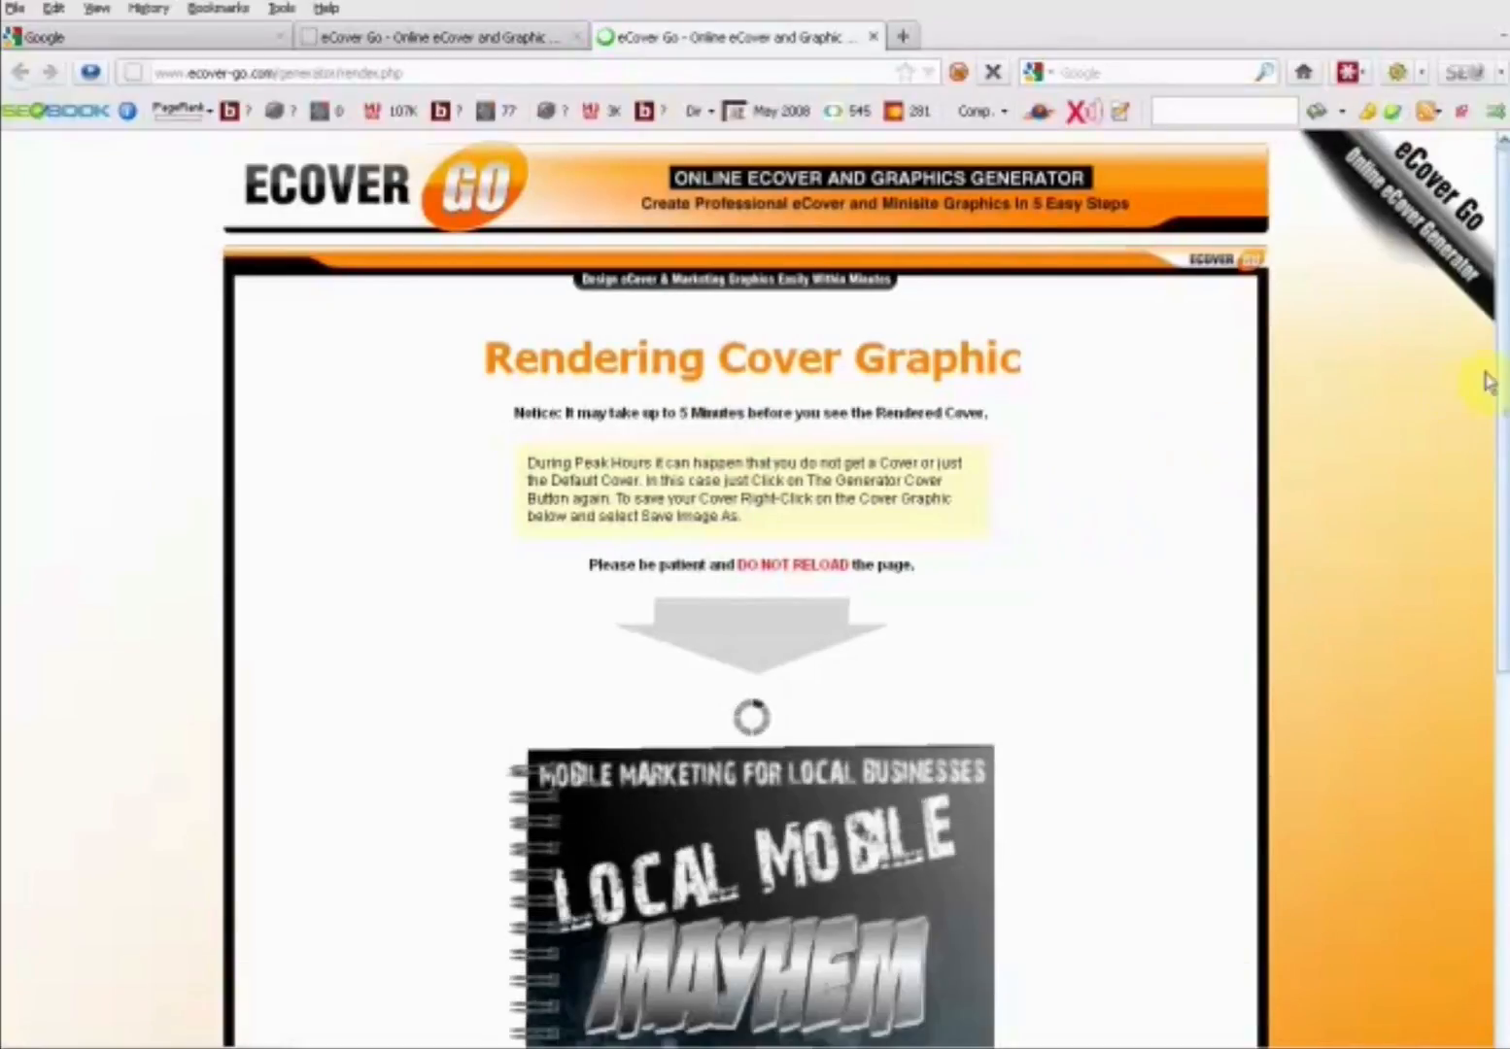
{"action": "left_click_drag", "start_coordinate": [1503, 398], "coordinate": [1505, 651]}
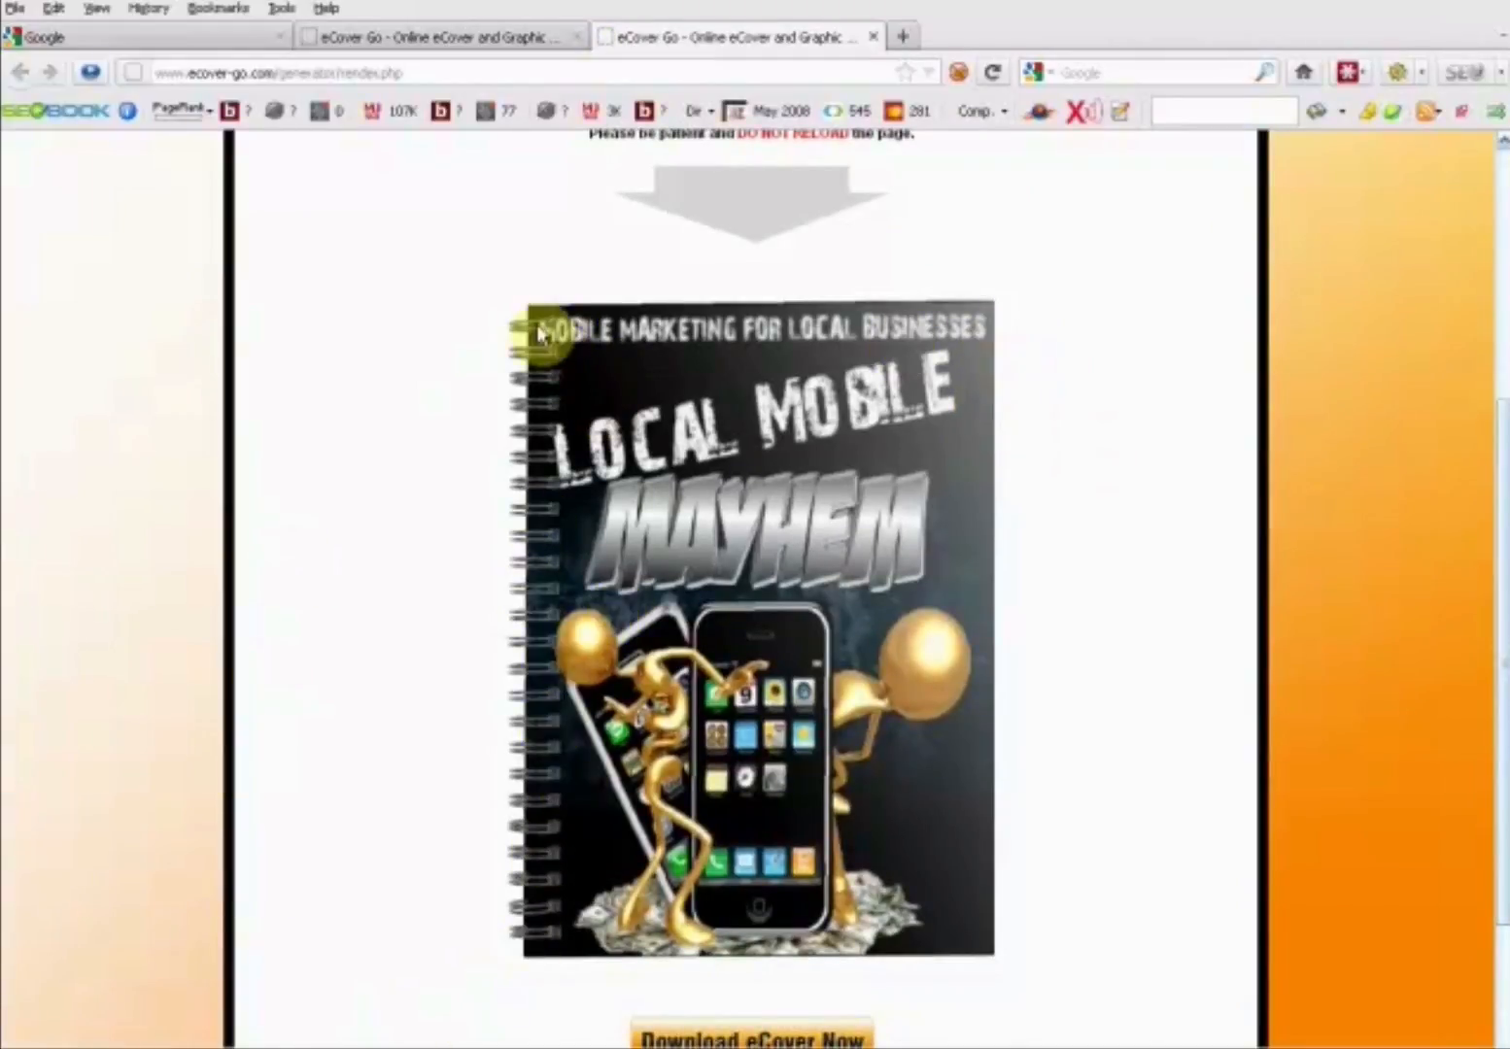
{"action": "scroll", "coordinate": [1020, 515], "scroll_direction": "down", "scroll_amount": 4}
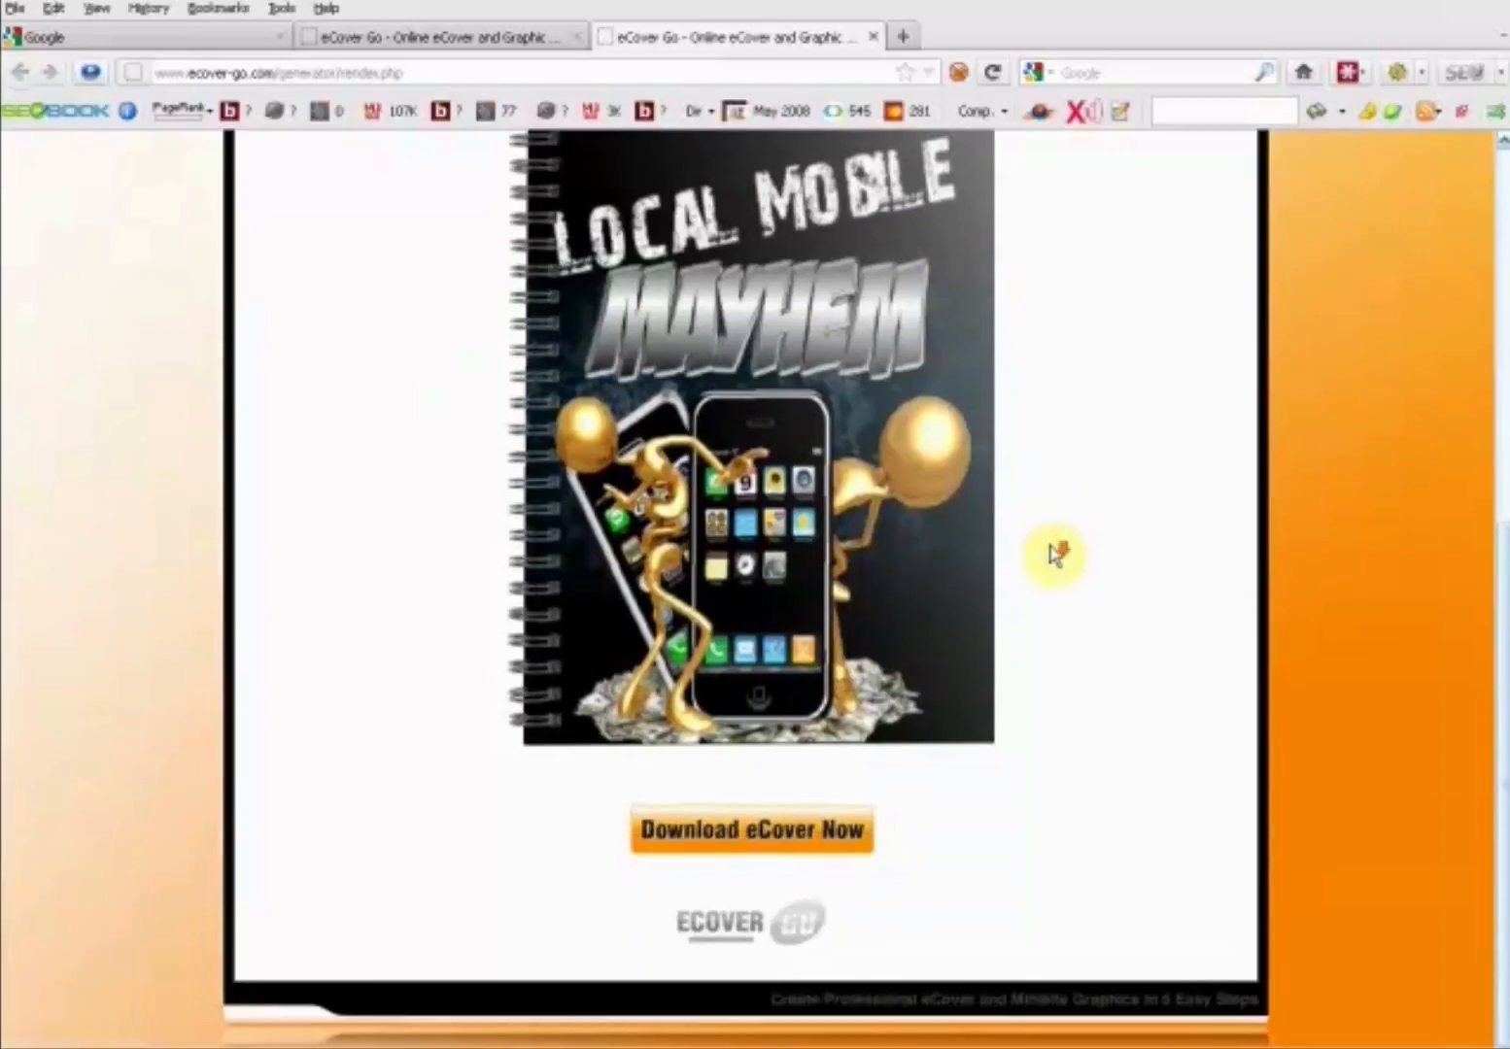
{"action": "scroll", "coordinate": [1038, 688], "scroll_direction": "up", "scroll_amount": 5}
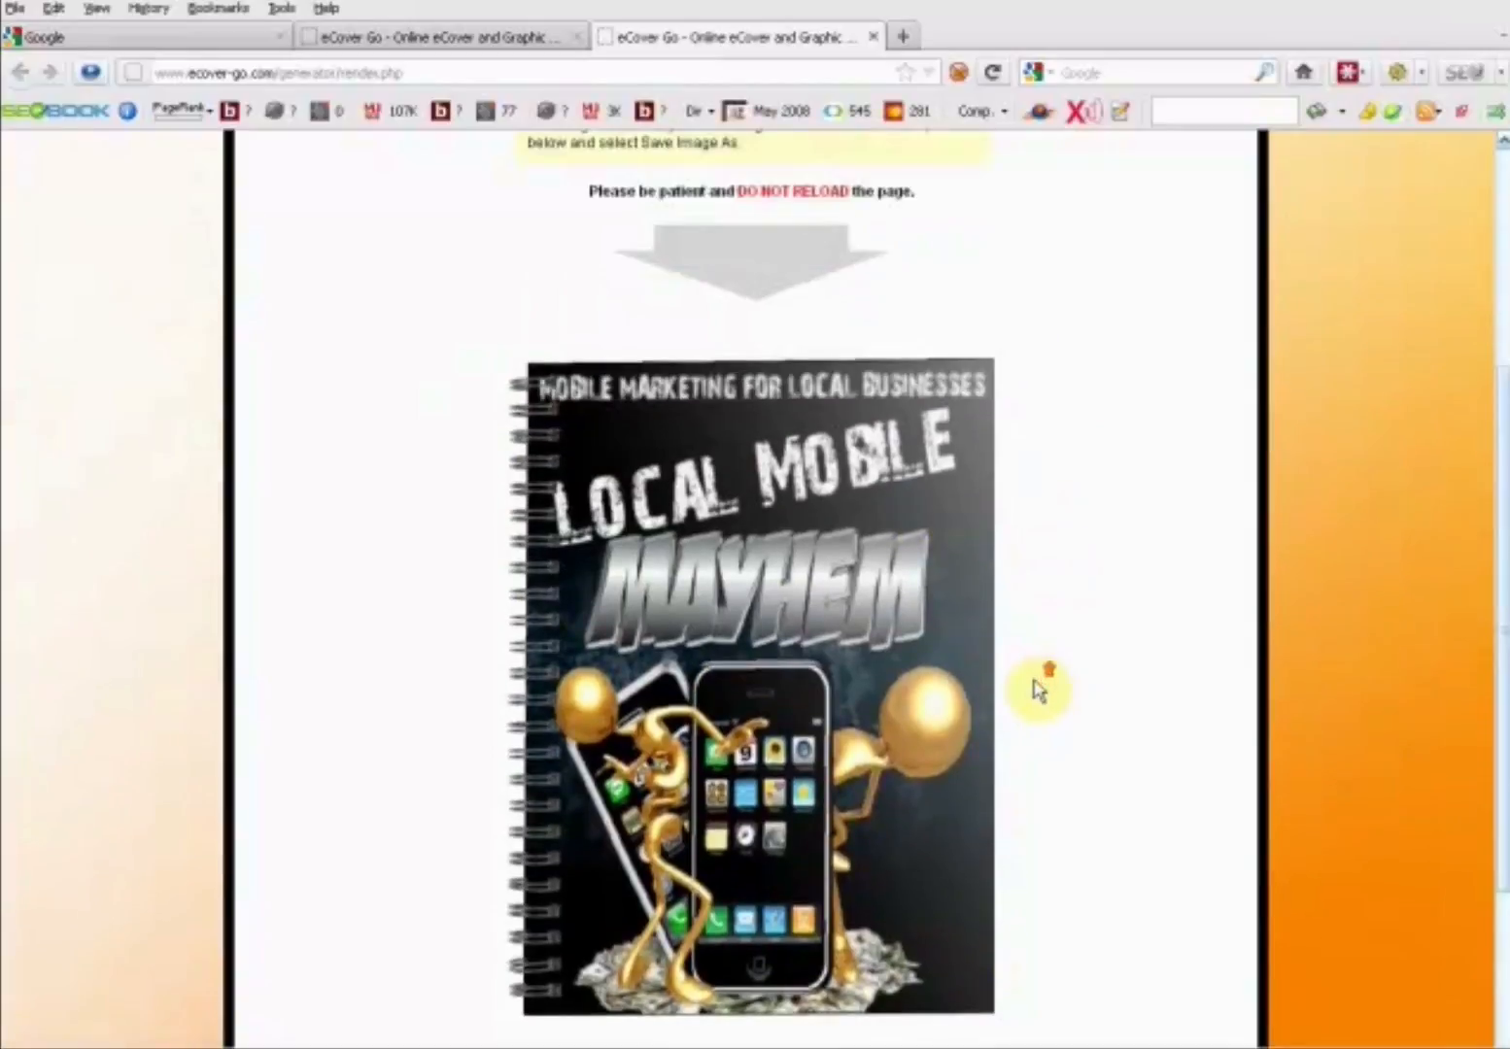
- Start saving the rendered binder cover image and choose the LOCAL MOBILE MAYHEM folder on the desktop as its destination
{"action": "right_click", "coordinate": [684, 617]}
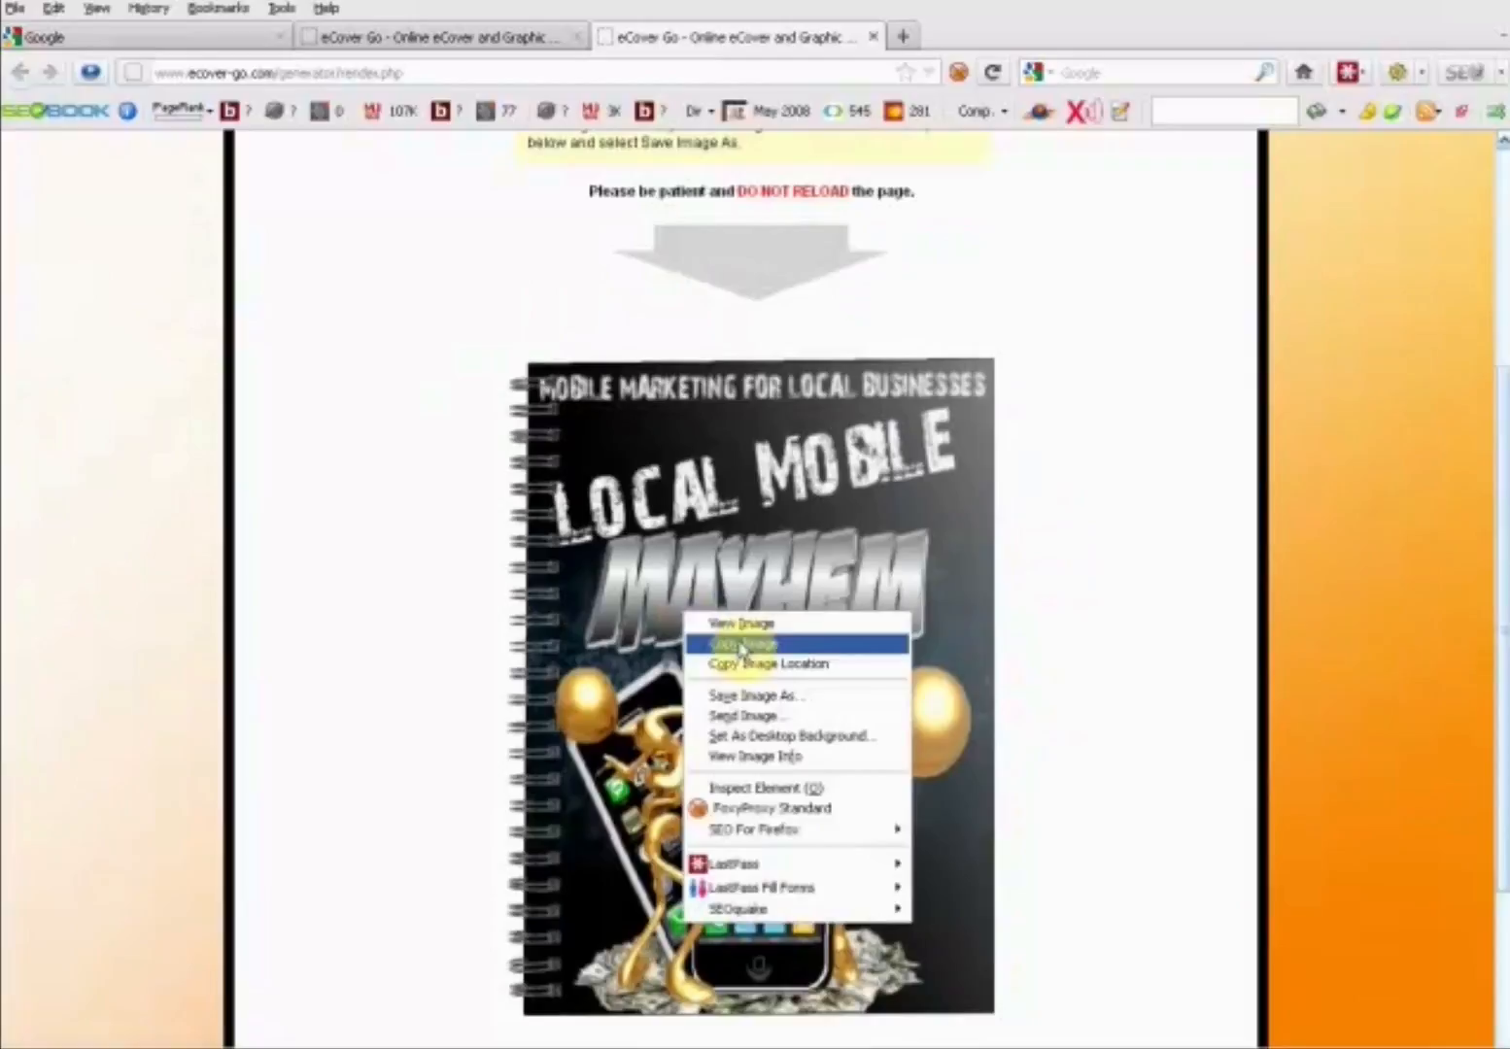
{"action": "left_click", "coordinate": [754, 696]}
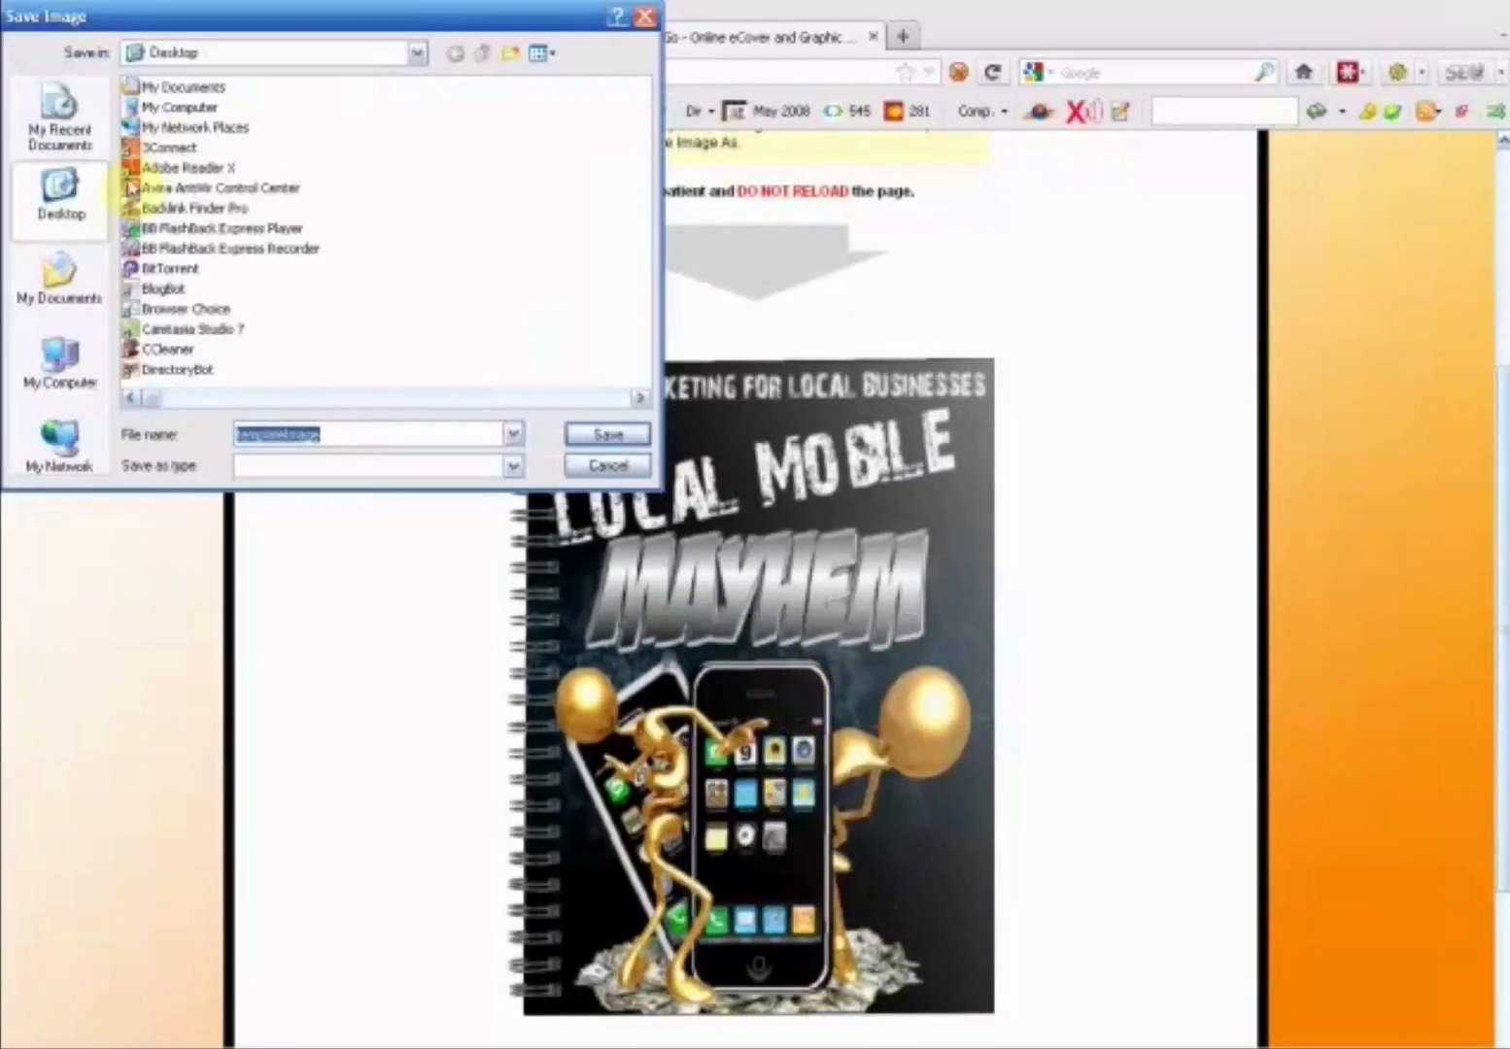
{"action": "left_click", "coordinate": [638, 400]}
{"action": "left_click", "coordinate": [638, 399]}
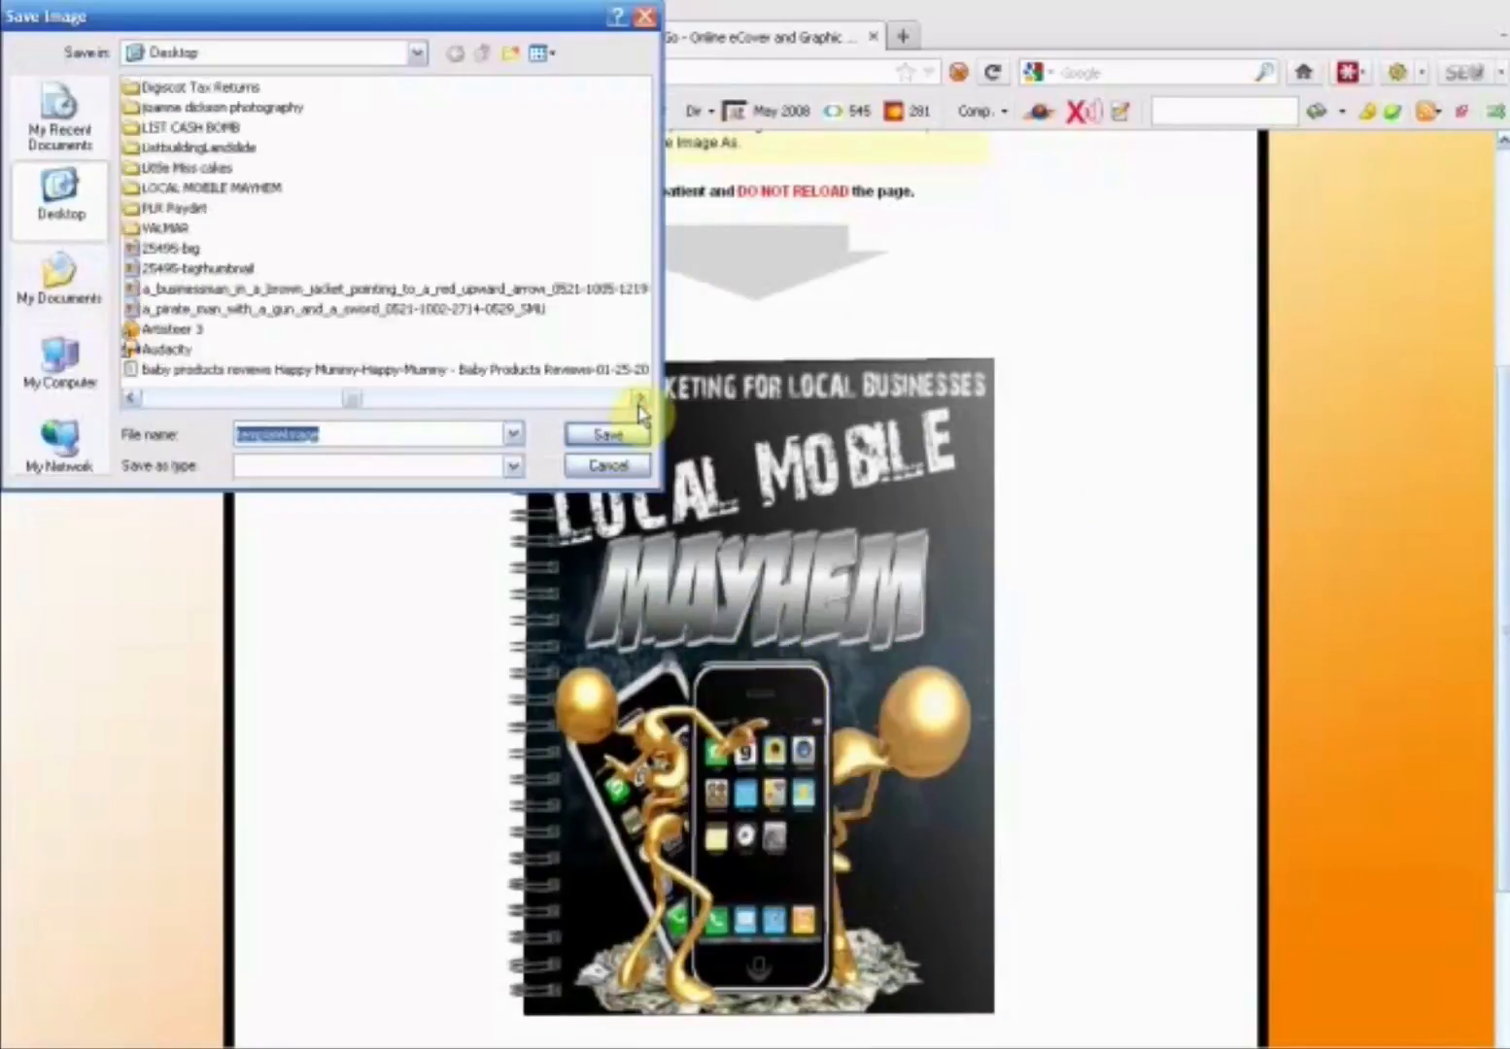
{"action": "left_click", "coordinate": [638, 400]}
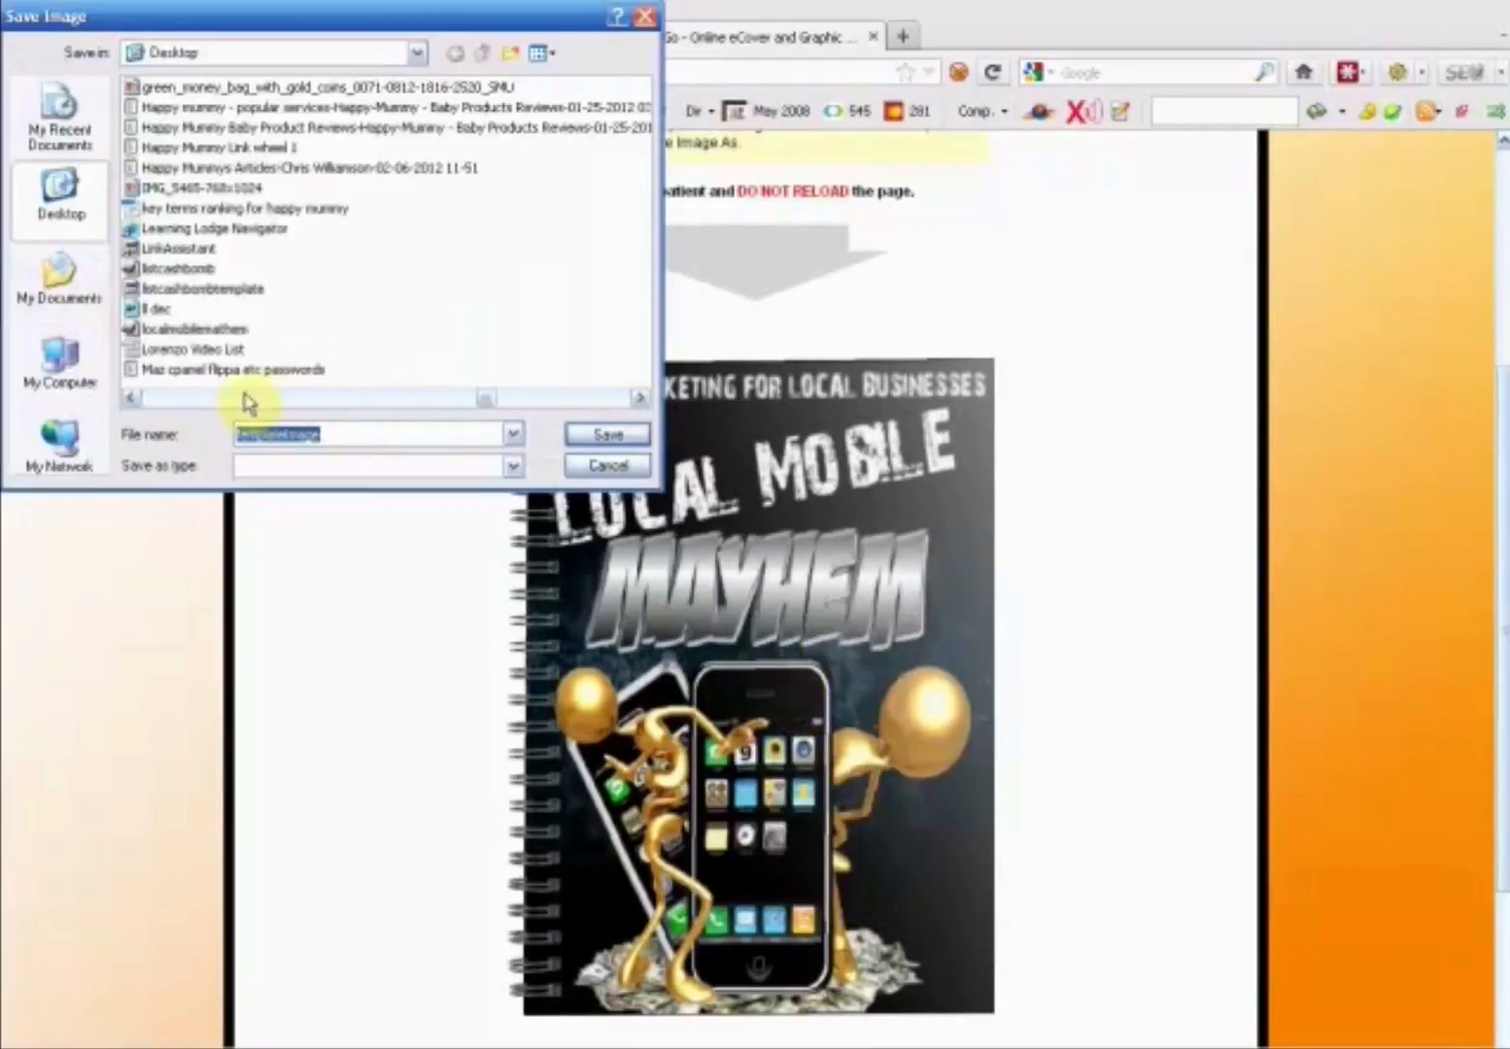
{"action": "left_click", "coordinate": [133, 401]}
{"action": "left_click", "coordinate": [133, 401]}
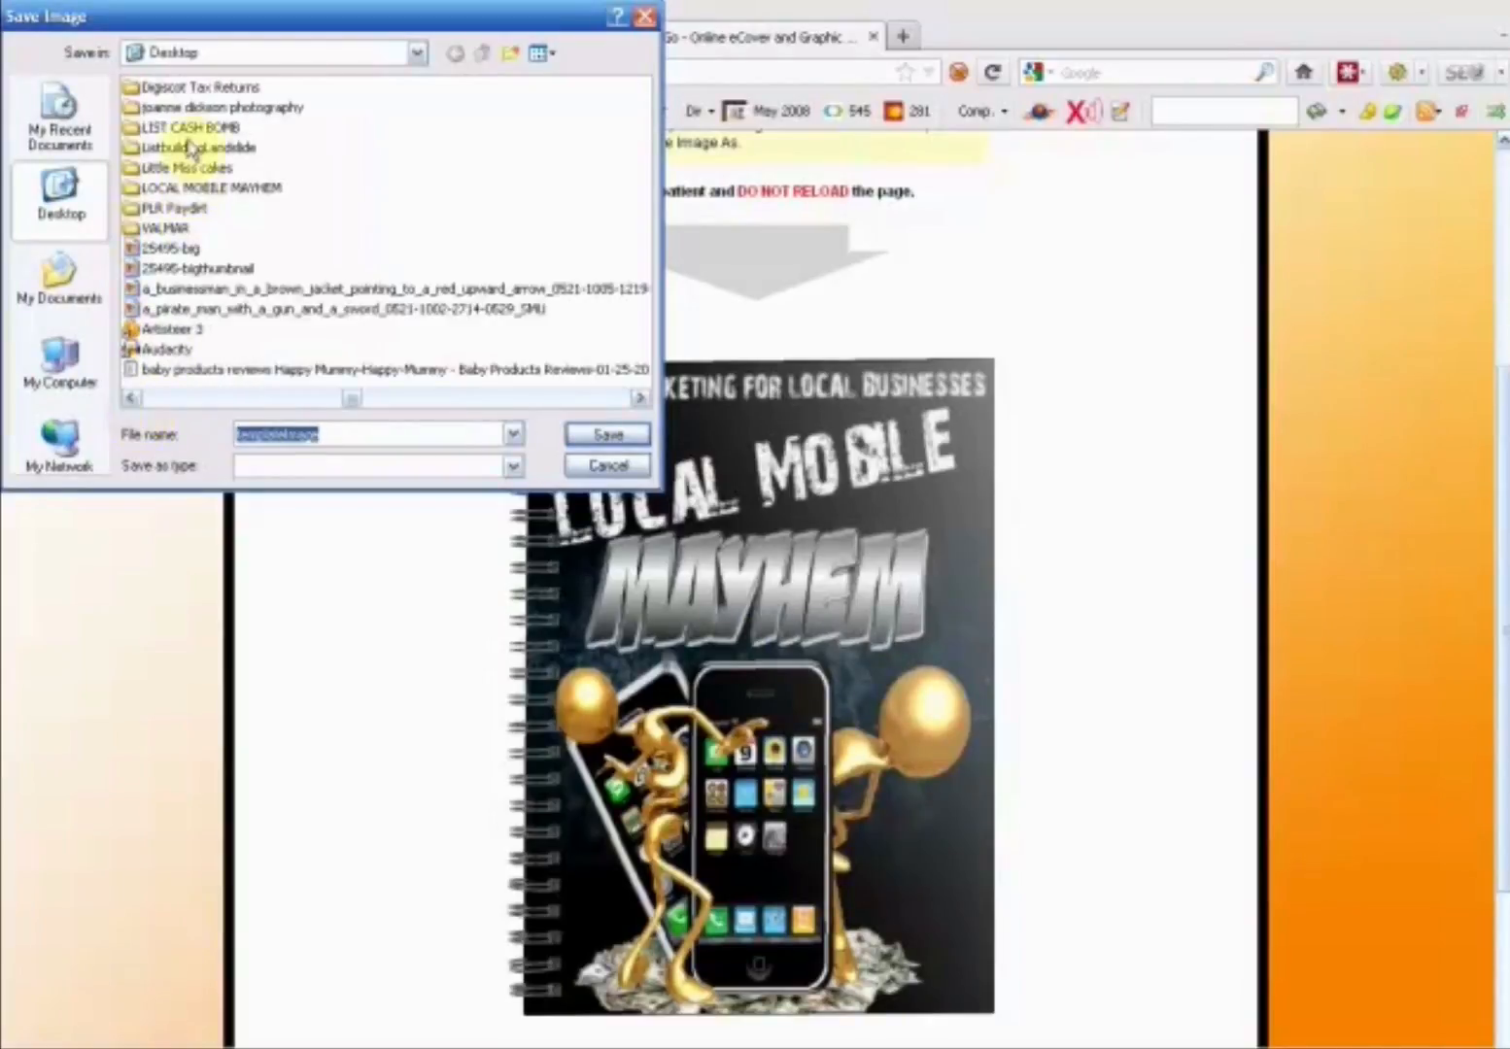
{"action": "left_click", "coordinate": [188, 189]}
{"action": "double_click", "coordinate": [188, 190]}
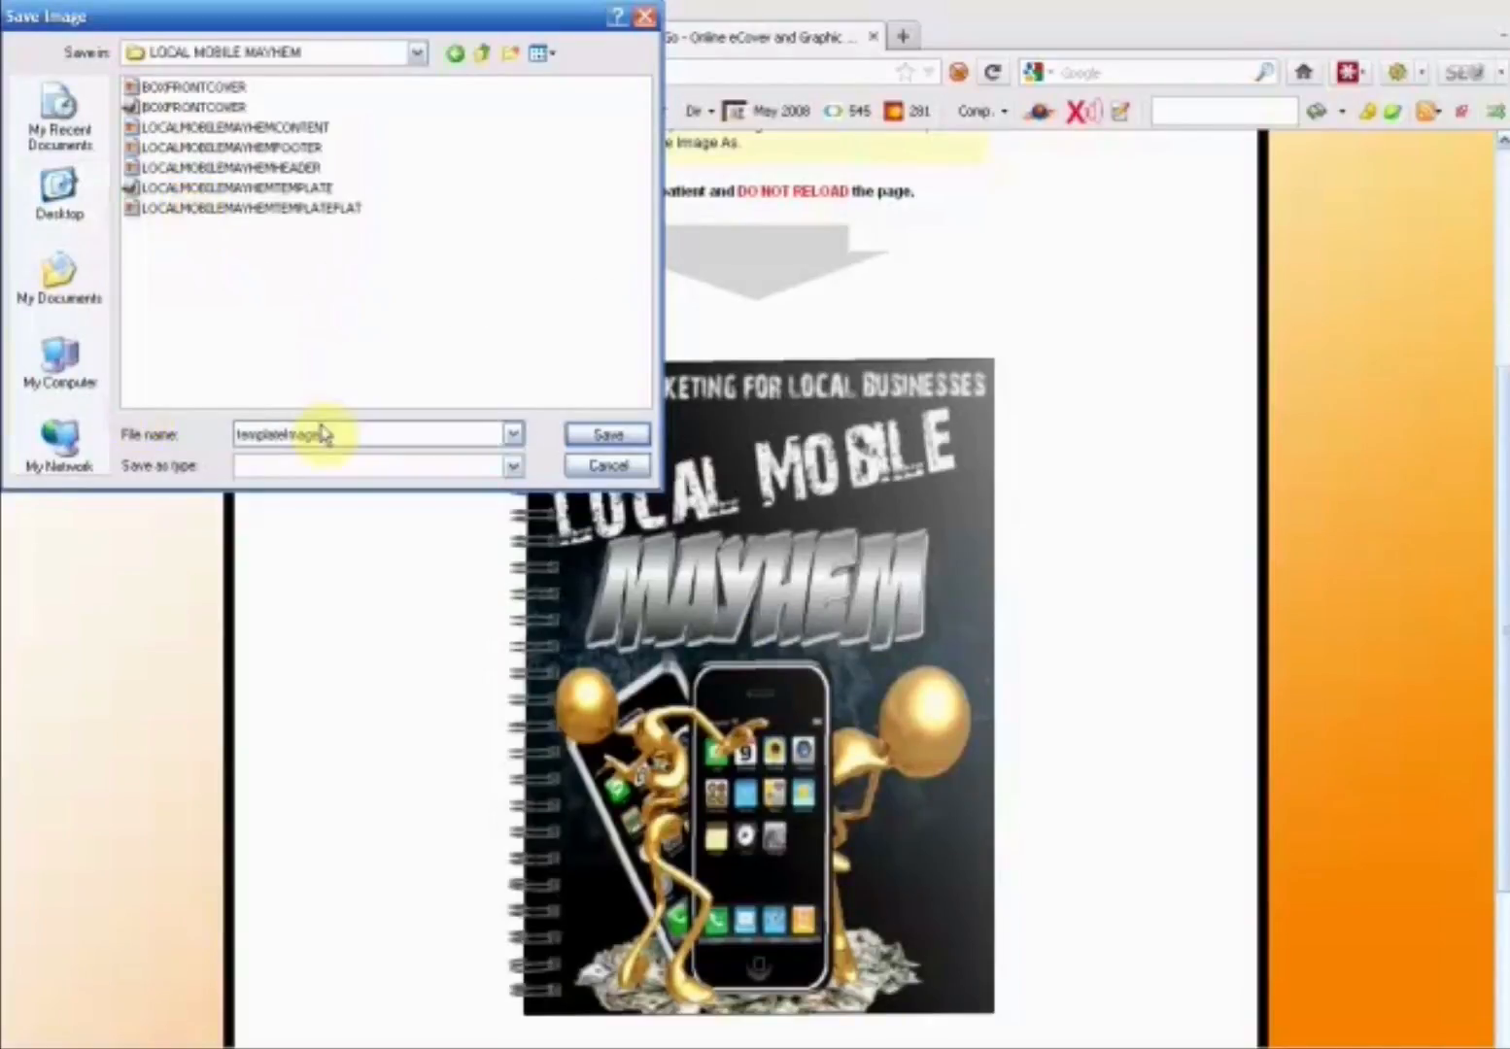
- Name the binder cover image REPORTCOVER1.png, save it, and minimize the downloads window
{"action": "left_click_drag", "start_coordinate": [342, 434], "coordinate": [221, 439]}
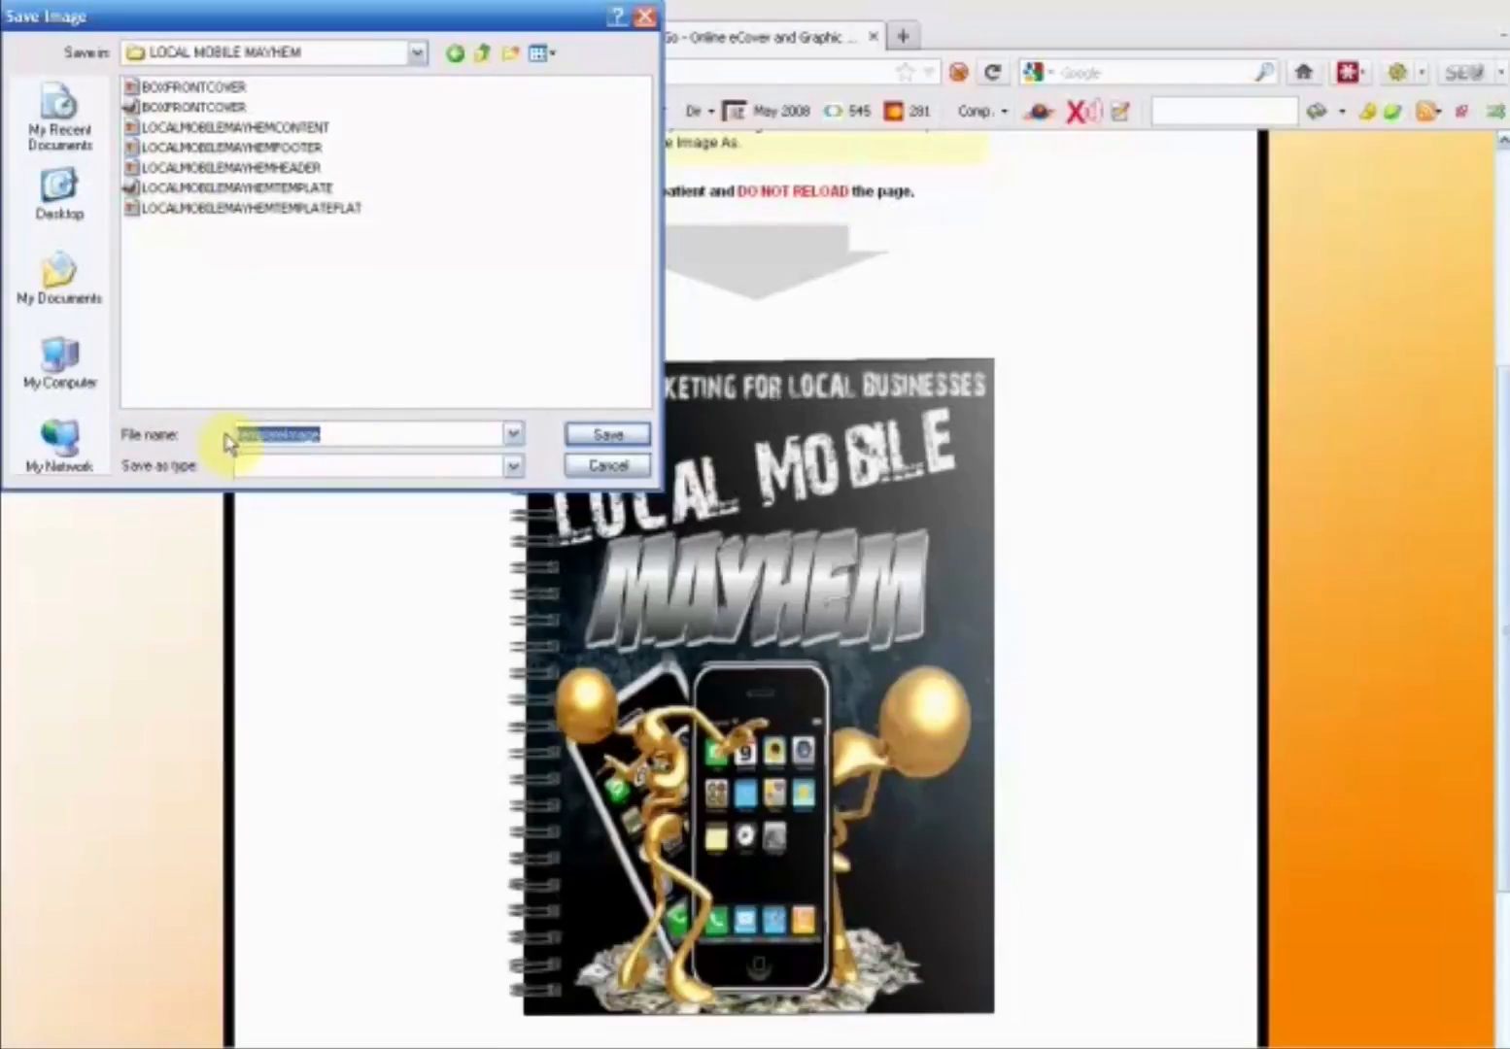
{"action": "type", "text": "REPORTCOVER1.png"}
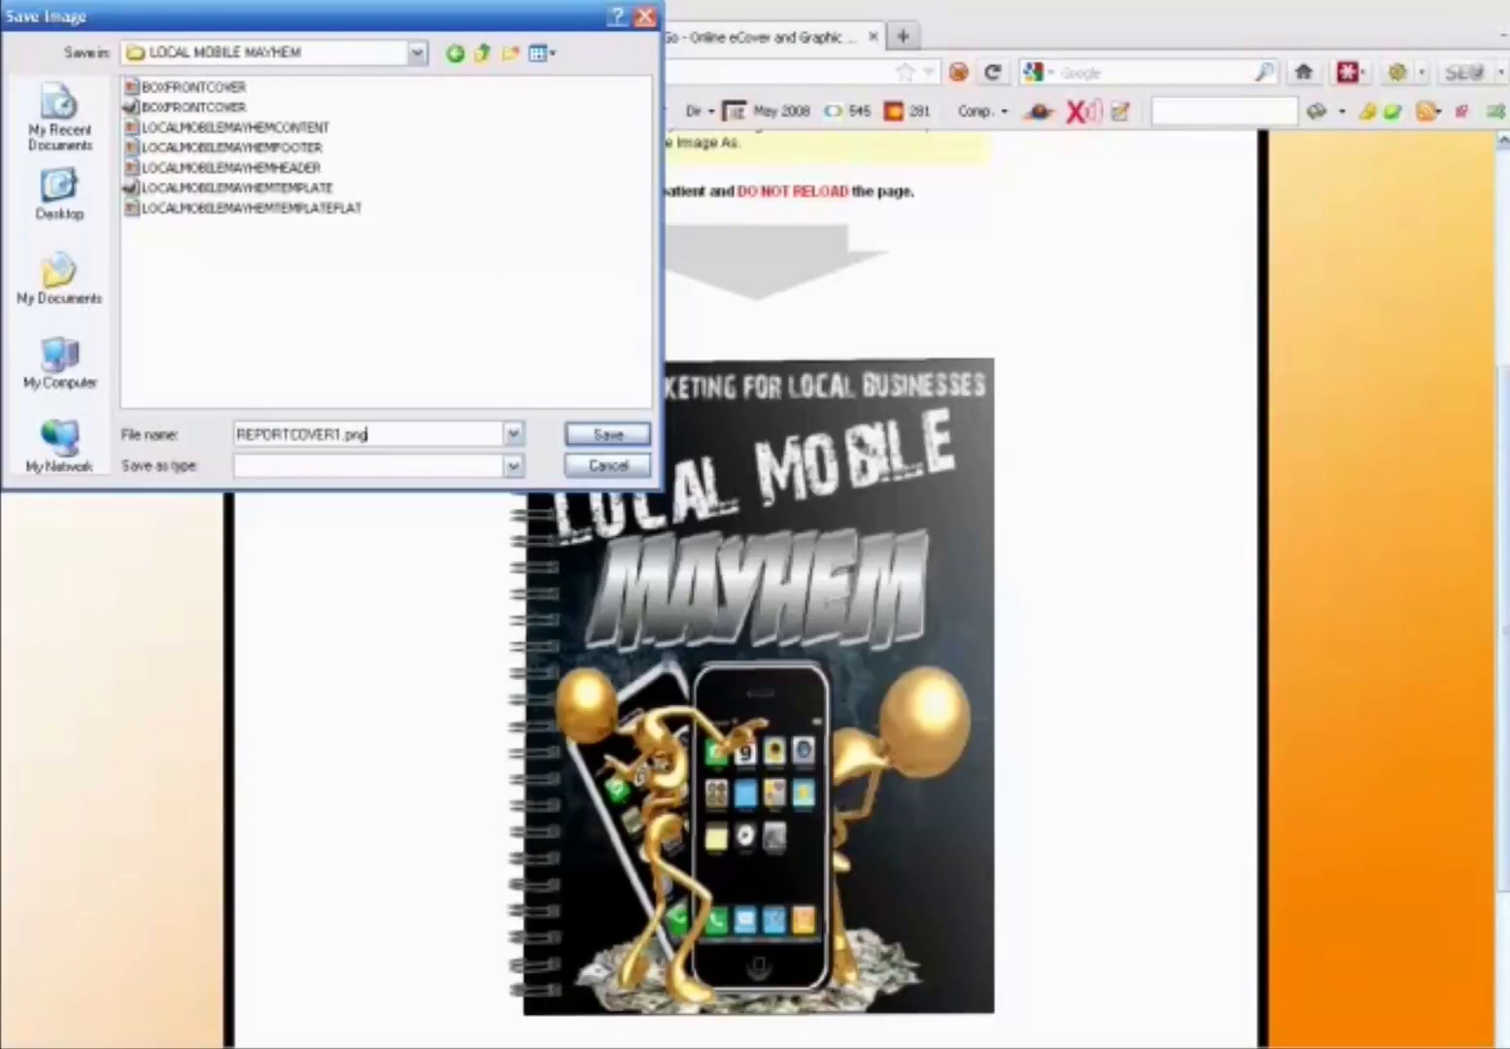
{"action": "left_click", "coordinate": [594, 436]}
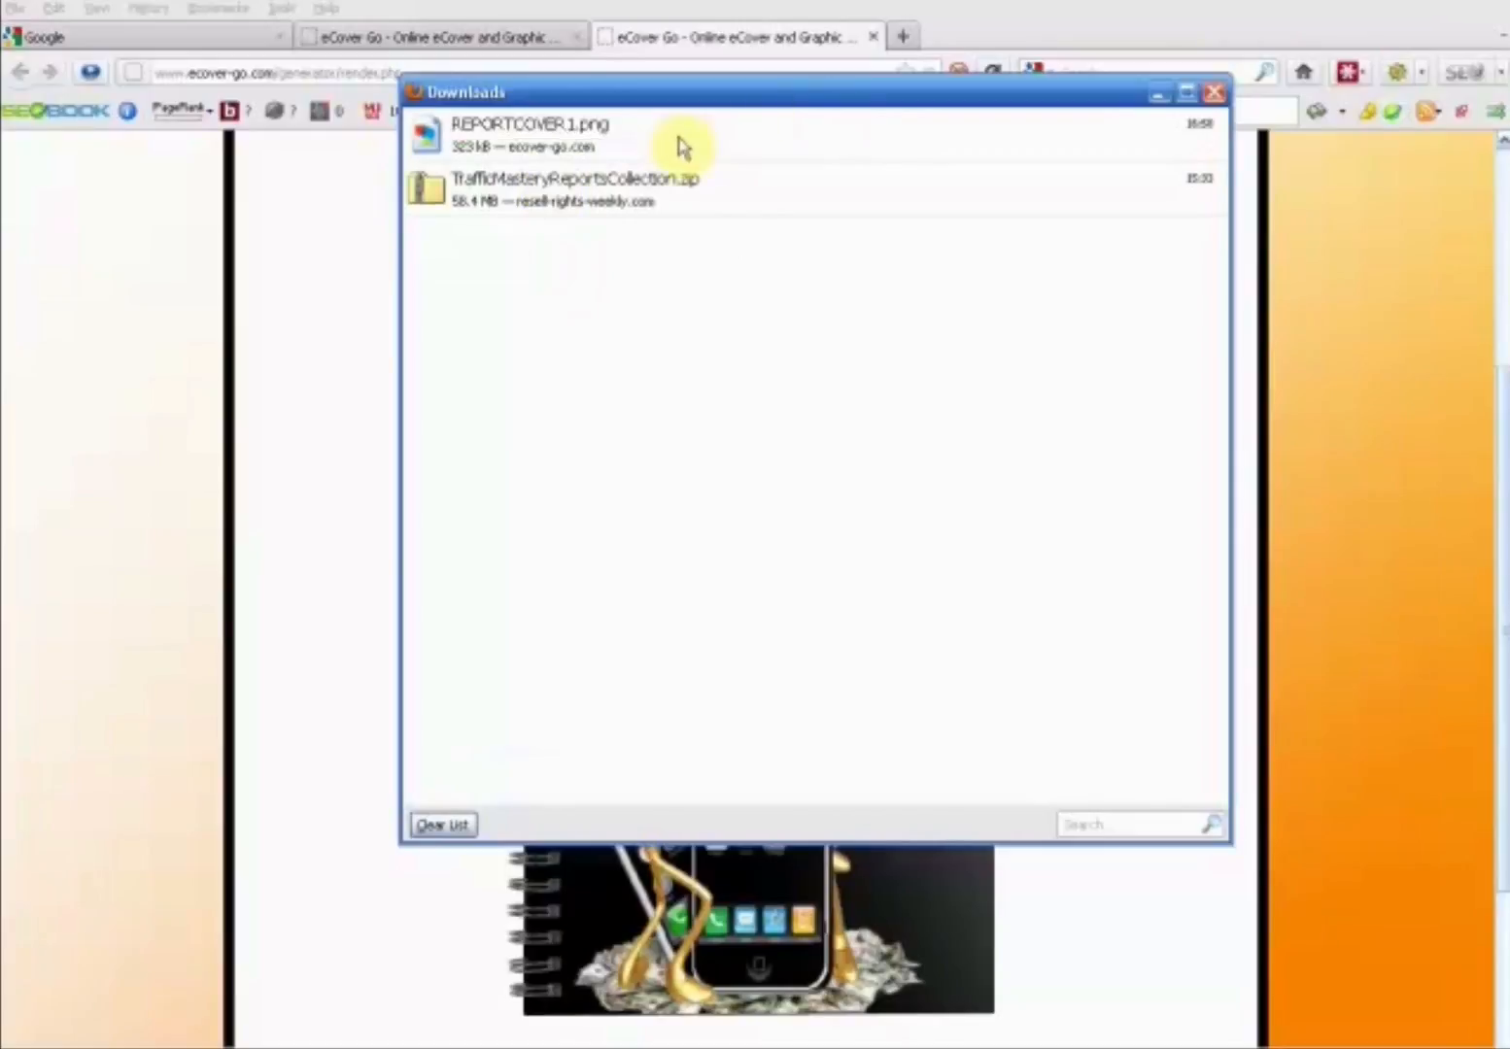
{"action": "left_click", "coordinate": [1156, 93]}
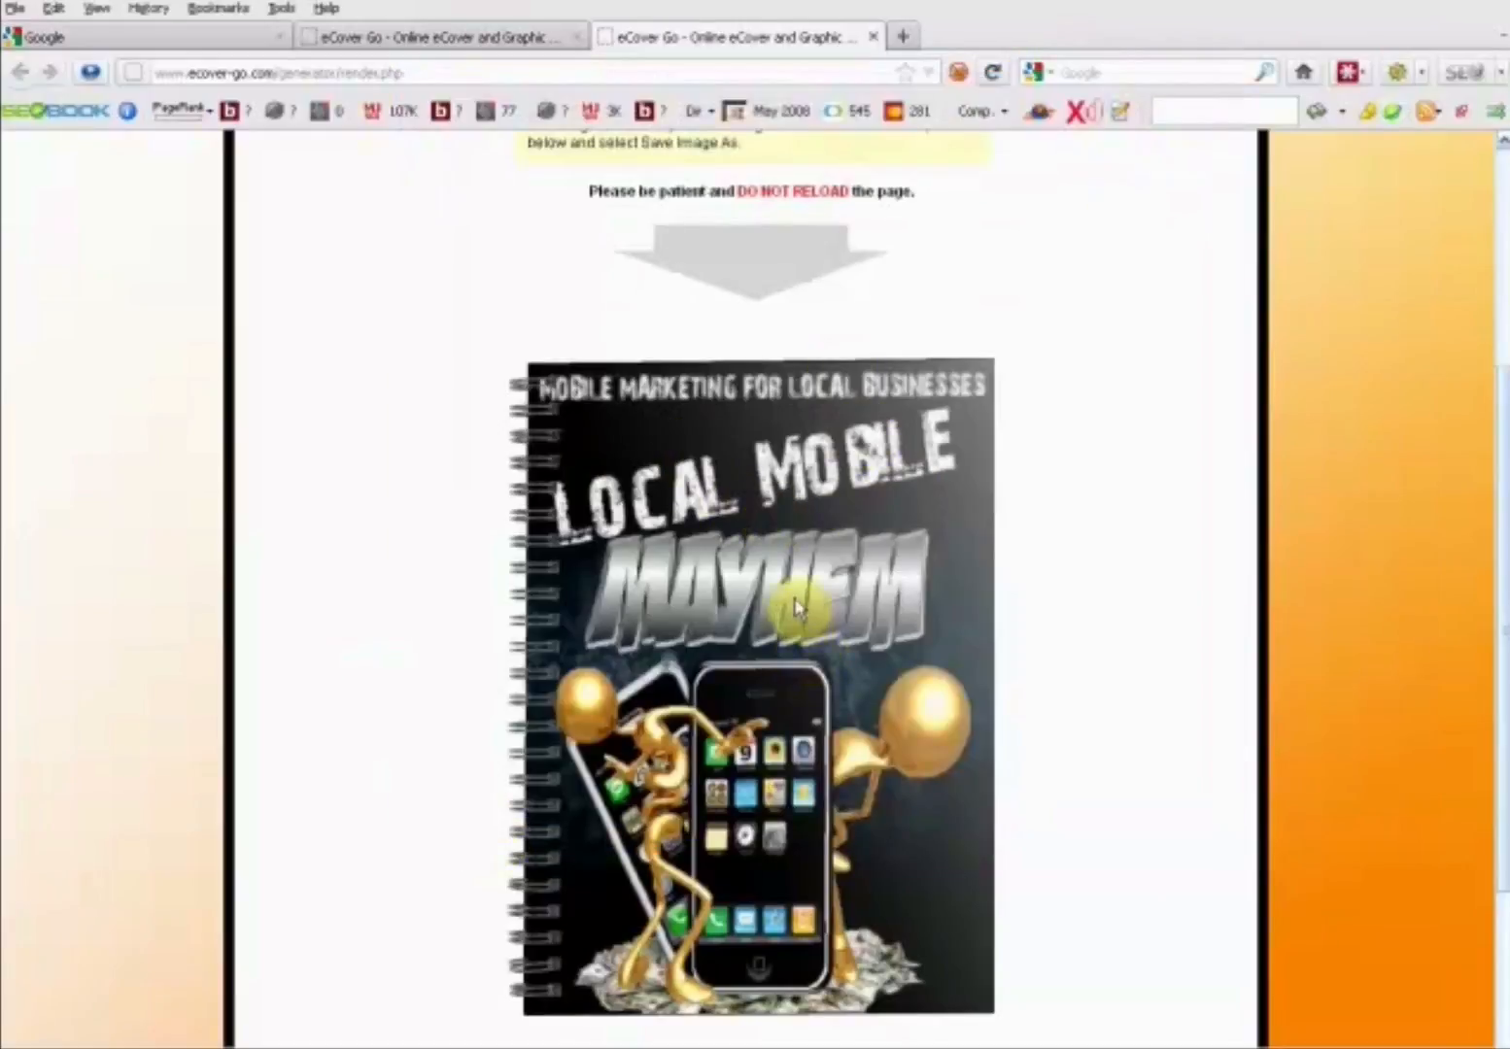
{"action": "scroll", "coordinate": [807, 603], "scroll_direction": "up", "scroll_amount": 3}
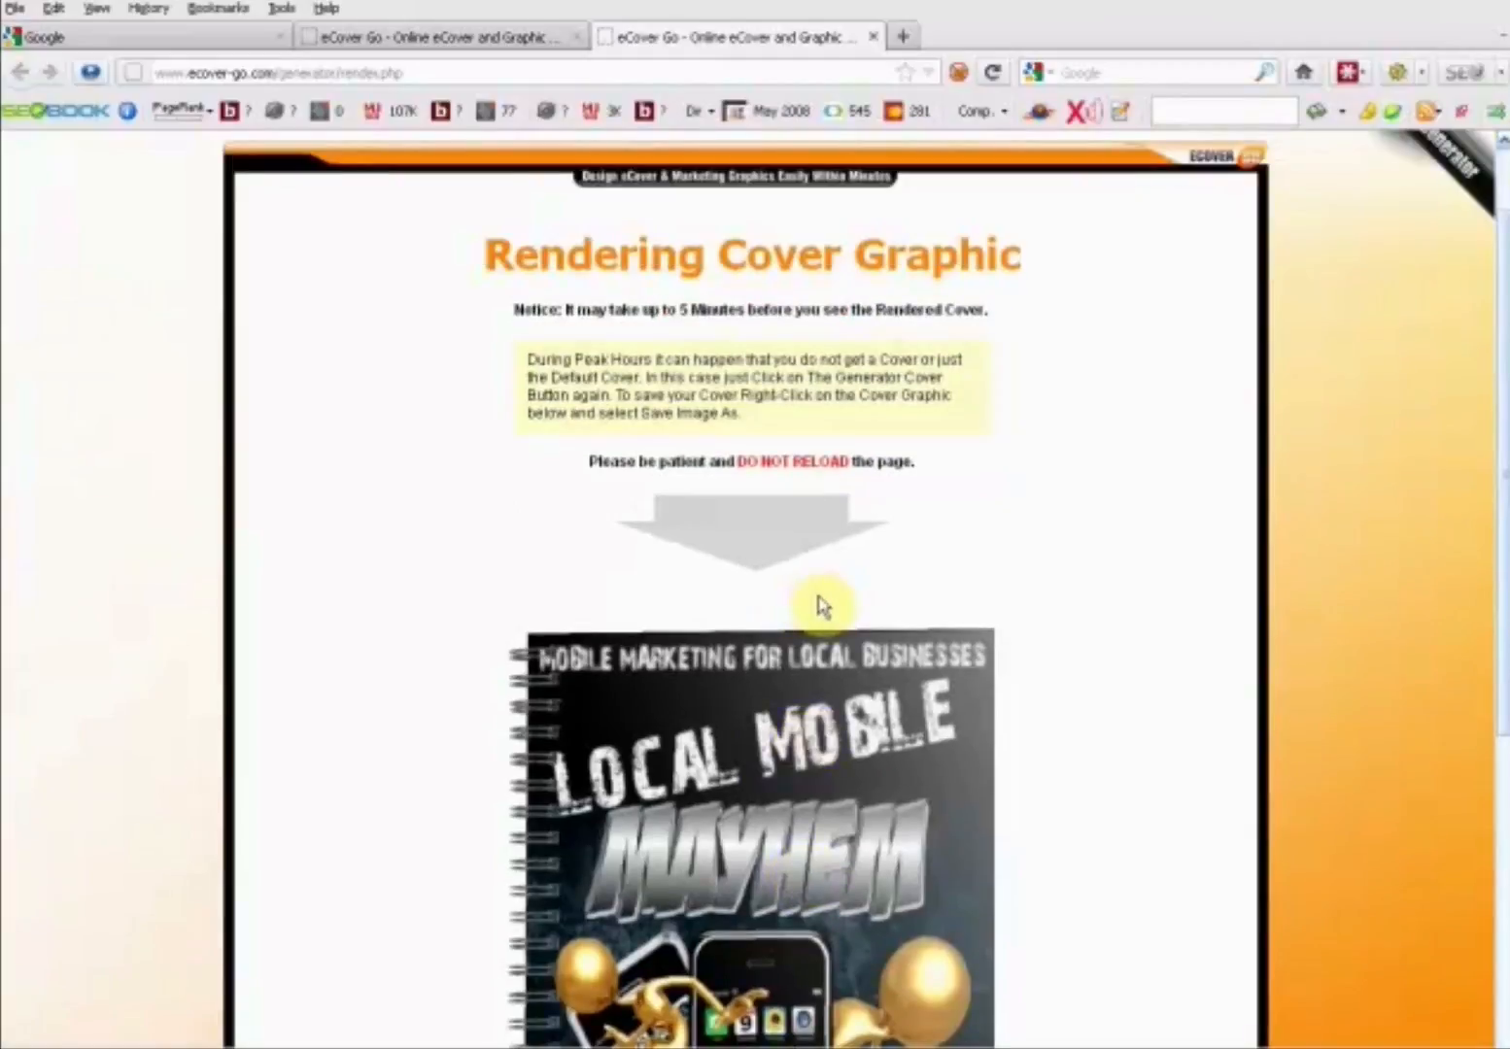
{"action": "scroll", "coordinate": [815, 610], "scroll_direction": "down", "scroll_amount": 5}
{"action": "scroll", "coordinate": [819, 616], "scroll_direction": "up", "scroll_amount": 5}
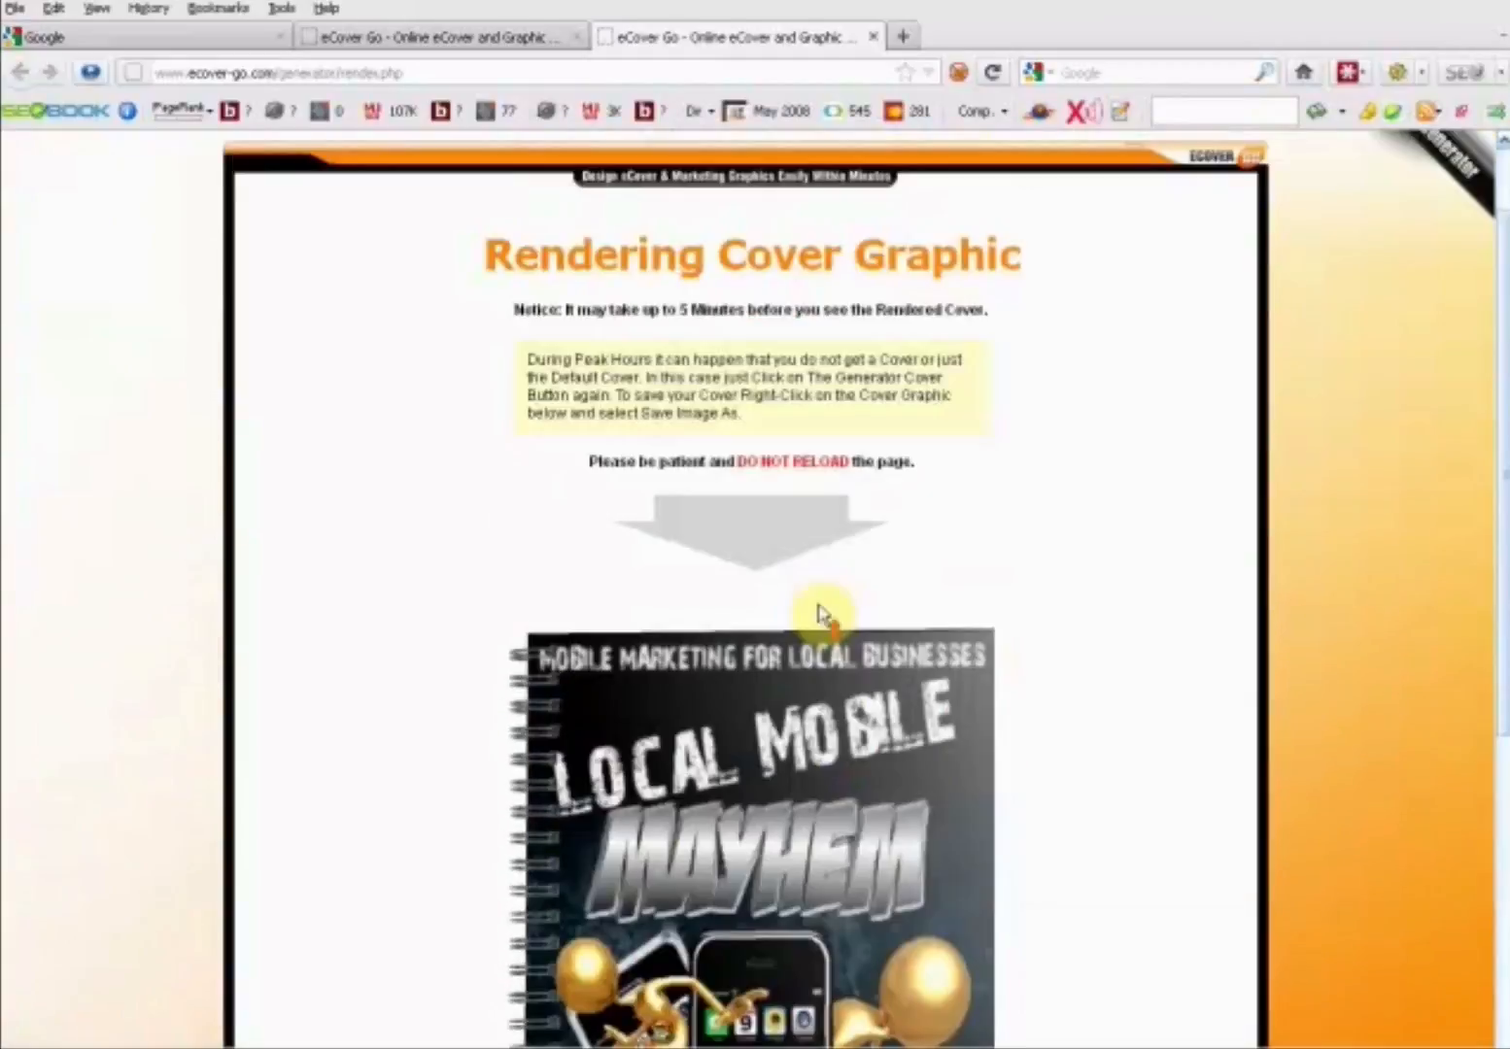
- Return to the eCover generator page and select the eBook 4 cover from the eBook cover types
{"action": "left_click", "coordinate": [453, 38]}
{"action": "scroll", "coordinate": [962, 621], "scroll_direction": "up", "scroll_amount": 10}
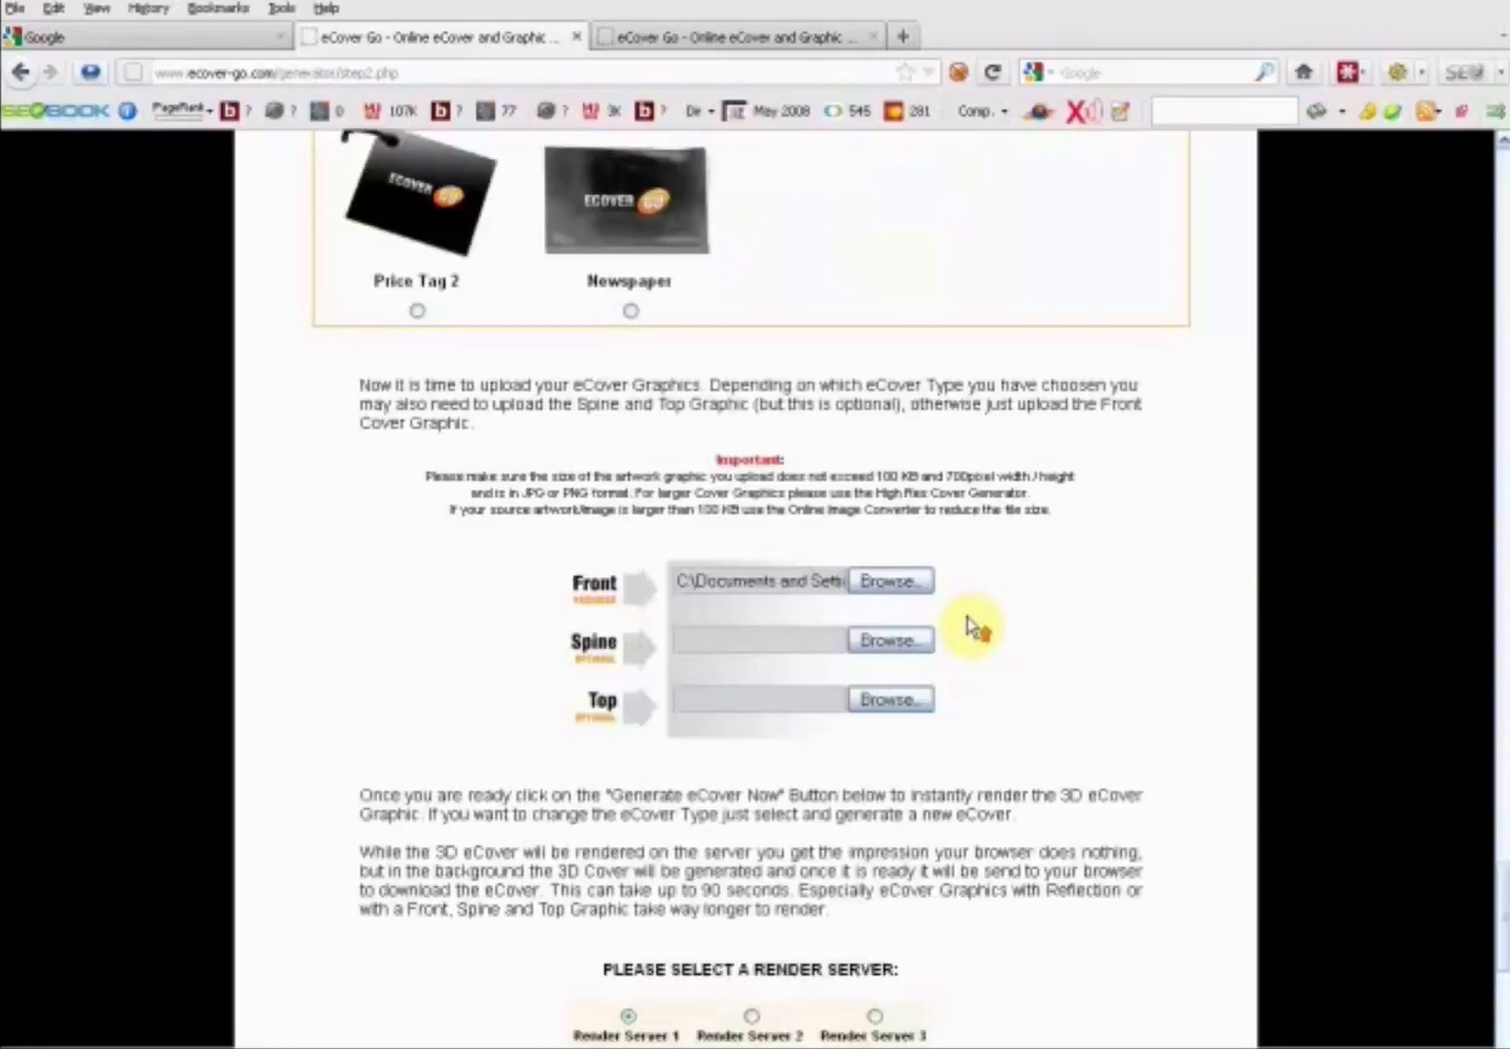
{"action": "scroll", "coordinate": [955, 579], "scroll_direction": "up", "scroll_amount": 6}
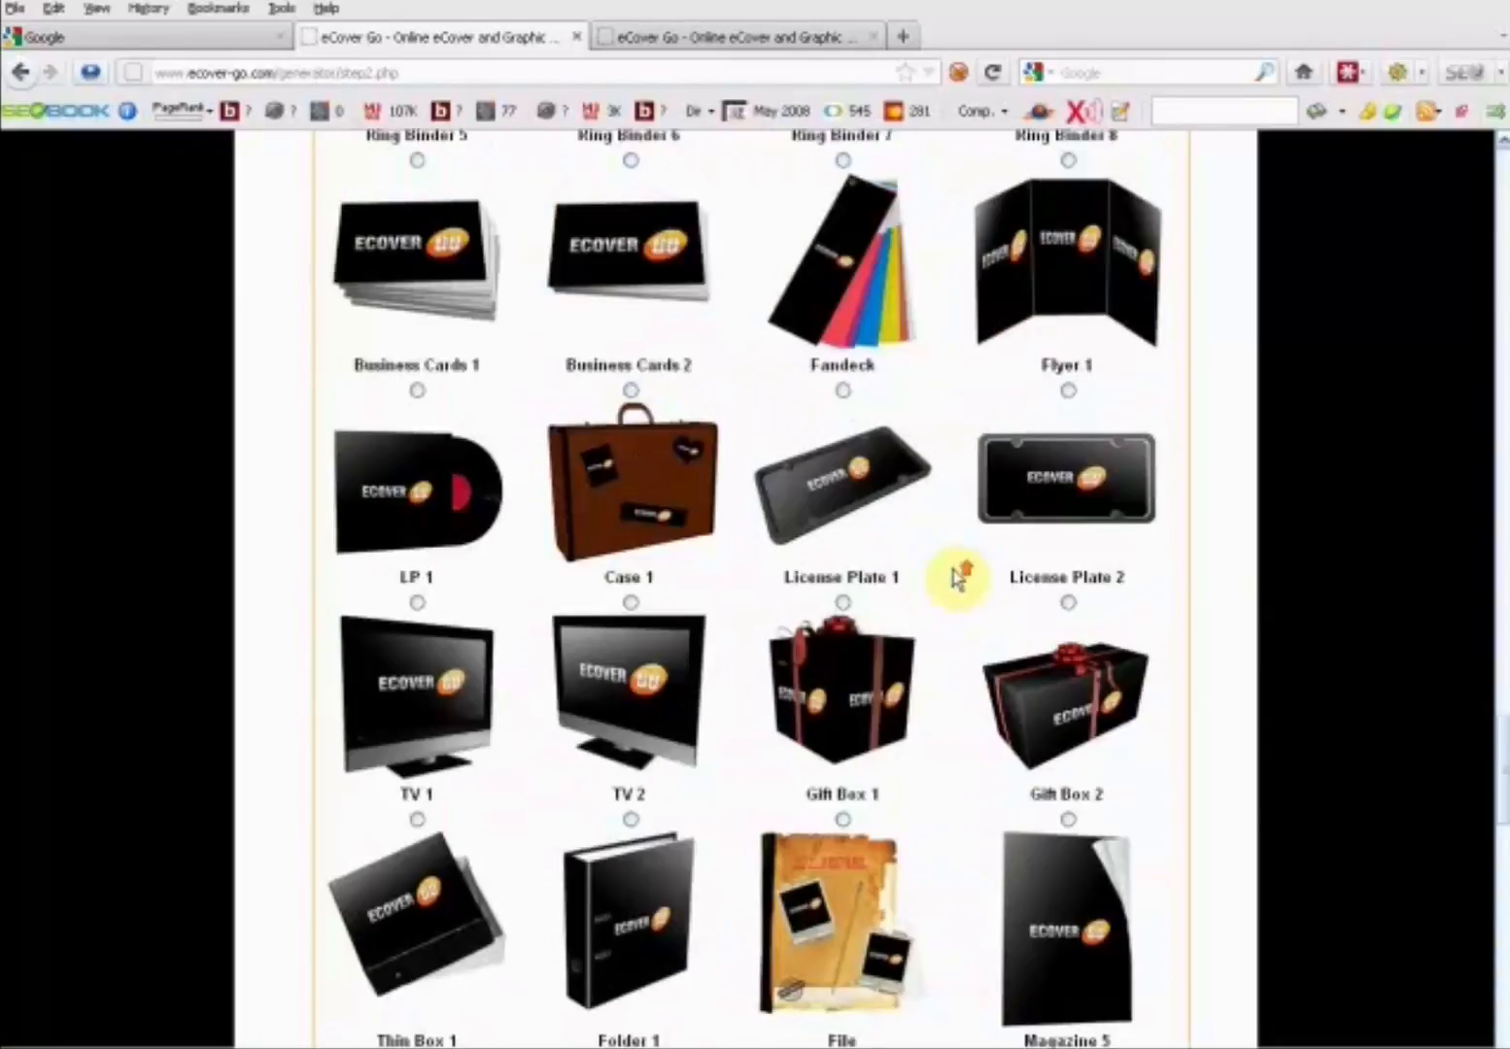
{"action": "left_click_drag", "start_coordinate": [1493, 808], "coordinate": [1459, 286]}
{"action": "left_click", "coordinate": [996, 377]}
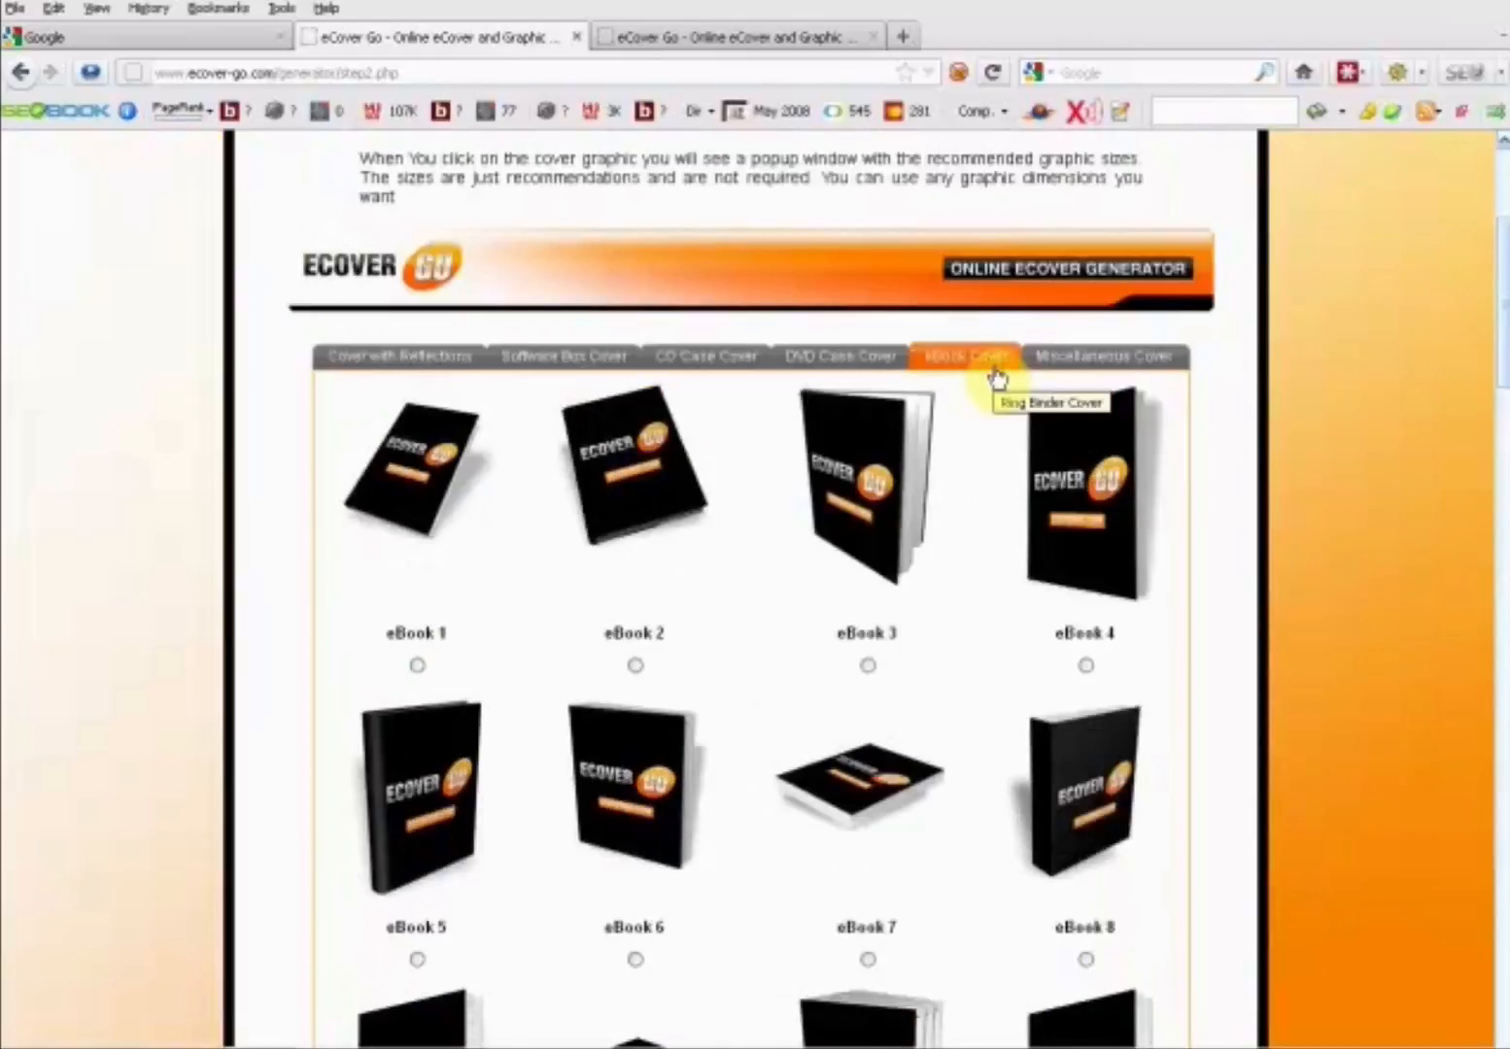
{"action": "left_click_drag", "start_coordinate": [1502, 406], "coordinate": [1501, 445]}
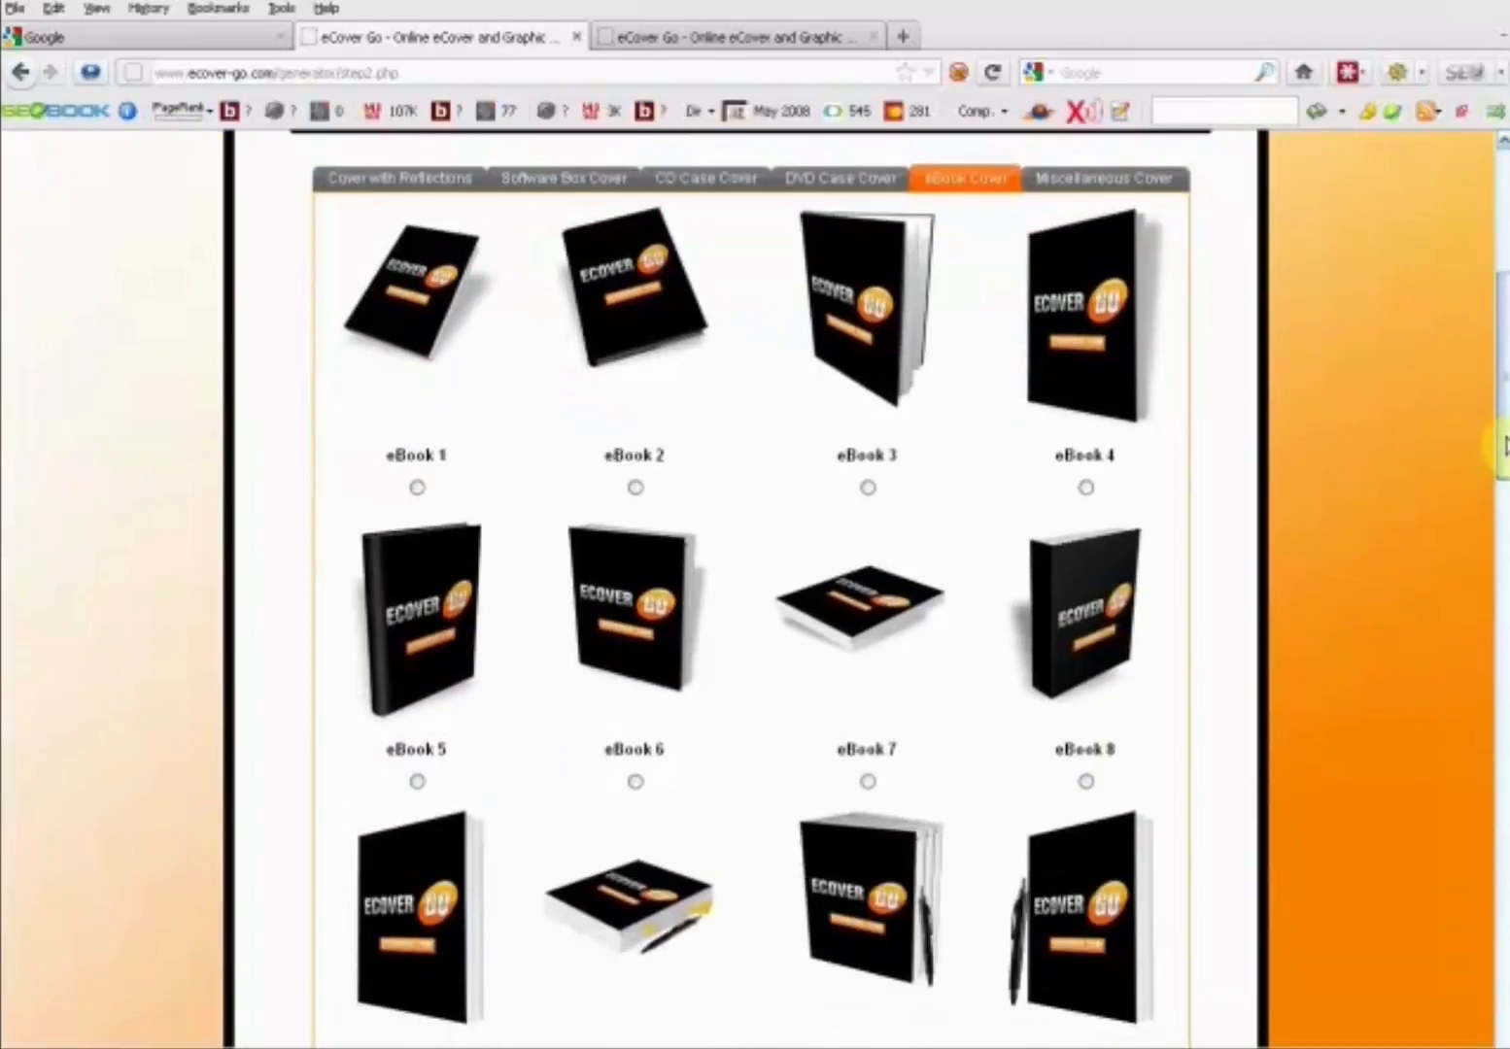
{"action": "left_click", "coordinate": [1085, 487]}
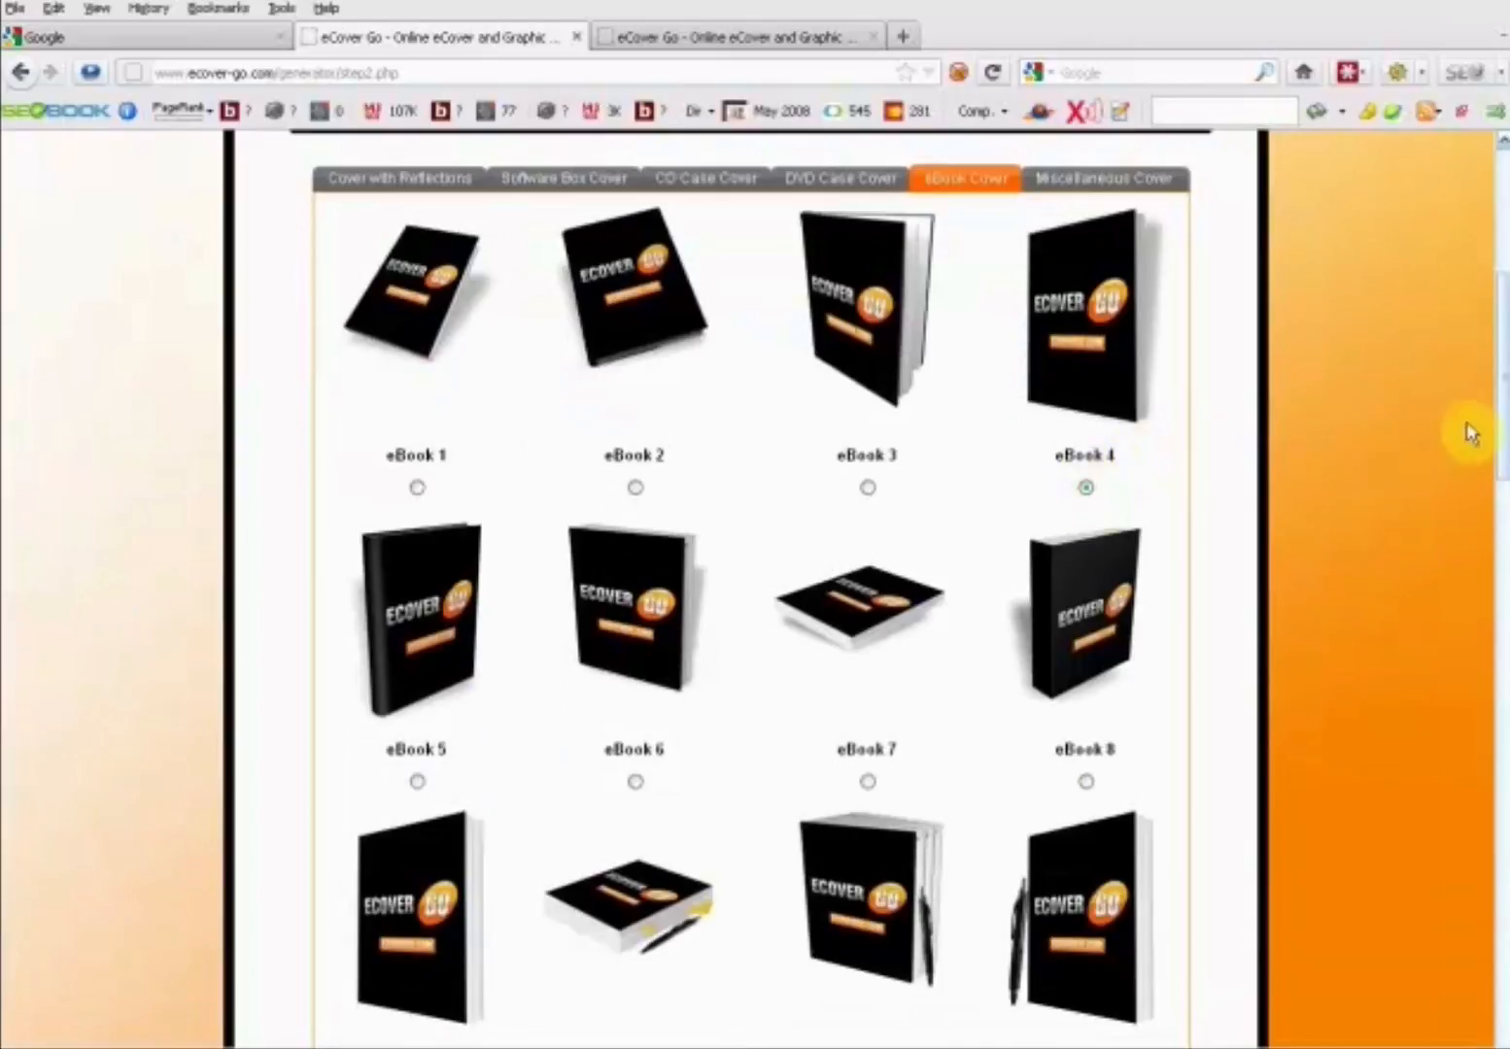
- Generate the eBook 4 eCover with the same front graphic and view the full rendered cover
{"action": "left_click_drag", "start_coordinate": [1500, 437], "coordinate": [1496, 961]}
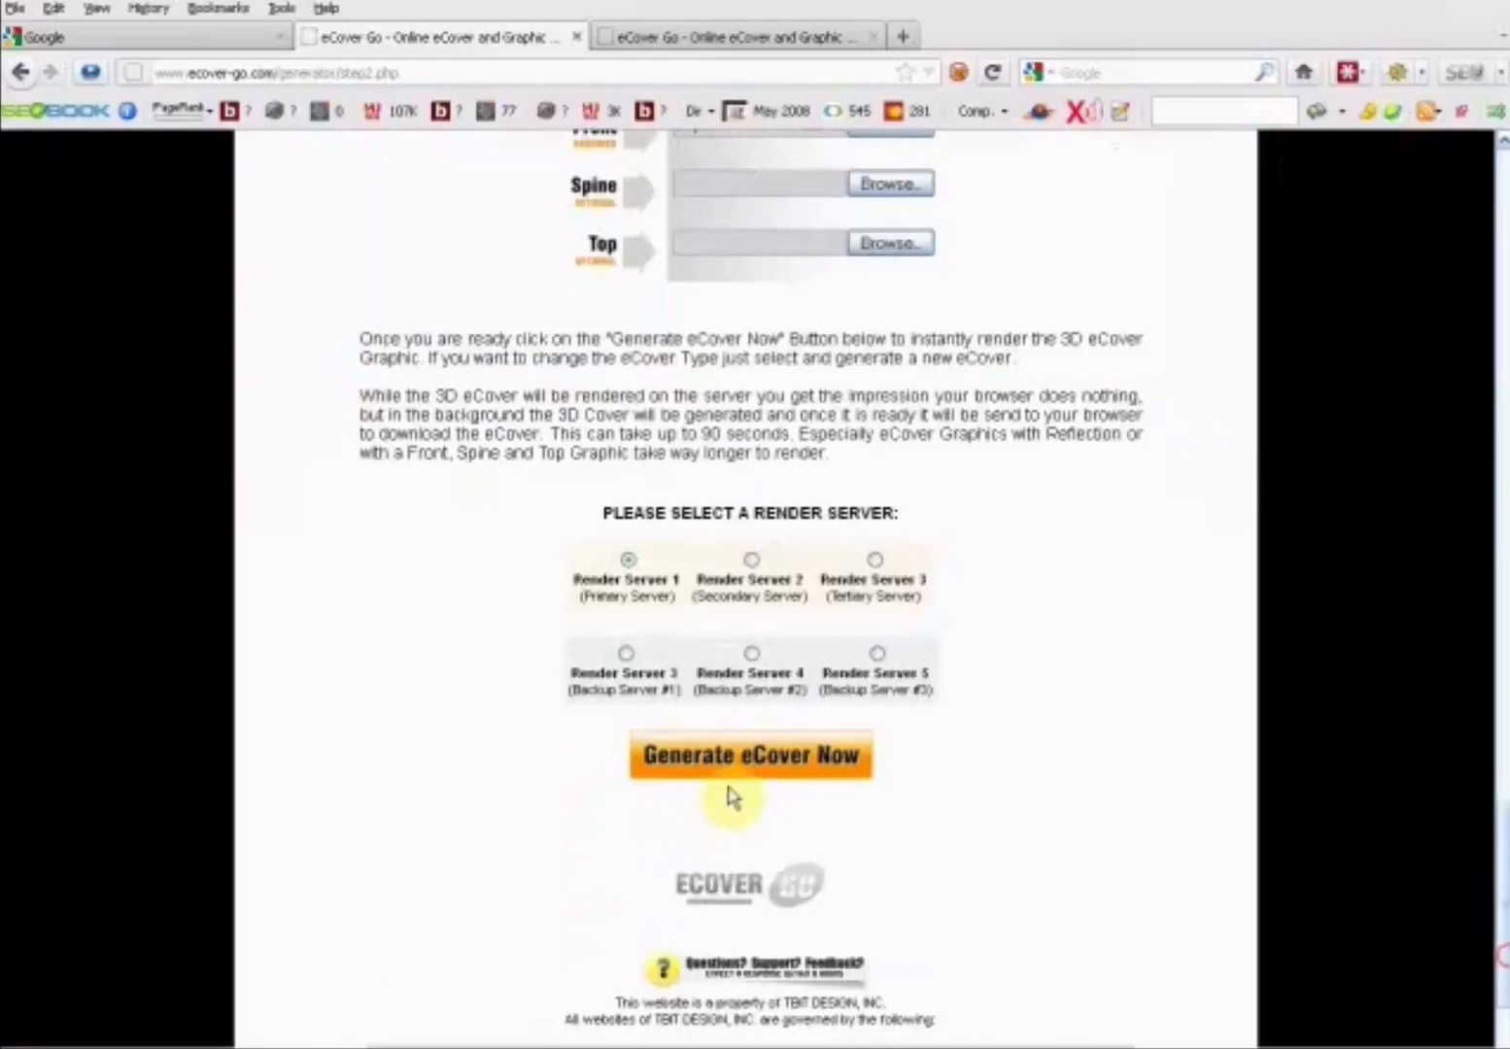
{"action": "left_click", "coordinate": [774, 772]}
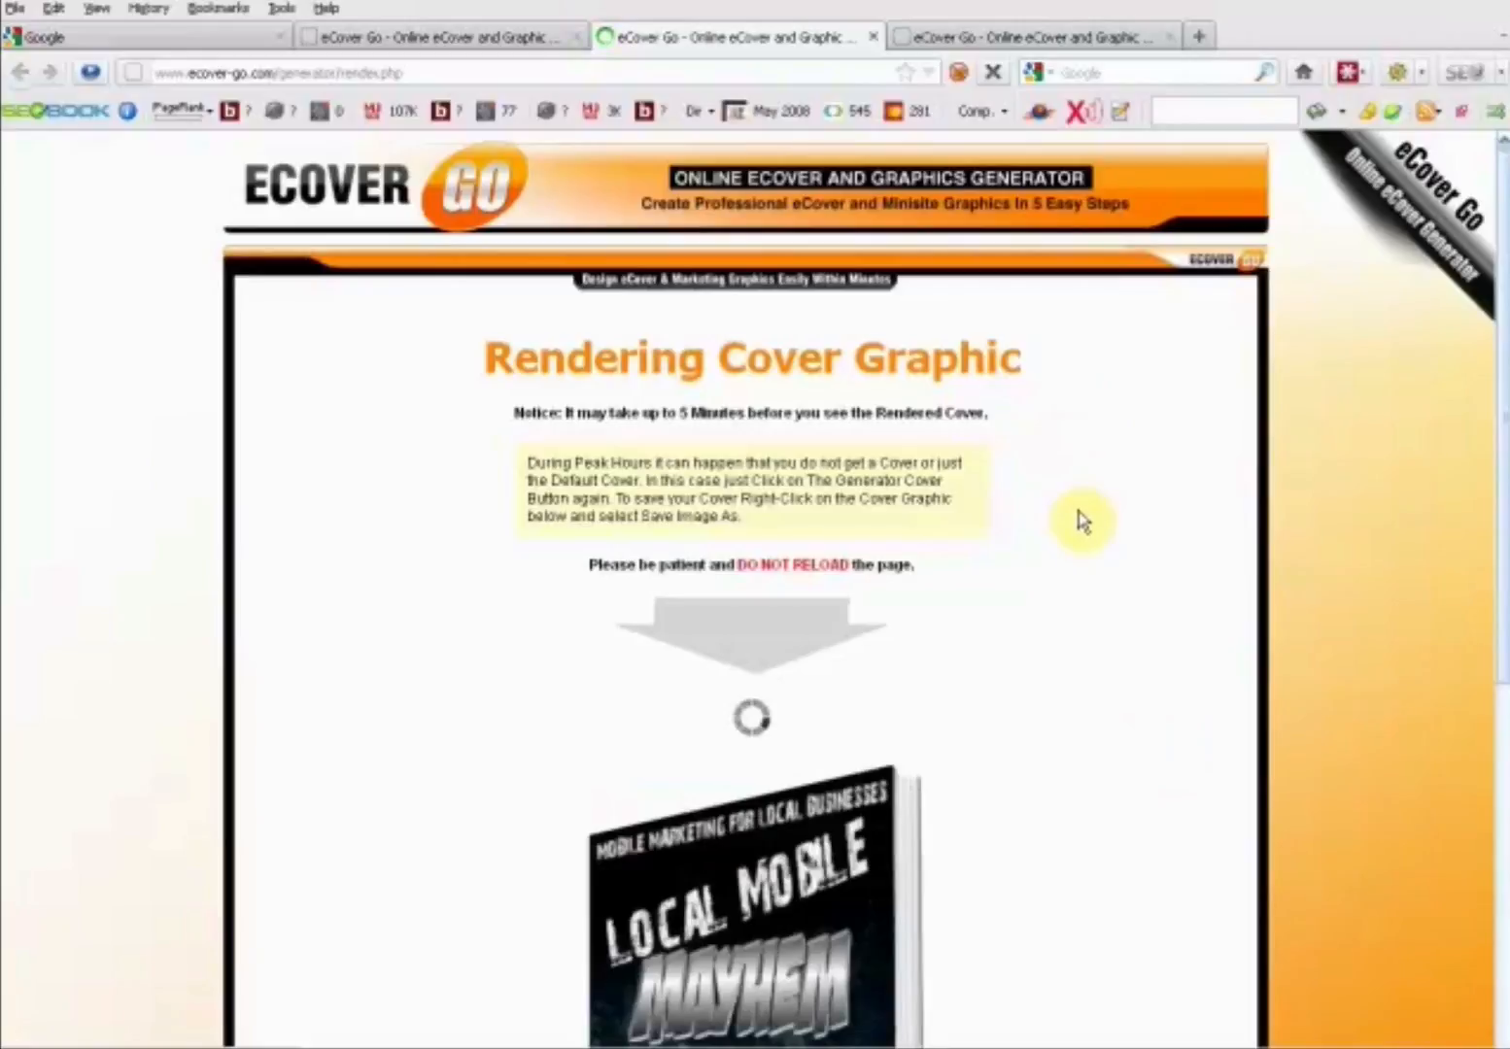
{"action": "scroll", "coordinate": [1088, 544], "scroll_direction": "down", "scroll_amount": 3}
{"action": "scroll", "coordinate": [1088, 558], "scroll_direction": "down", "scroll_amount": 2}
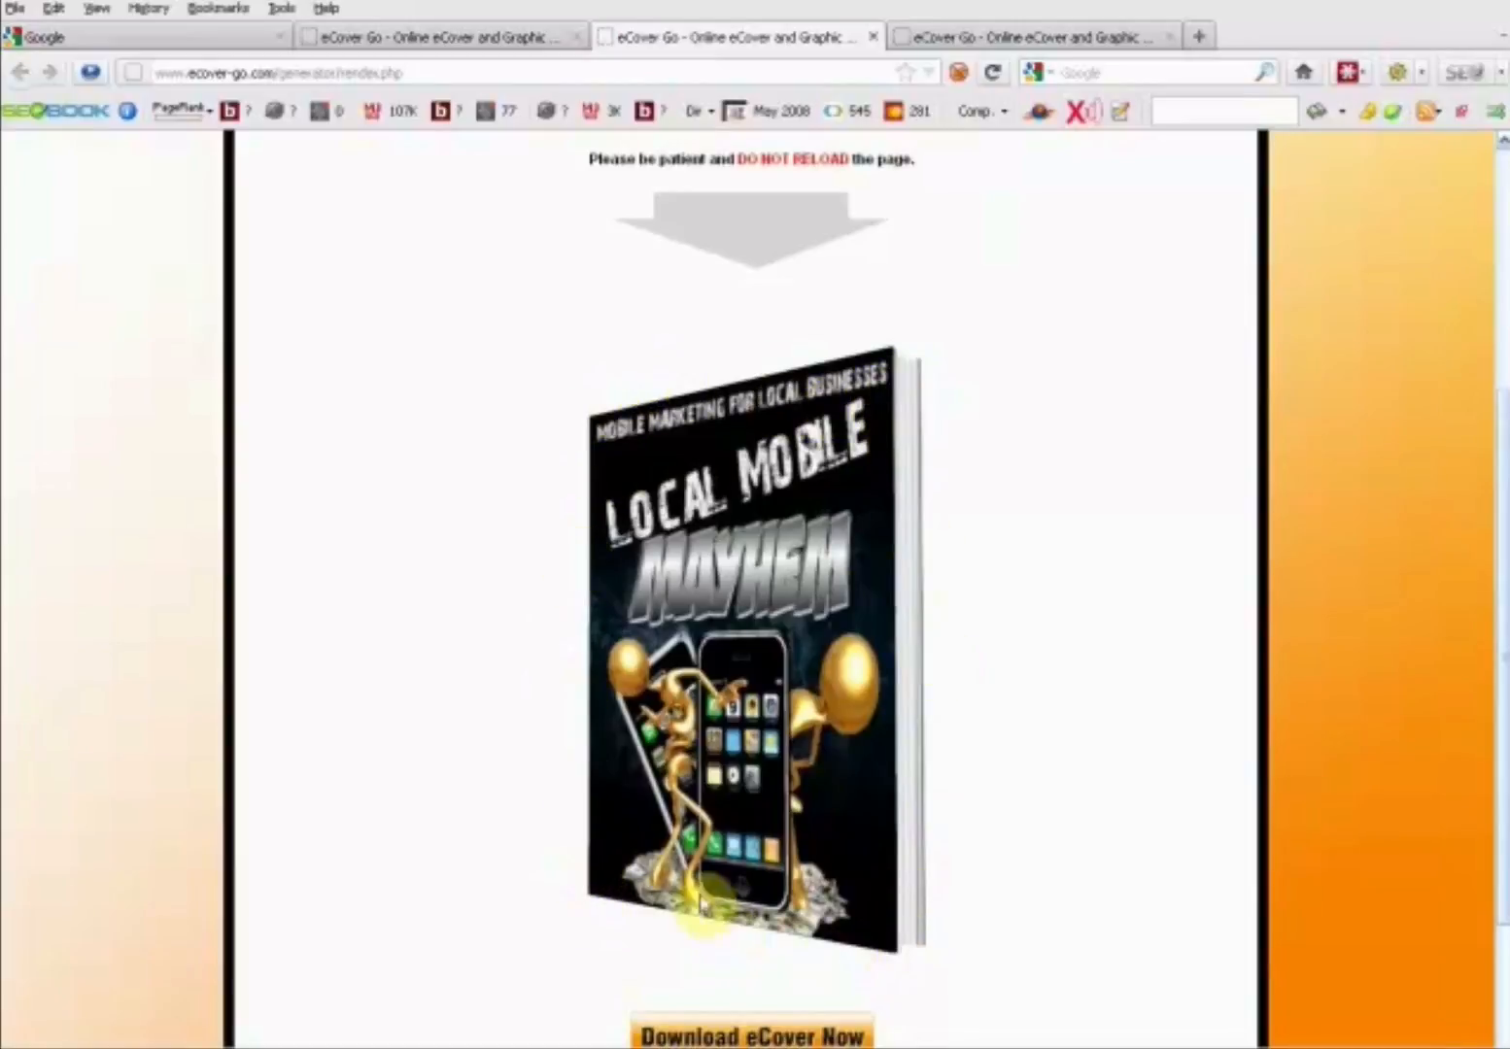
- Save the rendered eBook cover image as "ebook cover 1.png" in the LOCAL MOBILE MAYHEM folder
{"action": "right_click", "coordinate": [706, 577]}
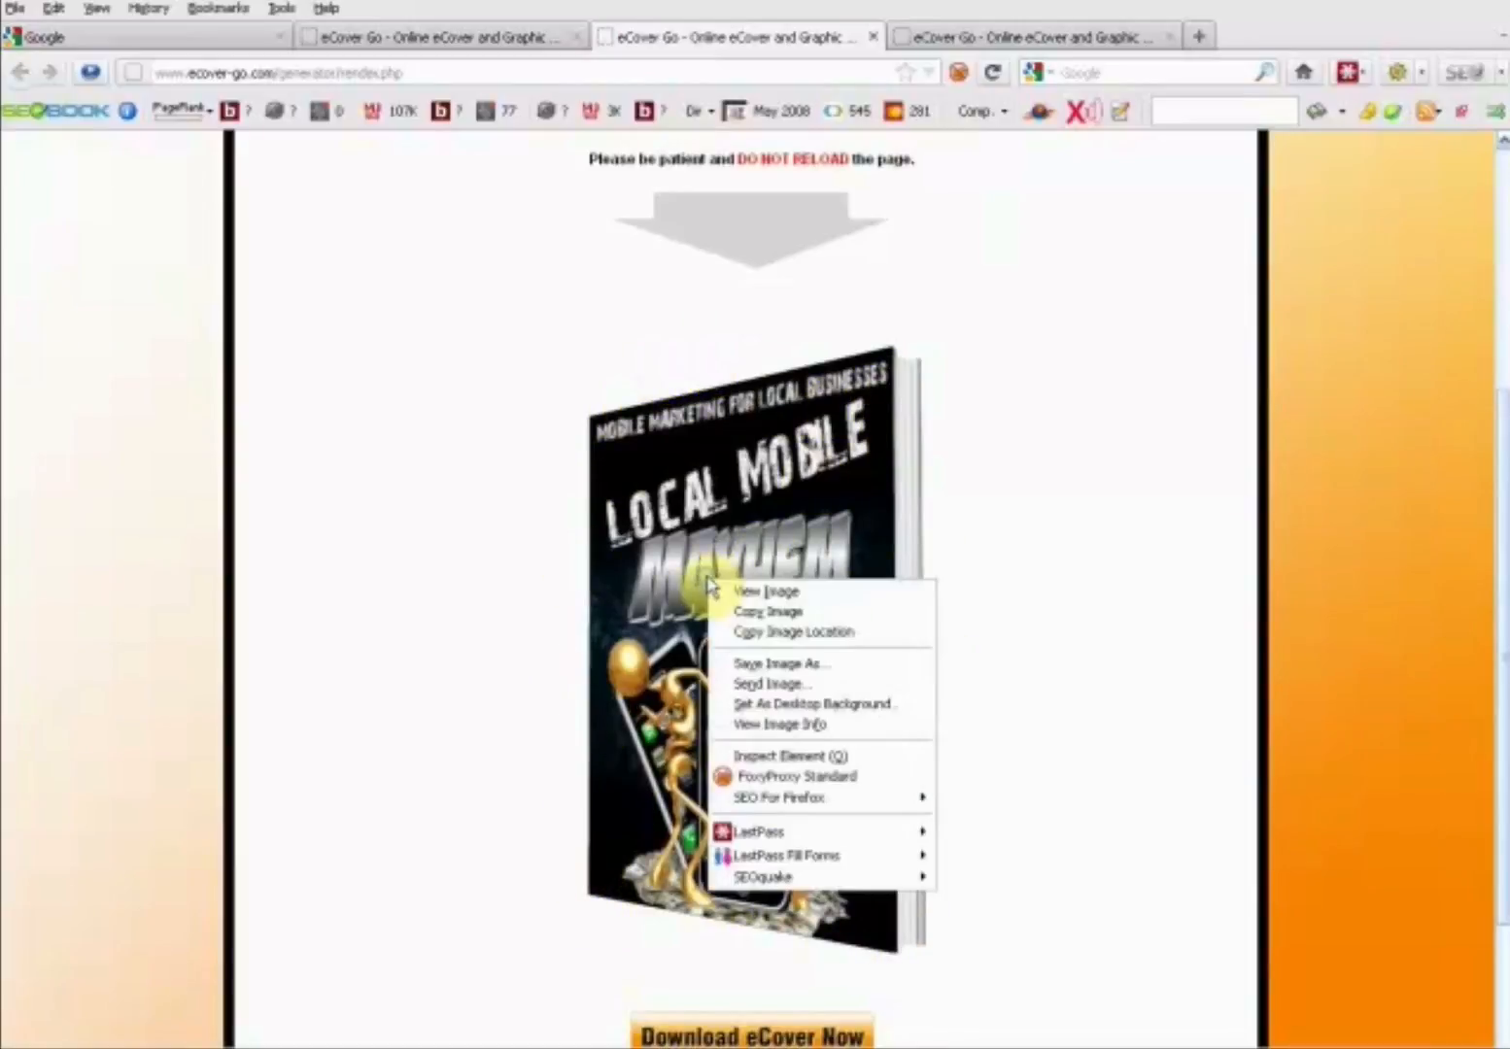
{"action": "left_click", "coordinate": [843, 664]}
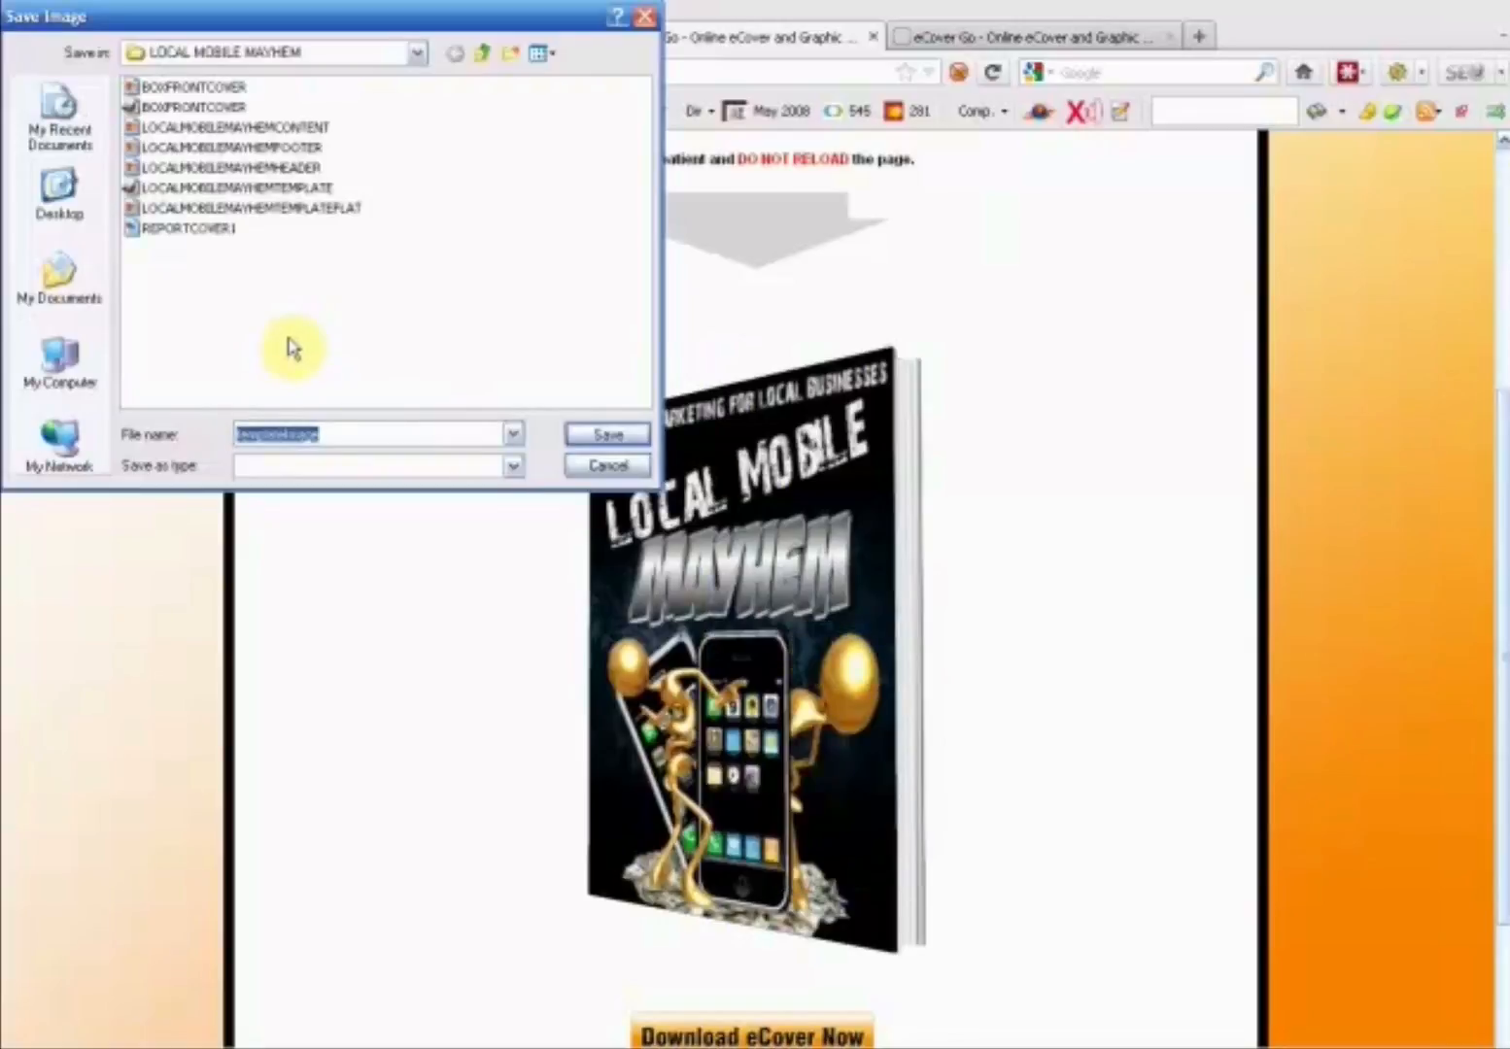
{"action": "key", "text": "BackSpace"}
{"action": "type", "text": "ebook"}
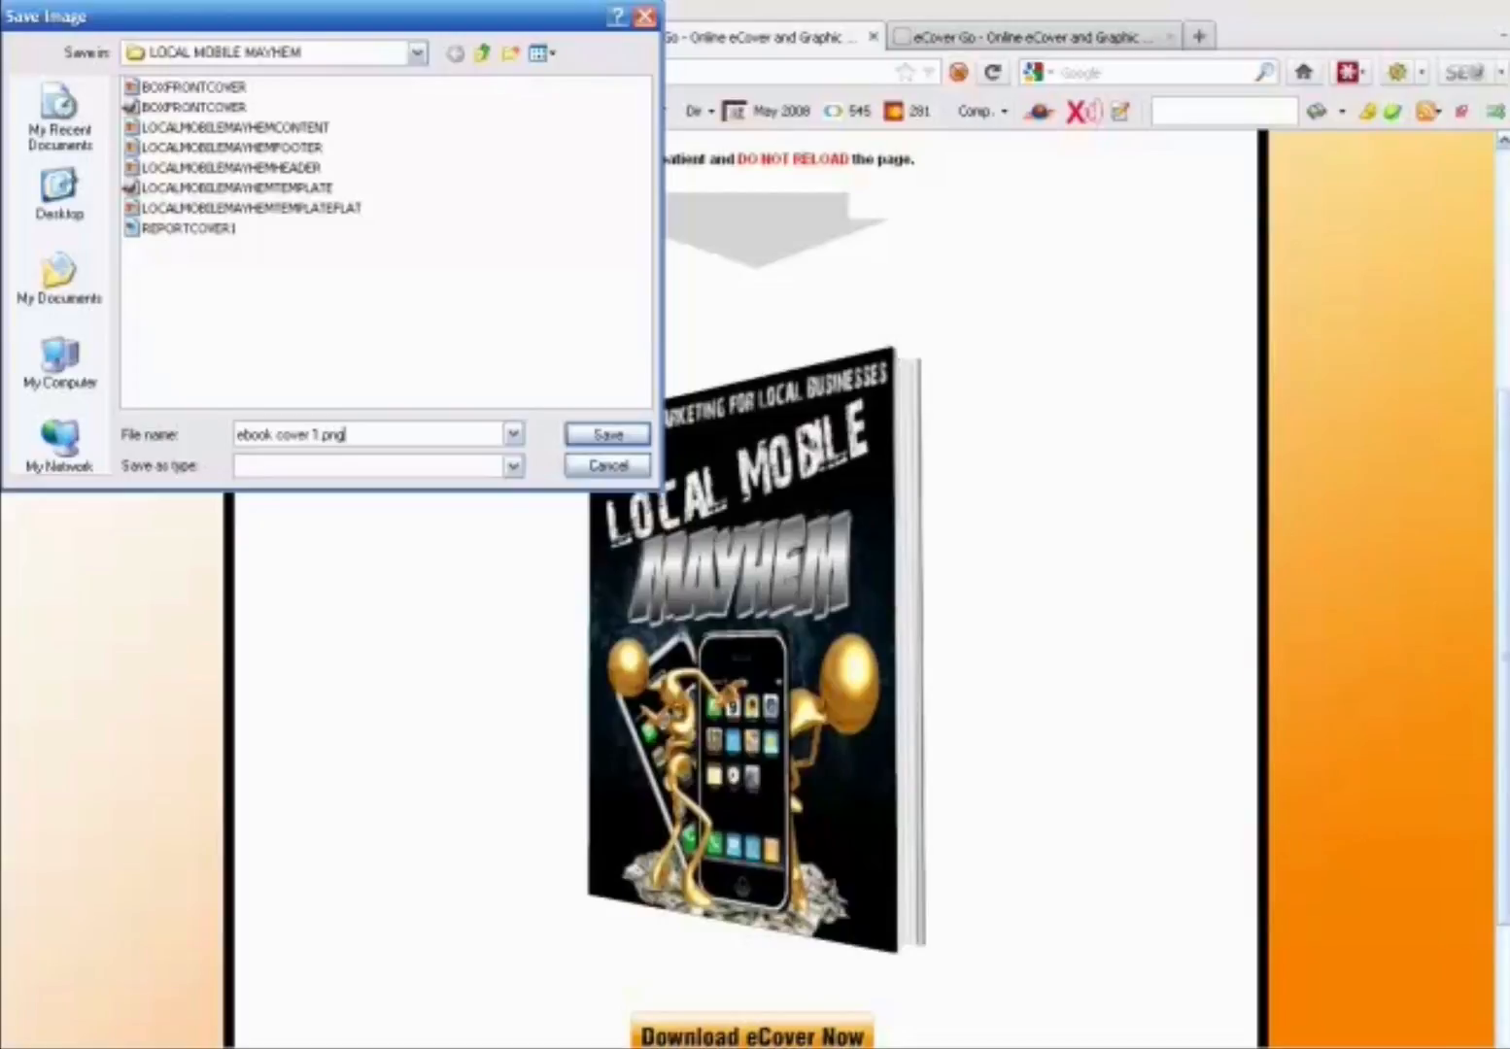
{"action": "left_click", "coordinate": [607, 439]}
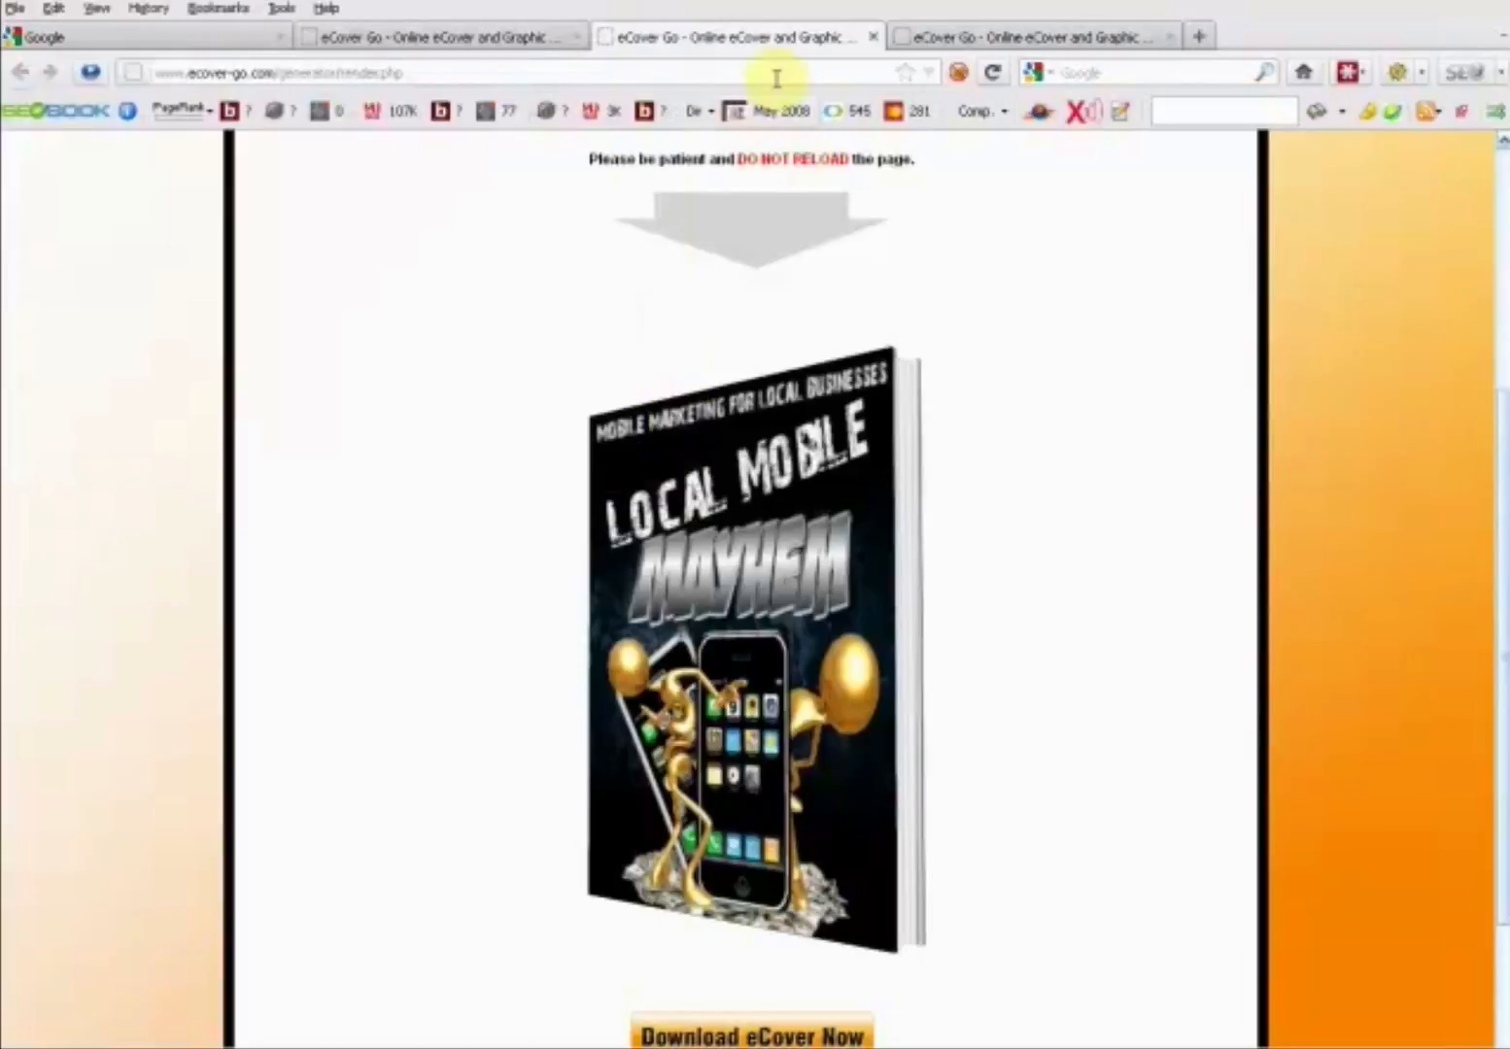
- Return to the eCover generator page and select DVD Cover 1 from the DVD case cover types
{"action": "left_click", "coordinate": [482, 39]}
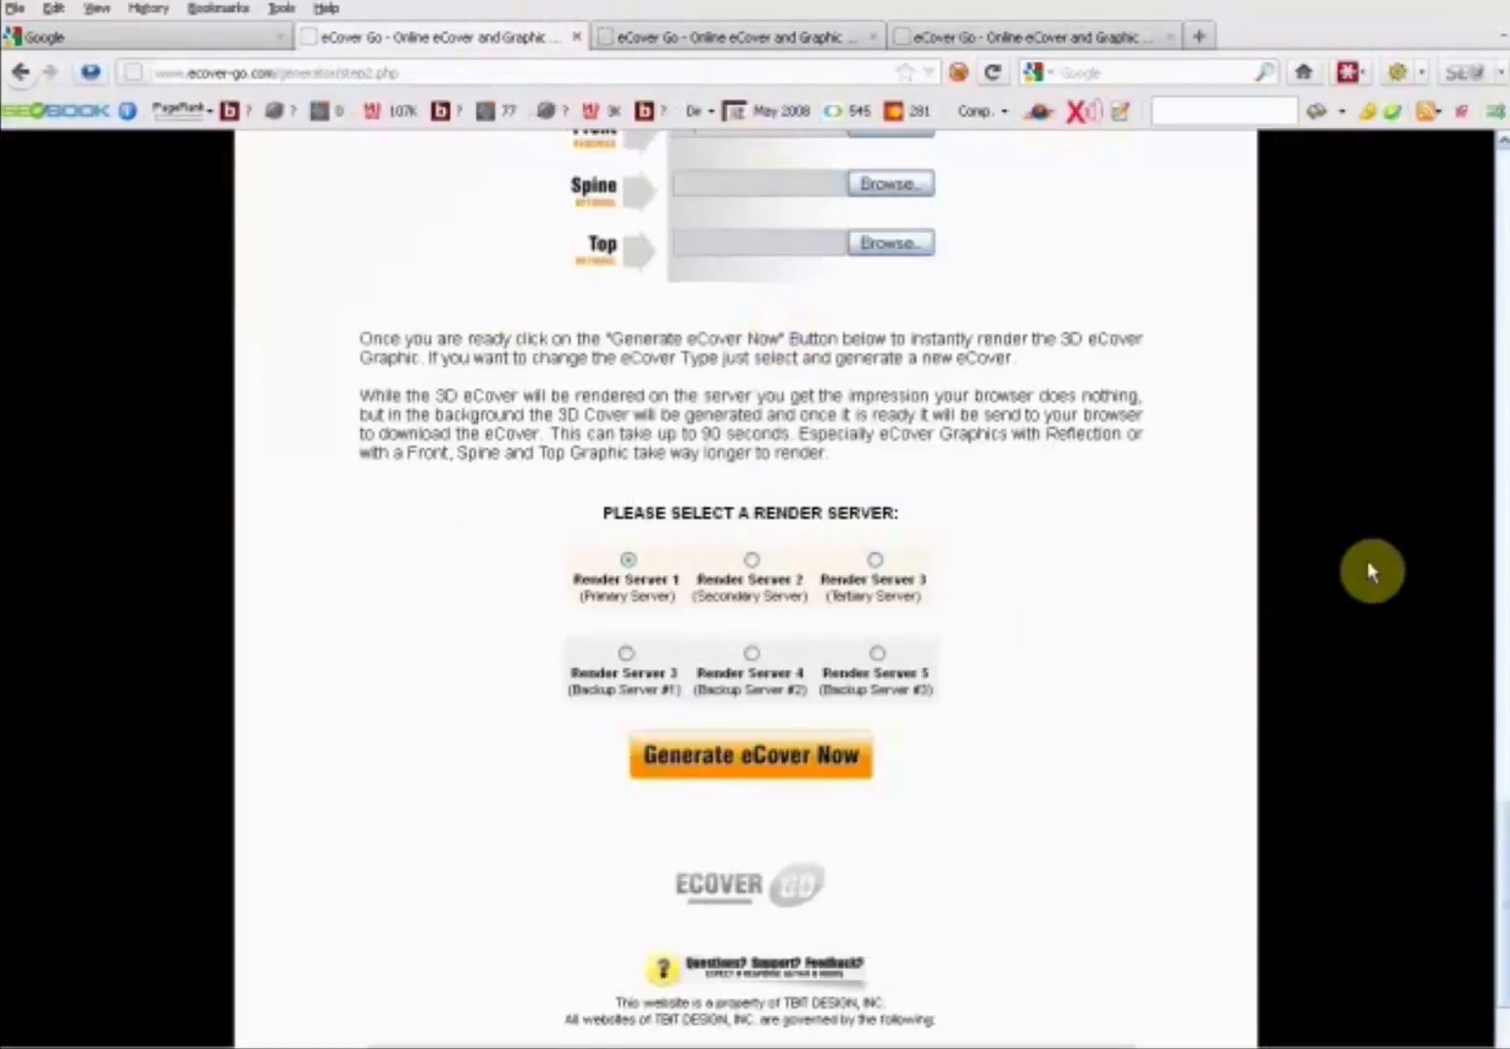
{"action": "left_click", "coordinate": [670, 39]}
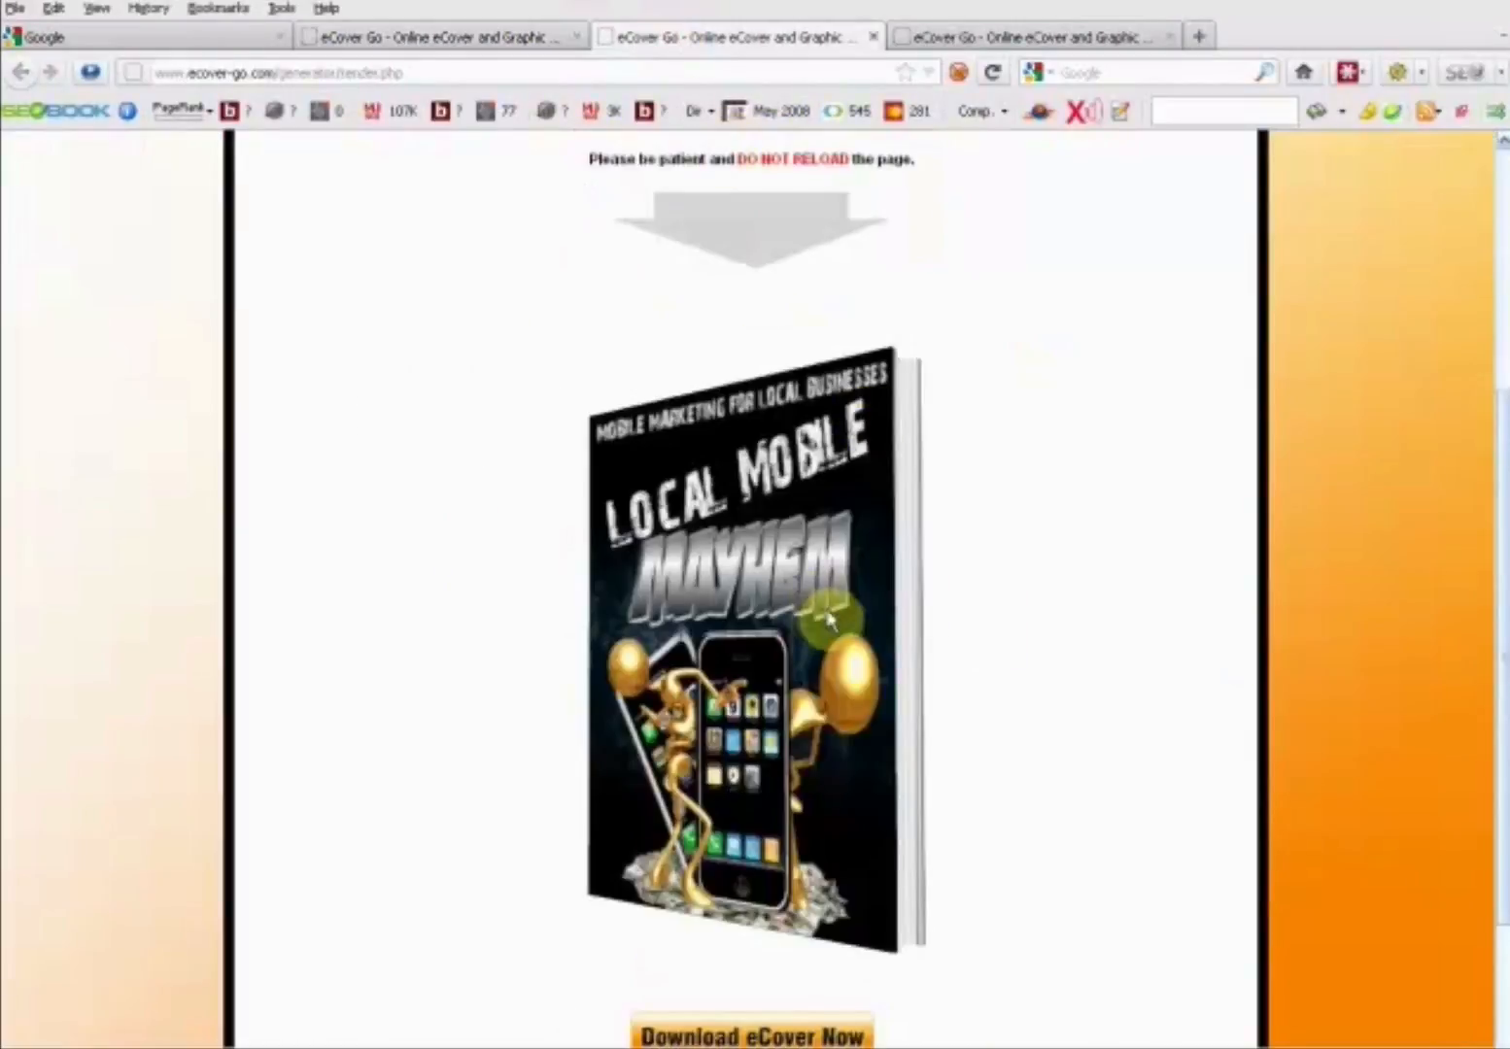
{"action": "left_click", "coordinate": [505, 37]}
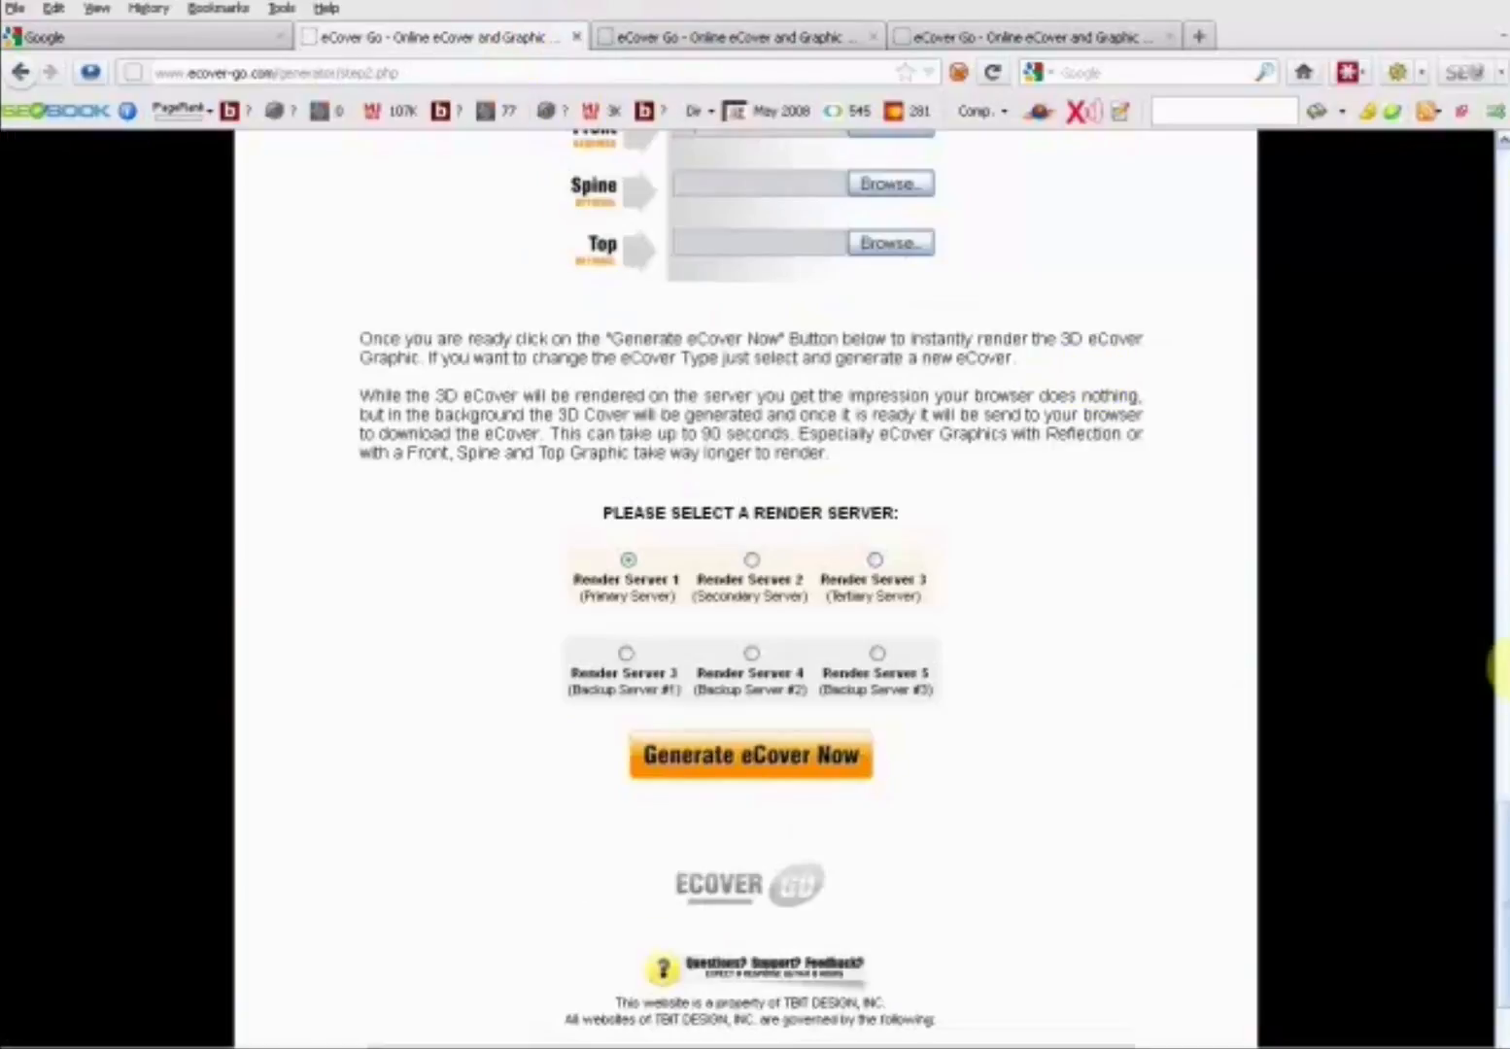
{"action": "left_click_drag", "start_coordinate": [1486, 896], "coordinate": [1491, 335]}
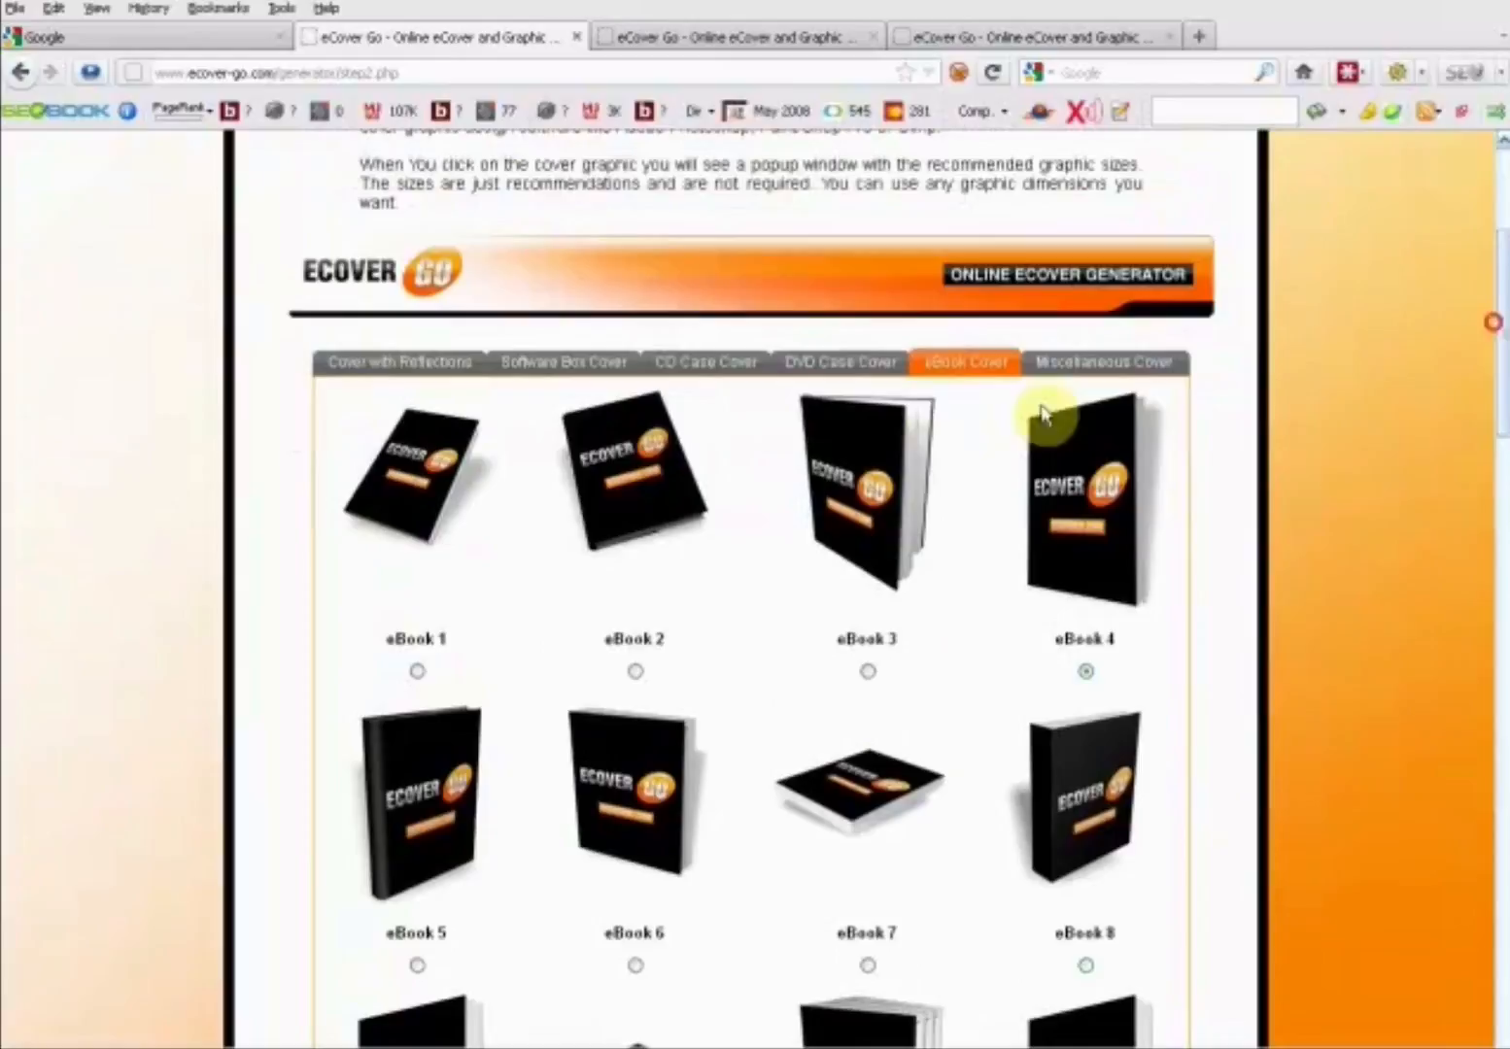
{"action": "left_click", "coordinate": [823, 377]}
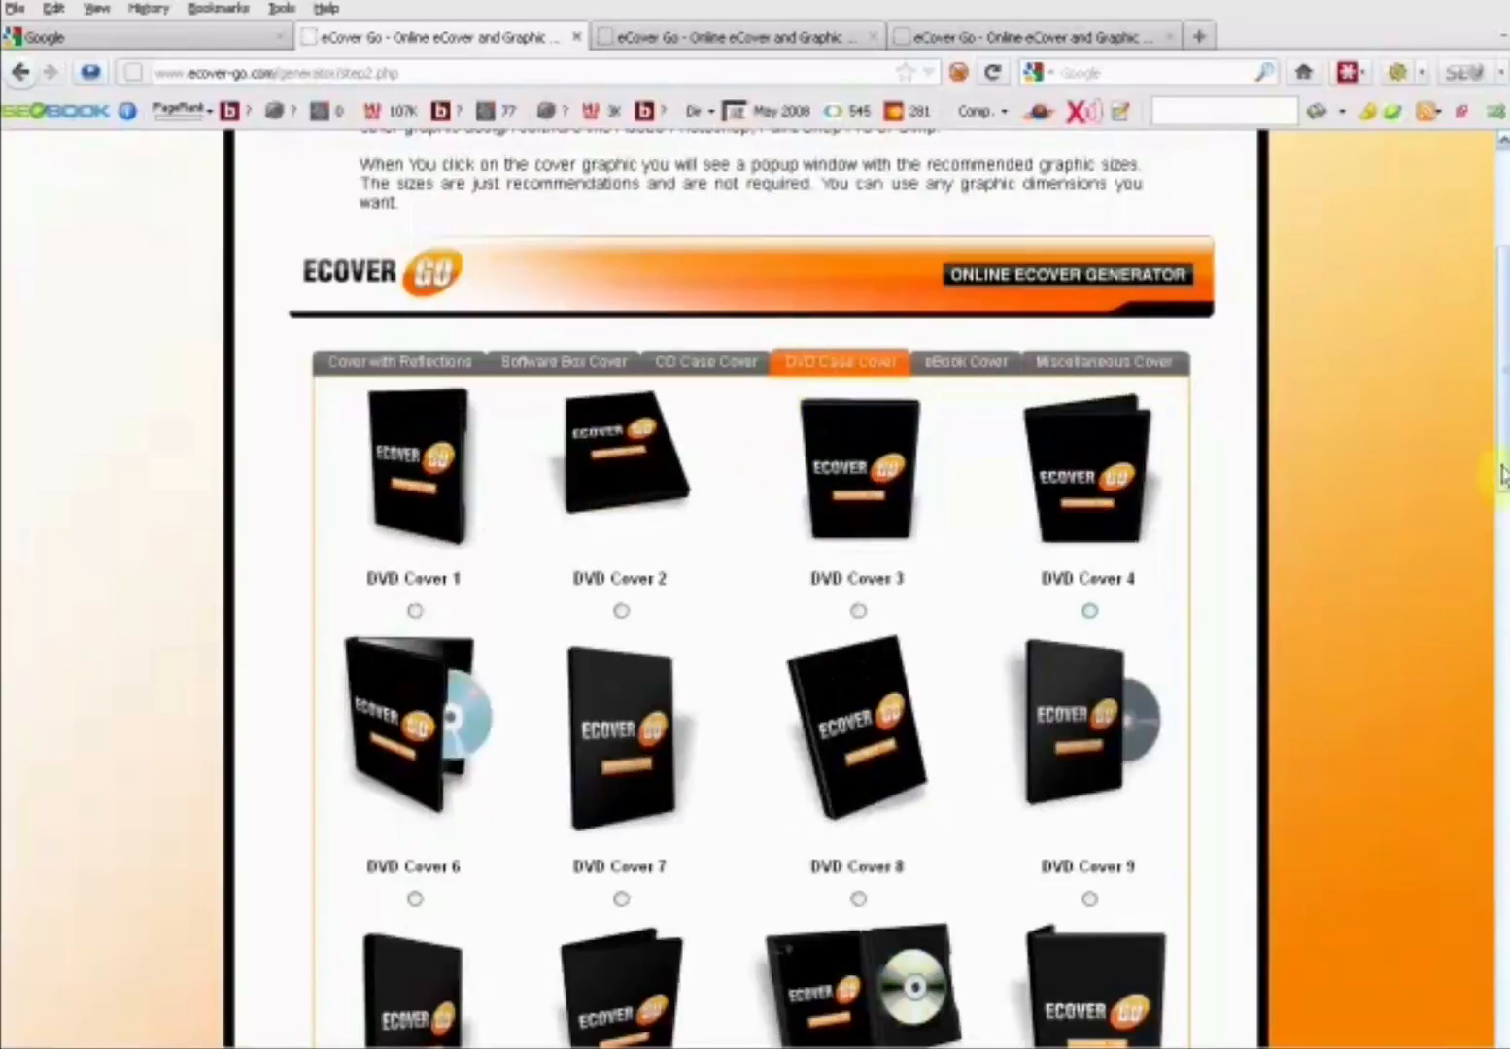
{"action": "scroll", "coordinate": [1501, 360], "scroll_direction": "down", "scroll_amount": 3}
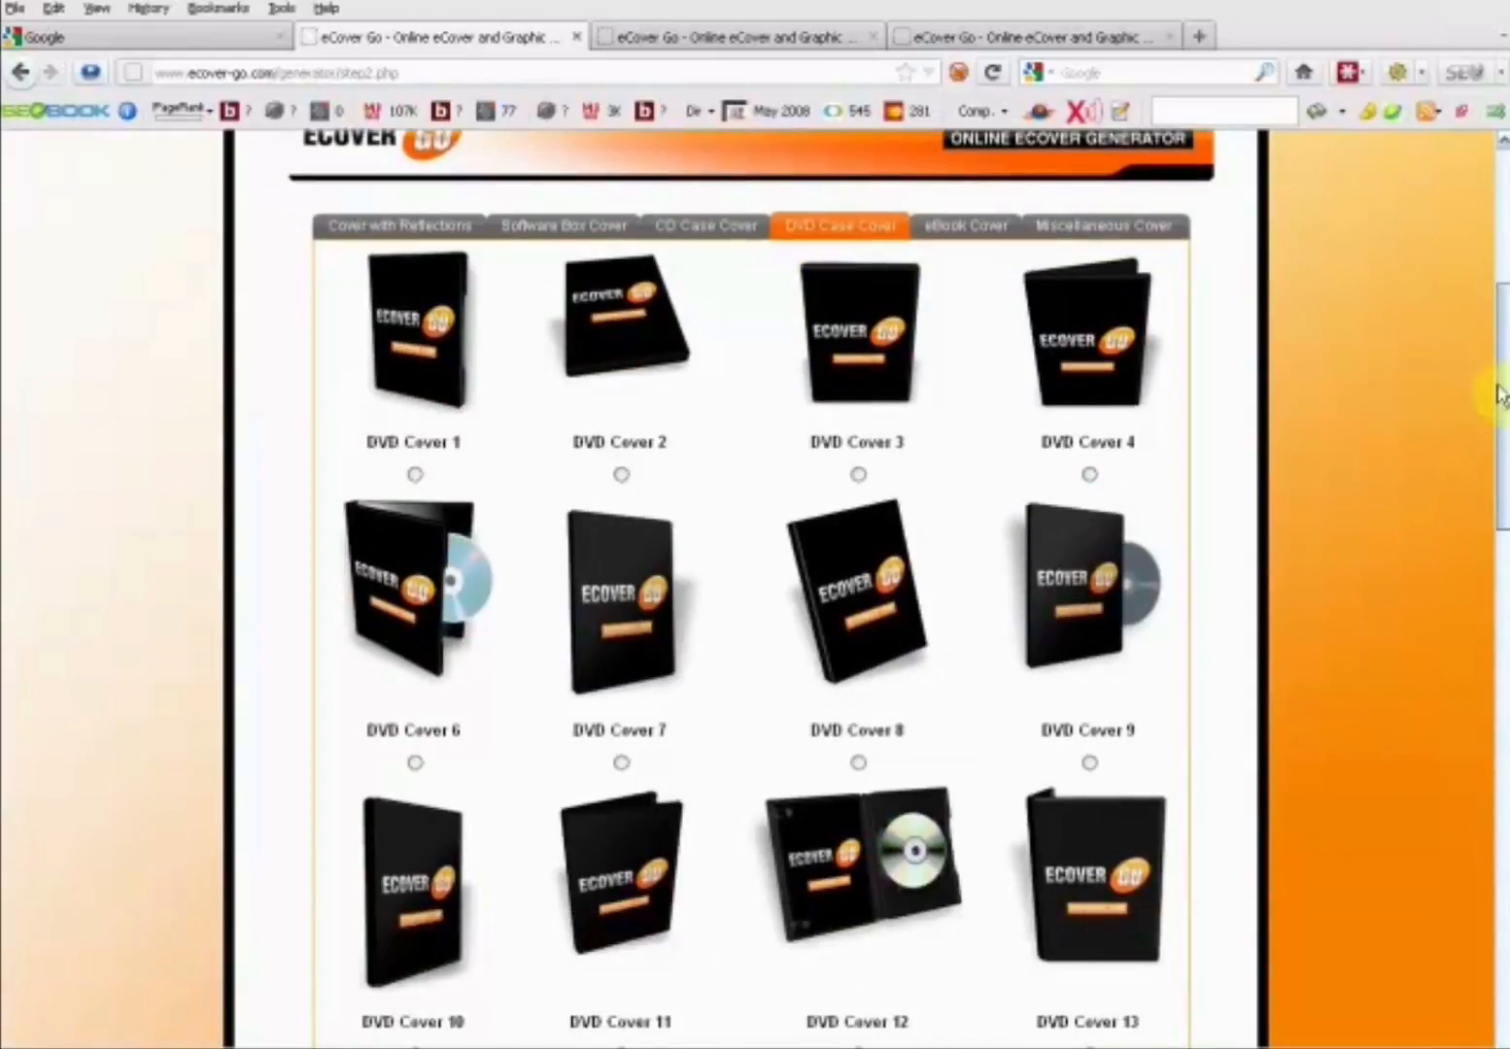
{"action": "left_click", "coordinate": [409, 474]}
- Generate the DVD Cover 1 eCover with the same front graphic and view the rendered case
{"action": "left_click_drag", "start_coordinate": [1501, 356], "coordinate": [1496, 772]}
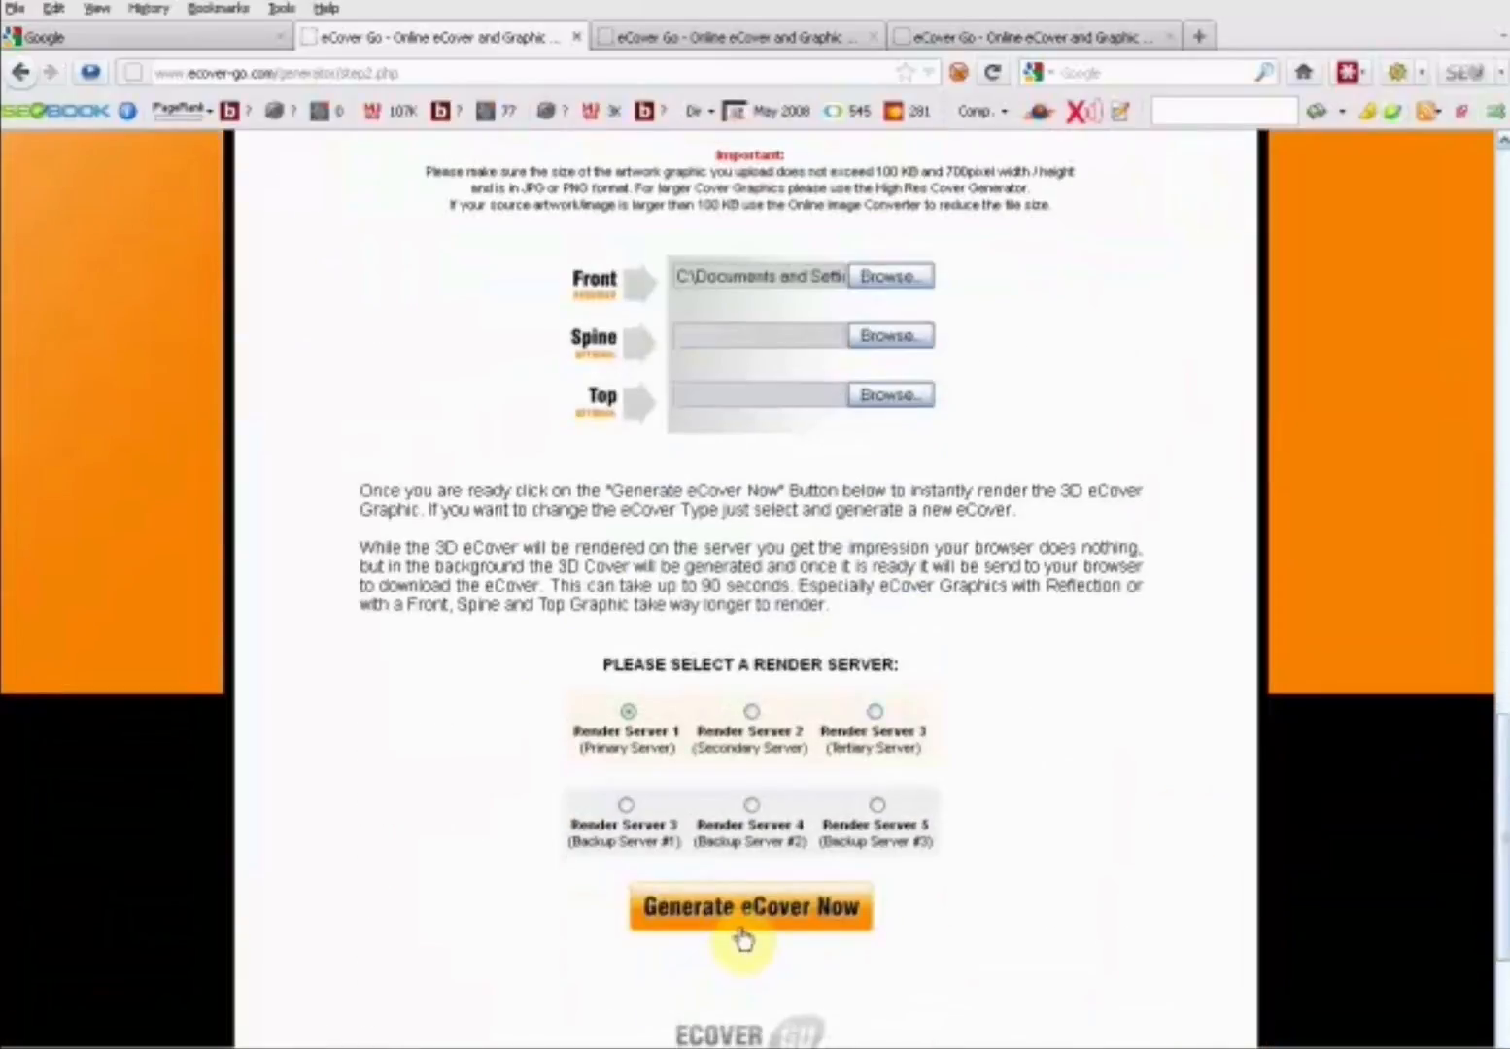
{"action": "left_click", "coordinate": [742, 930]}
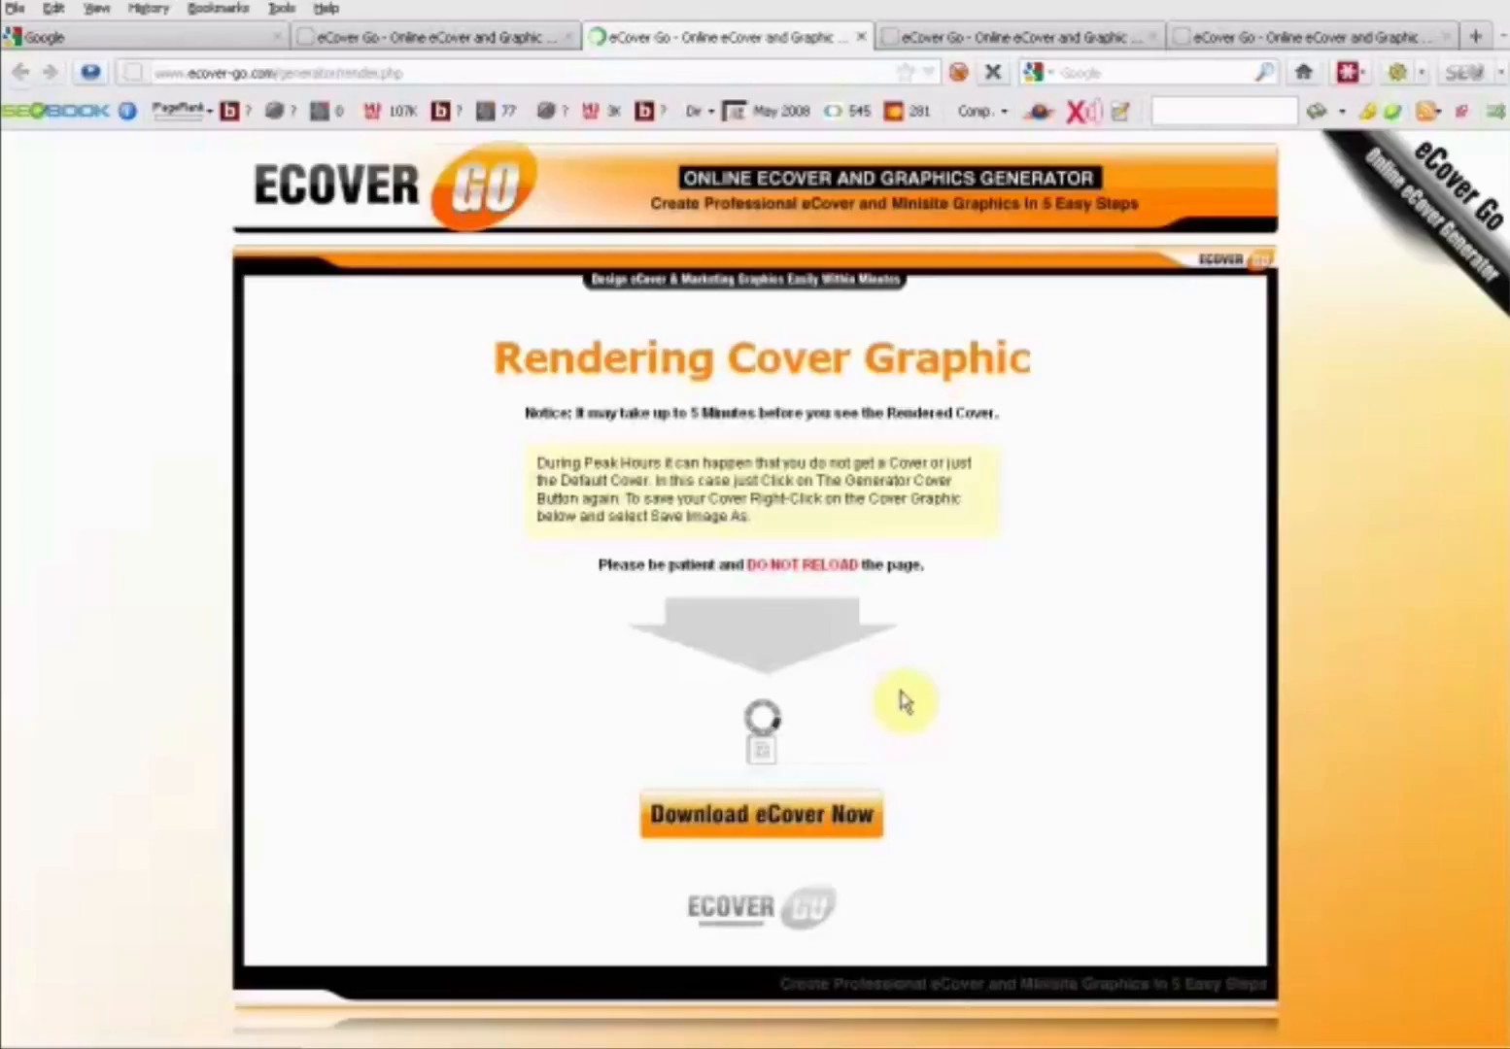
{"action": "scroll", "coordinate": [918, 701], "scroll_direction": "down", "scroll_amount": 10}
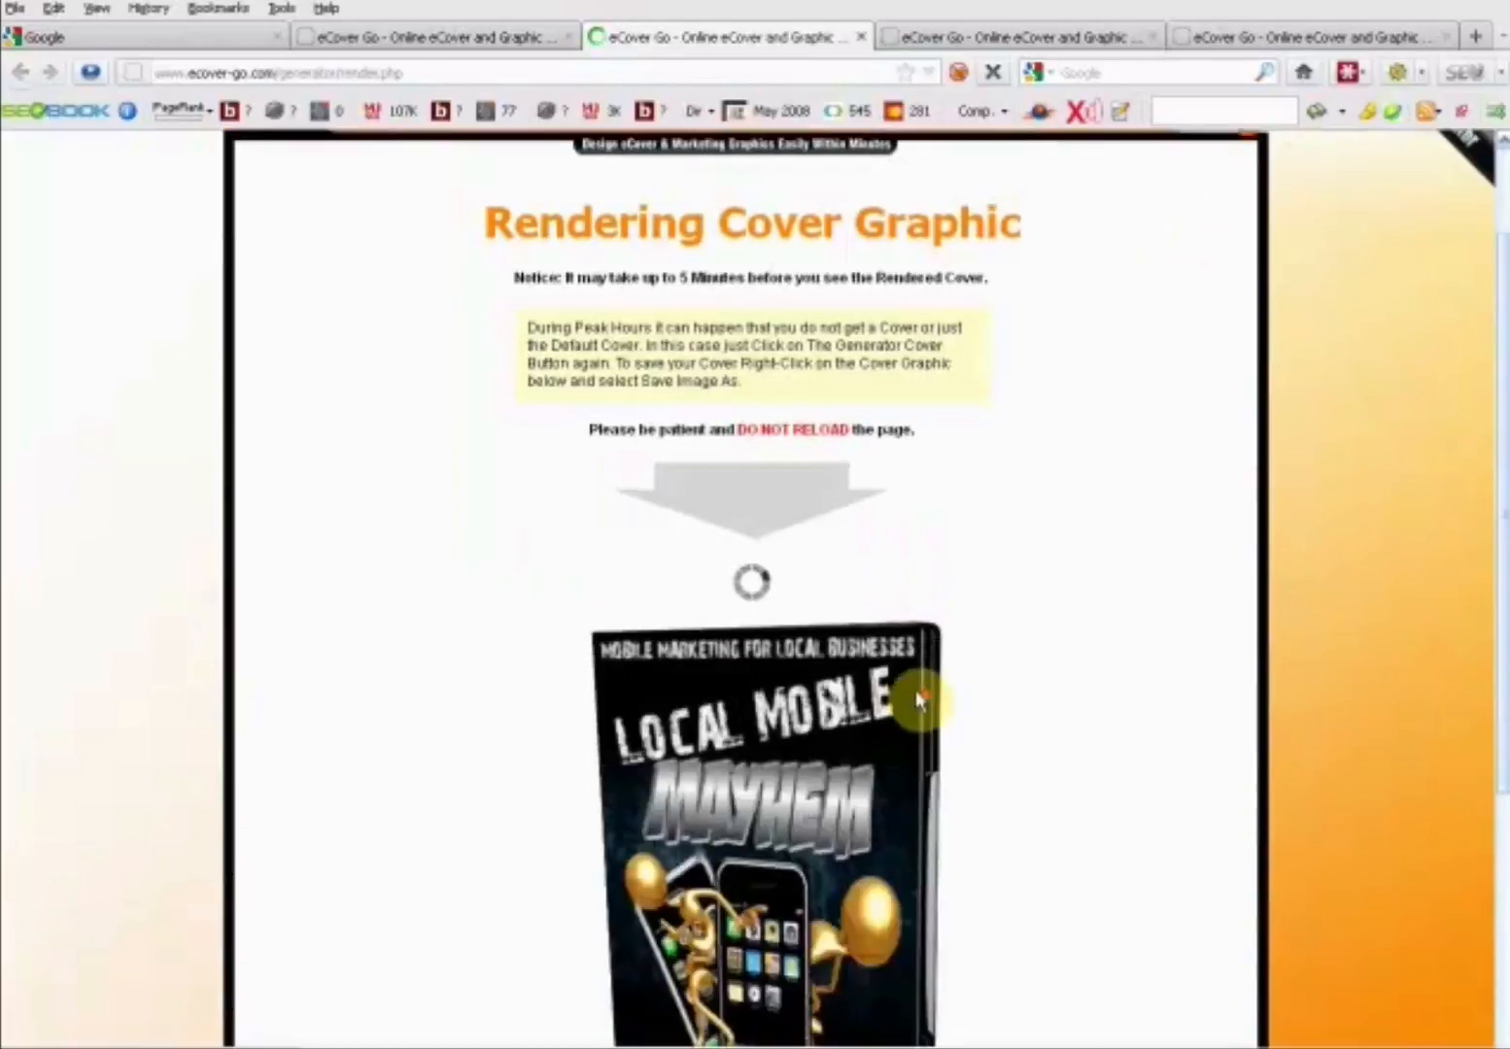
{"action": "scroll", "coordinate": [919, 701], "scroll_direction": "up", "scroll_amount": 3}
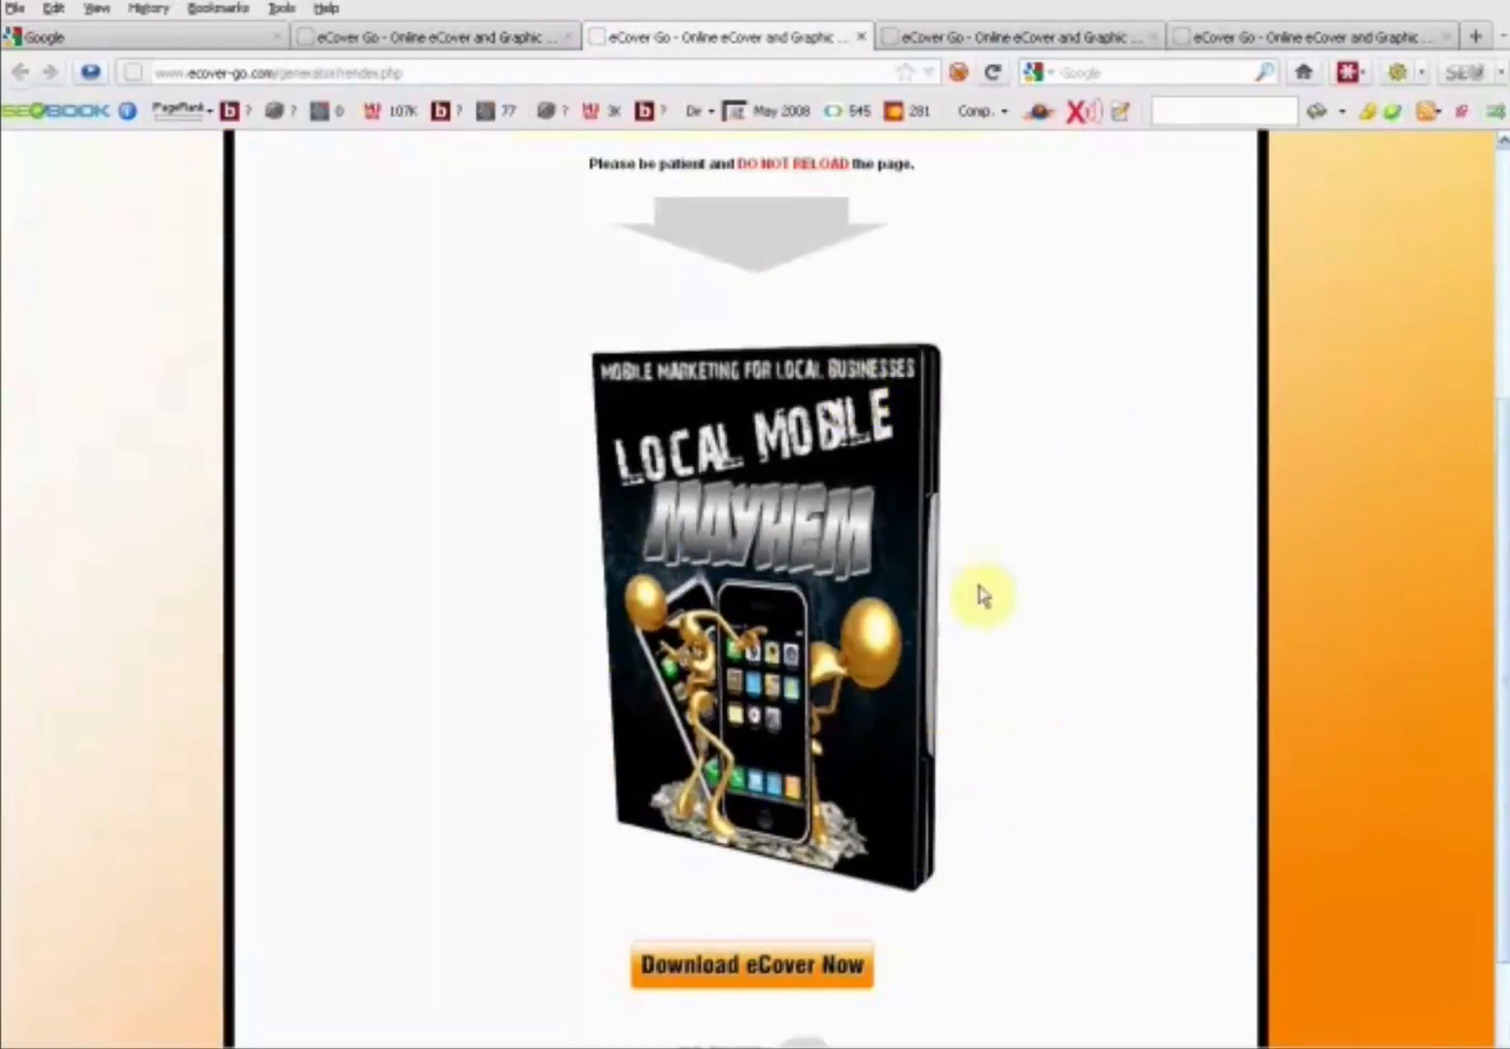
- Save the rendered DVD case image as "dvd cover 1.png" in the LOCAL MOBILE MAYHEM folder
{"action": "right_click", "coordinate": [777, 563]}
{"action": "left_click", "coordinate": [878, 657]}
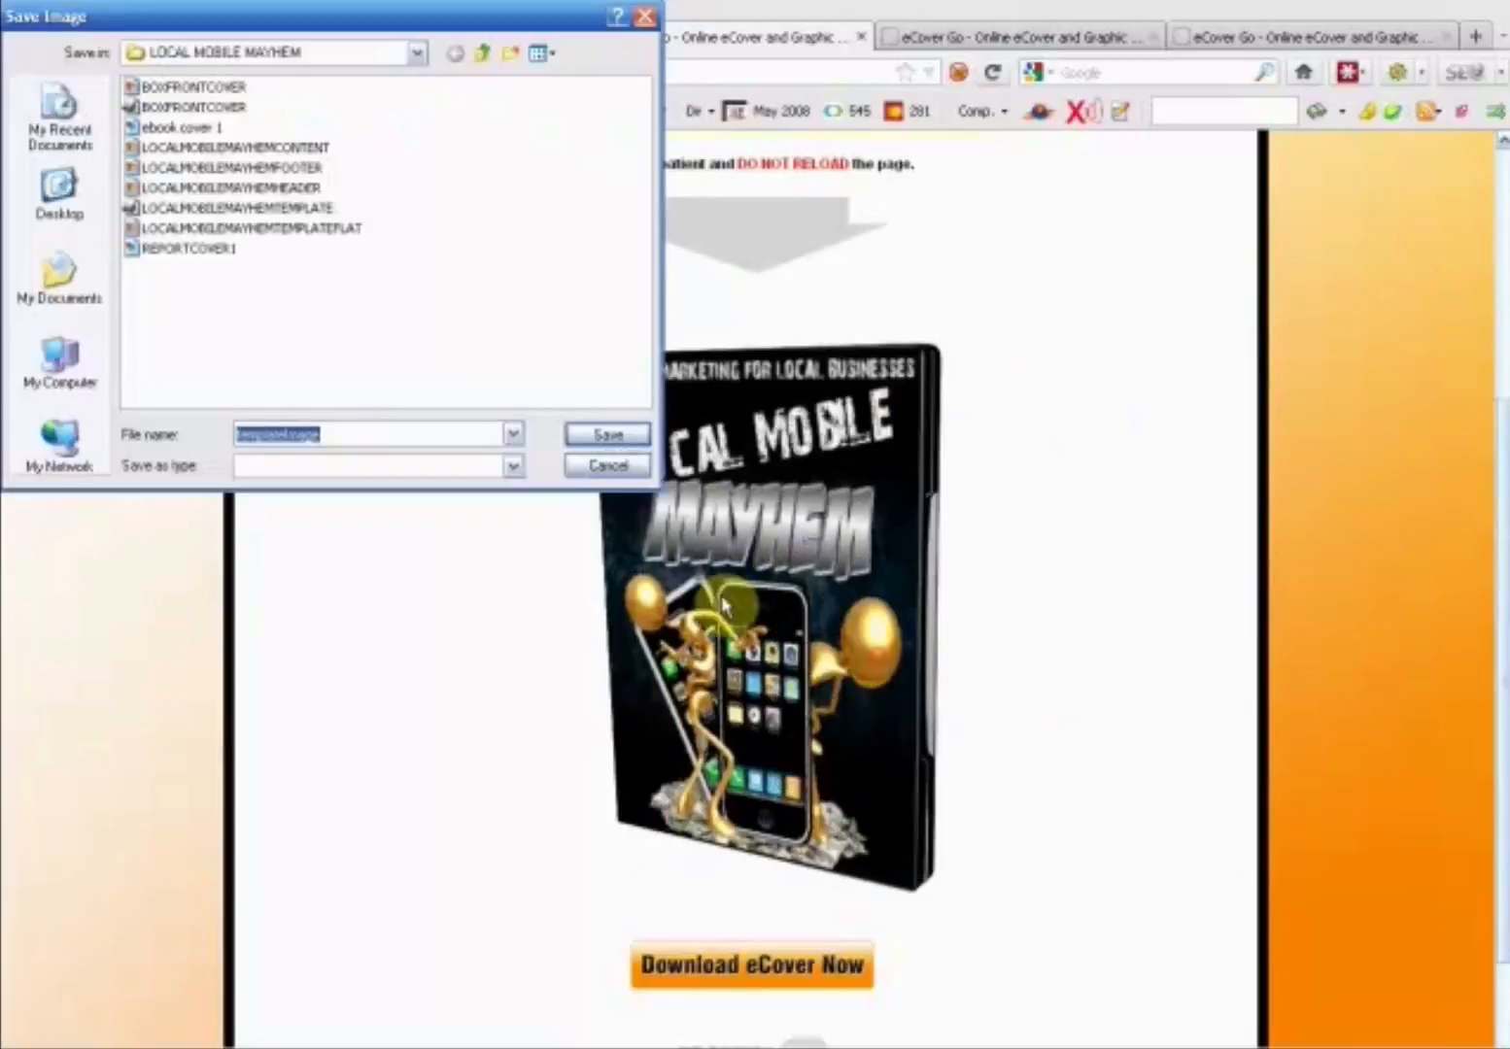
{"action": "key", "text": "BackSpace"}
{"action": "type", "text": "dvd cover 1.png"}
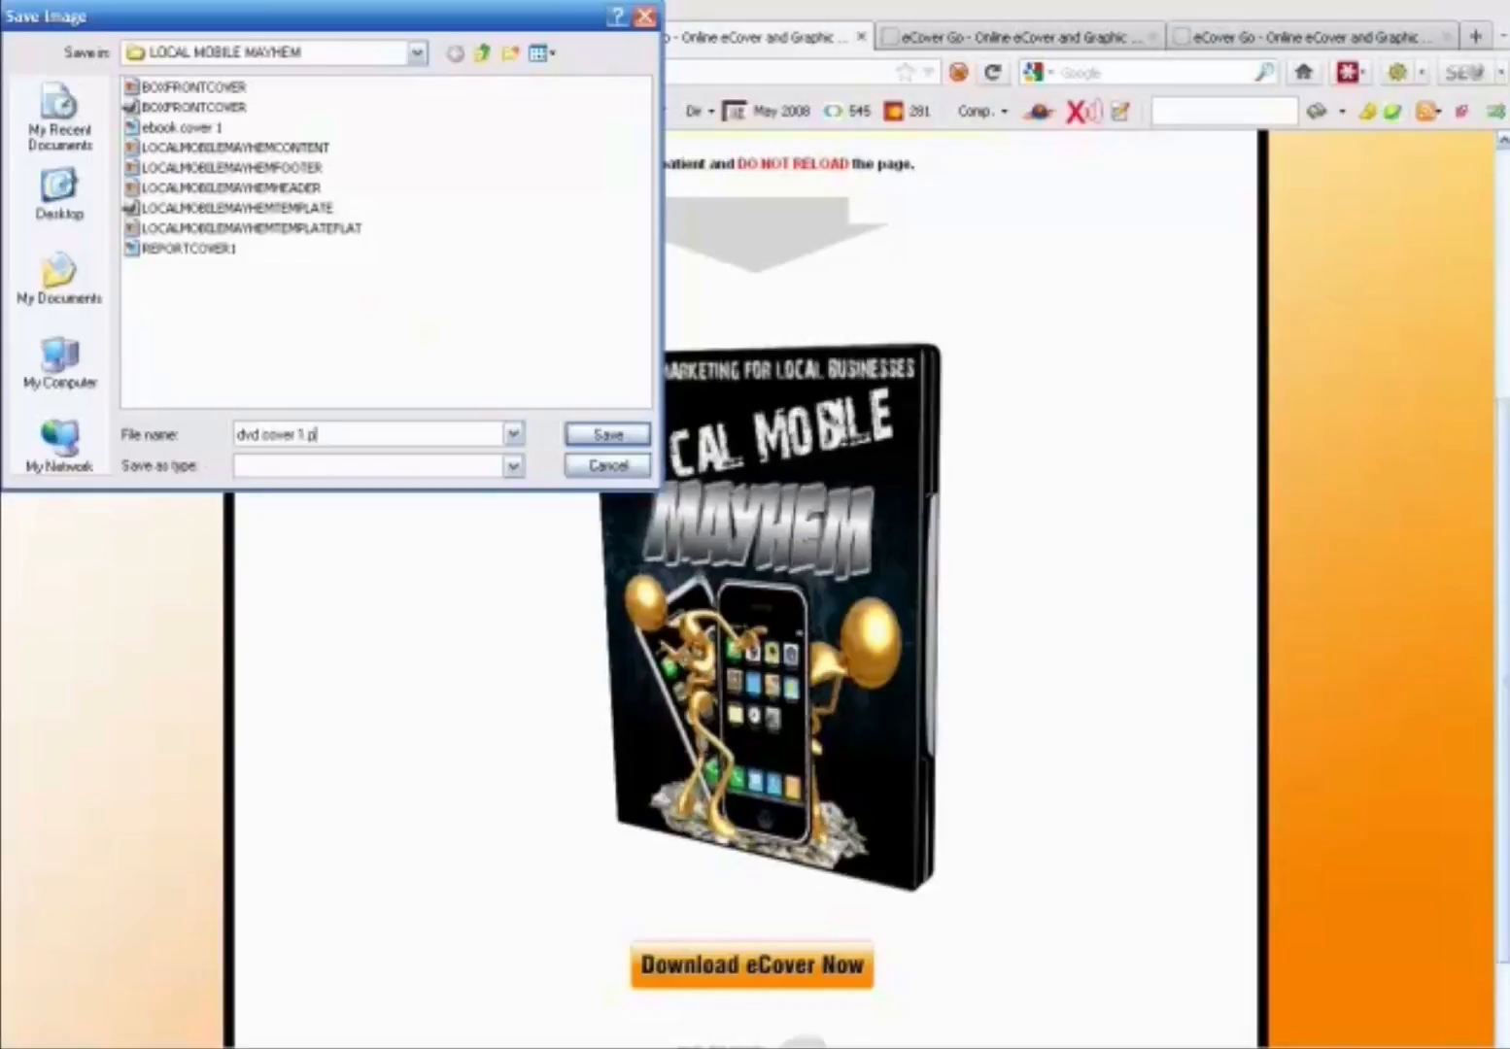
{"action": "left_click", "coordinate": [596, 439]}
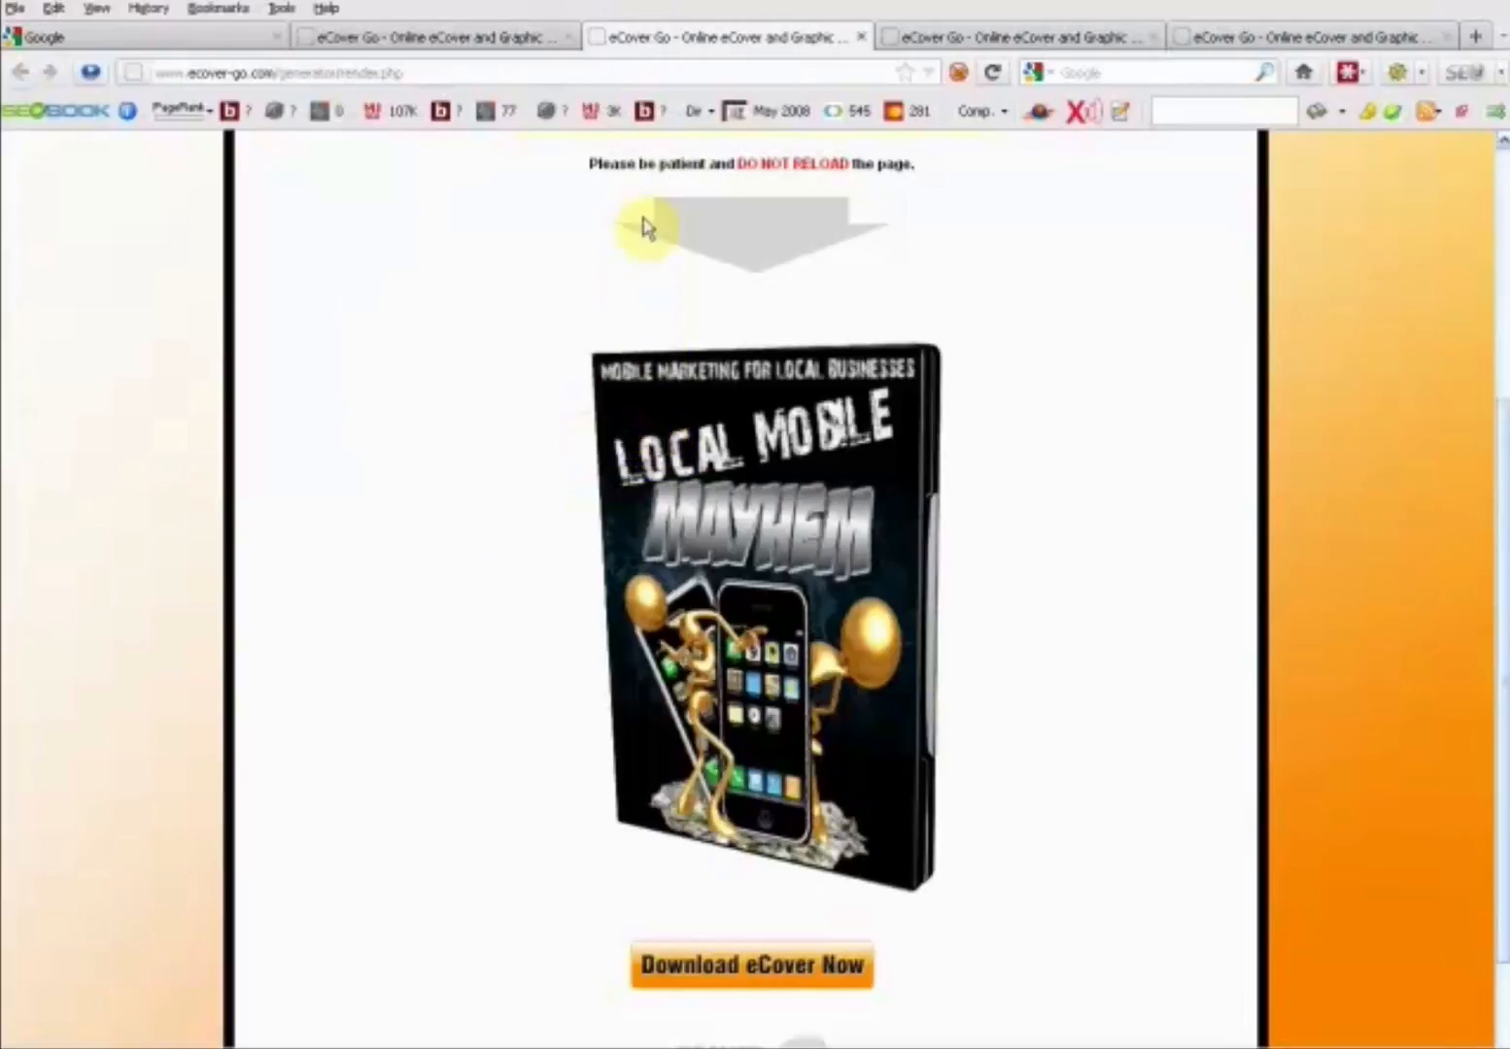
- Close the rendered cover page, generate the DVD Cover 7 eCover with the same front graphic and view the full rendered case
{"action": "left_click", "coordinate": [862, 37]}
{"action": "scroll", "coordinate": [879, 413], "scroll_direction": "up", "scroll_amount": 20}
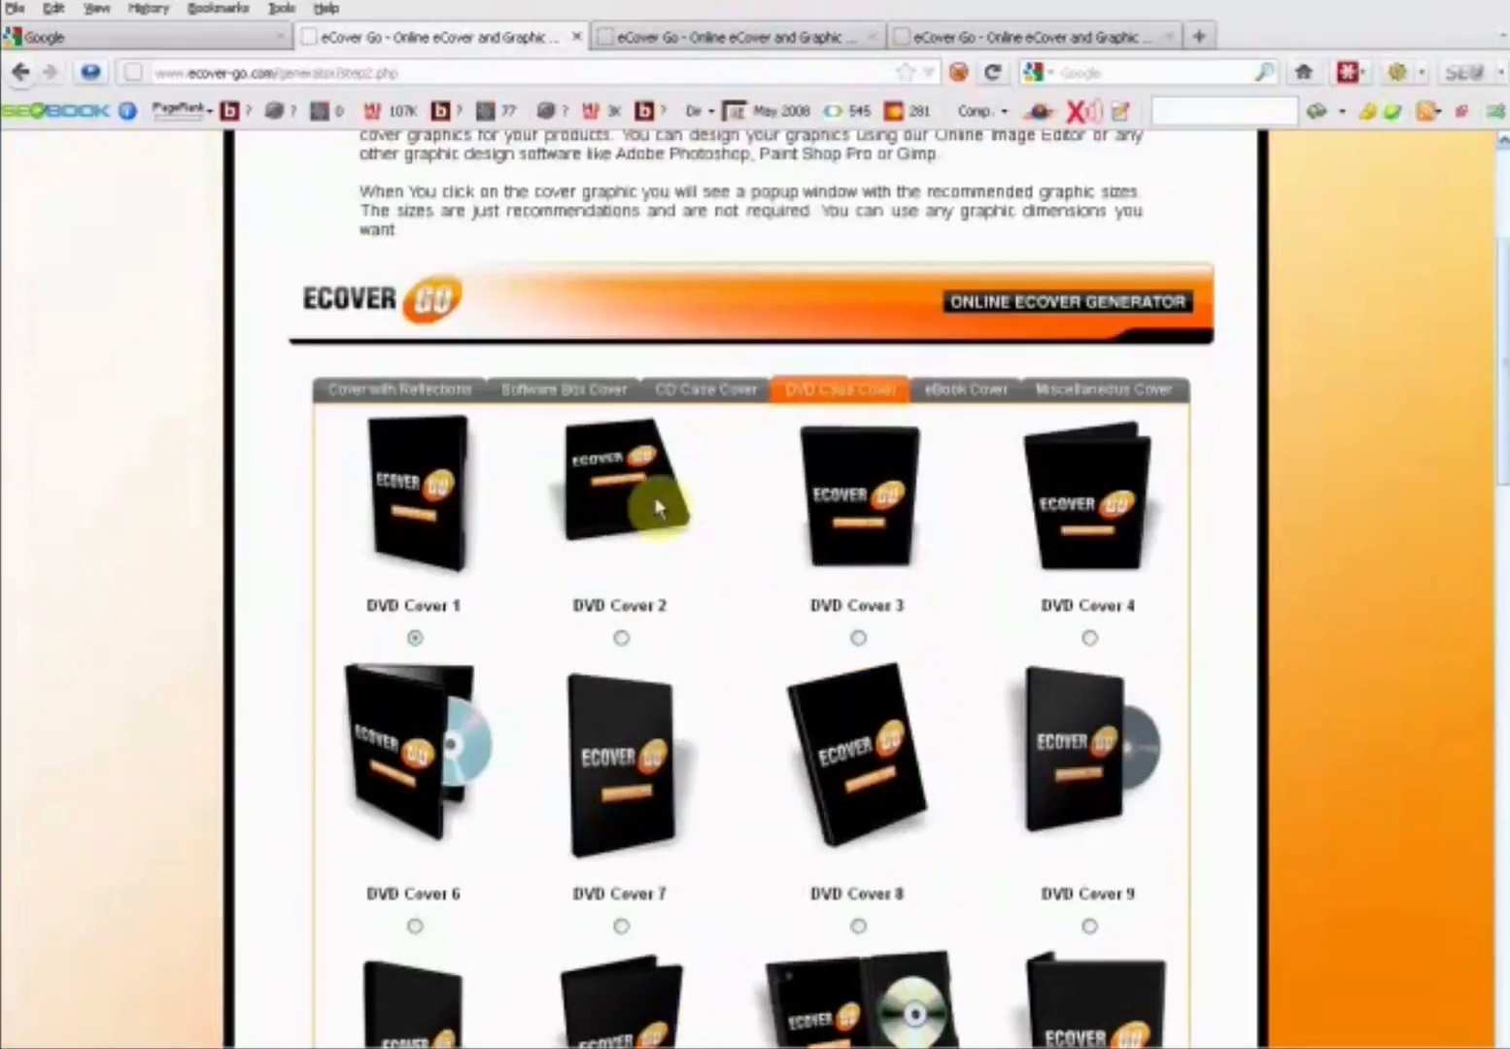
{"action": "scroll", "coordinate": [656, 498], "scroll_direction": "down", "scroll_amount": 3}
{"action": "left_click", "coordinate": [621, 657]}
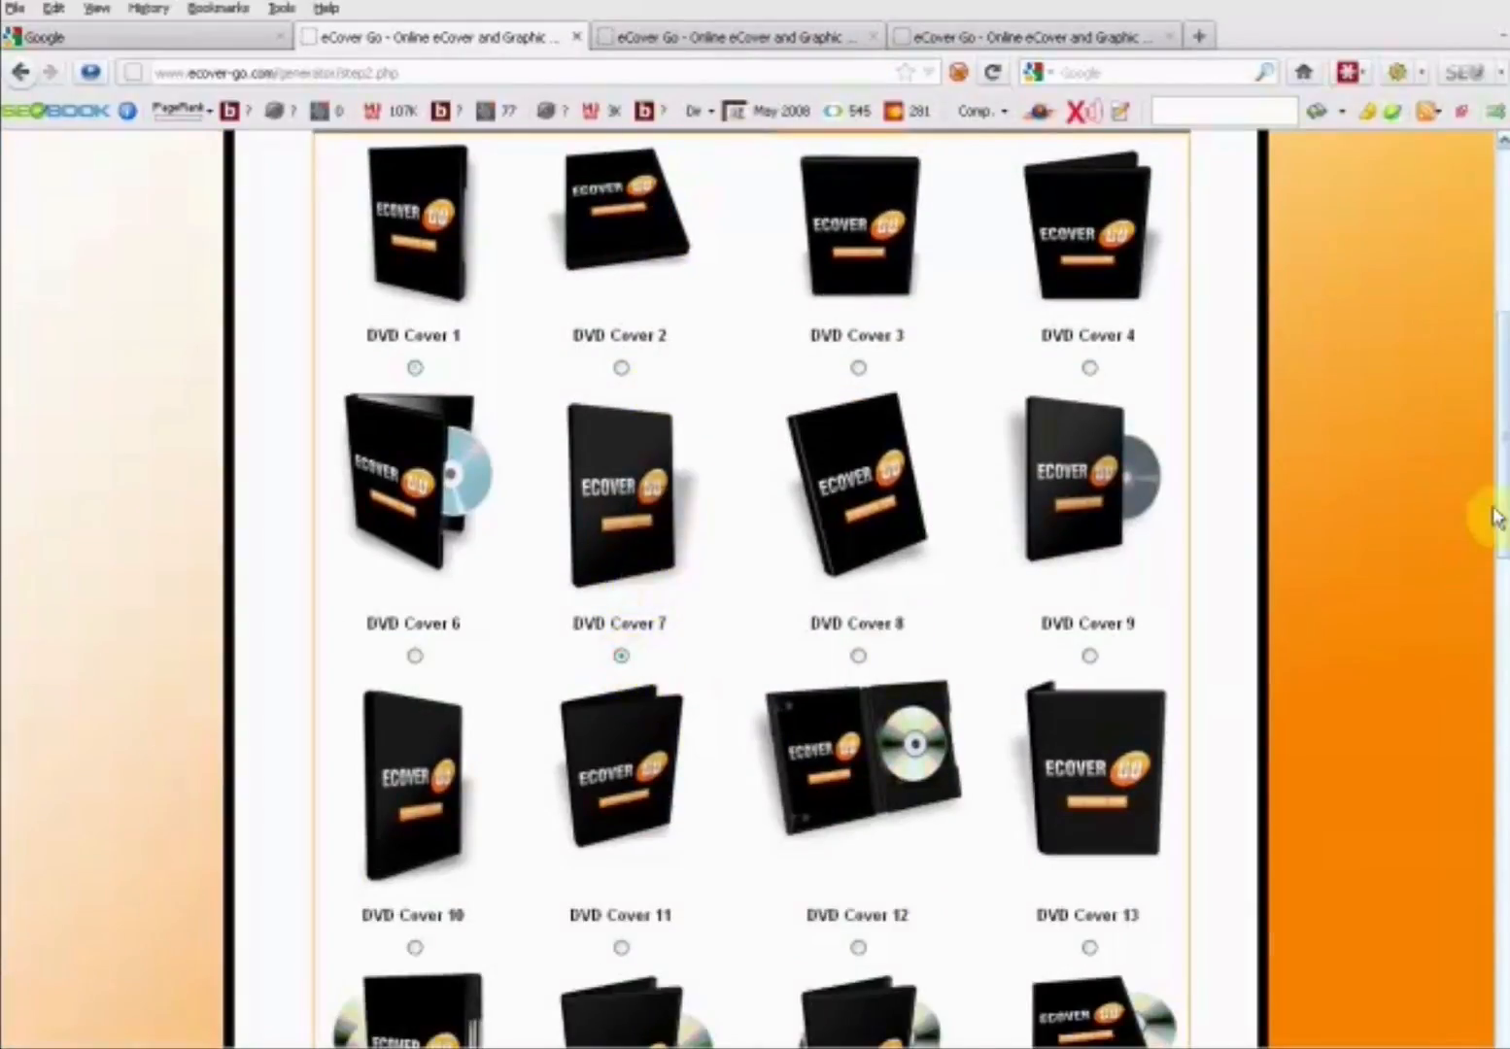
{"action": "left_click_drag", "start_coordinate": [1497, 510], "coordinate": [1501, 930]}
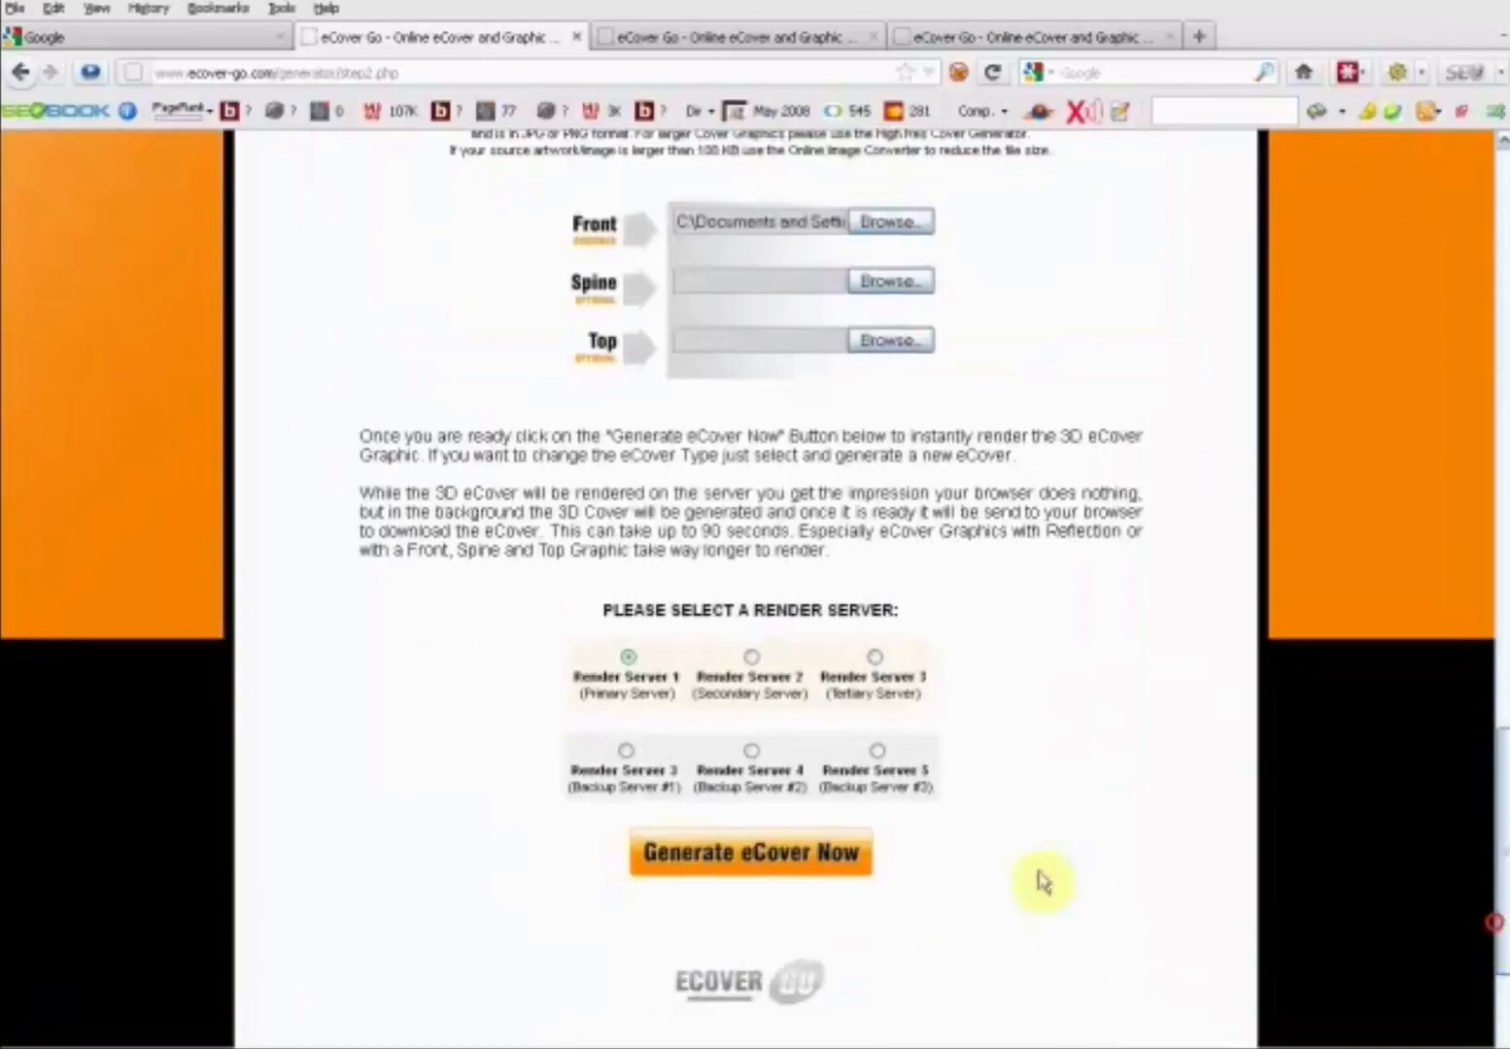
{"action": "left_click", "coordinate": [809, 872]}
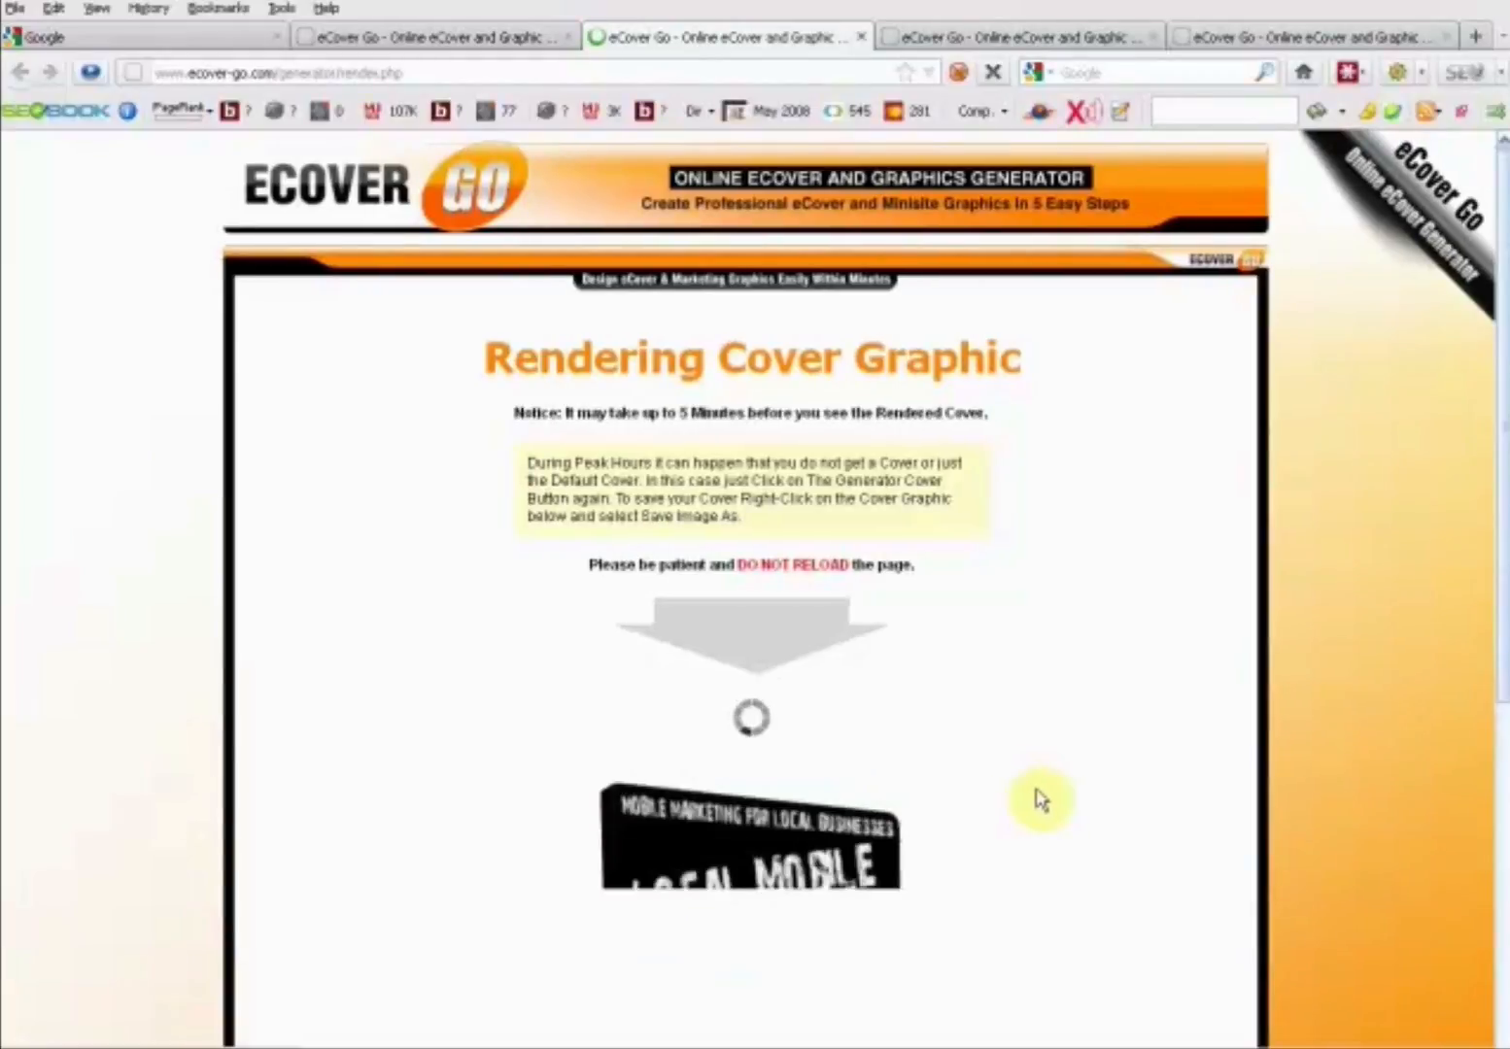
{"action": "scroll", "coordinate": [1042, 780], "scroll_direction": "down", "scroll_amount": 3}
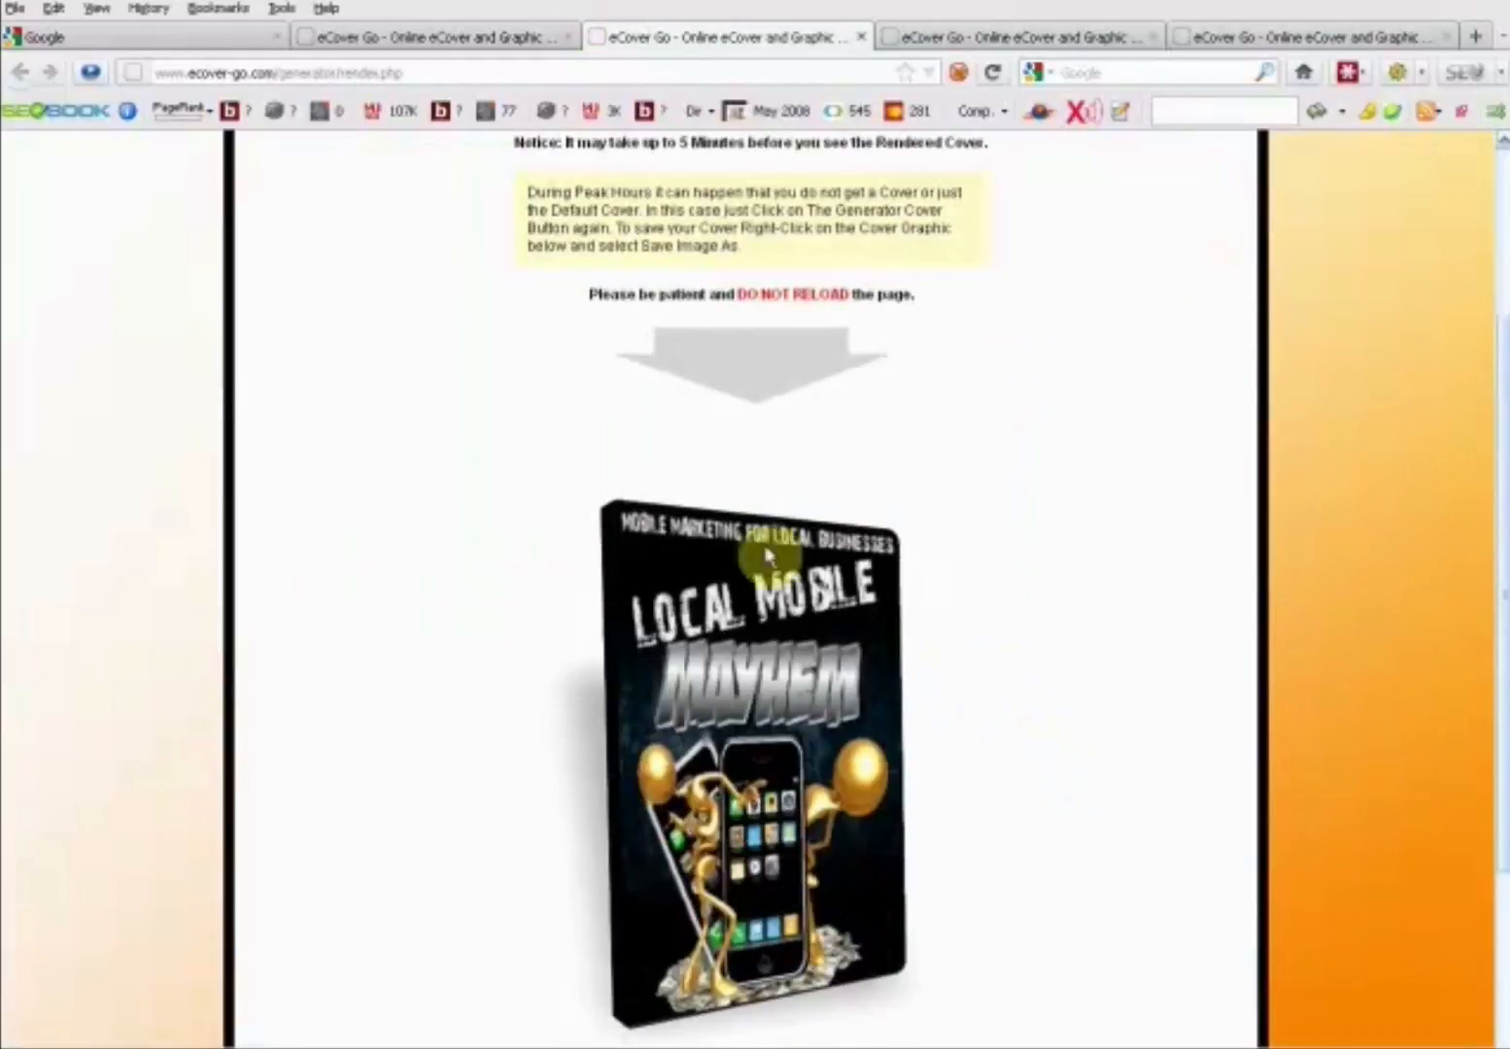
{"action": "scroll", "coordinate": [966, 802], "scroll_direction": "down", "scroll_amount": 3}
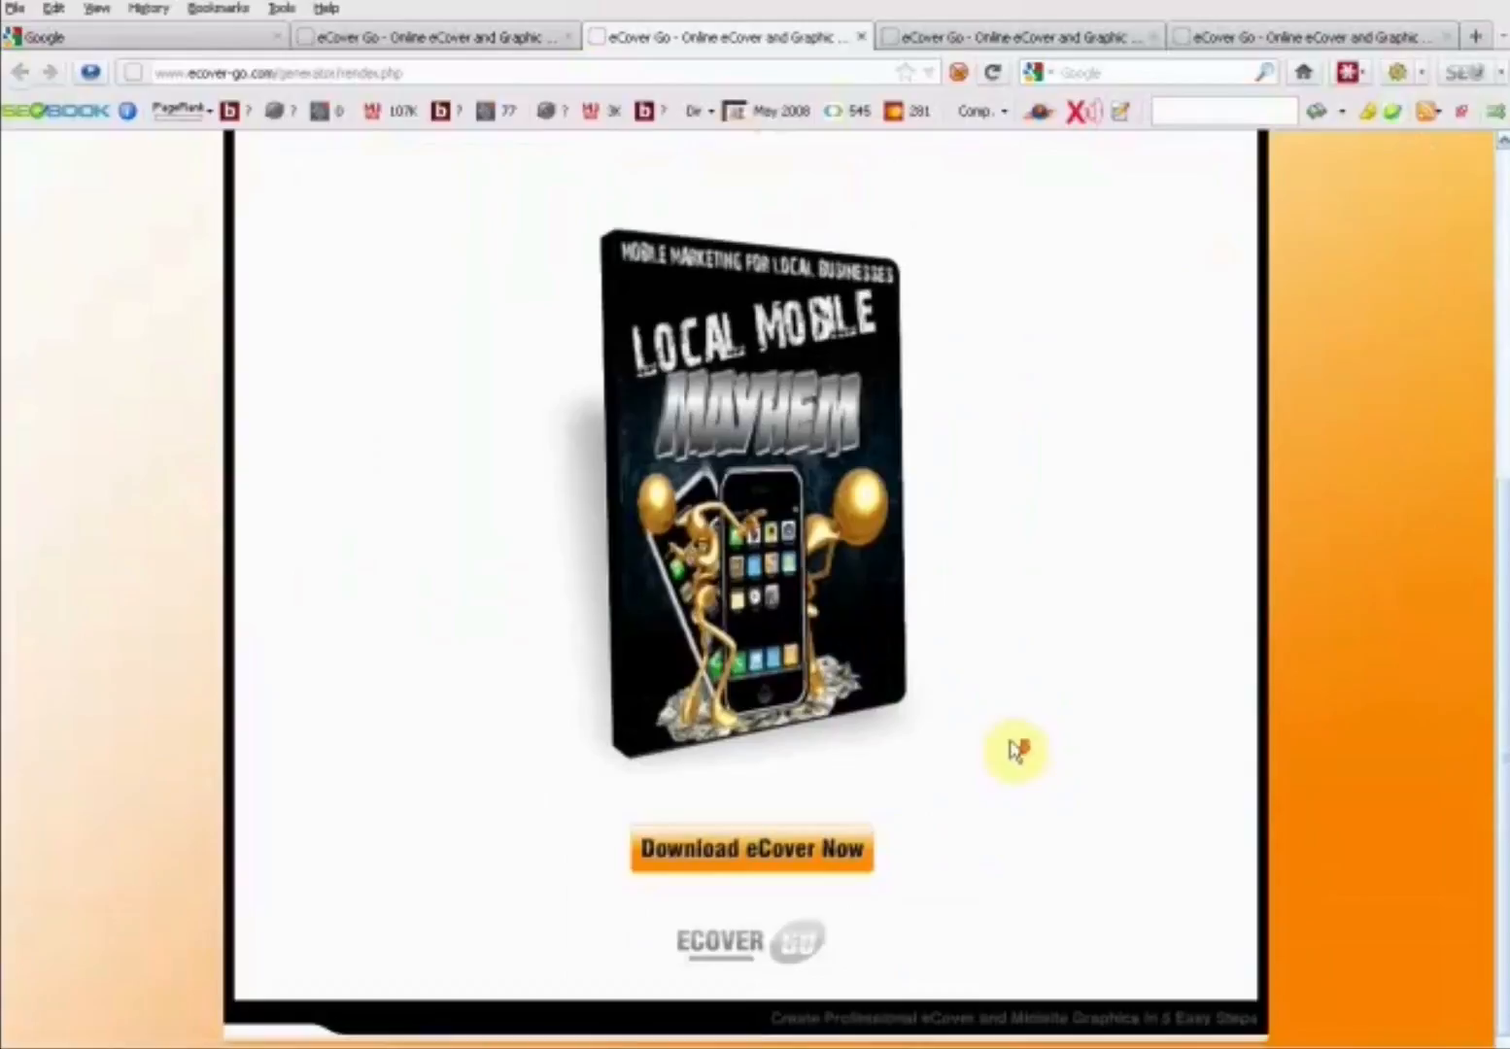
- Save the rendered DVD Cover 7 image as "dvd cover 2.png" in the LOCAL MOBILE MAYHEM folder
{"action": "right_click", "coordinate": [751, 534]}
{"action": "left_click", "coordinate": [826, 618]}
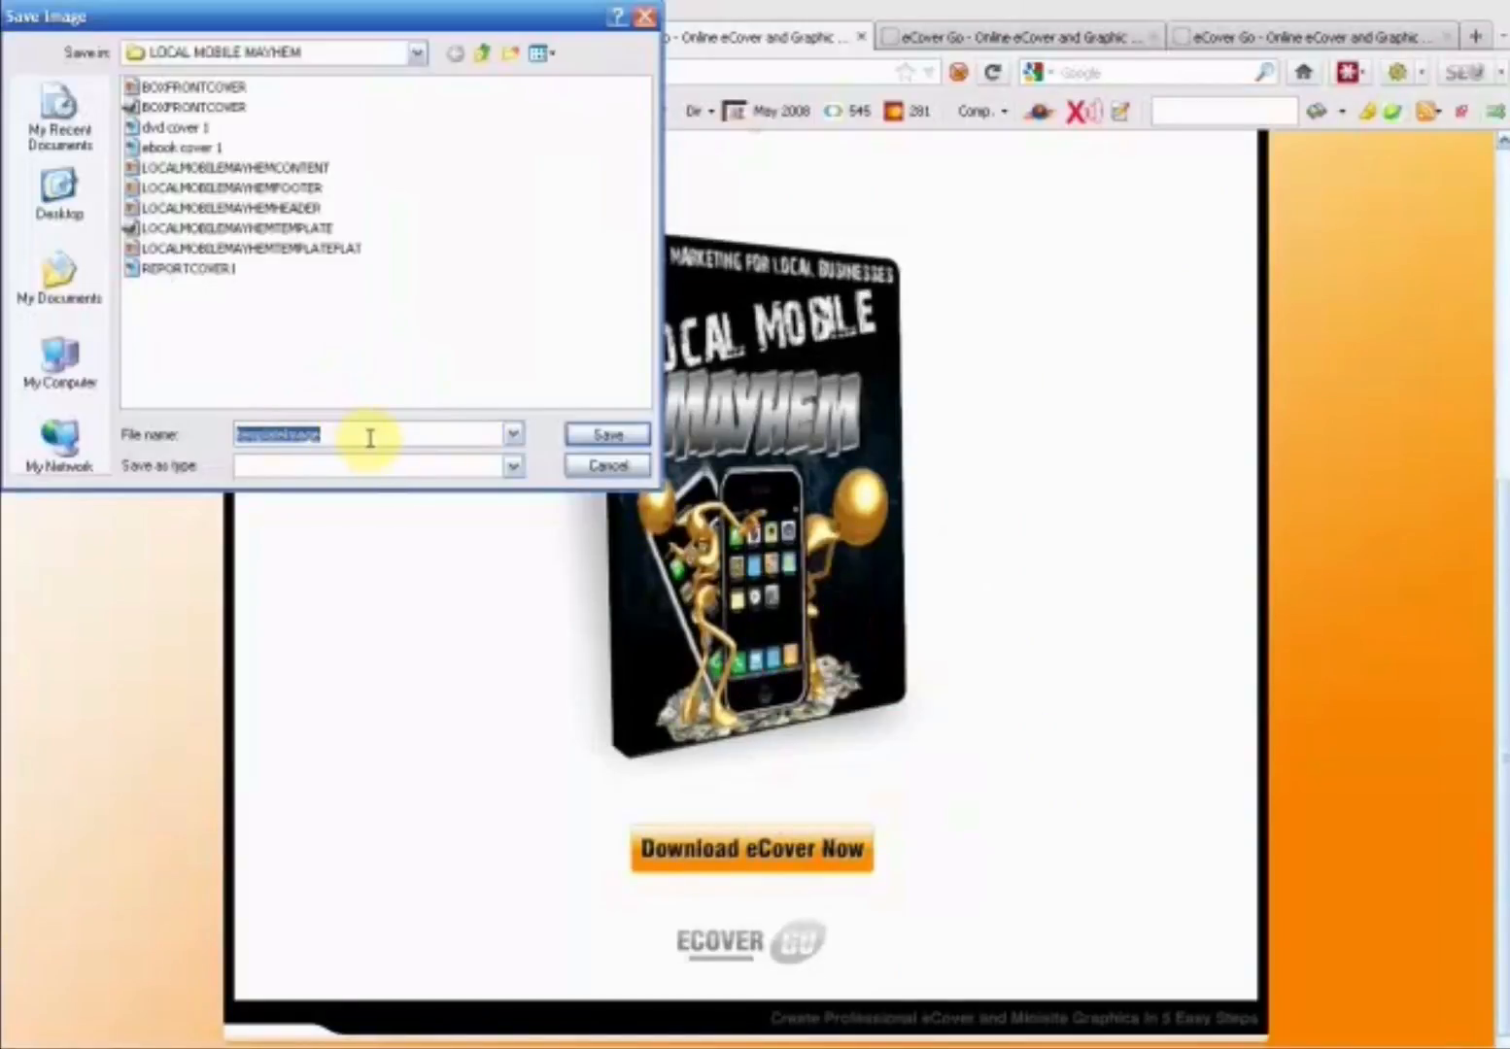
{"action": "type", "text": "dvd c"}
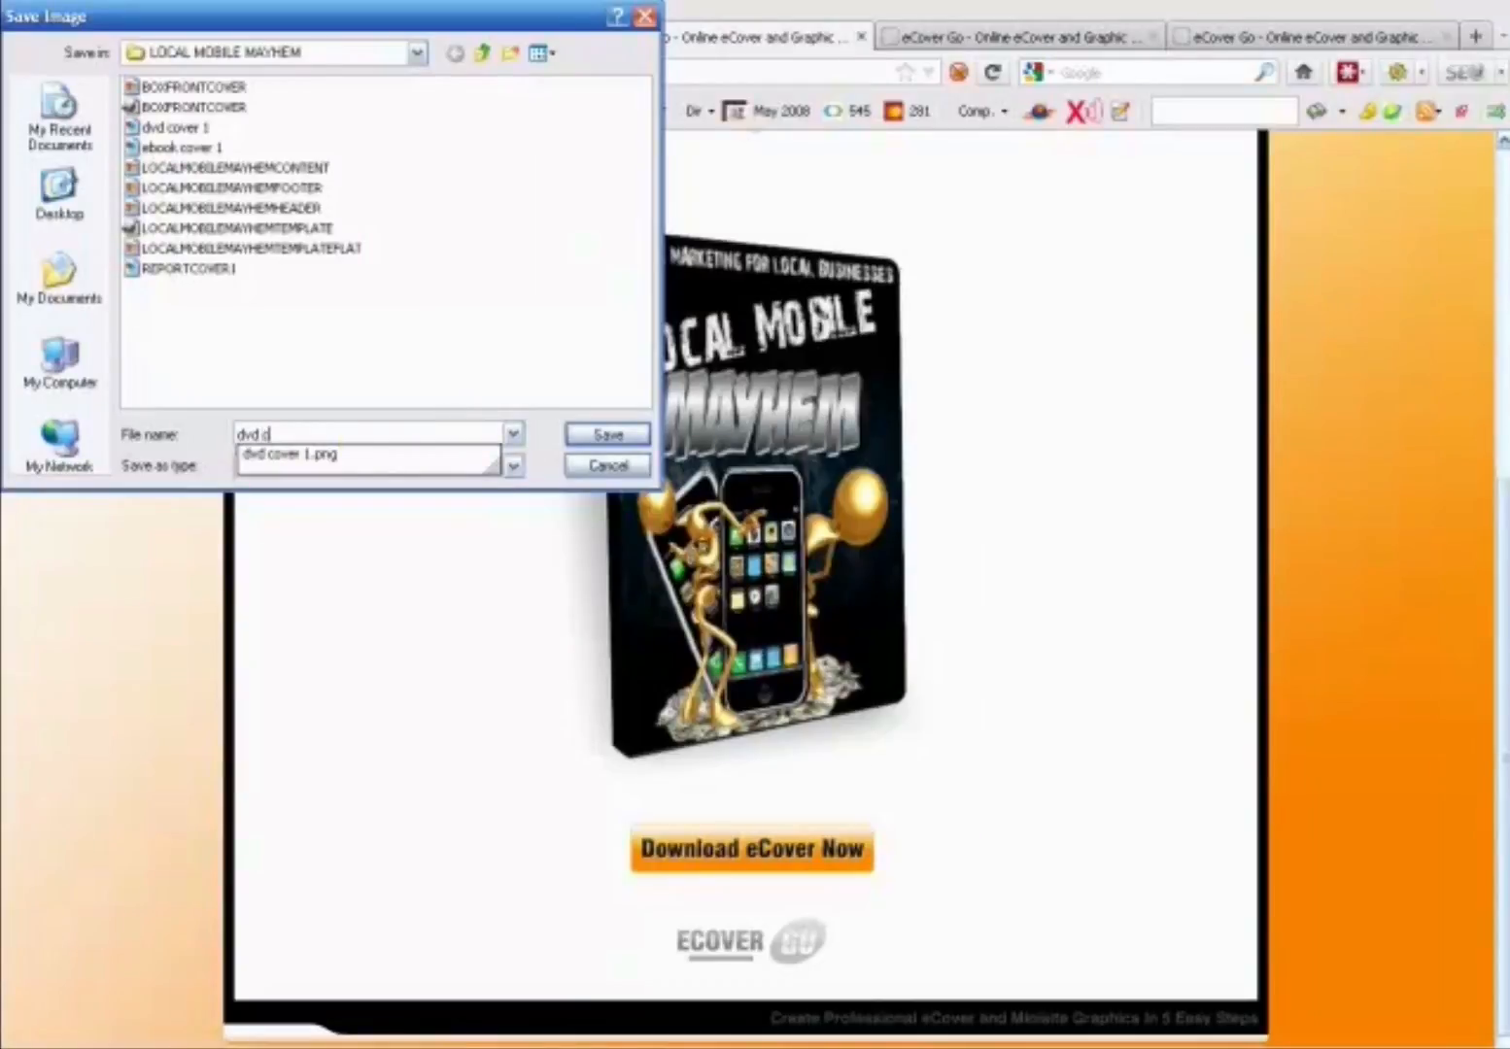
{"action": "type", "text": "over 2.png"}
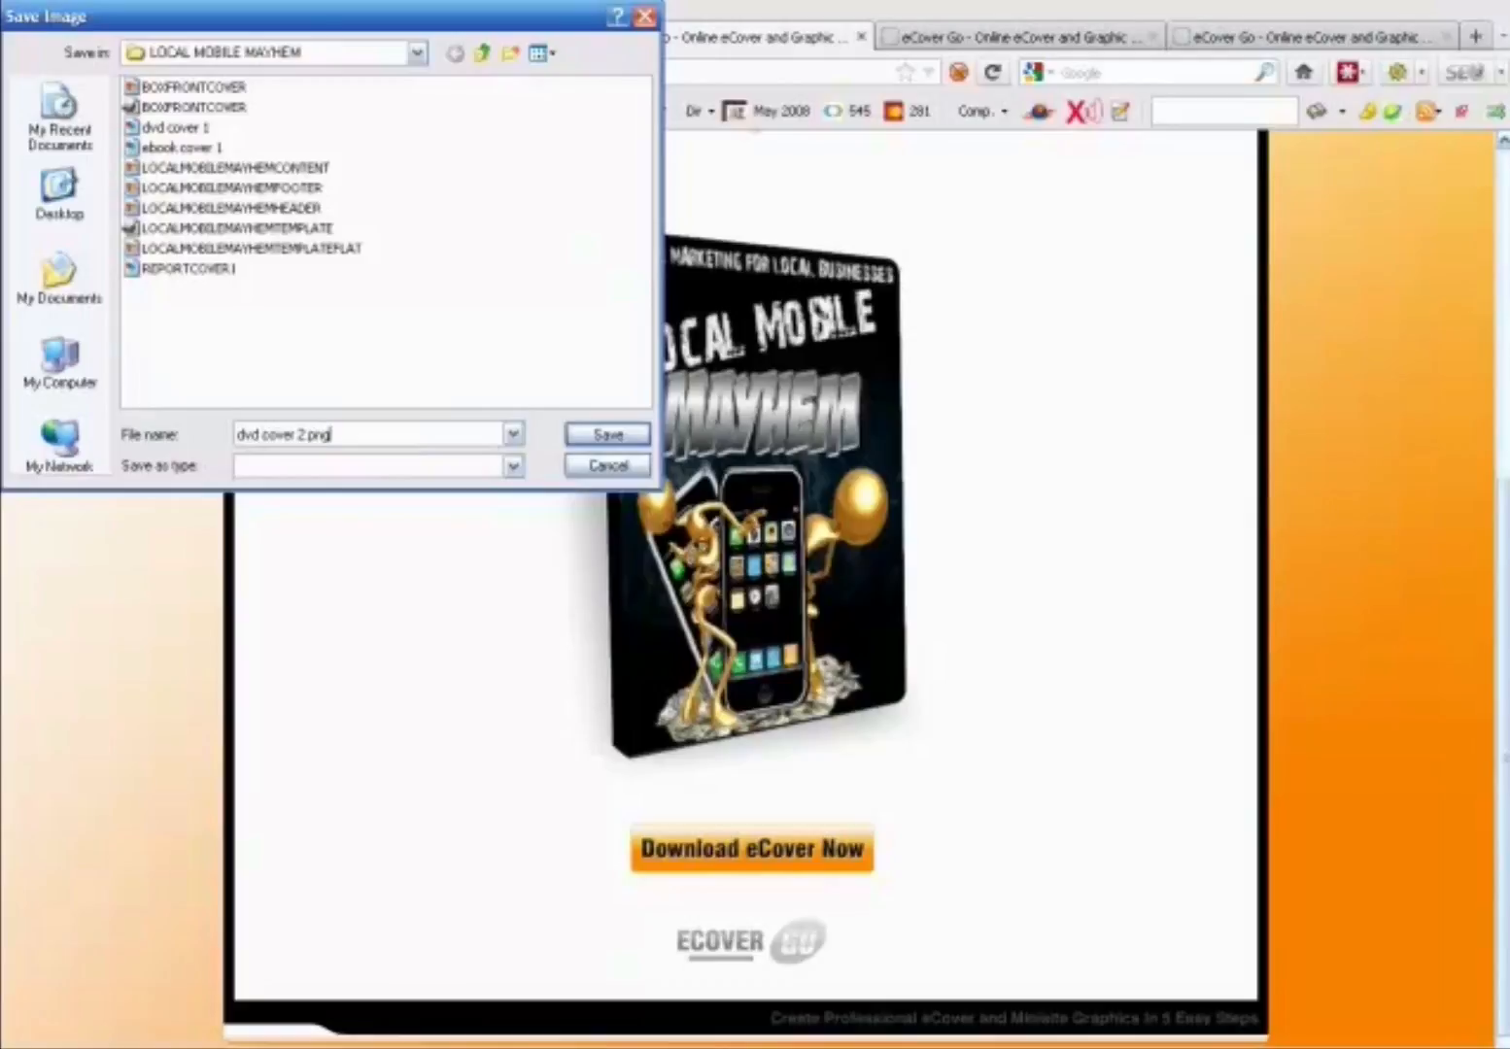
{"action": "left_click", "coordinate": [591, 434]}
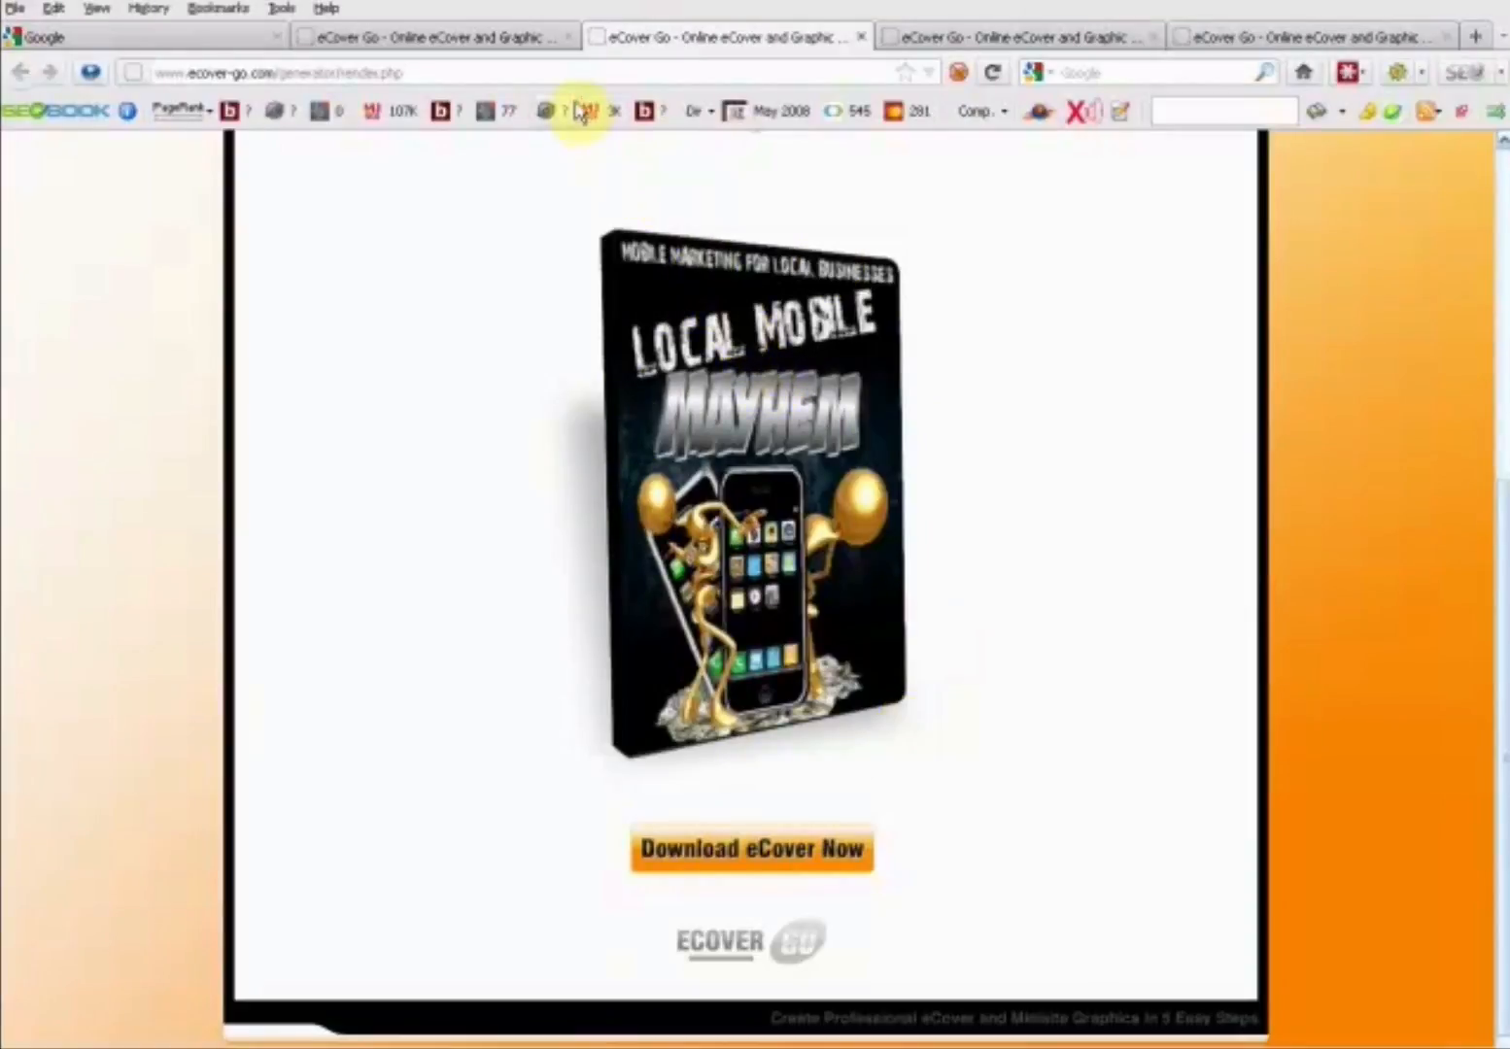
- Return to the eCover generator page and generate the DVD Cover 6 eCover with the same front graphic on Render Server 1
{"action": "left_click", "coordinate": [522, 39]}
{"action": "scroll", "coordinate": [857, 476], "scroll_direction": "up", "scroll_amount": 7}
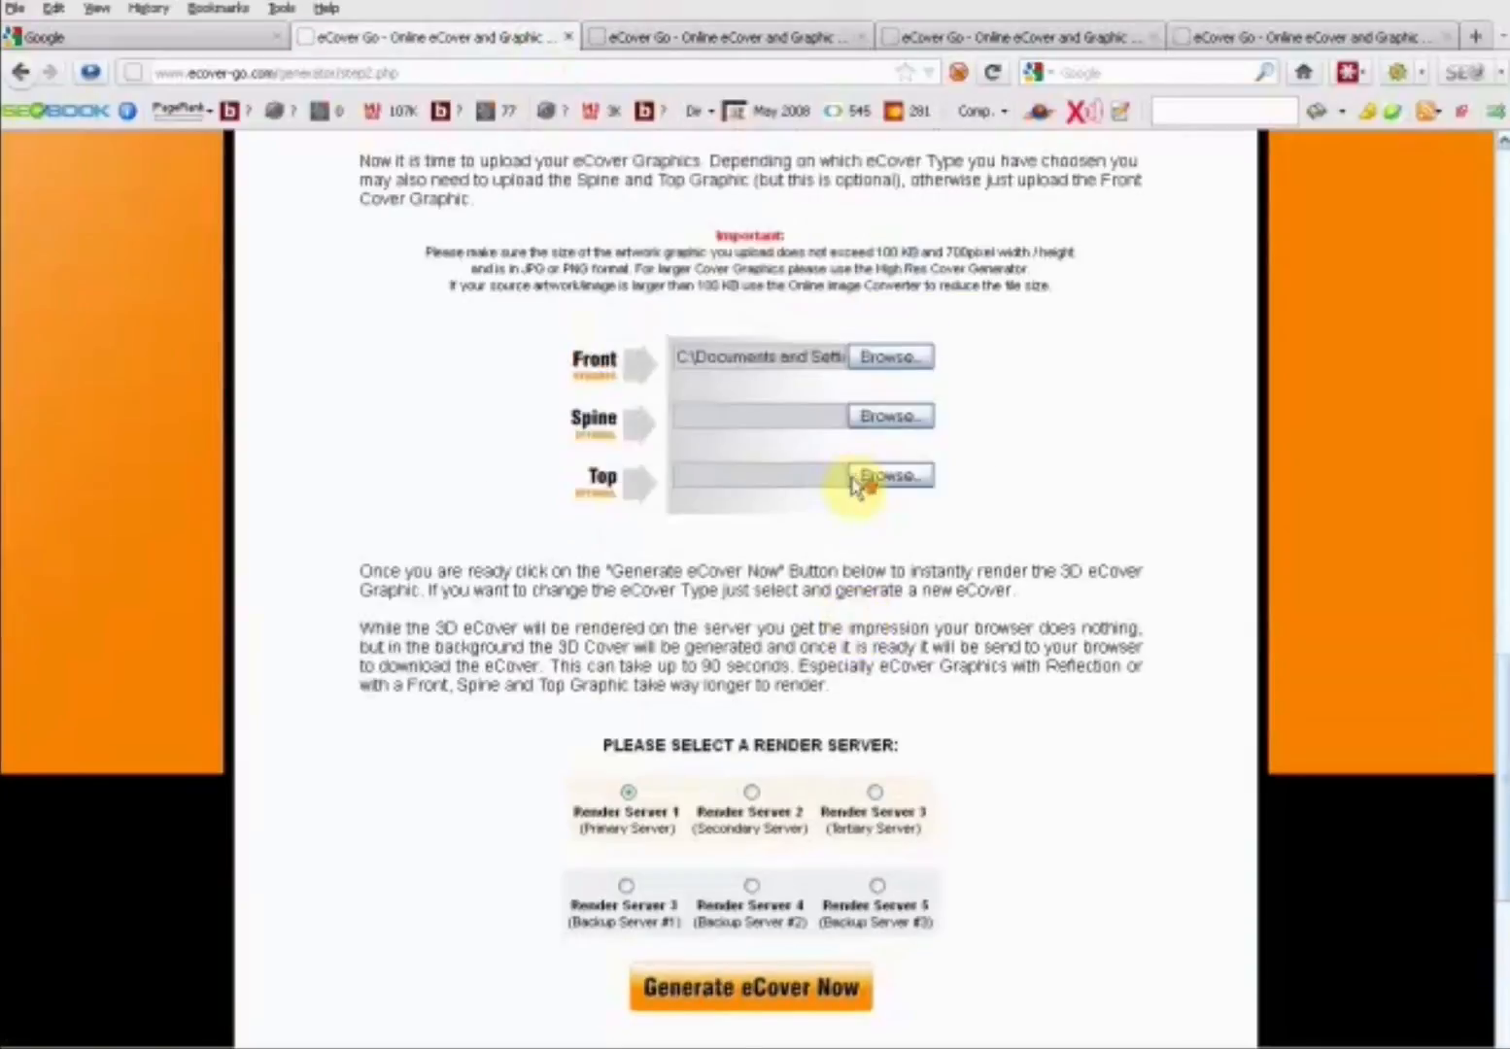
{"action": "scroll", "coordinate": [851, 474], "scroll_direction": "up", "scroll_amount": 8}
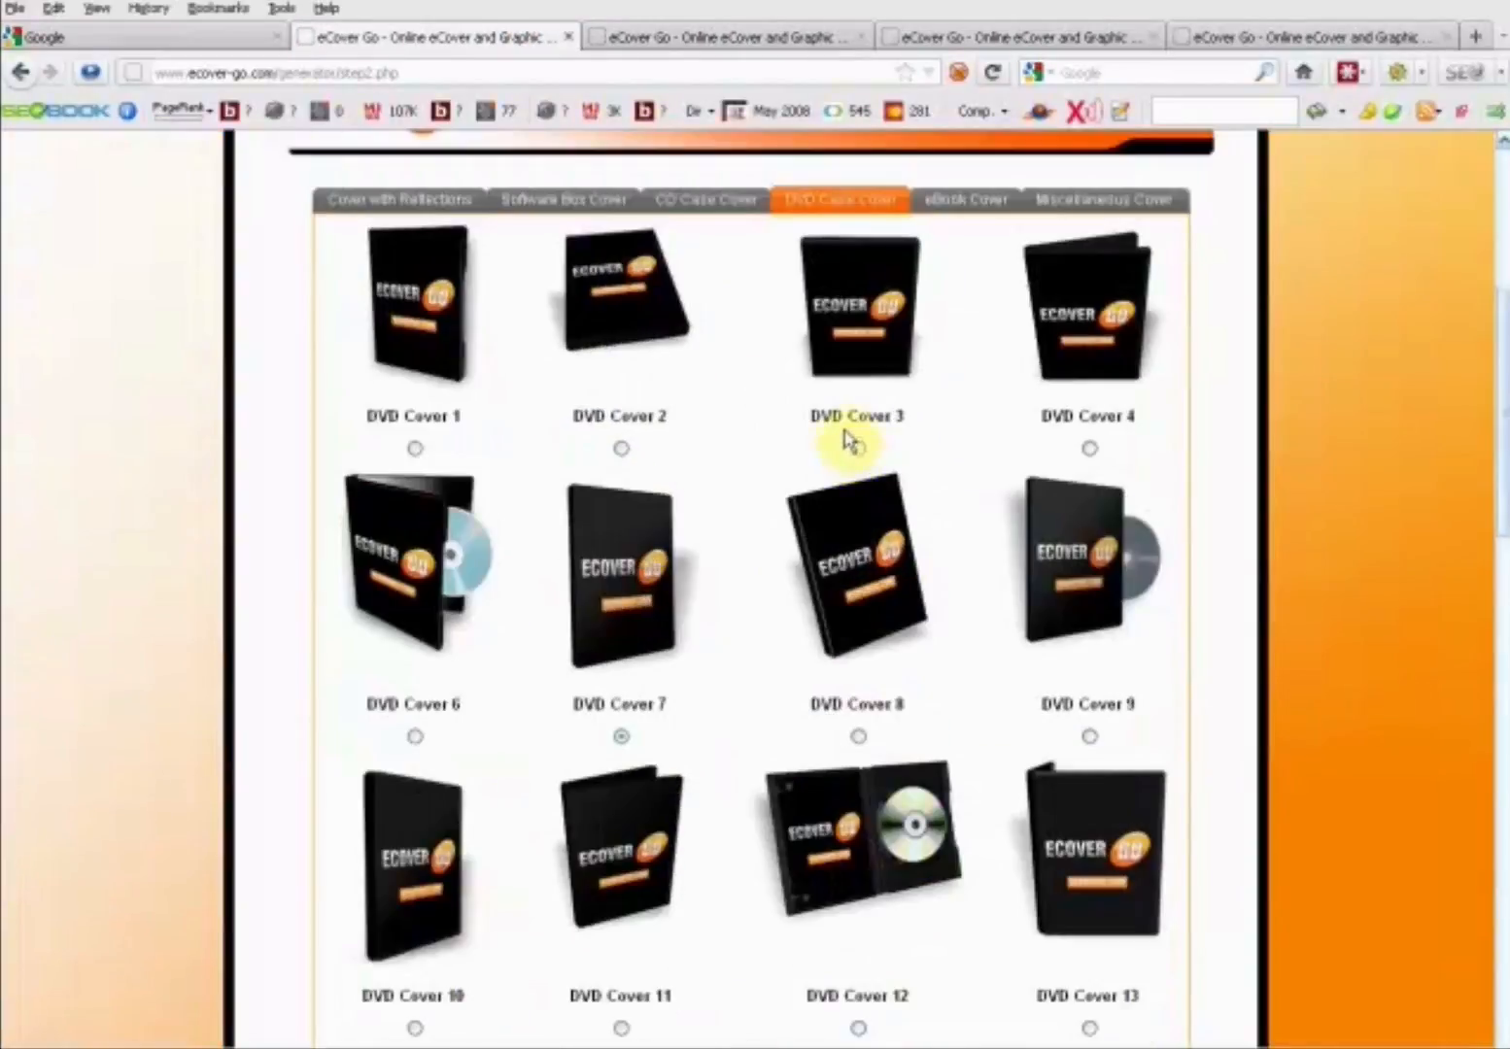
{"action": "left_click", "coordinate": [414, 738]}
{"action": "scroll", "coordinate": [539, 701], "scroll_direction": "down", "scroll_amount": 15}
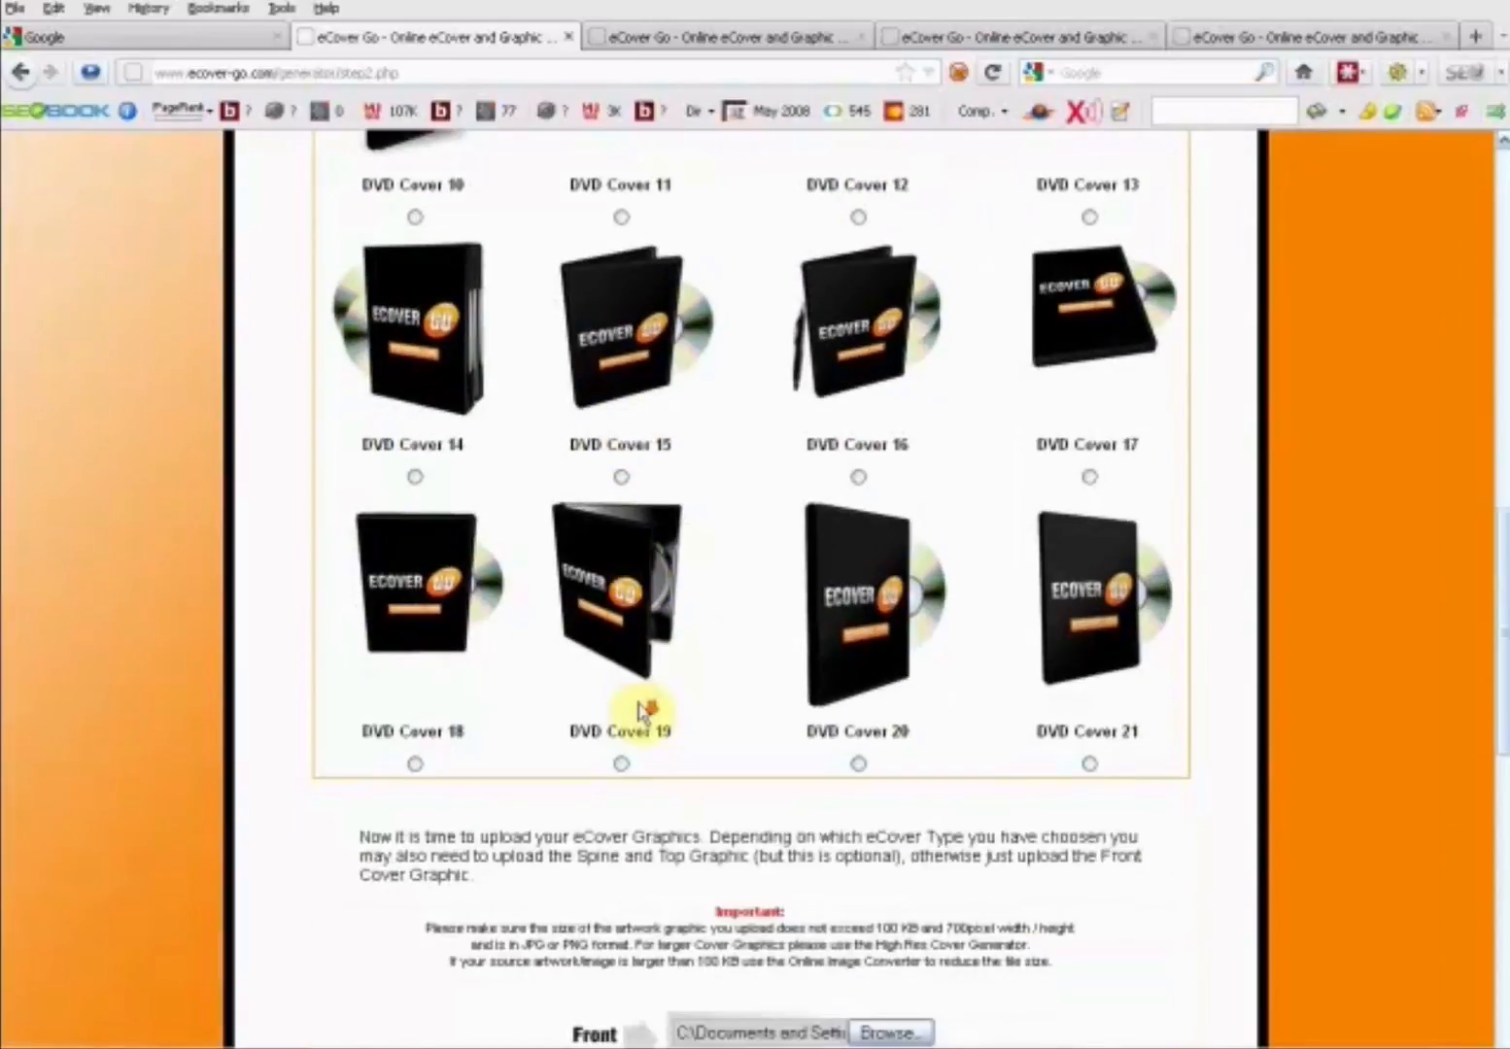
{"action": "scroll", "coordinate": [690, 786], "scroll_direction": "down", "scroll_amount": 3}
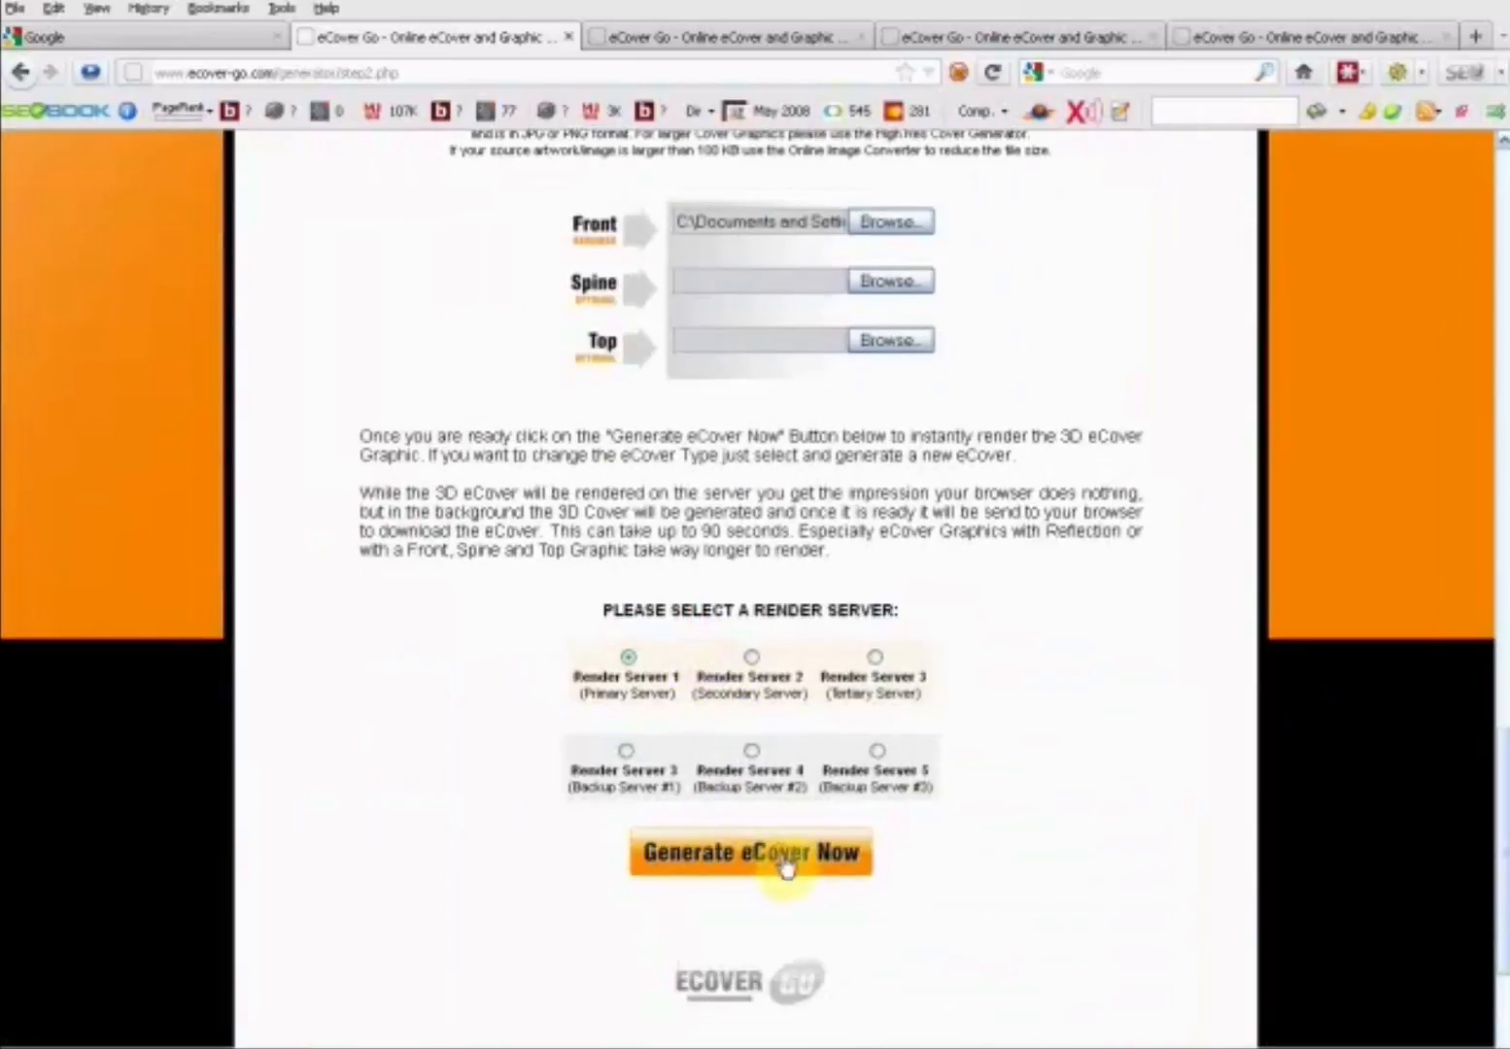
{"action": "left_click", "coordinate": [787, 867]}
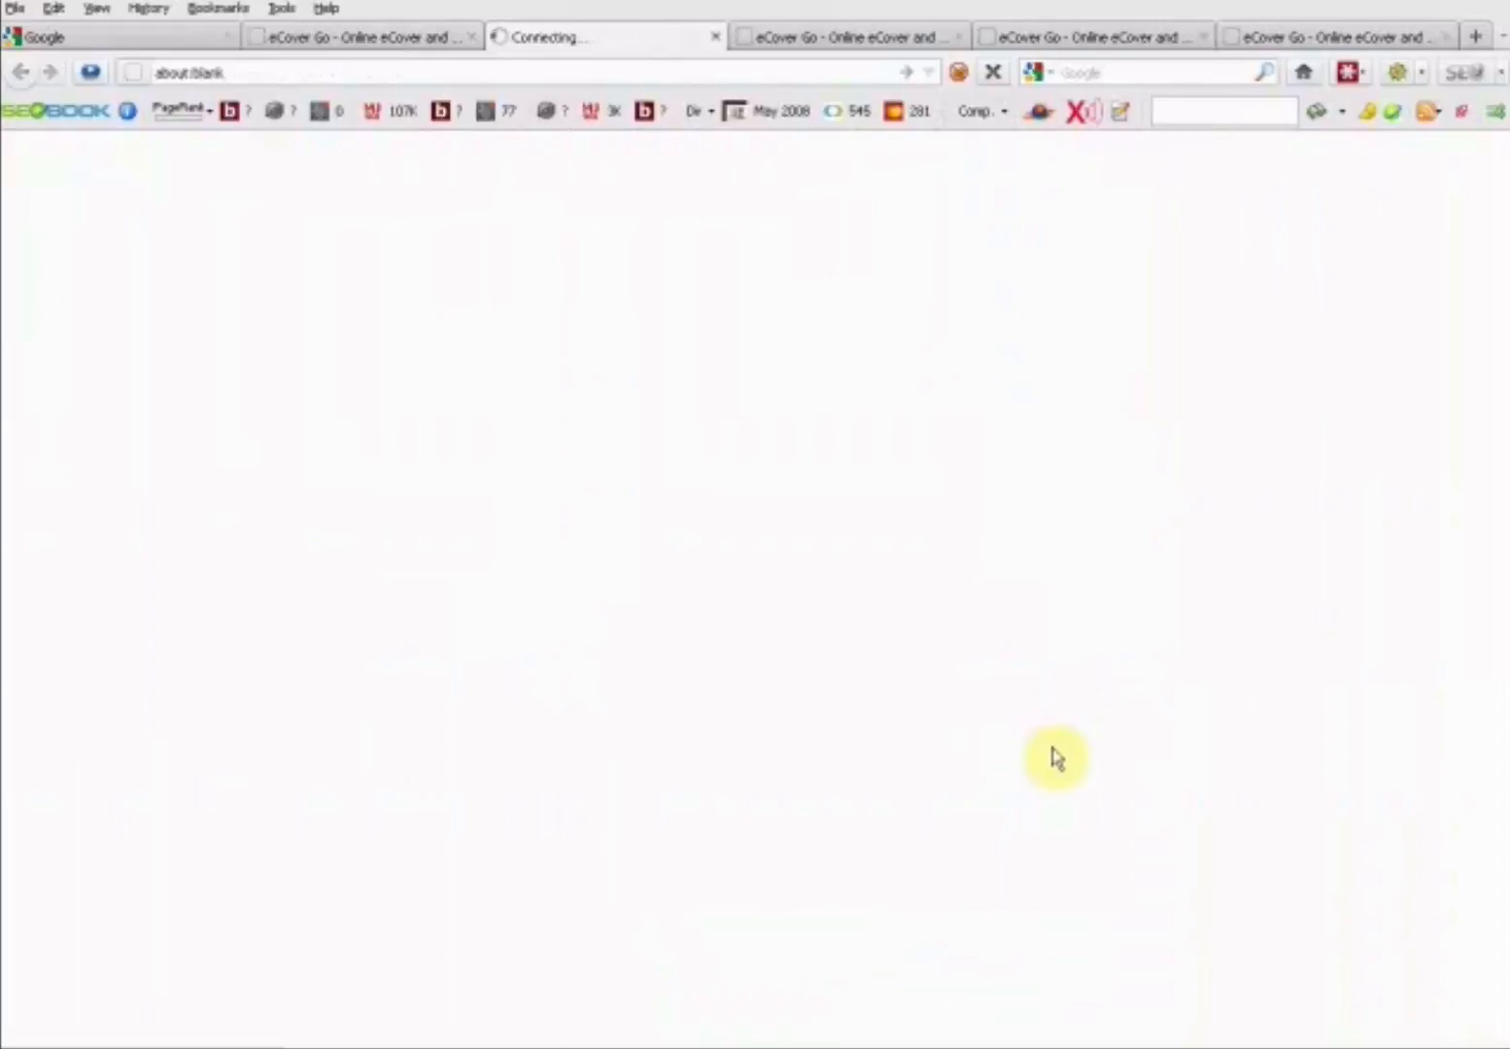
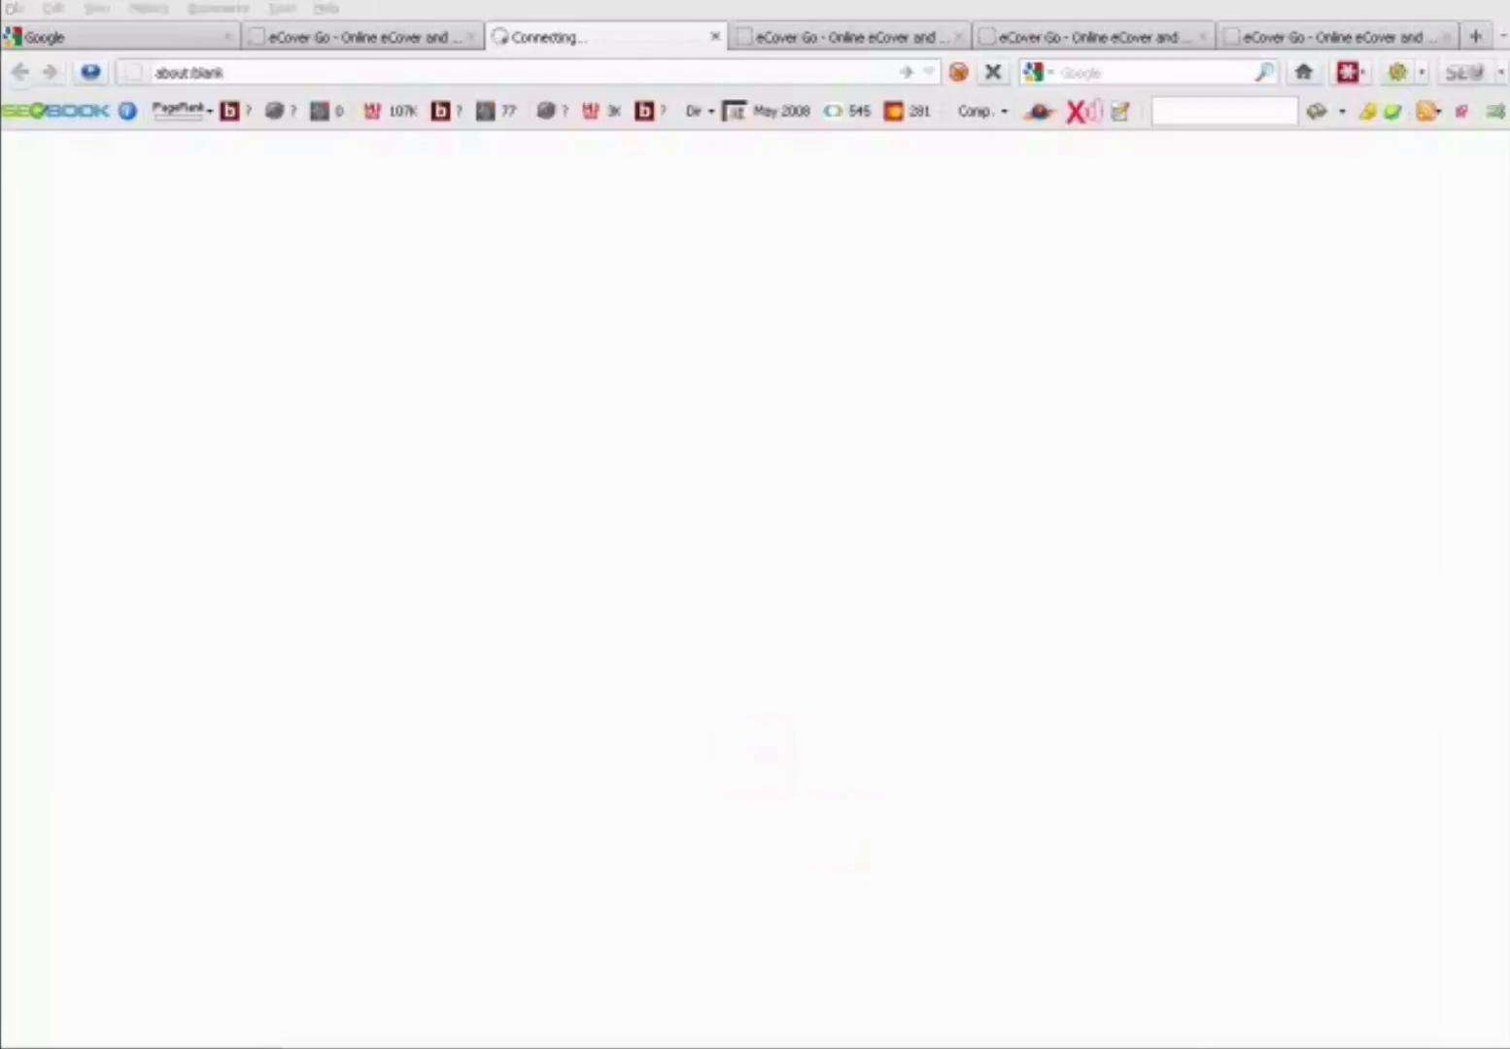
- Save the rendered open DVD case image as "dvd cover 3.png" in the LOCAL MOBILE MAYHEM folder and close the download list
{"action": "left_click", "coordinate": [1136, 753]}
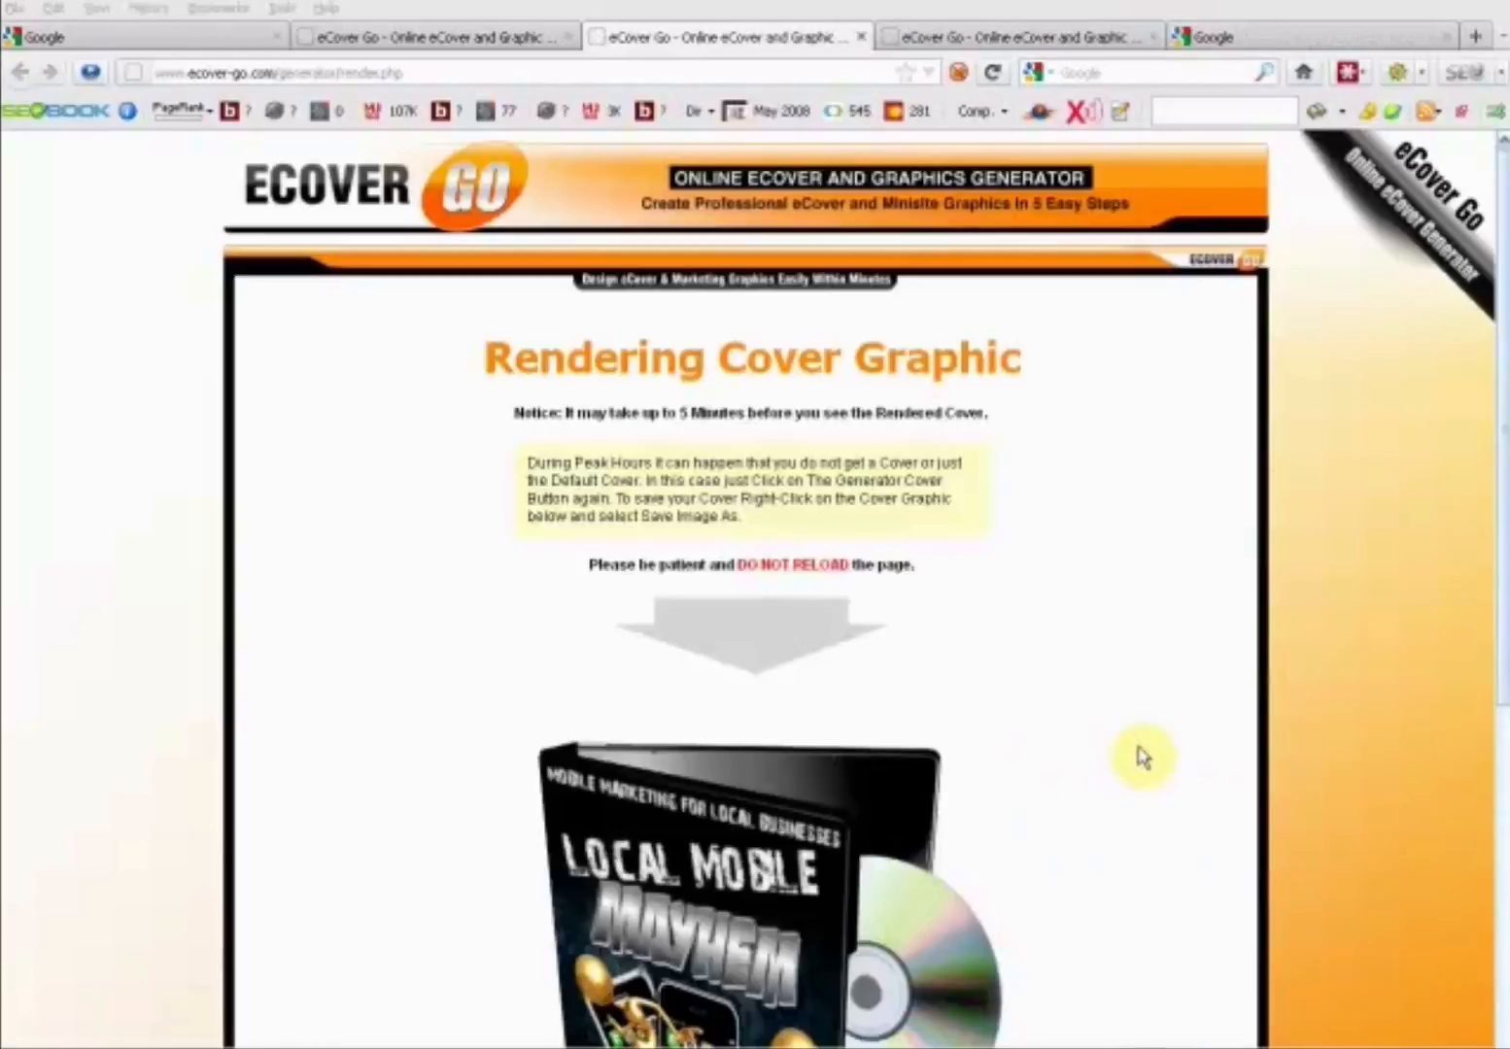
{"action": "left_click_drag", "start_coordinate": [1503, 558], "coordinate": [1503, 738]}
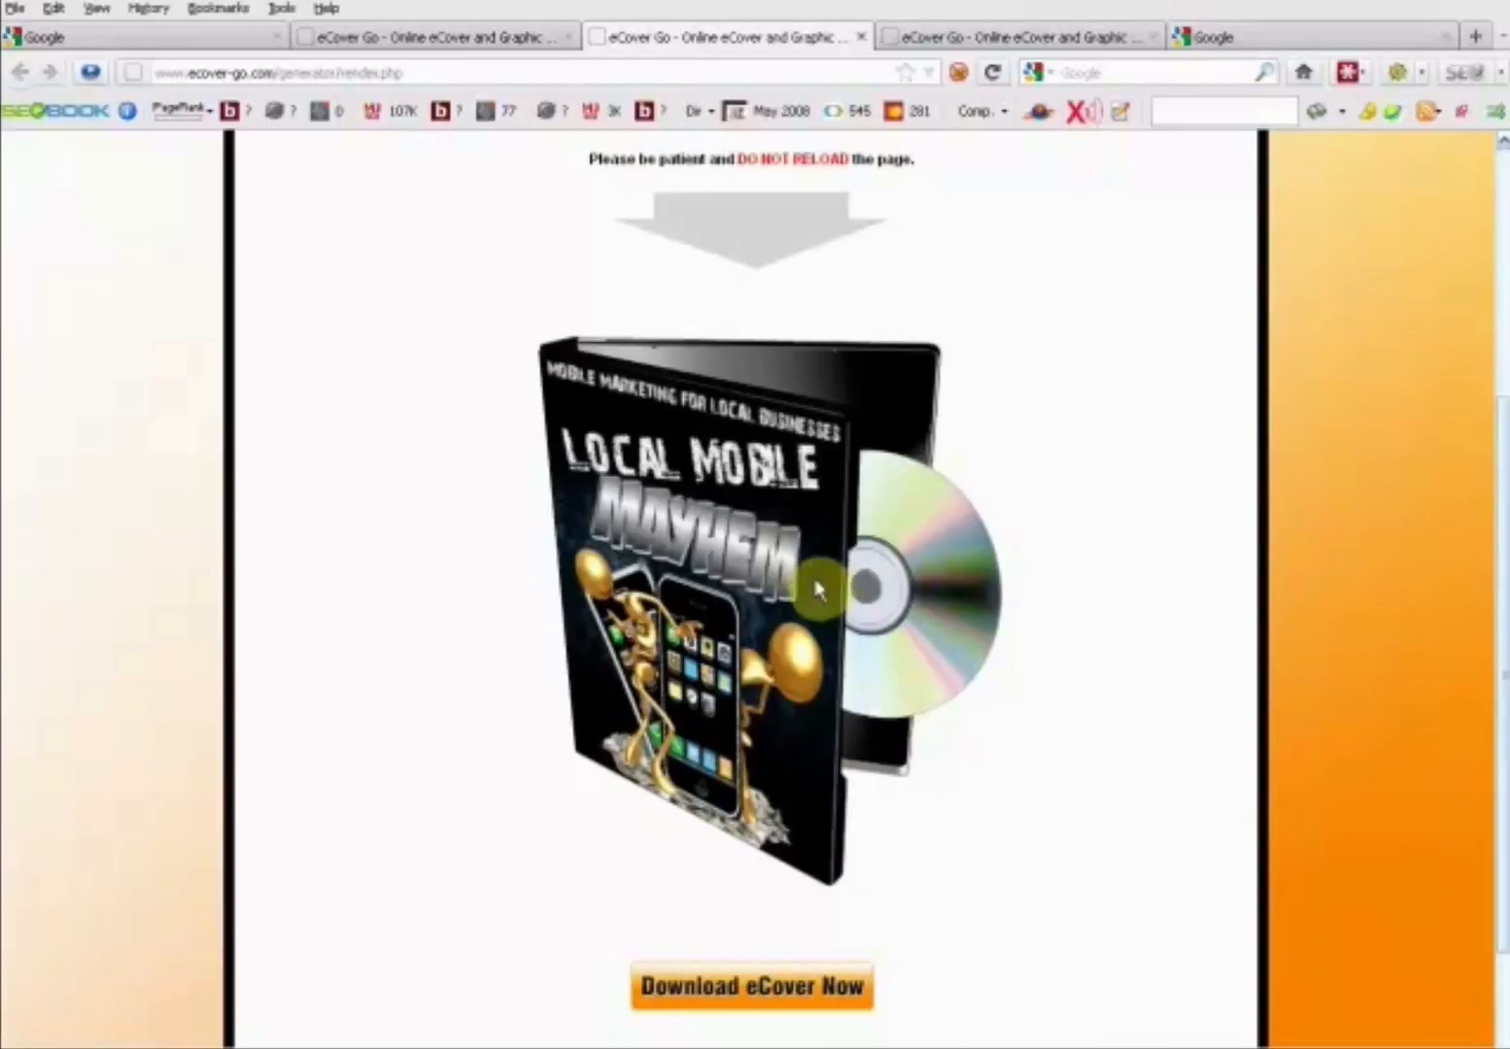
{"action": "right_click", "coordinate": [756, 726]}
{"action": "left_click", "coordinate": [874, 802]}
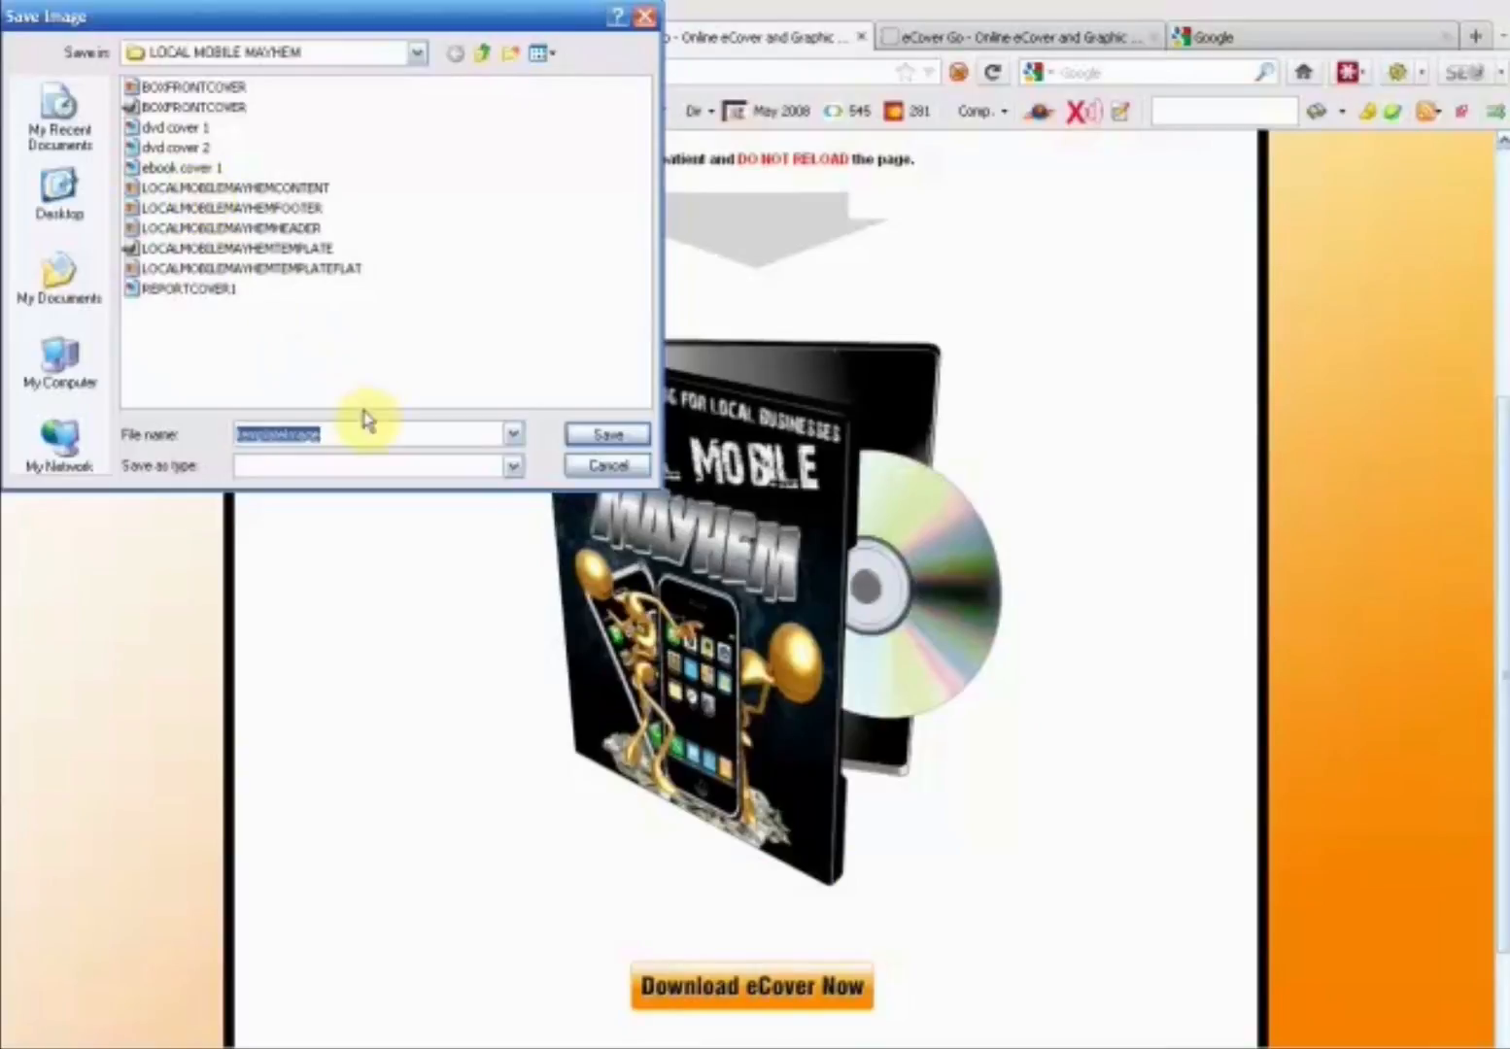
{"action": "type", "text": "dvd c"}
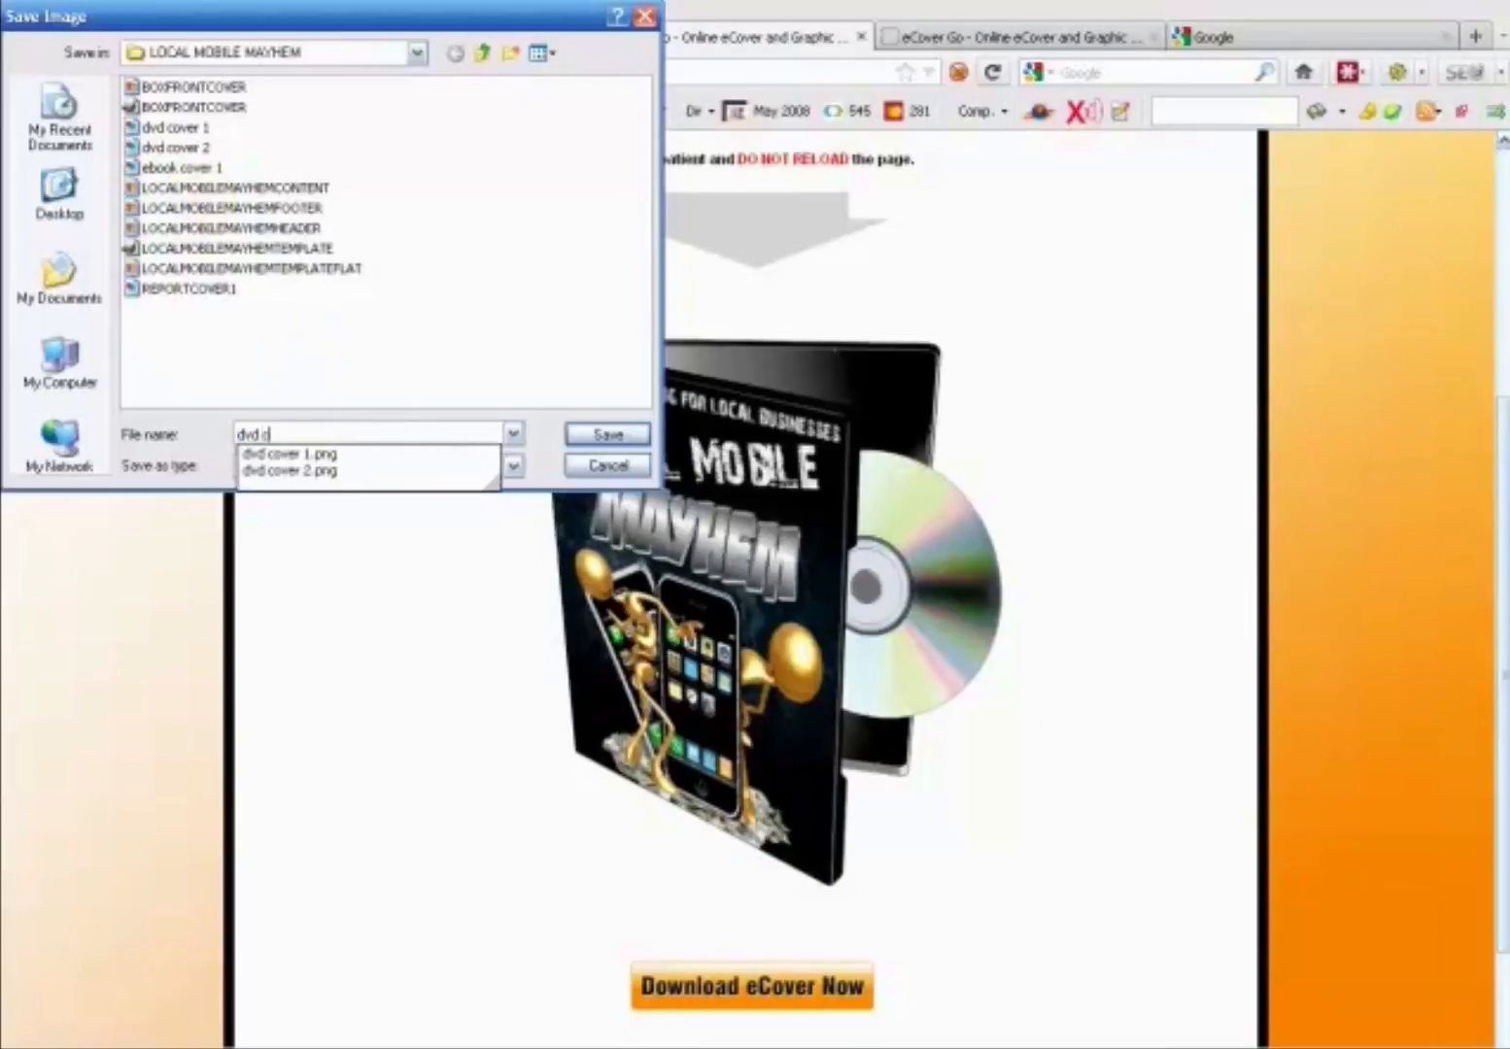
{"action": "type", "text": "over 3.png"}
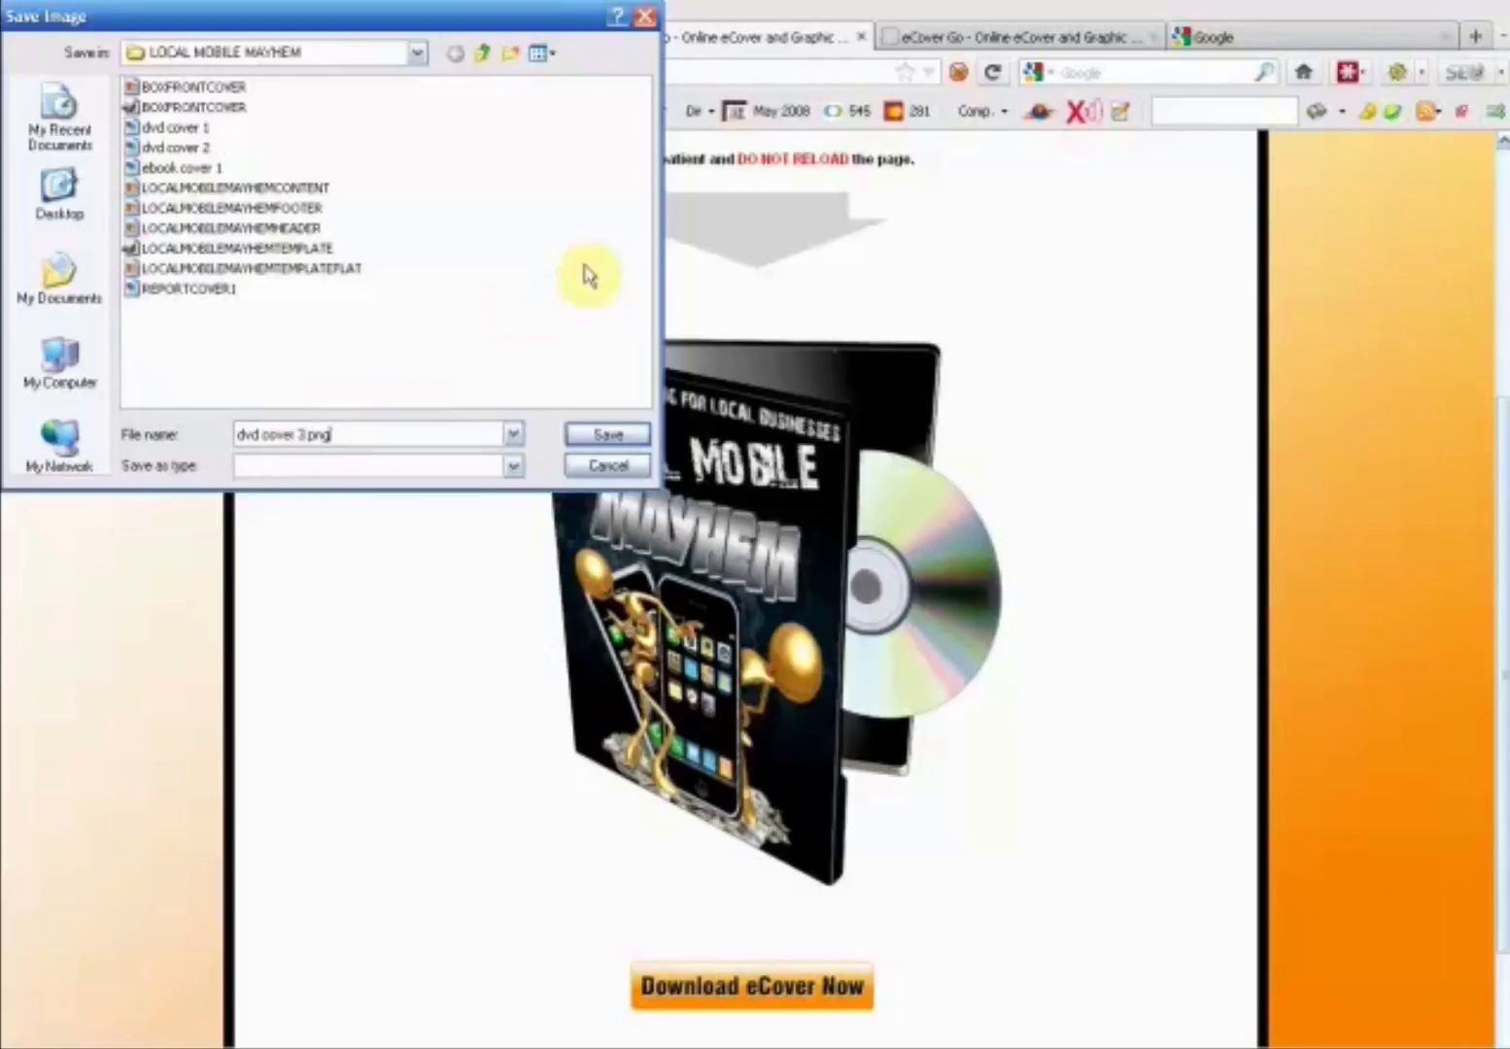
{"action": "left_click", "coordinate": [610, 445]}
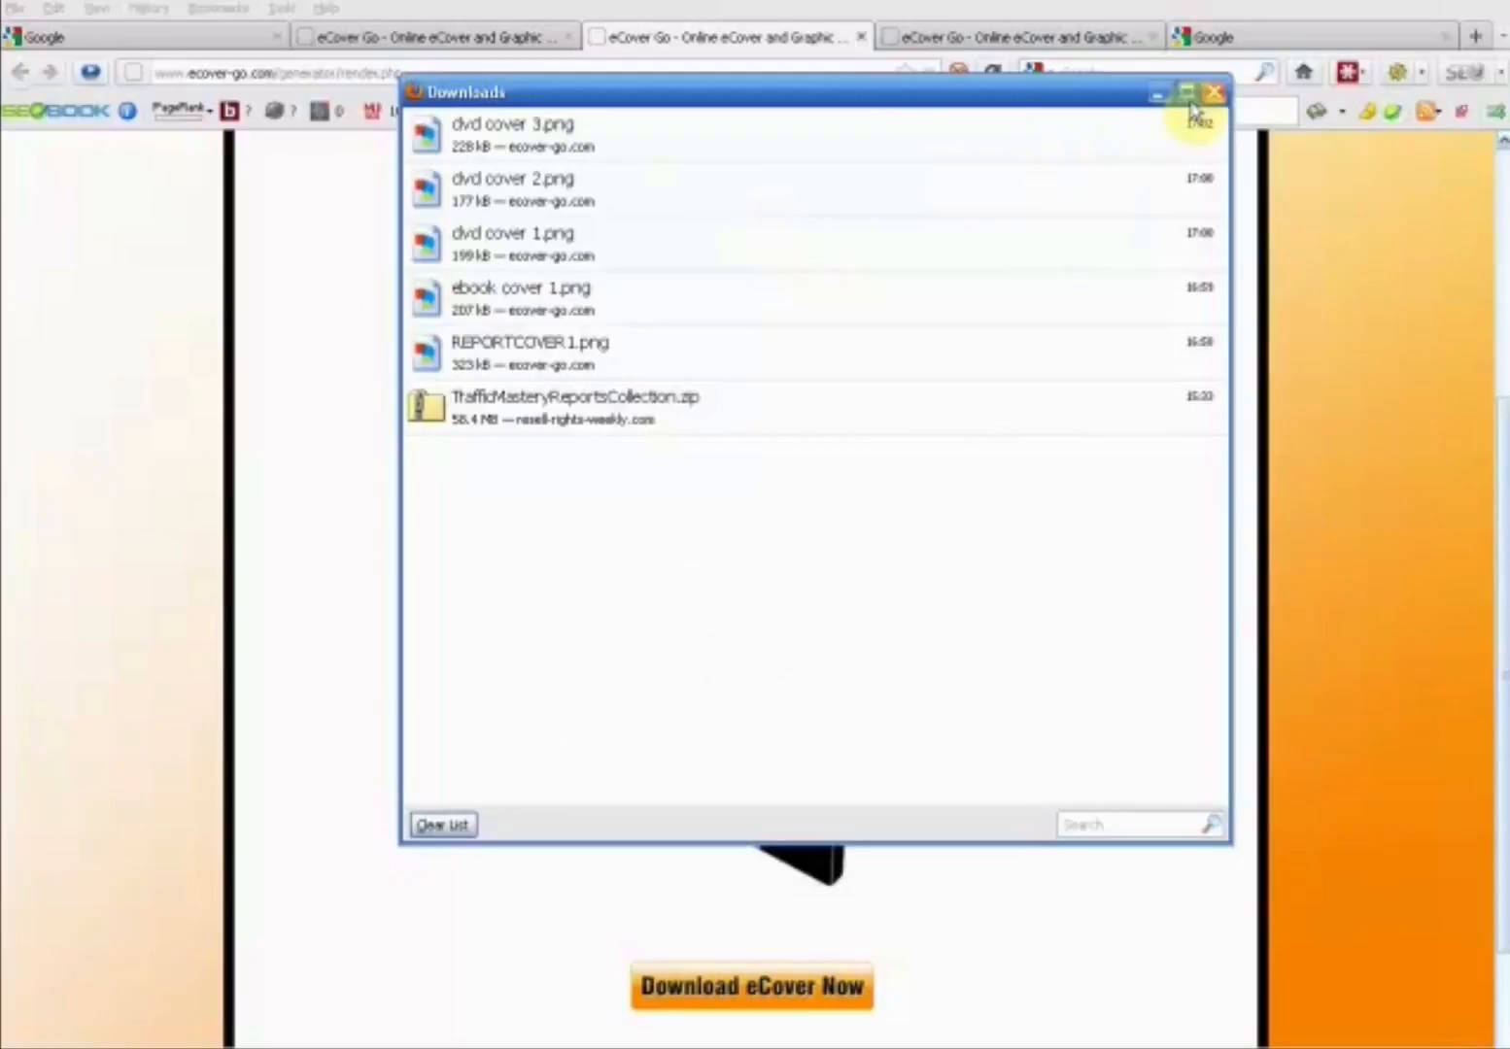
{"action": "left_click", "coordinate": [1210, 95]}
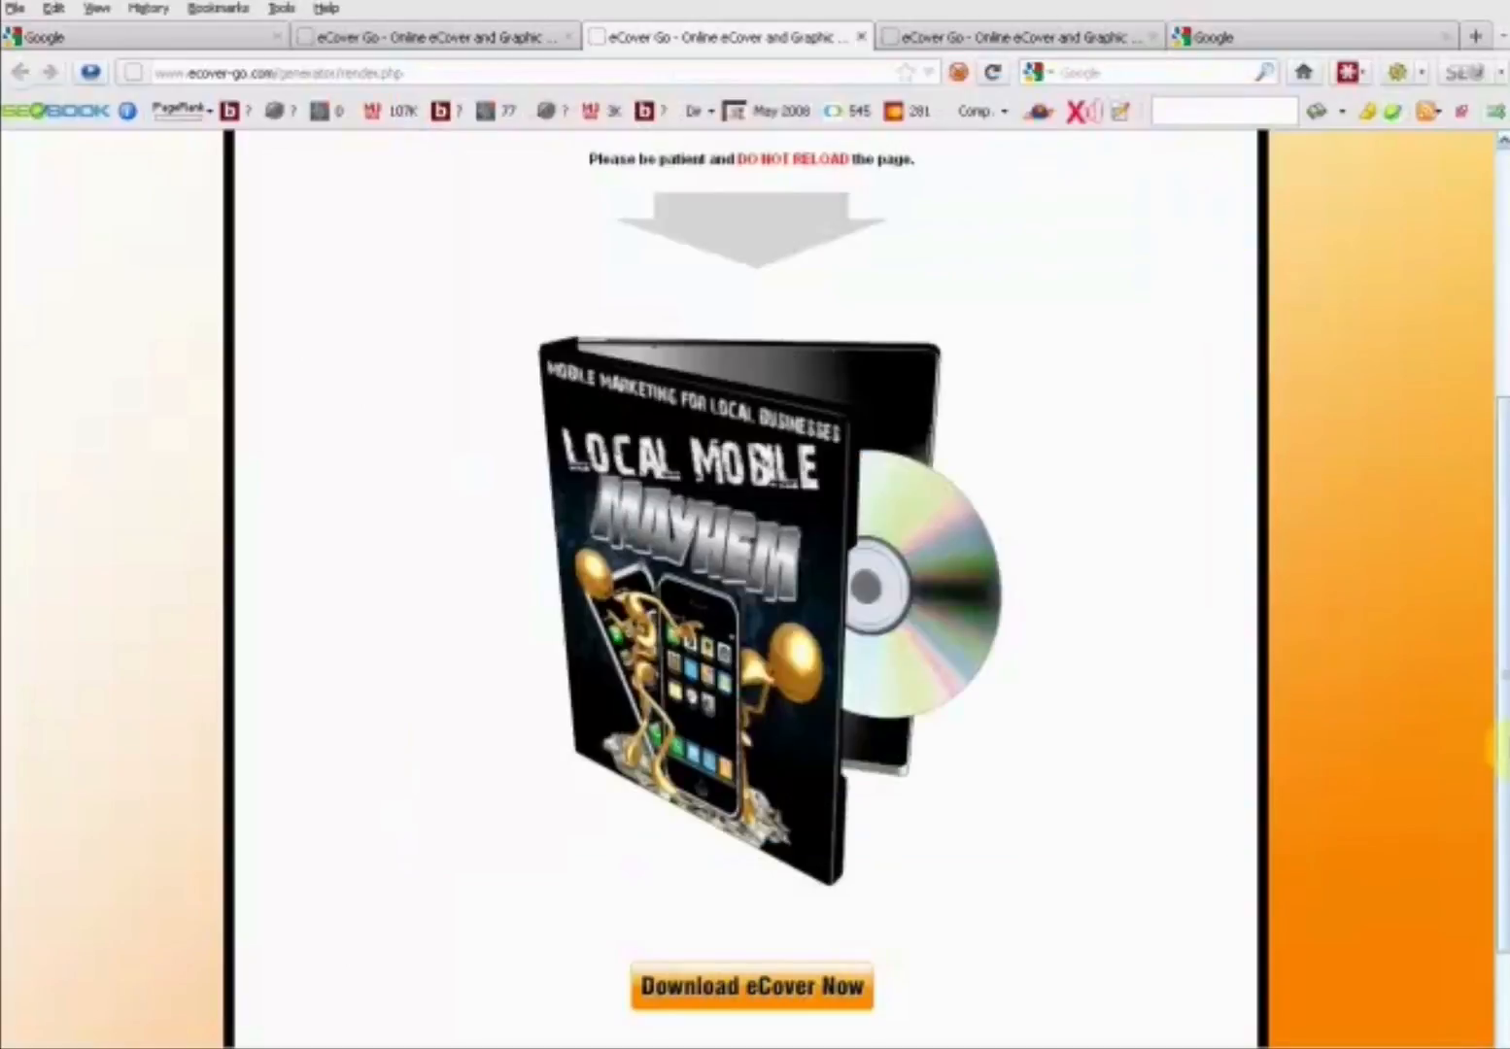
{"action": "mouse_move", "coordinate": [1493, 726]}
{"action": "left_mouse_down"}
{"action": "mouse_move", "coordinate": [1495, 649]}
{"action": "mouse_move", "coordinate": [1502, 769]}
{"action": "mouse_move", "coordinate": [1503, 737]}
{"action": "left_mouse_up"}
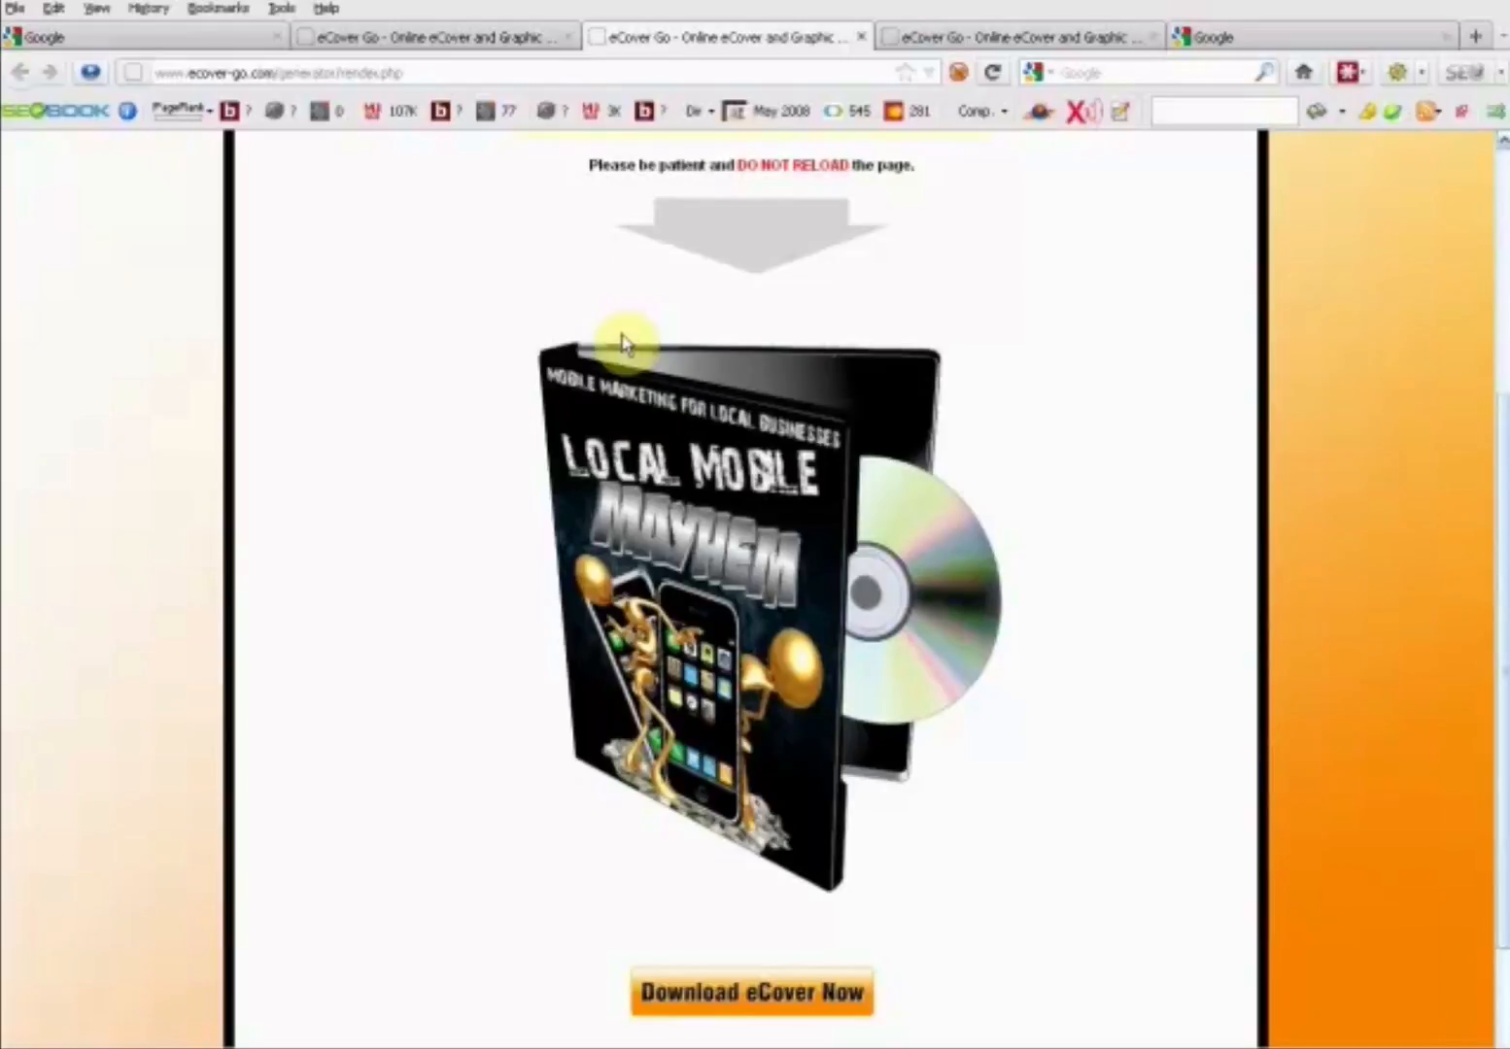
- Switch to GIMP and create a new 700 x 800 pixel RGB image filled with transparency
{"action": "left_click", "coordinate": [650, 1047]}
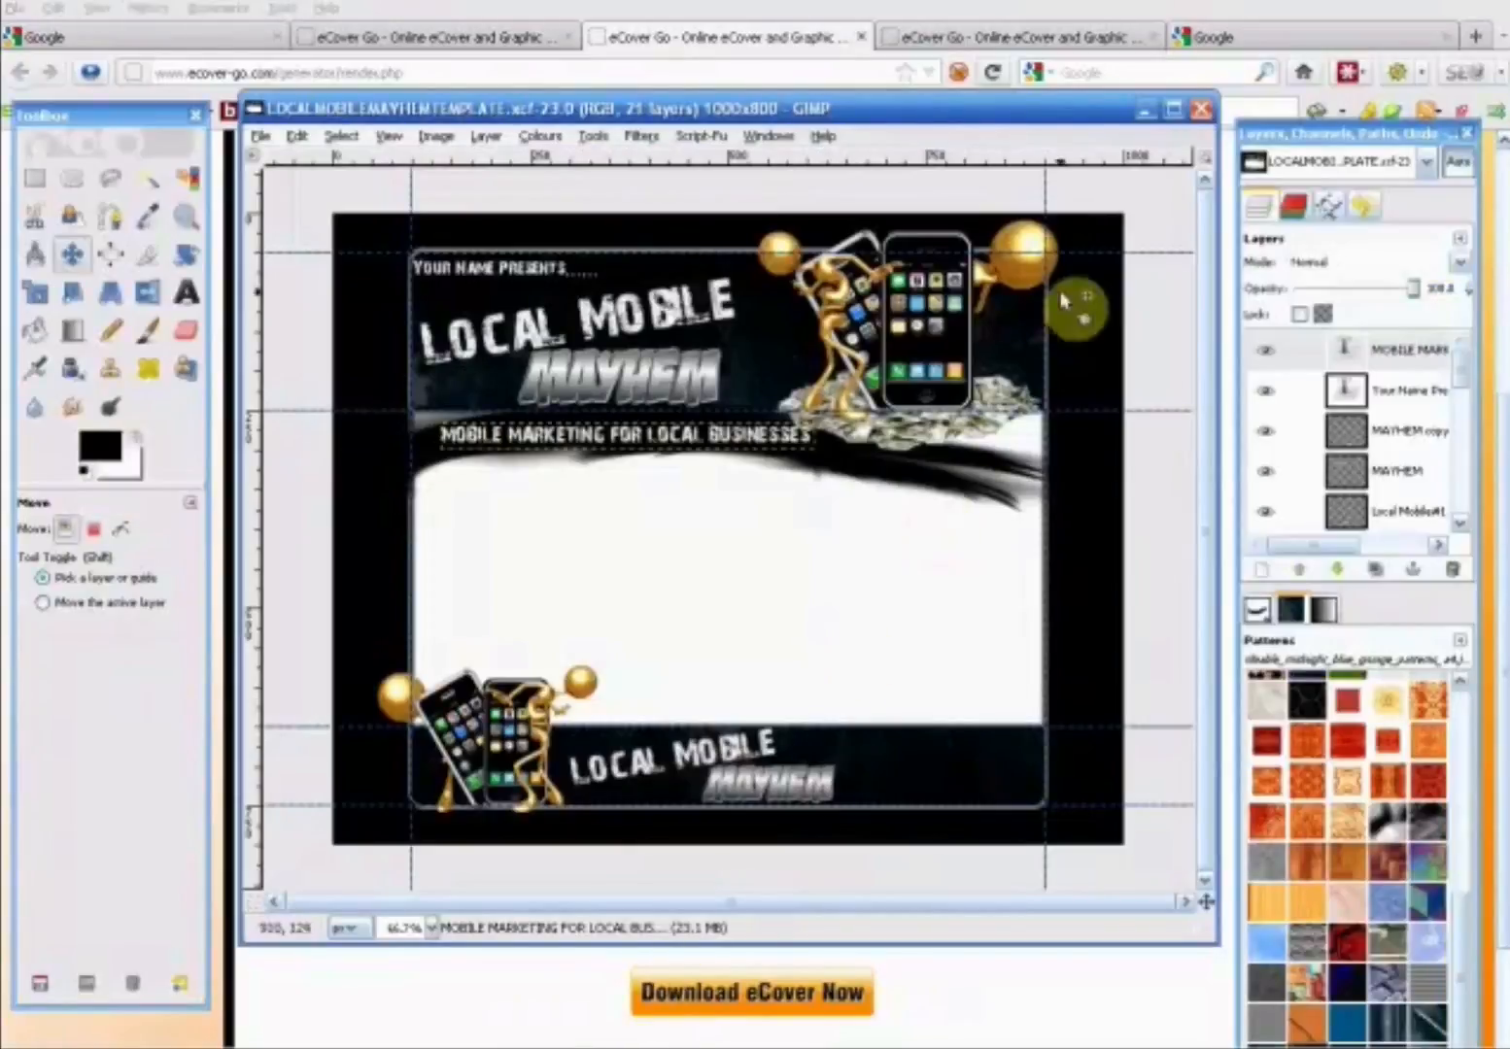
{"action": "left_click", "coordinate": [257, 138]}
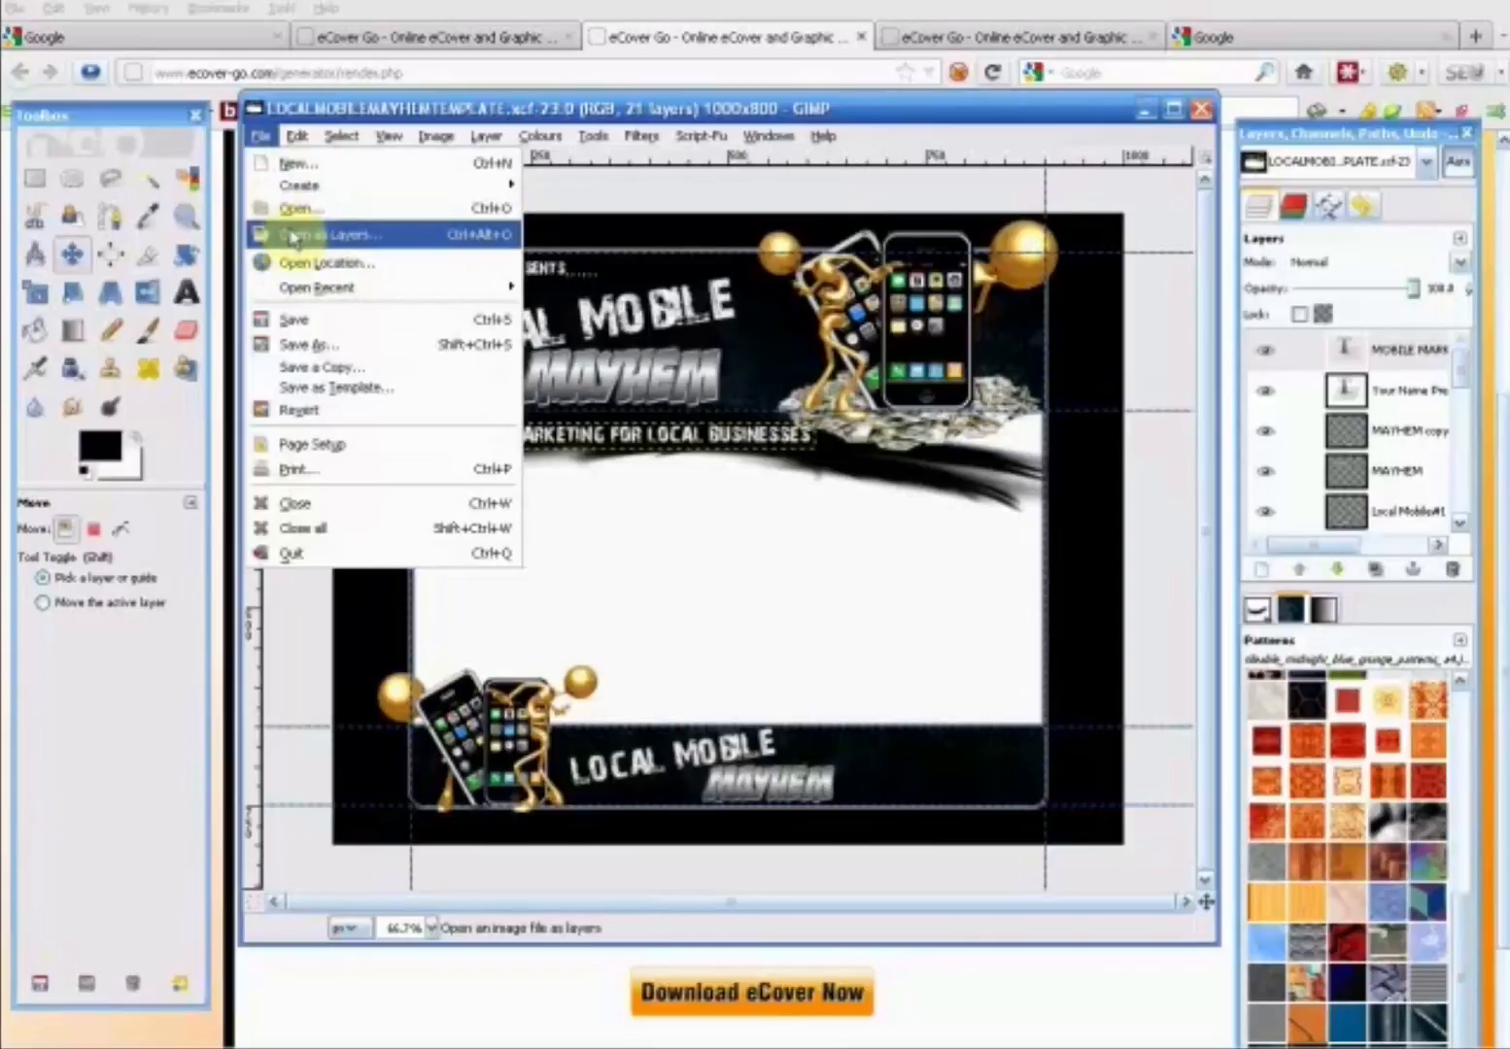
{"action": "left_click", "coordinate": [324, 167]}
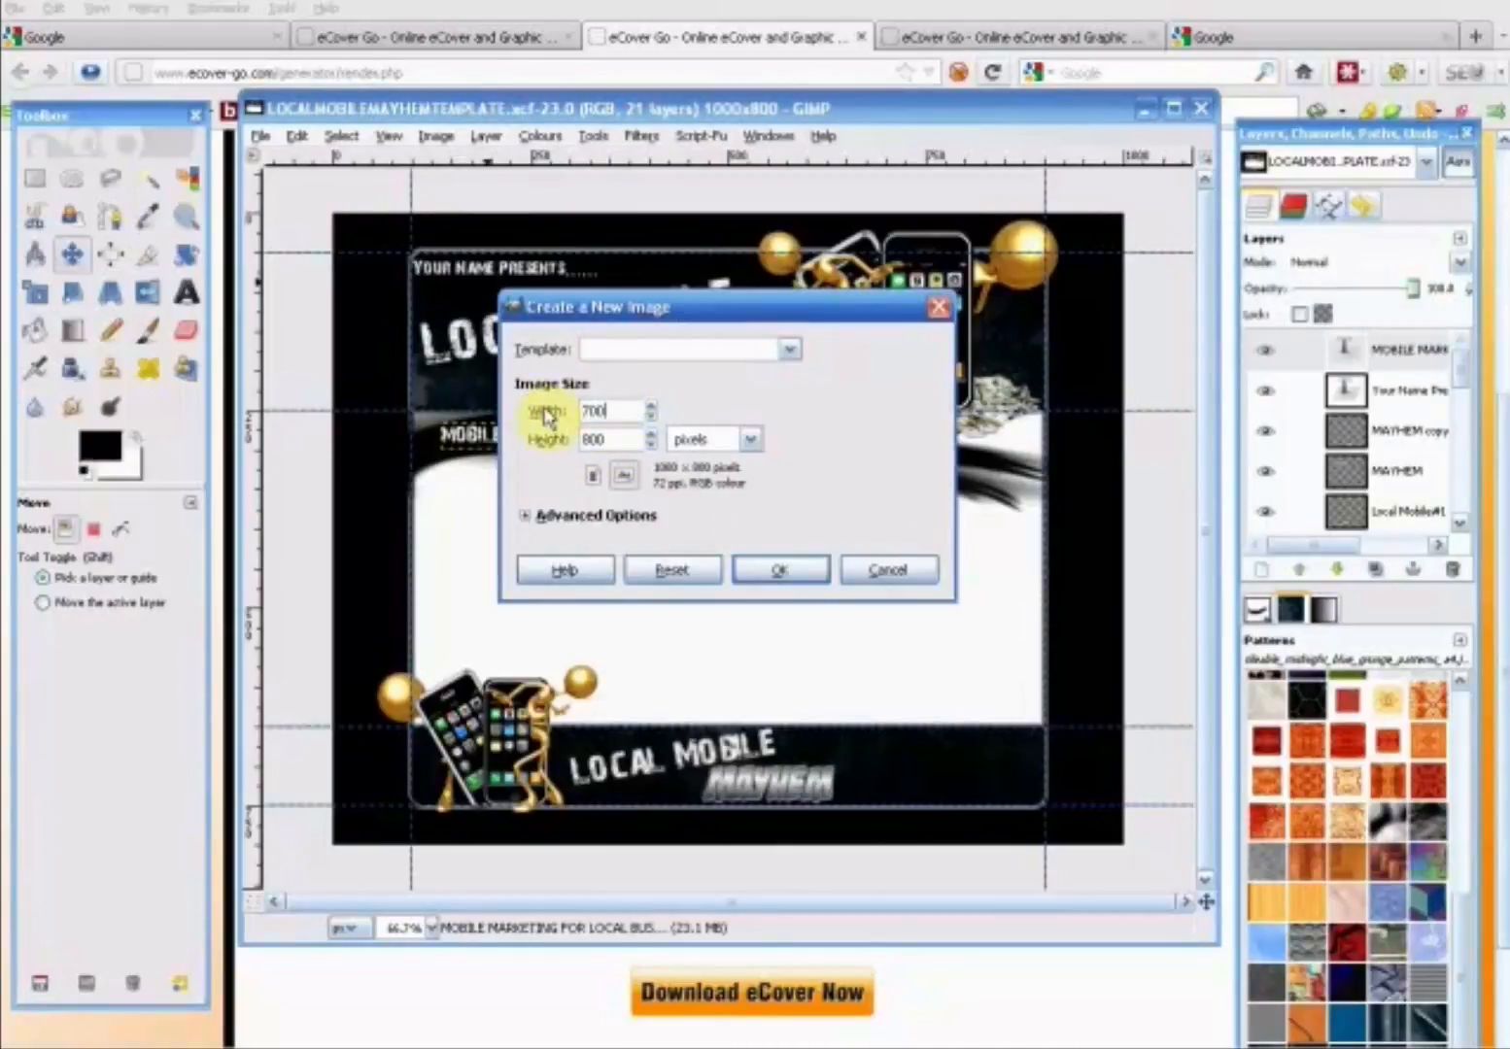
{"action": "left_click", "coordinate": [633, 517]}
{"action": "left_click", "coordinate": [757, 646]}
{"action": "left_click", "coordinate": [766, 727]}
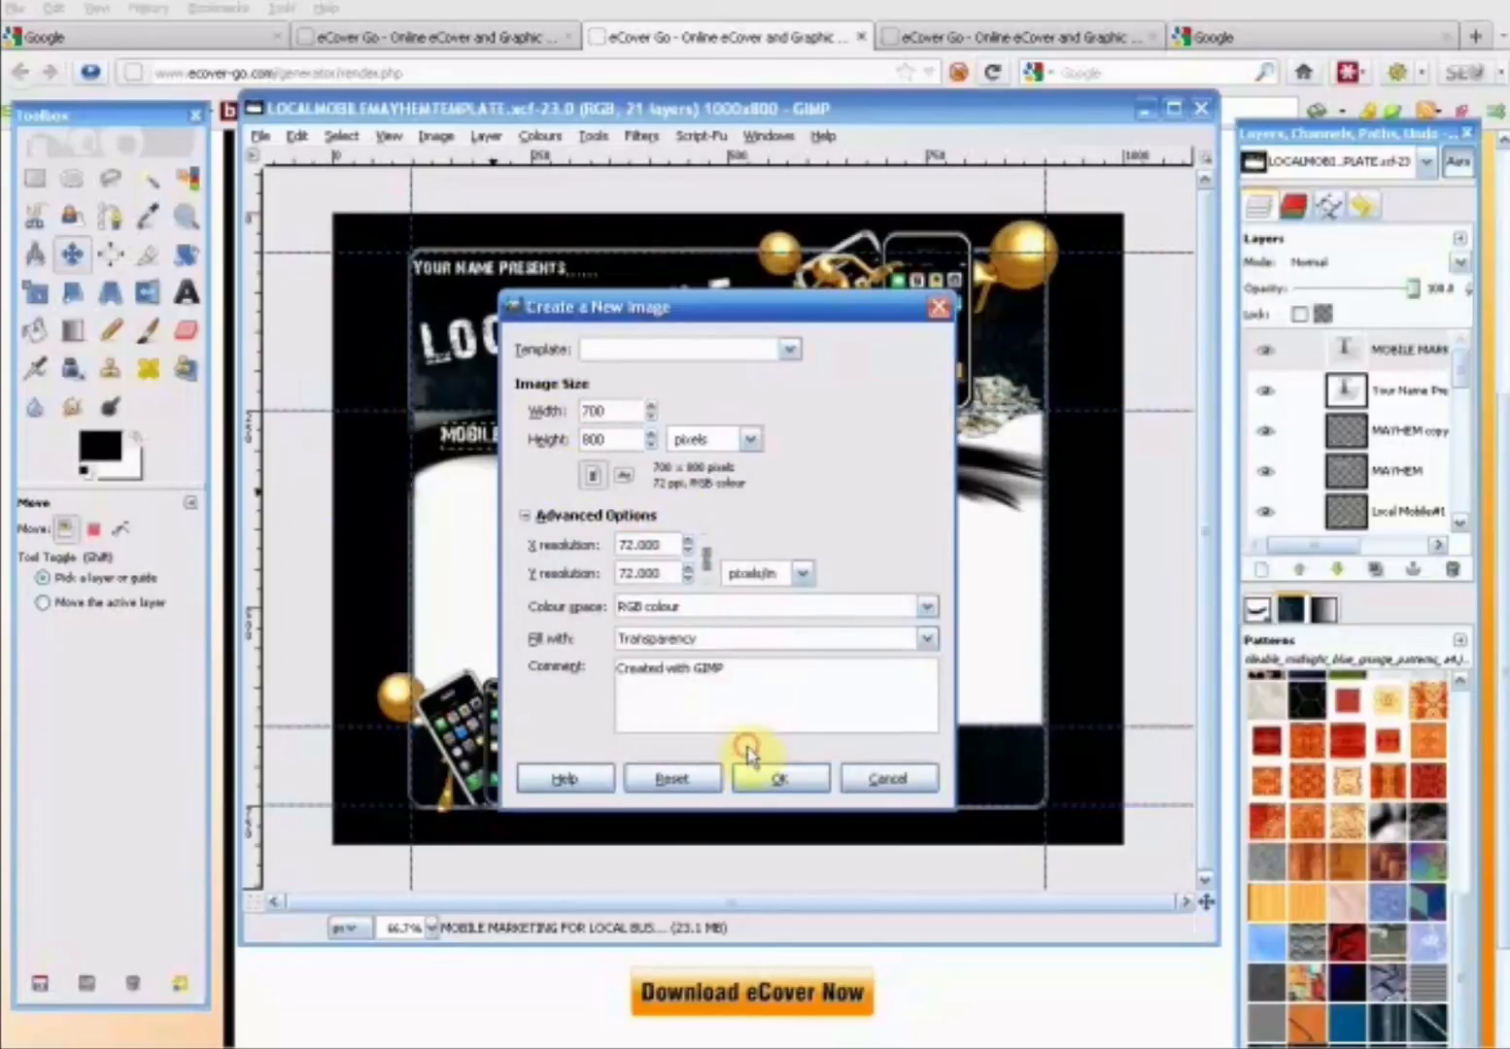
{"action": "left_click", "coordinate": [786, 779]}
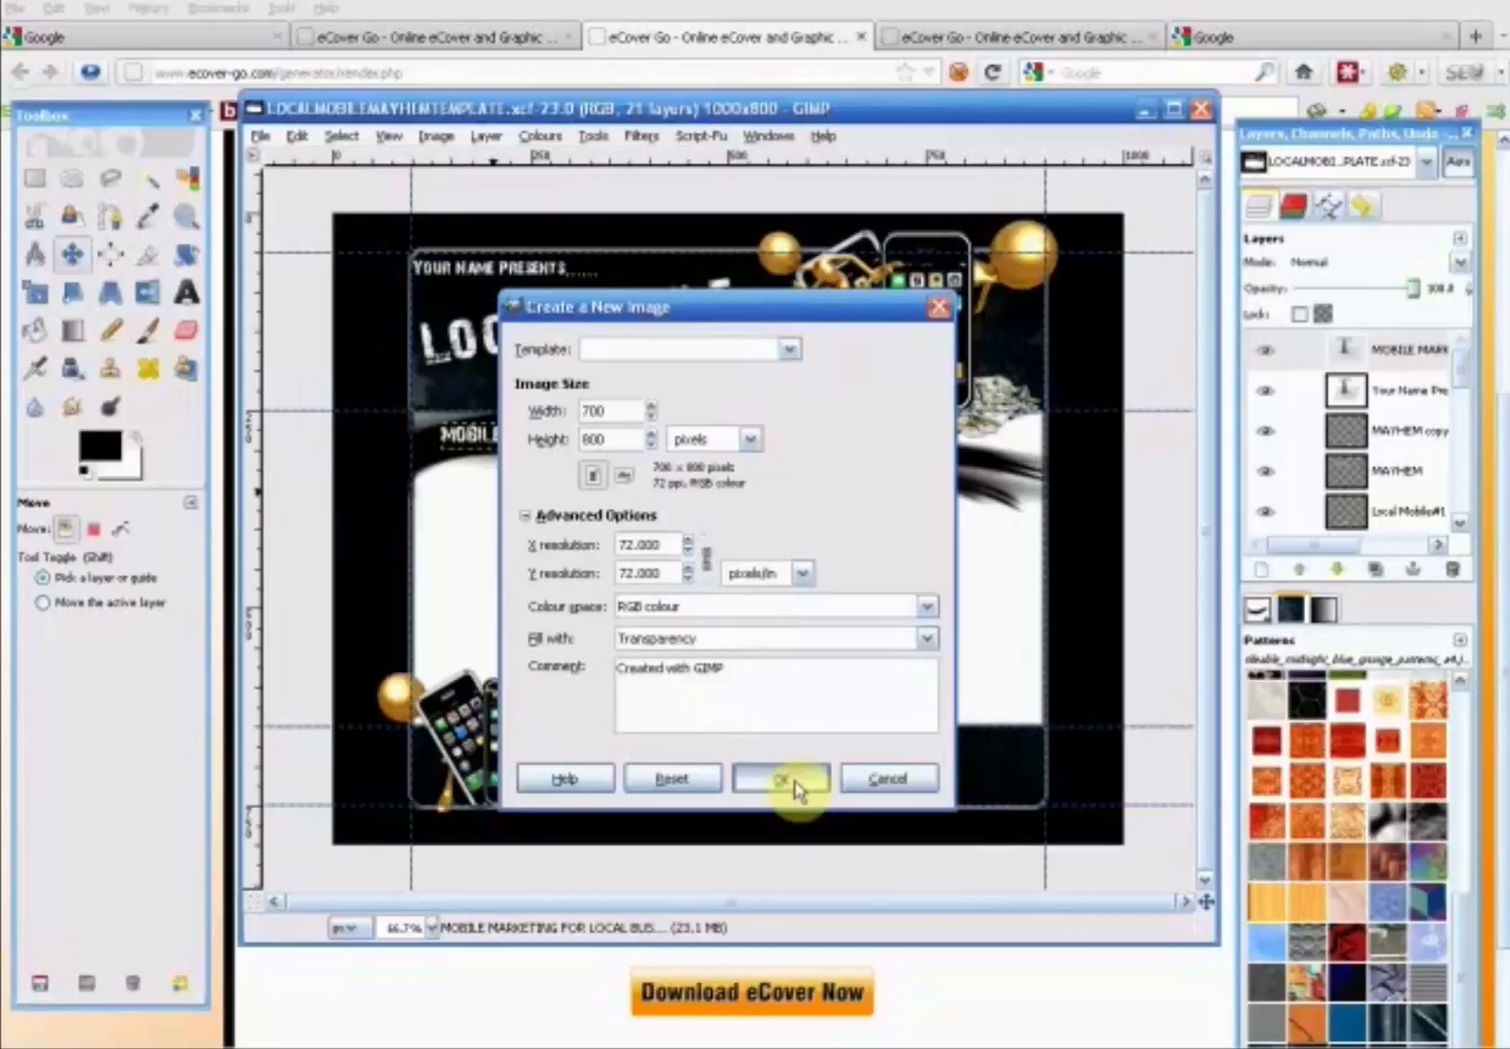
{"action": "left_click_drag", "start_coordinate": [422, 92], "coordinate": [804, 167]}
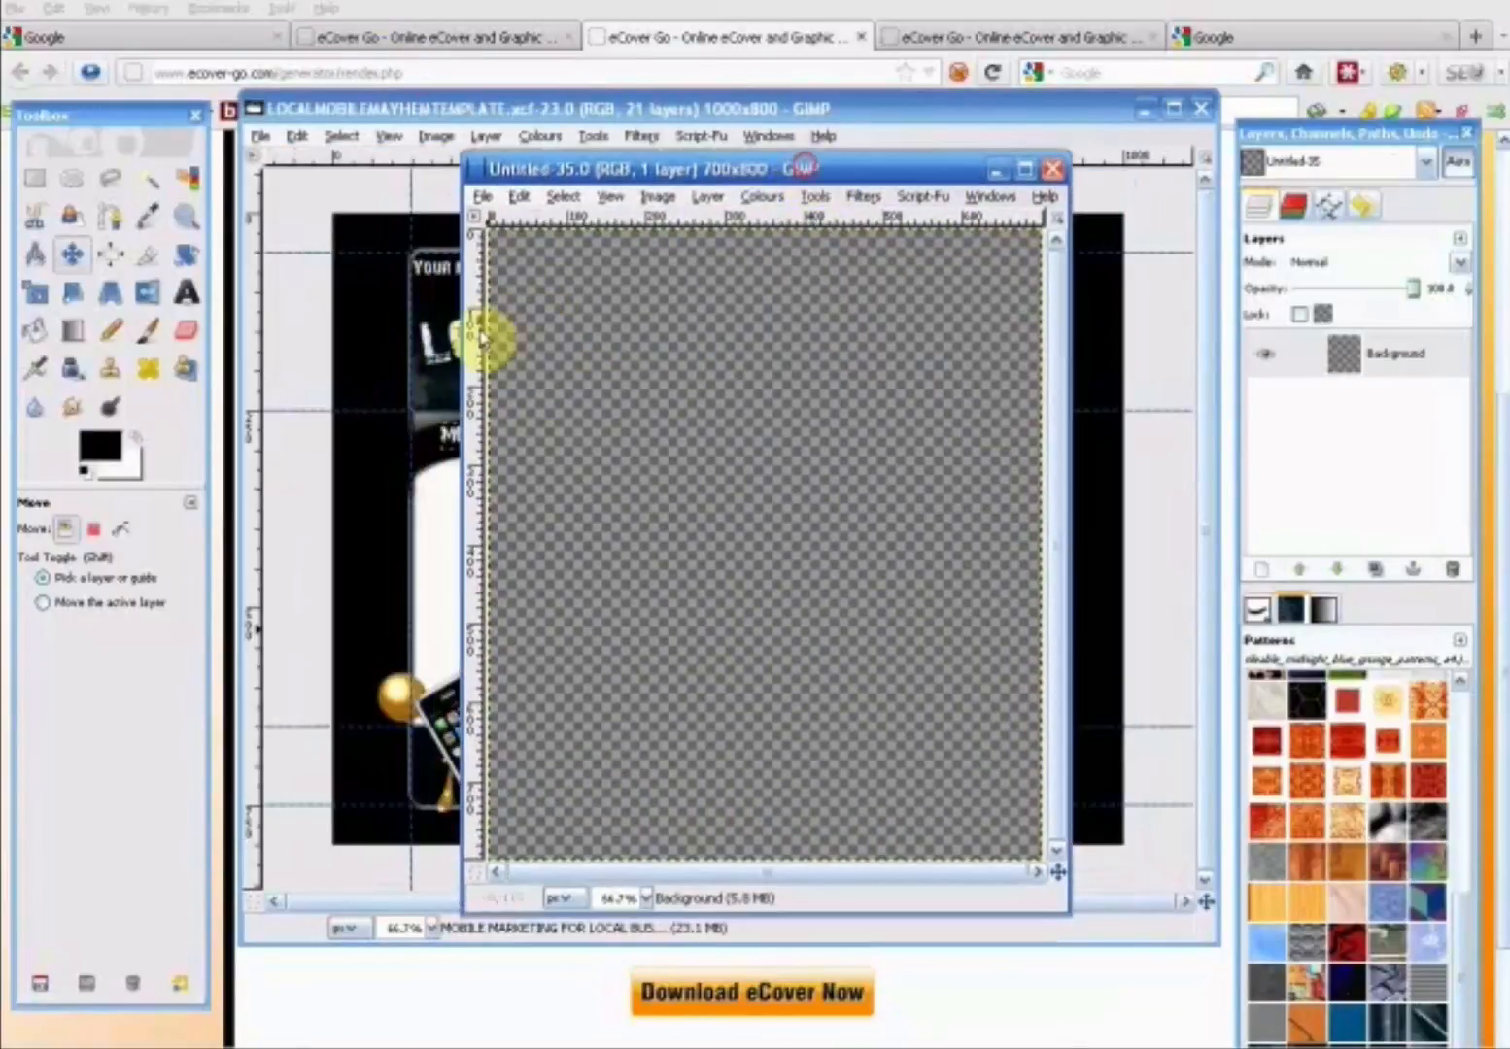
- Add "dvd cover 1.png" from the LOCAL MOBILE MAYHEM folder as a layer and move it toward the canvas's upper left
{"action": "left_click", "coordinate": [483, 196]}
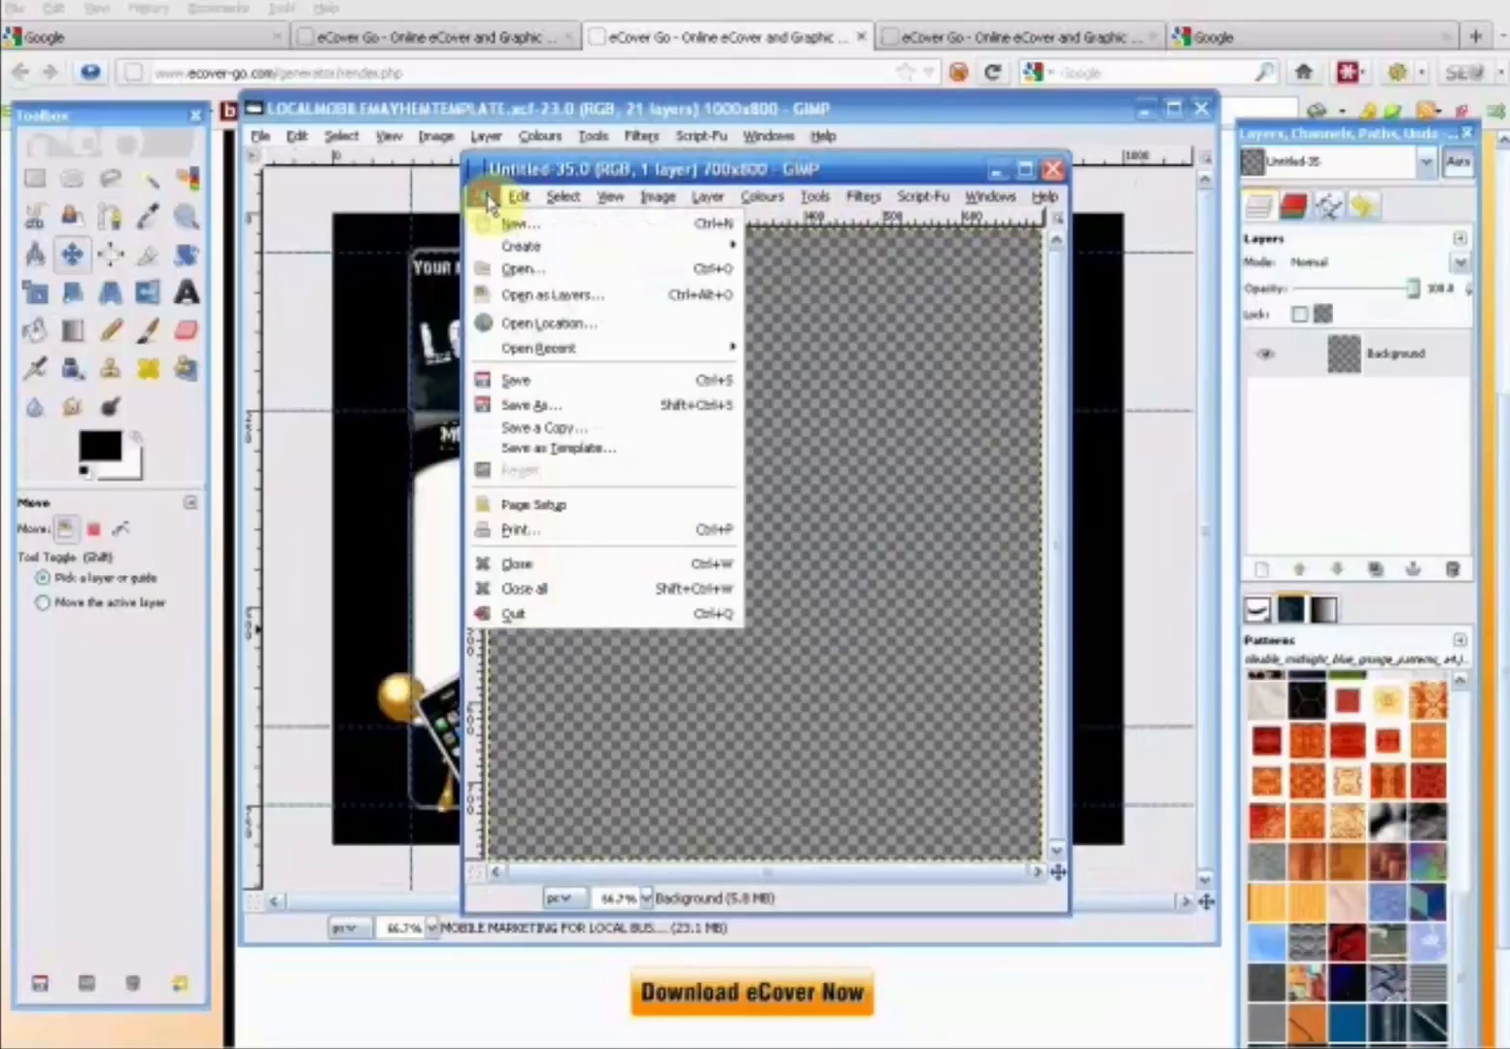
{"action": "left_click", "coordinate": [534, 296]}
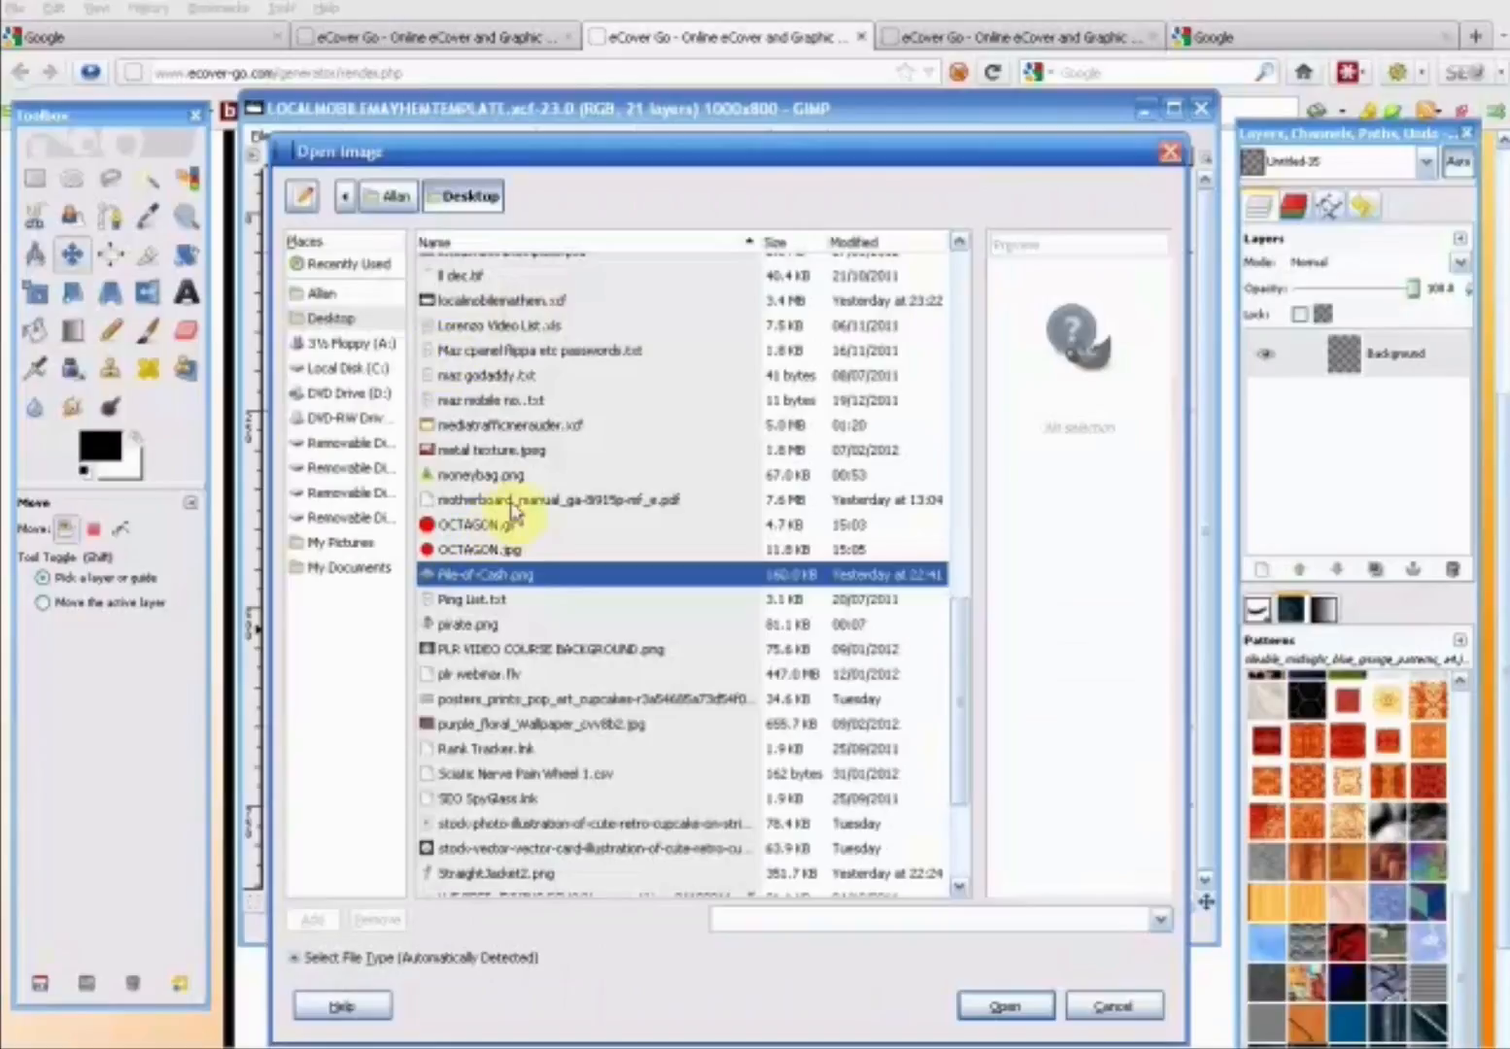
{"action": "scroll", "coordinate": [512, 510], "scroll_direction": "up", "scroll_amount": 15}
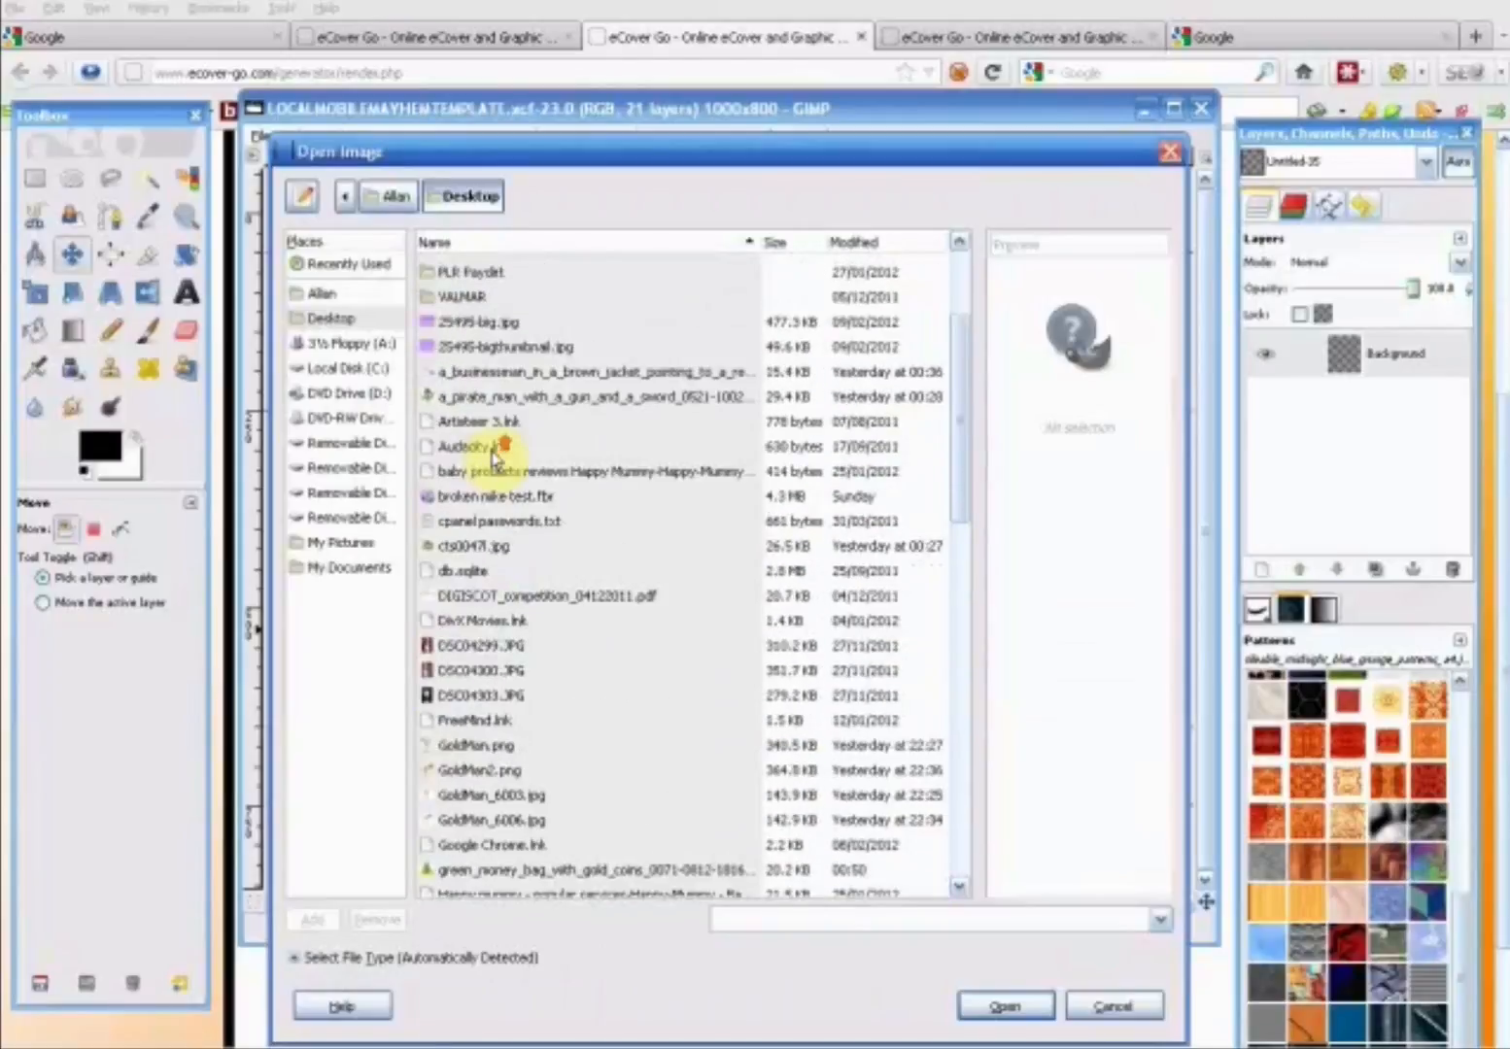
{"action": "scroll", "coordinate": [494, 456], "scroll_direction": "up", "scroll_amount": 3}
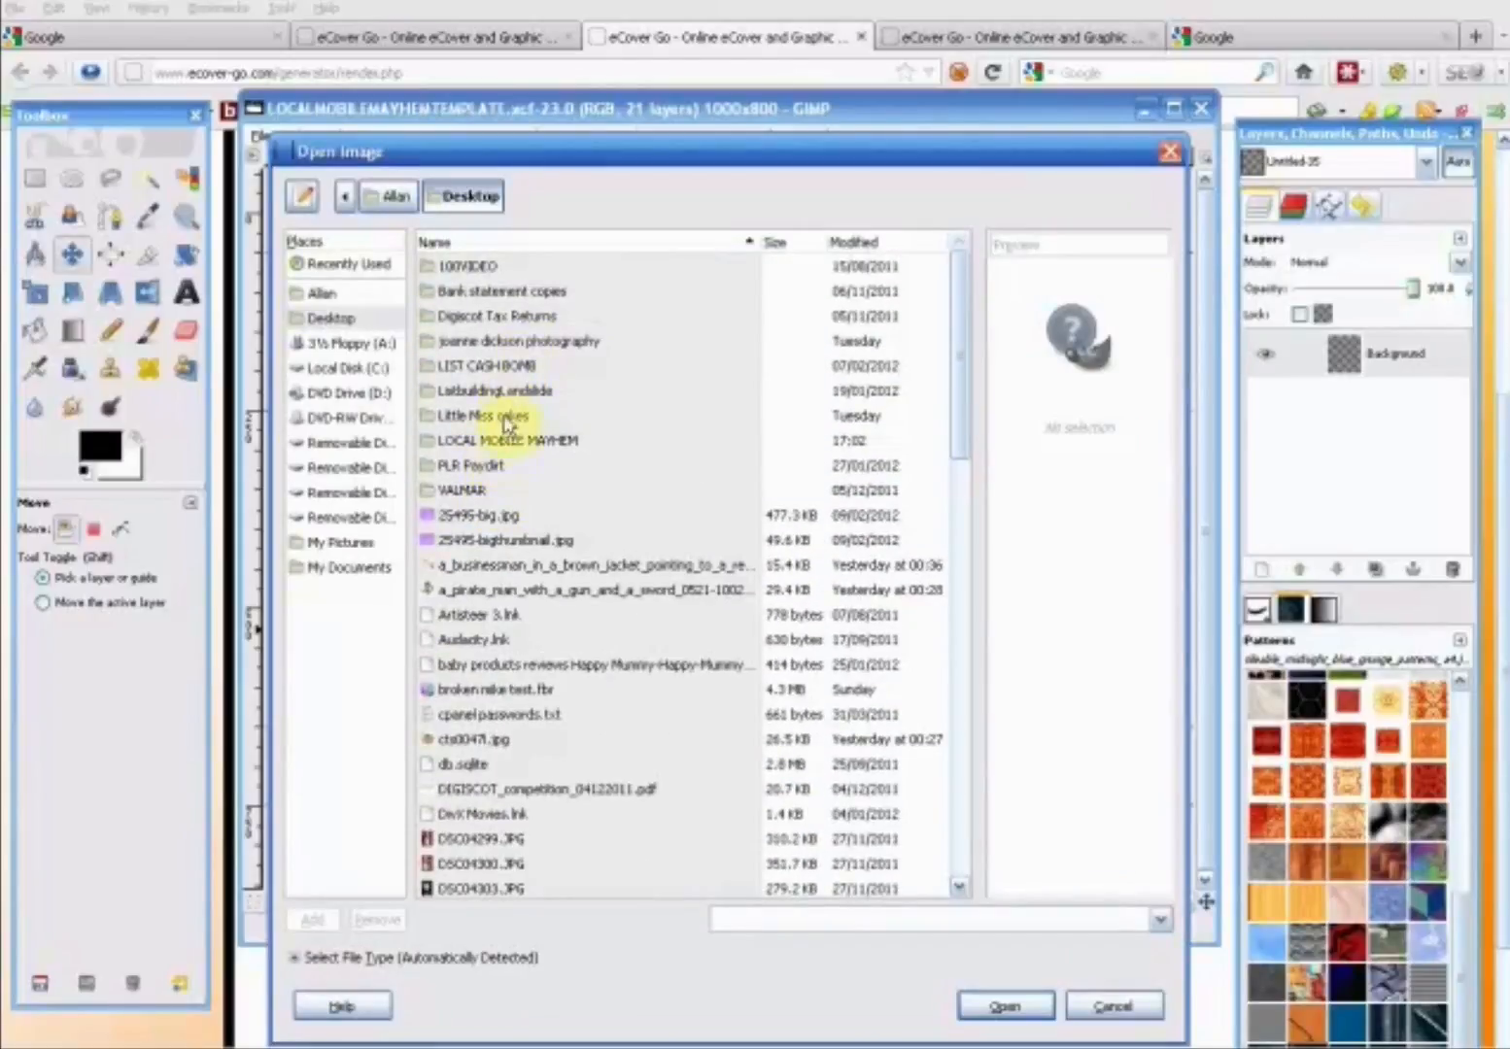
{"action": "double_click", "coordinate": [505, 440]}
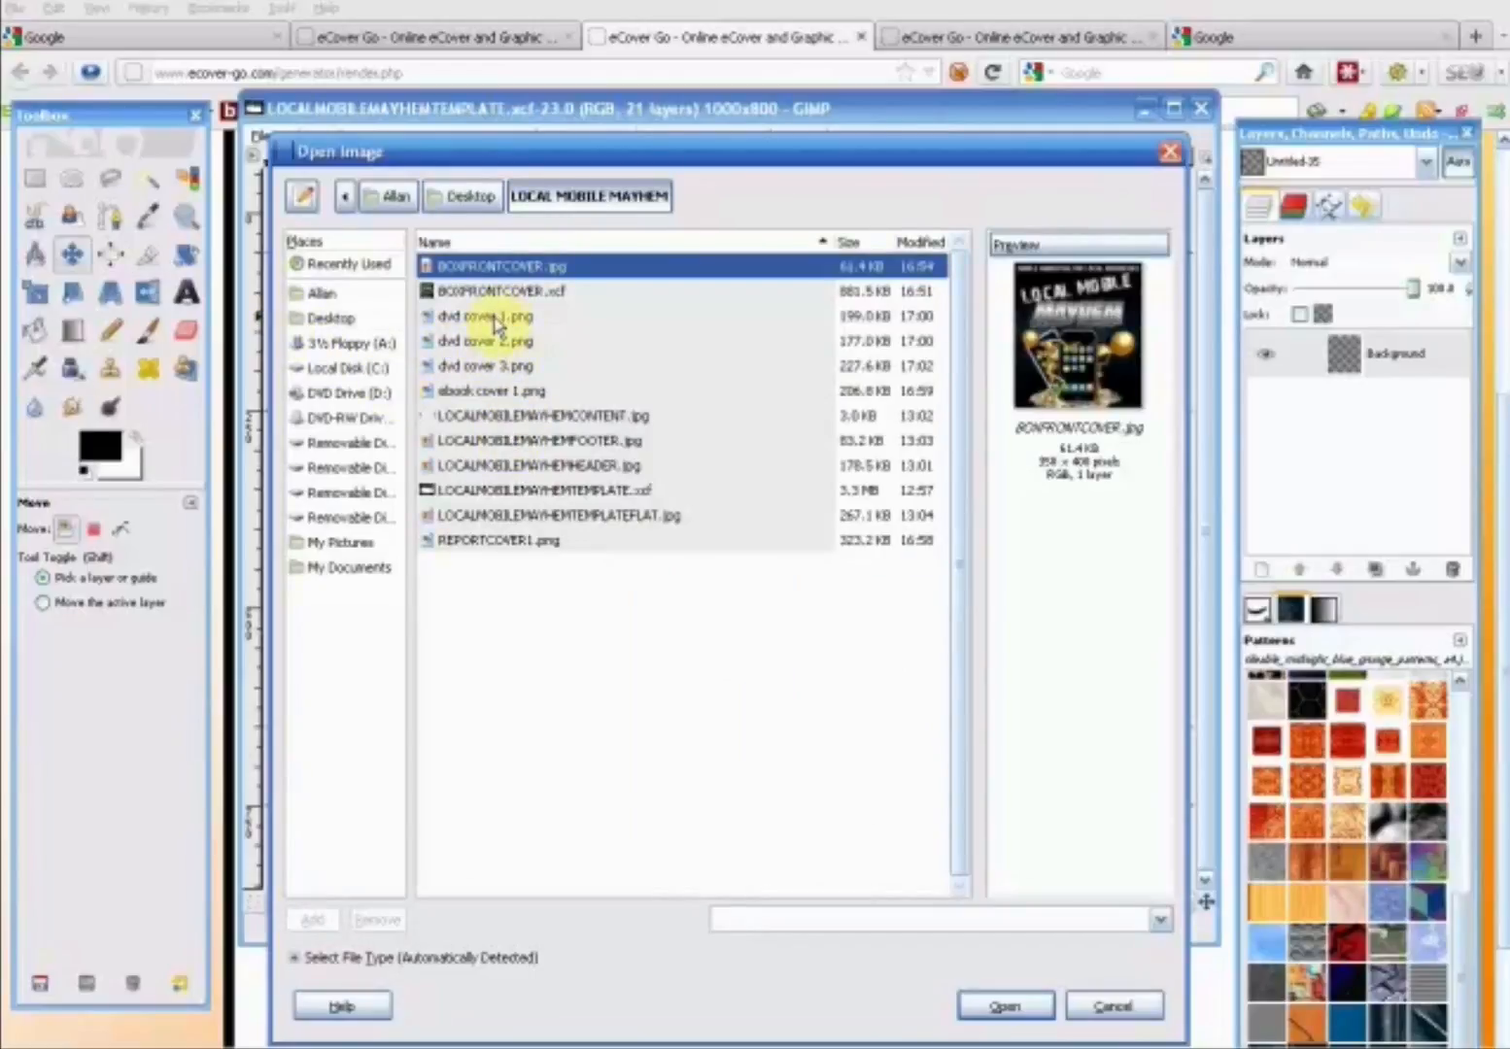
{"action": "left_click", "coordinate": [487, 317]}
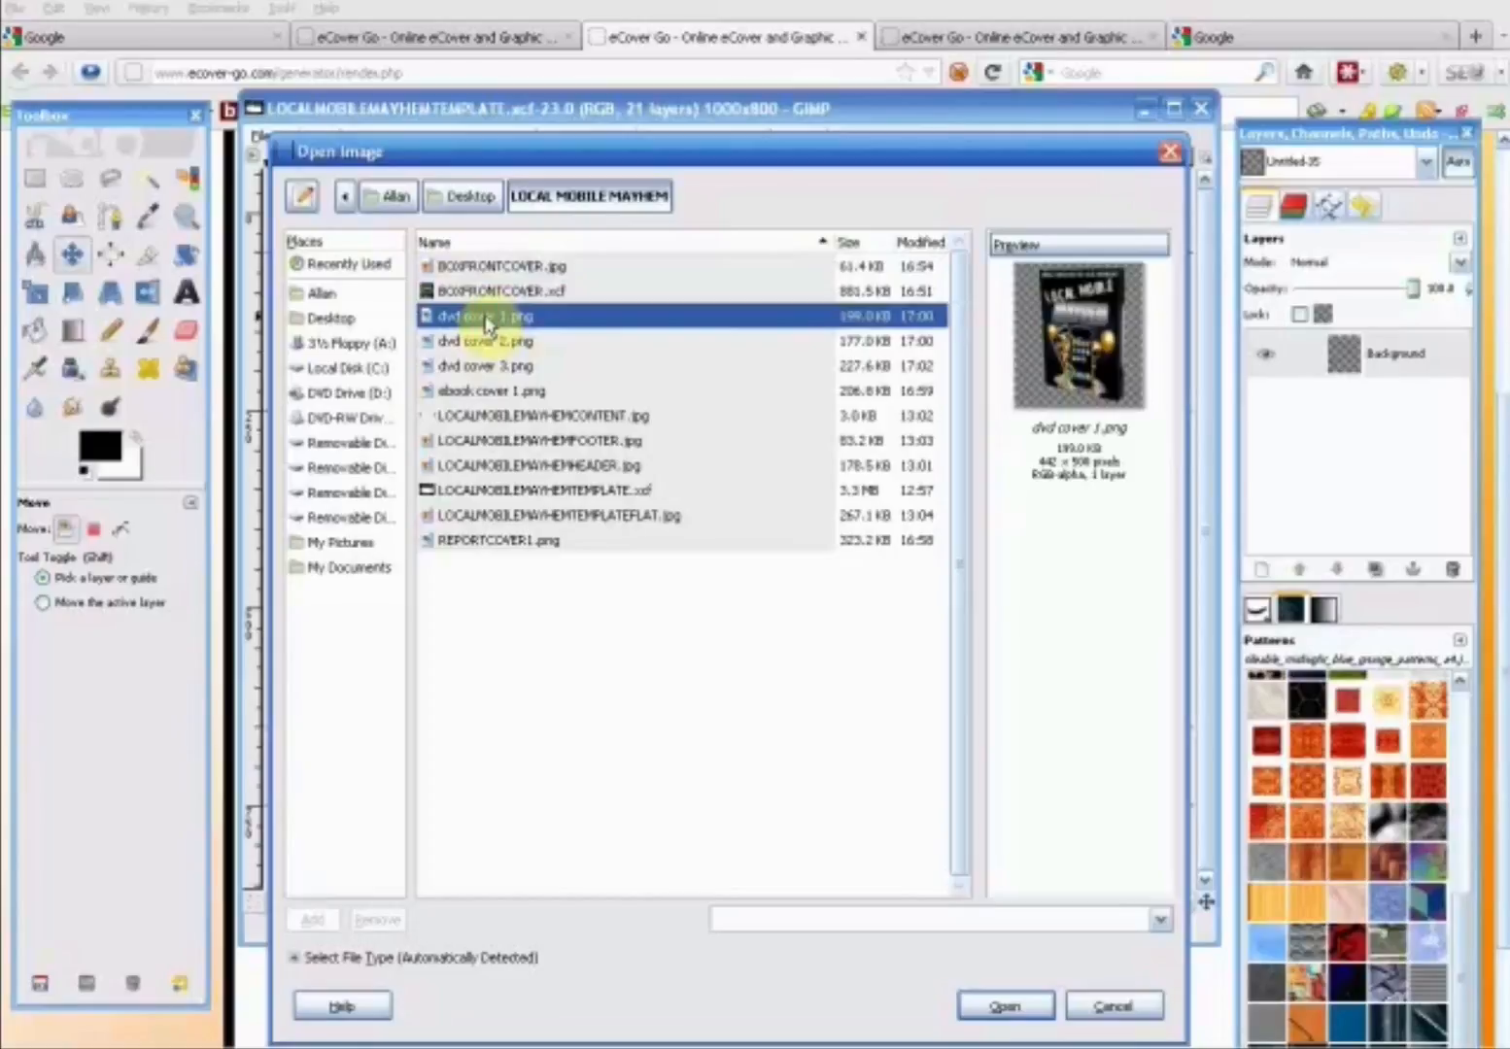
{"action": "left_click", "coordinate": [976, 1006]}
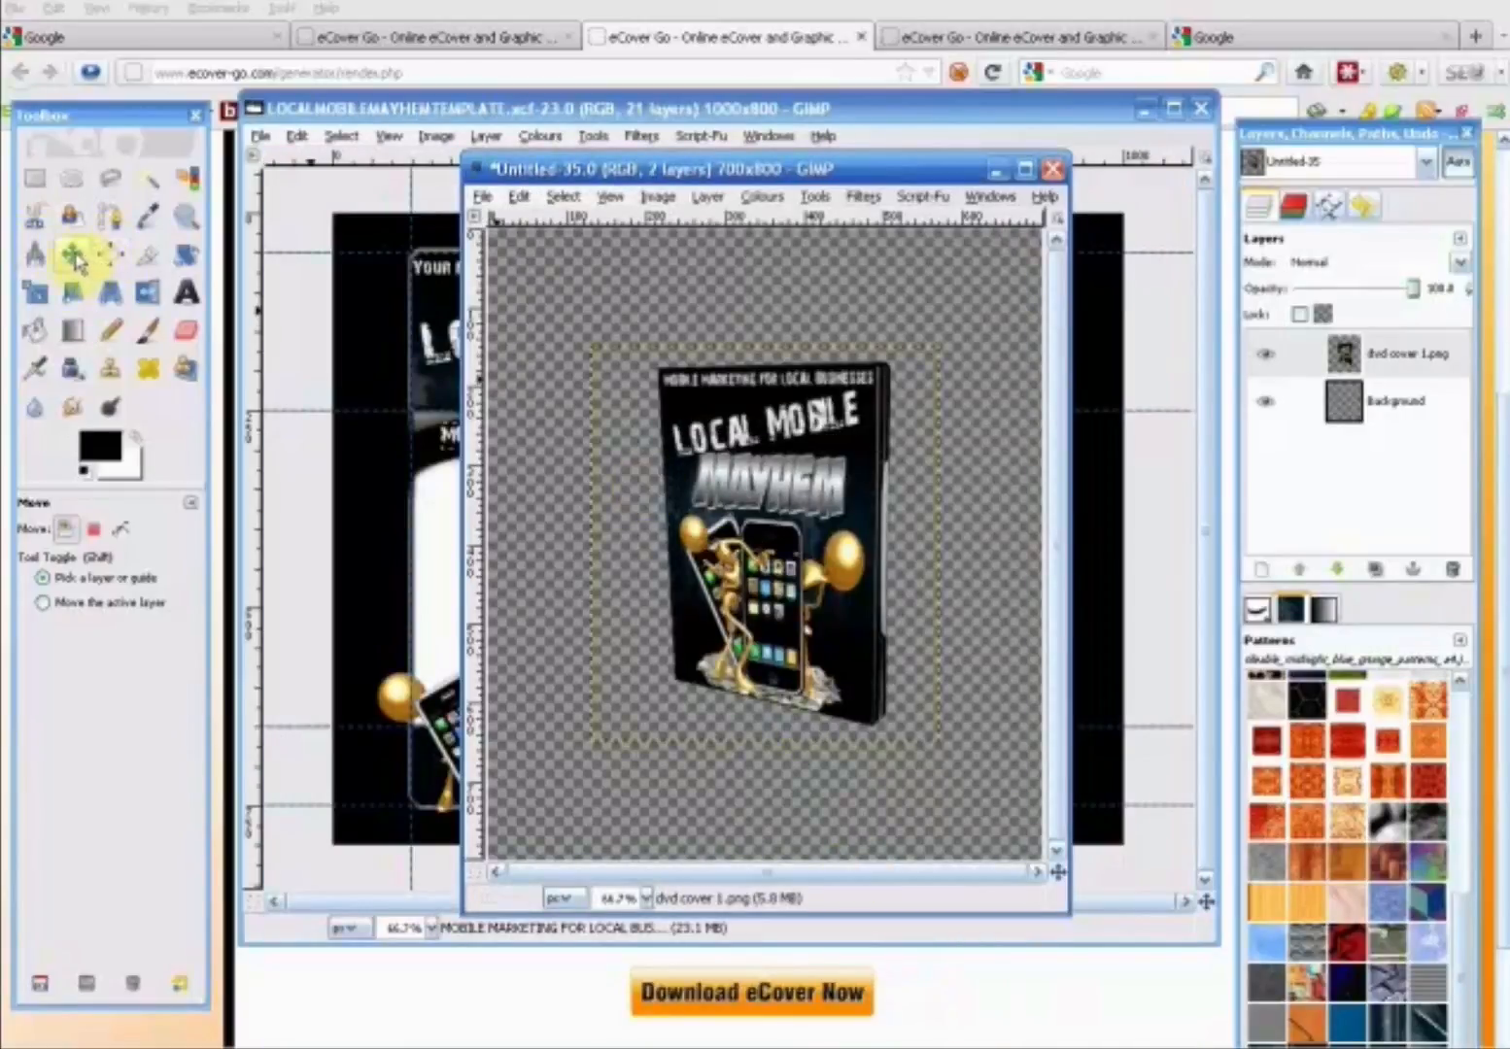
{"action": "left_click_drag", "start_coordinate": [674, 488], "coordinate": [649, 465]}
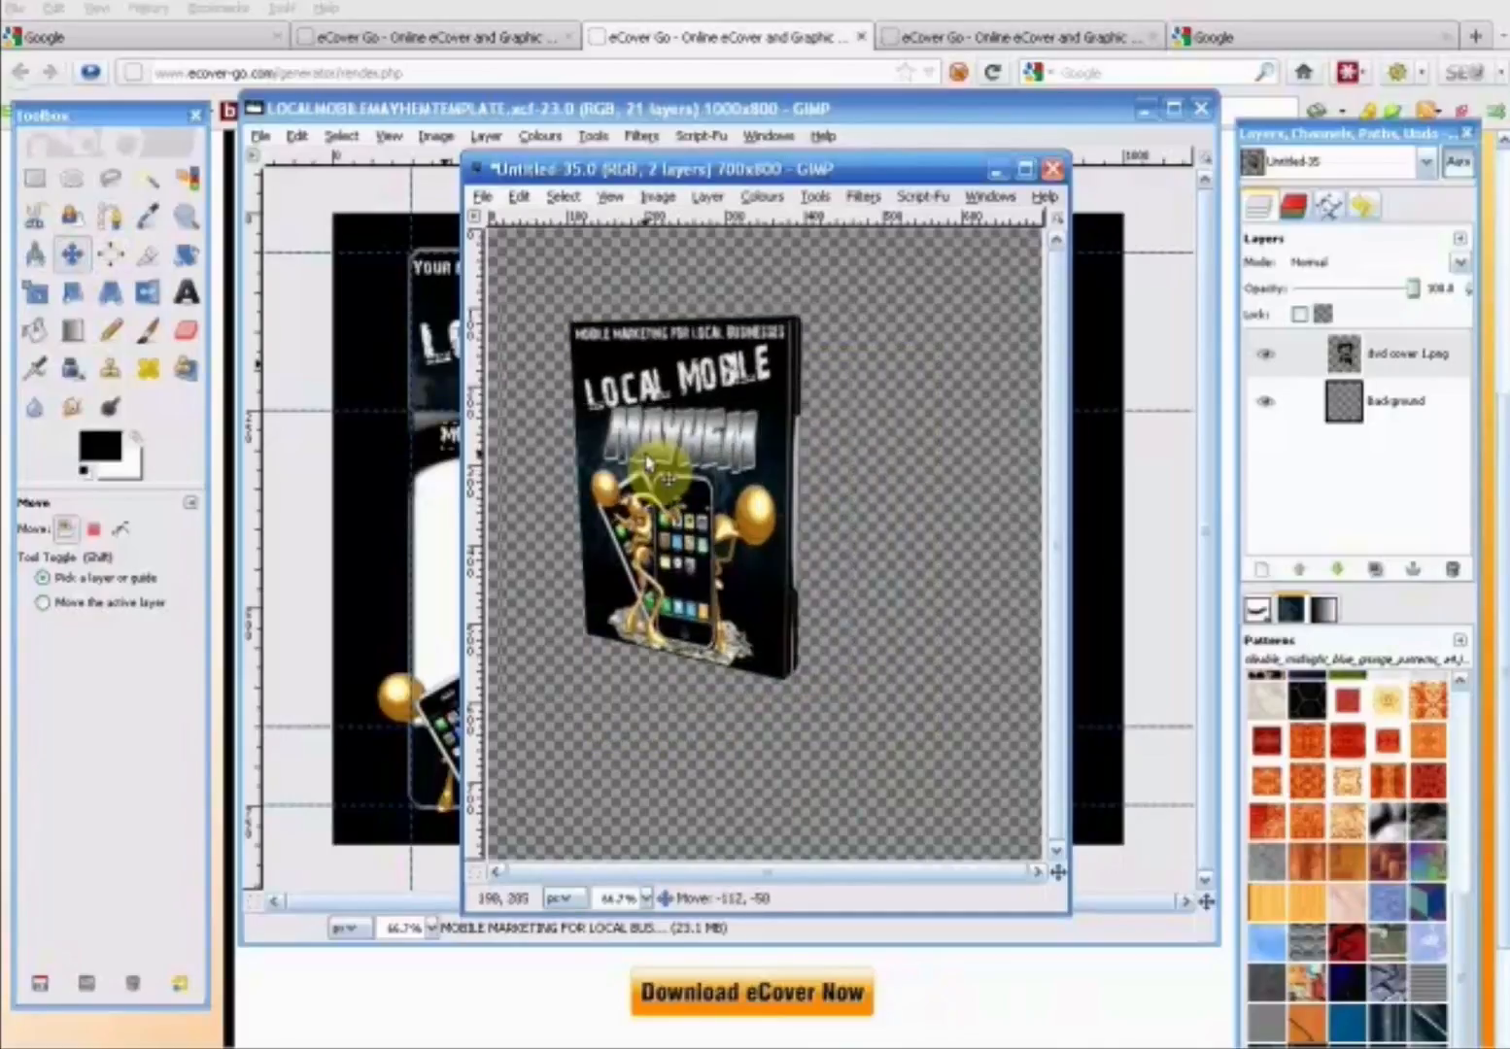
- Add "dvd cover 2.png" to the new image as a layer and hide that layer
{"action": "left_click", "coordinate": [482, 197]}
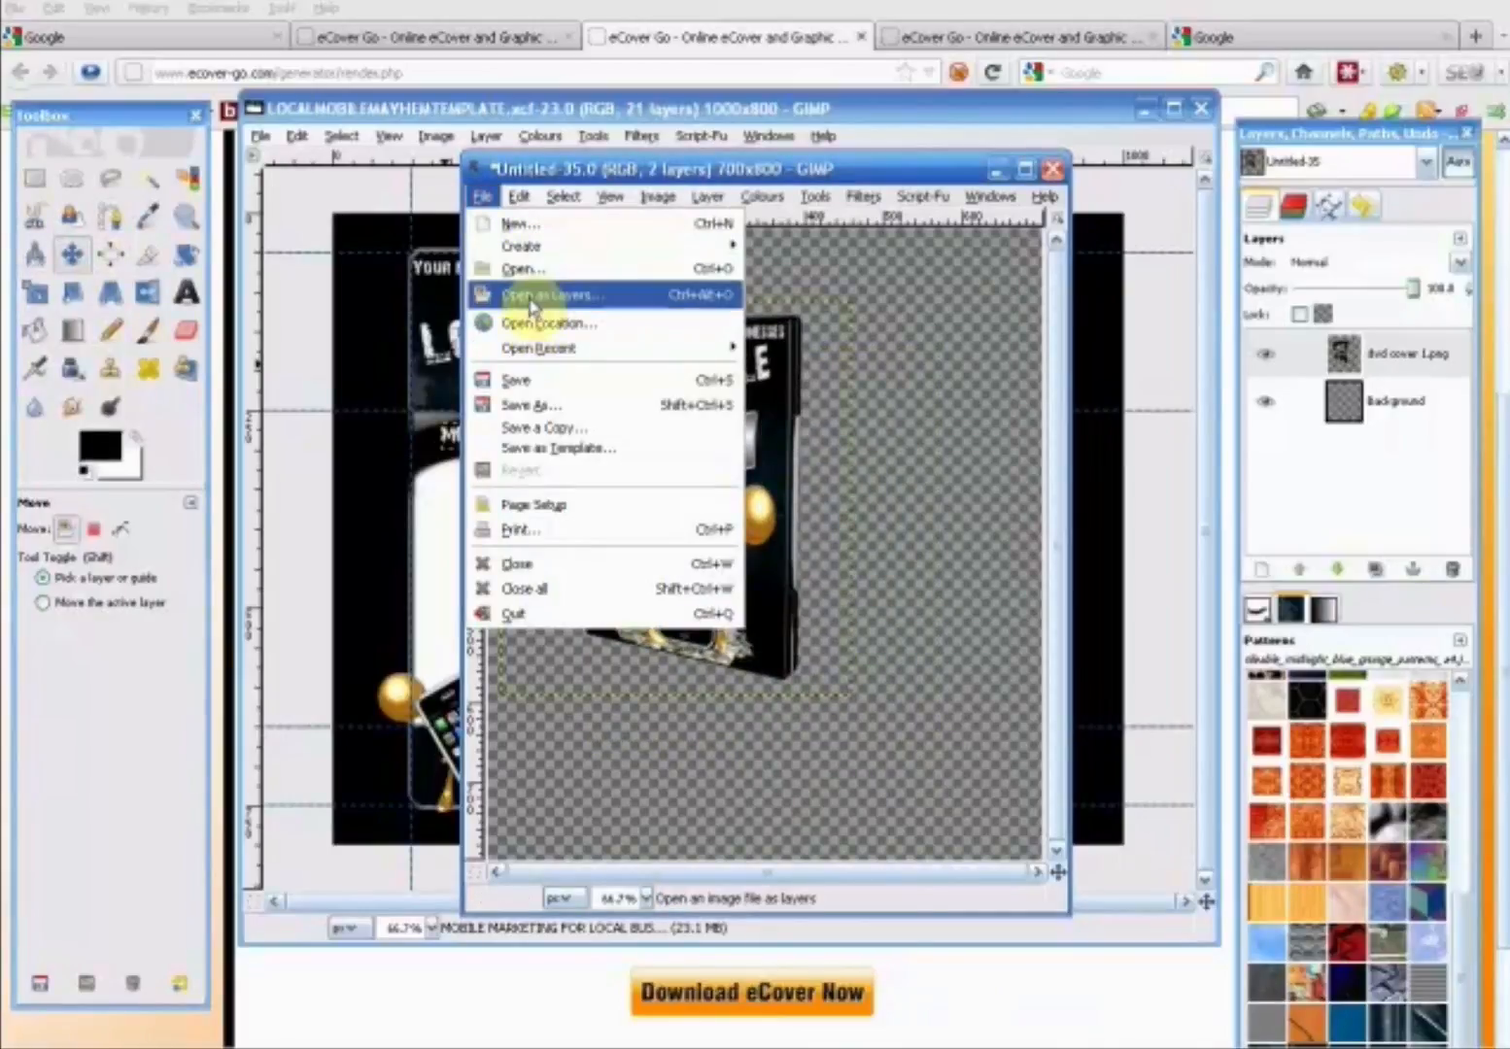
{"action": "left_click", "coordinate": [531, 295]}
{"action": "left_click", "coordinate": [524, 341]}
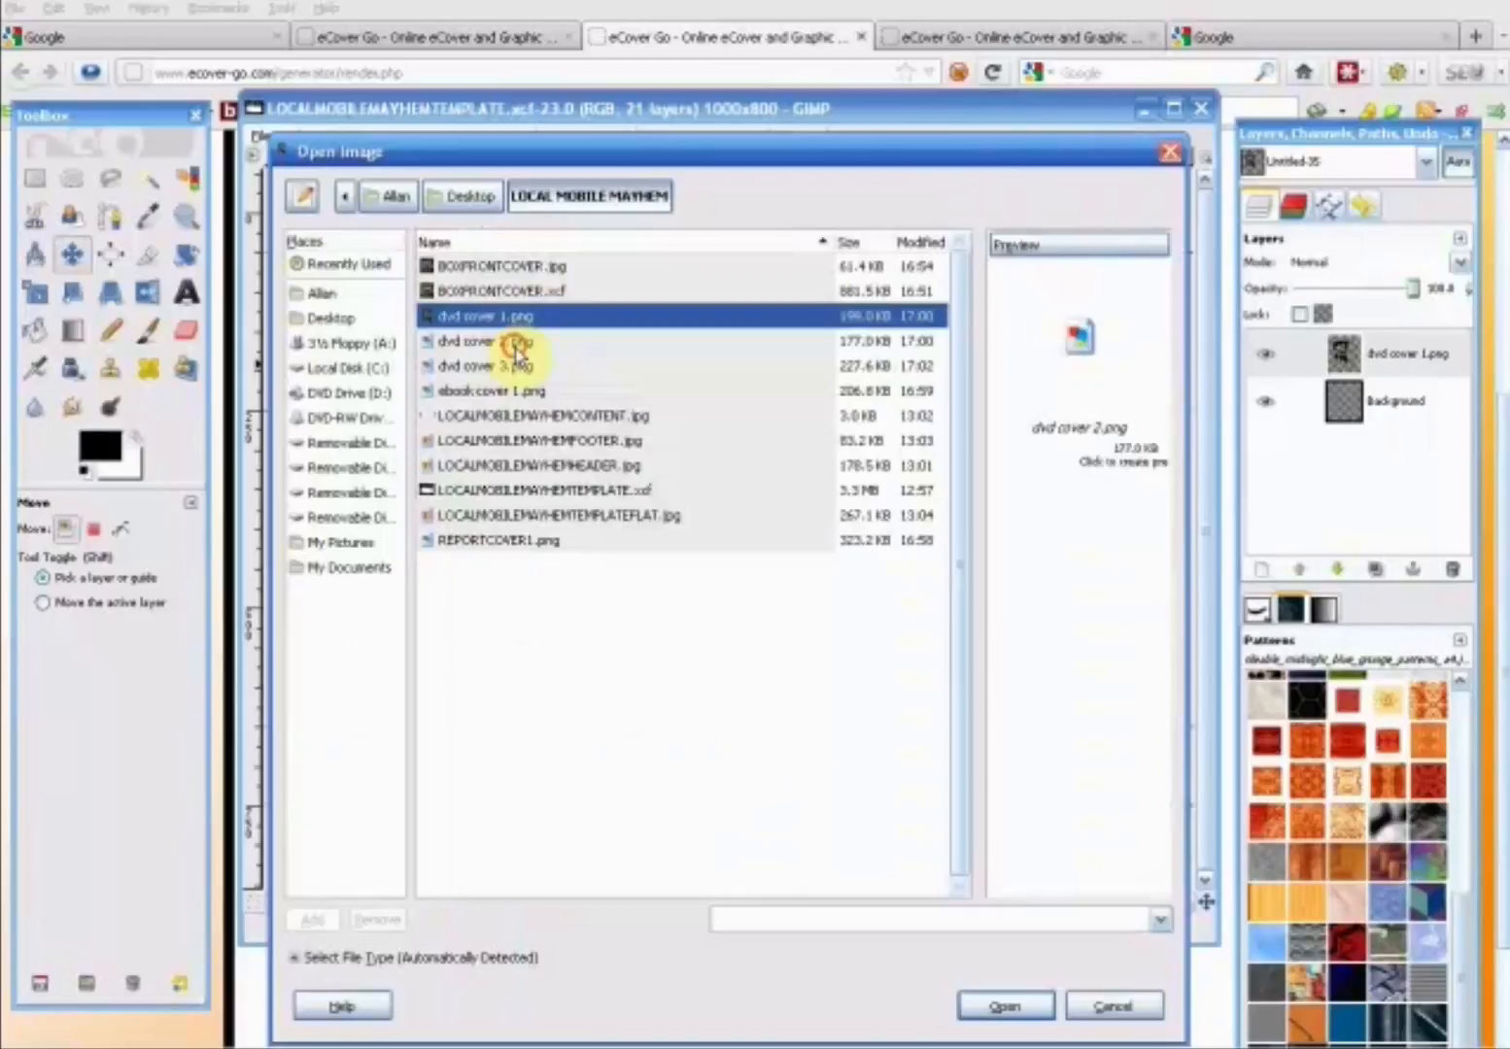
{"action": "left_click", "coordinate": [1001, 1008]}
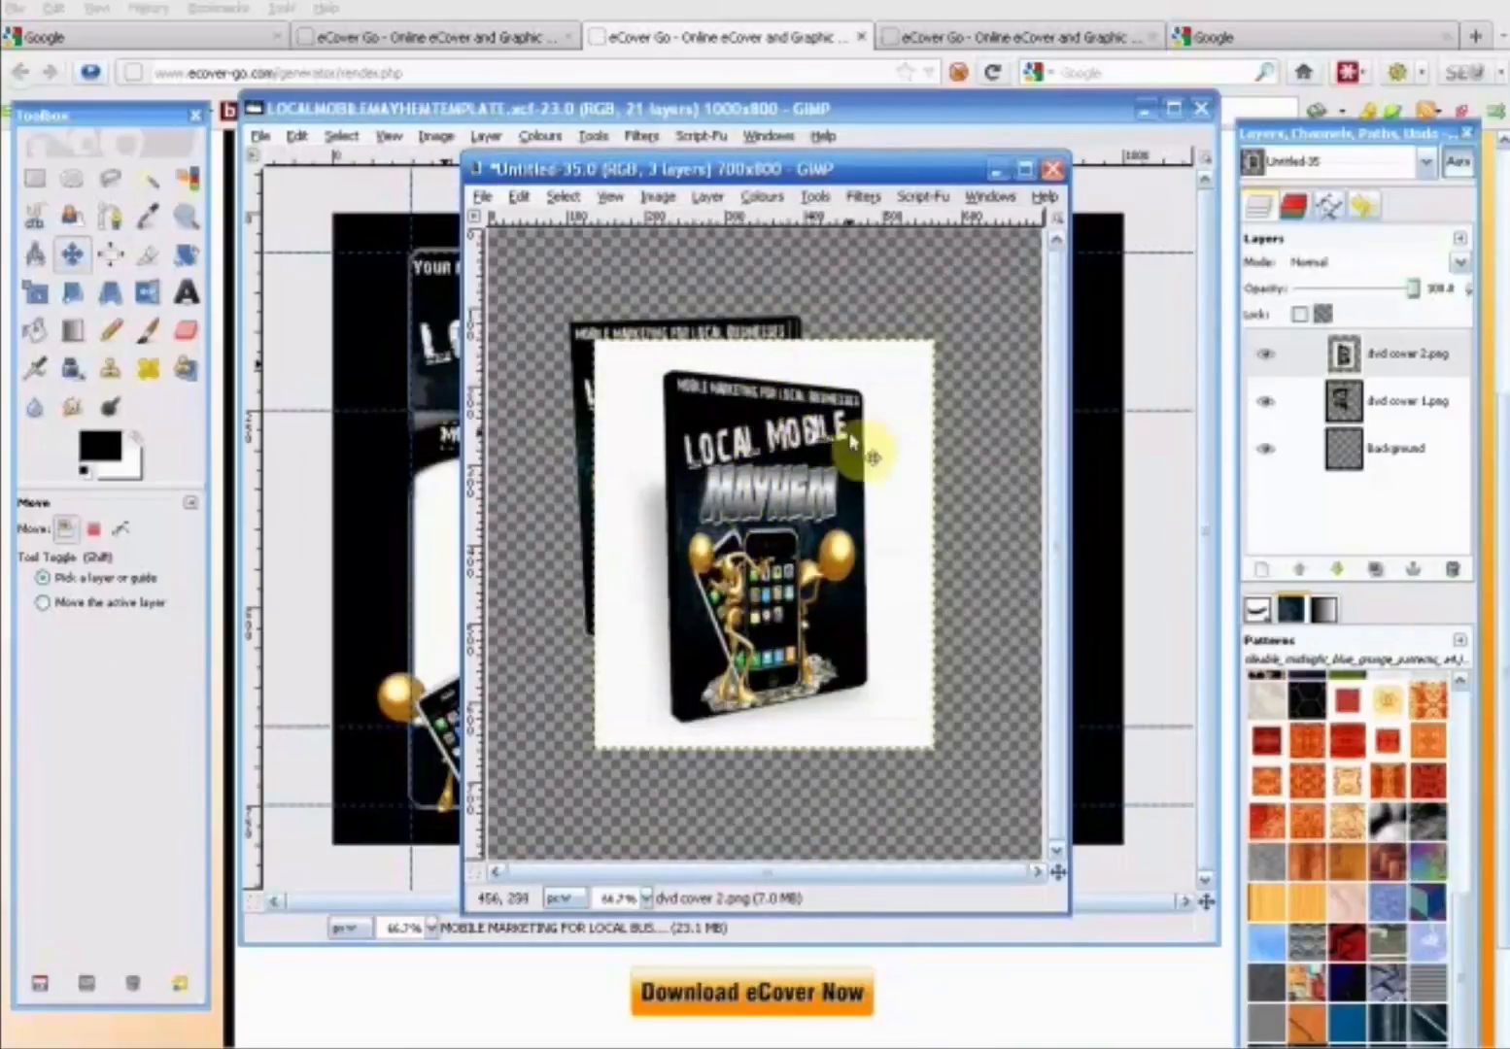
{"action": "left_click", "coordinate": [1265, 354]}
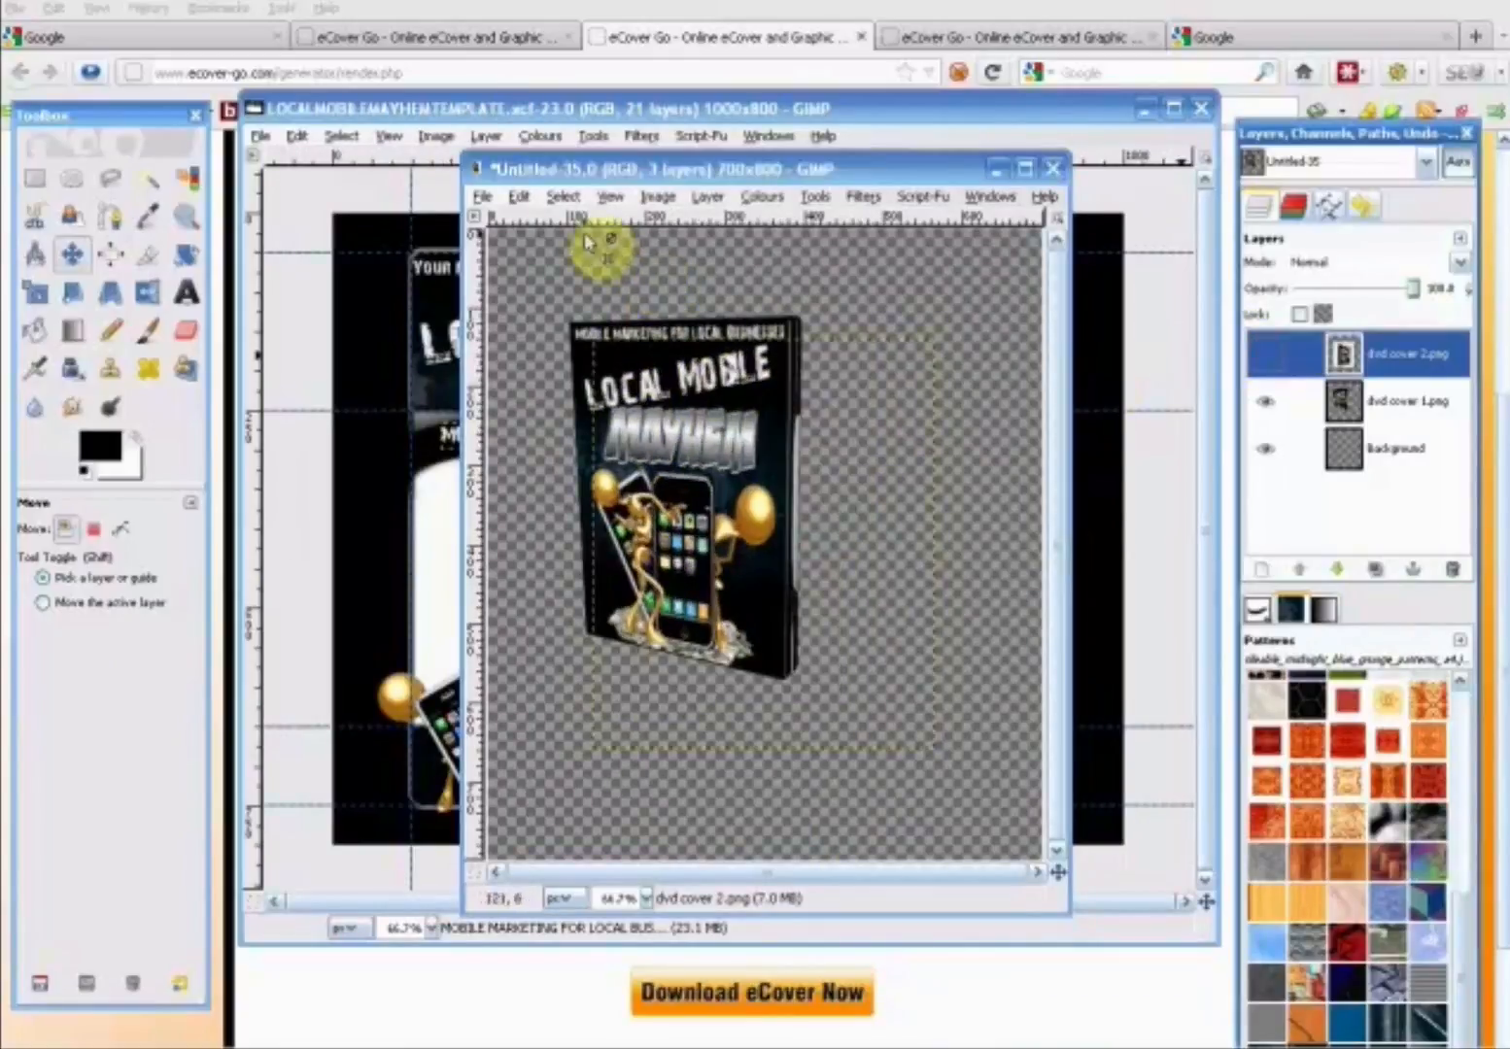
- Add "dvd cover 3.png" as a layer and place it to the right, partly overlapping the first DVD case
{"action": "left_click", "coordinate": [482, 195]}
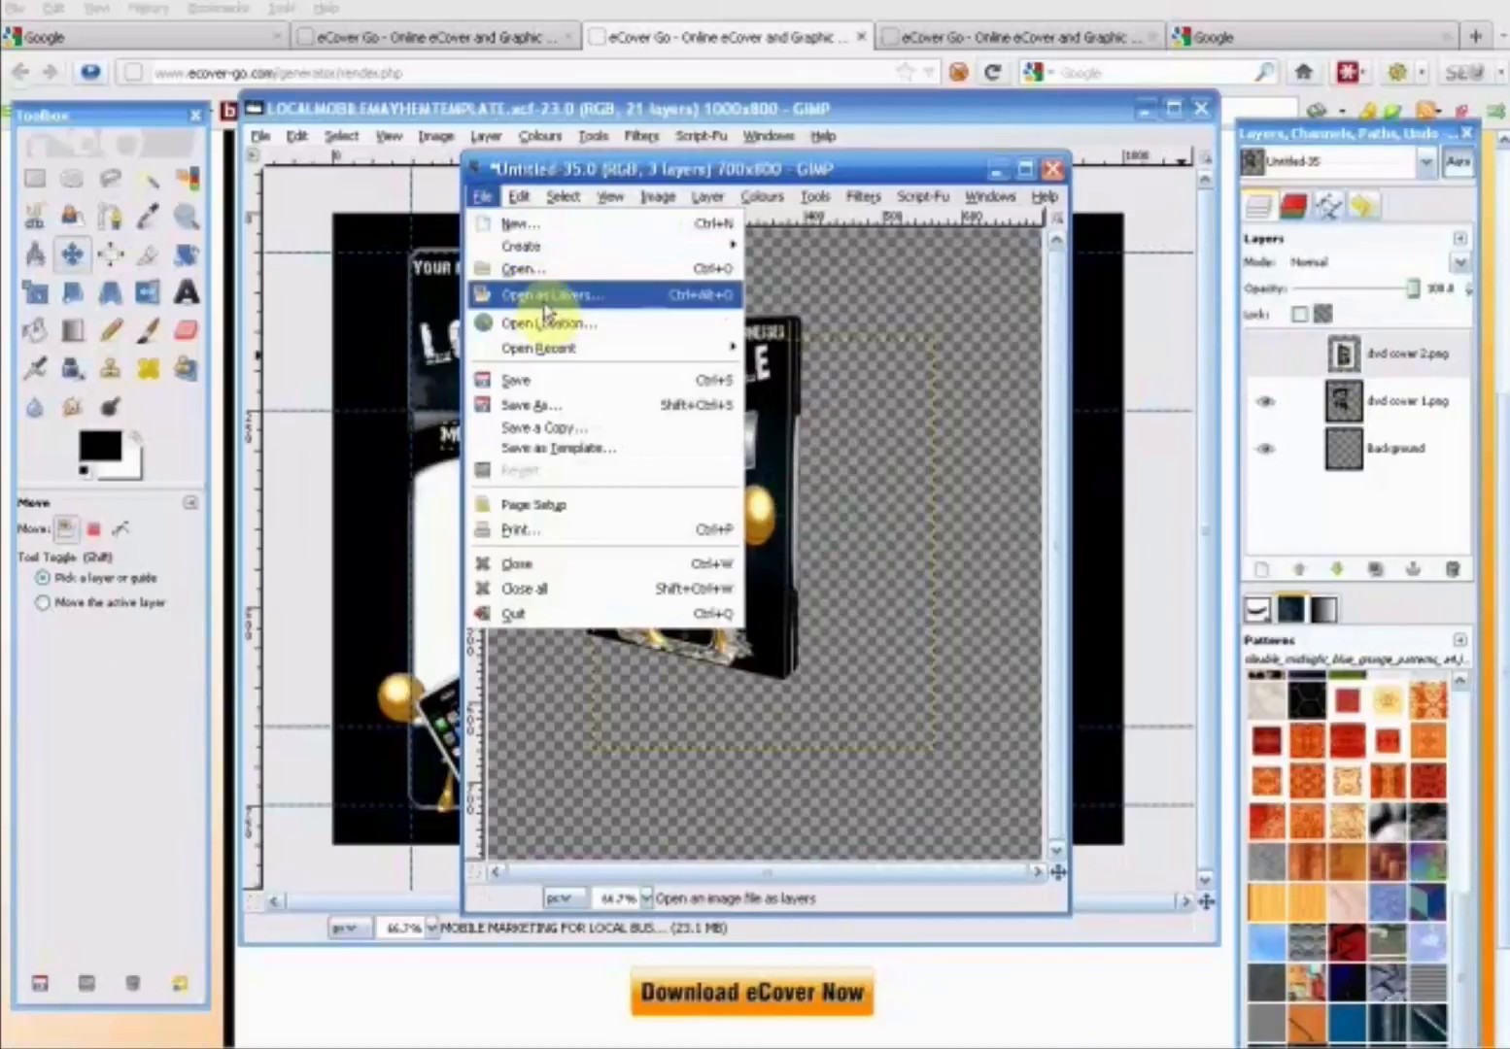
{"action": "left_click", "coordinate": [541, 295]}
{"action": "left_click", "coordinate": [525, 367]}
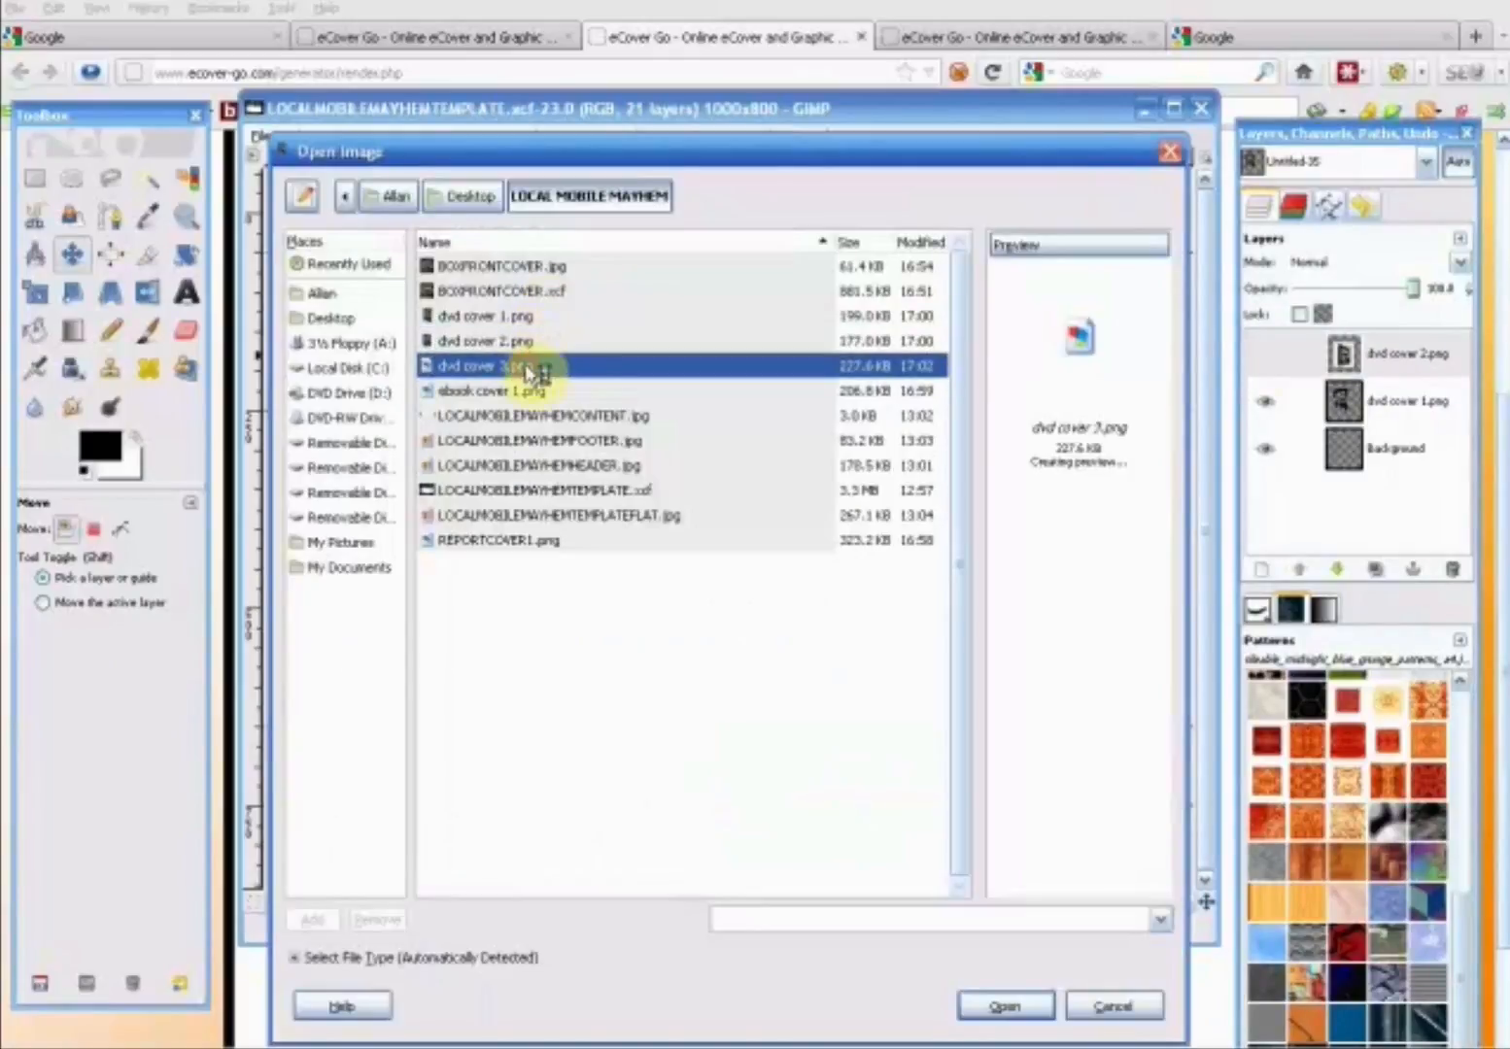
{"action": "left_click", "coordinate": [1010, 1008]}
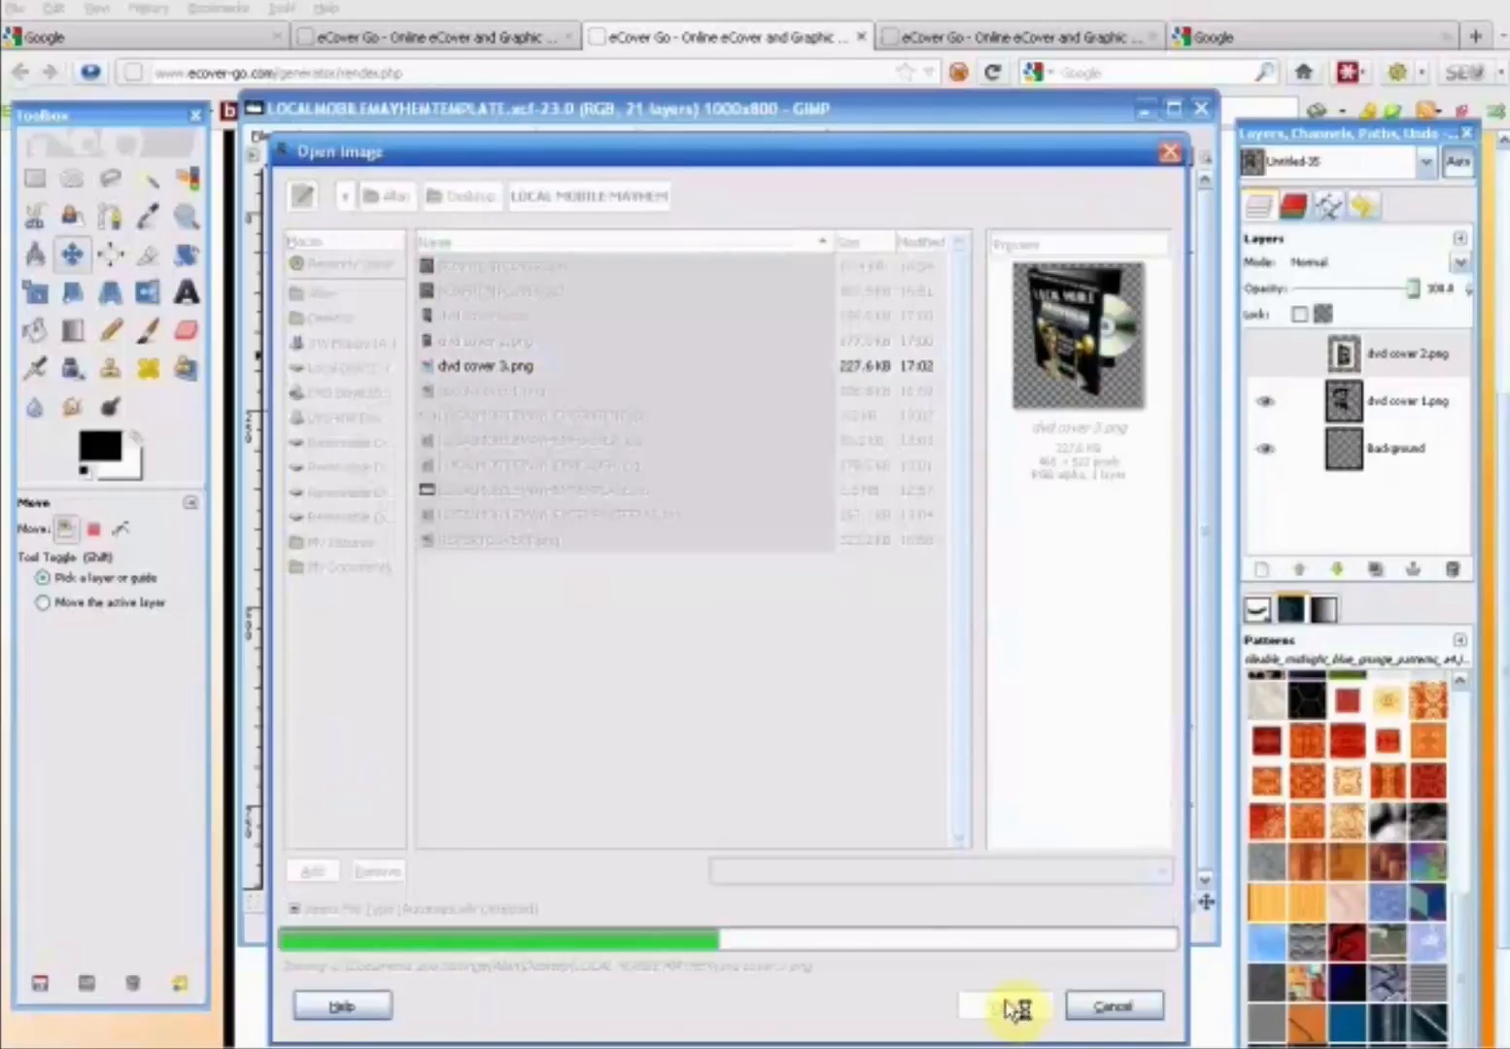
{"action": "left_click_drag", "start_coordinate": [724, 521], "coordinate": [780, 549]}
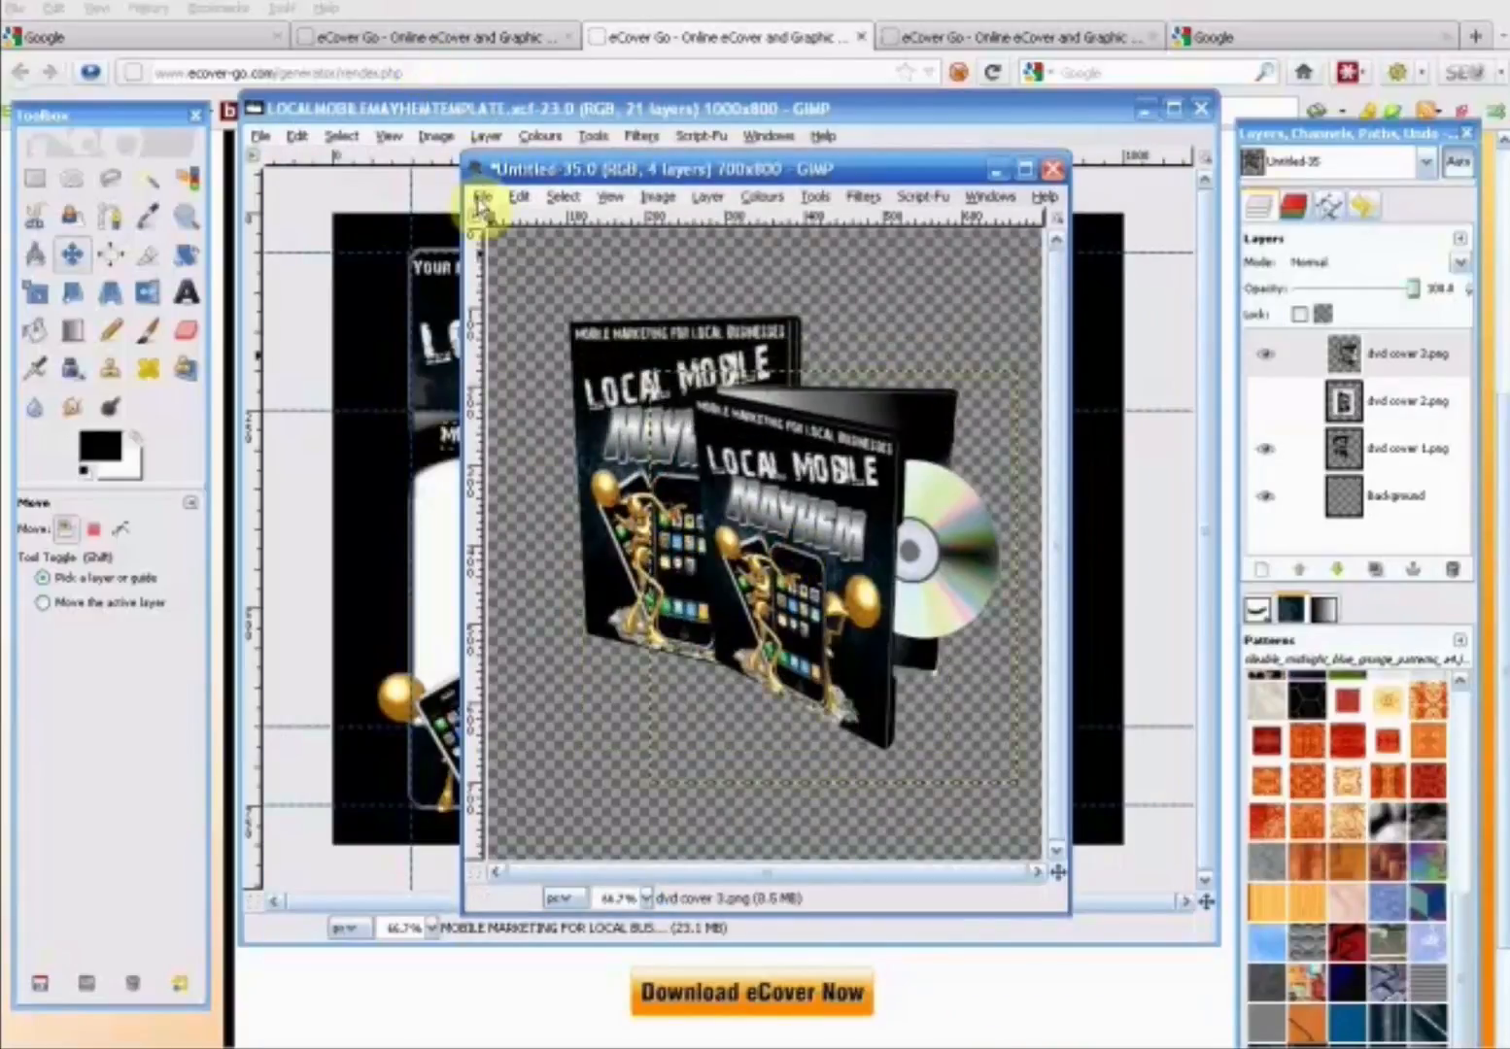
- Add "ebook cover 1.png" as a layer and place it at the canvas's lower left, in front of both DVD cases
{"action": "left_click", "coordinate": [479, 197]}
{"action": "left_click", "coordinate": [540, 299]}
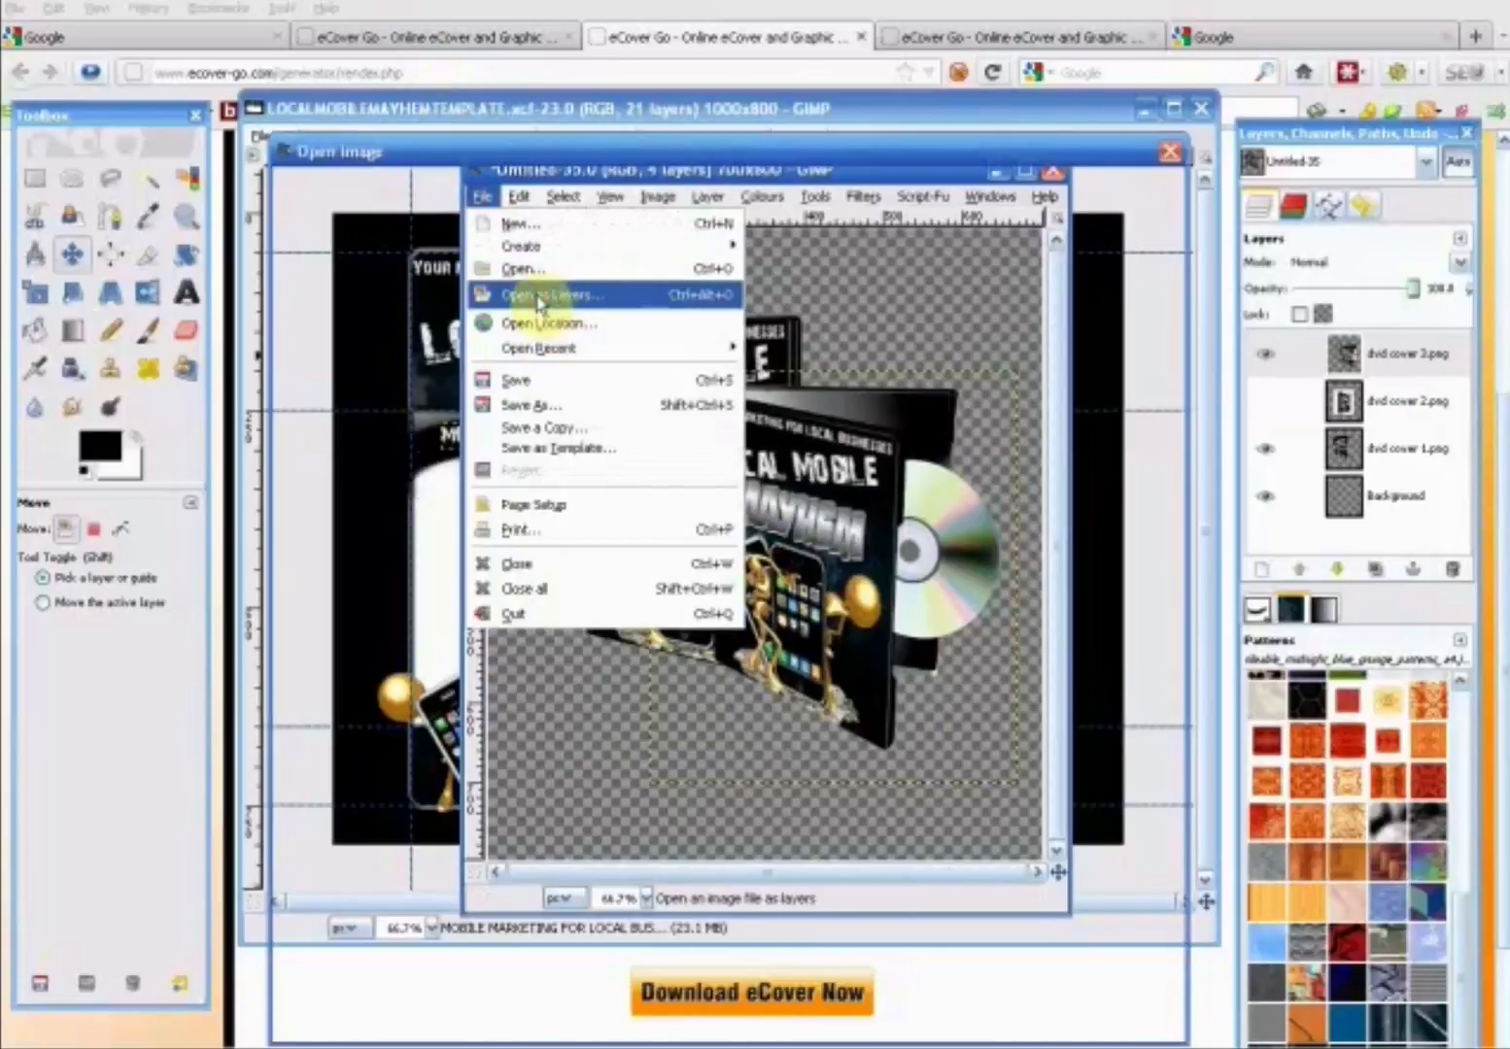
{"action": "left_click", "coordinate": [513, 390]}
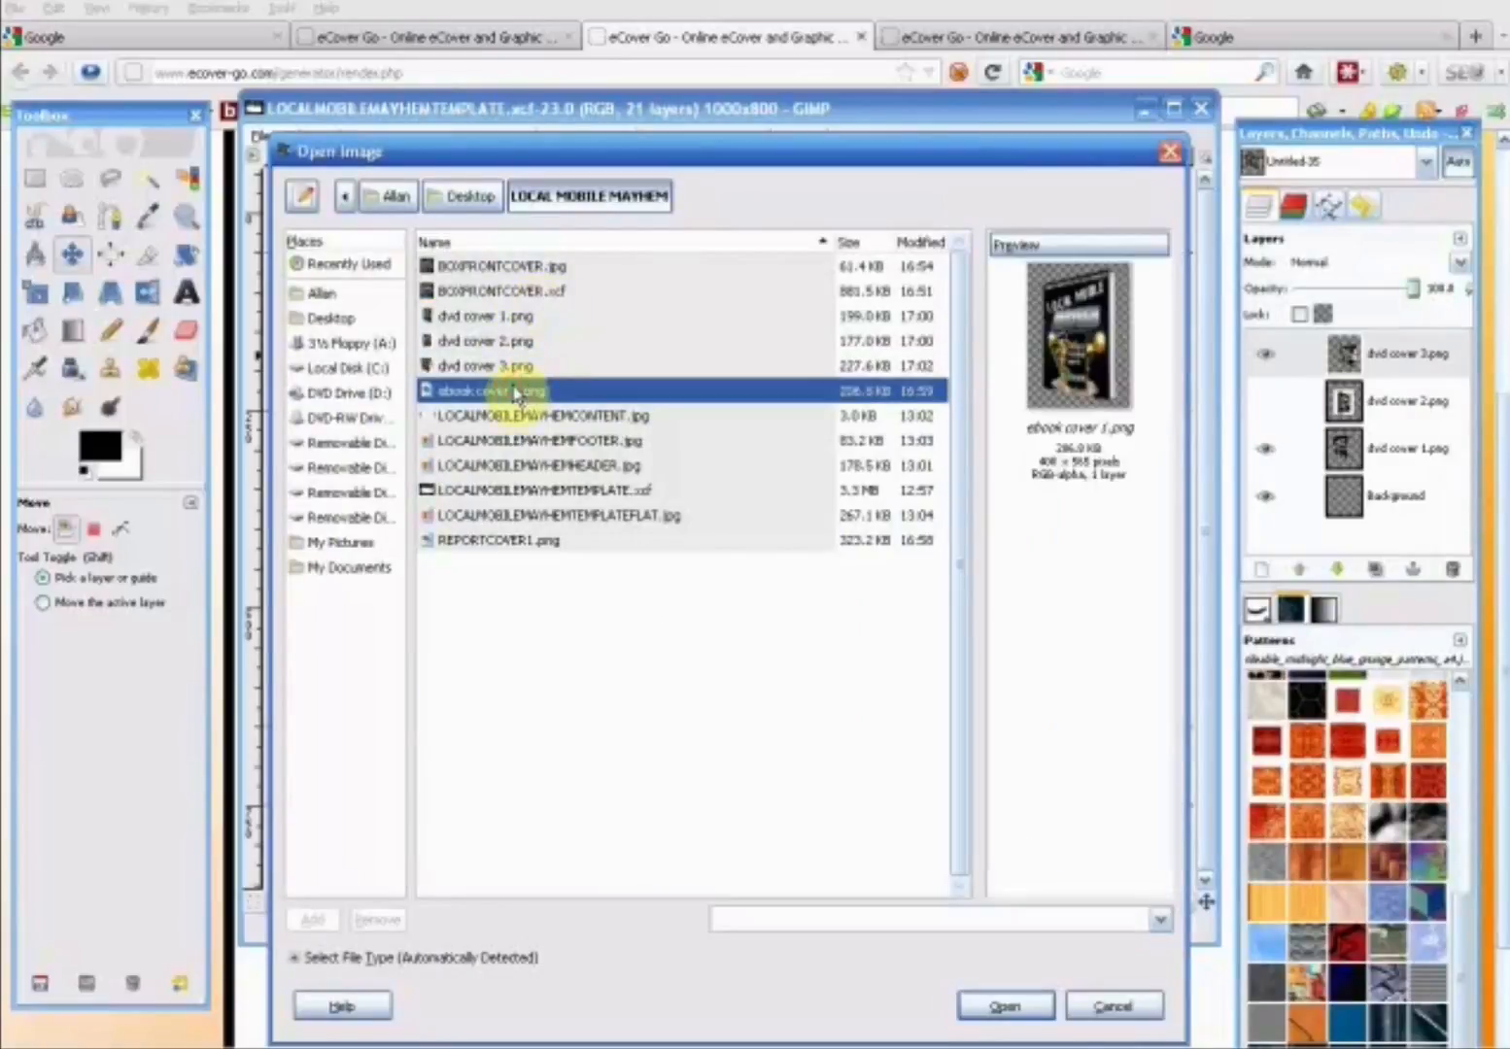
{"action": "left_click", "coordinate": [1000, 1004]}
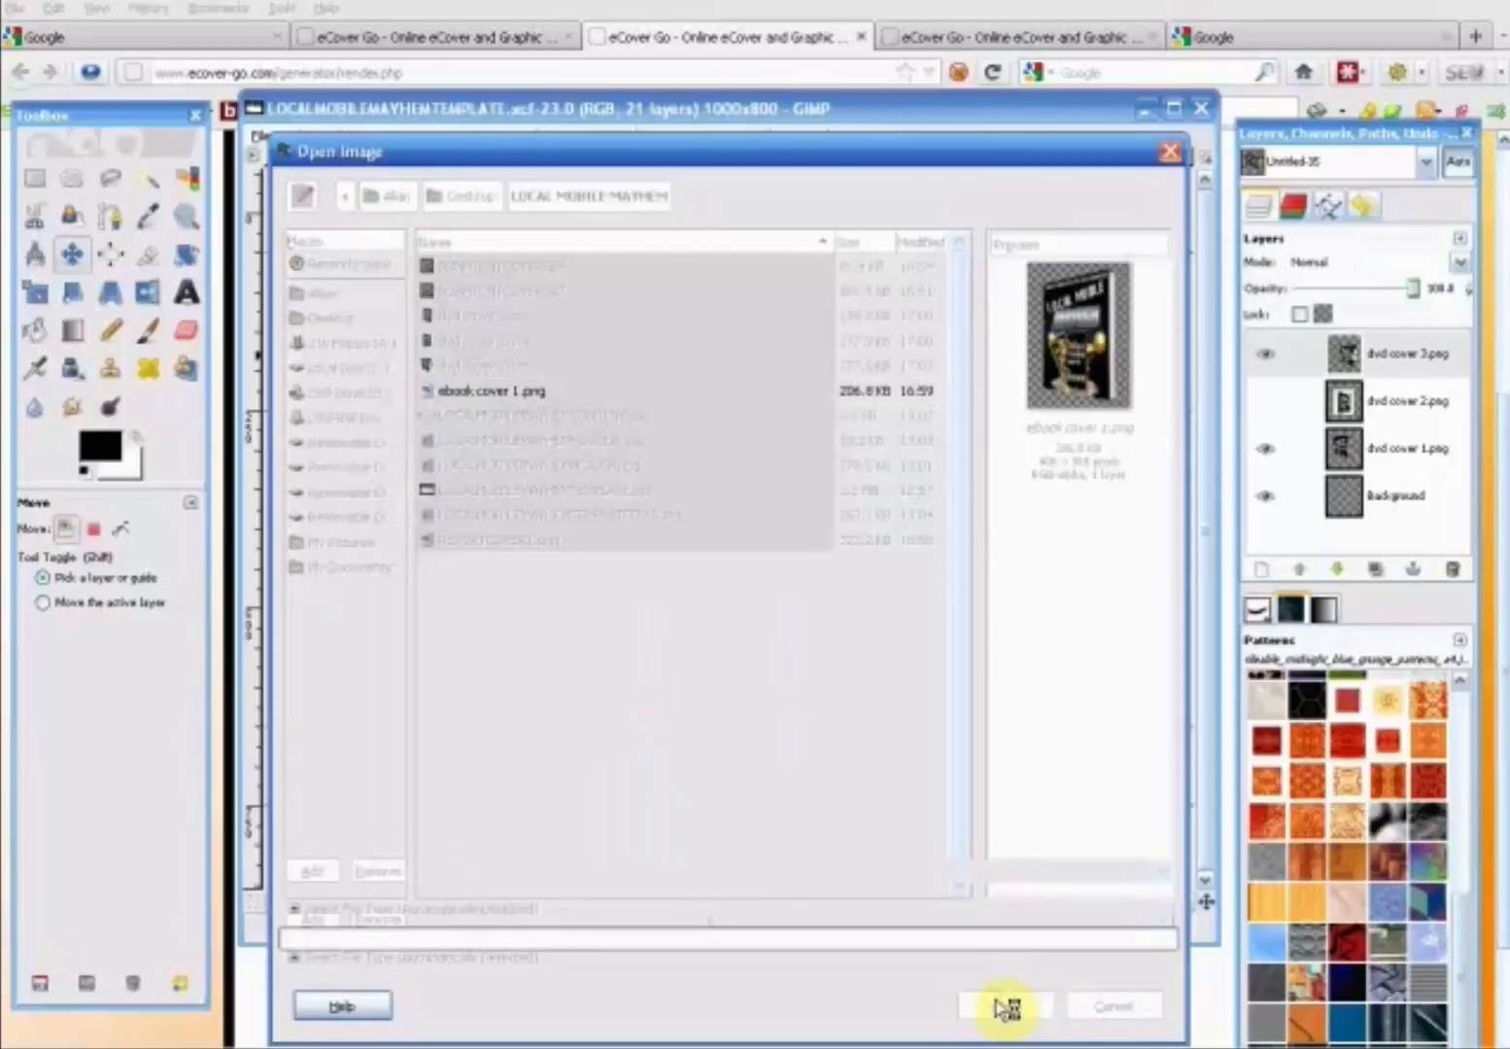
{"action": "left_click_drag", "start_coordinate": [767, 588], "coordinate": [670, 641]}
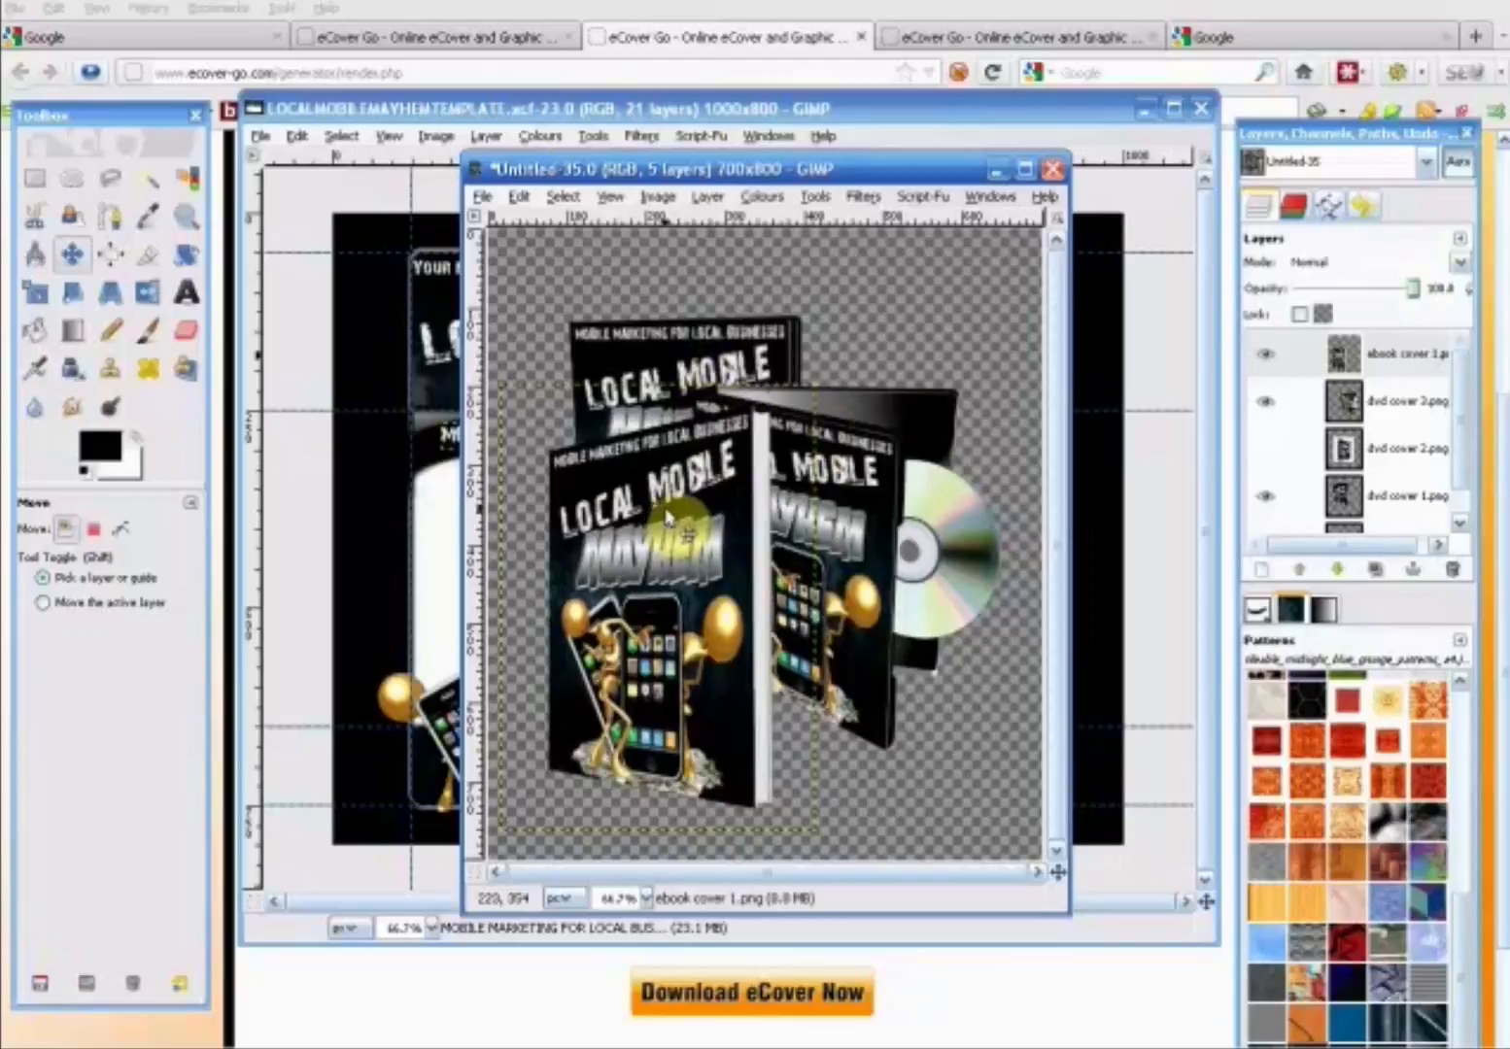
{"action": "left_click_drag", "start_coordinate": [682, 513], "coordinate": [682, 509]}
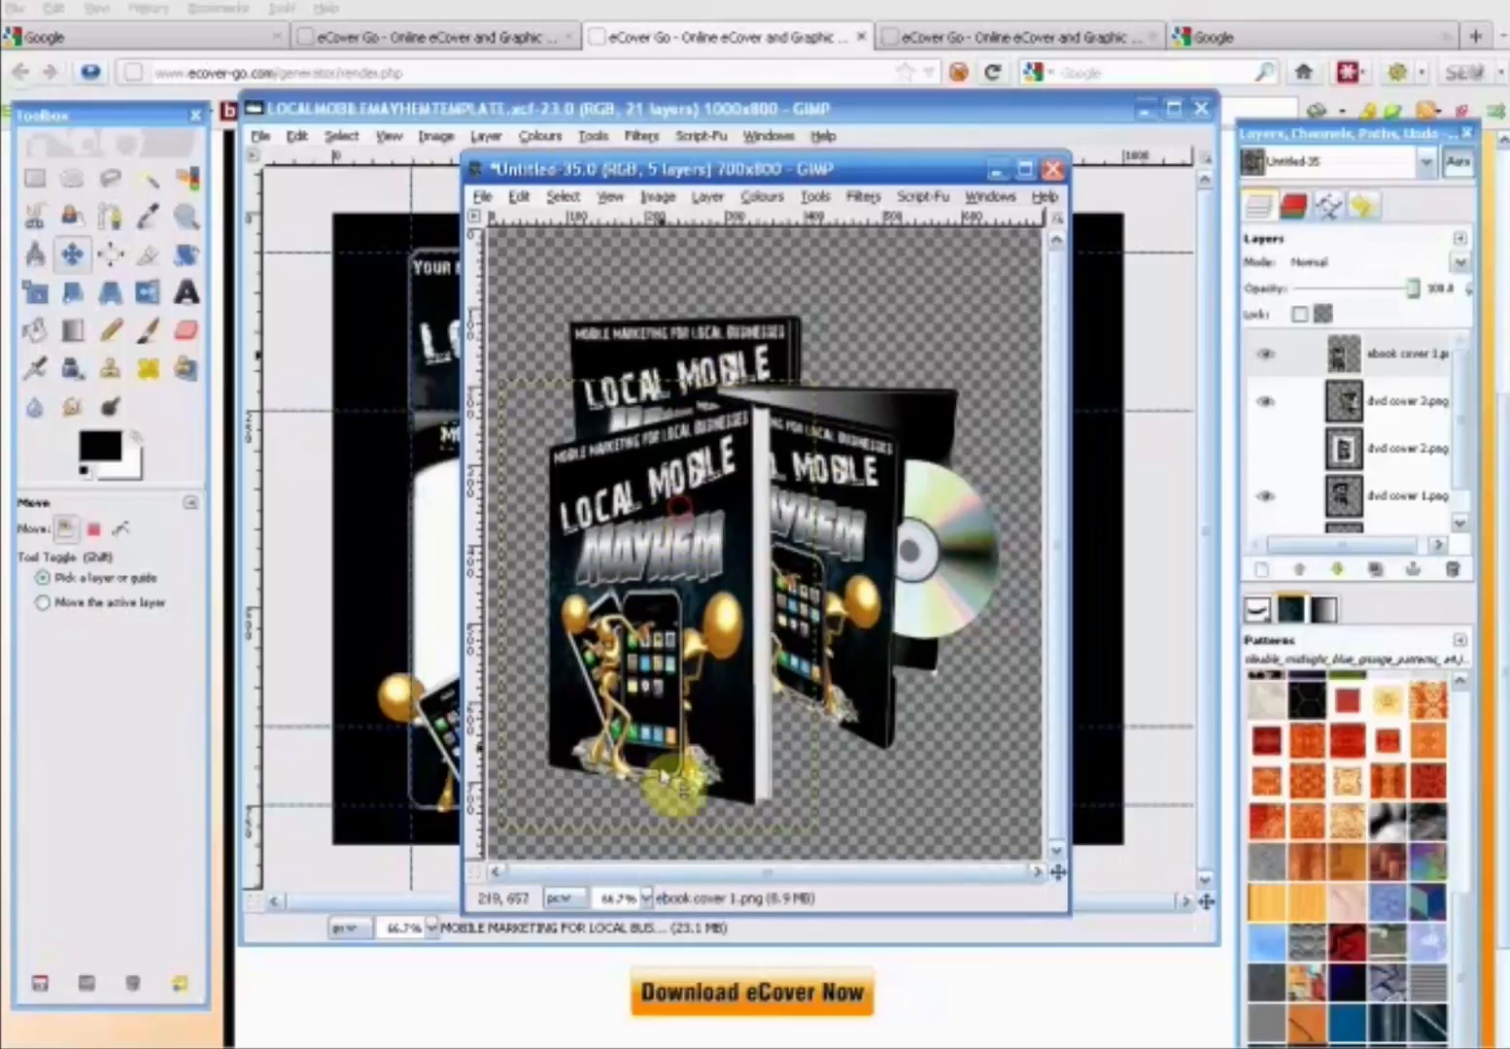
- Spread the covers apart by moving the open DVD case toward the canvas's lower right and the ebook slightly up and left
{"action": "left_click", "coordinate": [645, 897]}
{"action": "left_click", "coordinate": [625, 763]}
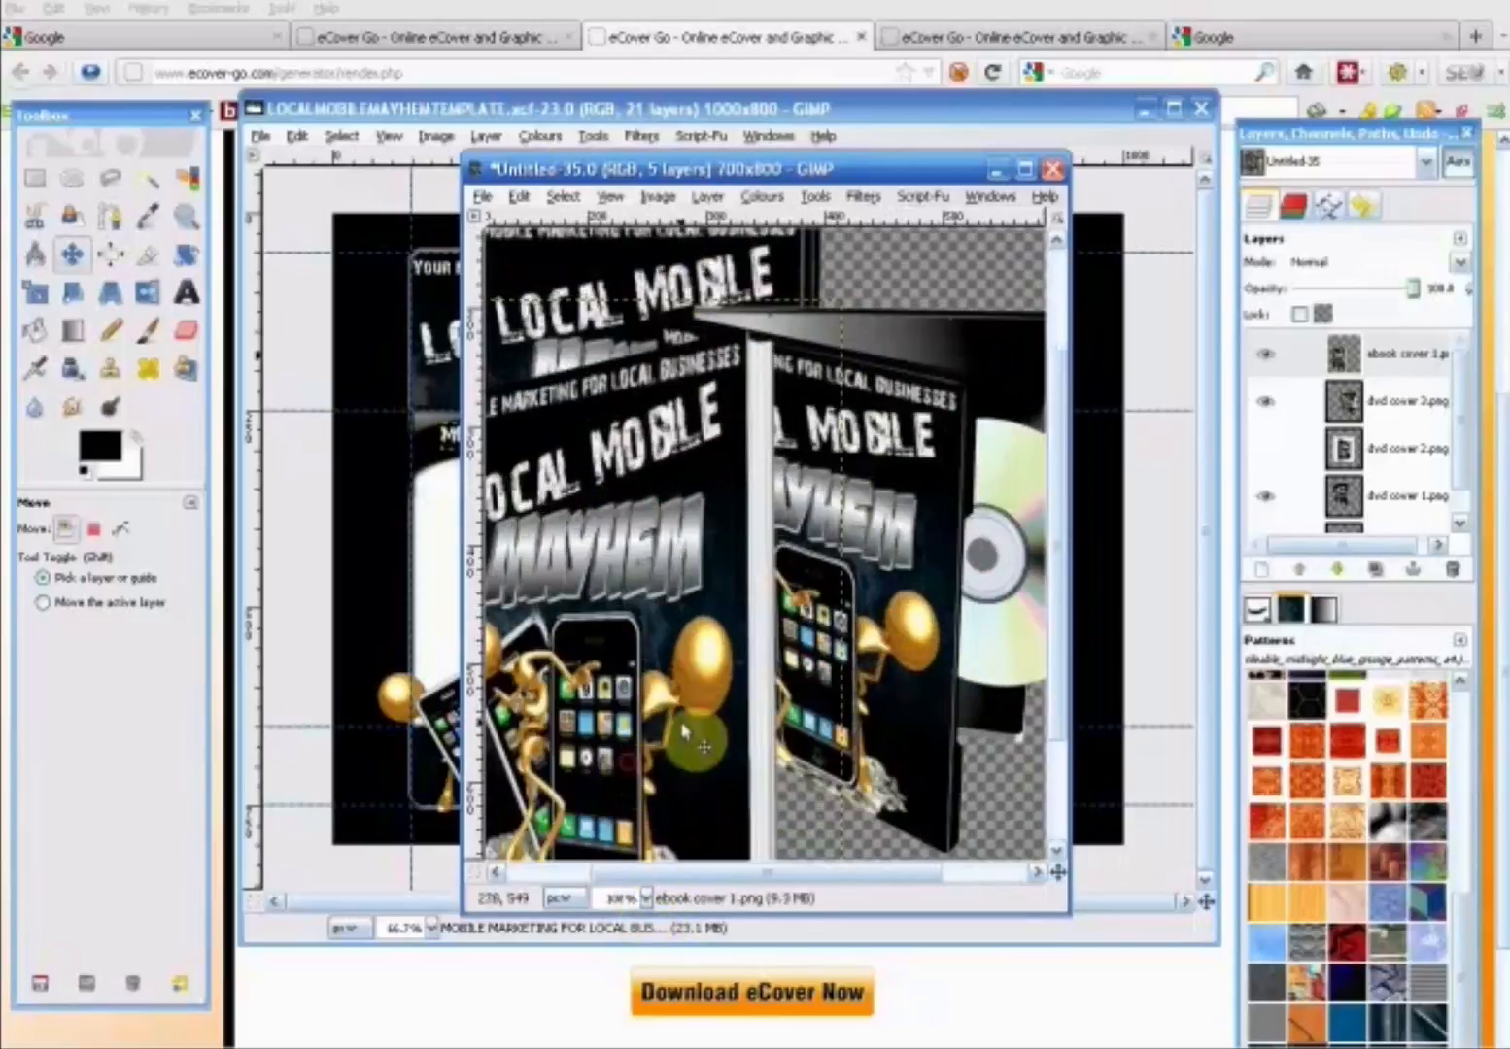
{"action": "left_click", "coordinate": [1018, 173]}
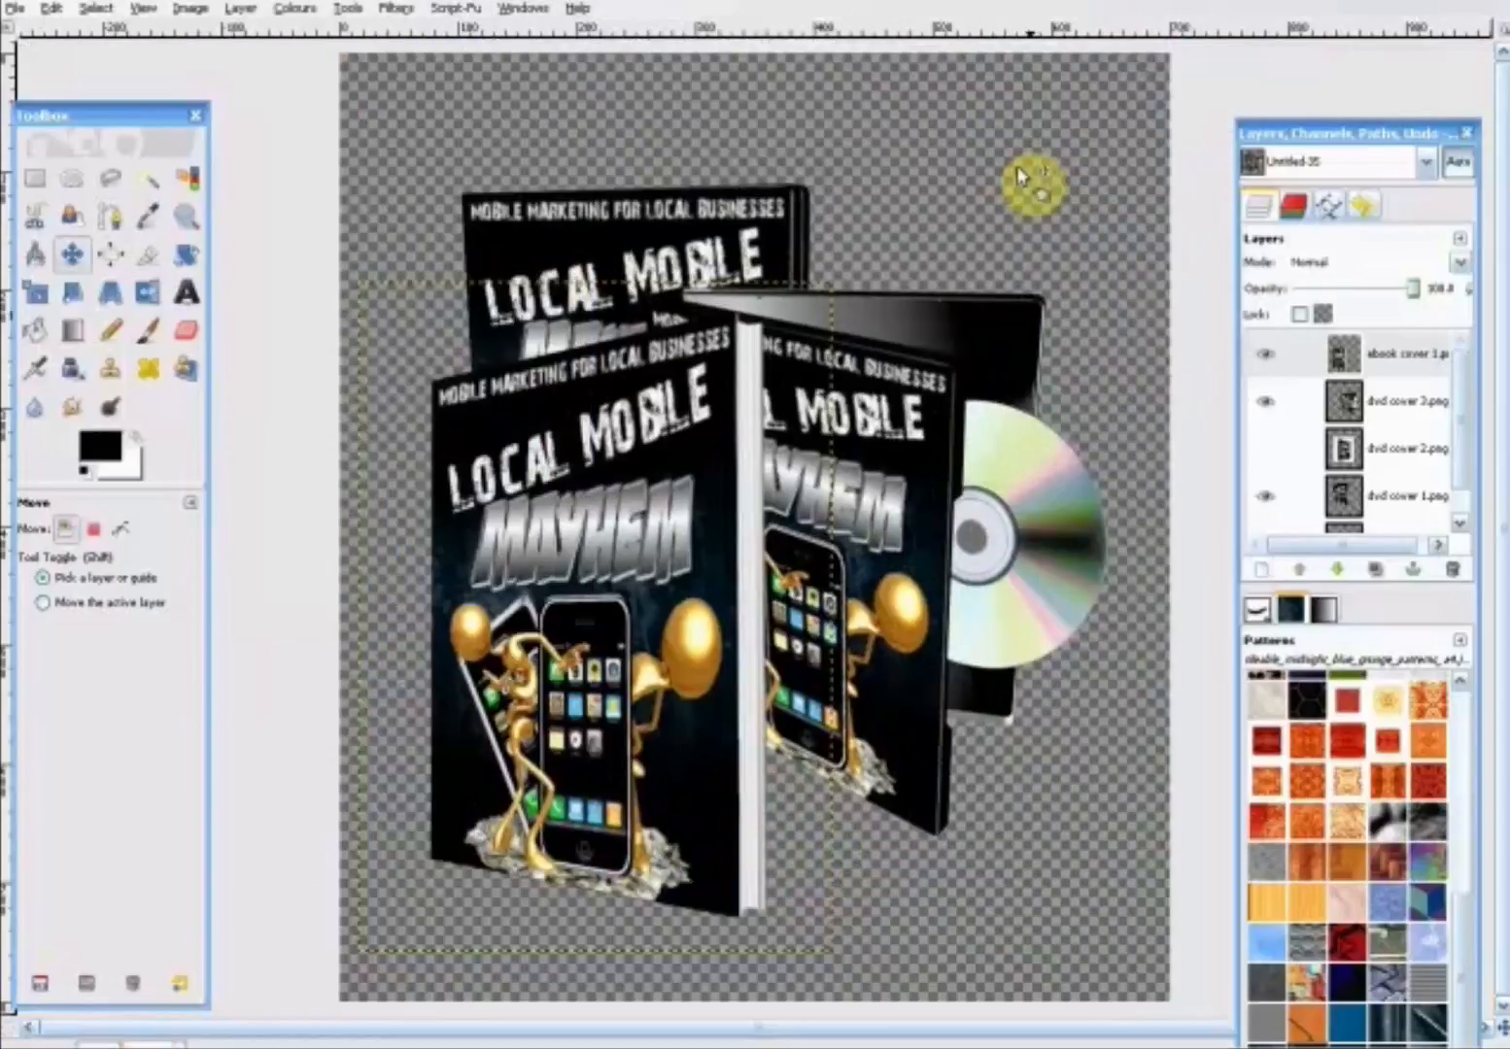
{"action": "left_click_drag", "start_coordinate": [920, 466], "coordinate": [991, 589]}
{"action": "left_click_drag", "start_coordinate": [578, 429], "coordinate": [543, 402]}
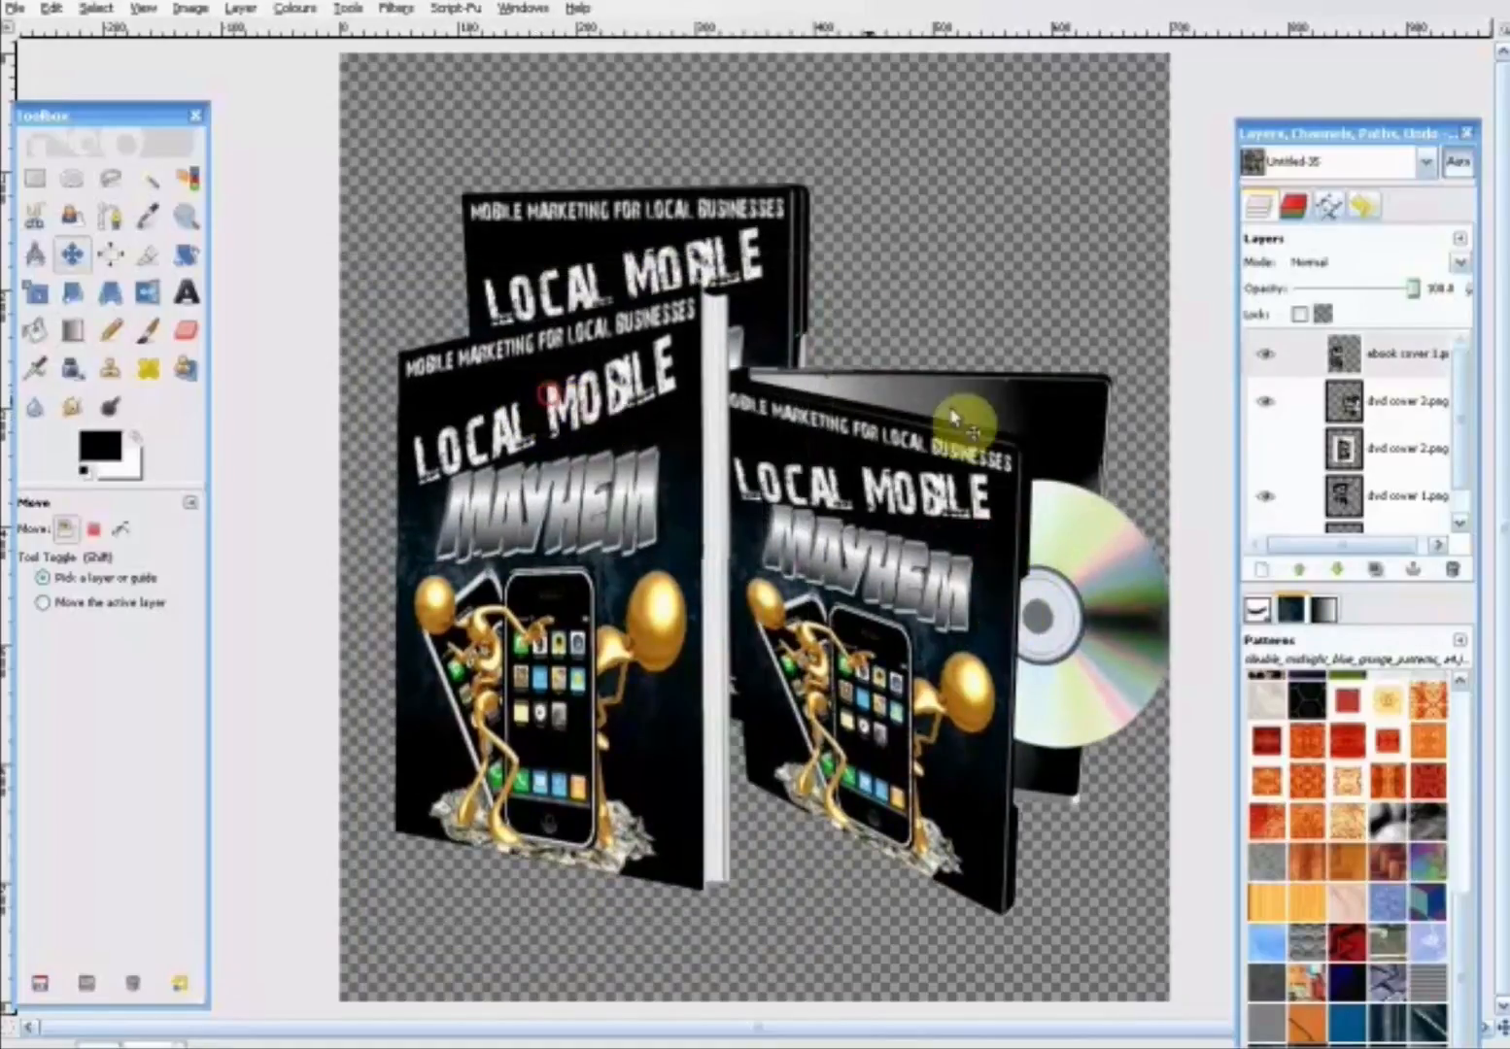
- Hide the ebook cover and "dvd cover 3.png" layers and move the closed DVD case down to the canvas's lower left
{"action": "left_click", "coordinate": [1265, 353]}
{"action": "left_click_drag", "start_coordinate": [675, 226], "coordinate": [588, 415]}
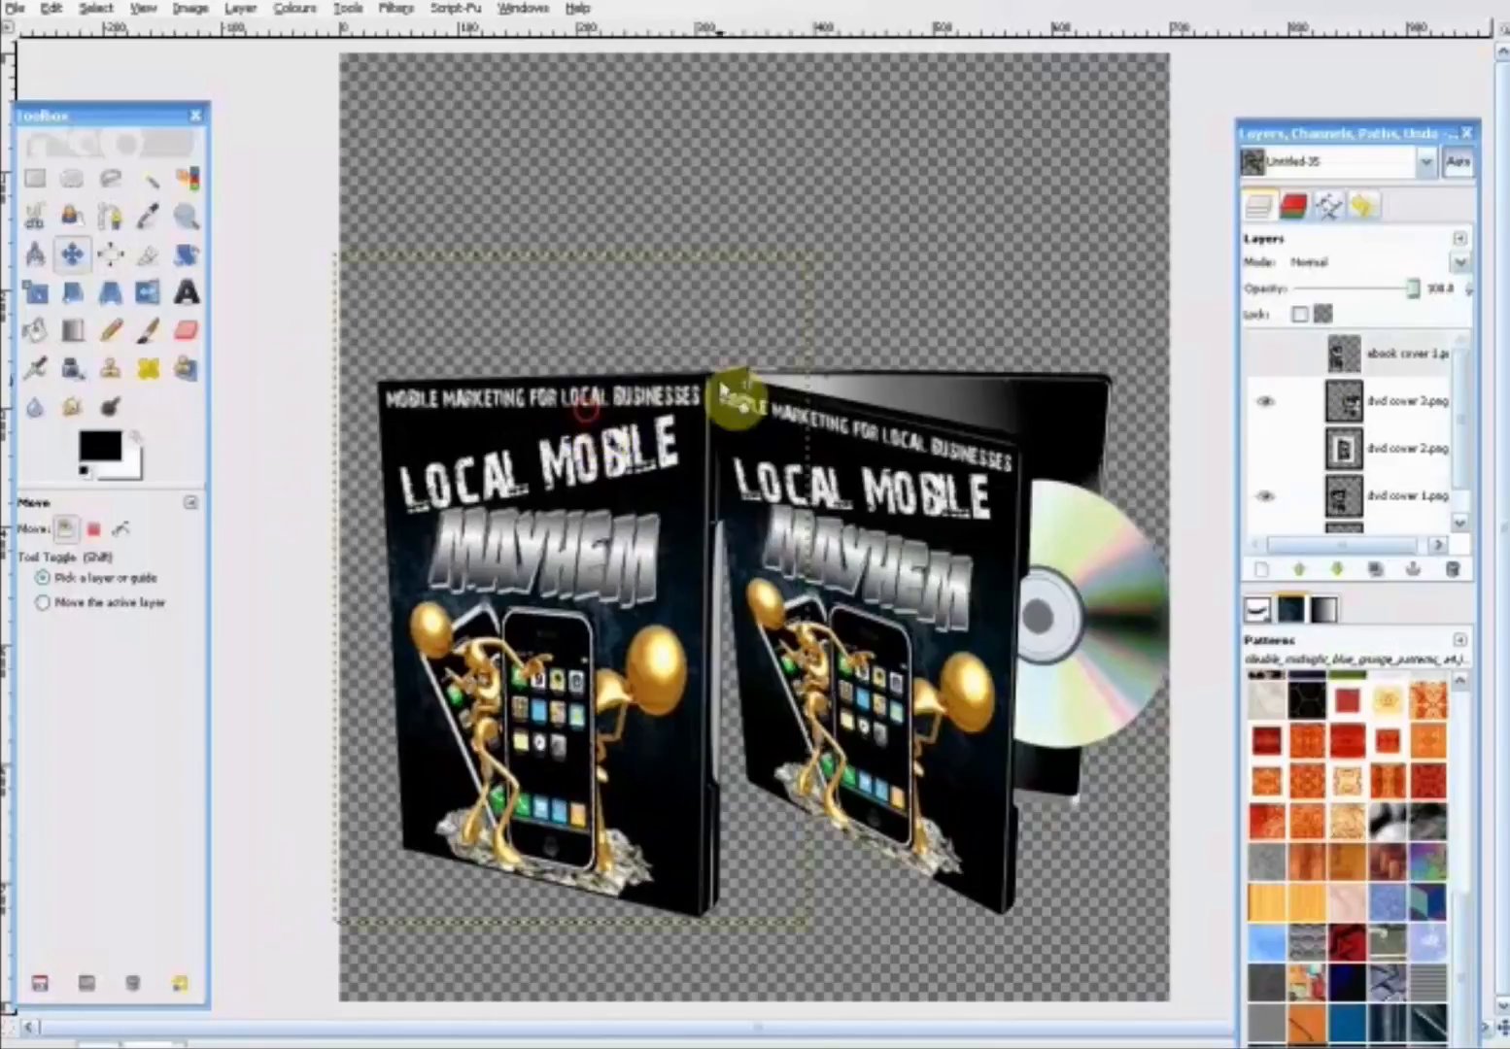
{"action": "left_click", "coordinate": [1263, 498]}
{"action": "left_click", "coordinate": [1263, 498]}
{"action": "left_click", "coordinate": [1265, 401]}
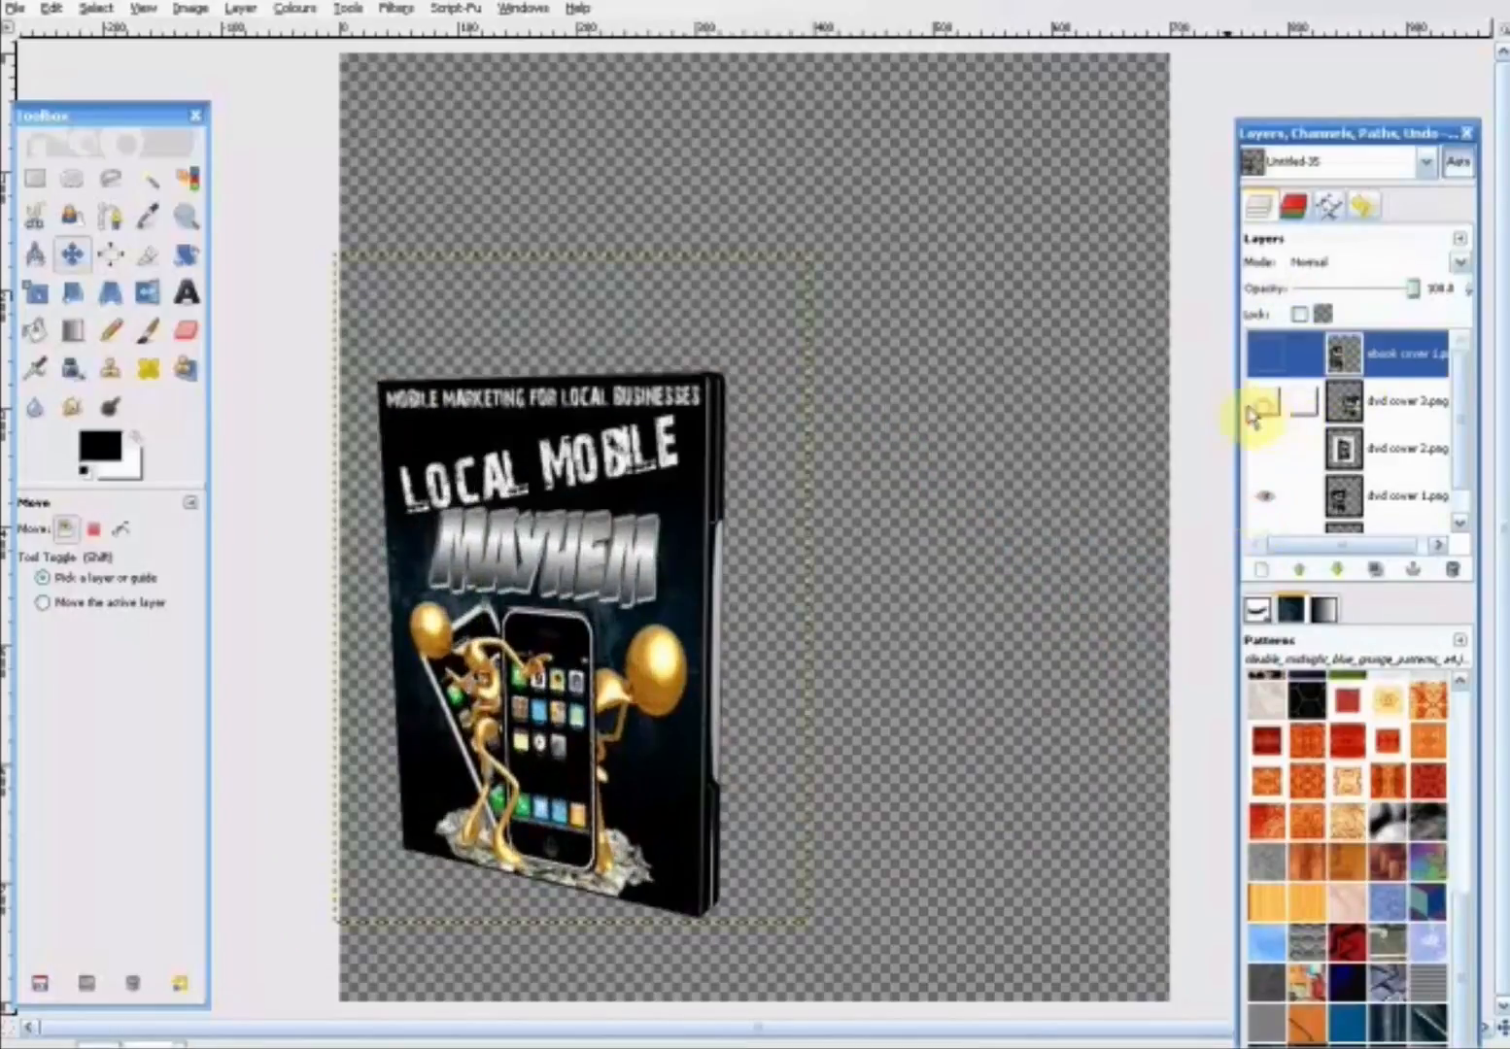
- Duplicate the "dvd cover 1.png" layer and stagger the two cases, with one behind and to the upper right of the other
{"action": "right_click", "coordinate": [1394, 369]}
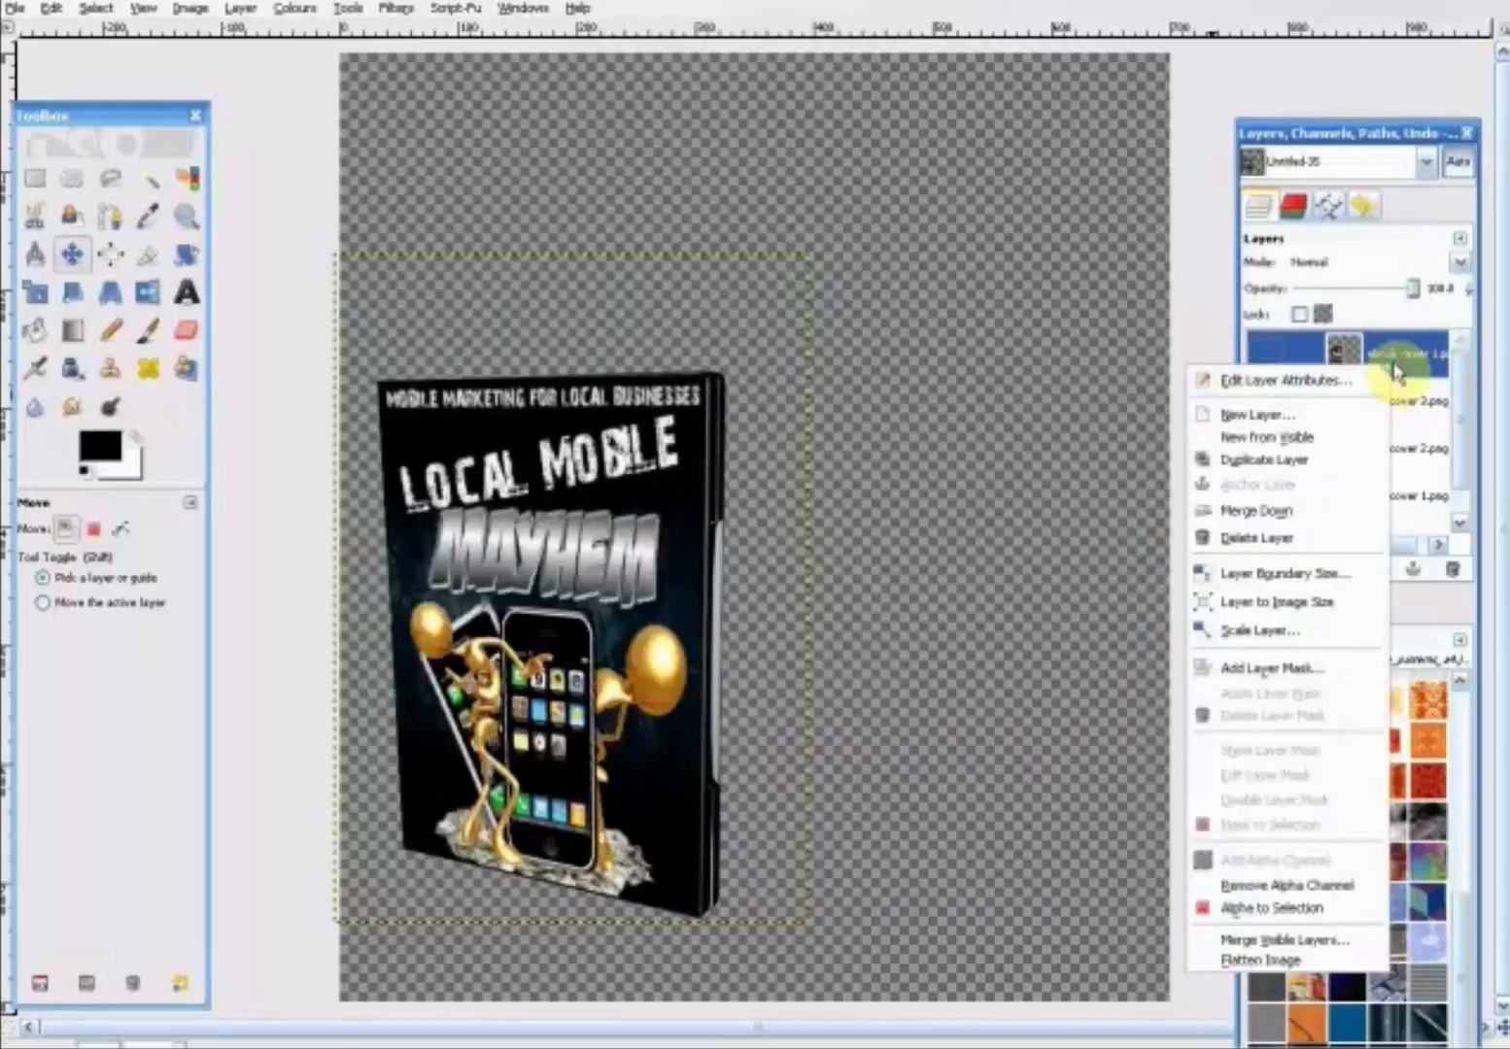
{"action": "left_click", "coordinate": [1432, 404]}
{"action": "right_click", "coordinate": [1381, 493]}
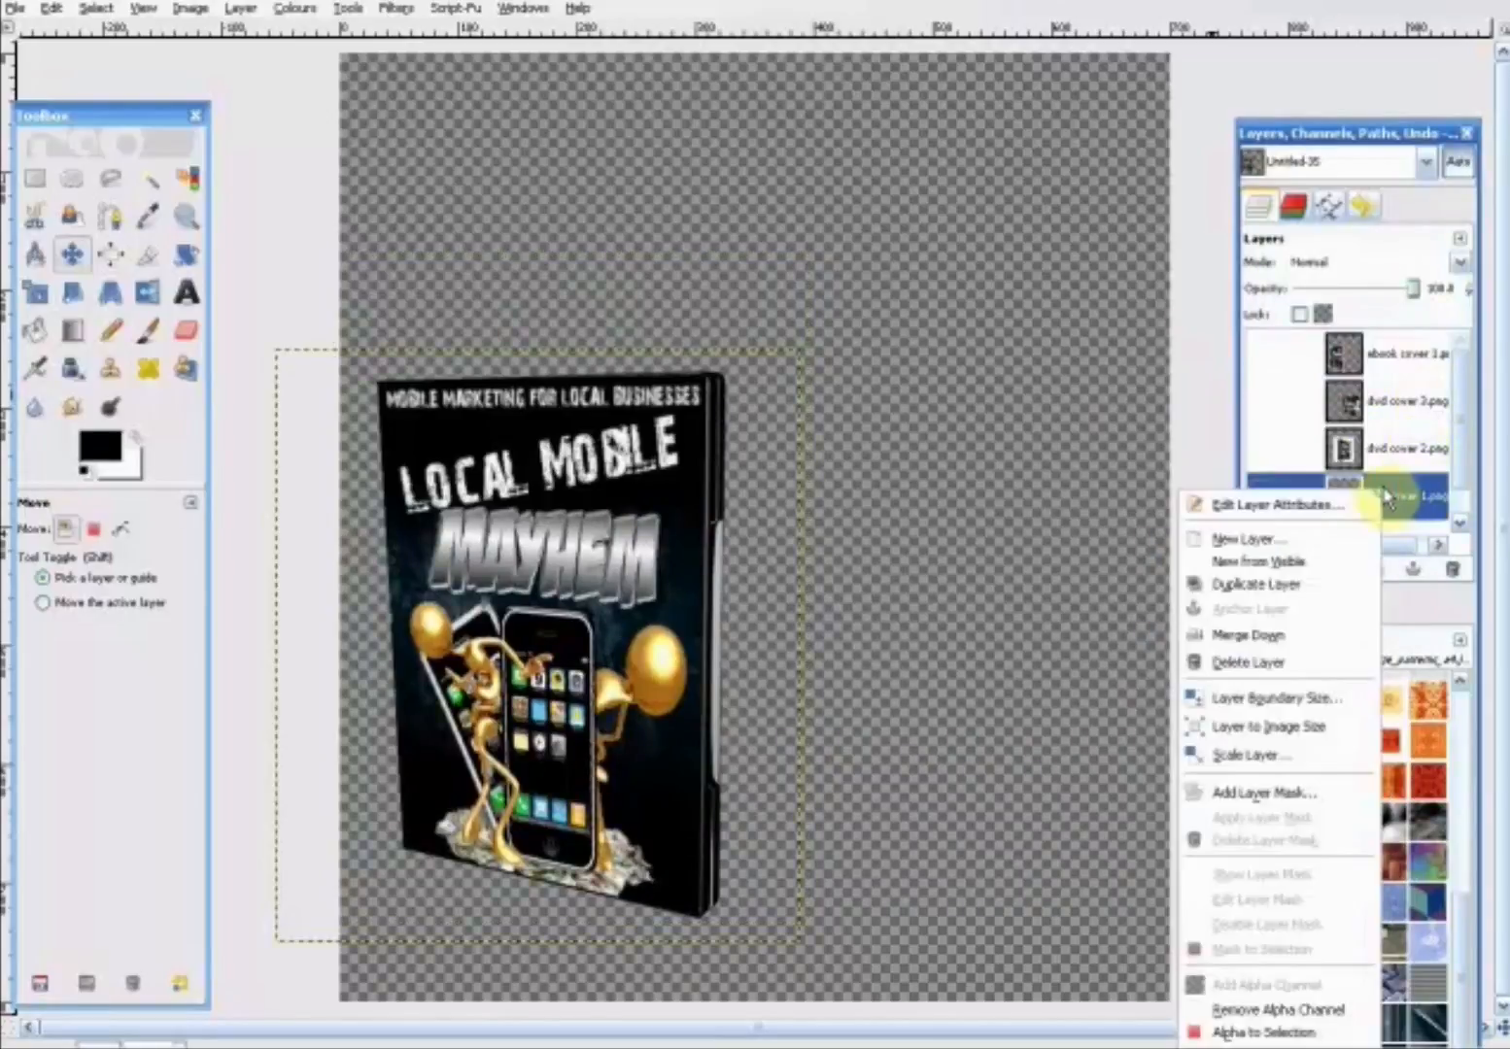
{"action": "left_click", "coordinate": [1331, 584]}
{"action": "left_click_drag", "start_coordinate": [595, 534], "coordinate": [782, 369]}
{"action": "left_click_drag", "start_coordinate": [677, 467], "coordinate": [622, 439]}
{"action": "left_click_drag", "start_coordinate": [901, 398], "coordinate": [866, 361]}
{"action": "left_click_drag", "start_coordinate": [693, 433], "coordinate": [693, 420]}
{"action": "left_click_drag", "start_coordinate": [947, 337], "coordinate": [883, 331]}
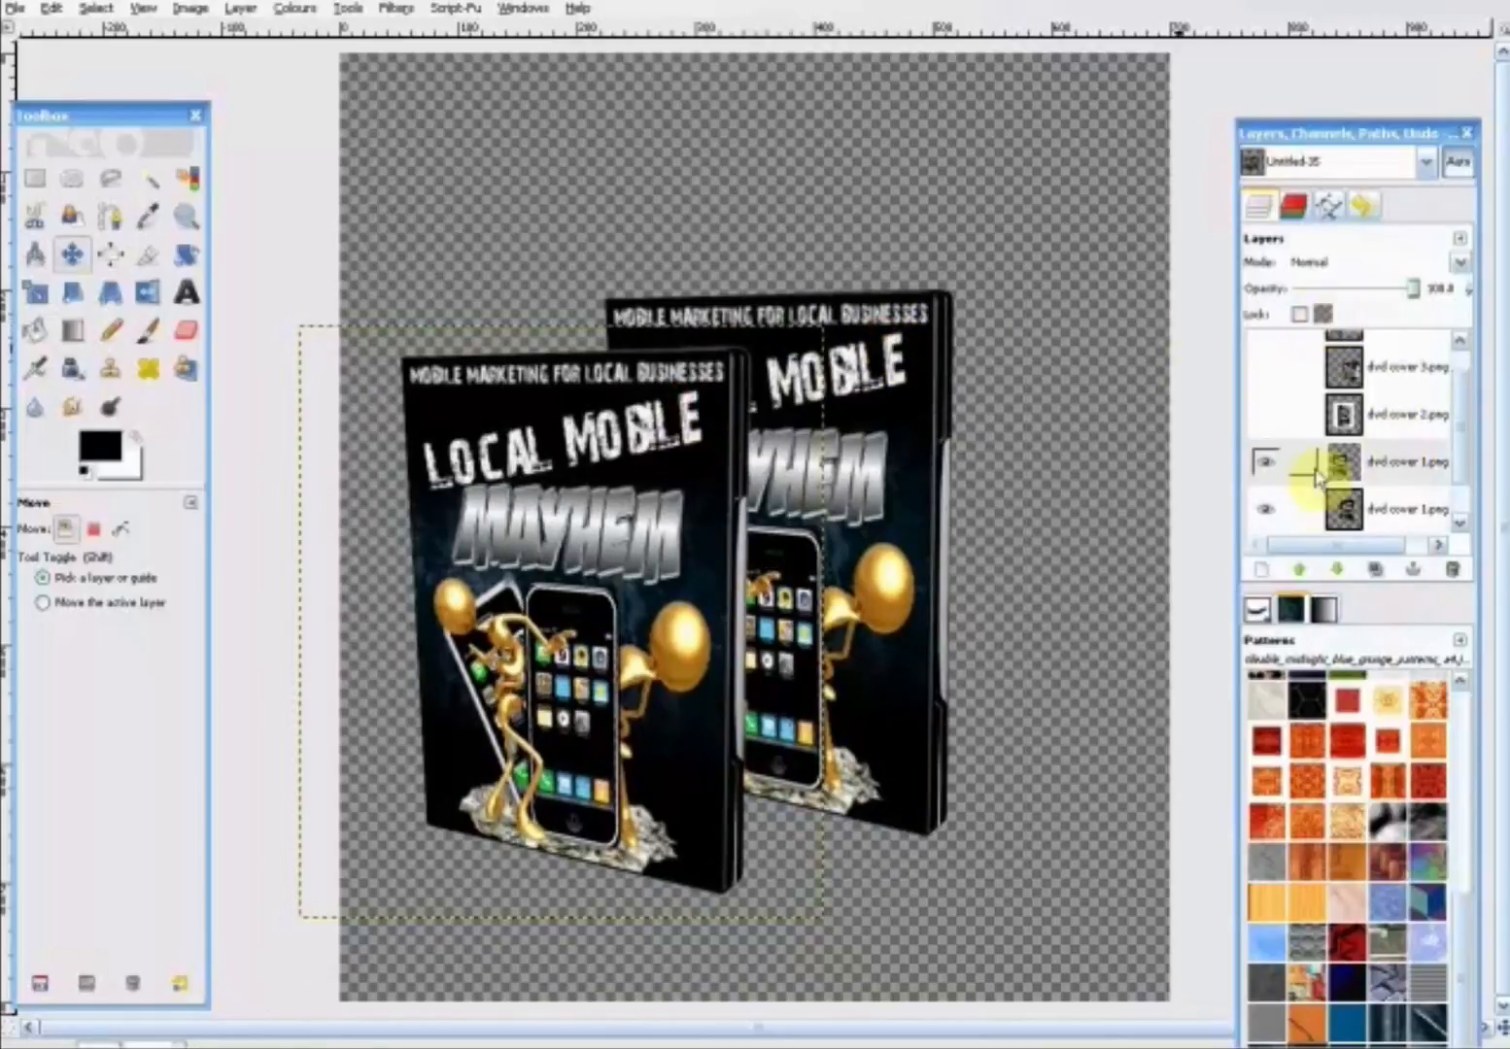
- Show "dvd cover 3.png" and arrange the cases with one closed case at the left, one at the upper right and the open case right of centre
{"action": "left_click", "coordinate": [1279, 376]}
{"action": "left_click_drag", "start_coordinate": [953, 537], "coordinate": [935, 642]}
{"action": "left_click_drag", "start_coordinate": [578, 461], "coordinate": [545, 464]}
{"action": "left_click_drag", "start_coordinate": [843, 342], "coordinate": [813, 297]}
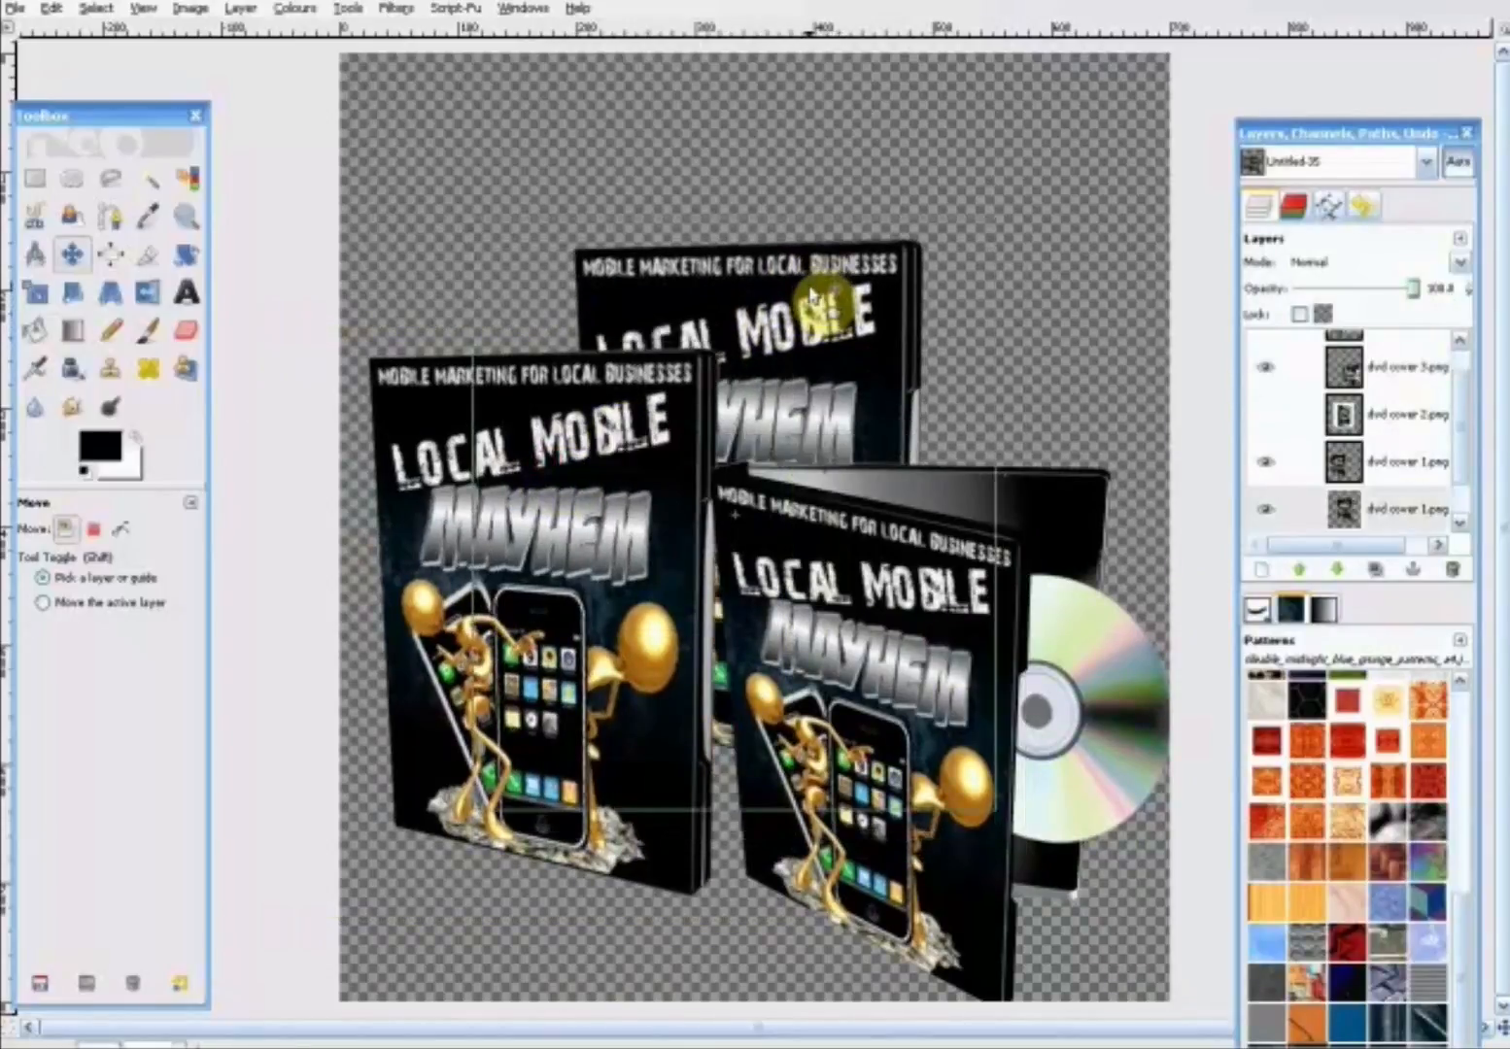
{"action": "left_click_drag", "start_coordinate": [874, 586], "coordinate": [868, 543]}
{"action": "left_click_drag", "start_coordinate": [764, 275], "coordinate": [889, 121]}
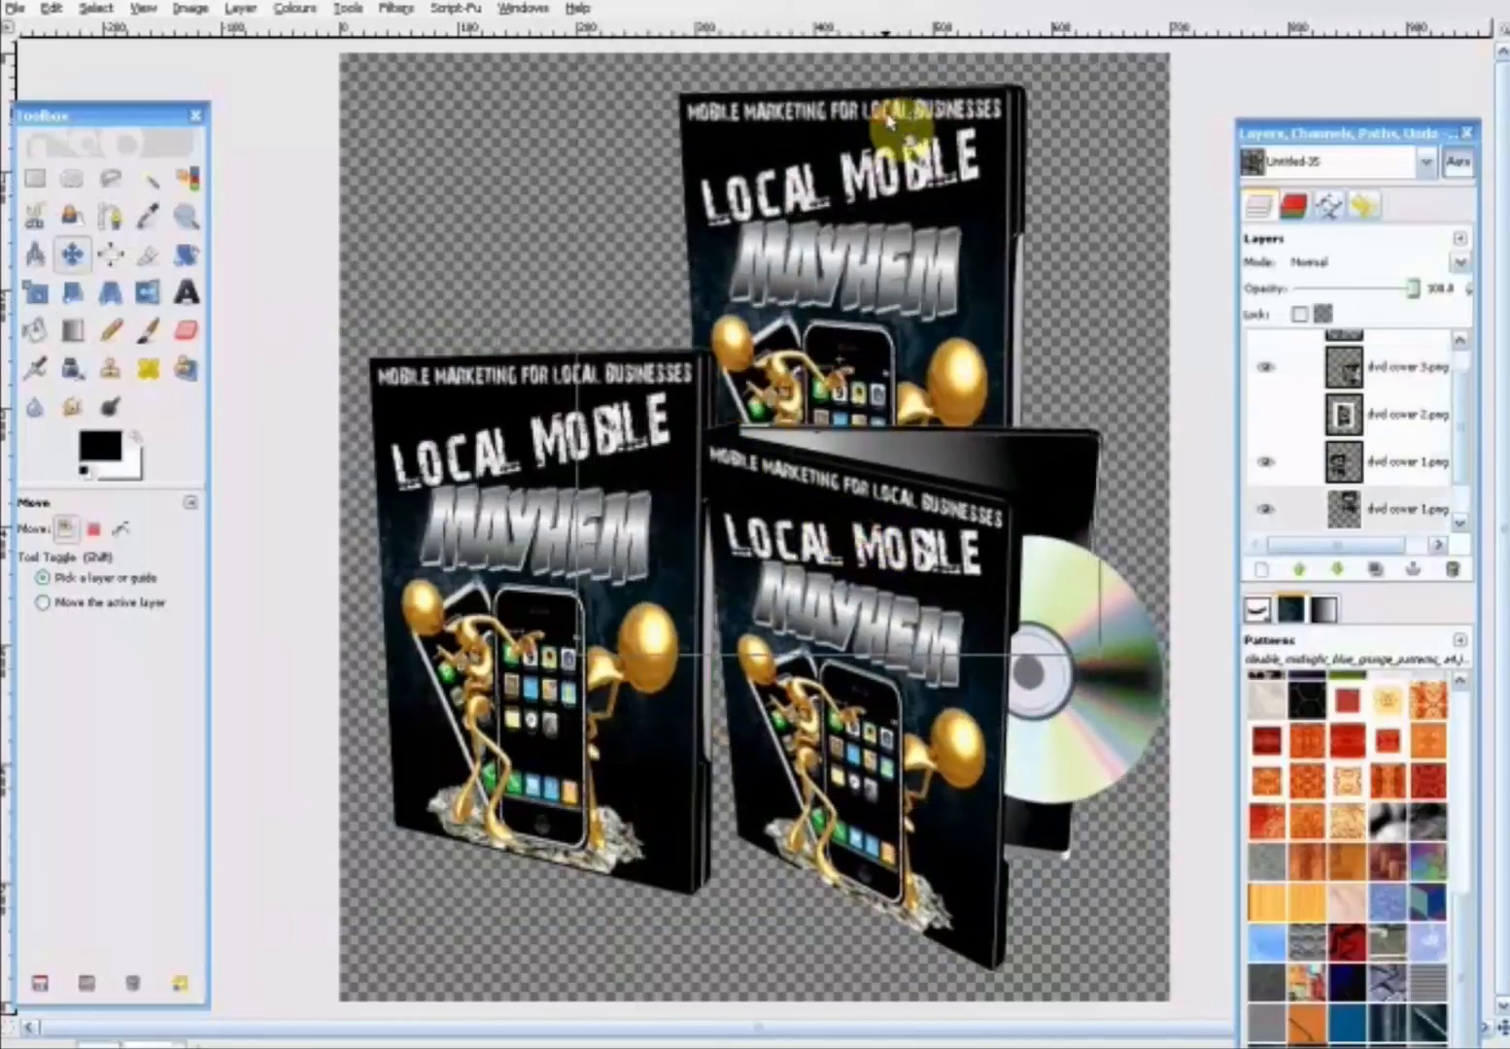
{"action": "left_click_drag", "start_coordinate": [590, 454], "coordinate": [583, 315]}
{"action": "left_click_drag", "start_coordinate": [899, 641], "coordinate": [896, 529]}
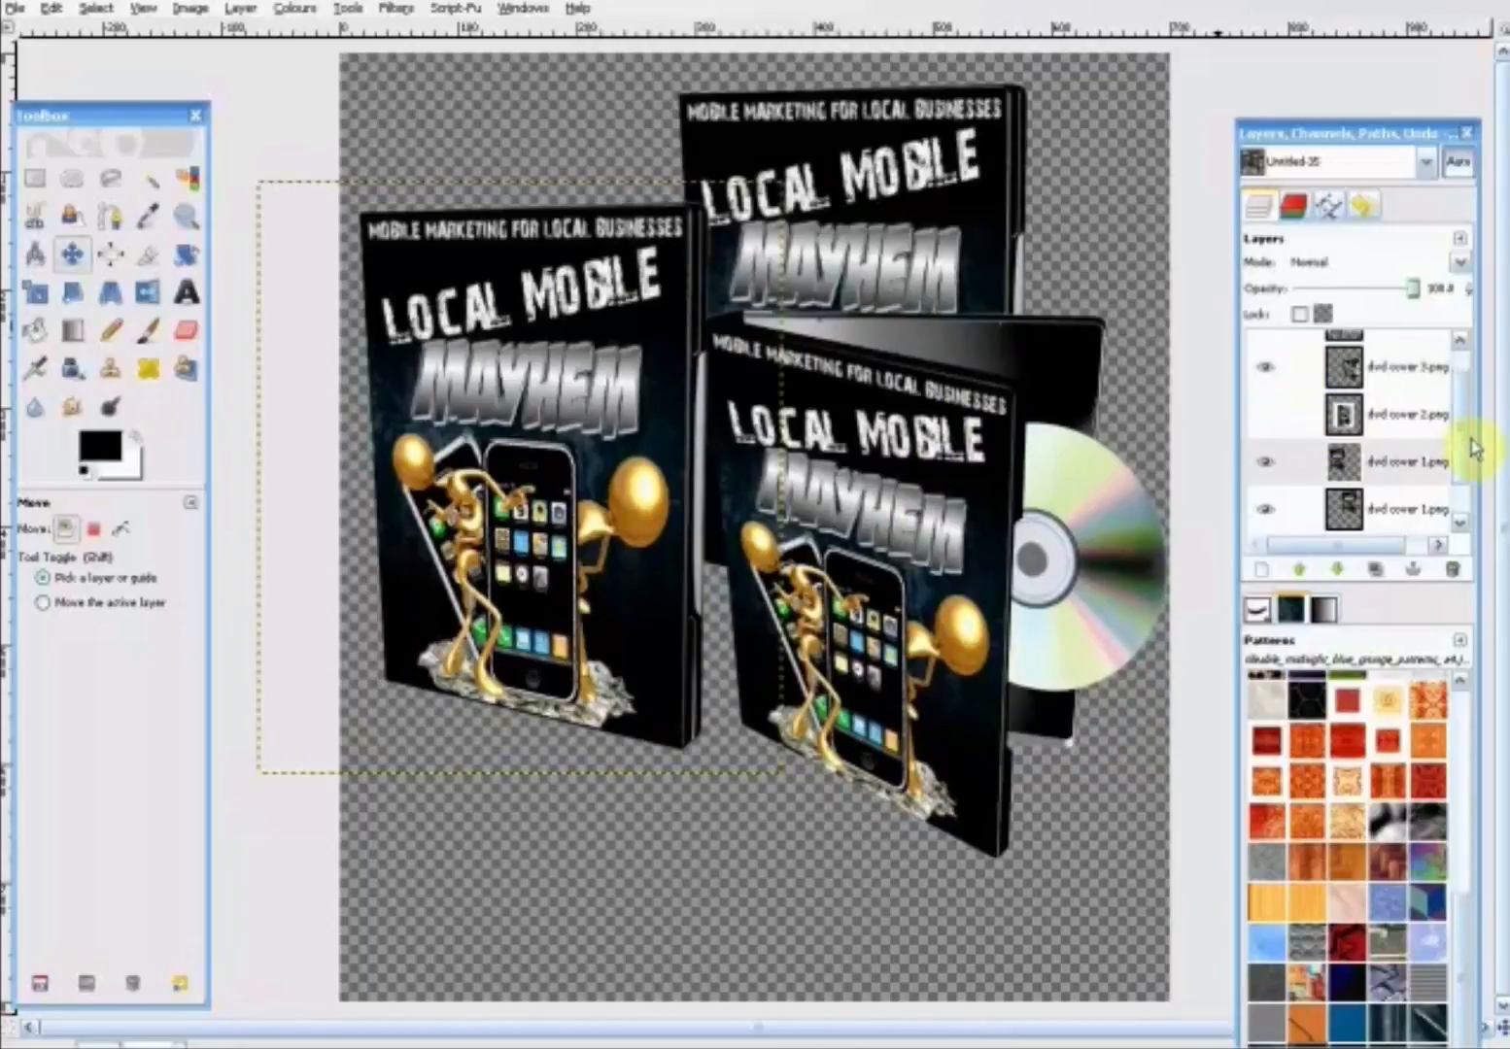
- Show the "ebook cover 1.png" layer and place the ebook at the canvas's lower centre, in front of the DVD cases
{"action": "left_click_drag", "start_coordinate": [1466, 449], "coordinate": [1464, 396]}
{"action": "left_click", "coordinate": [1261, 356]}
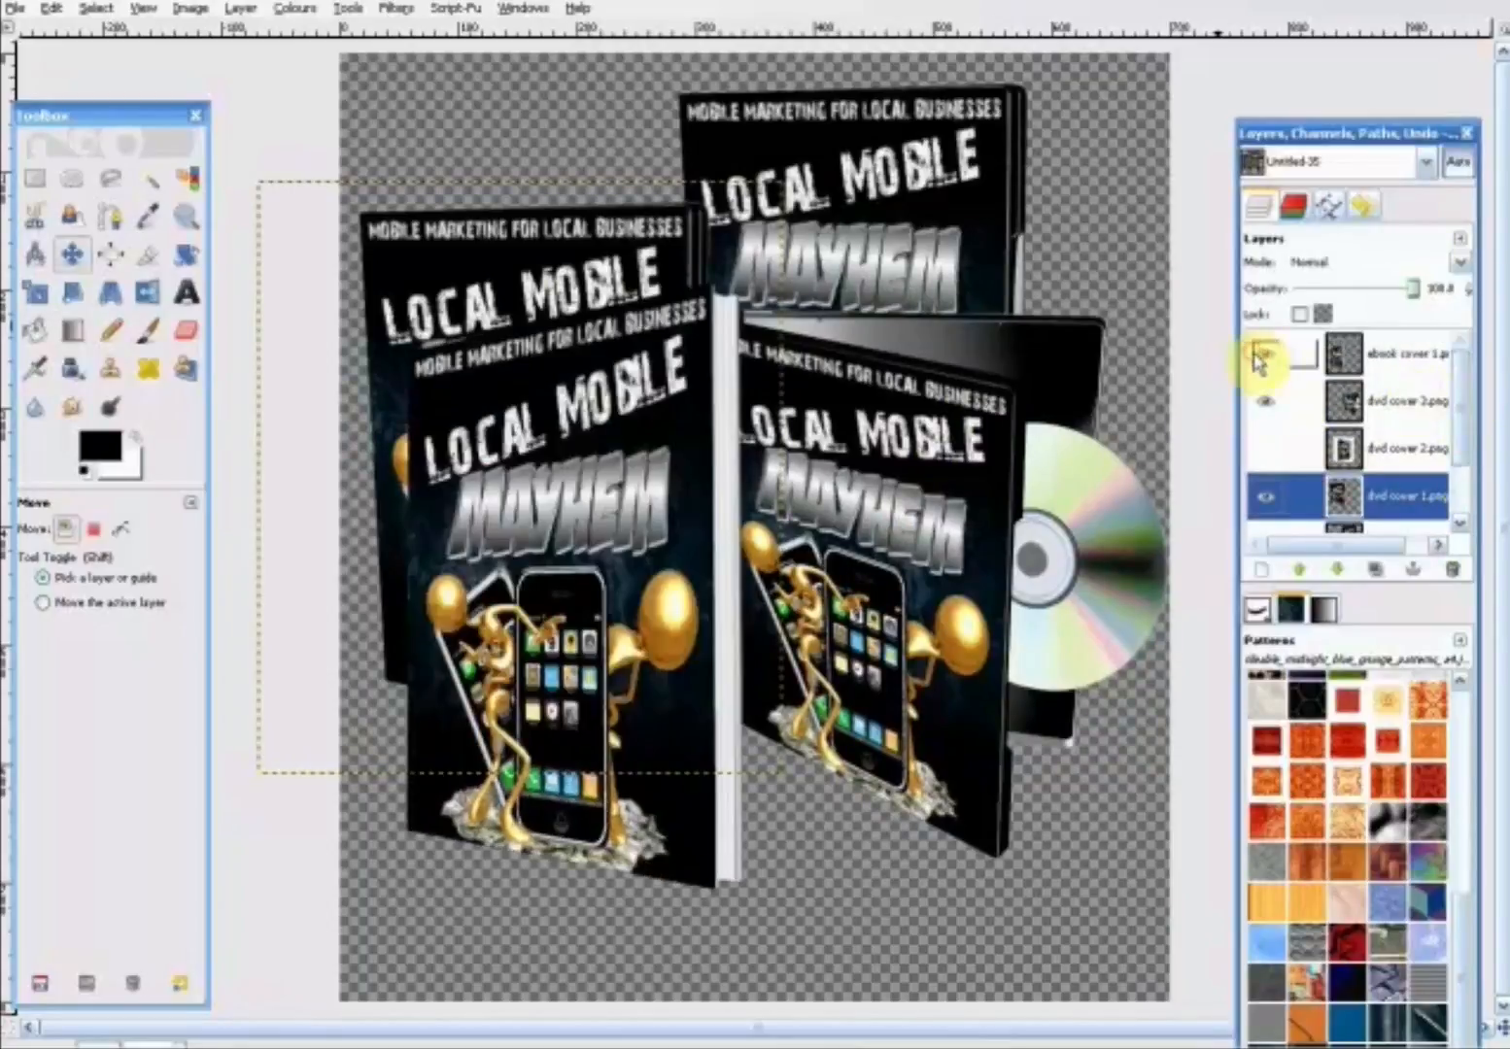
{"action": "left_click_drag", "start_coordinate": [674, 505], "coordinate": [707, 525]}
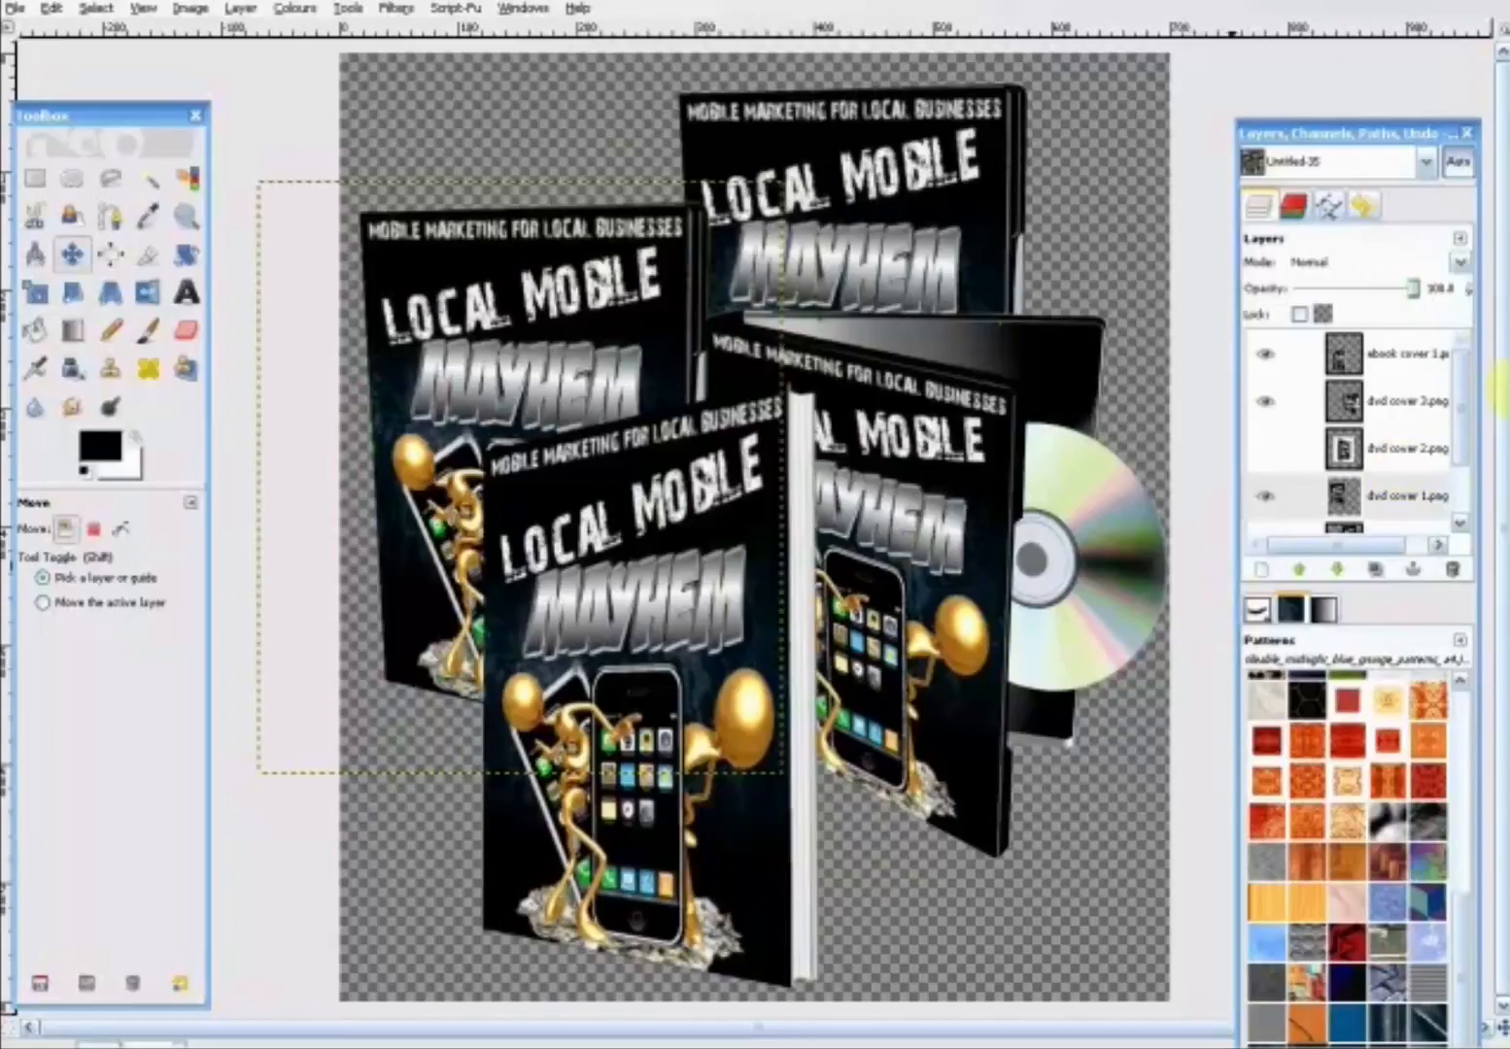
- Toggle the visibility of individual cover layers to check which cover each one holds
{"action": "left_click_drag", "start_coordinate": [1462, 413], "coordinate": [1455, 492]}
{"action": "left_click", "coordinate": [1408, 530]}
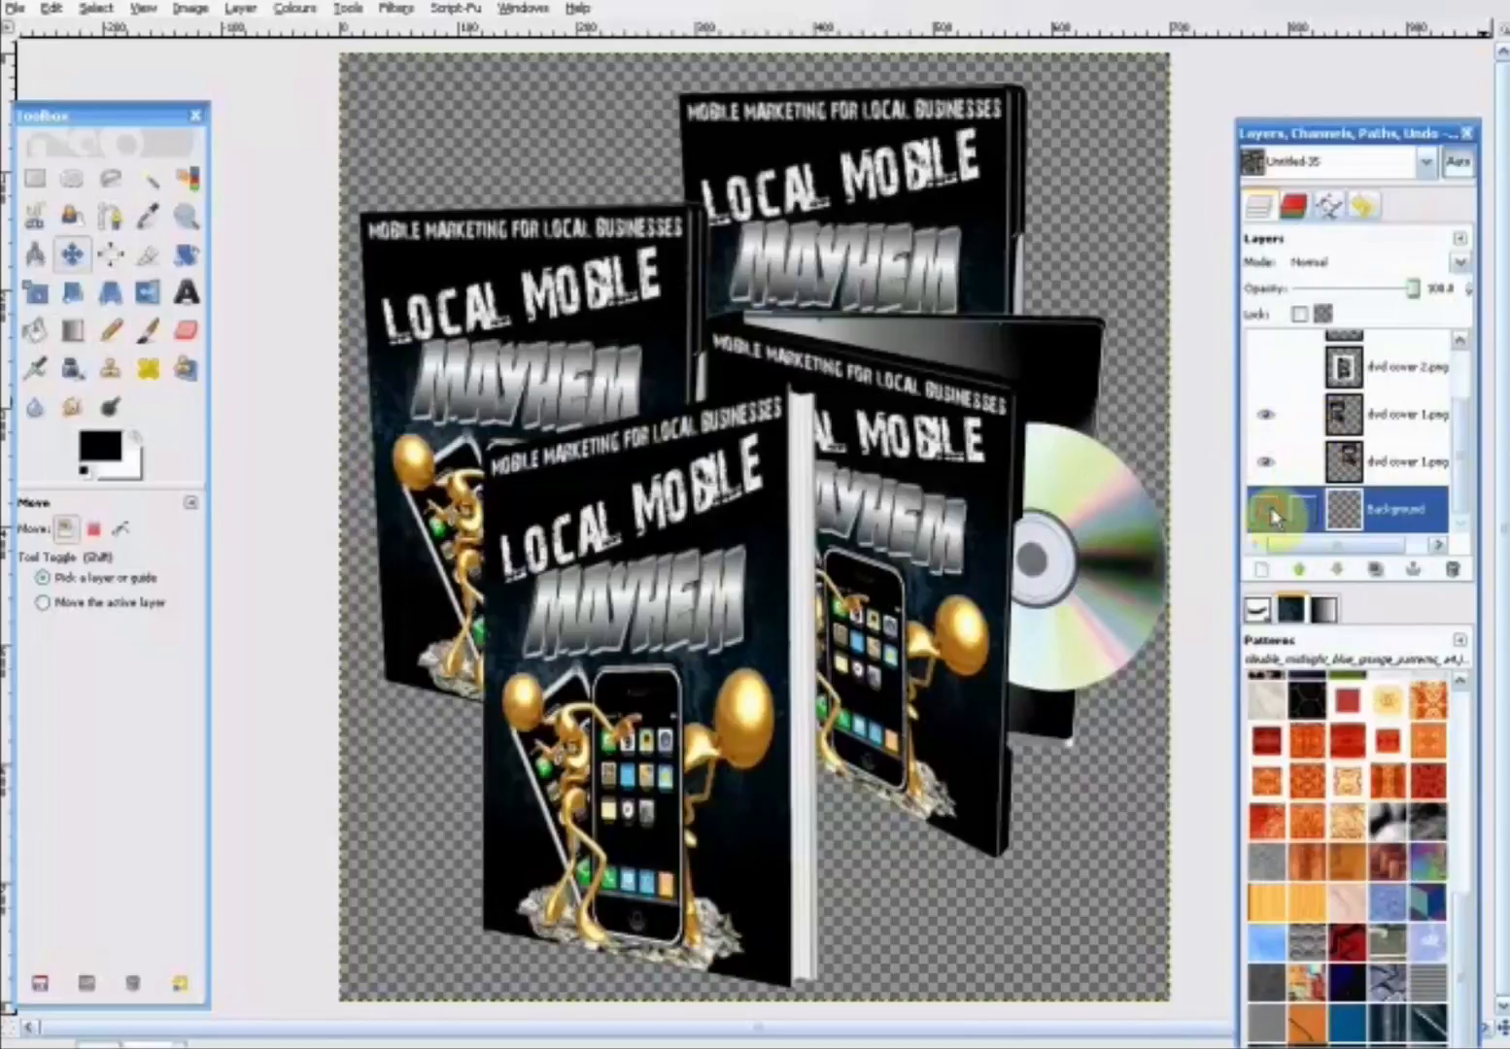
{"action": "left_click", "coordinate": [1264, 462]}
{"action": "left_click", "coordinate": [1265, 464]}
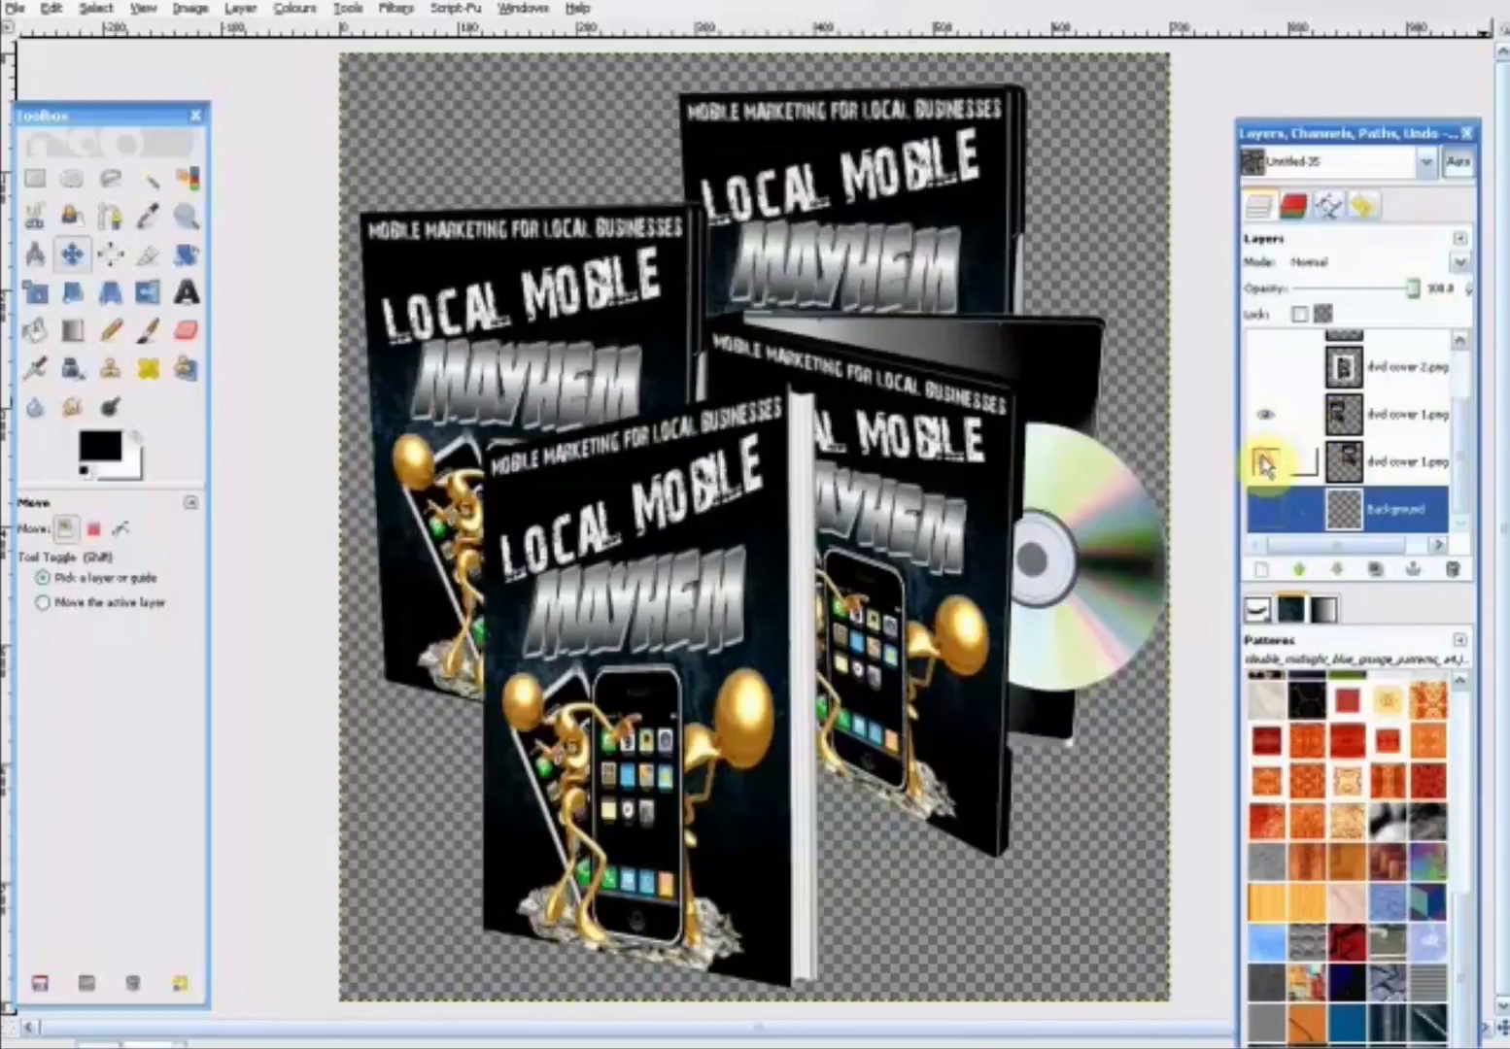
{"action": "left_click", "coordinate": [1265, 419]}
{"action": "left_click", "coordinate": [1266, 422]}
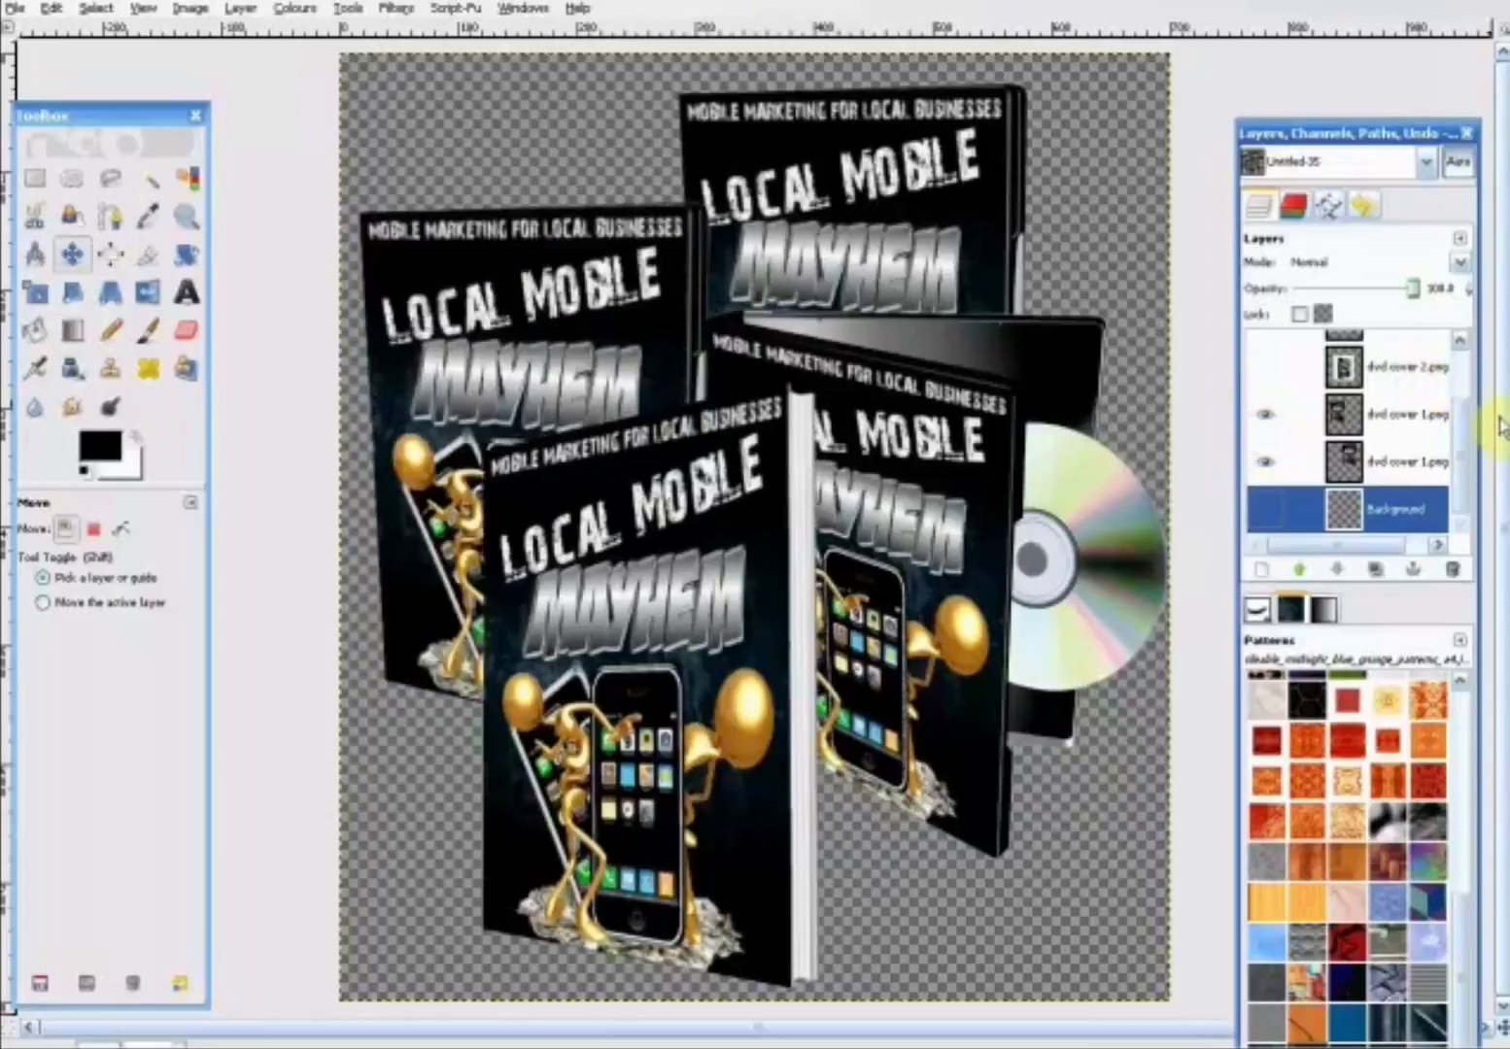
{"action": "left_click_drag", "start_coordinate": [1464, 453], "coordinate": [1469, 409]}
{"action": "left_click", "coordinate": [1265, 392]}
{"action": "left_click", "coordinate": [1265, 394]}
- Hide the "ebook cover 1.png" and "dvd cover 3.png" layers, leaving only the two closed DVD cases shown
{"action": "left_click", "coordinate": [1274, 358]}
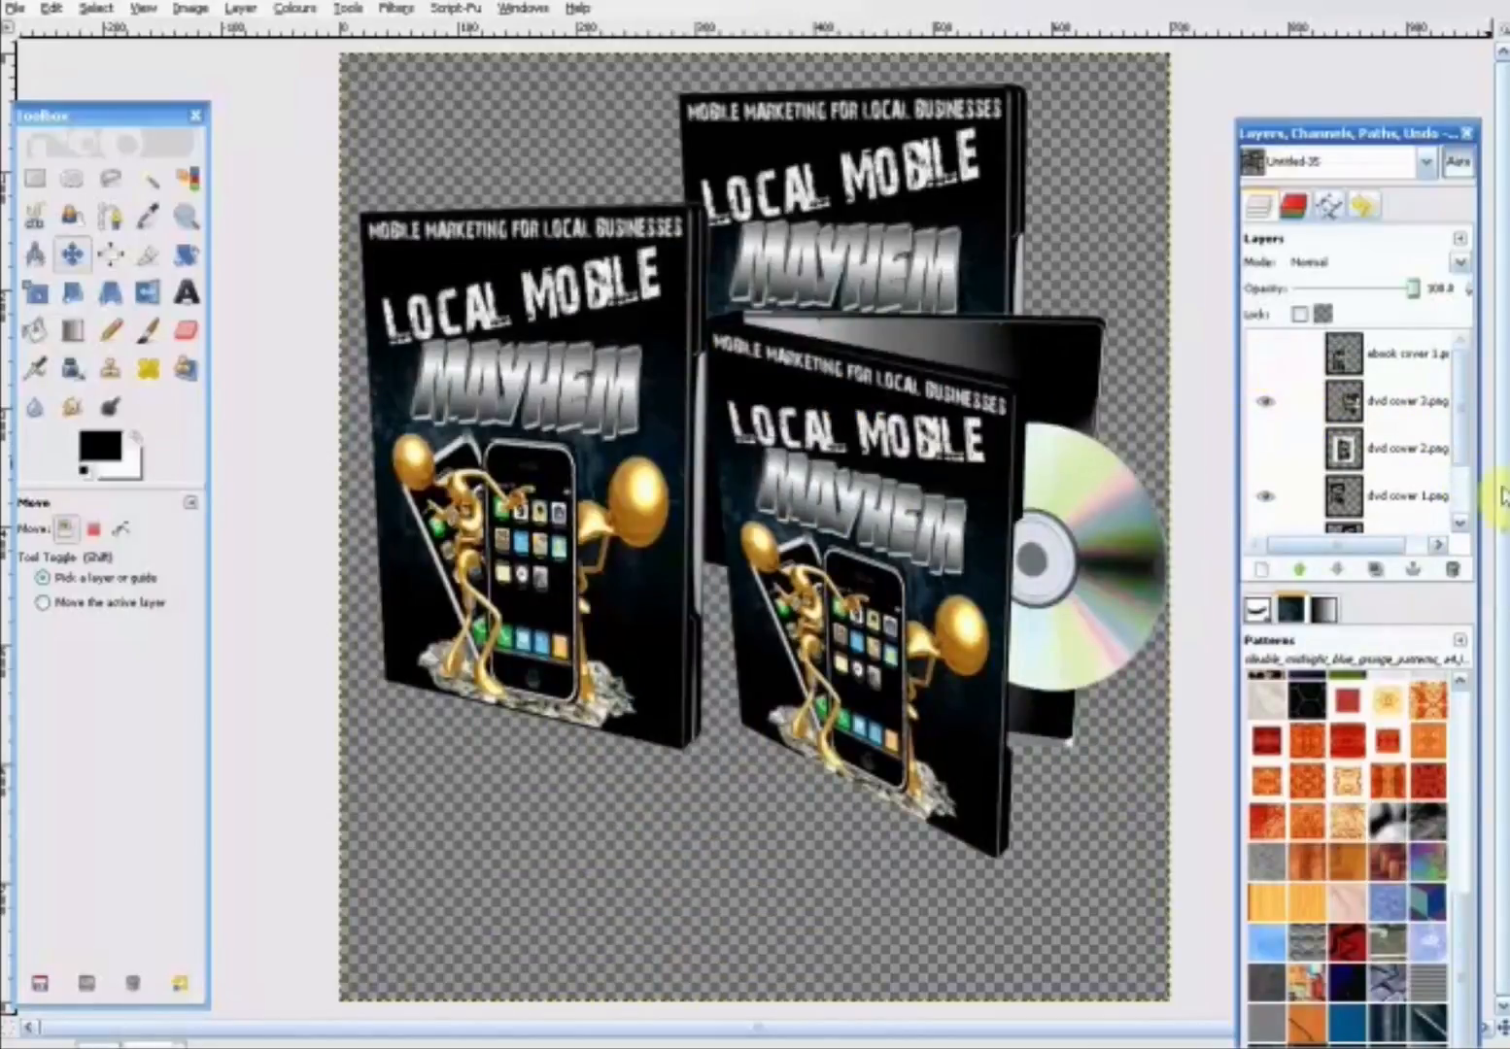
{"action": "left_click", "coordinate": [1261, 401]}
{"action": "left_click", "coordinate": [1363, 373]}
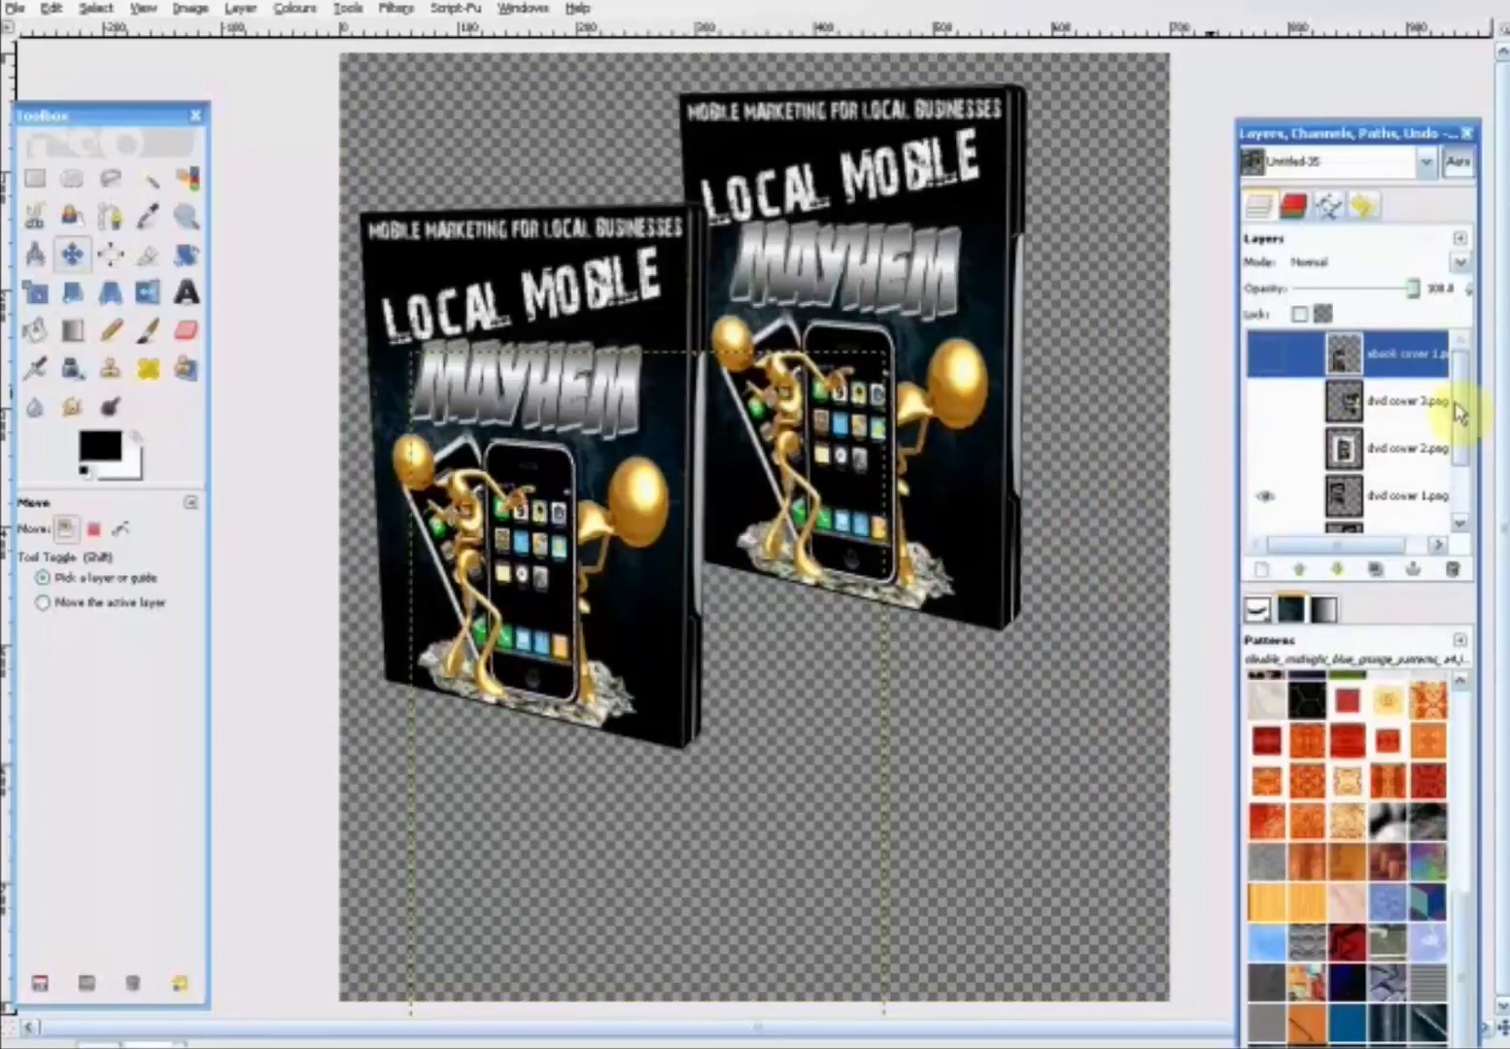
- Duplicate the left-hand "dvd cover 1.png" layer, place the copy front and centre, and shift the rear case slightly down and left
{"action": "scroll", "coordinate": [1457, 408], "scroll_direction": "down", "scroll_amount": 1}
{"action": "left_click", "coordinate": [1399, 468]}
{"action": "left_click", "coordinate": [1267, 466]}
{"action": "left_click", "coordinate": [1266, 466]}
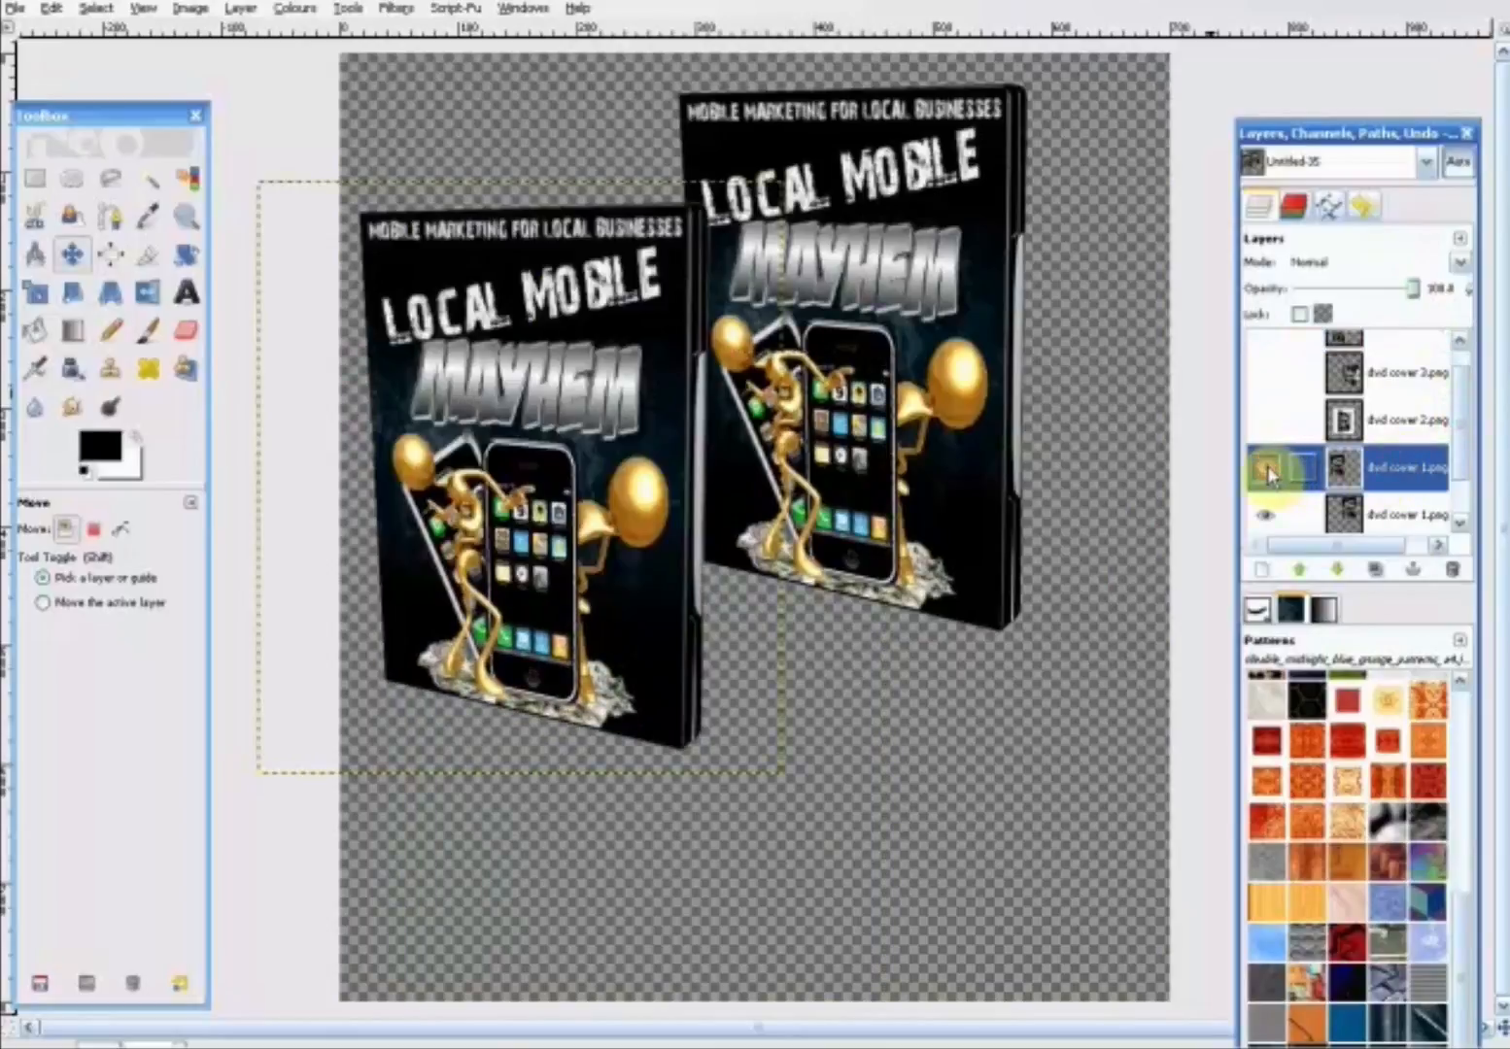
{"action": "right_click", "coordinate": [1410, 473]}
{"action": "left_click", "coordinate": [1355, 581]}
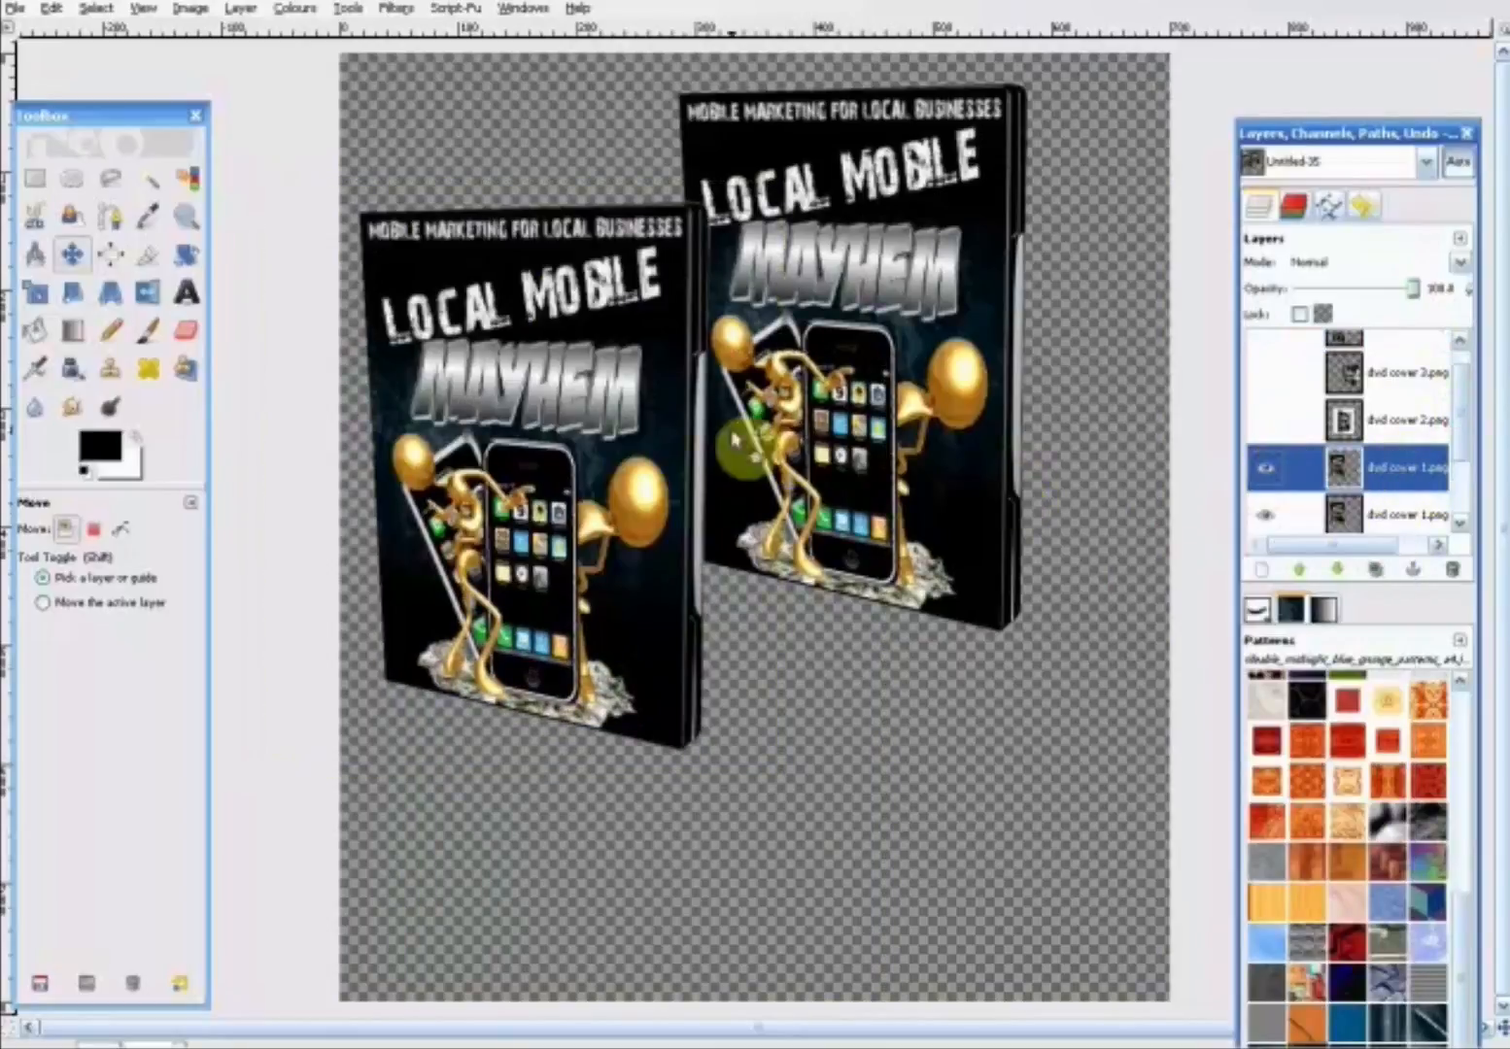
{"action": "left_click_drag", "start_coordinate": [615, 427], "coordinate": [868, 548]}
{"action": "left_click_drag", "start_coordinate": [936, 198], "coordinate": [912, 239]}
{"action": "left_click", "coordinate": [855, 456]}
{"action": "left_click_drag", "start_coordinate": [855, 456], "coordinate": [811, 452]}
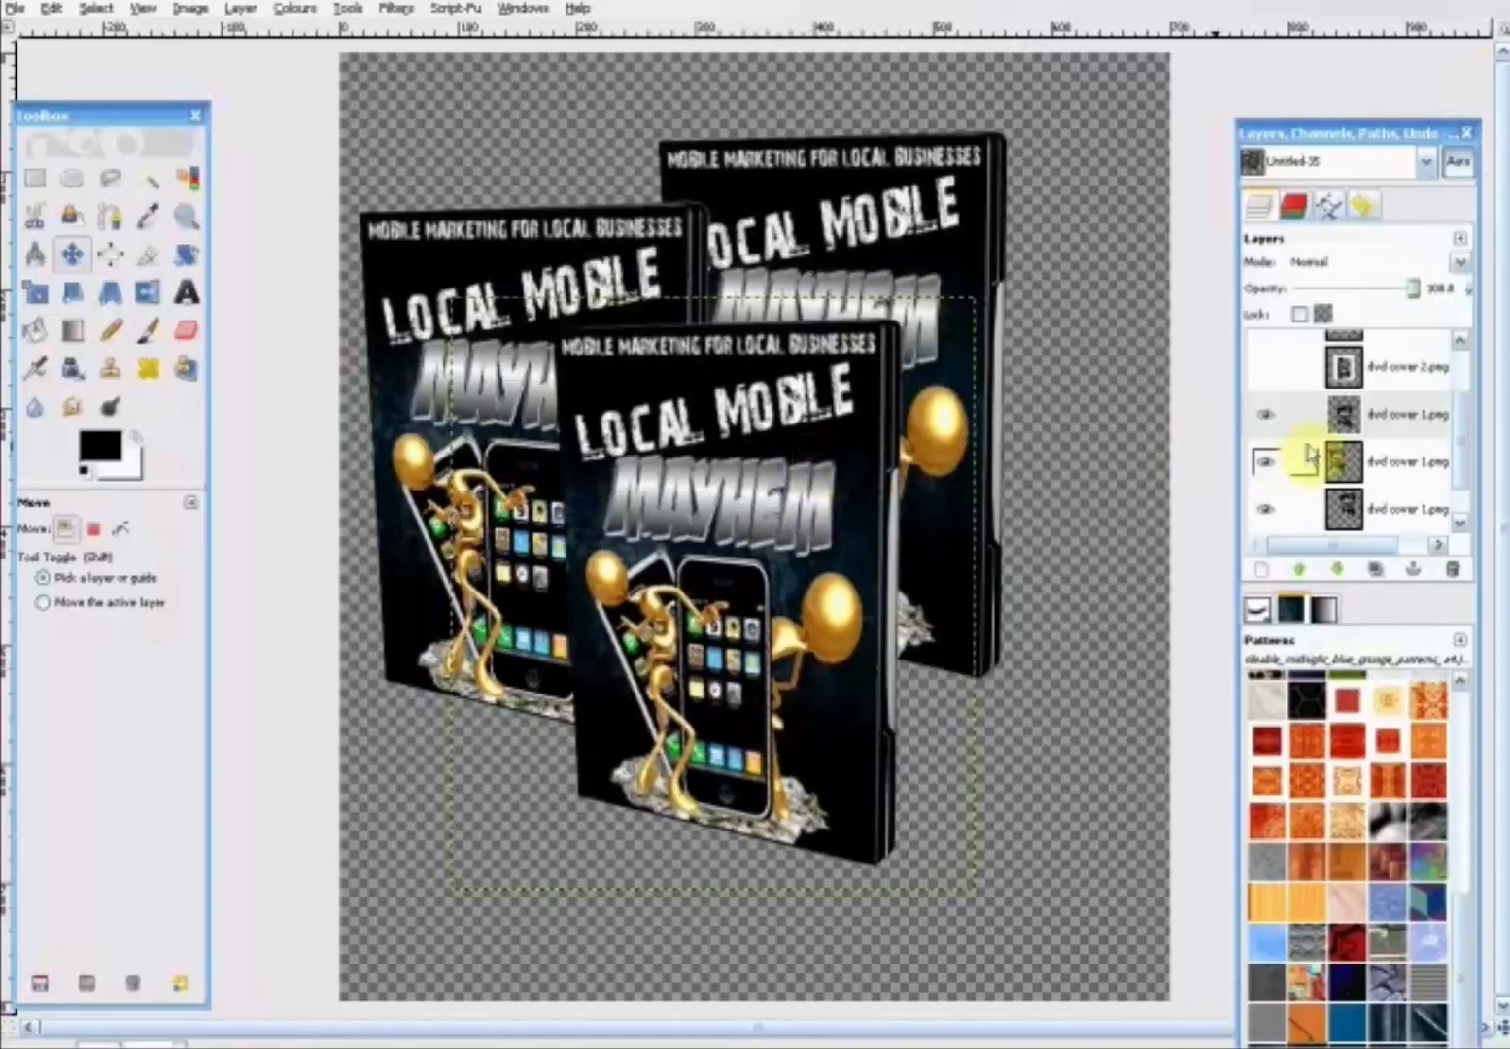
- Duplicate the front DVD case layer and move the copy to the right of it
{"action": "right_click", "coordinate": [1384, 416]}
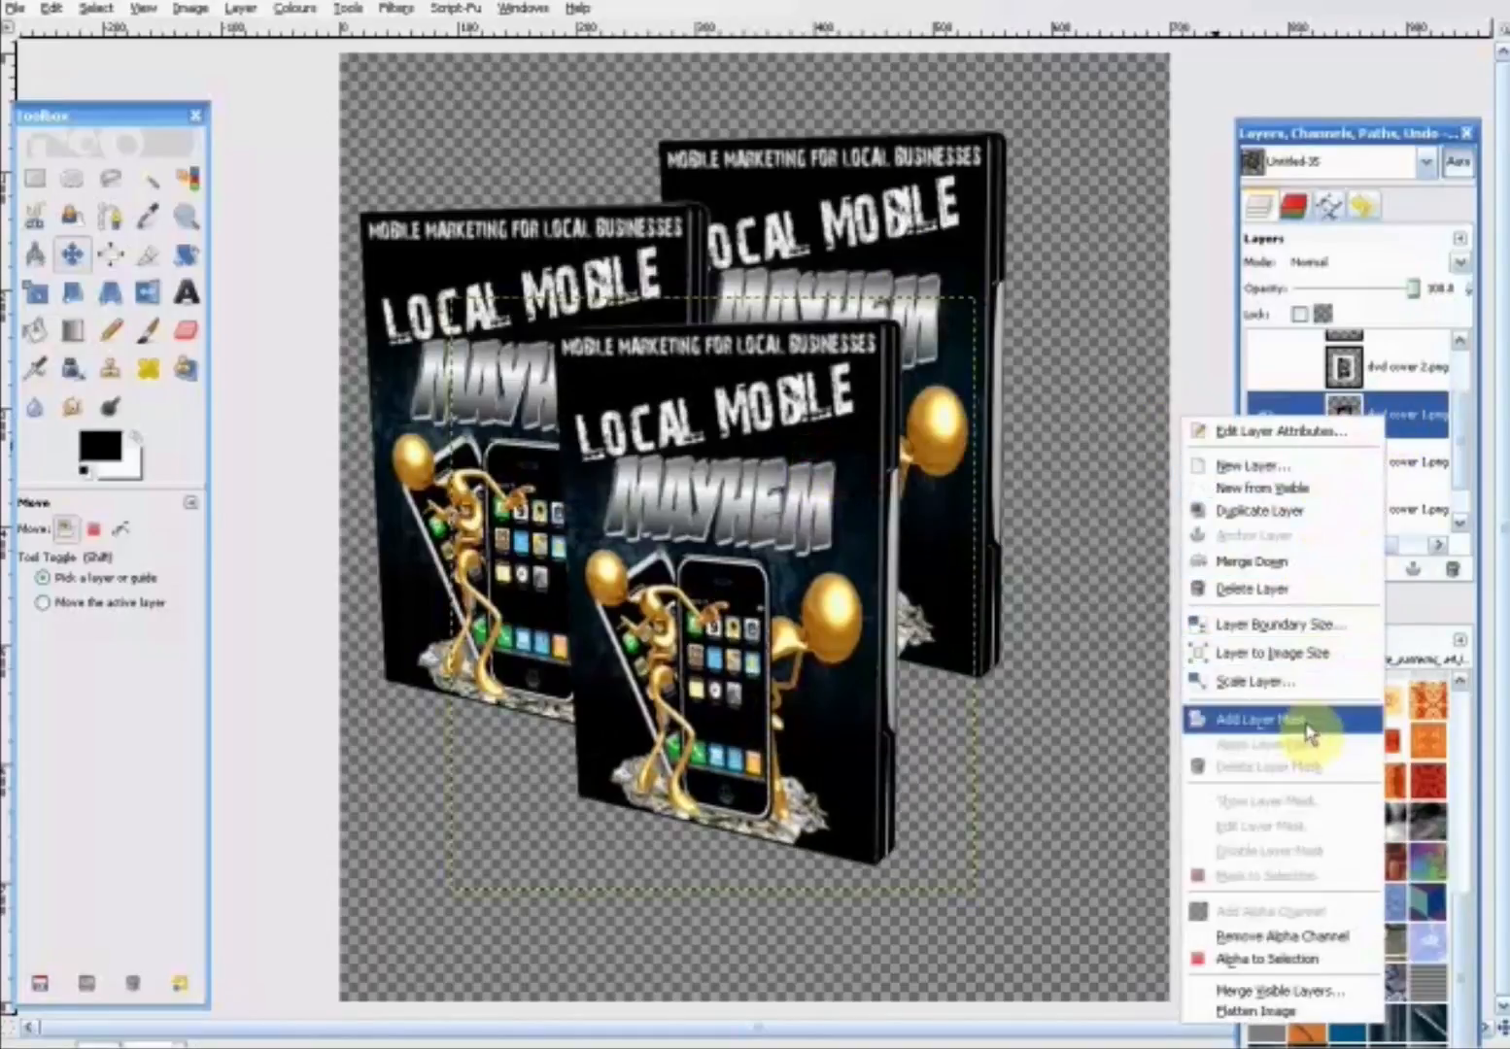
{"action": "left_click", "coordinate": [1314, 511]}
{"action": "left_click_drag", "start_coordinate": [835, 516], "coordinate": [1006, 525]}
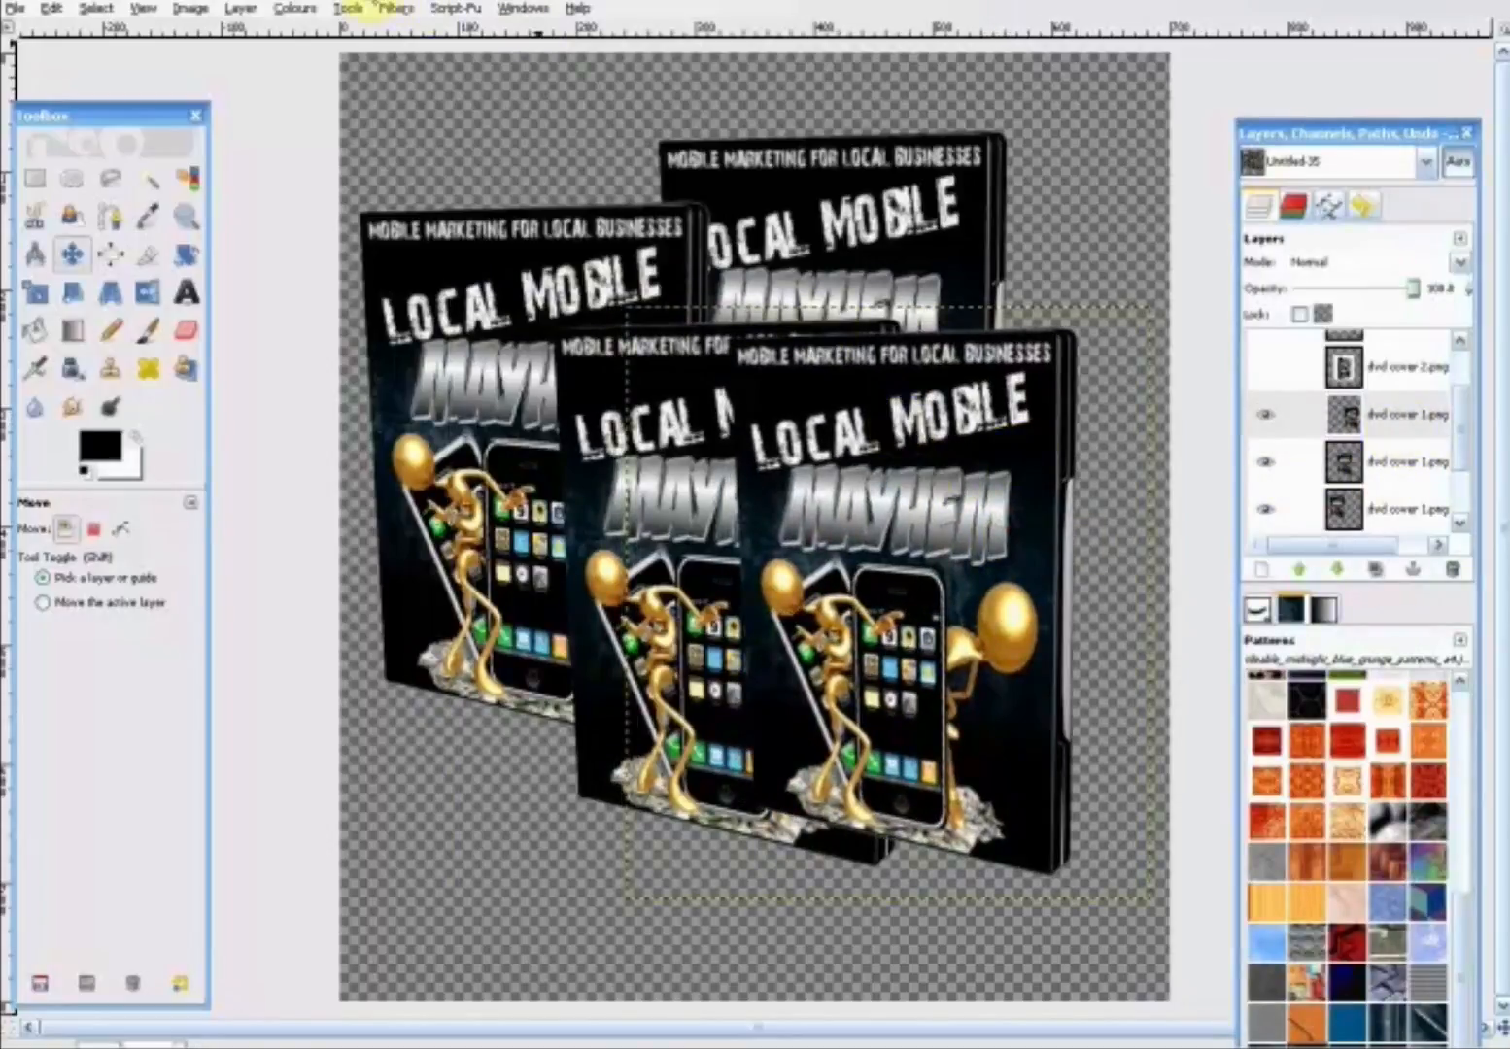
- Lower the new copy's layer behind the front case and adjust the front, right and rear cases into a spread-out group
{"action": "left_click", "coordinate": [240, 8]}
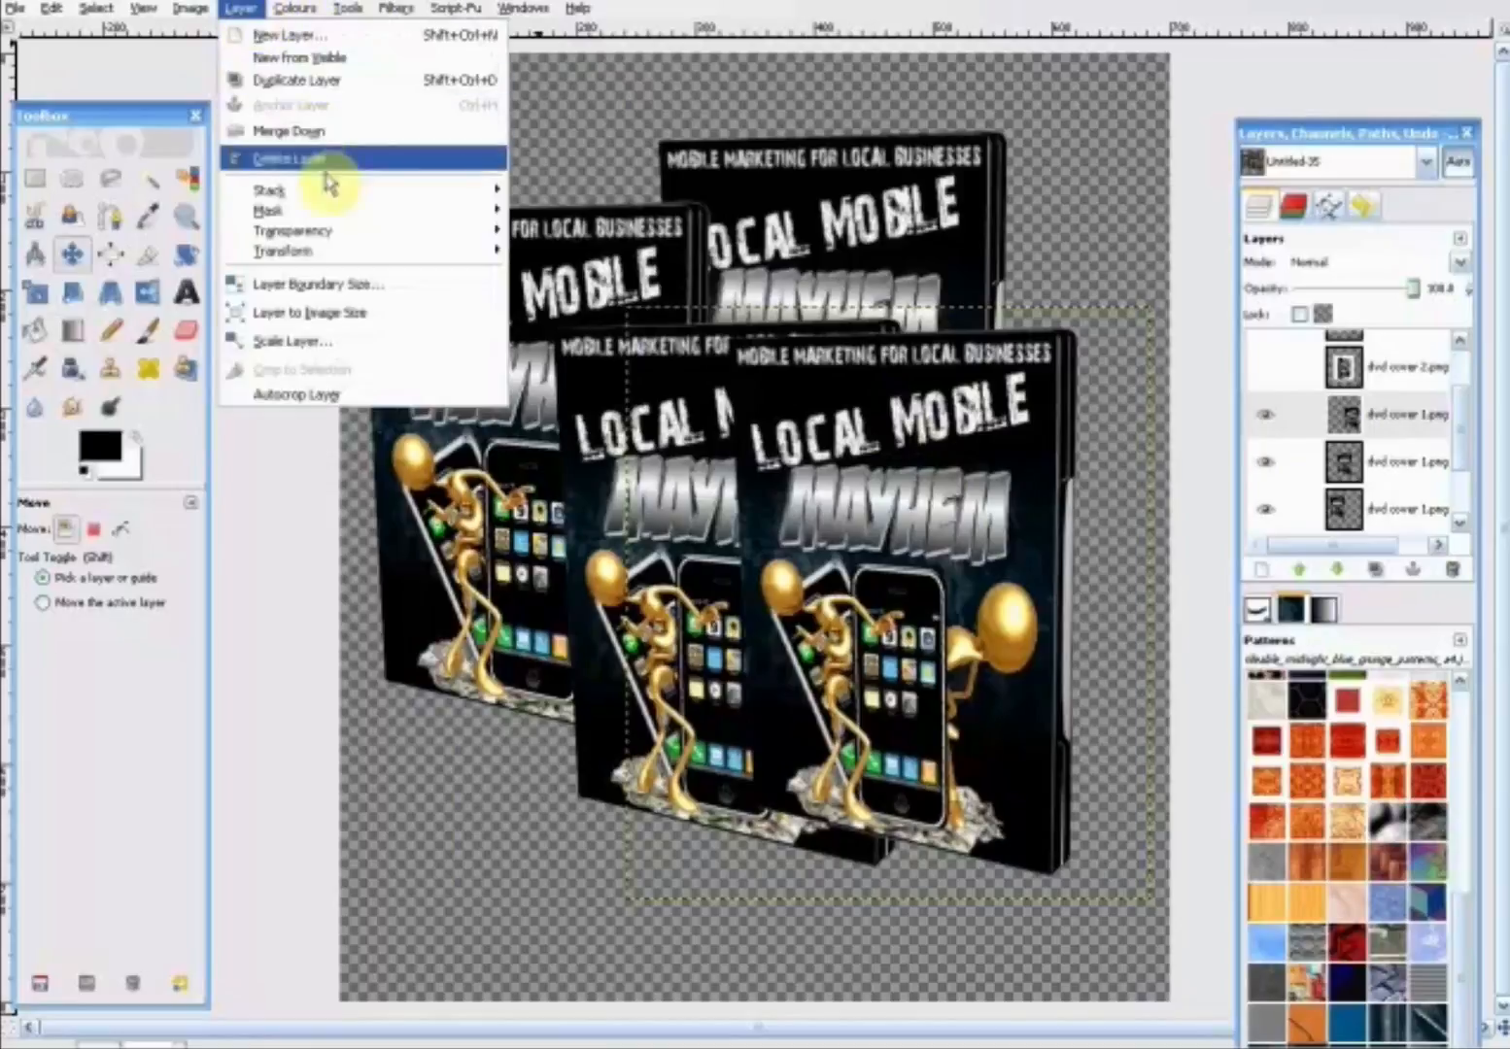
{"action": "mouse_move", "coordinate": [381, 192]}
{"action": "left_click", "coordinate": [631, 316]}
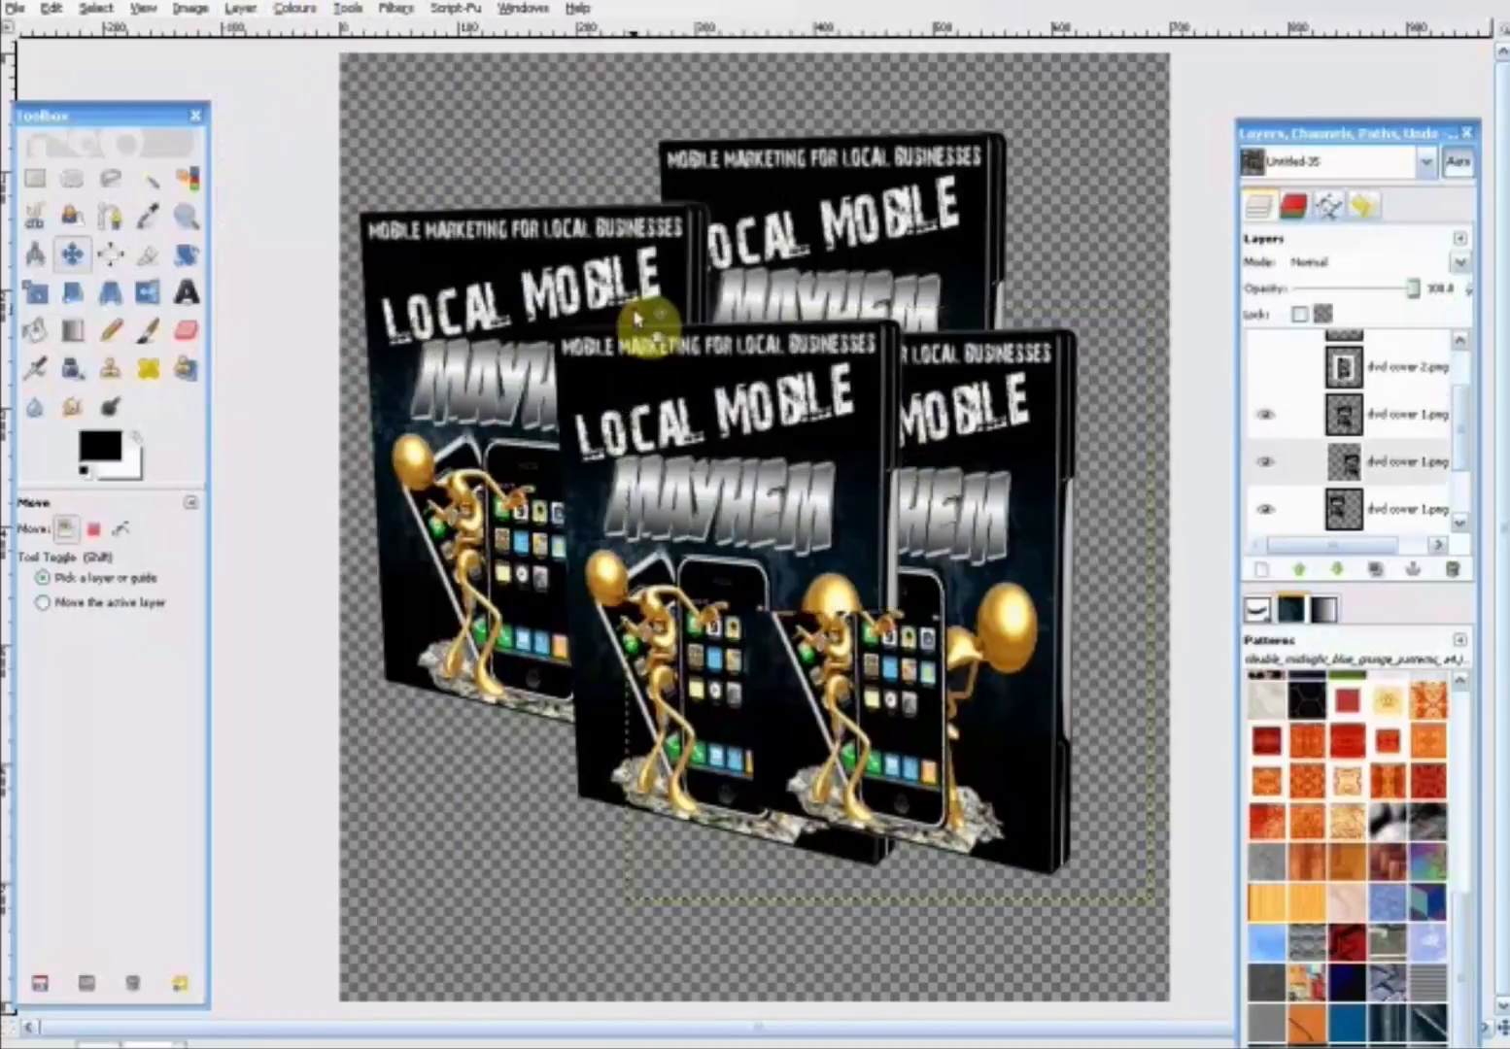
{"action": "left_click_drag", "start_coordinate": [972, 433], "coordinate": [1042, 401]}
{"action": "left_click_drag", "start_coordinate": [769, 438], "coordinate": [754, 450]}
{"action": "mouse_move", "coordinate": [895, 228]}
{"action": "left_mouse_down"}
{"action": "mouse_move", "coordinate": [915, 206]}
{"action": "mouse_move", "coordinate": [915, 222]}
{"action": "mouse_move", "coordinate": [906, 199]}
{"action": "left_mouse_up"}
- Add a new layer directly above the Background layer, beneath all the DVD covers
{"action": "scroll", "coordinate": [1462, 471], "scroll_direction": "down", "scroll_amount": 3}
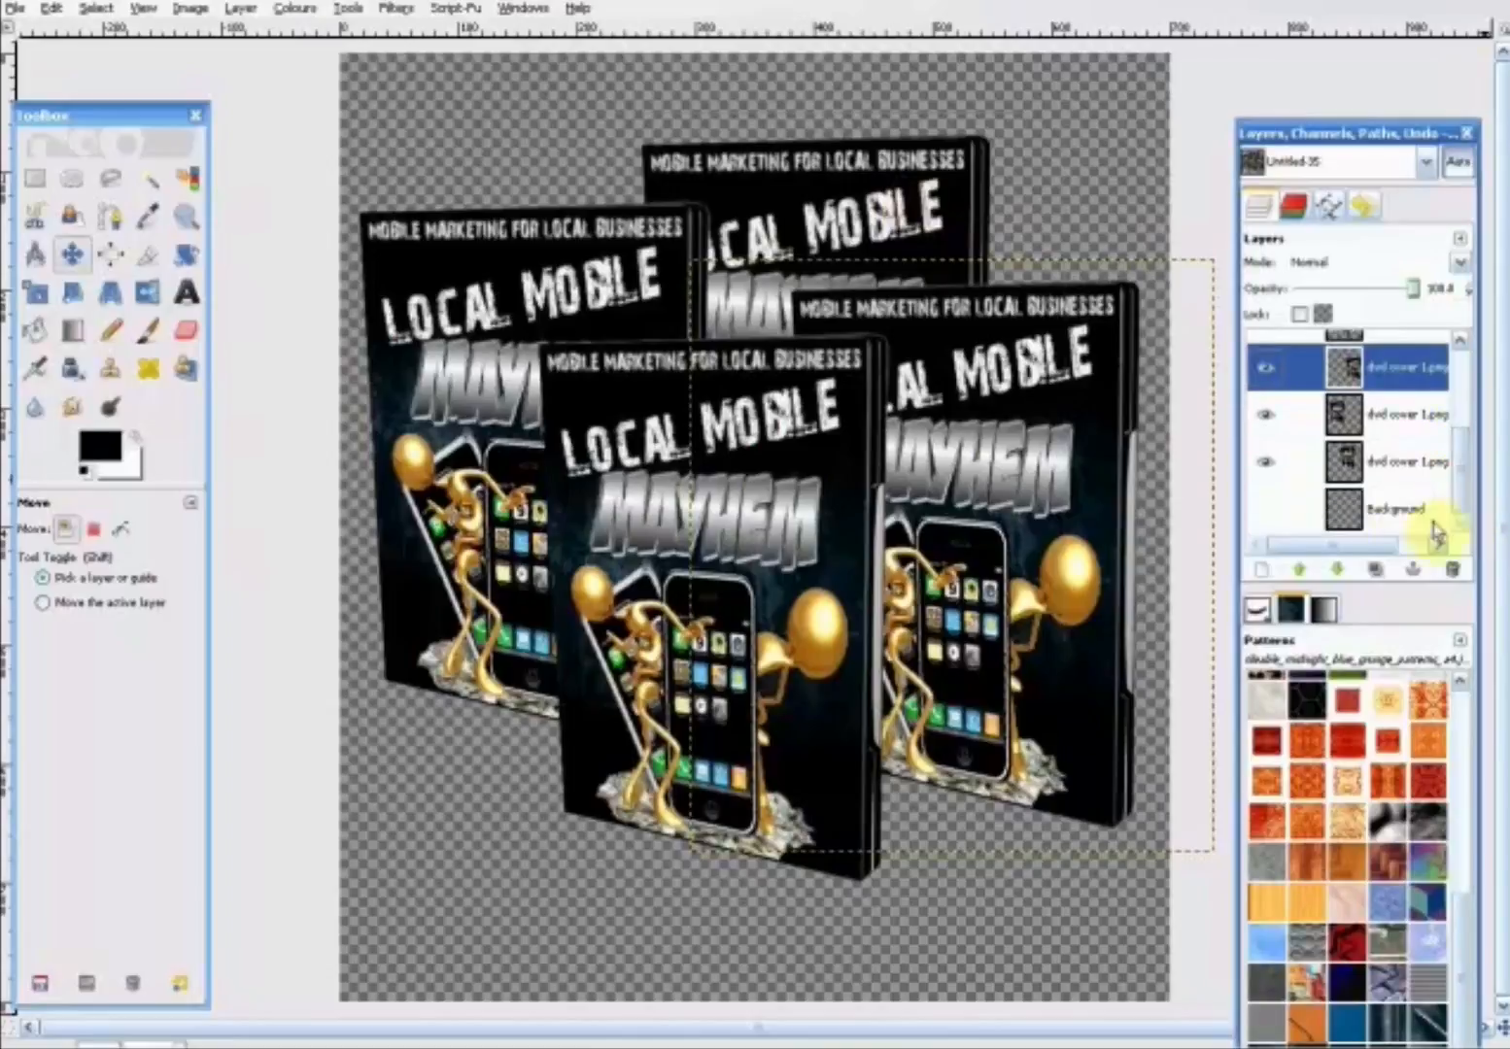
{"action": "left_click", "coordinate": [1394, 515]}
{"action": "right_click", "coordinate": [1389, 520]}
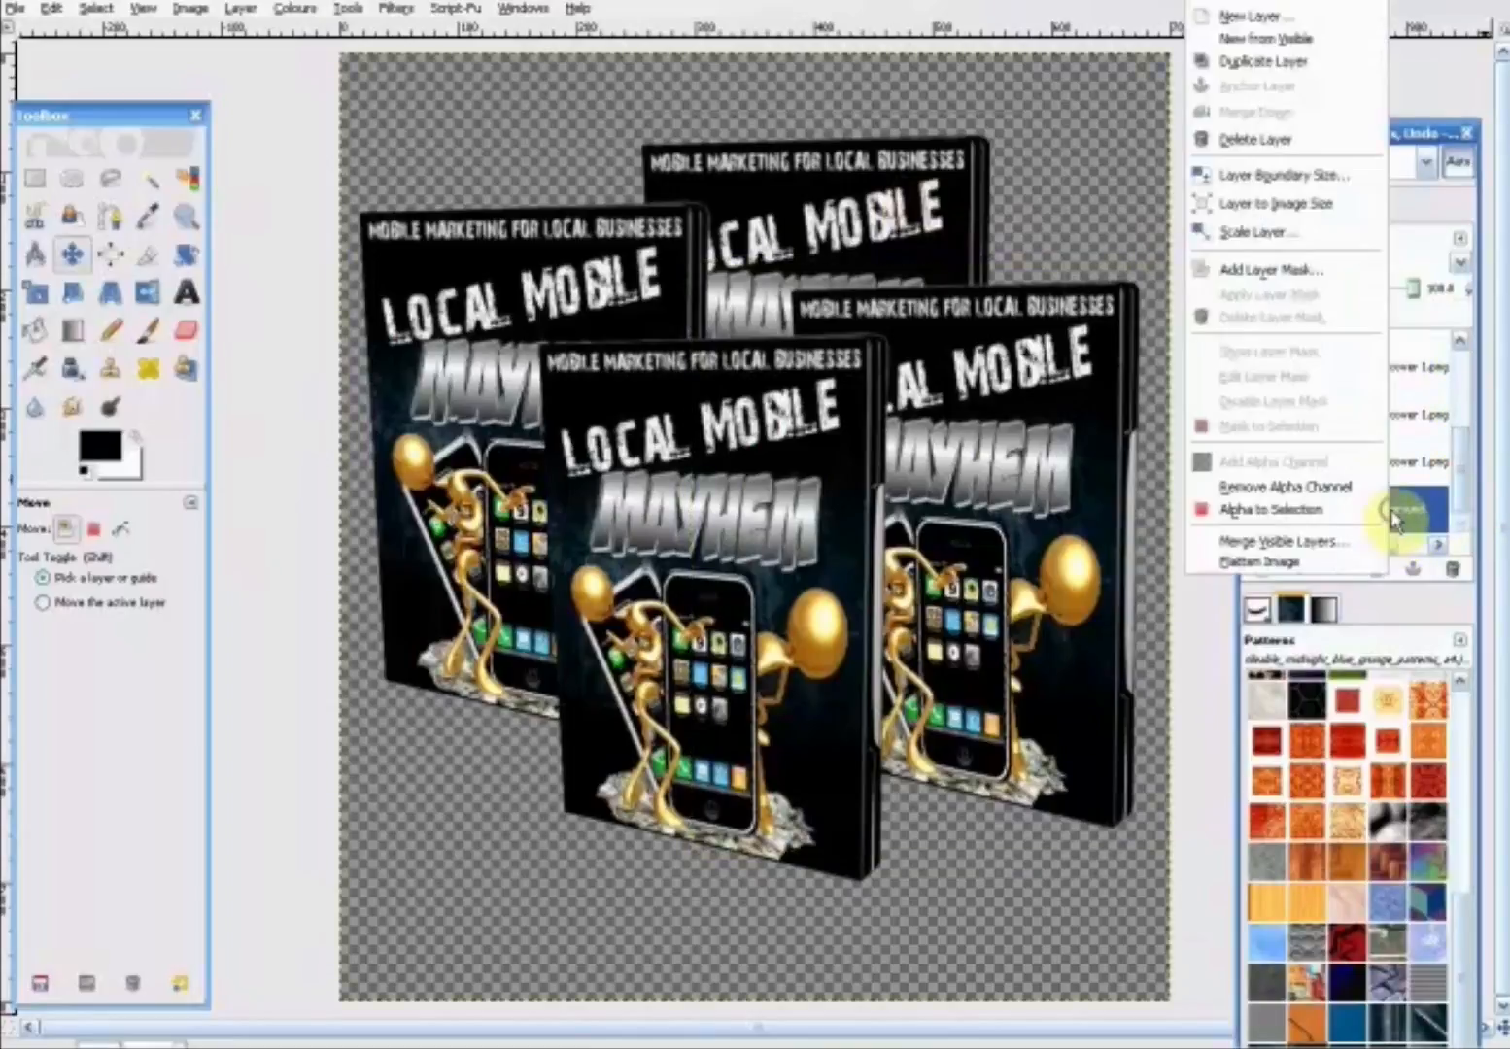
{"action": "left_click", "coordinate": [1252, 17]}
{"action": "left_click", "coordinate": [195, 372]}
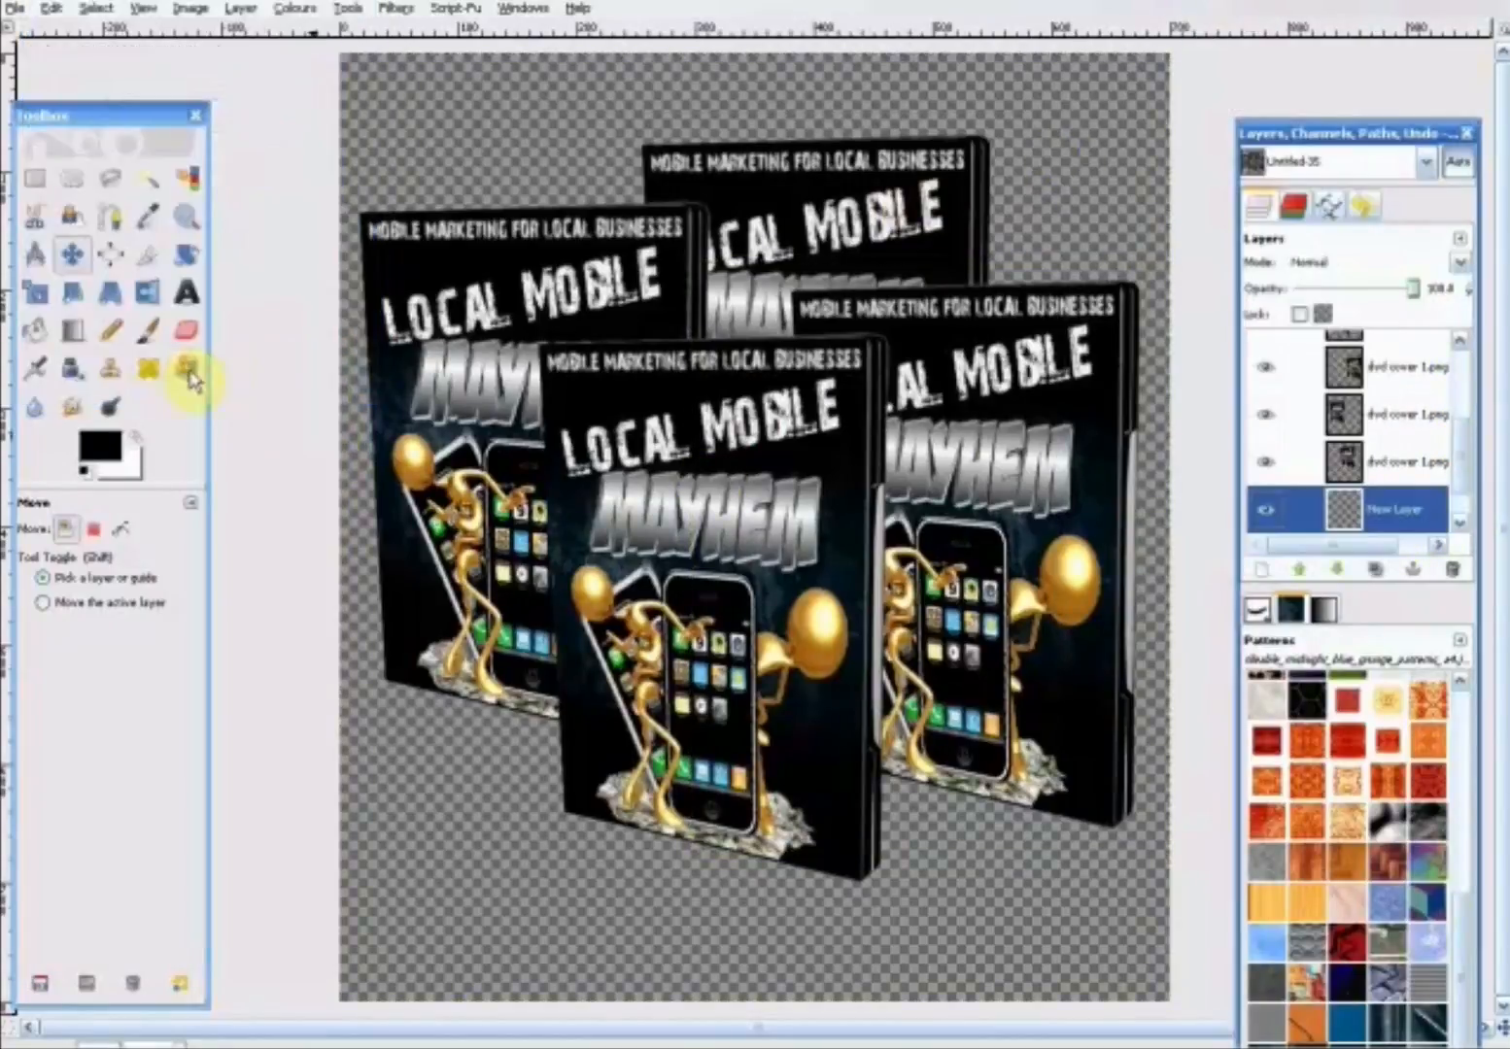
- Bucket-fill the new layer with the white background colour
{"action": "left_click", "coordinate": [35, 329]}
{"action": "left_click", "coordinate": [125, 627]}
{"action": "left_click", "coordinate": [418, 824]}
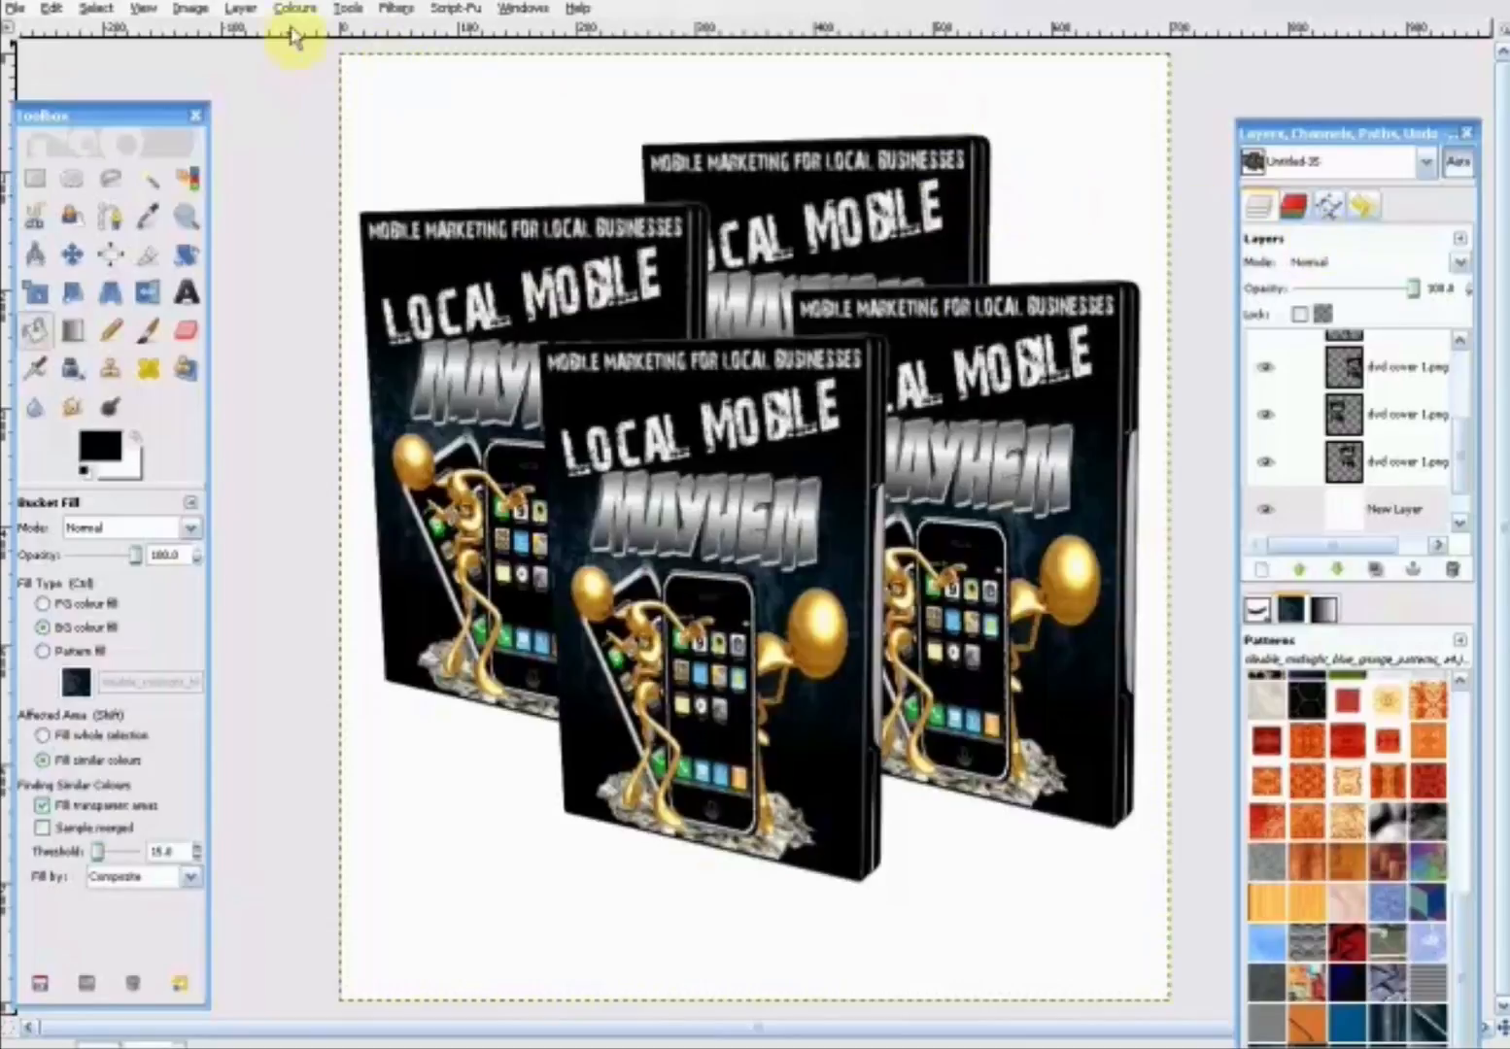
{"action": "left_click", "coordinate": [14, 8]}
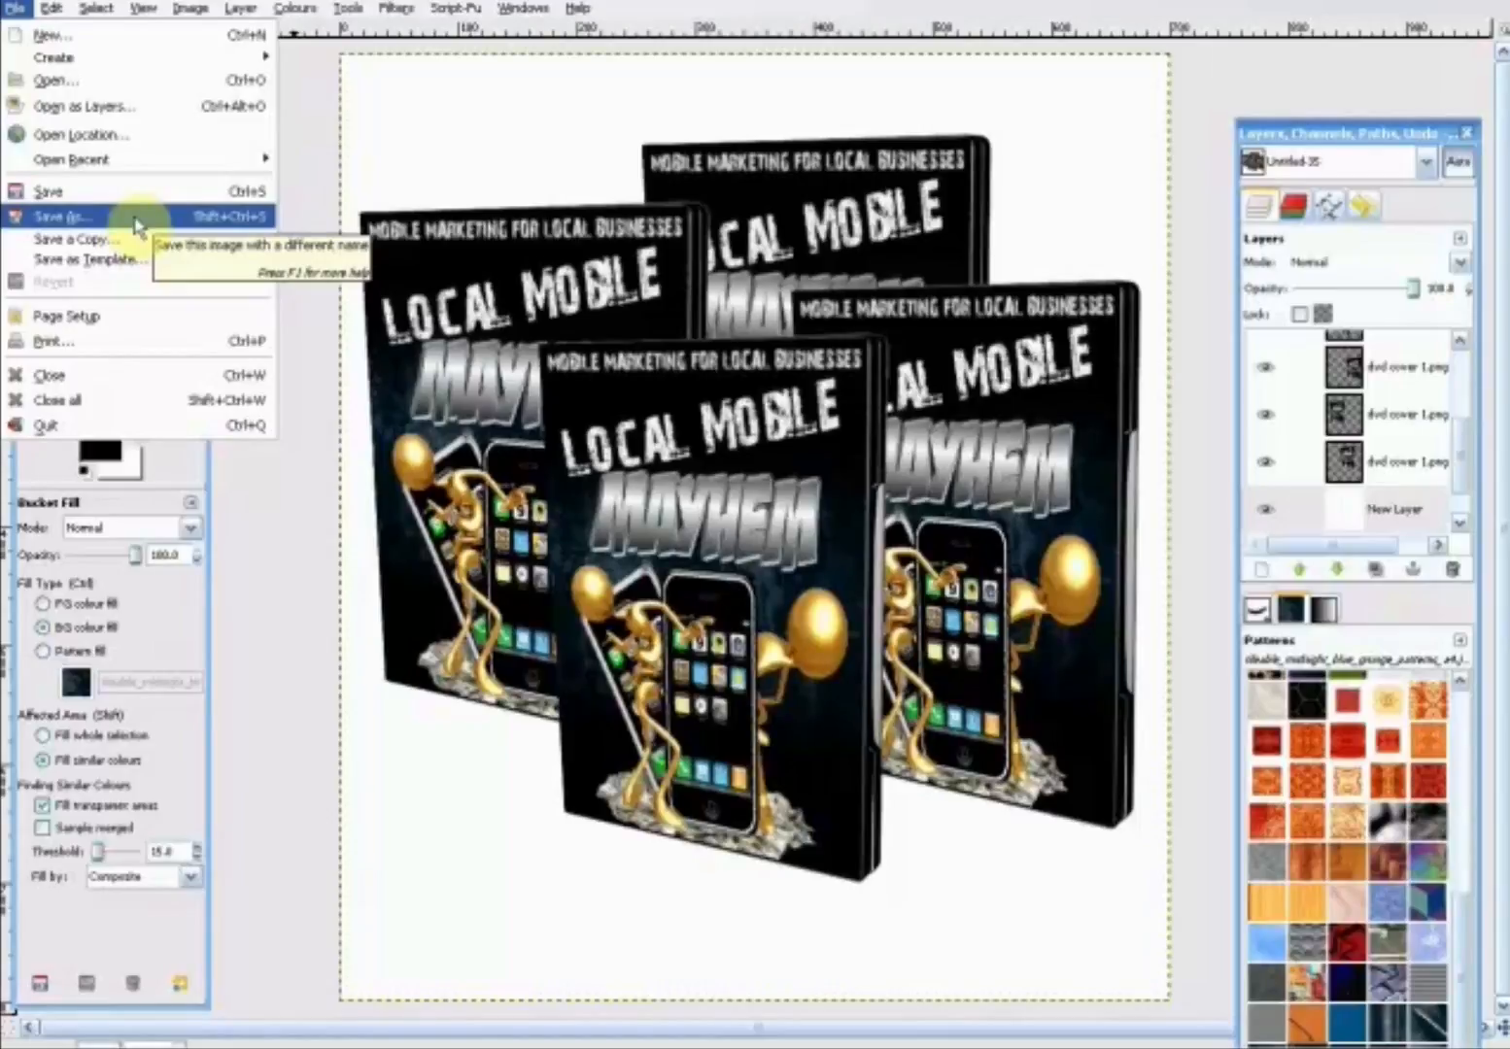
{"action": "left_click", "coordinate": [300, 408]}
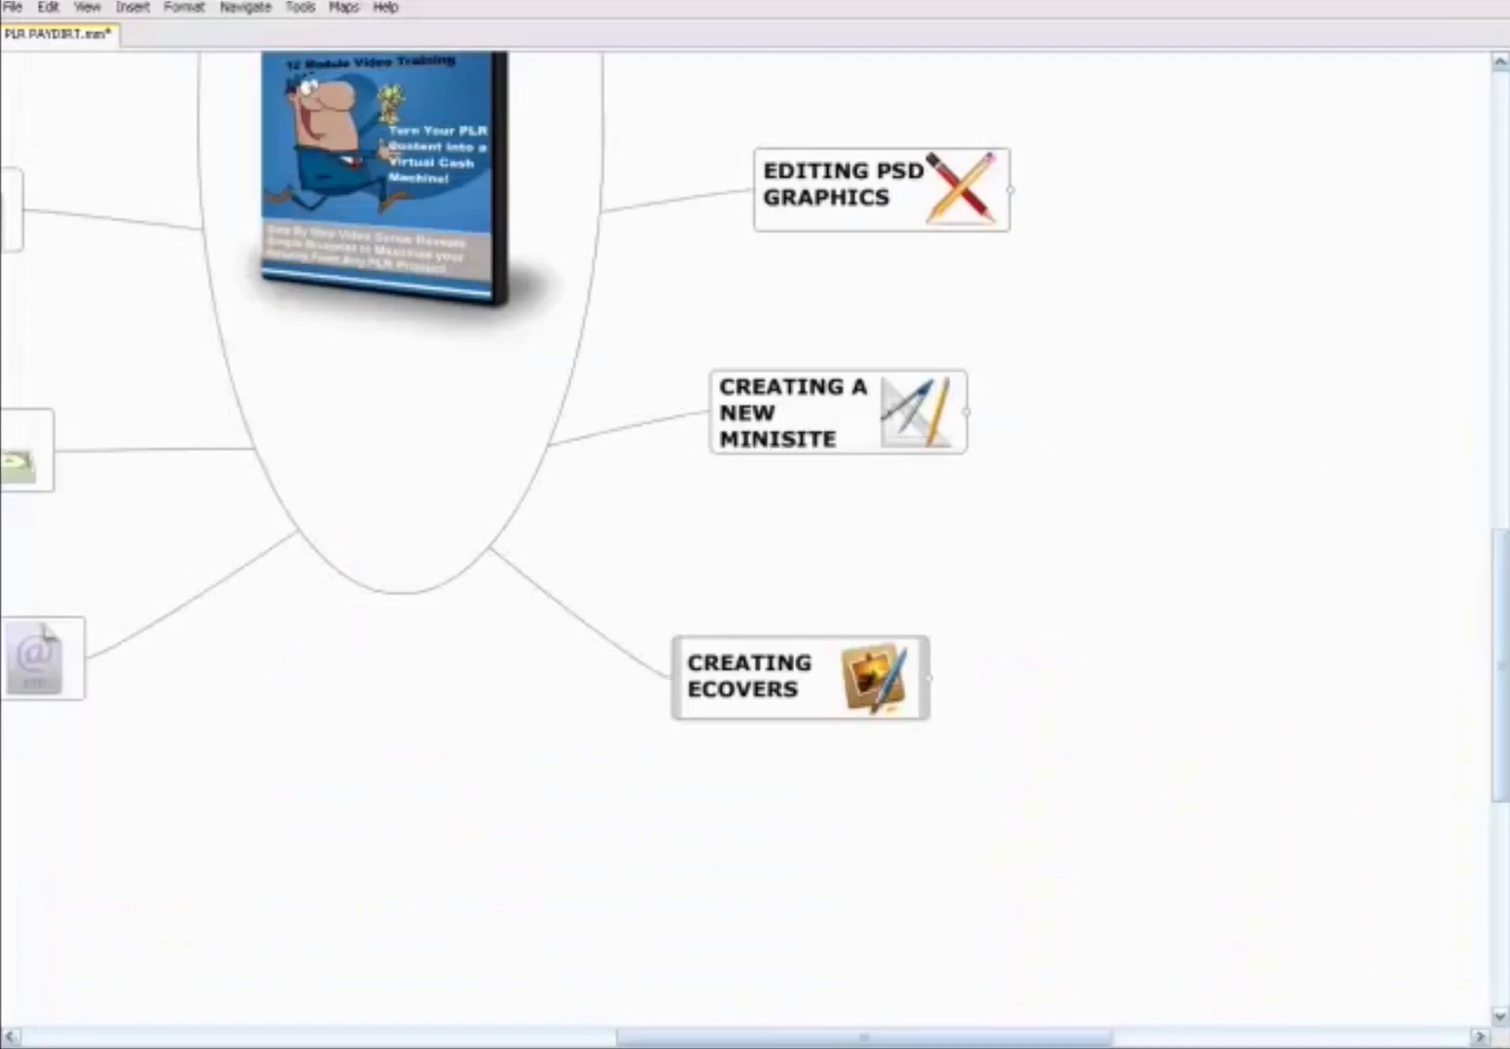
{"action": "left_click_drag", "start_coordinate": [545, 790], "coordinate": [961, 1047]}
{"action": "left_click_drag", "start_coordinate": [522, 408], "coordinate": [630, 795]}
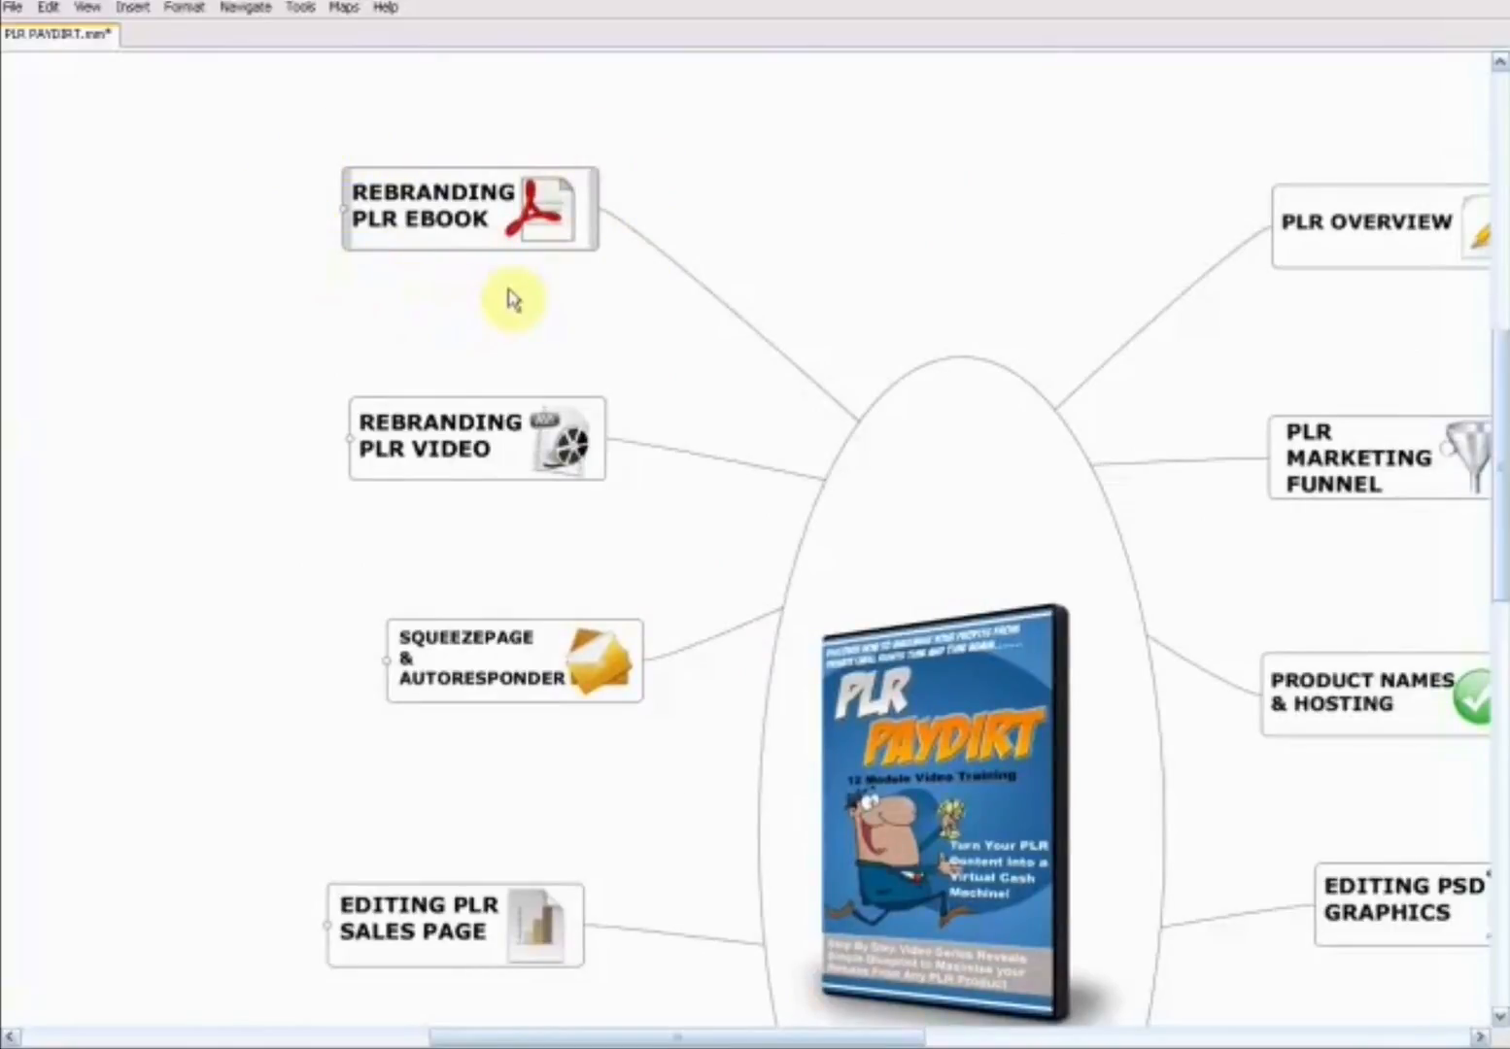
{"action": "left_click_drag", "start_coordinate": [660, 323], "coordinate": [300, 8]}
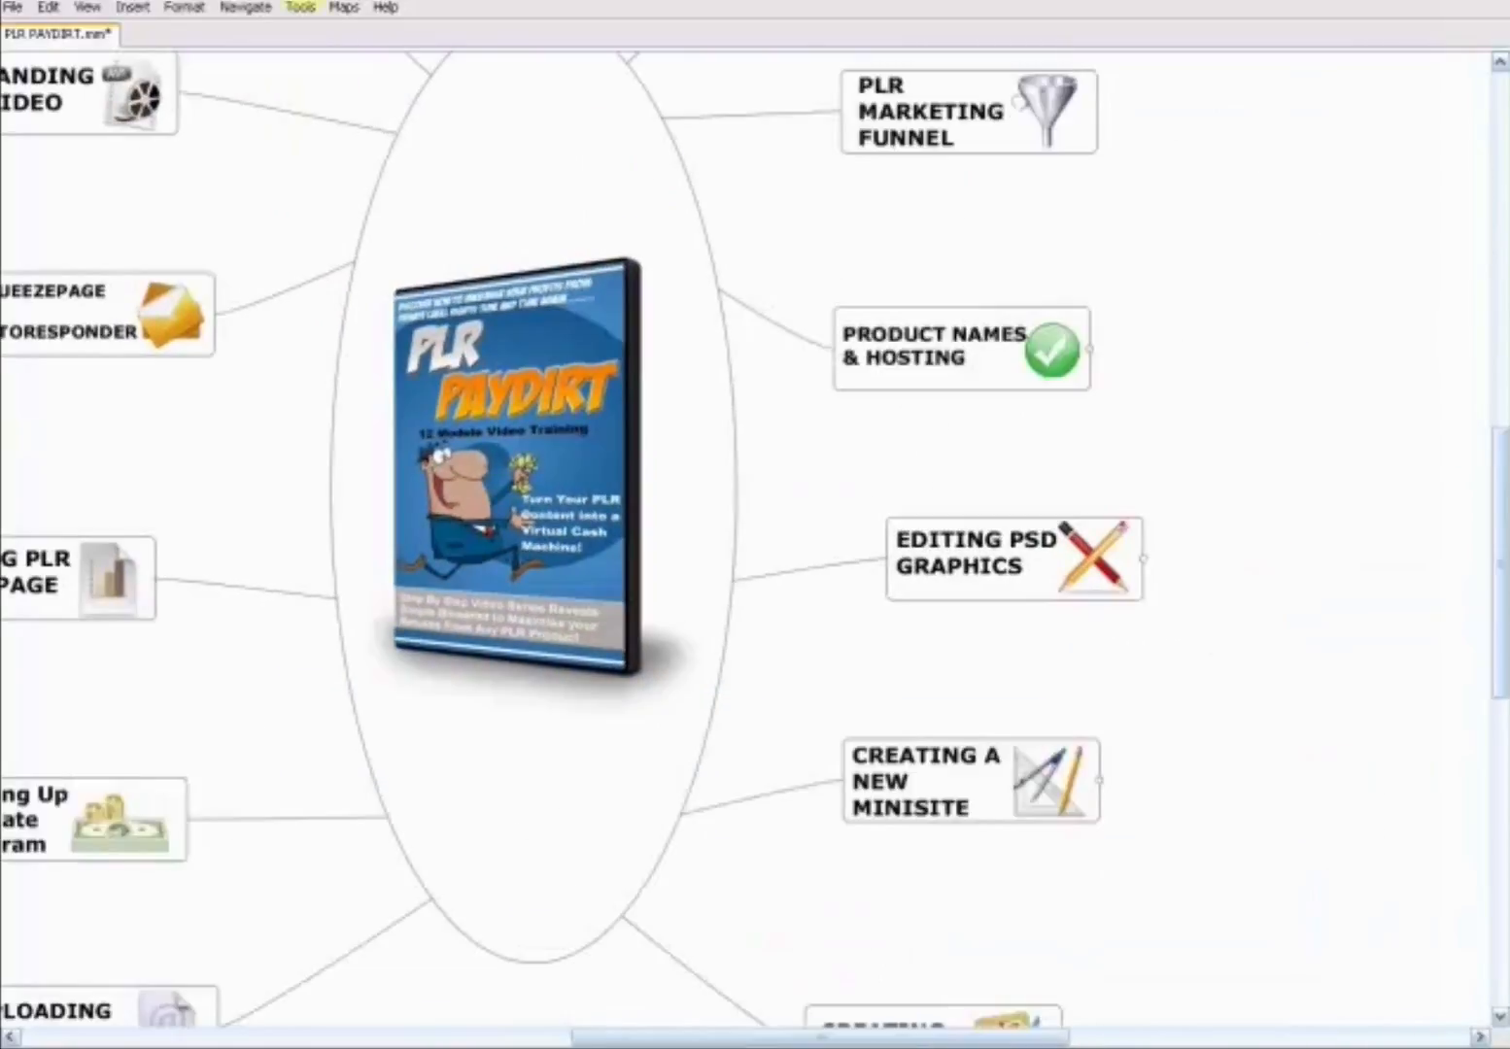
{"action": "left_click_drag", "start_coordinate": [858, 675], "coordinate": [1261, 1018]}
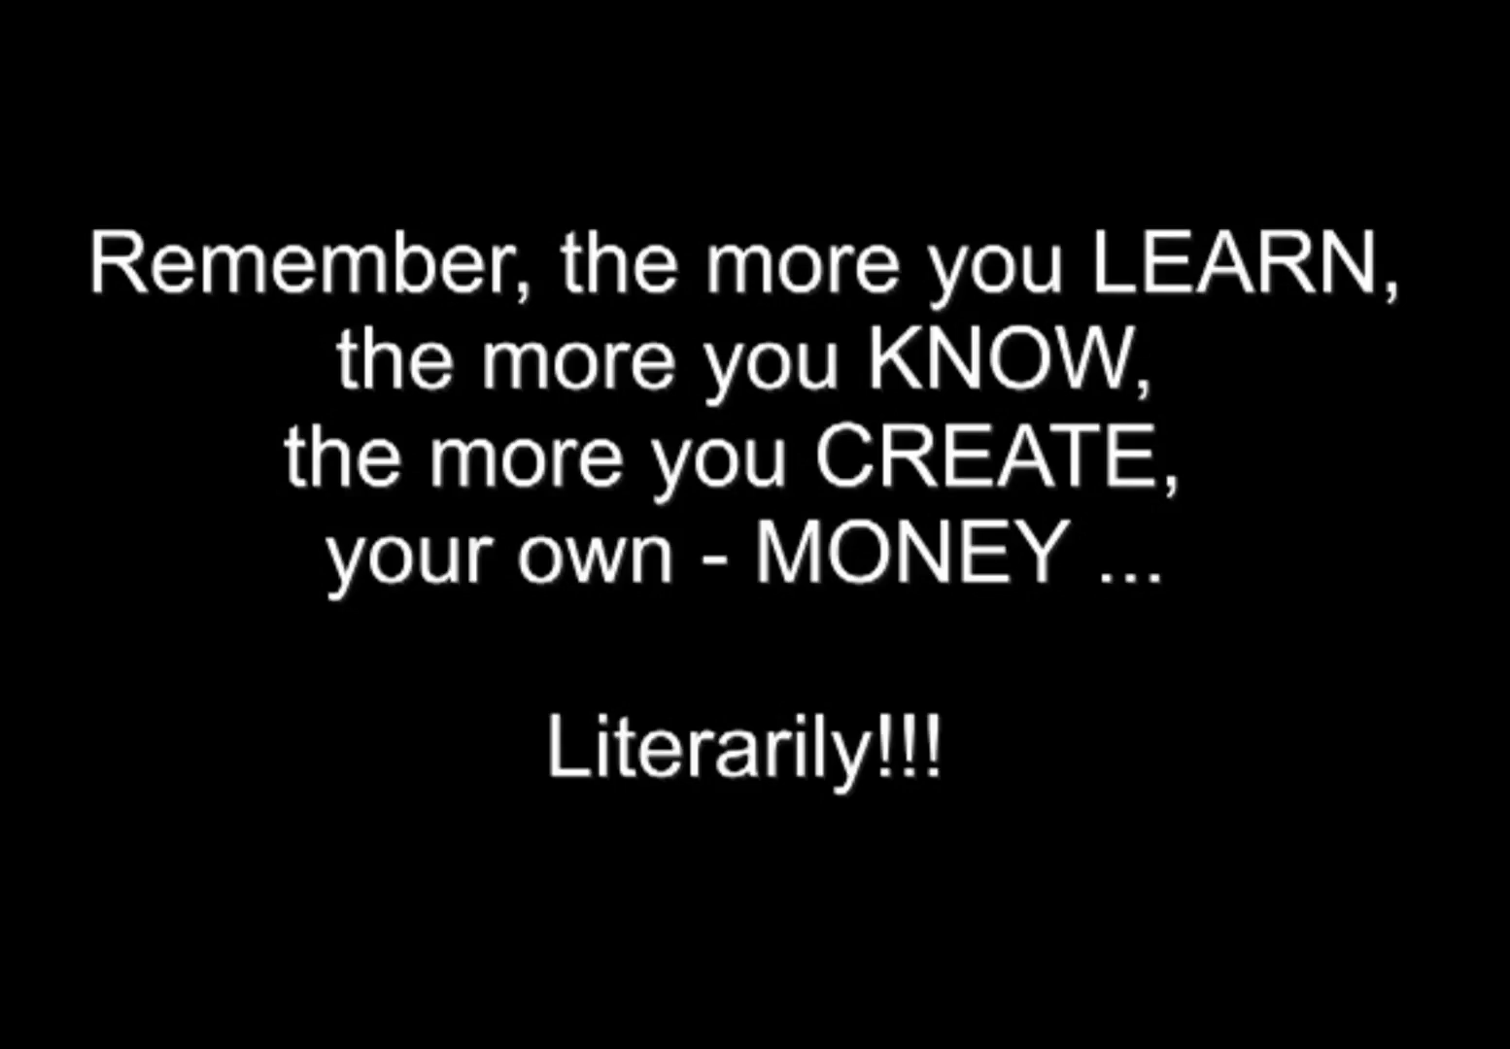